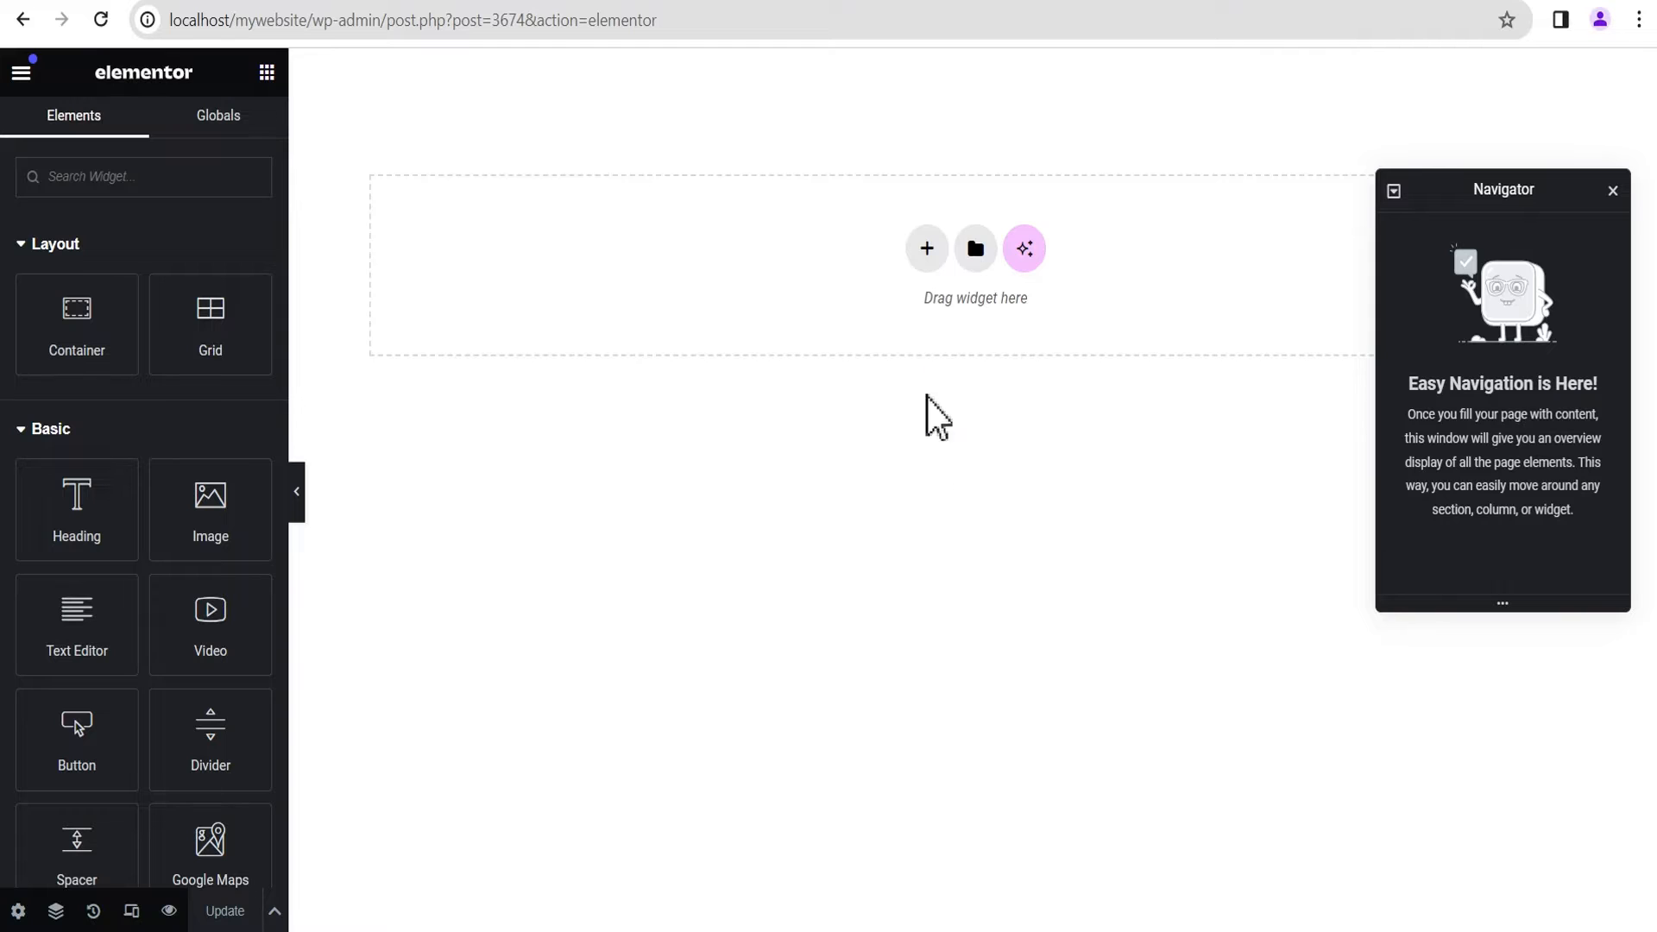
Step: Add a Flexbox container with a three-column structure whose middle column is wider than the outer two
click(925, 250)
click(913, 338)
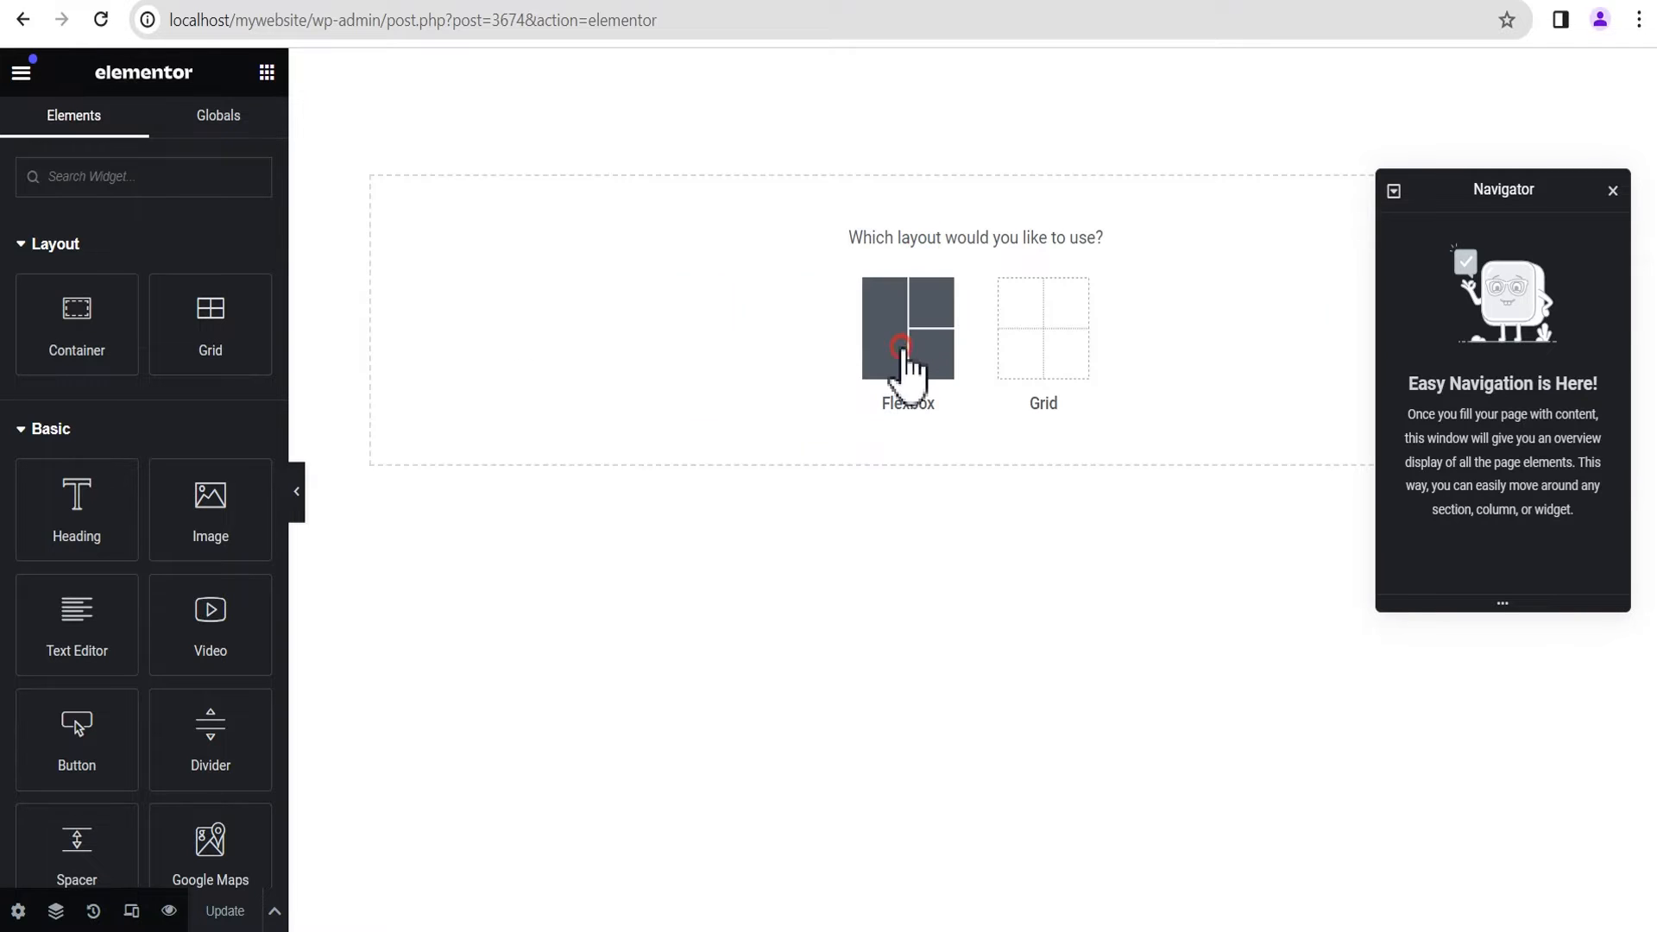
click(1274, 296)
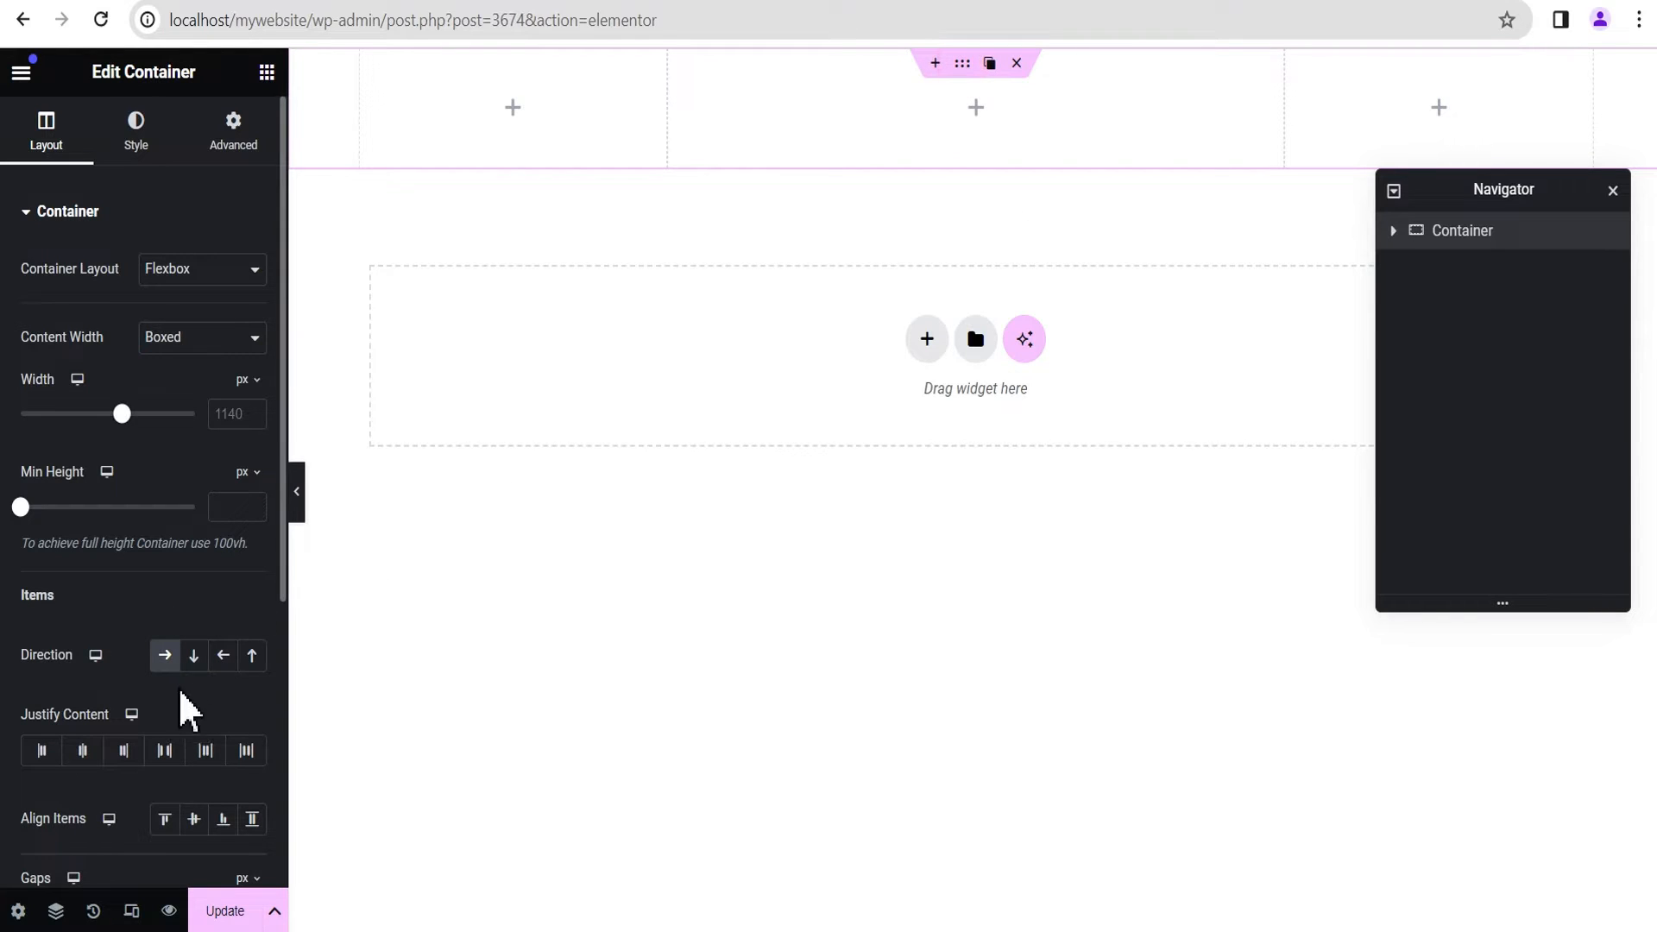
Step: Center the outer container's content with Justify Content and Align Items, and set its minimum height to 100 vh
click(84, 751)
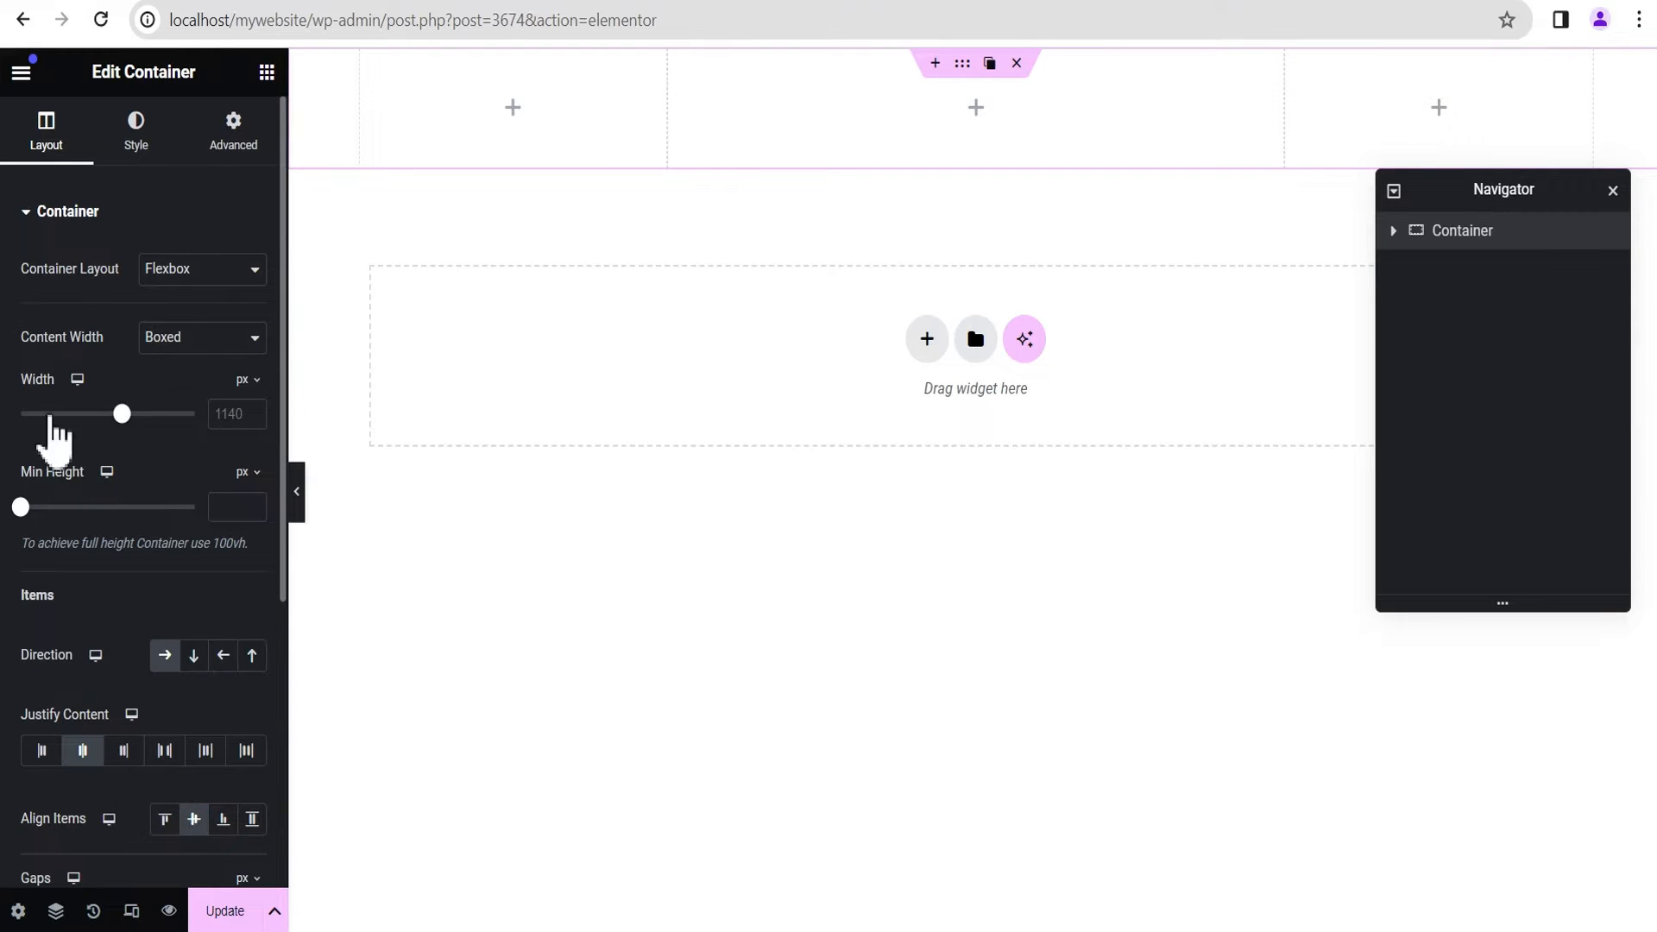
click(244, 474)
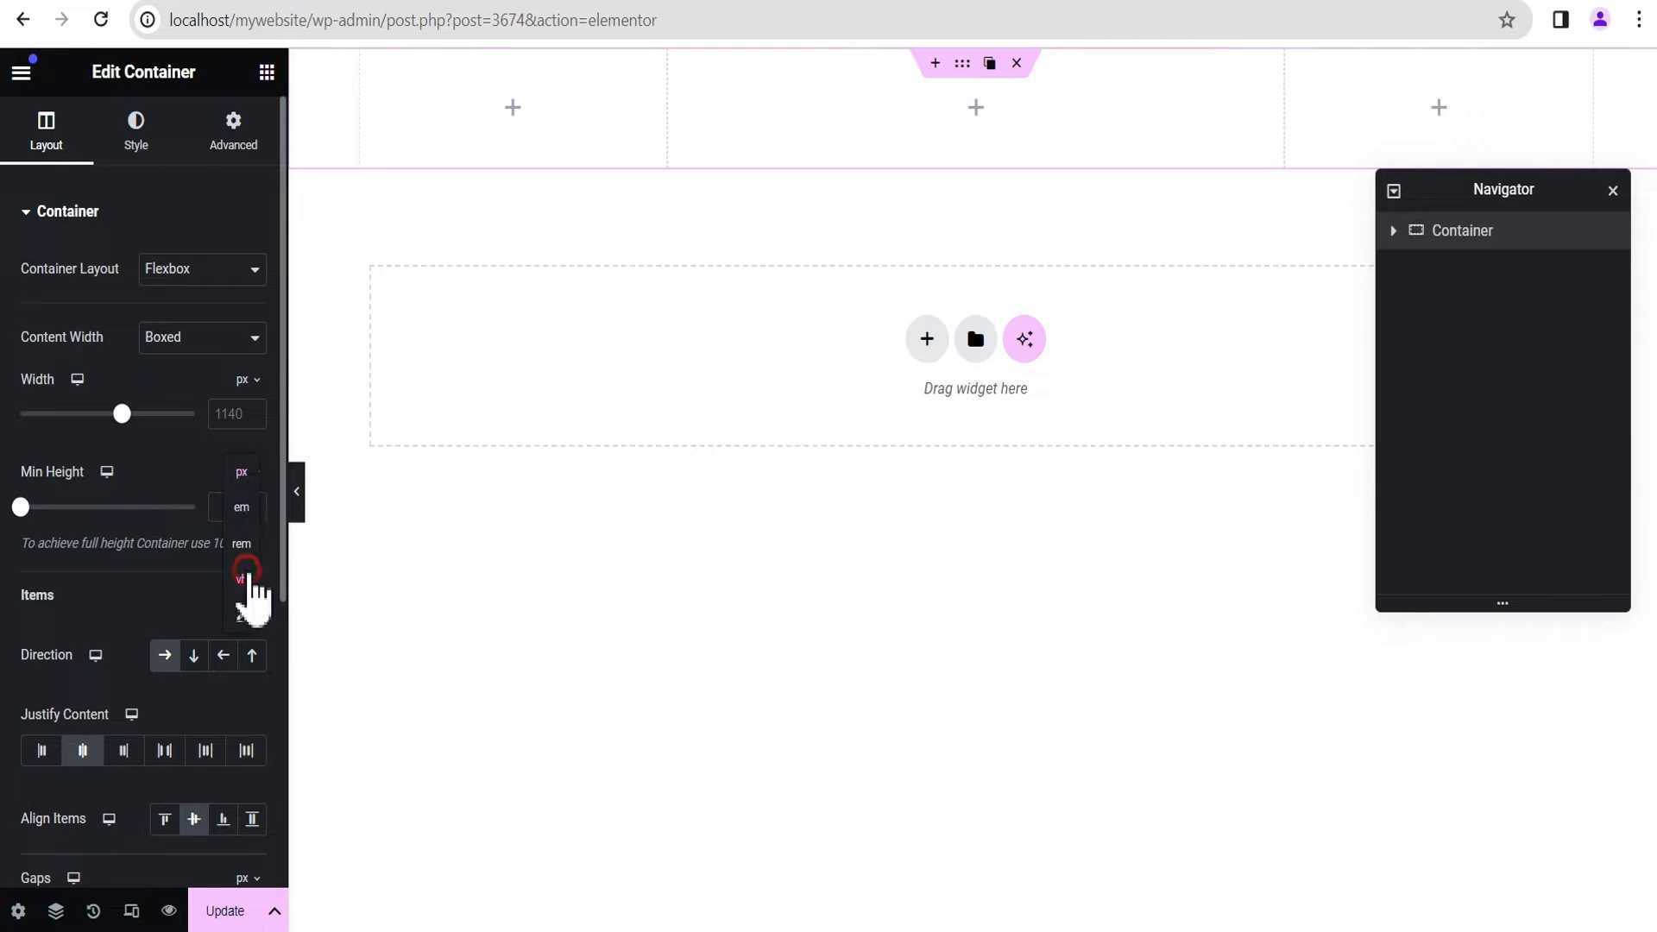
click(243, 579)
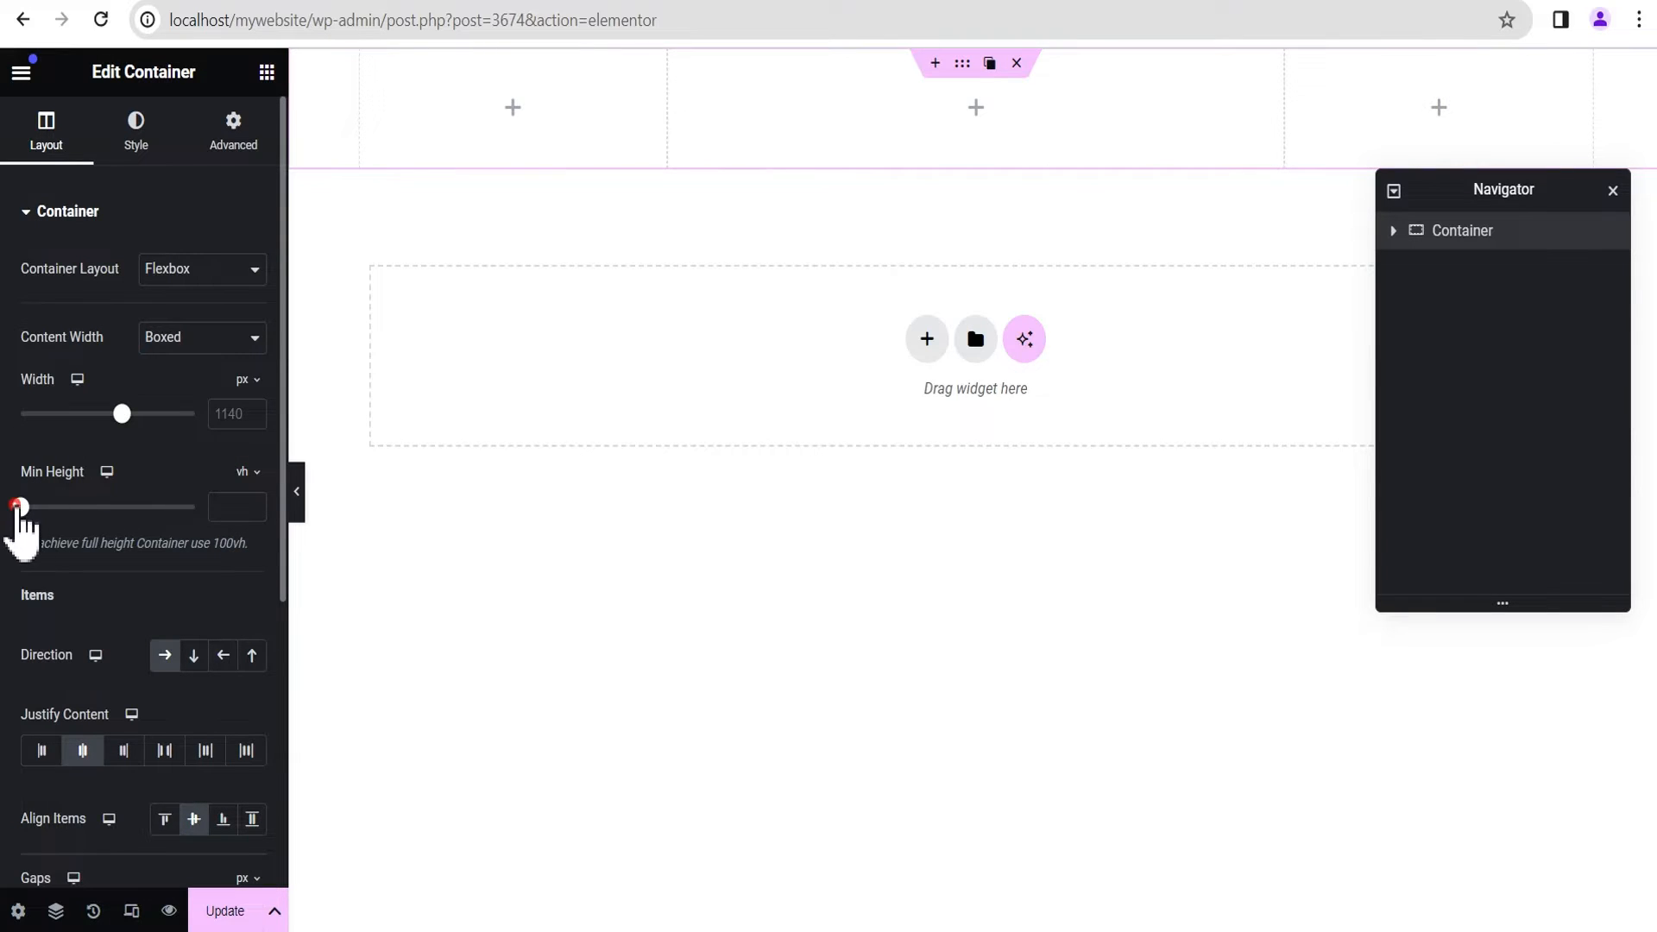
drag(20, 507, 195, 507)
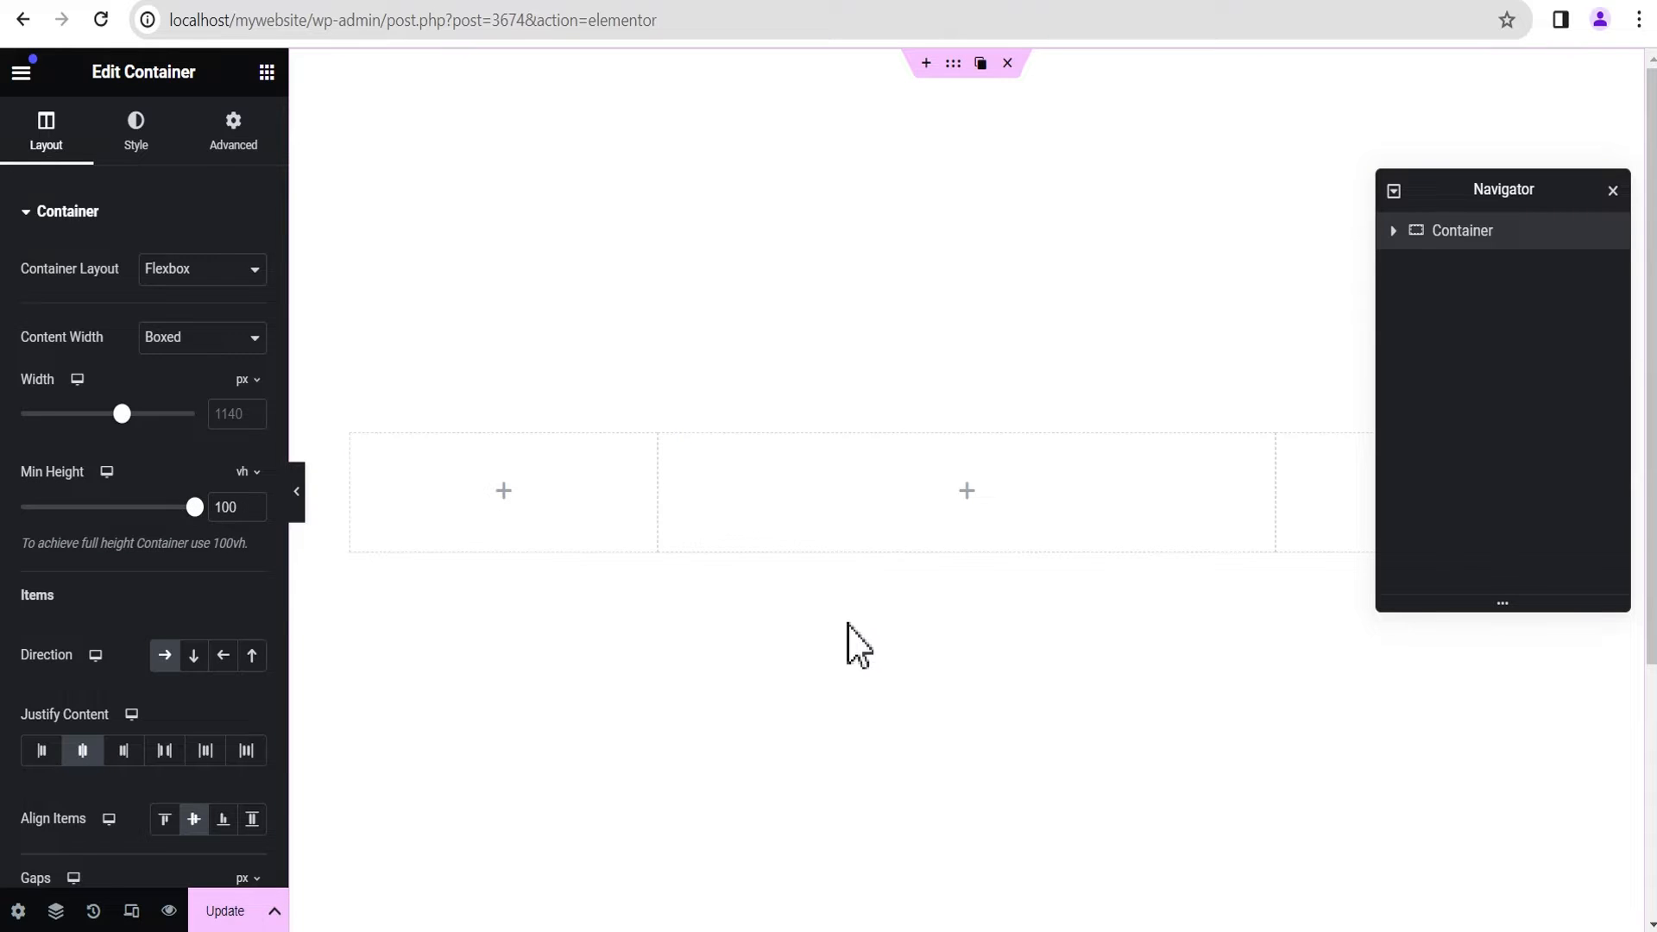
Step: Delete the two narrow outer columns, keeping only the middle column in the container
mouse_move(363, 447)
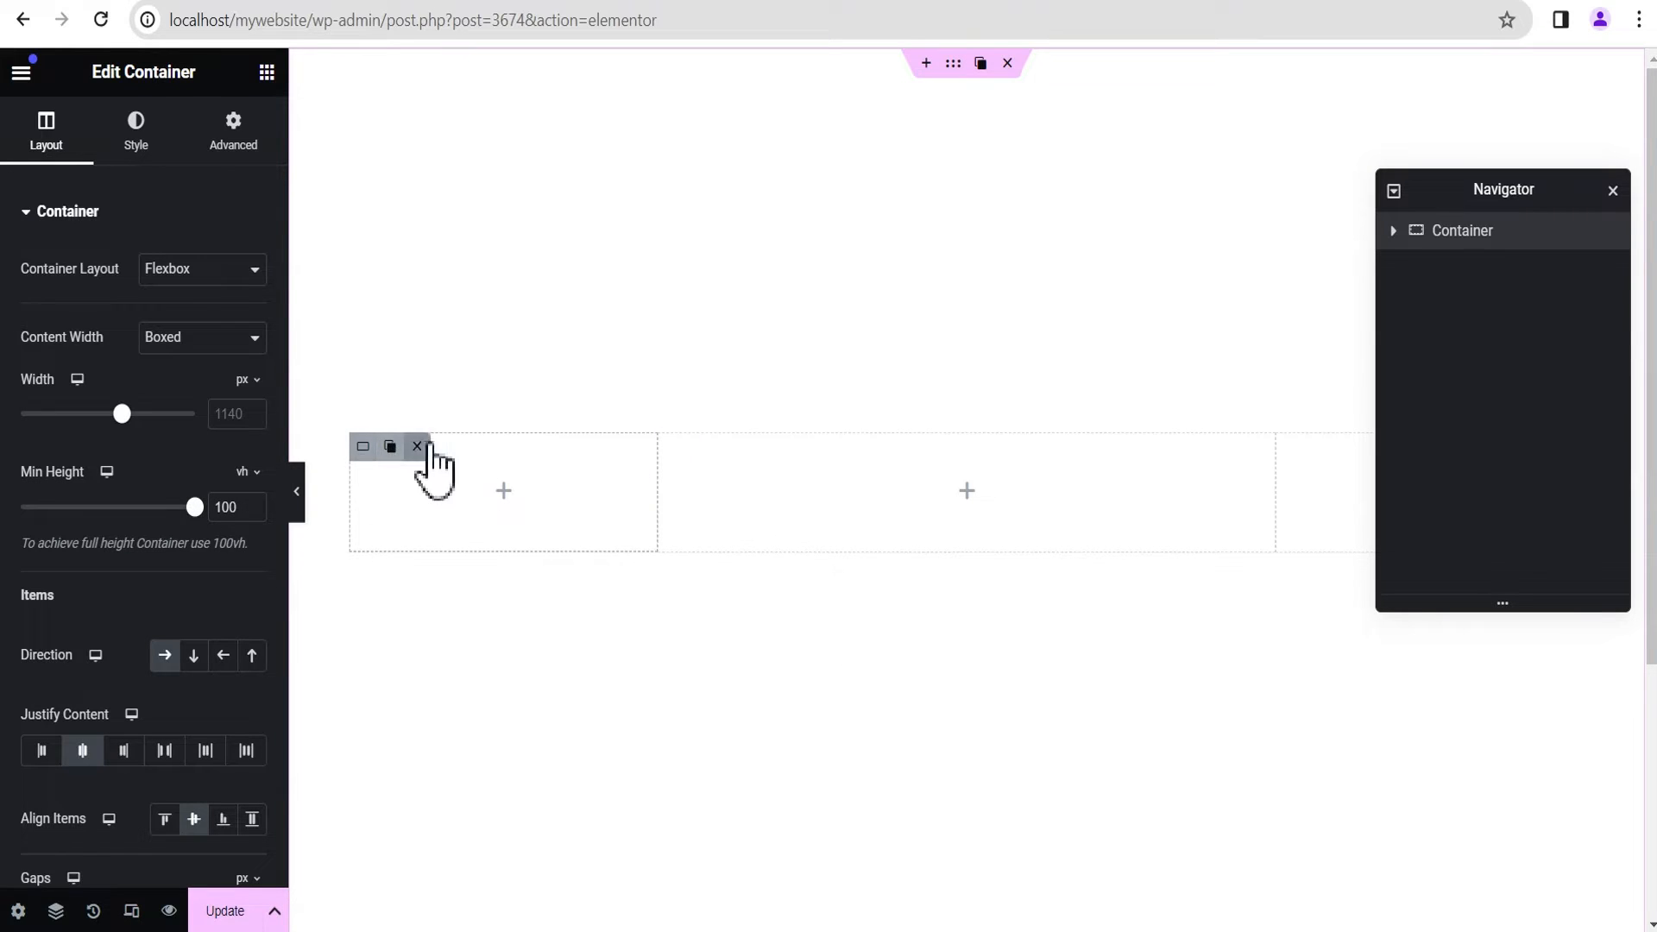
click(417, 446)
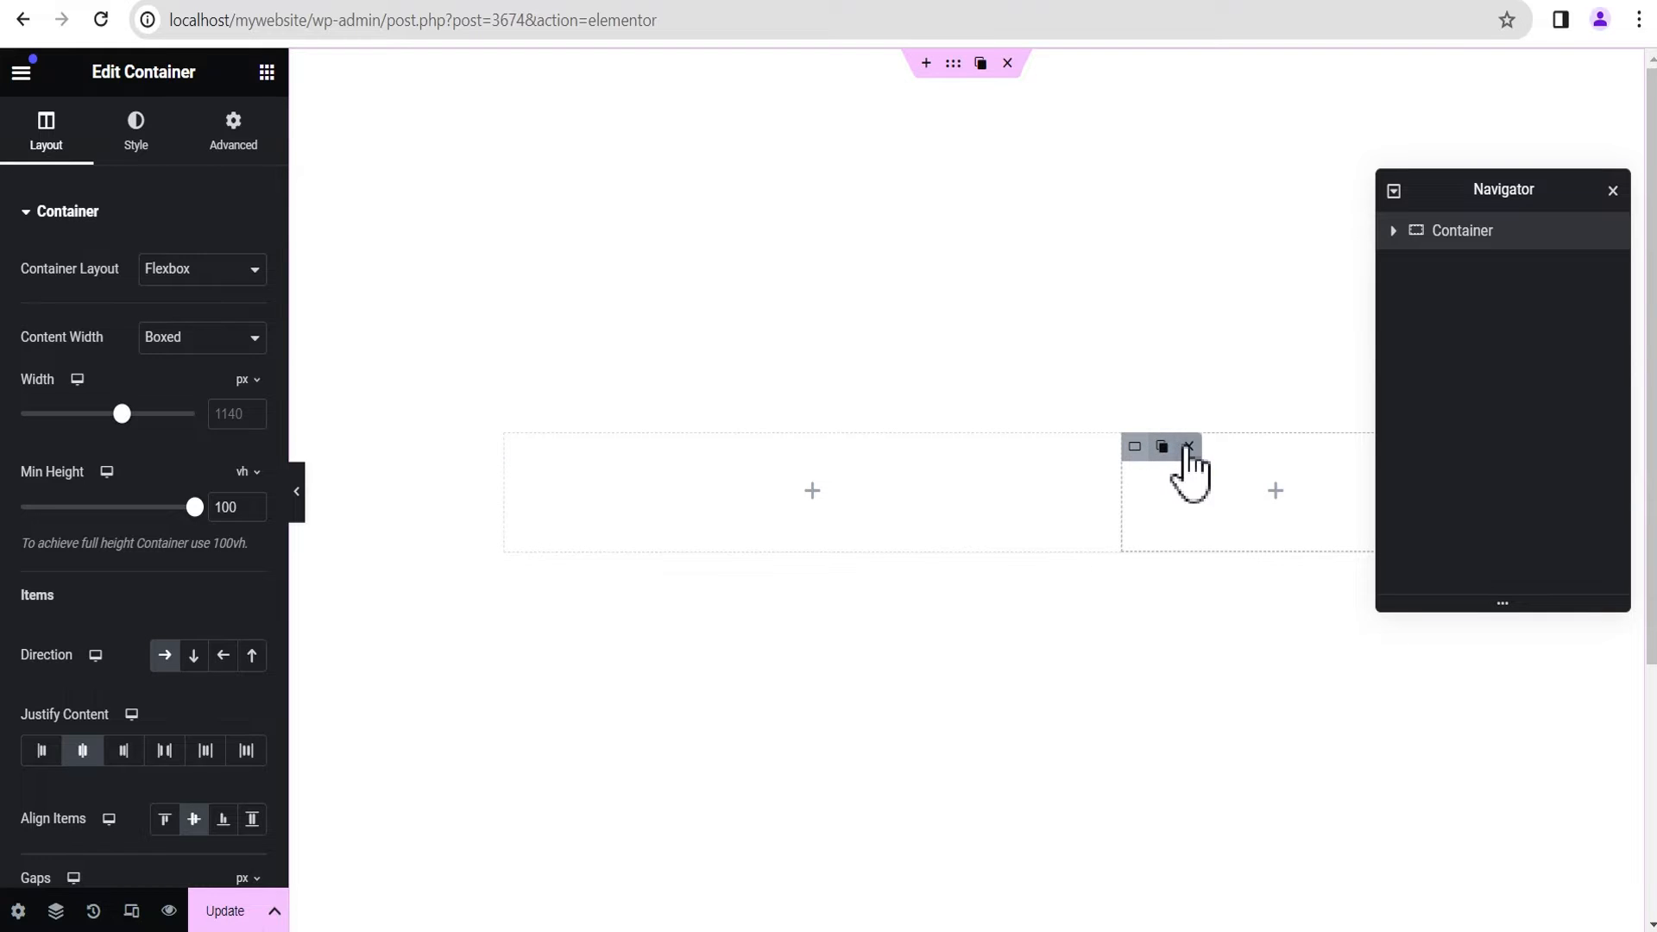
click(1193, 446)
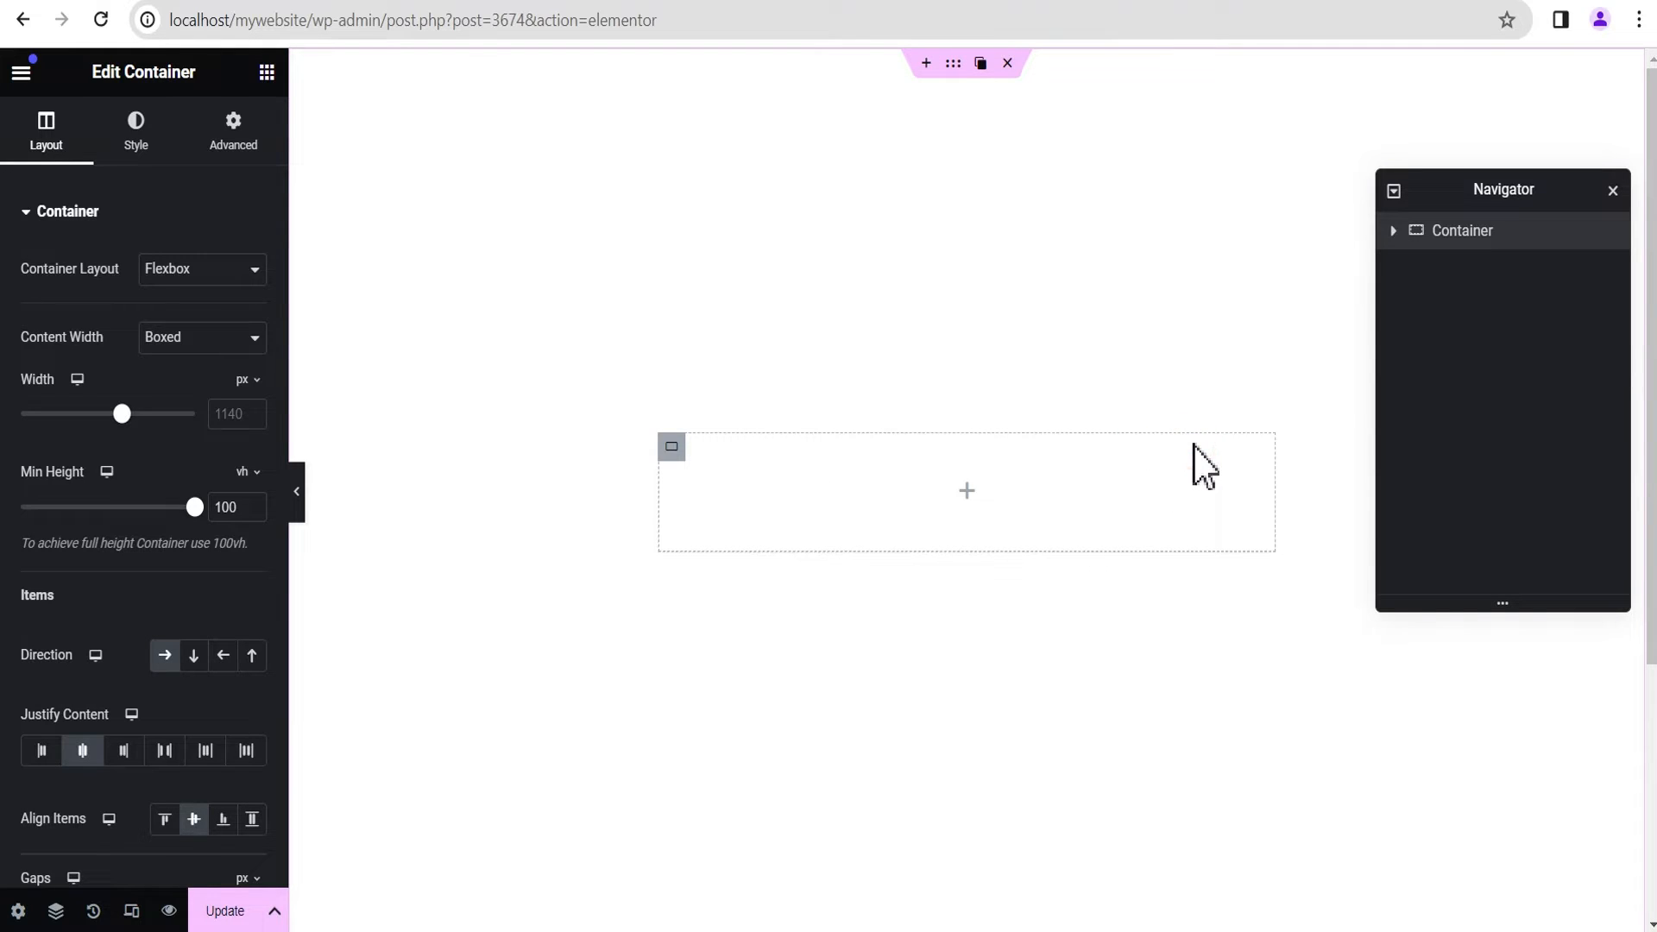
Step: Rename the remaining inner container as Parent and set its width to 33%
click(1392, 230)
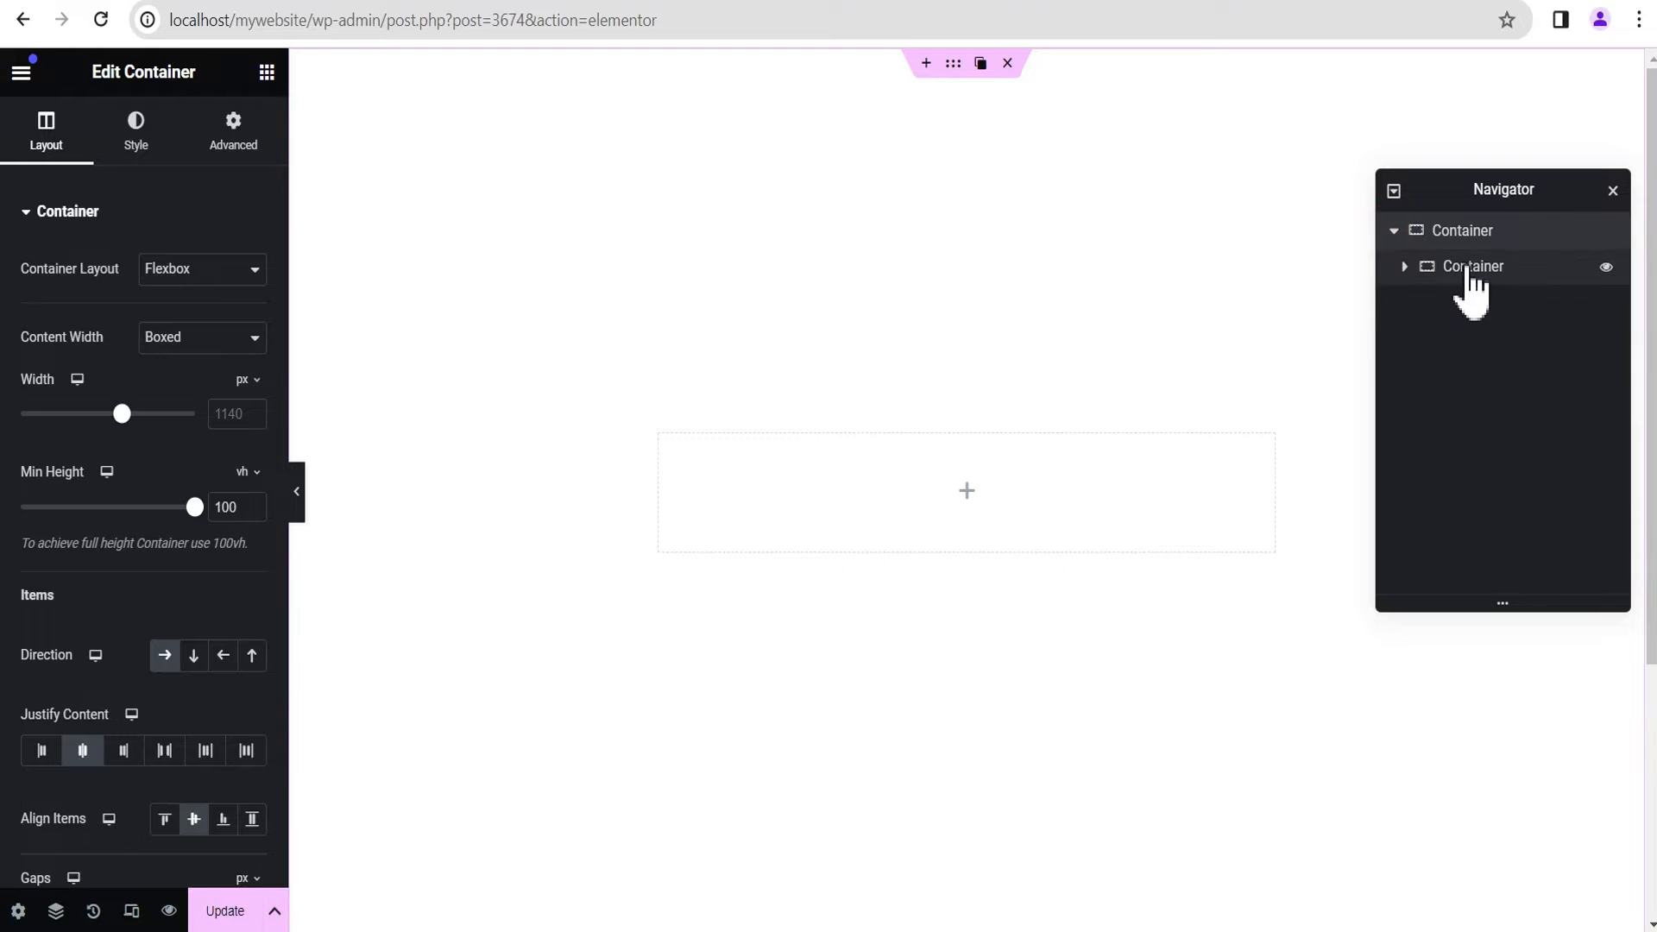
click(1470, 270)
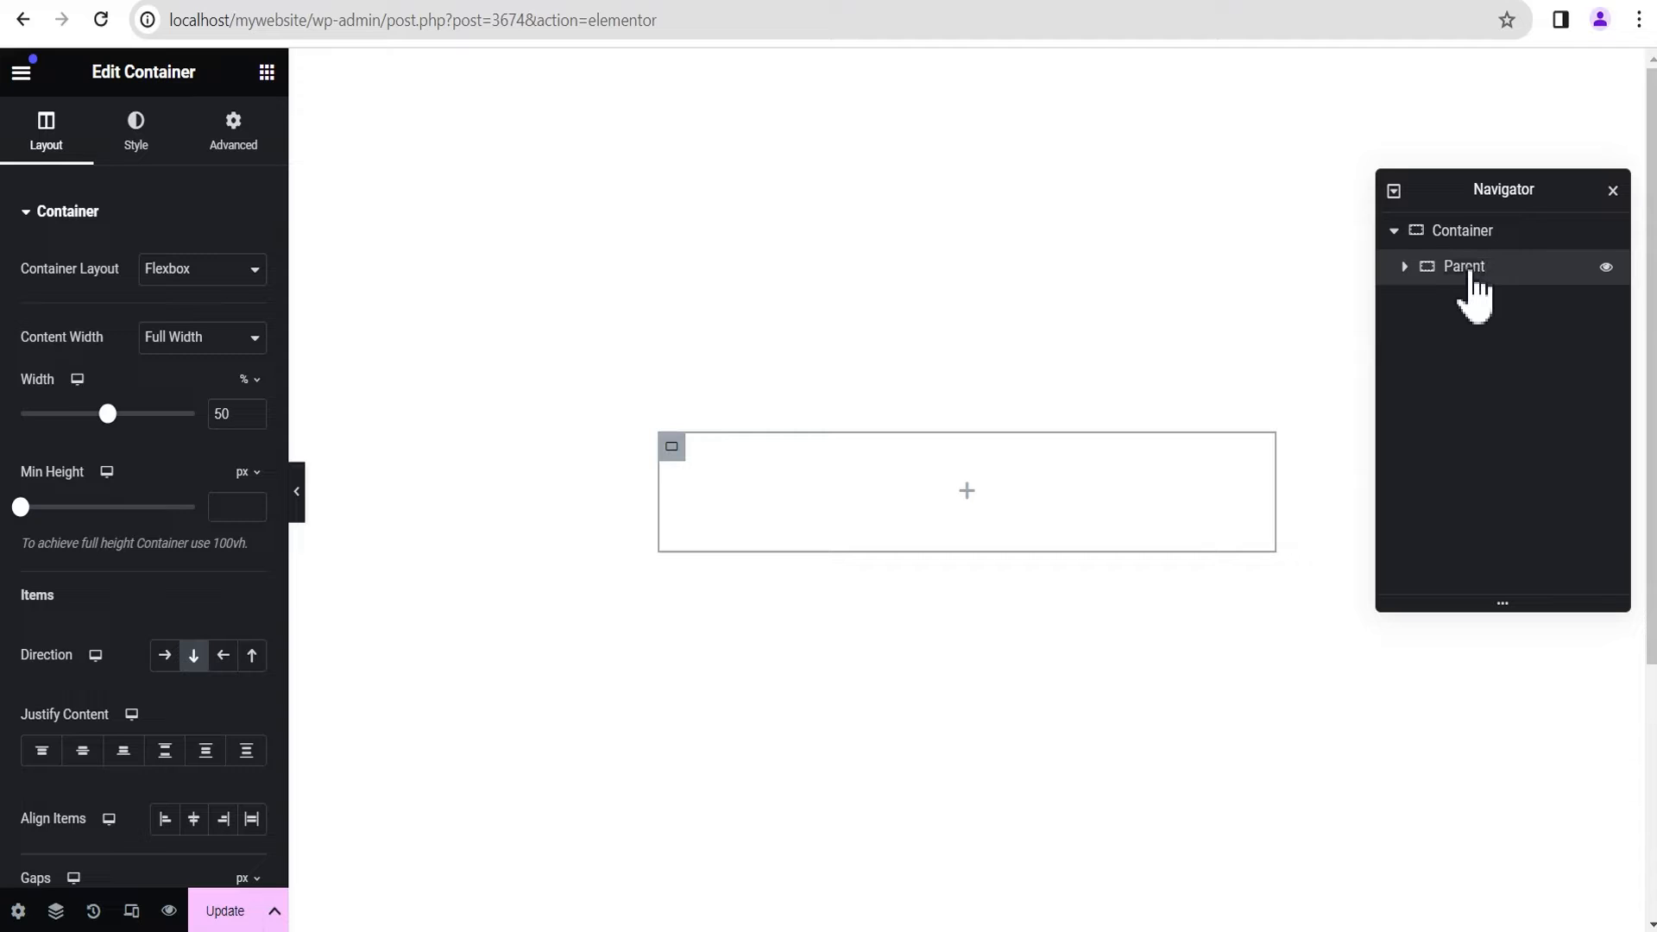
double_click(226, 413)
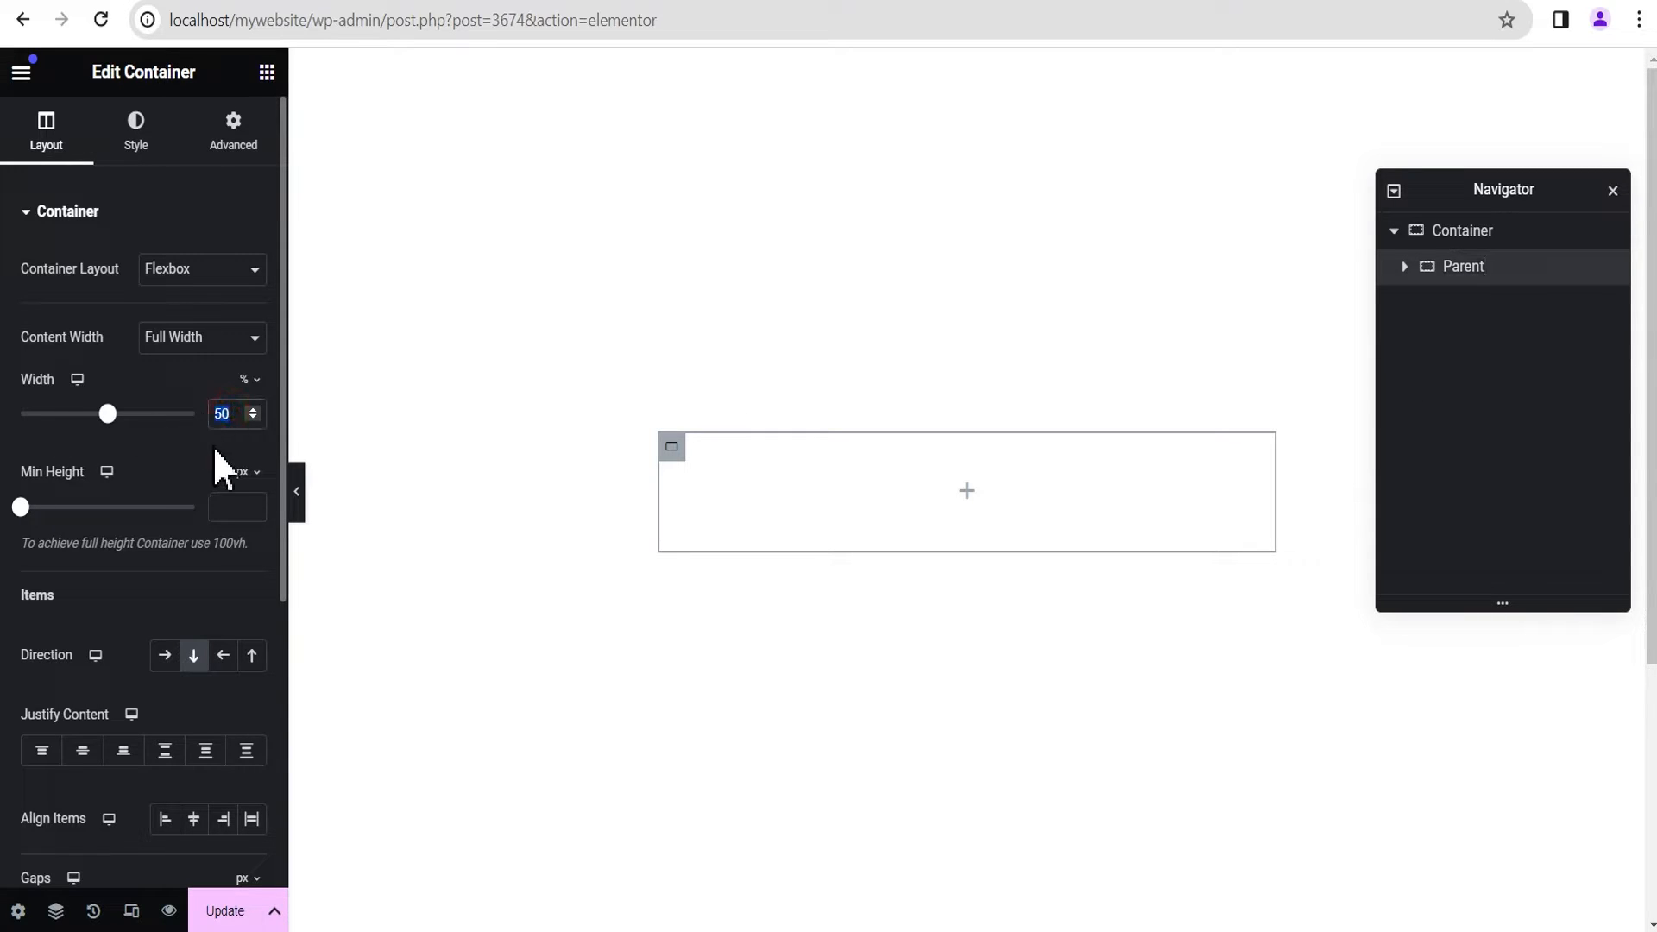
text(33)
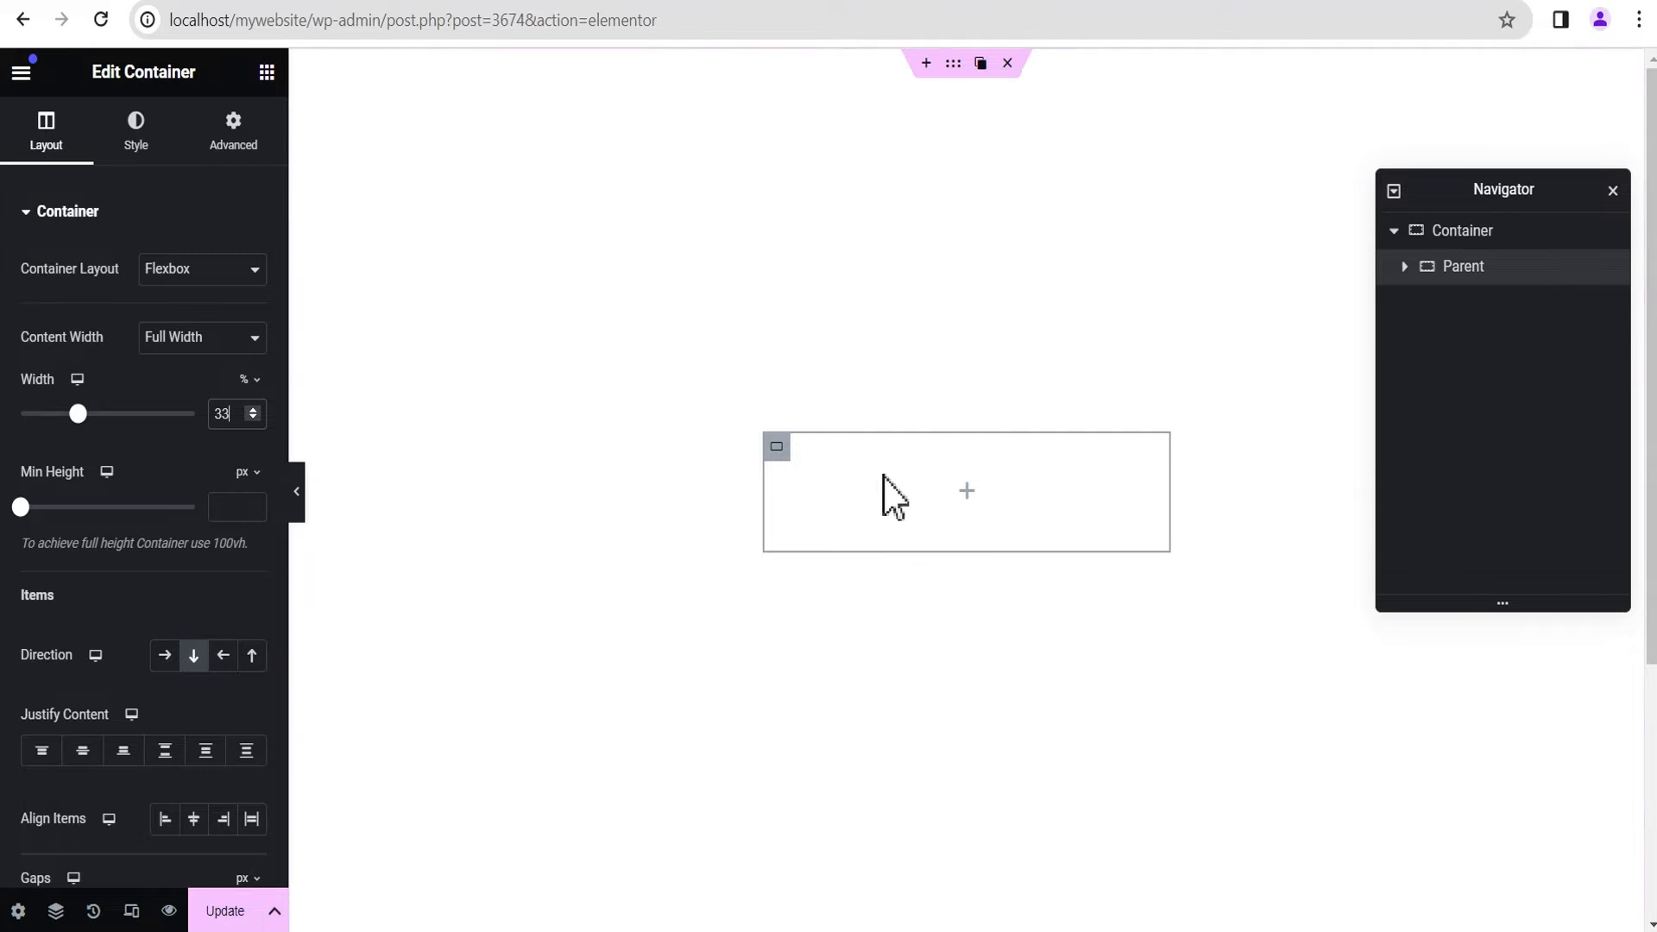
Step: Add a new container inside Parent and rename it as Image Box
click(967, 492)
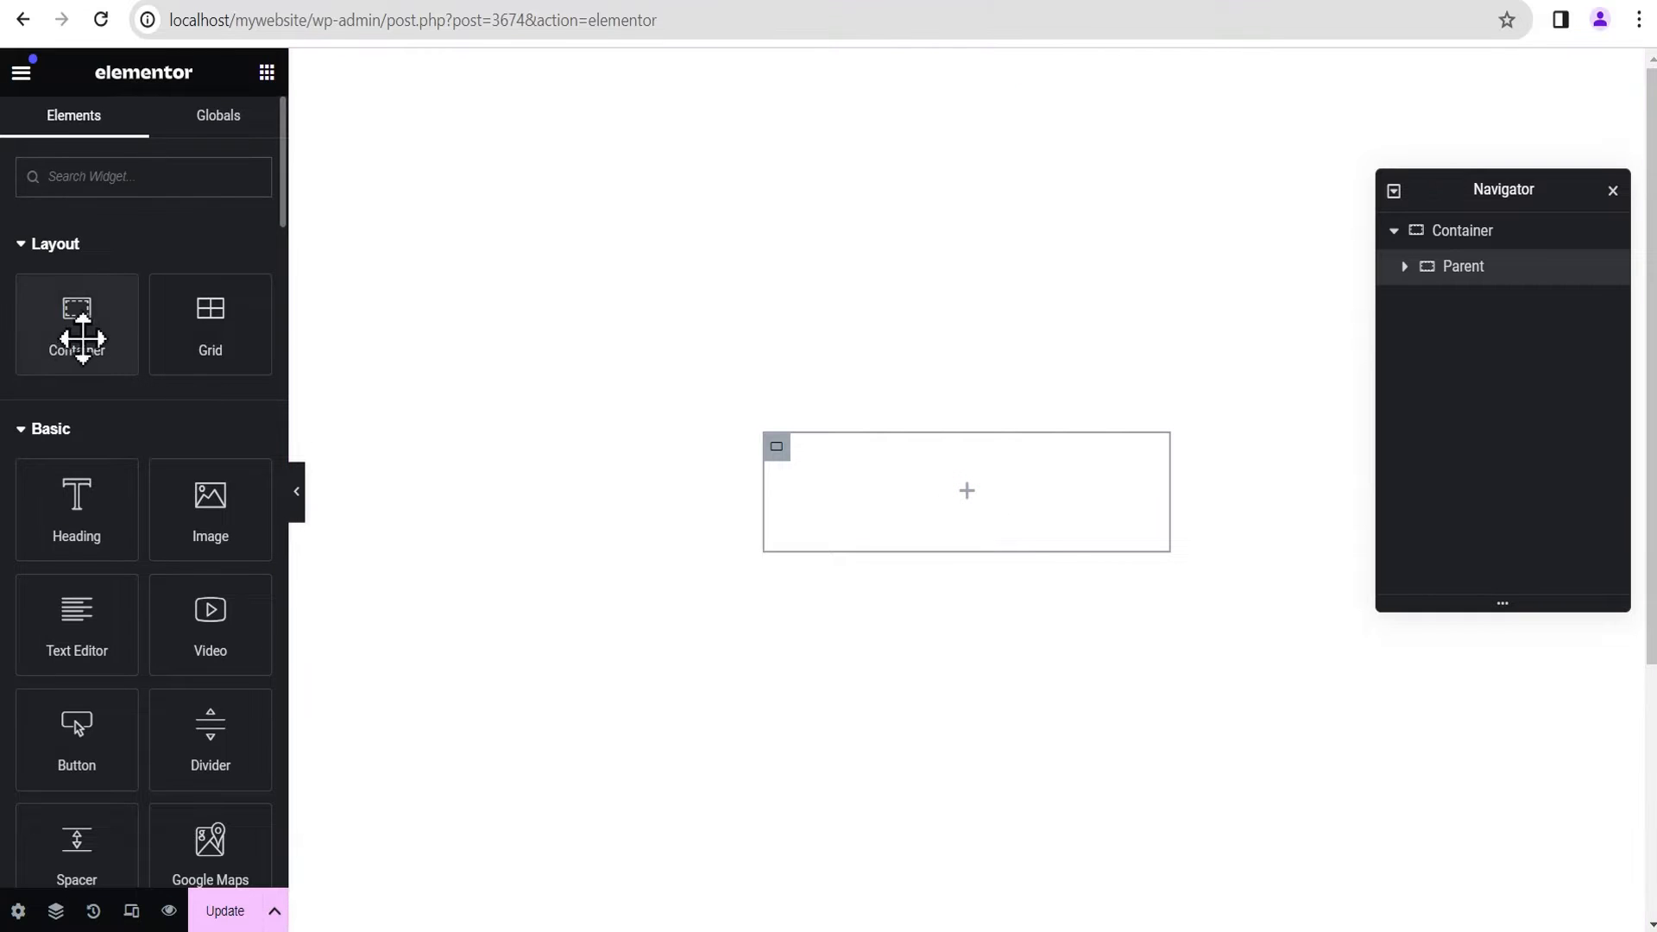
drag(80, 338, 910, 496)
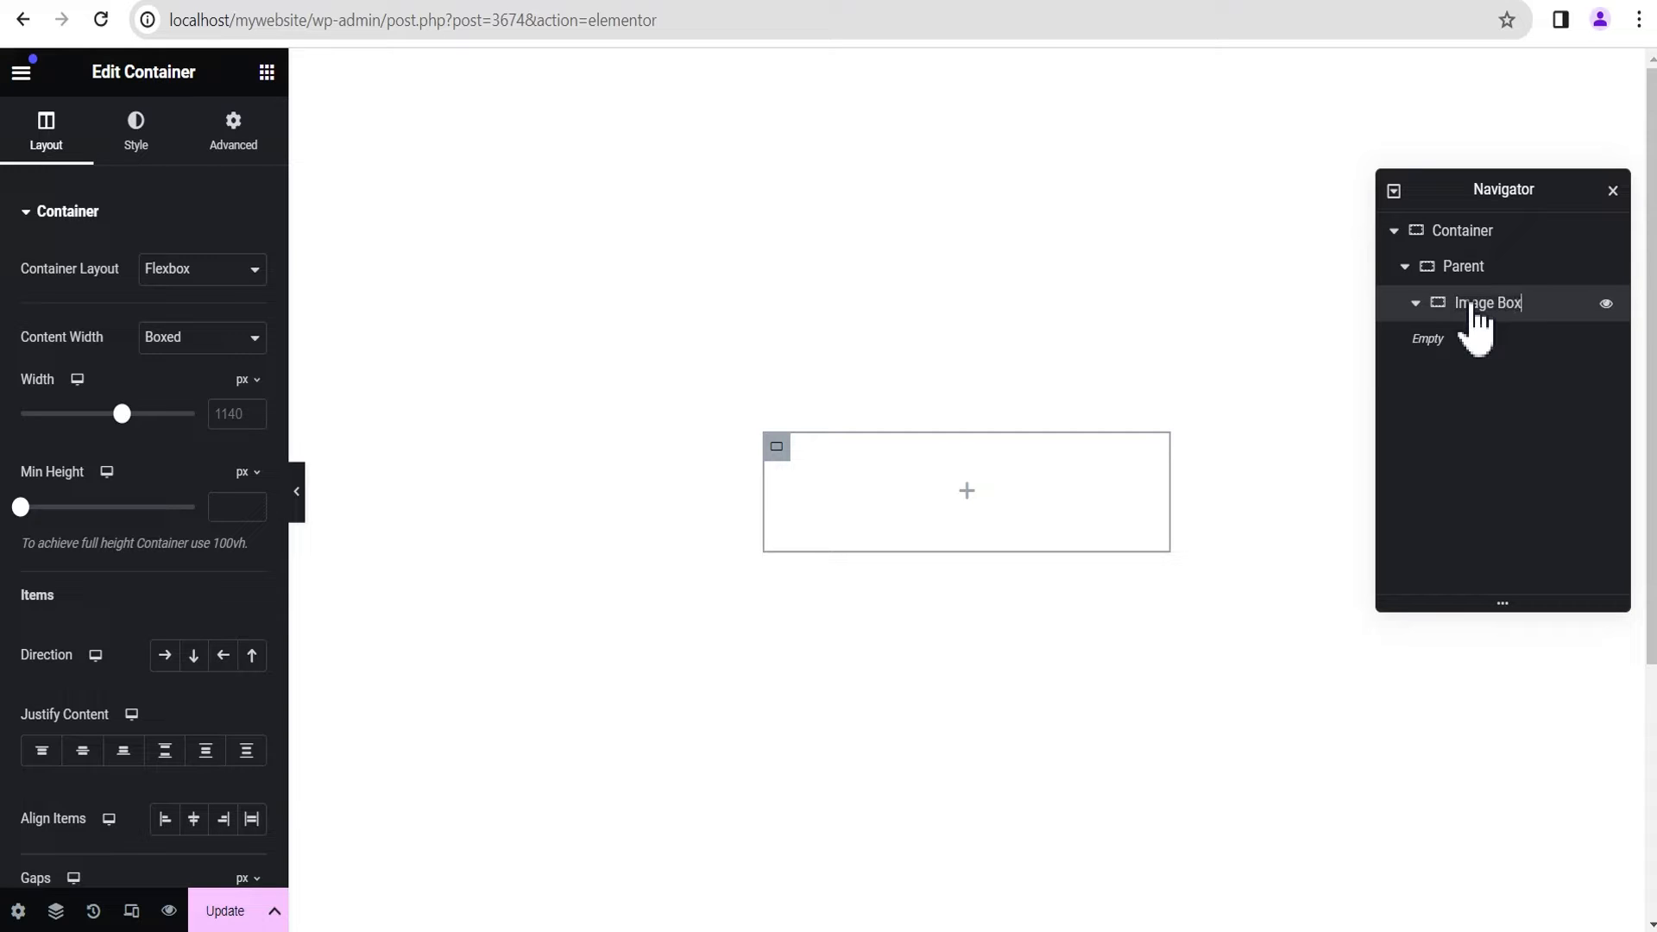
click(1415, 304)
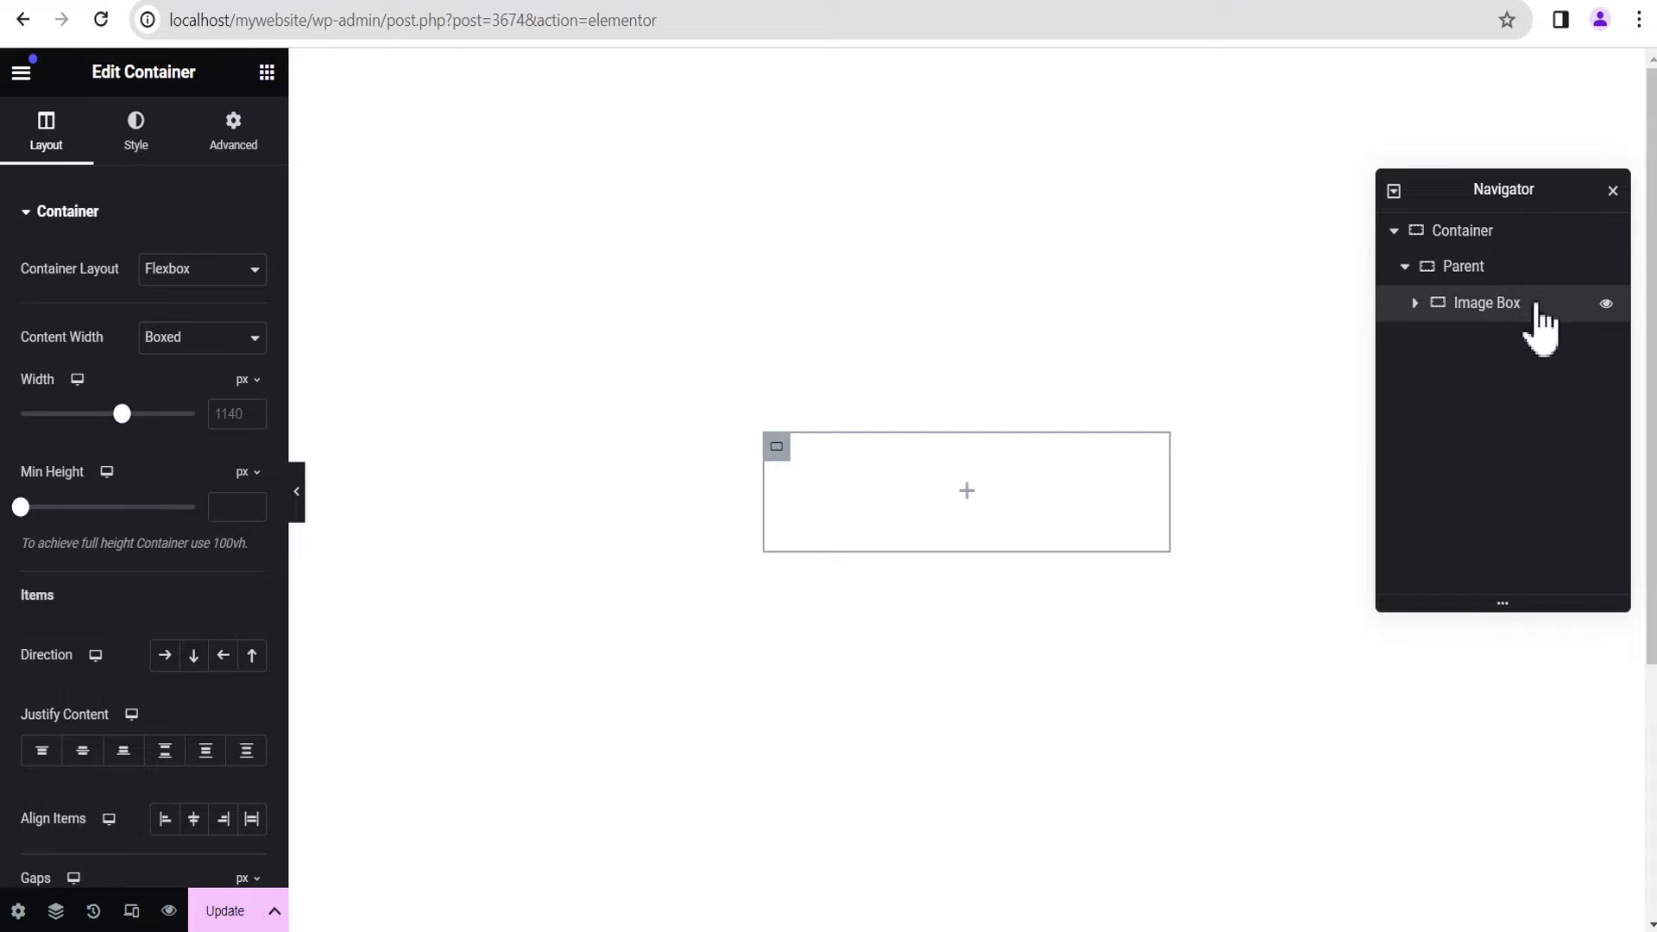
Step: Duplicate the Image Box container and rename the copy as Content Box
right_click(1539, 323)
click(1477, 376)
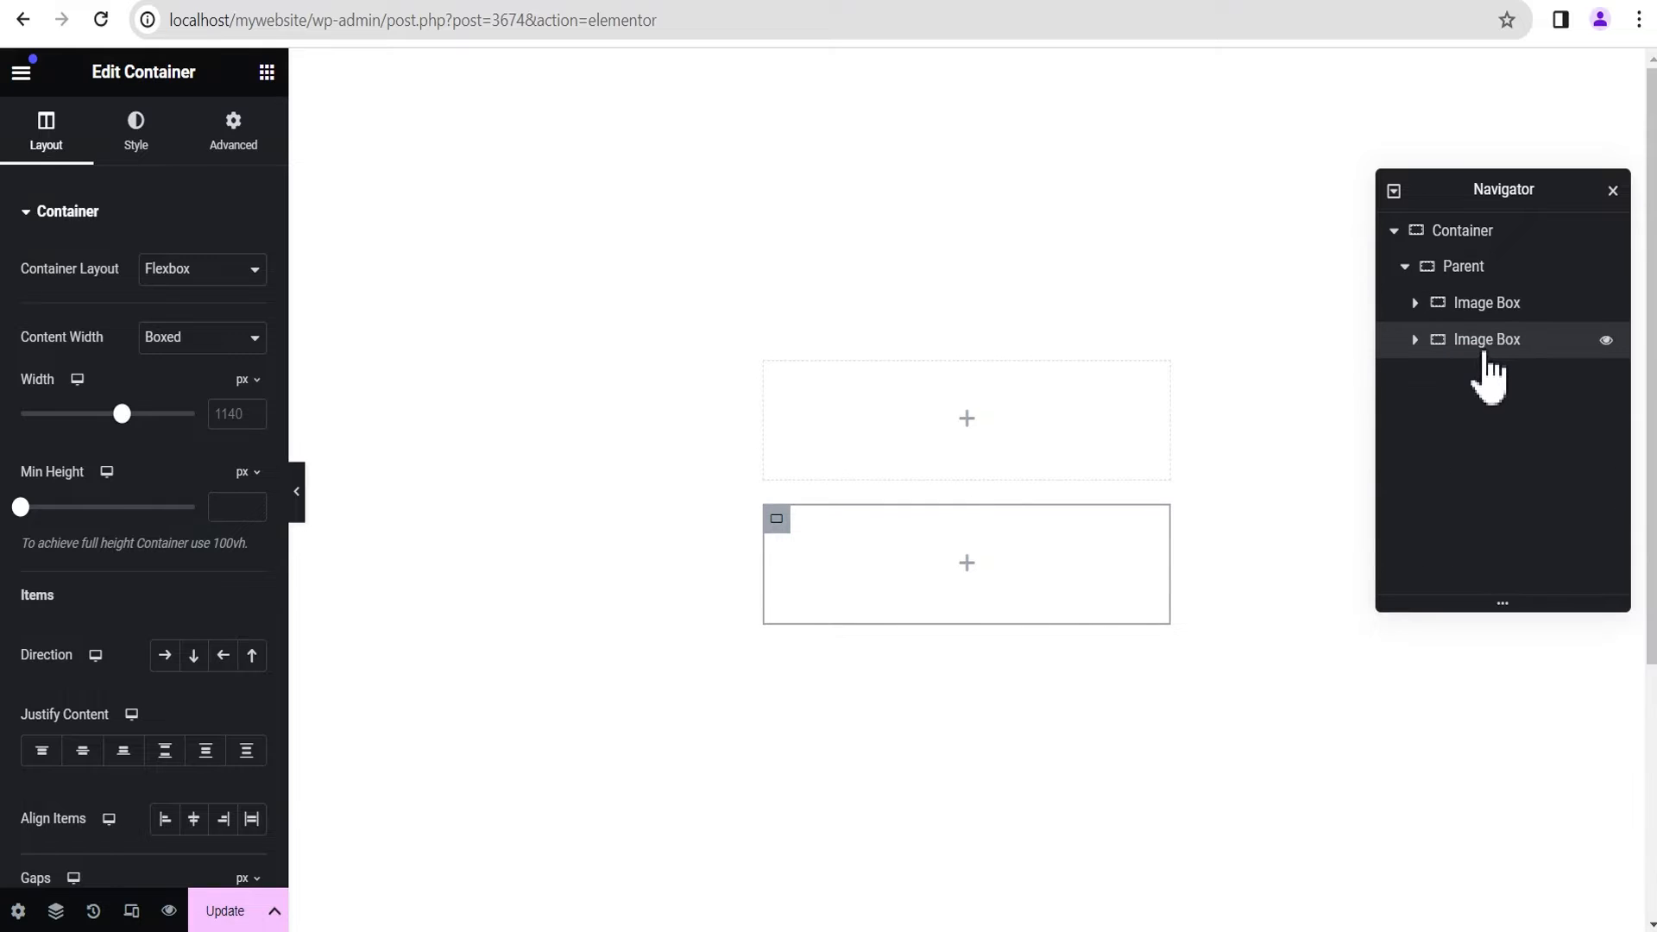
click(1480, 342)
click(1489, 340)
drag(1544, 336, 1483, 302)
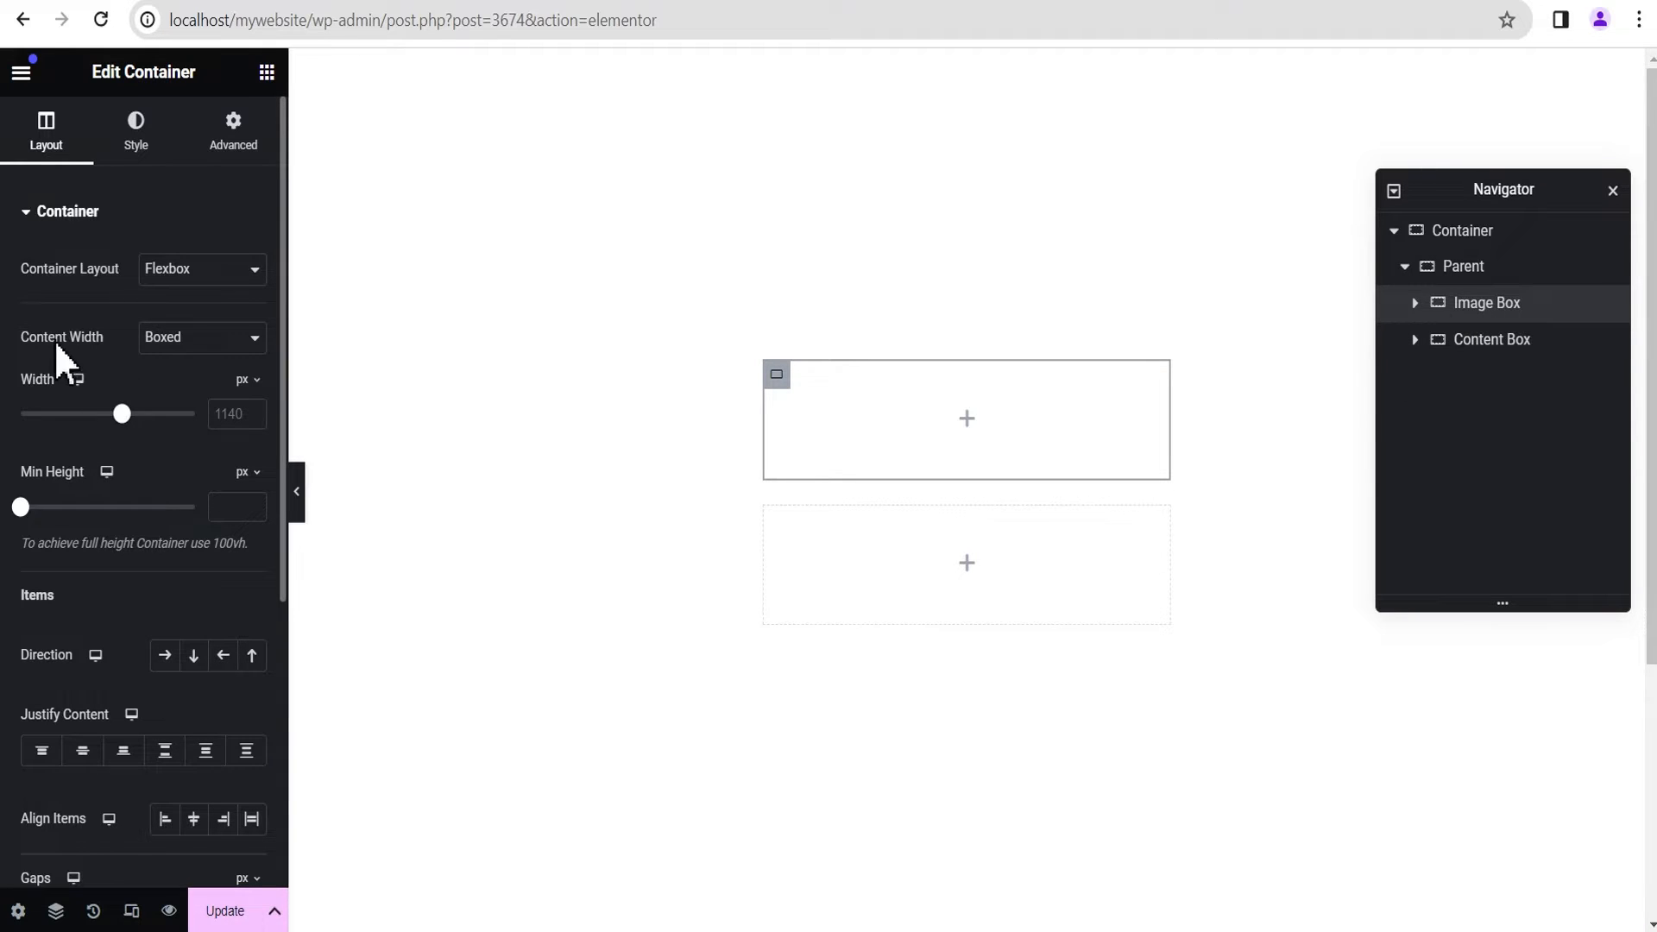
Step: Set the Image Box's content width to Full Width and its minimum height to 300 px
click(192, 350)
click(191, 380)
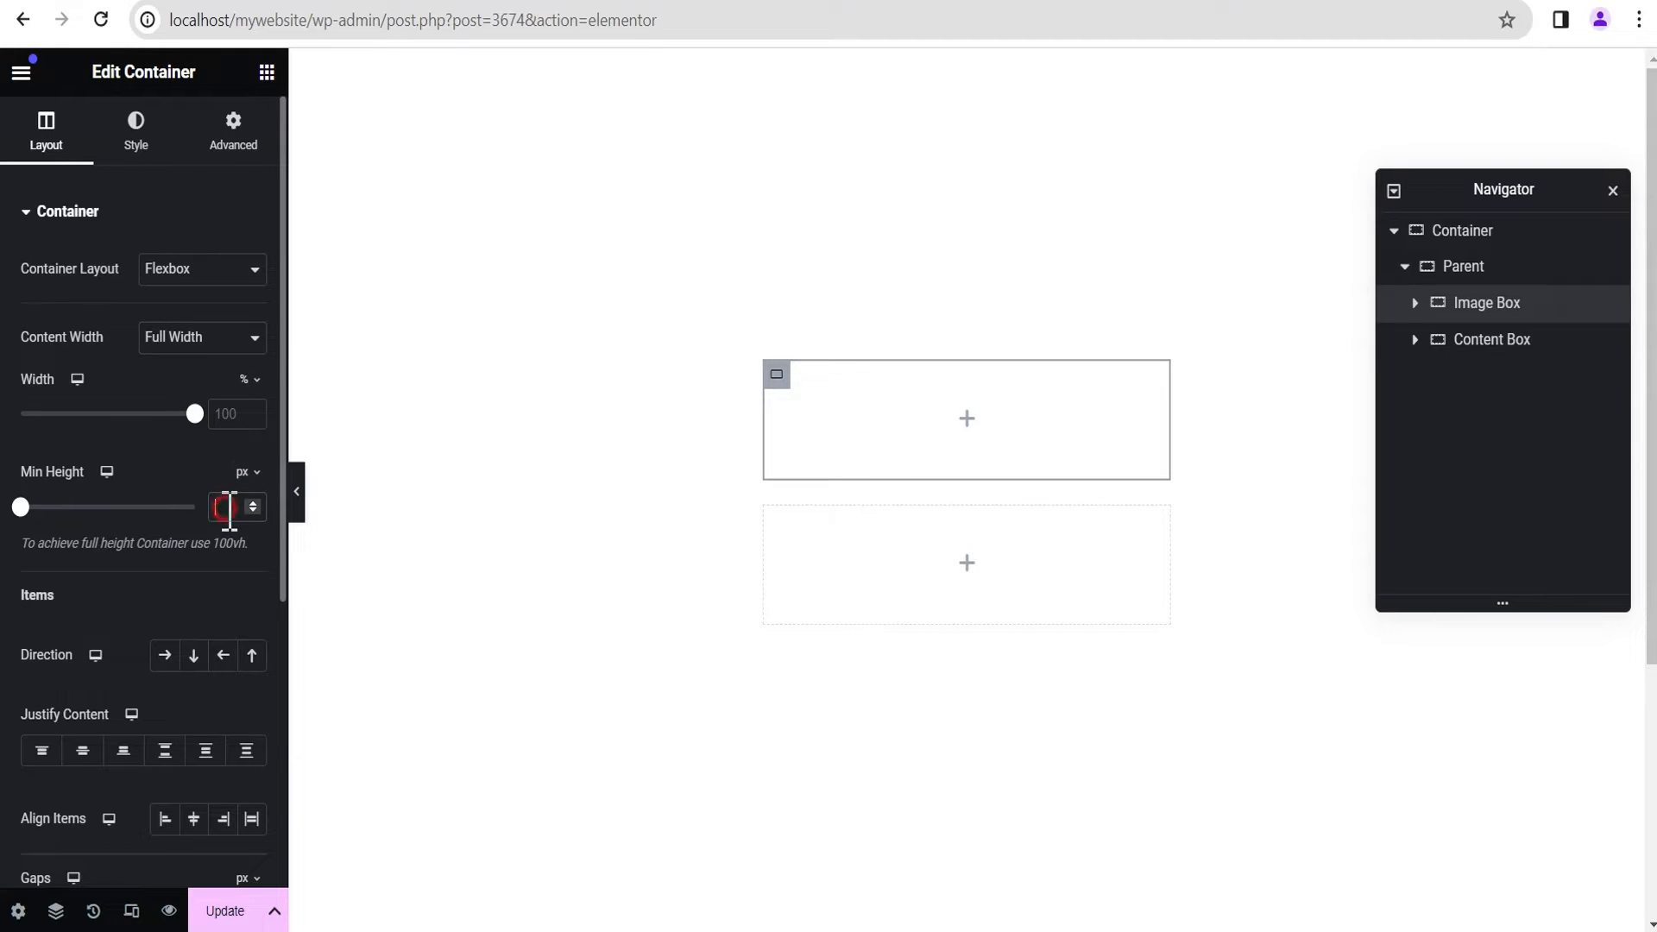
text(30)
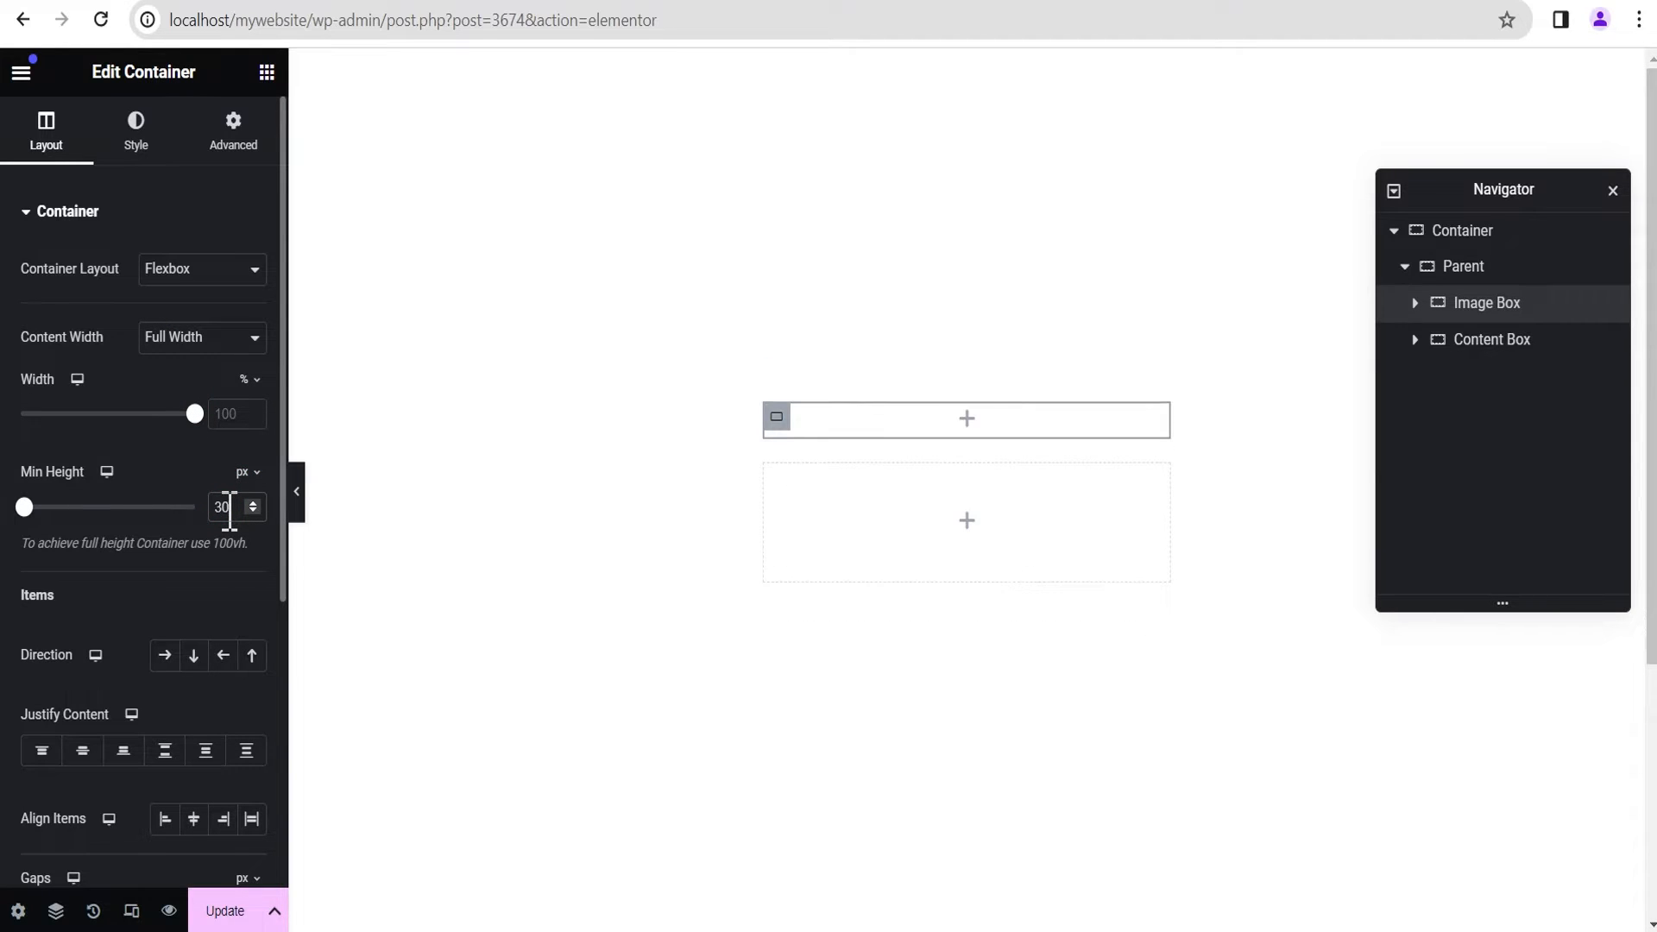
text(0)
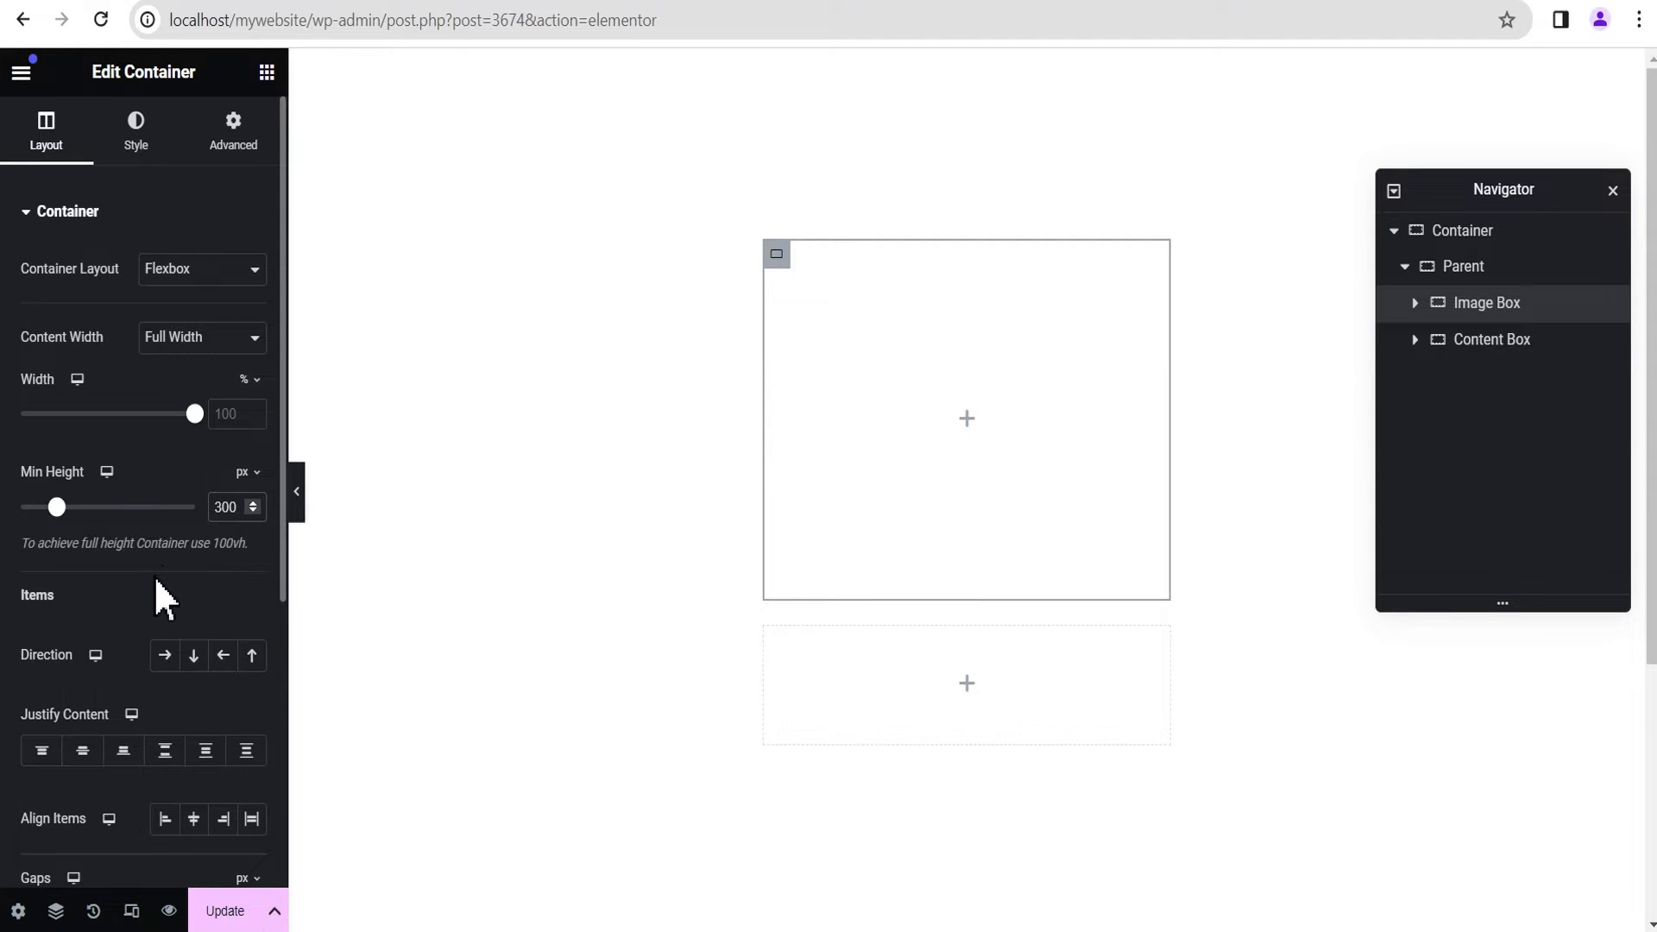
Step: Set both Justify Content and Align Items of the Image Box to End
scroll(154, 576, down, 1)
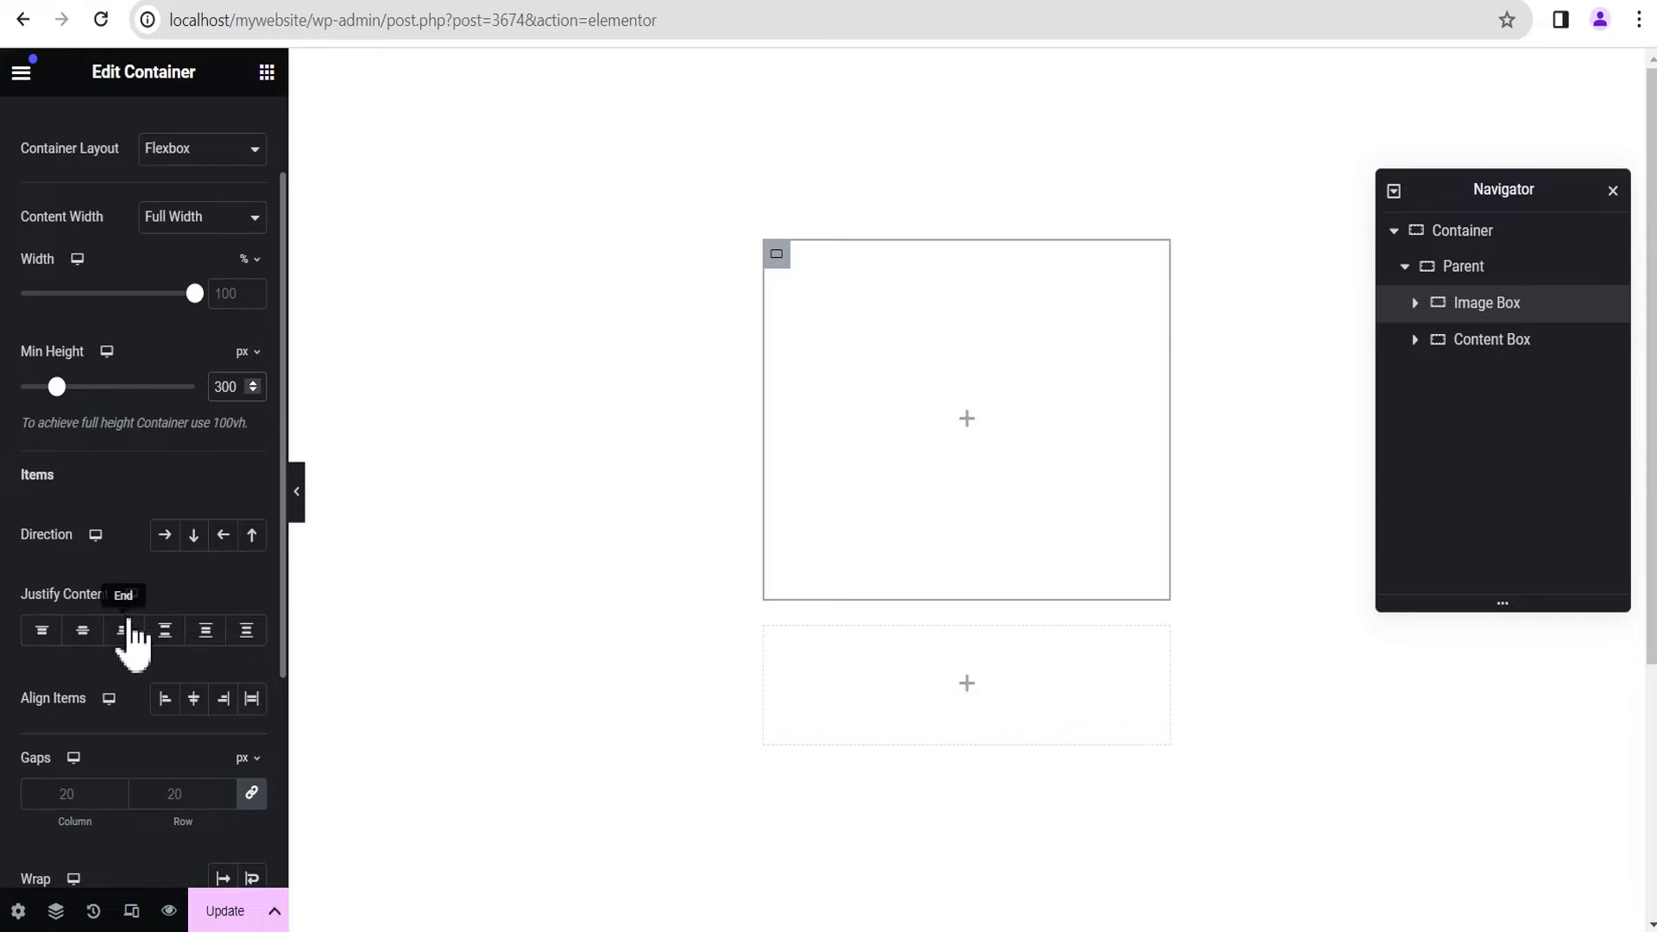
click(125, 630)
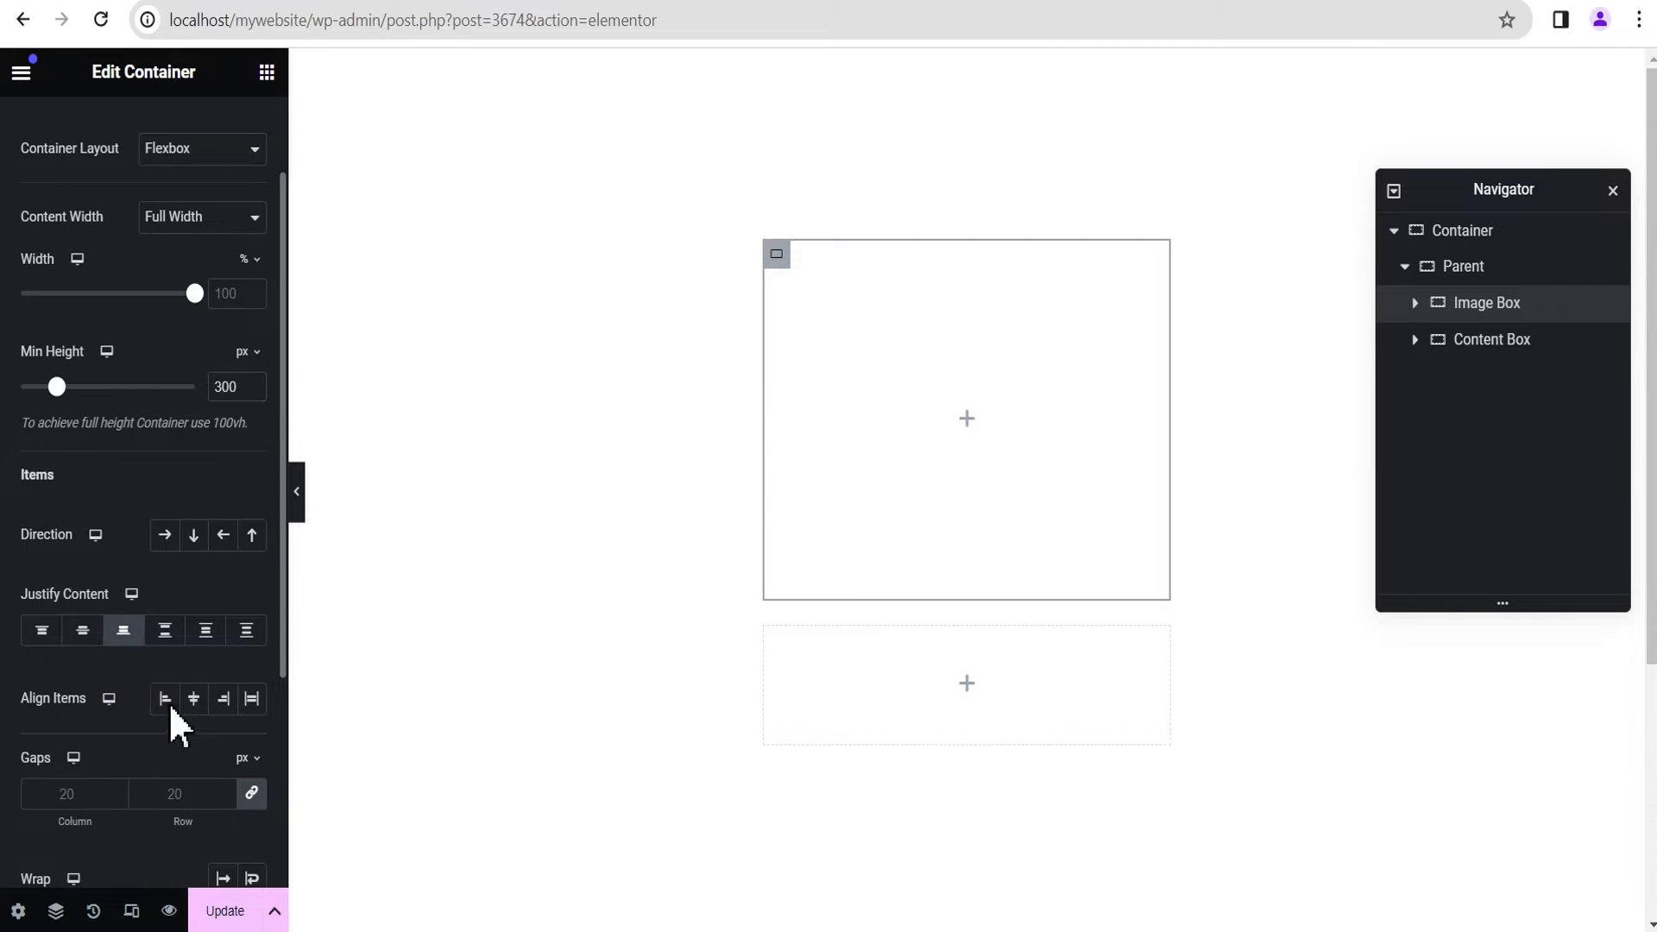
click(223, 698)
scroll(199, 621, up, 1)
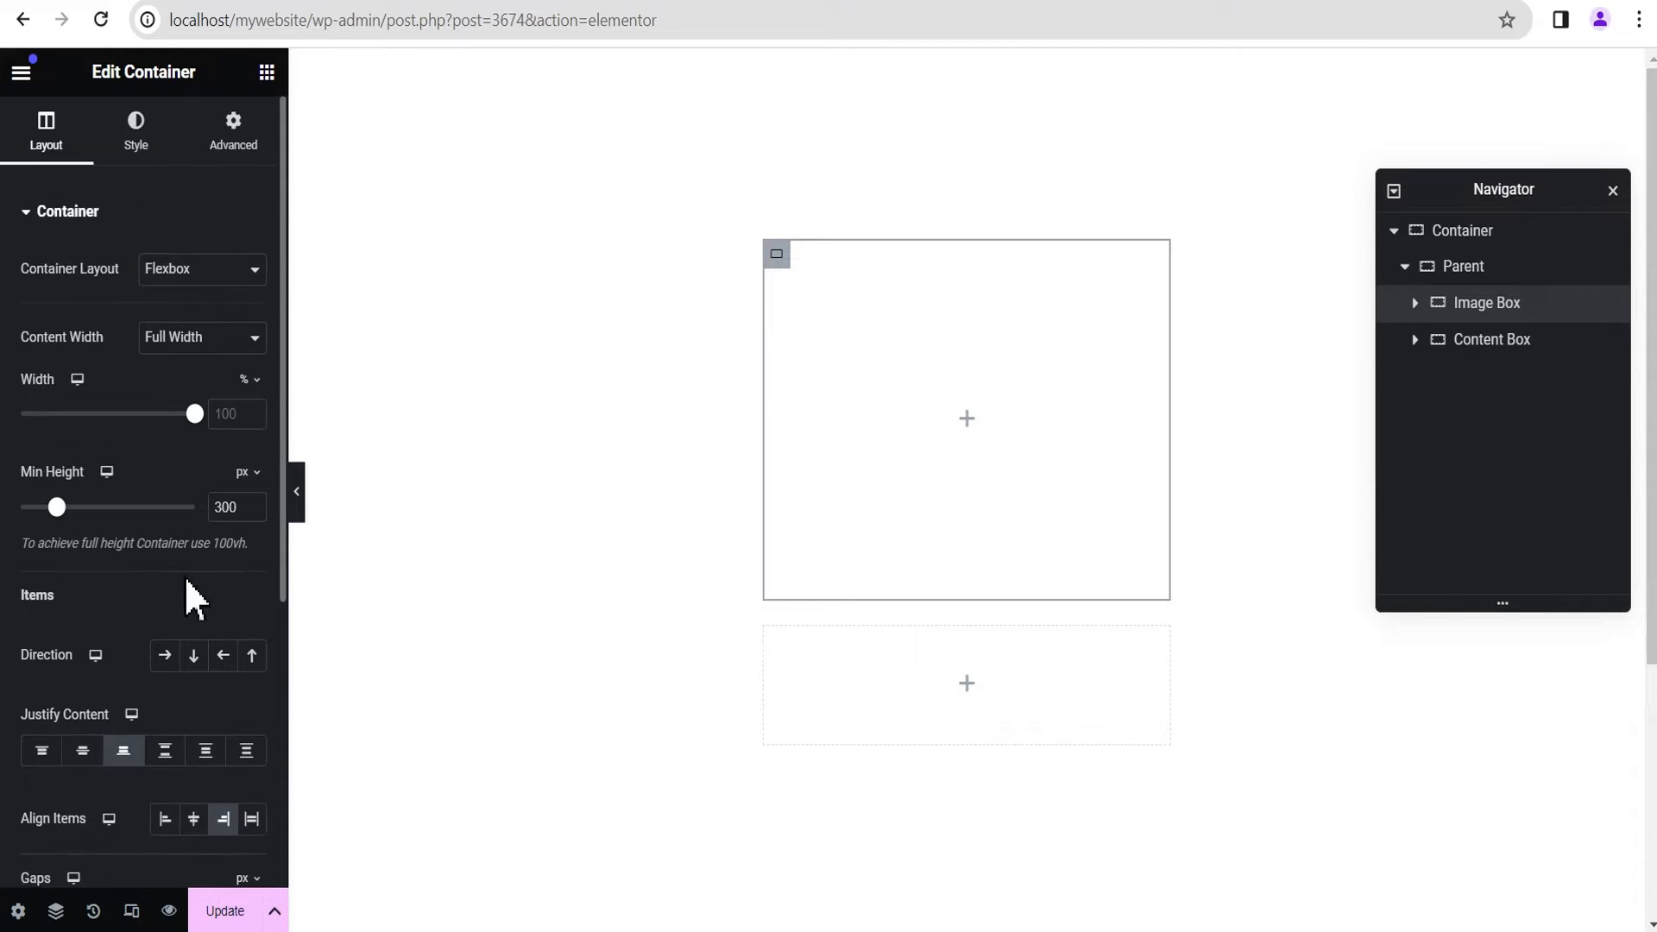
Step: Give the Image Box a classic background in red, #FF0000
click(138, 138)
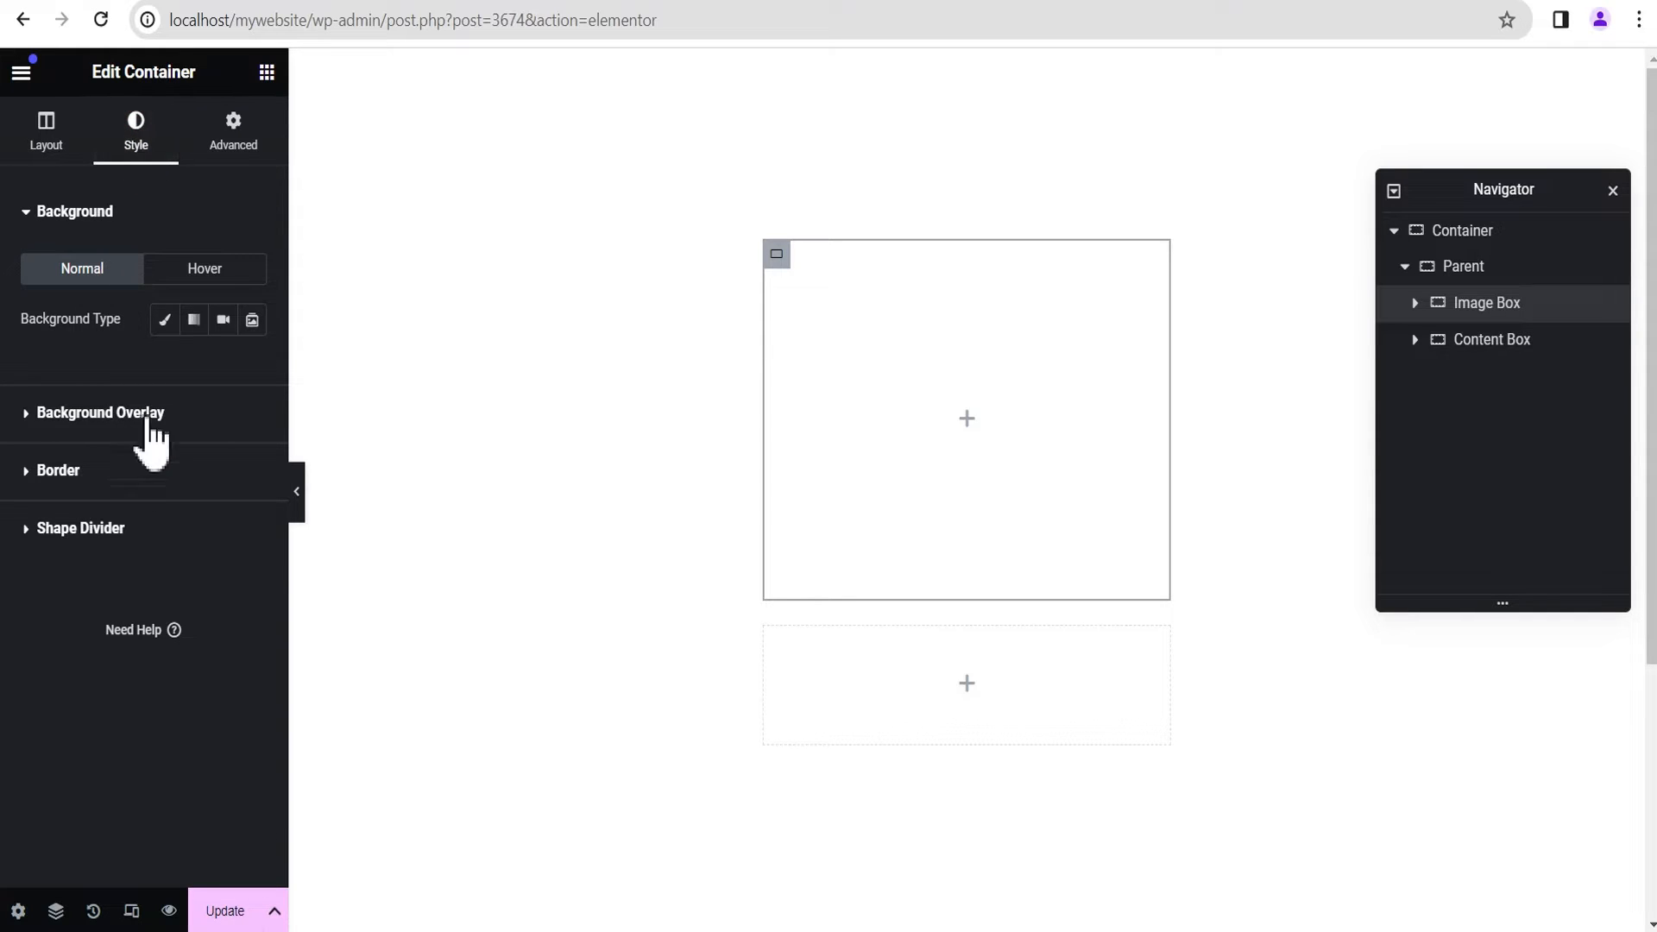
click(164, 319)
click(252, 371)
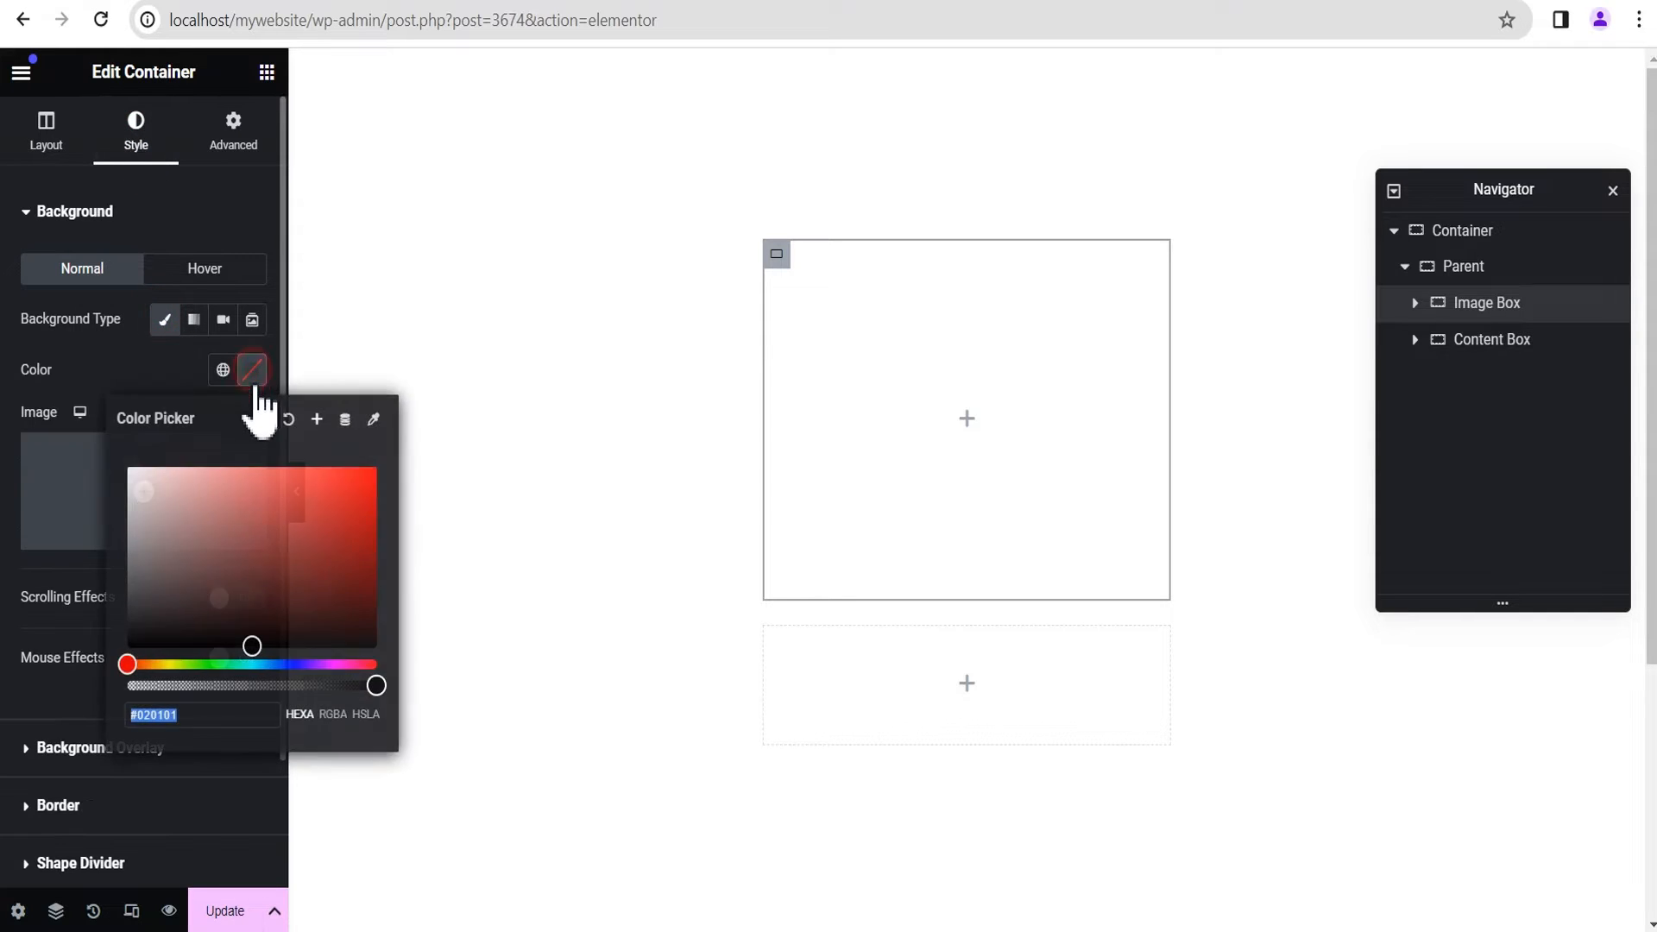
drag(281, 609, 389, 494)
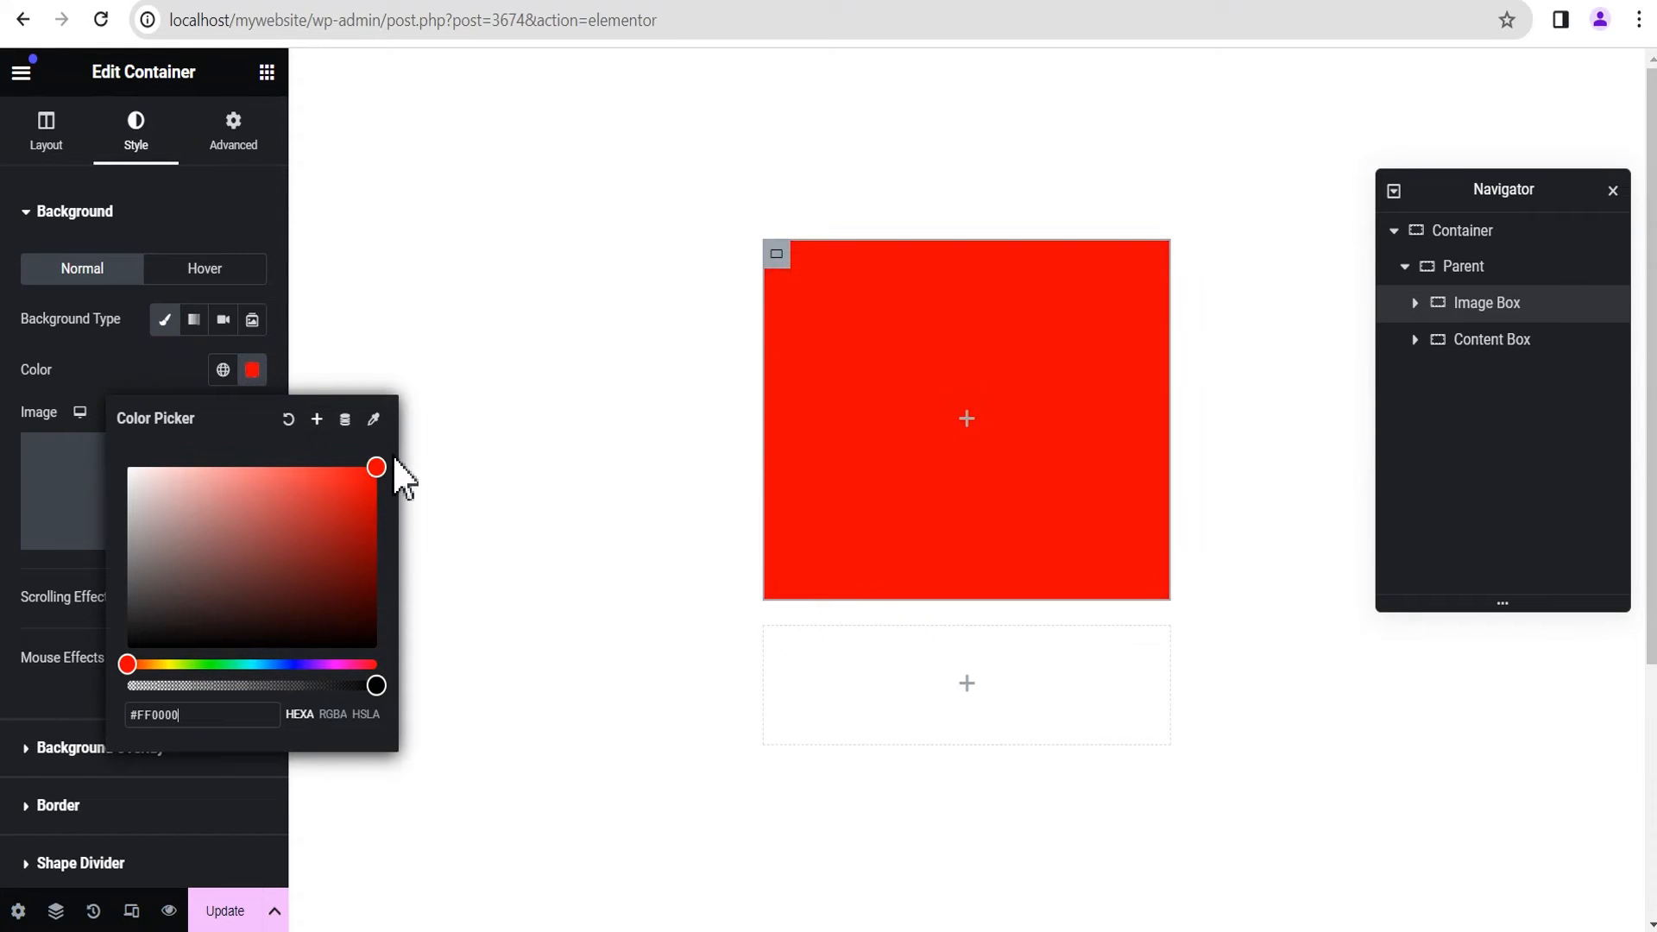
click(114, 373)
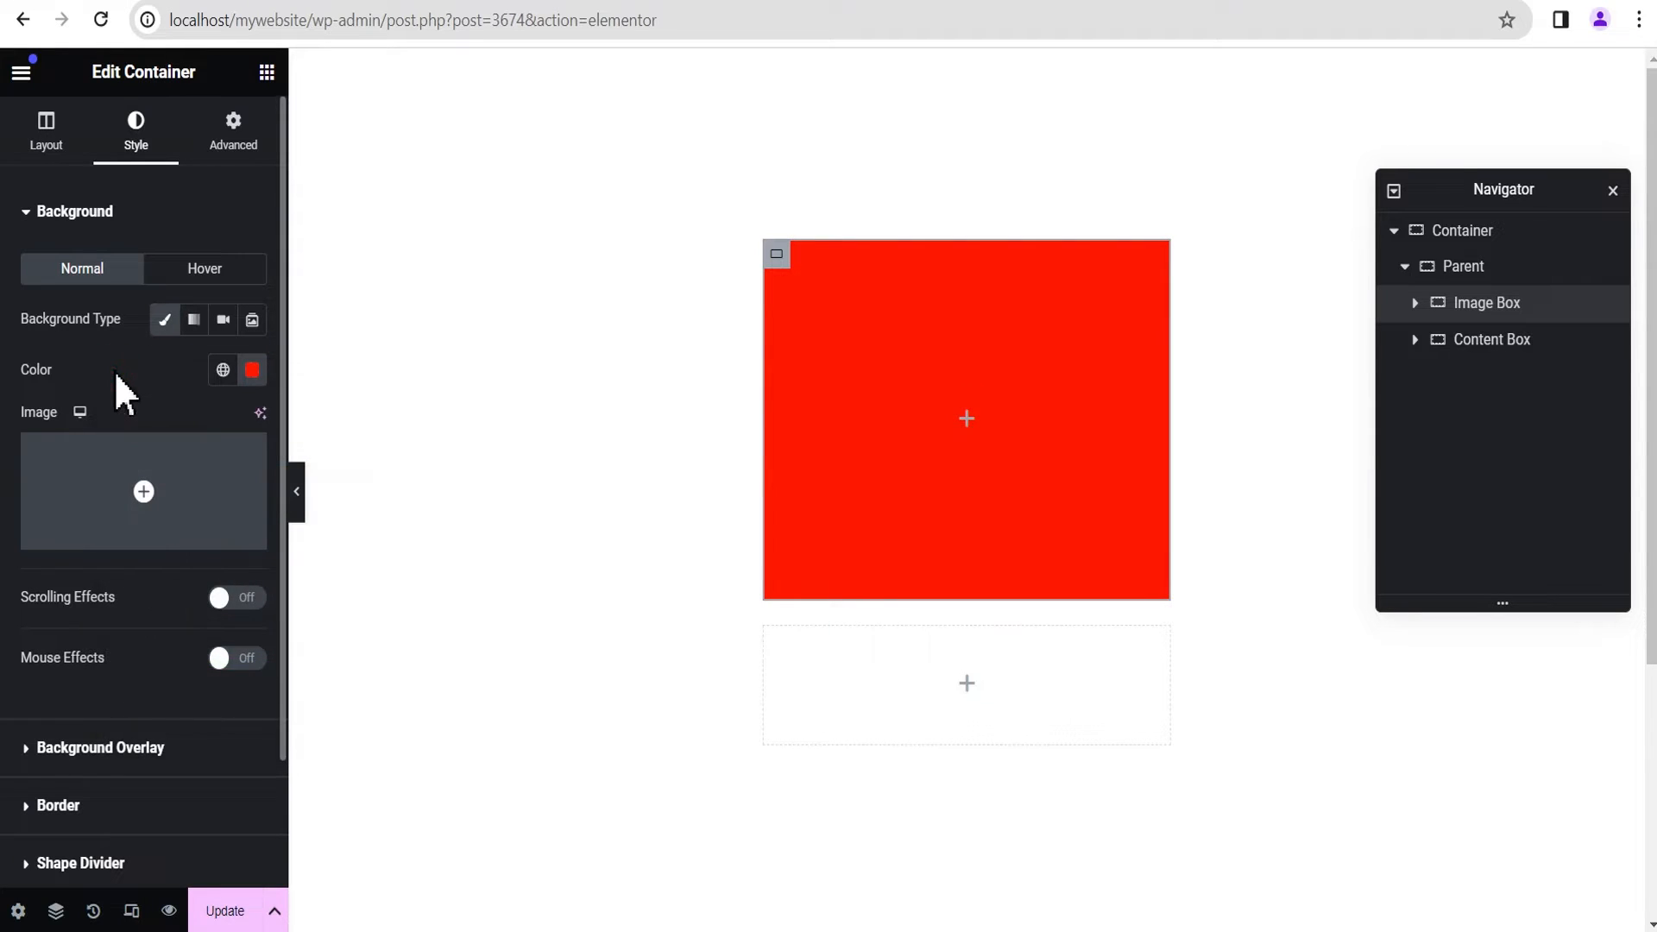
Step: Set the Image Box's border radius to 30 px on all corners and preview the page without the editing panel
scroll(105, 517, down, 2)
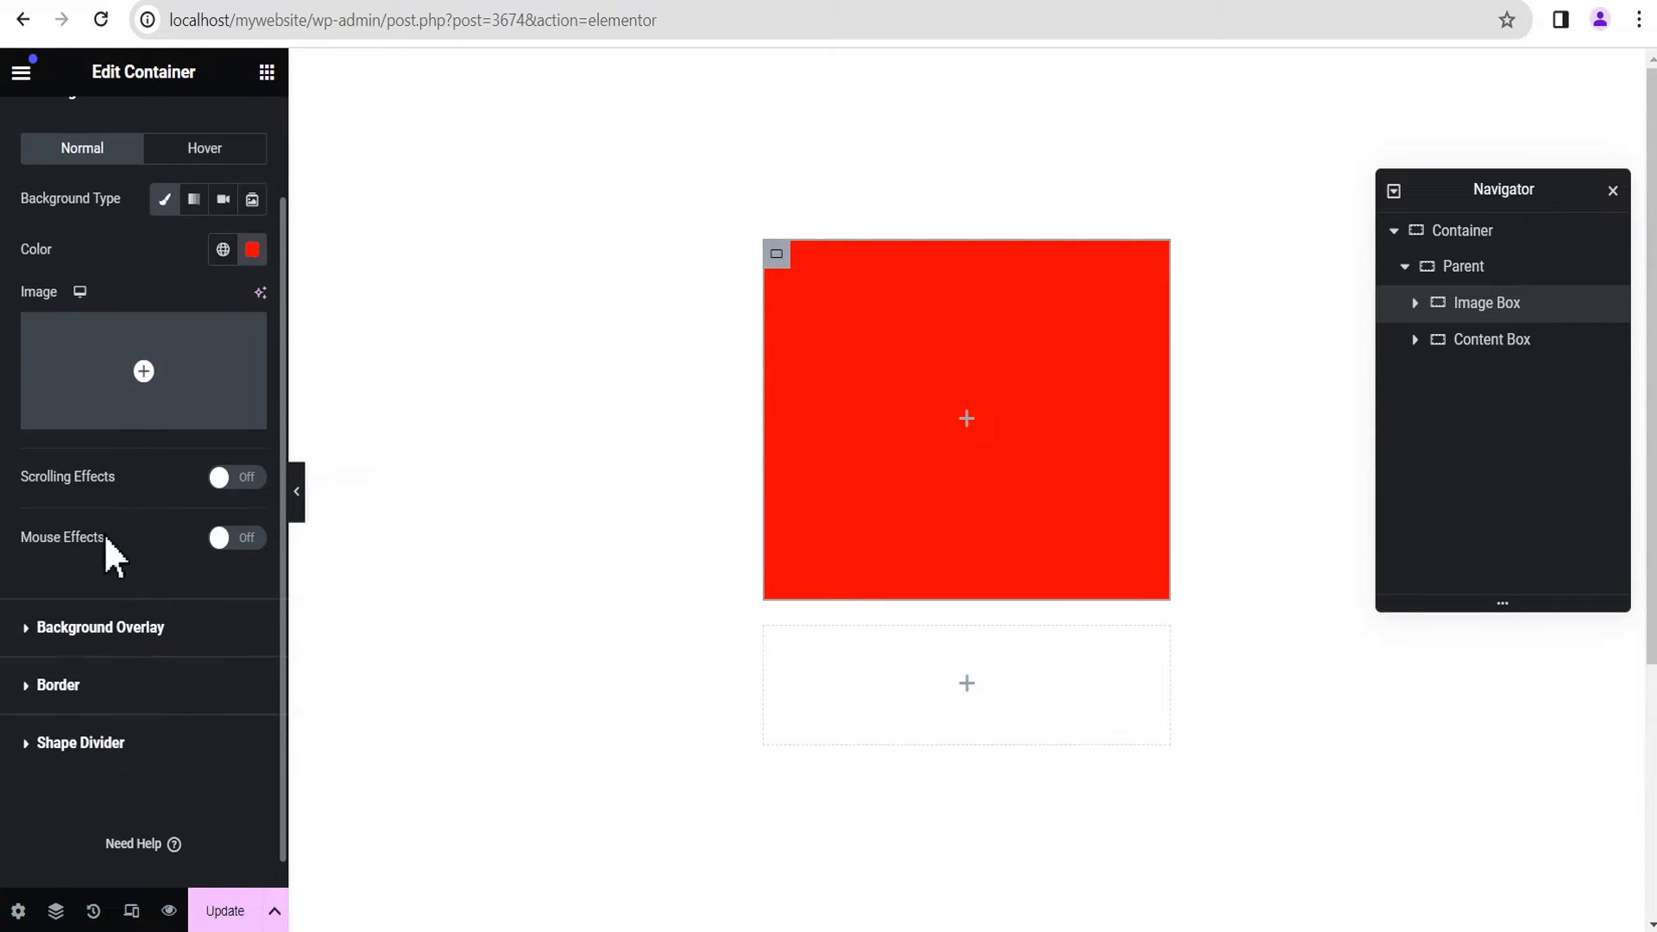
click(79, 686)
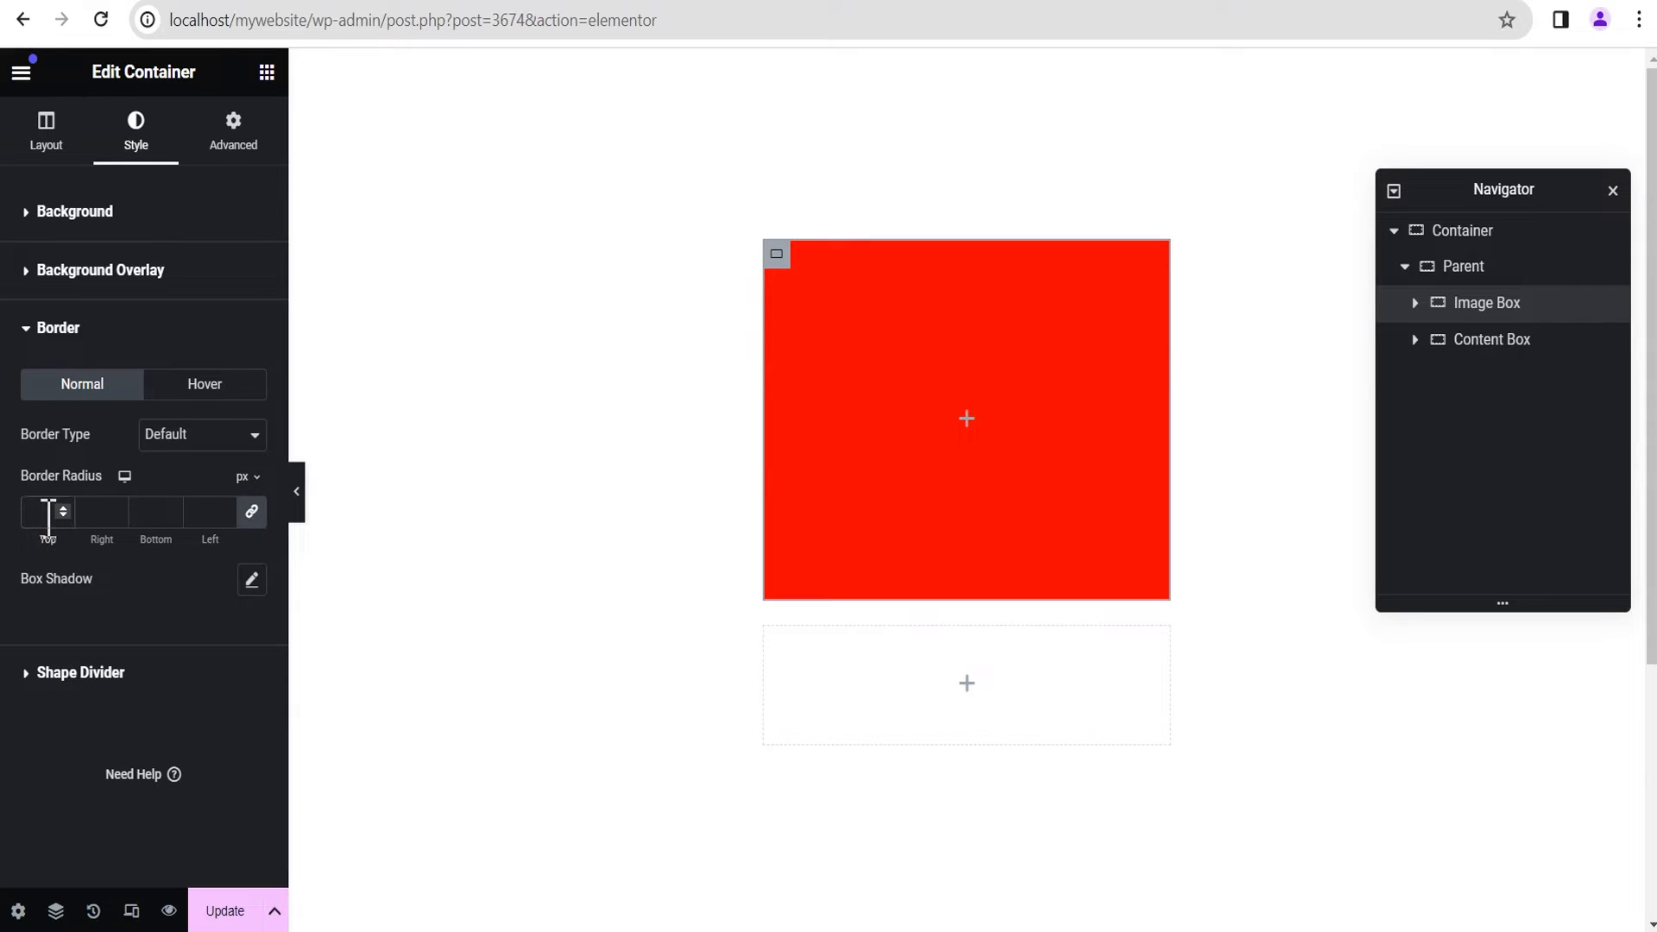
text(30)
click(298, 500)
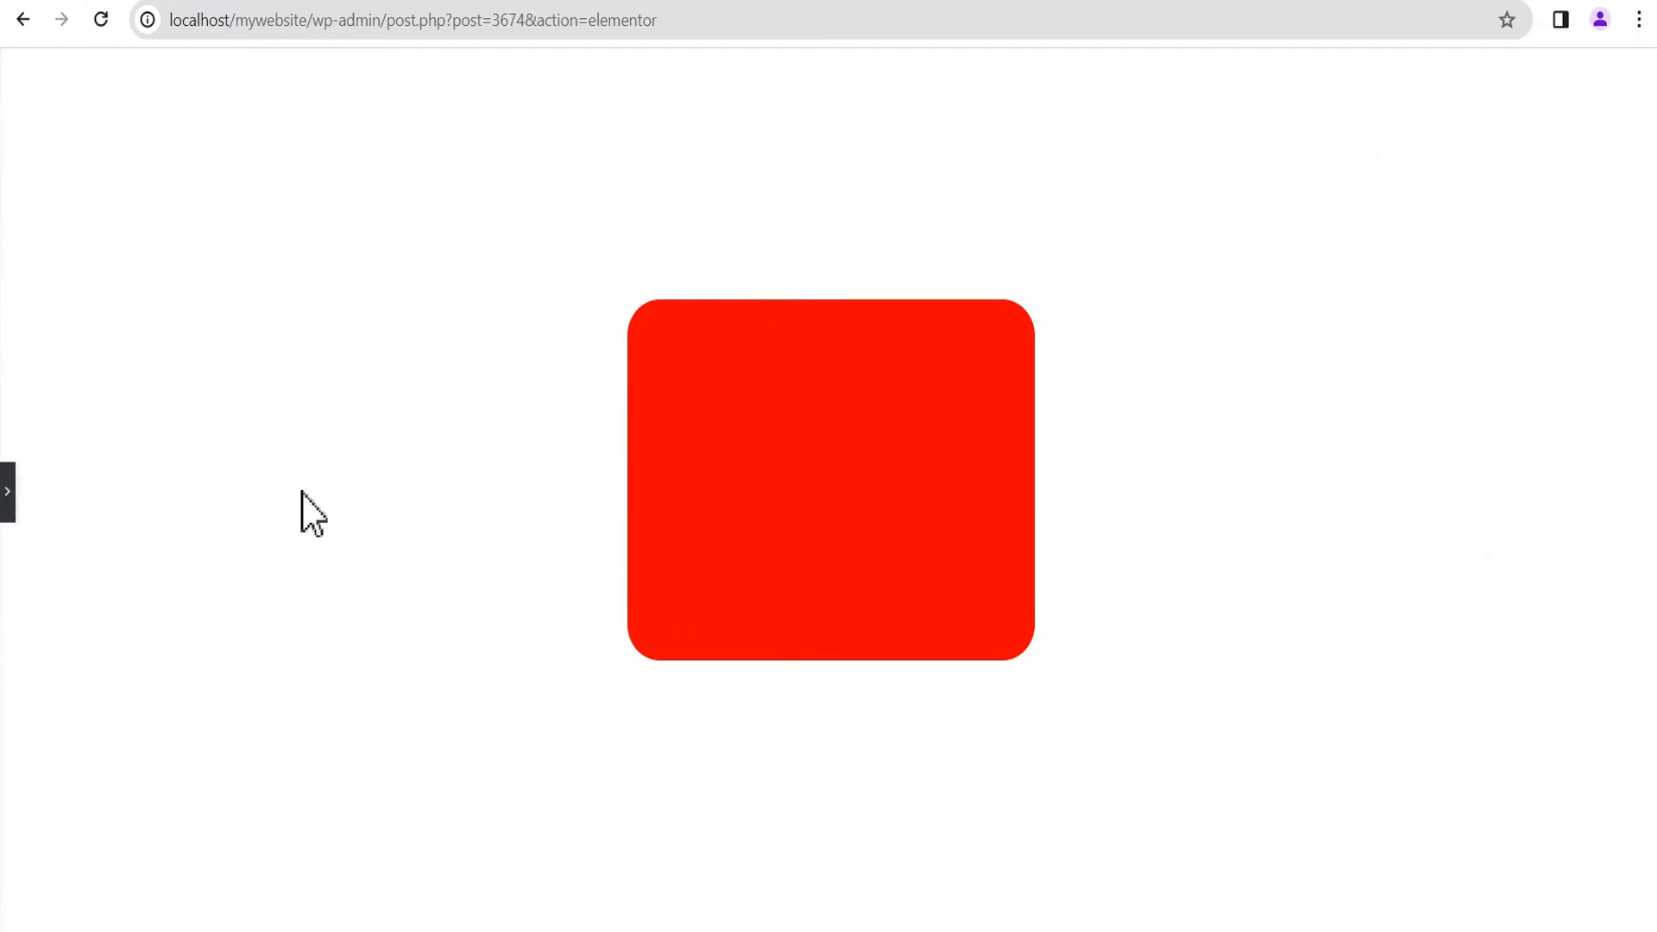
click(10, 510)
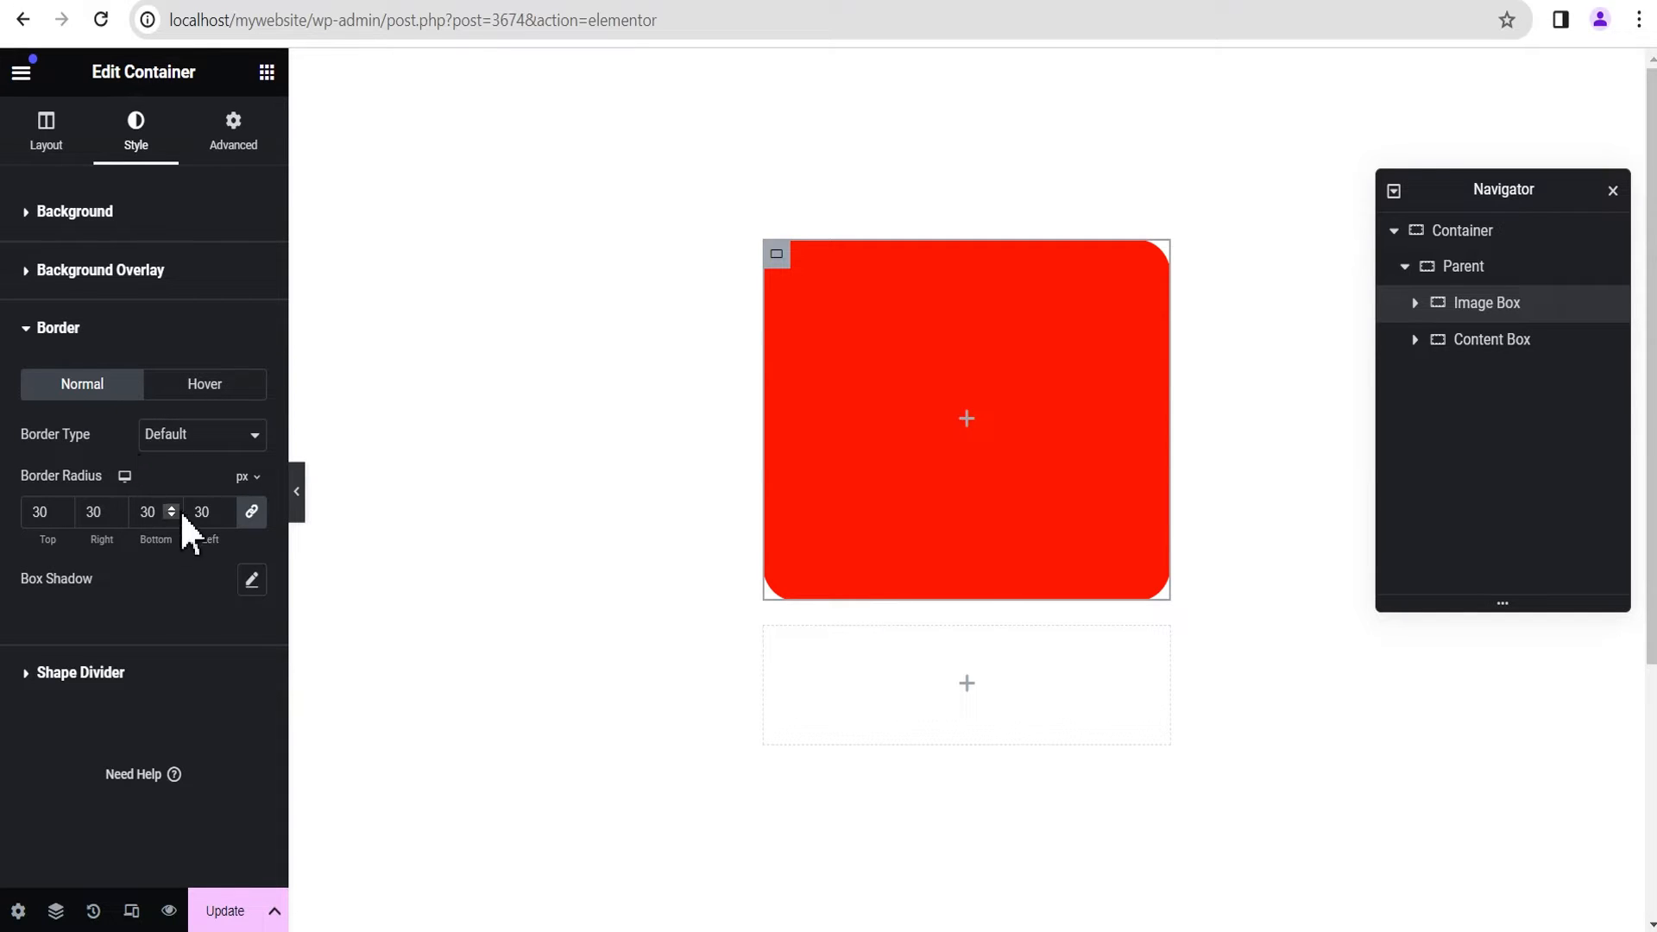
Step: Nest a container inside the Image Box with Full Width content, a width of 55% and a minimum height of 90 px
click(966, 422)
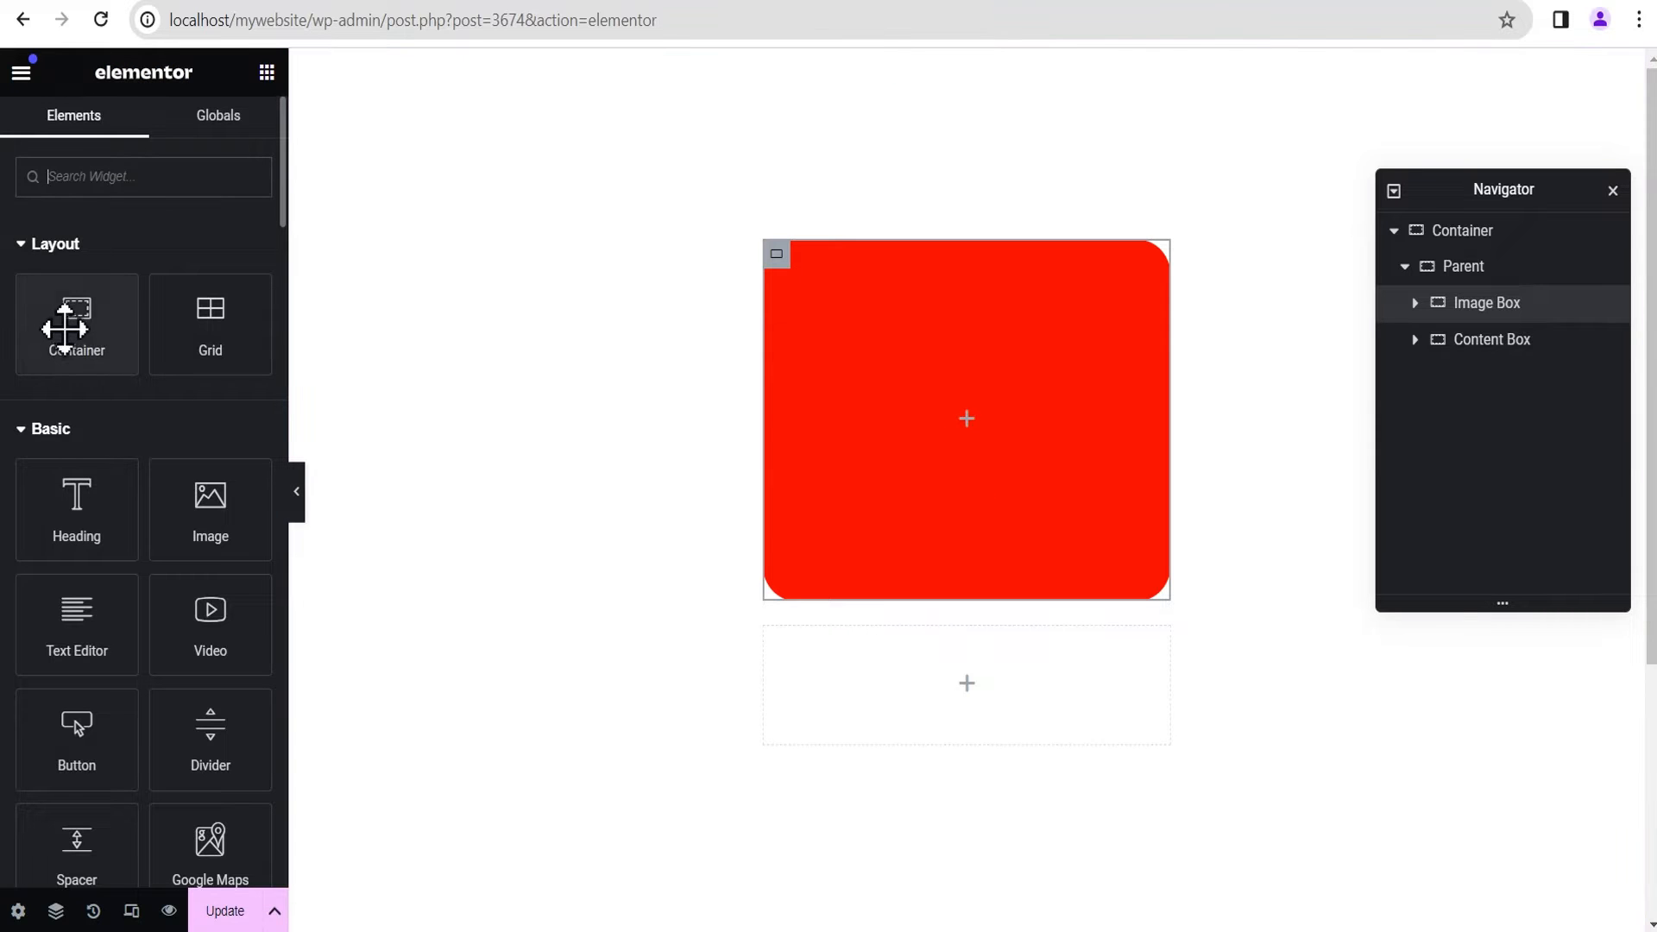
drag(69, 337, 917, 444)
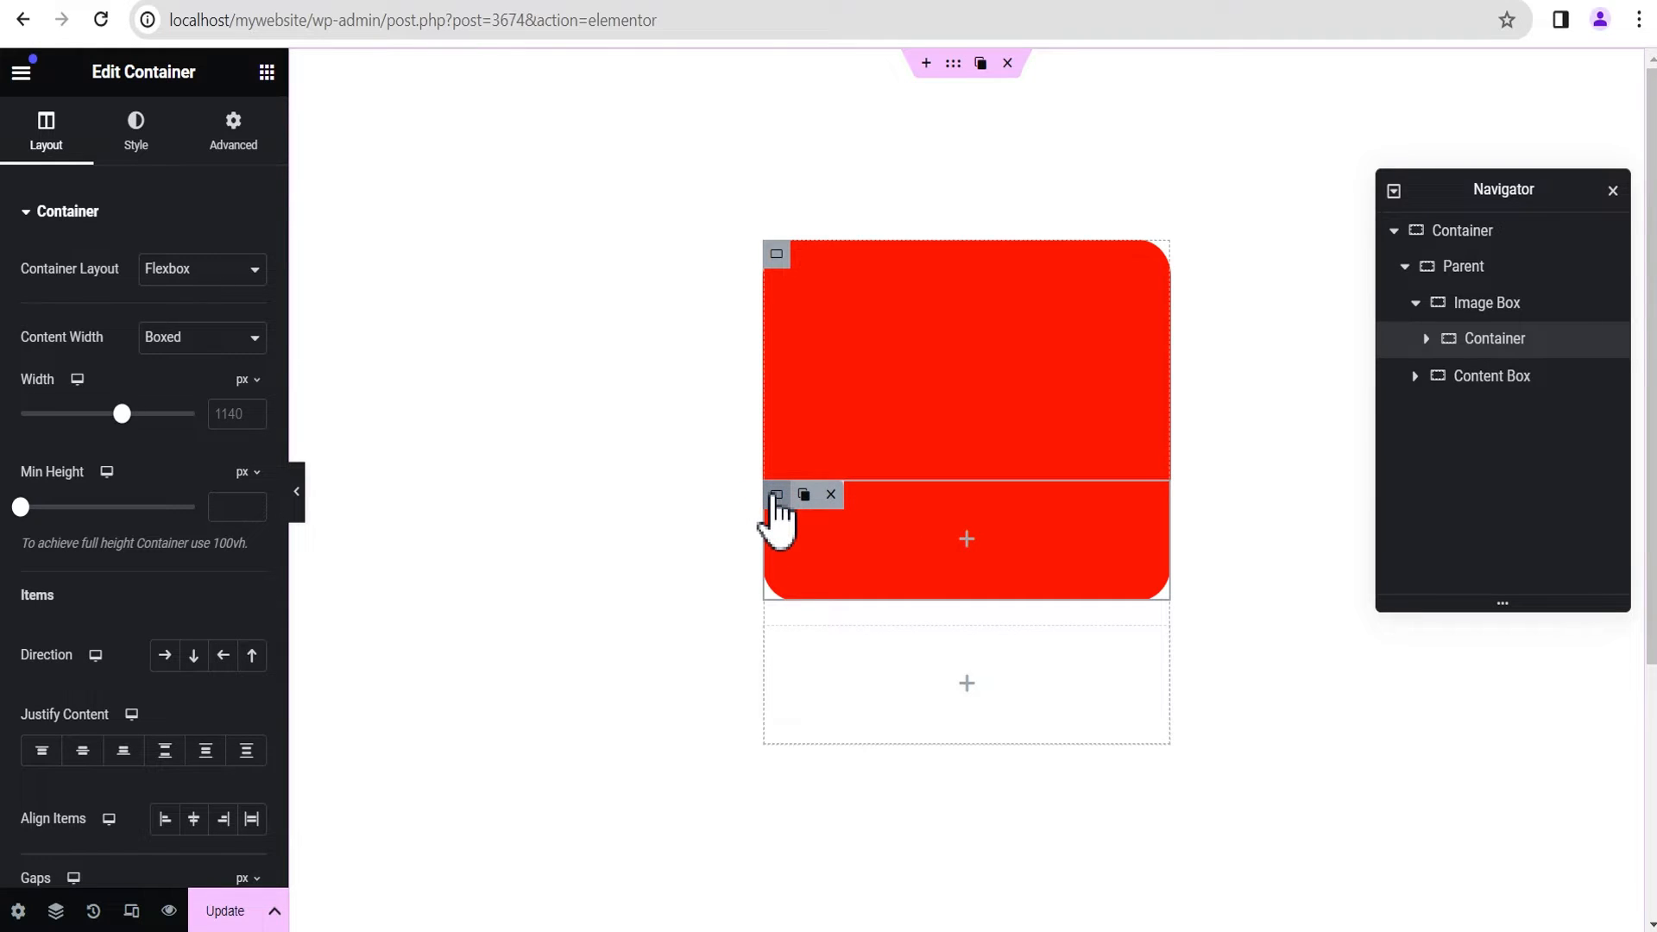
click(184, 341)
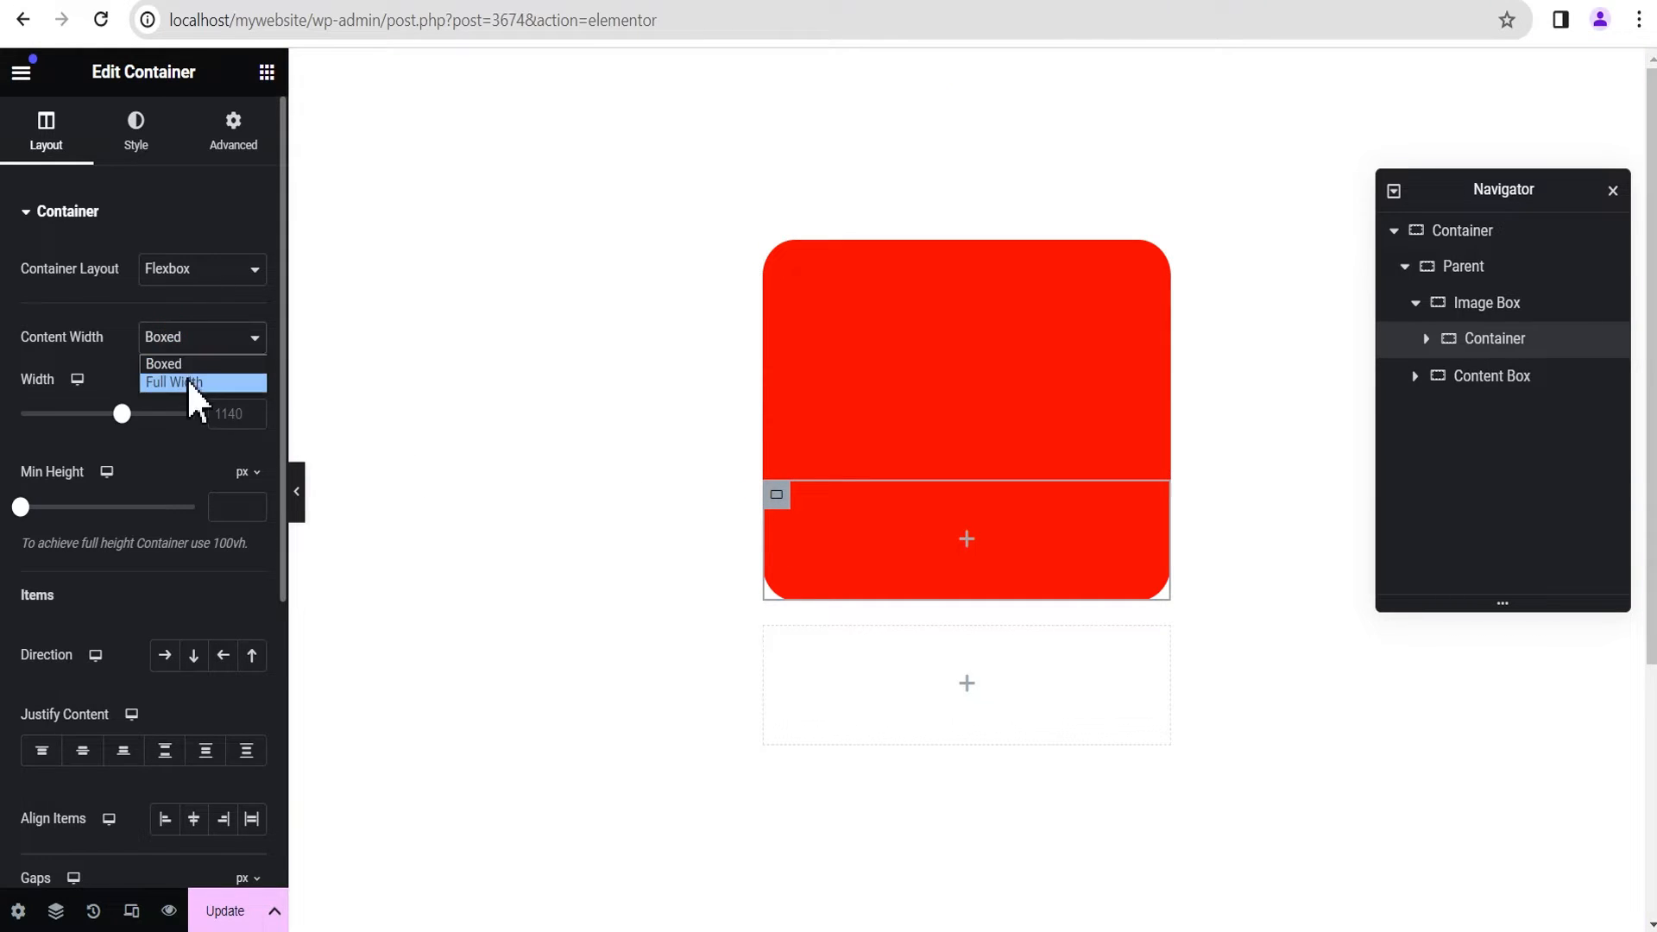
click(187, 383)
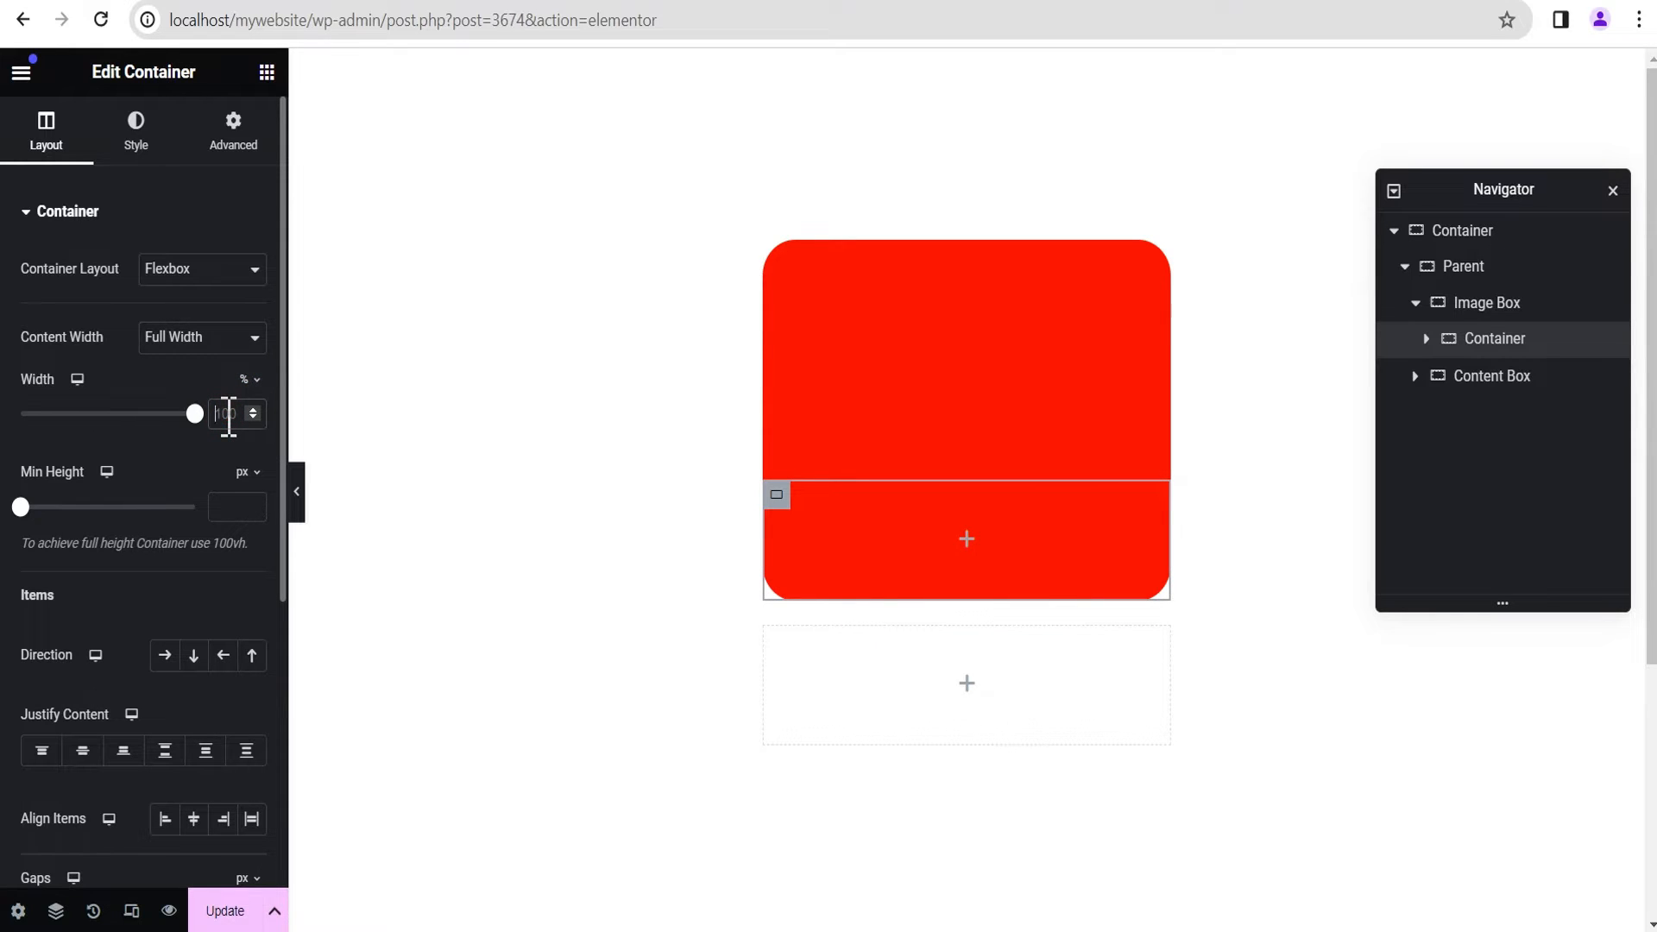
text(55)
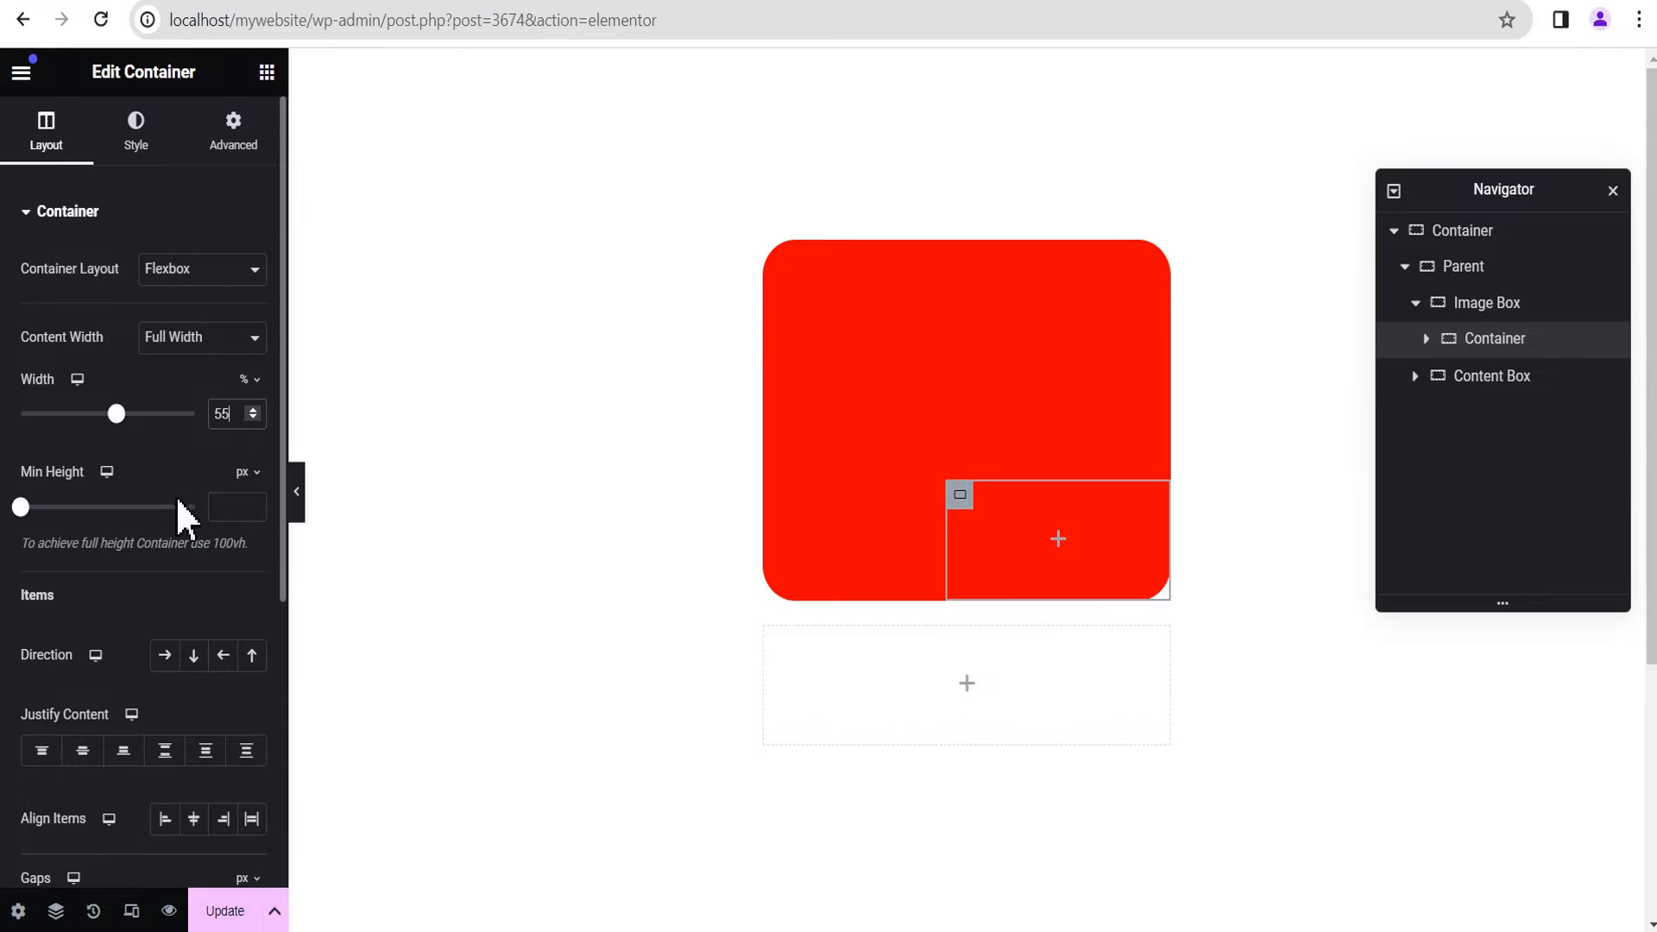
click(224, 507)
text(90)
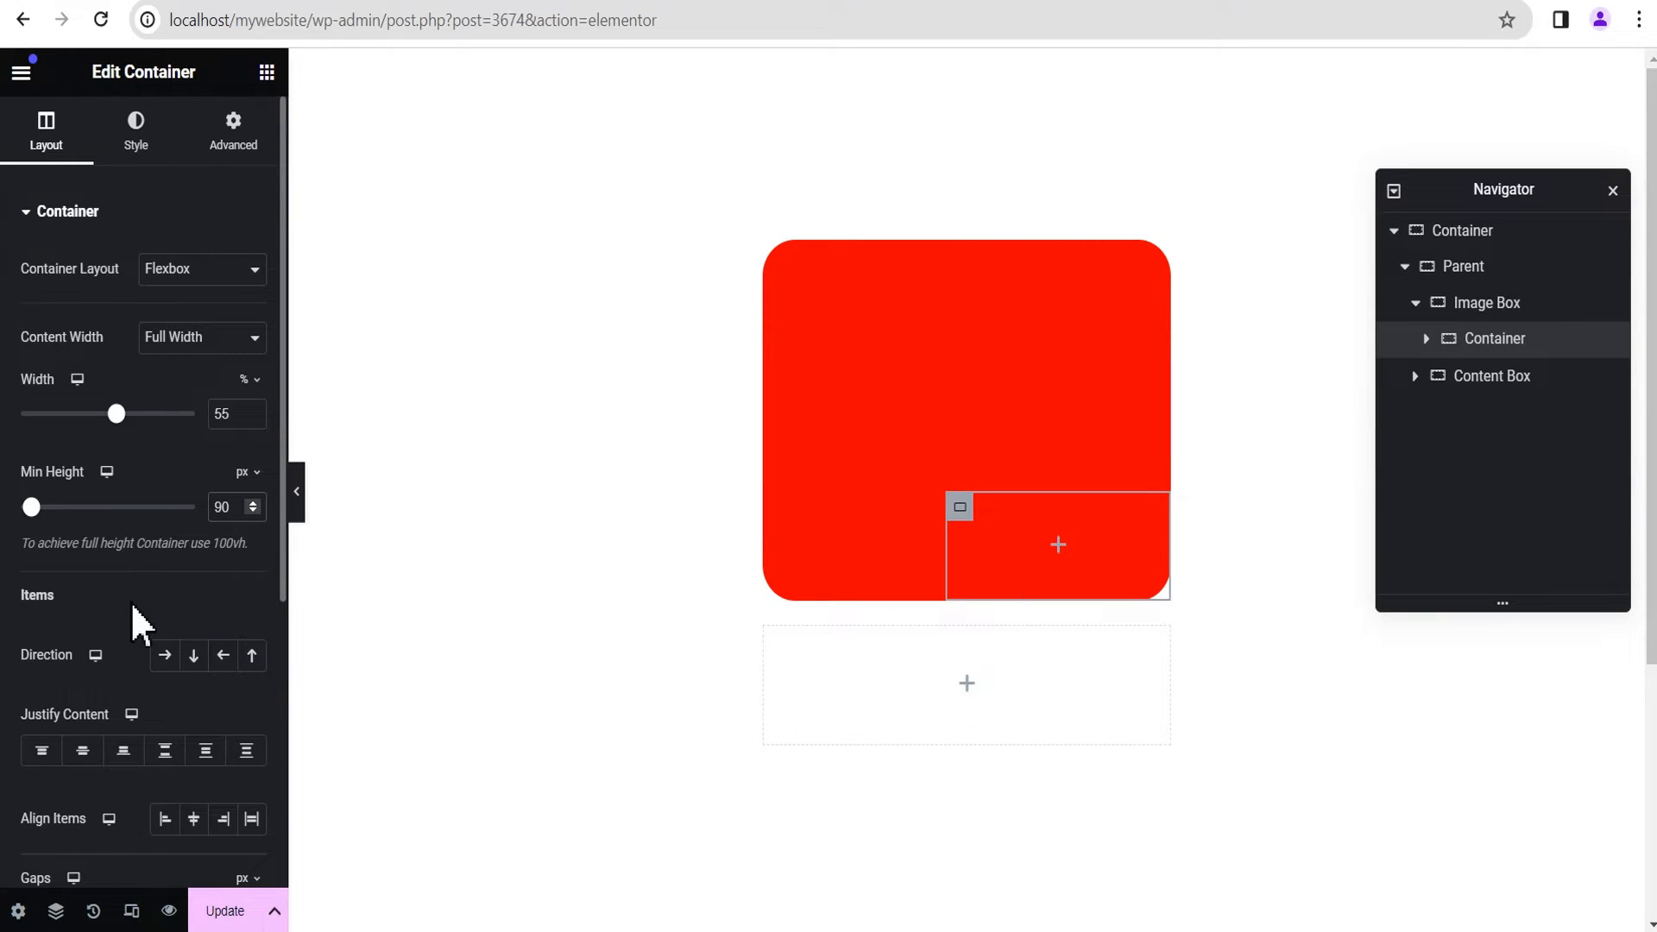
Step: Give the container nested in the Image Box a classic white background
click(135, 131)
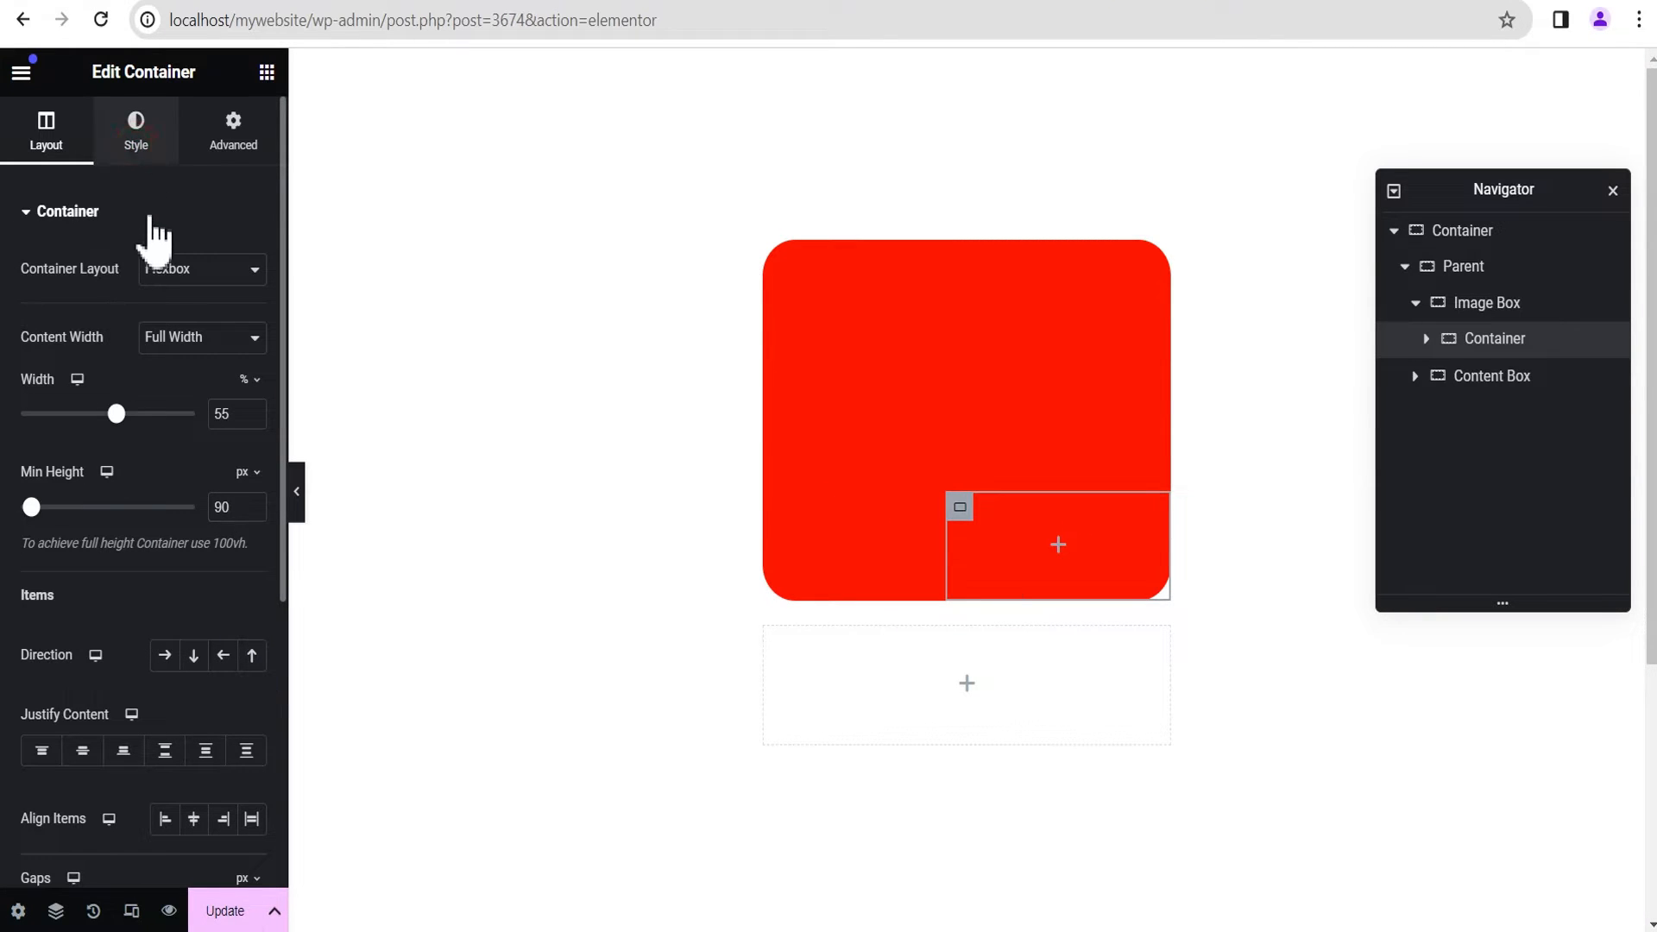
click(164, 320)
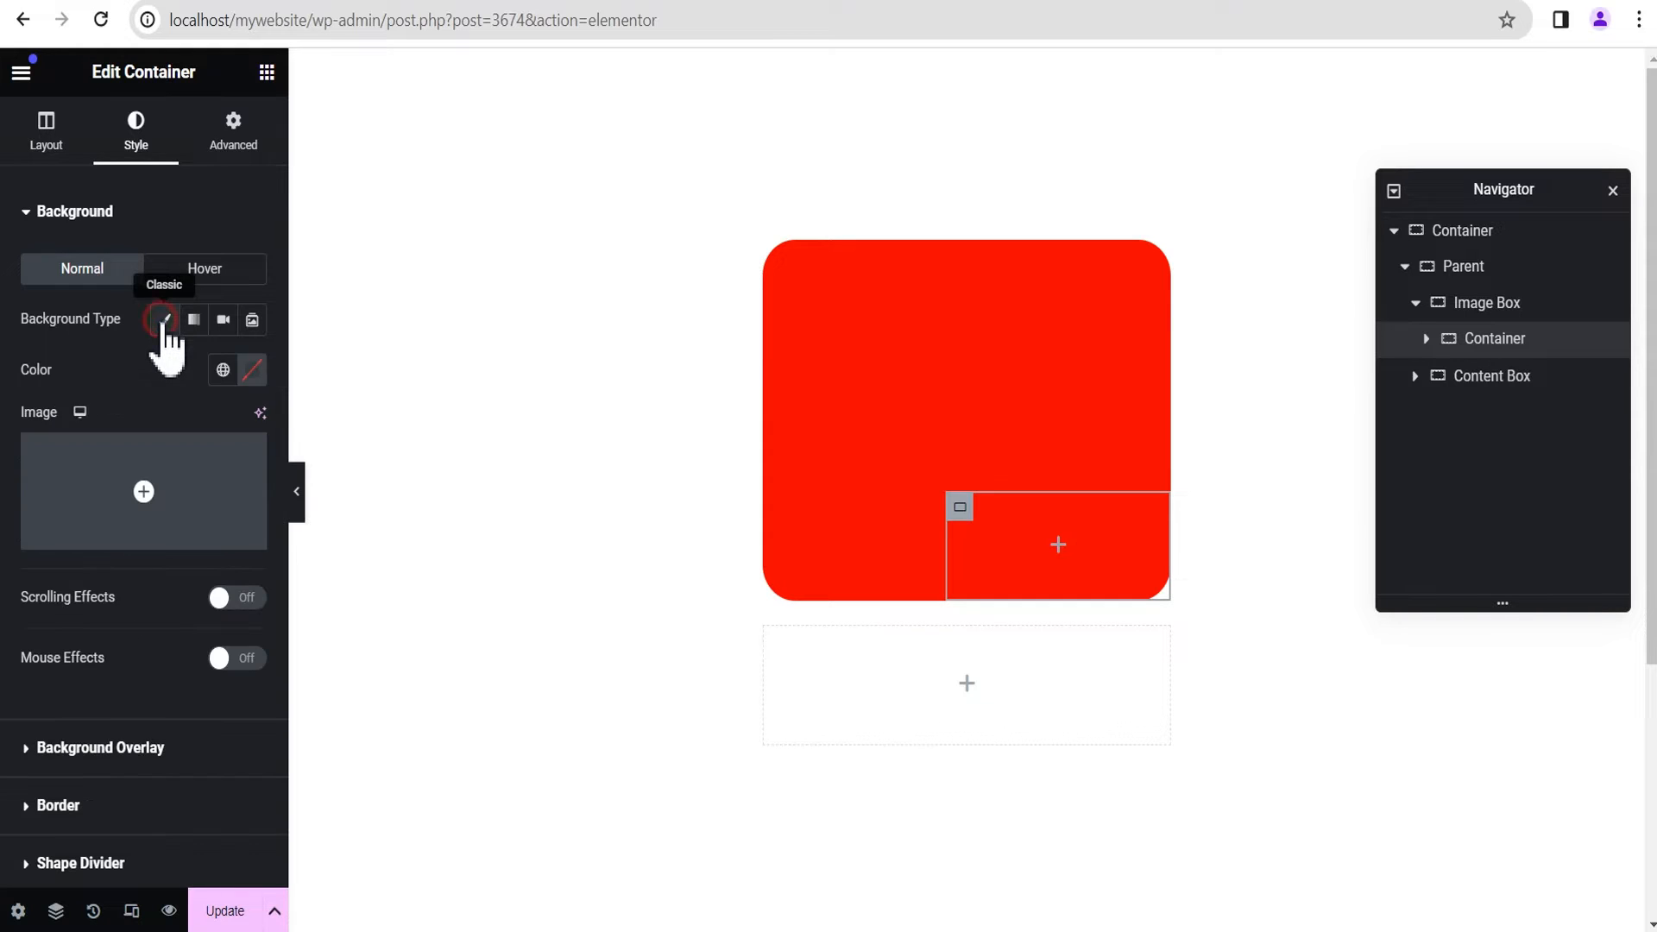
click(252, 370)
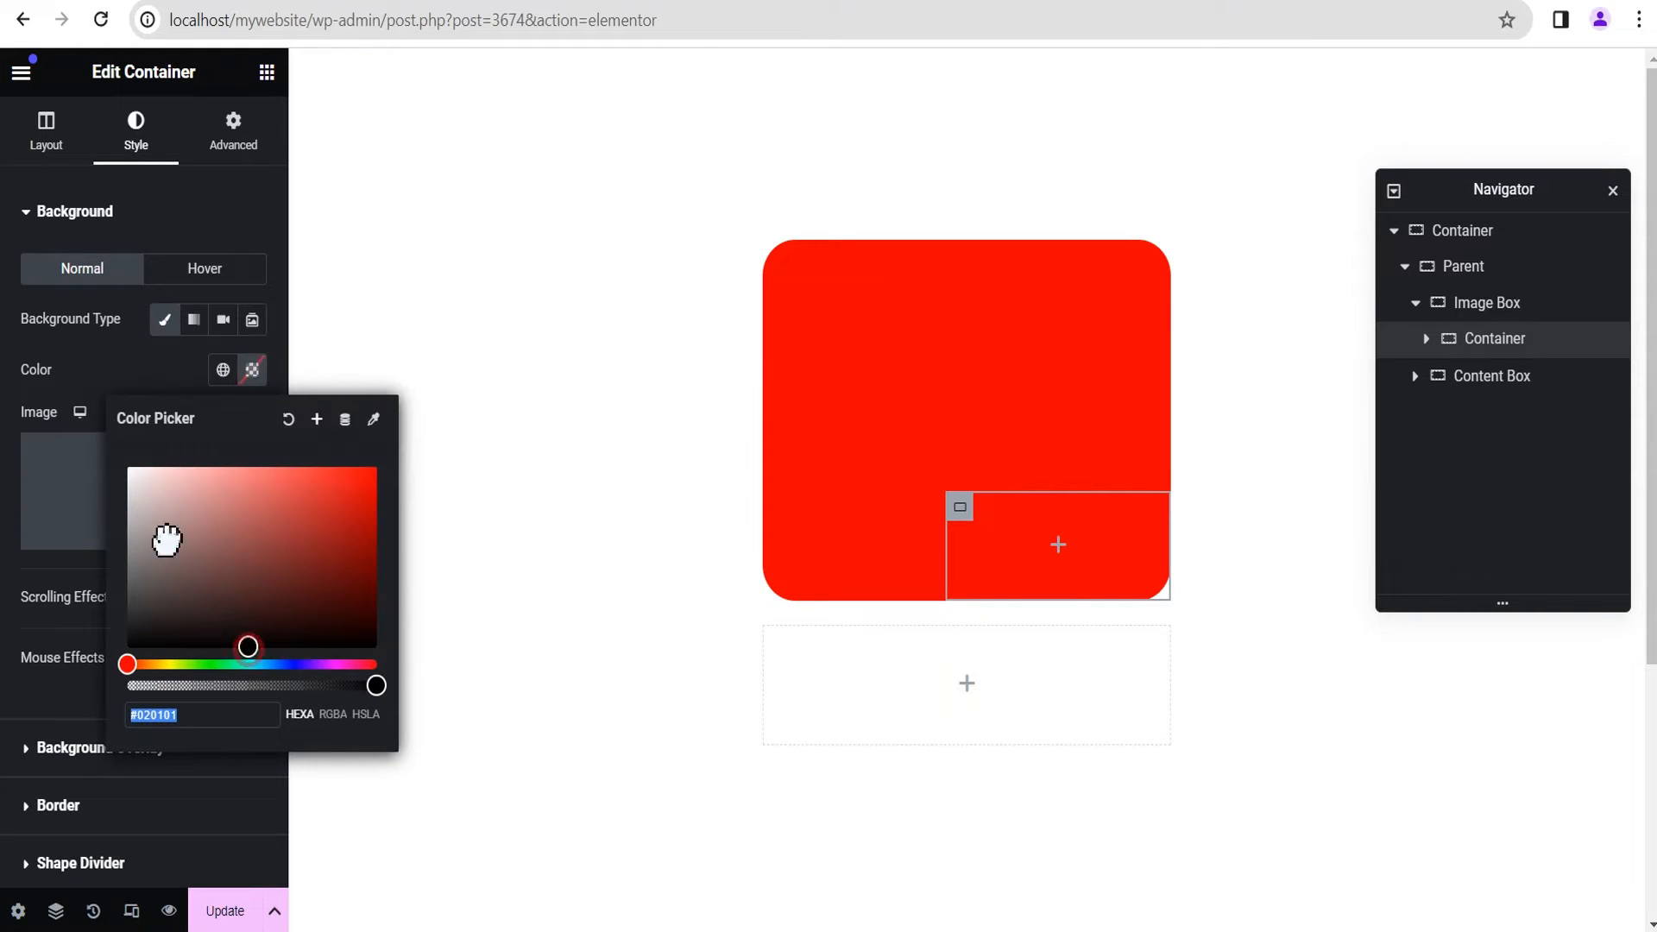
drag(163, 536, 100, 460)
click(172, 386)
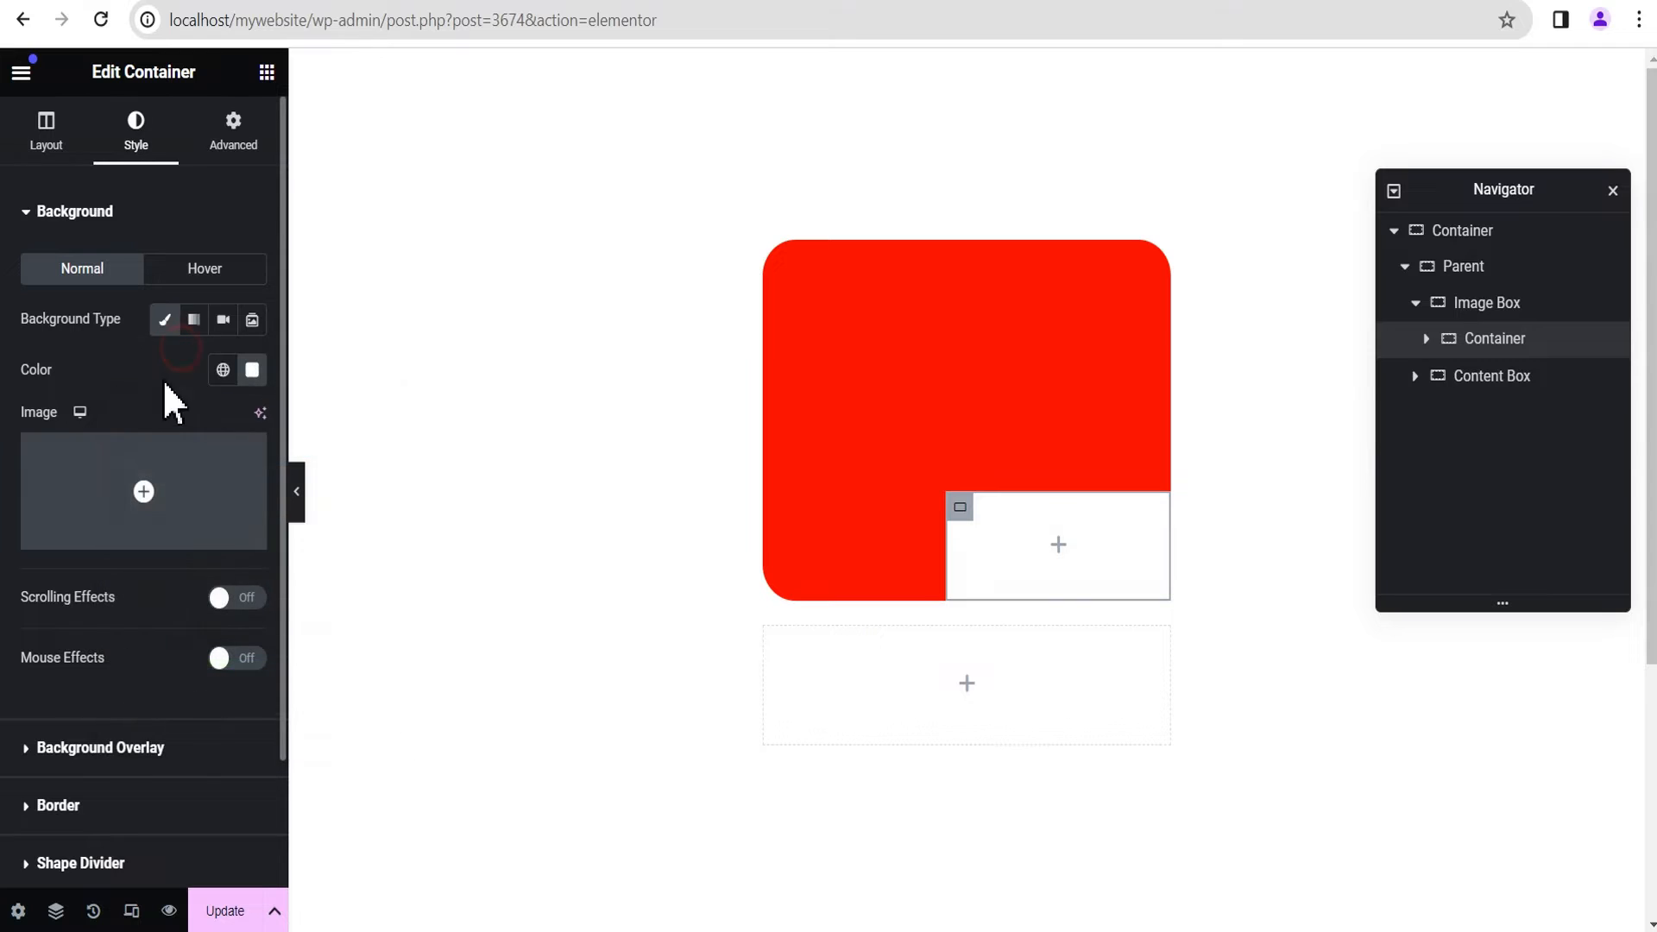
Step: Unlink the nested container's border radius values, set only the top one to 35 px, and preview the page without the editing panel
scroll(138, 466, down, 2)
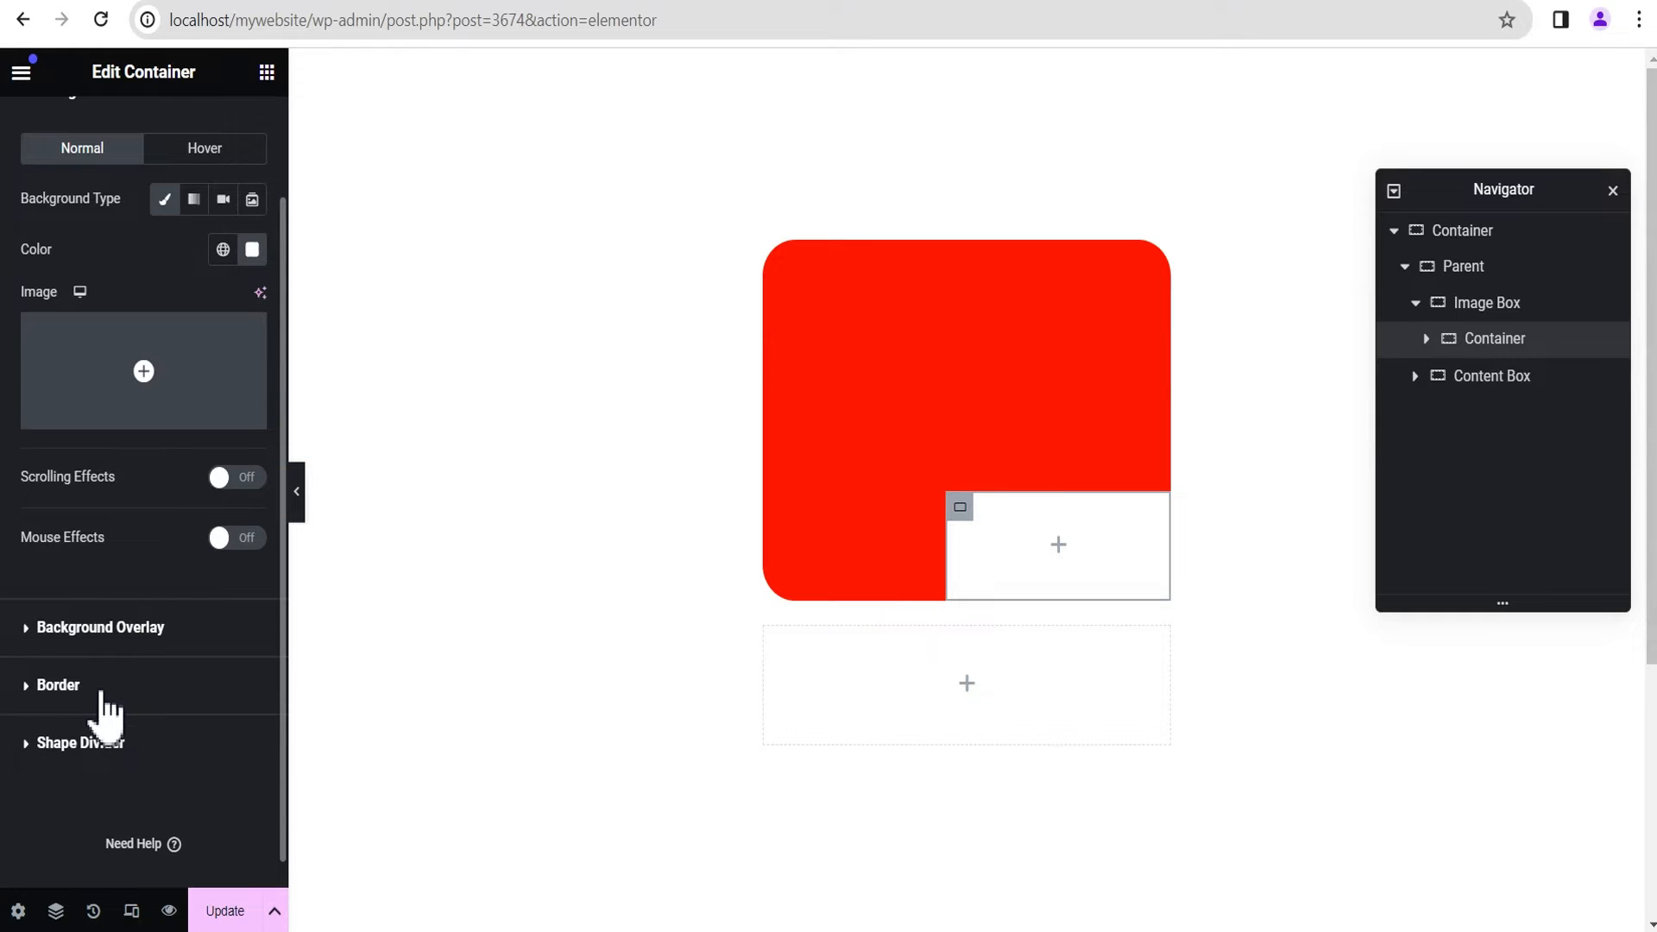
click(101, 689)
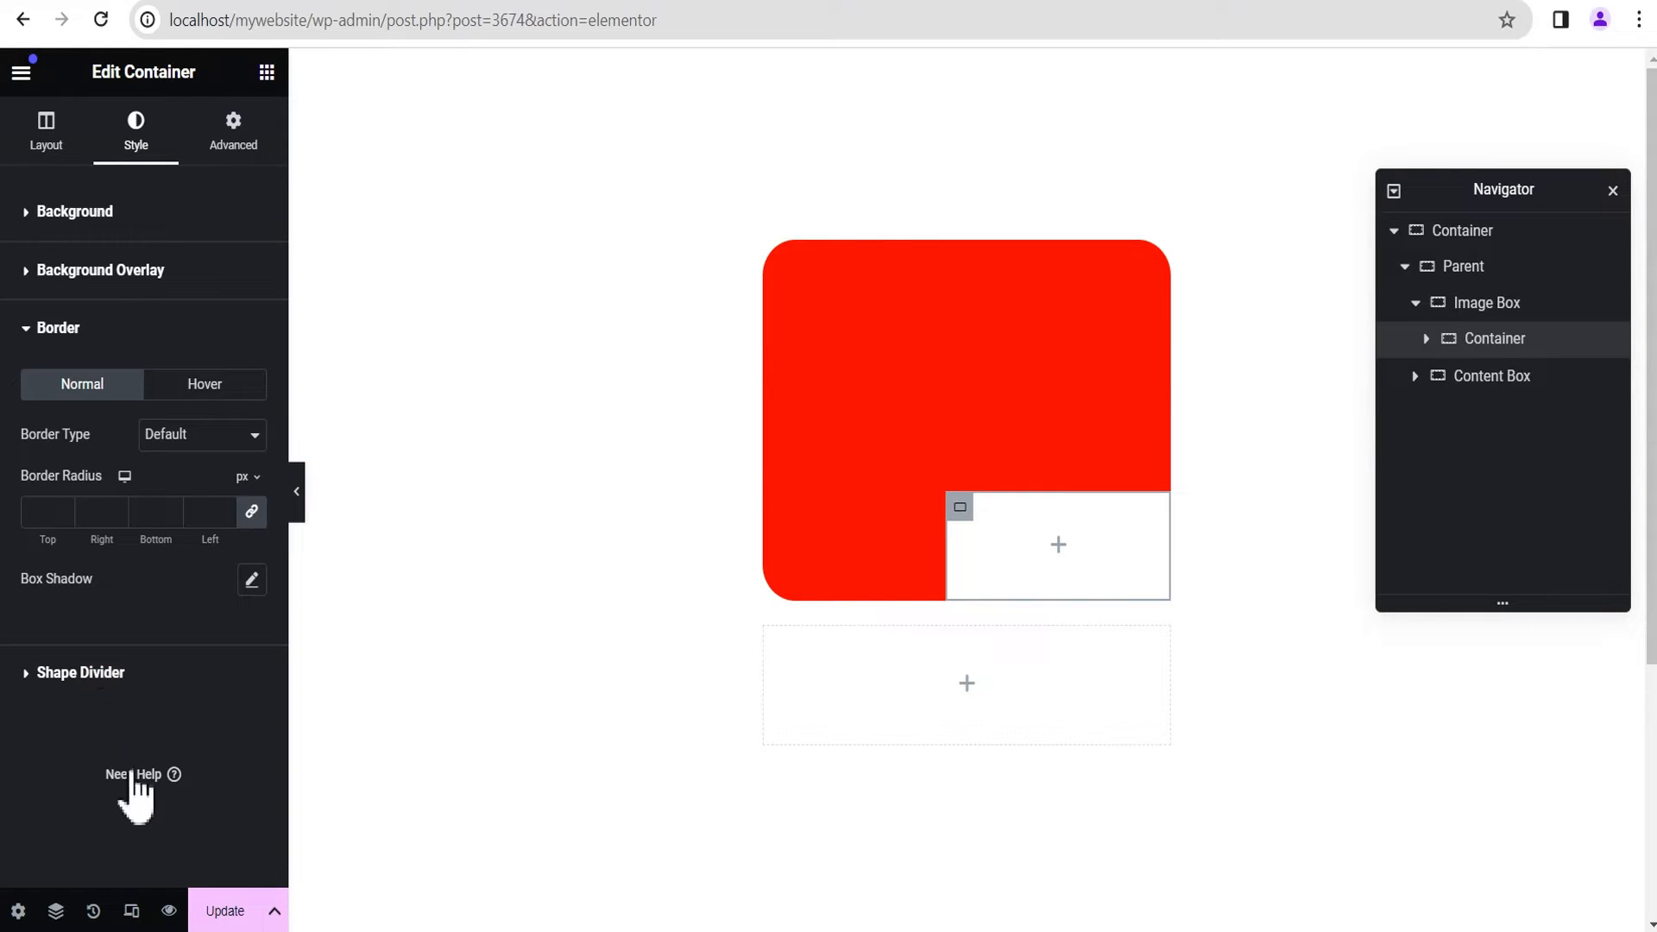
click(255, 516)
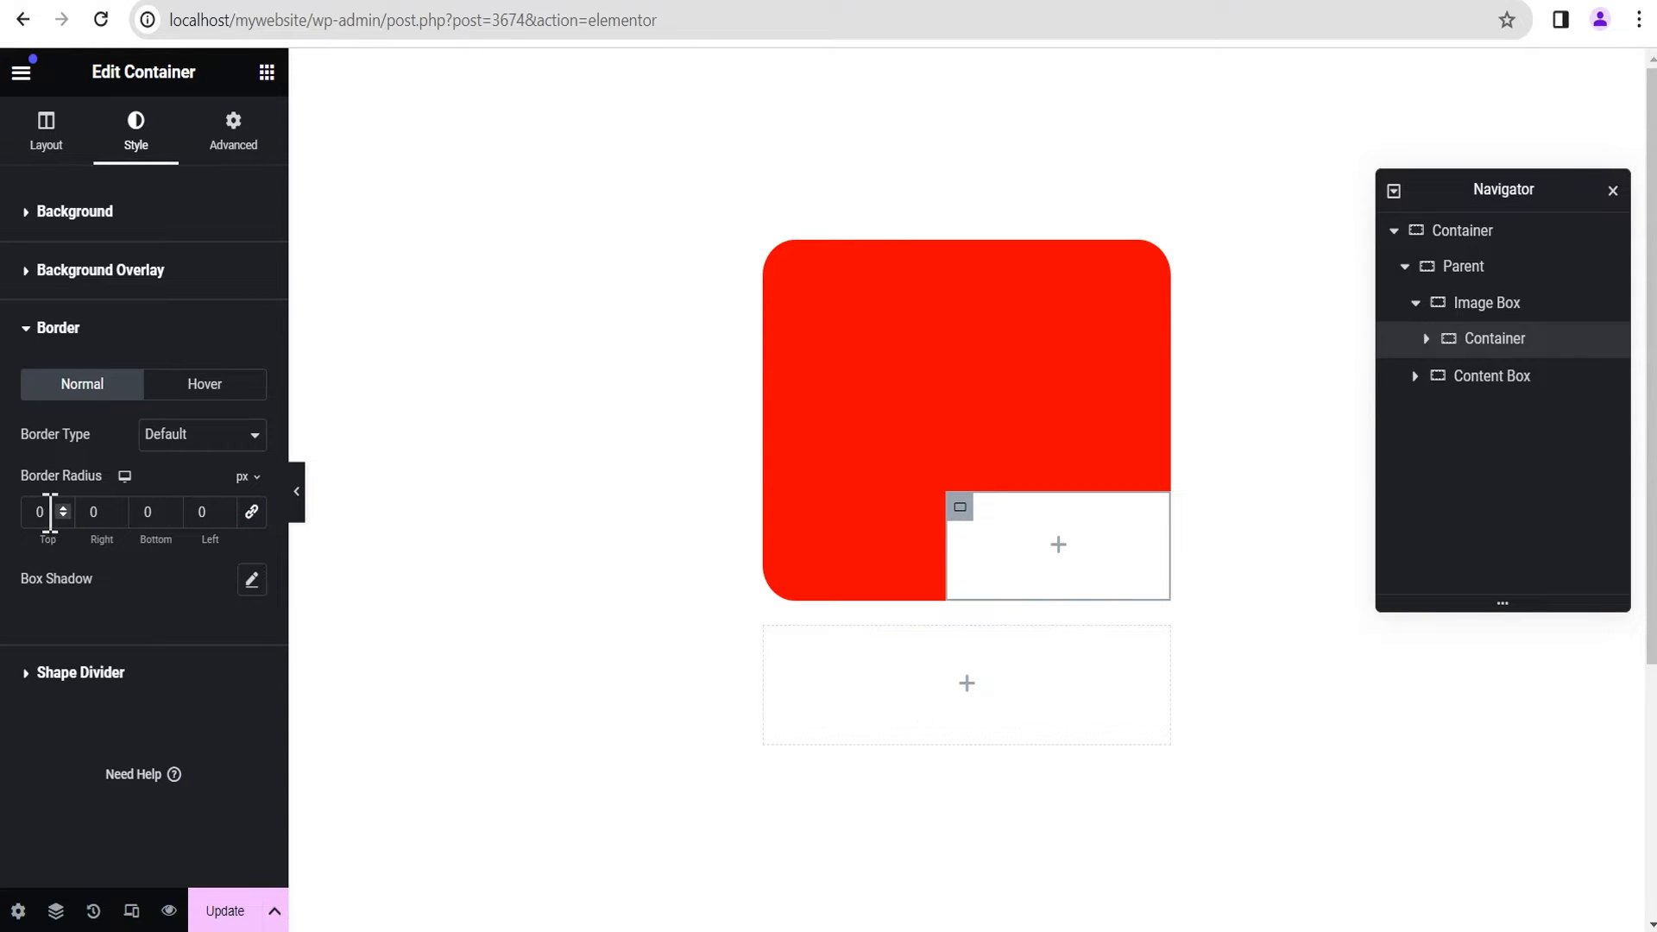
double_click(49, 513)
click(132, 583)
click(297, 491)
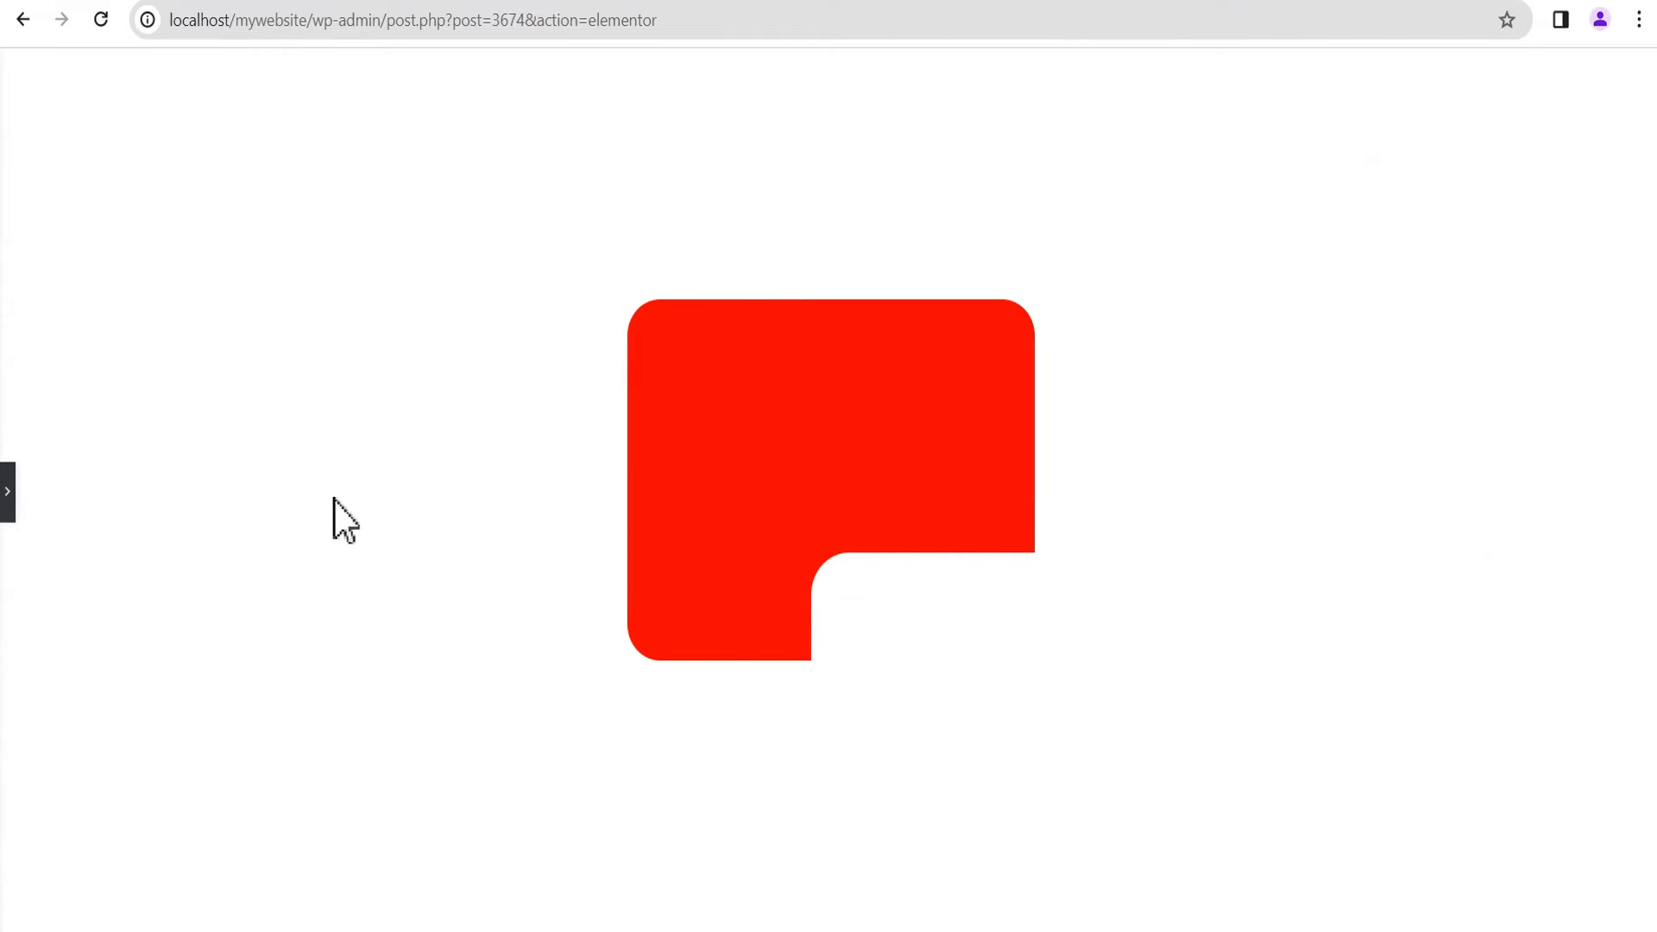
click(7, 492)
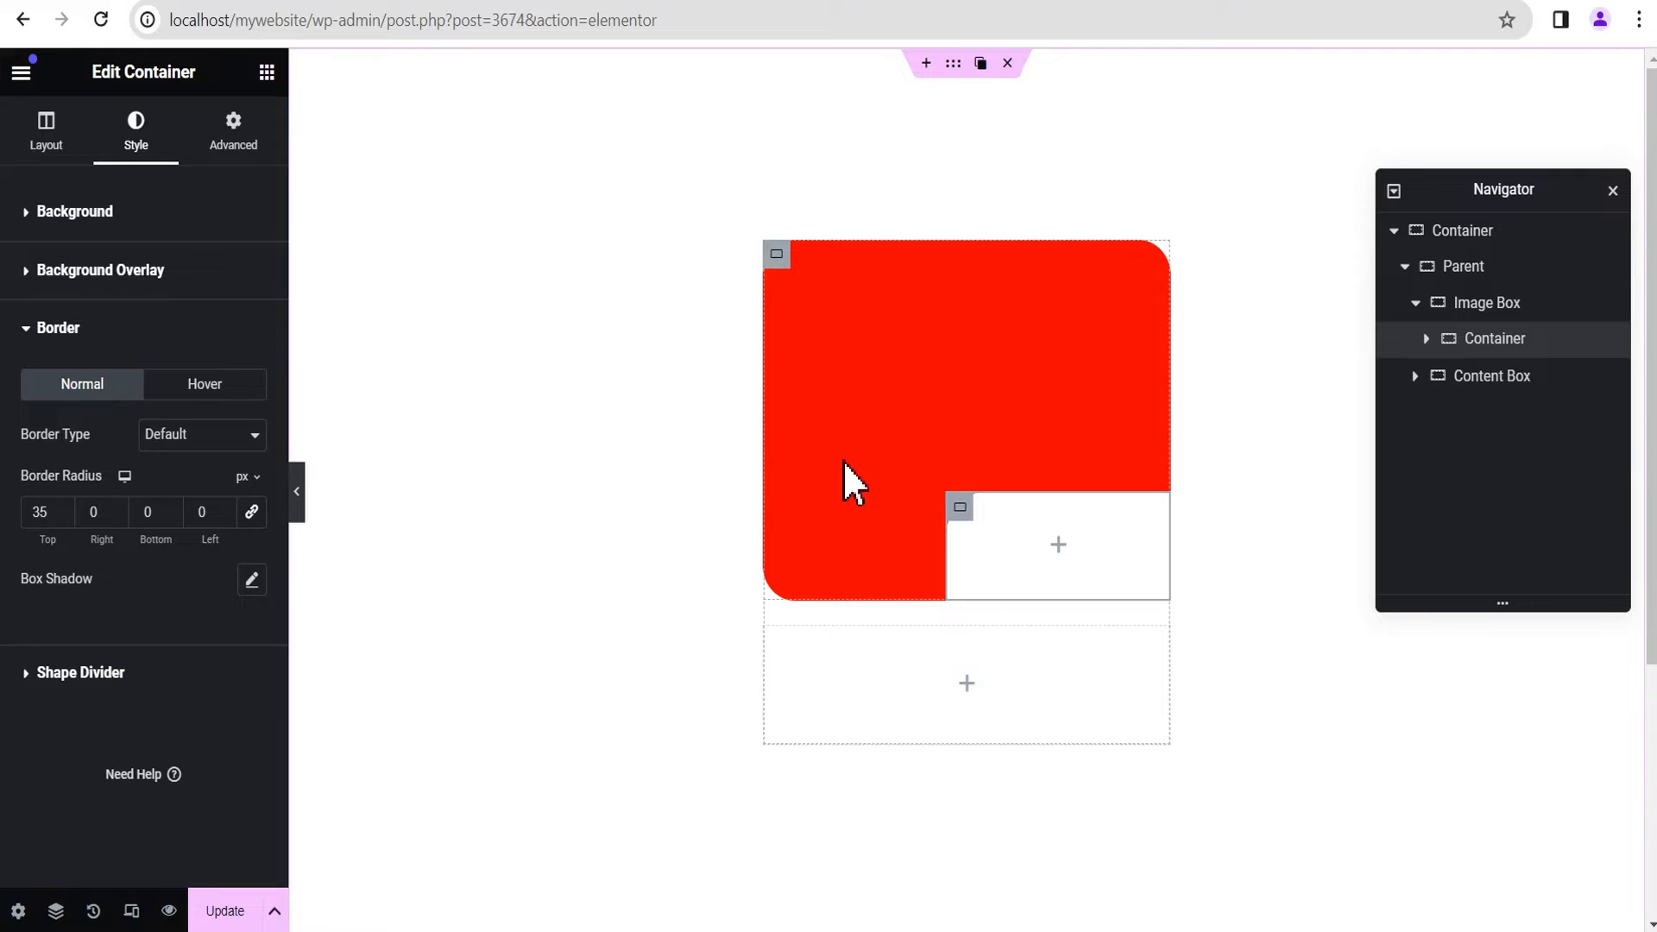
Step: Set the Content Box's content width to Full Width and its minimum height to 300 px
scroll(880, 681, down, 2)
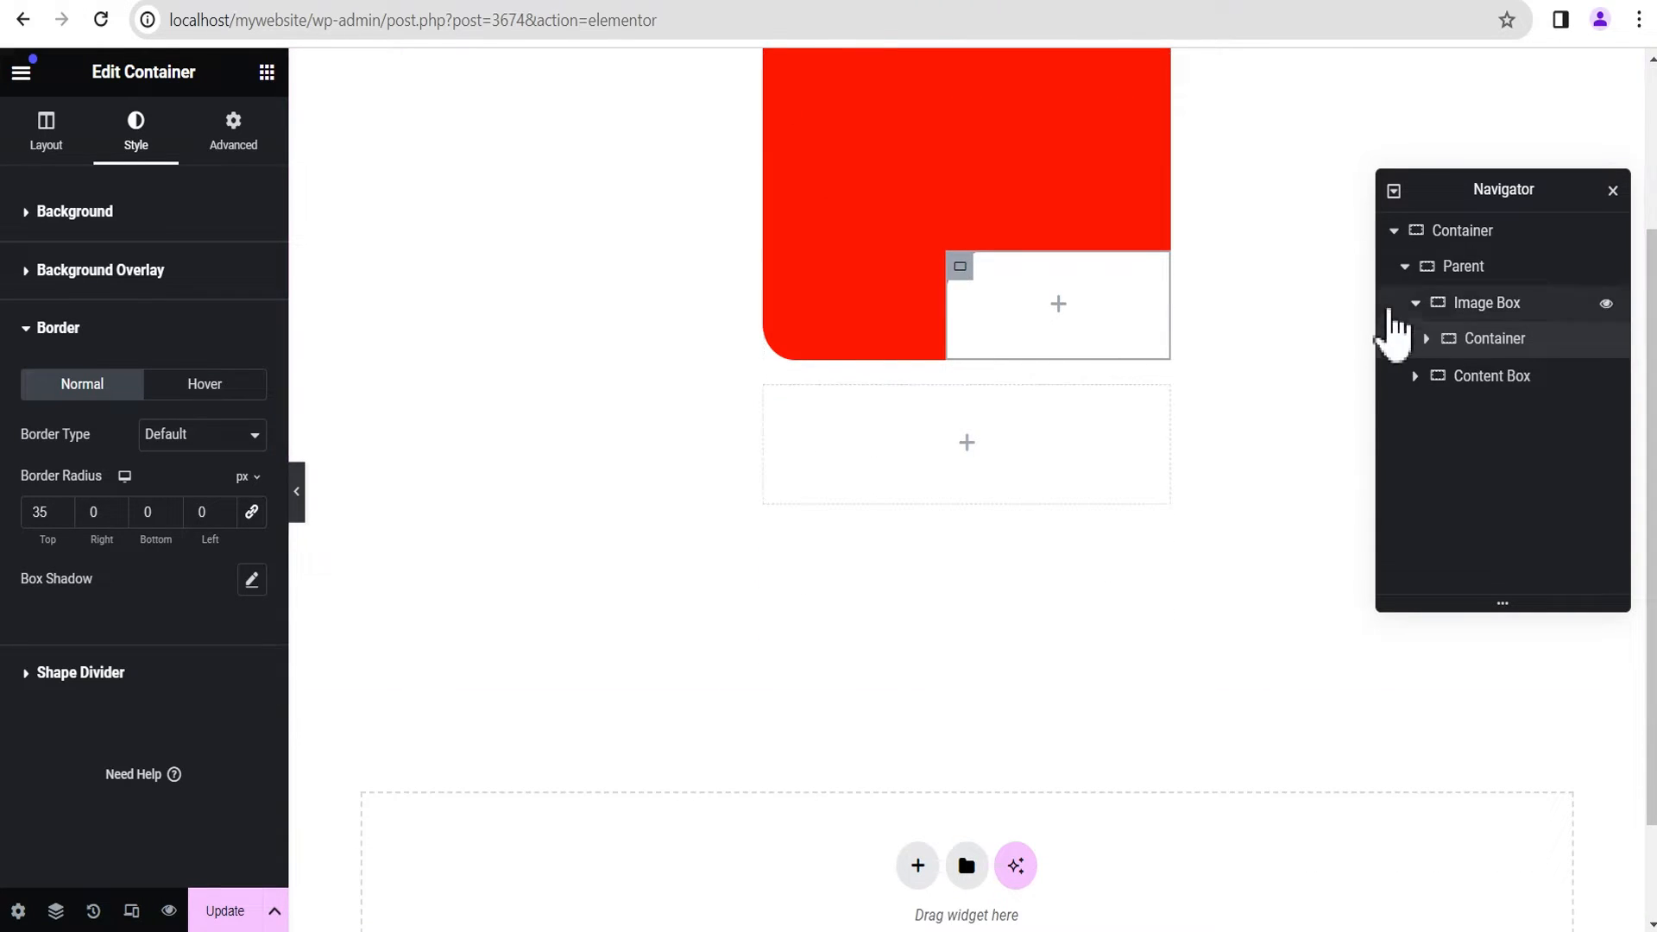
click(1416, 303)
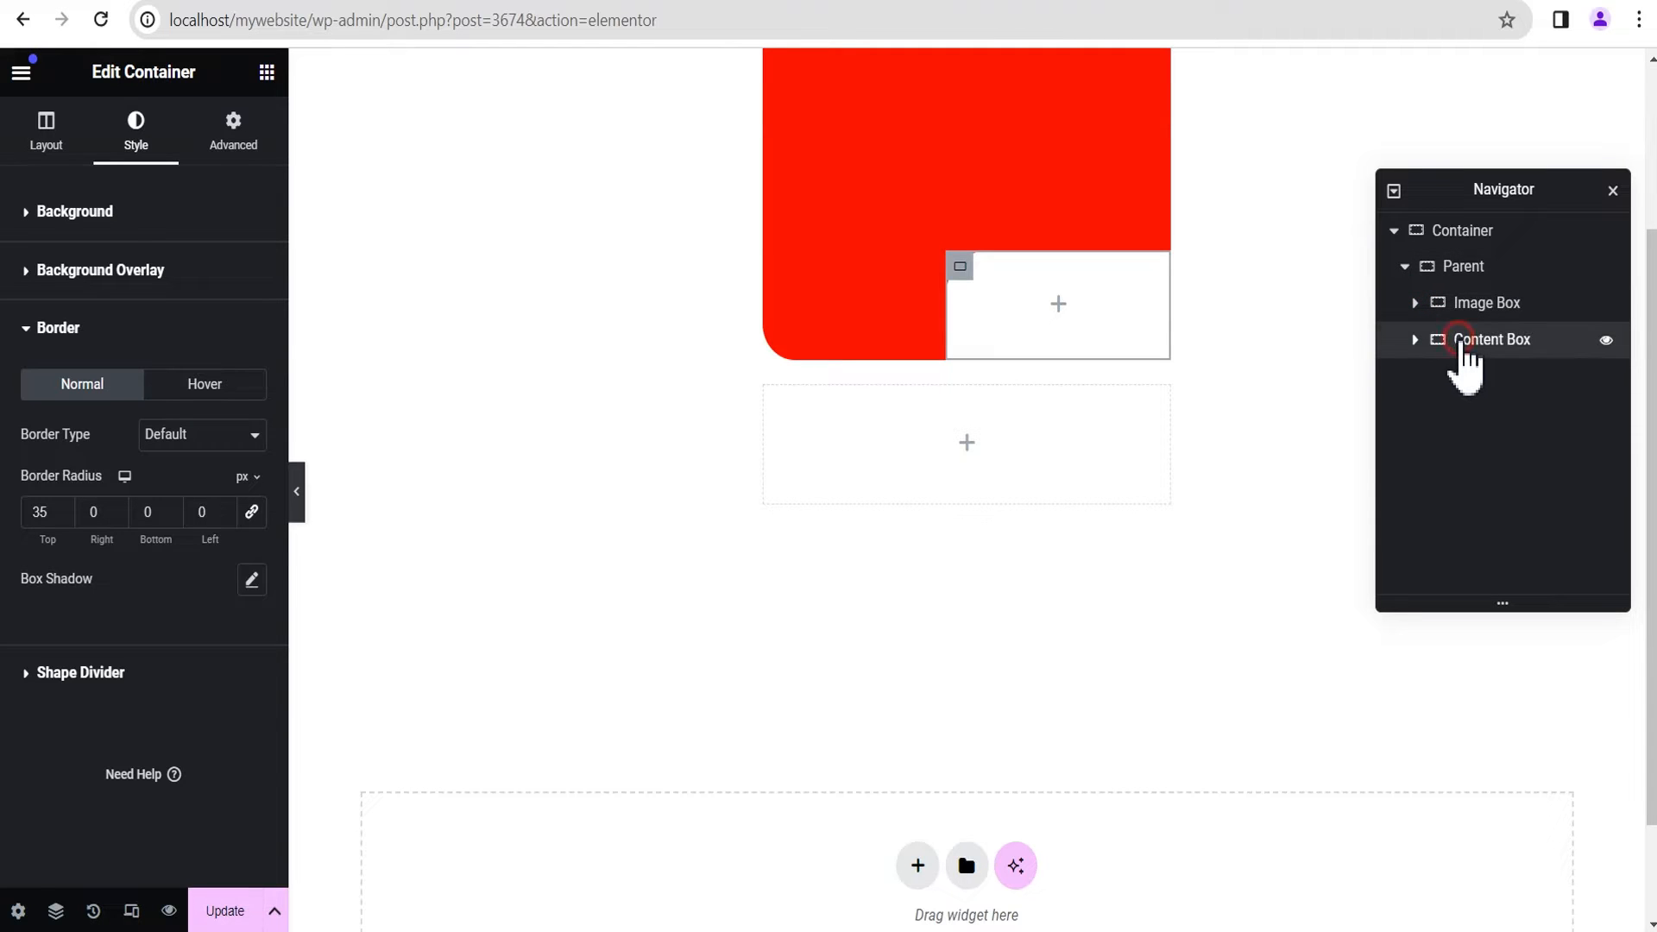
click(1467, 343)
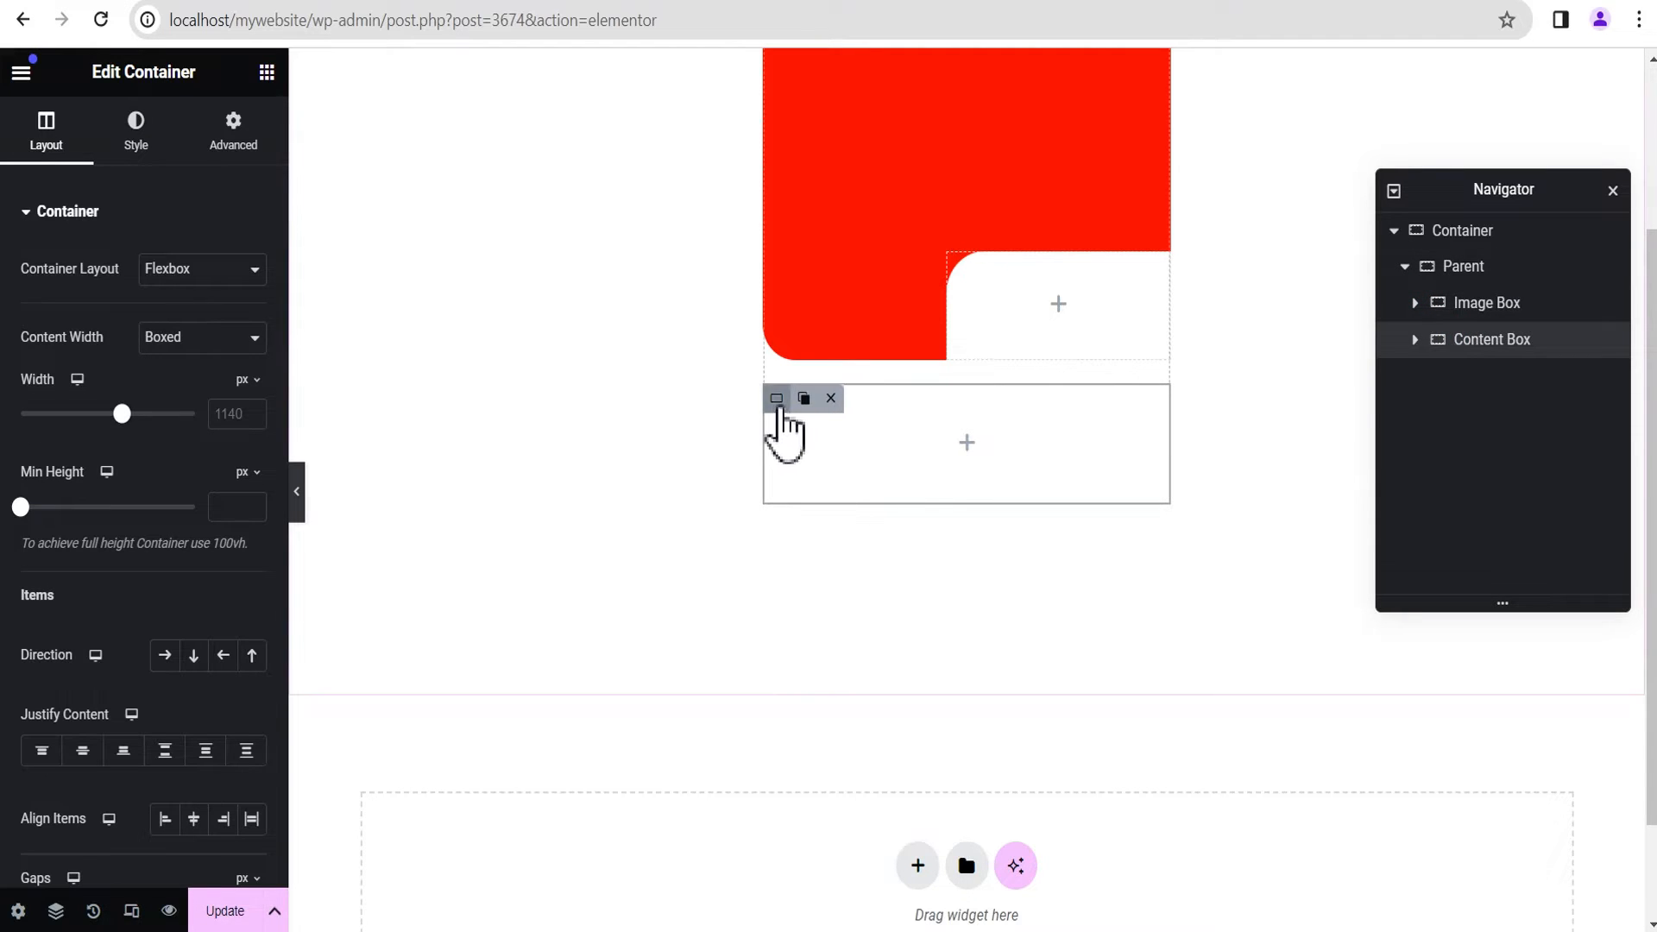
click(777, 399)
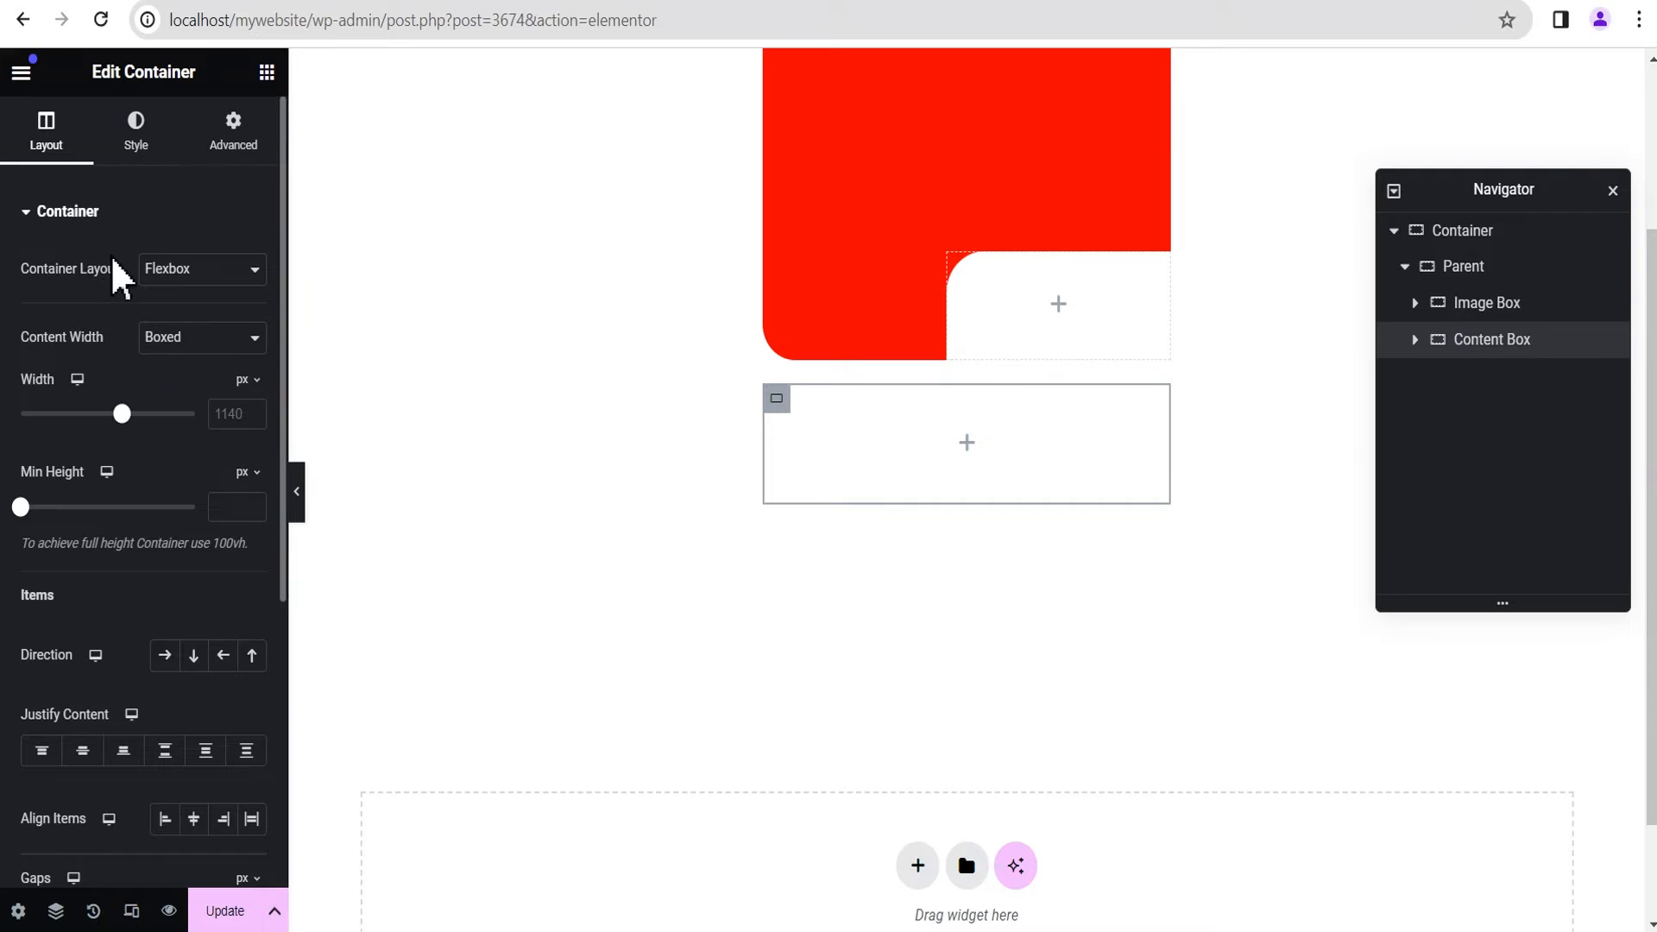
click(176, 338)
click(185, 379)
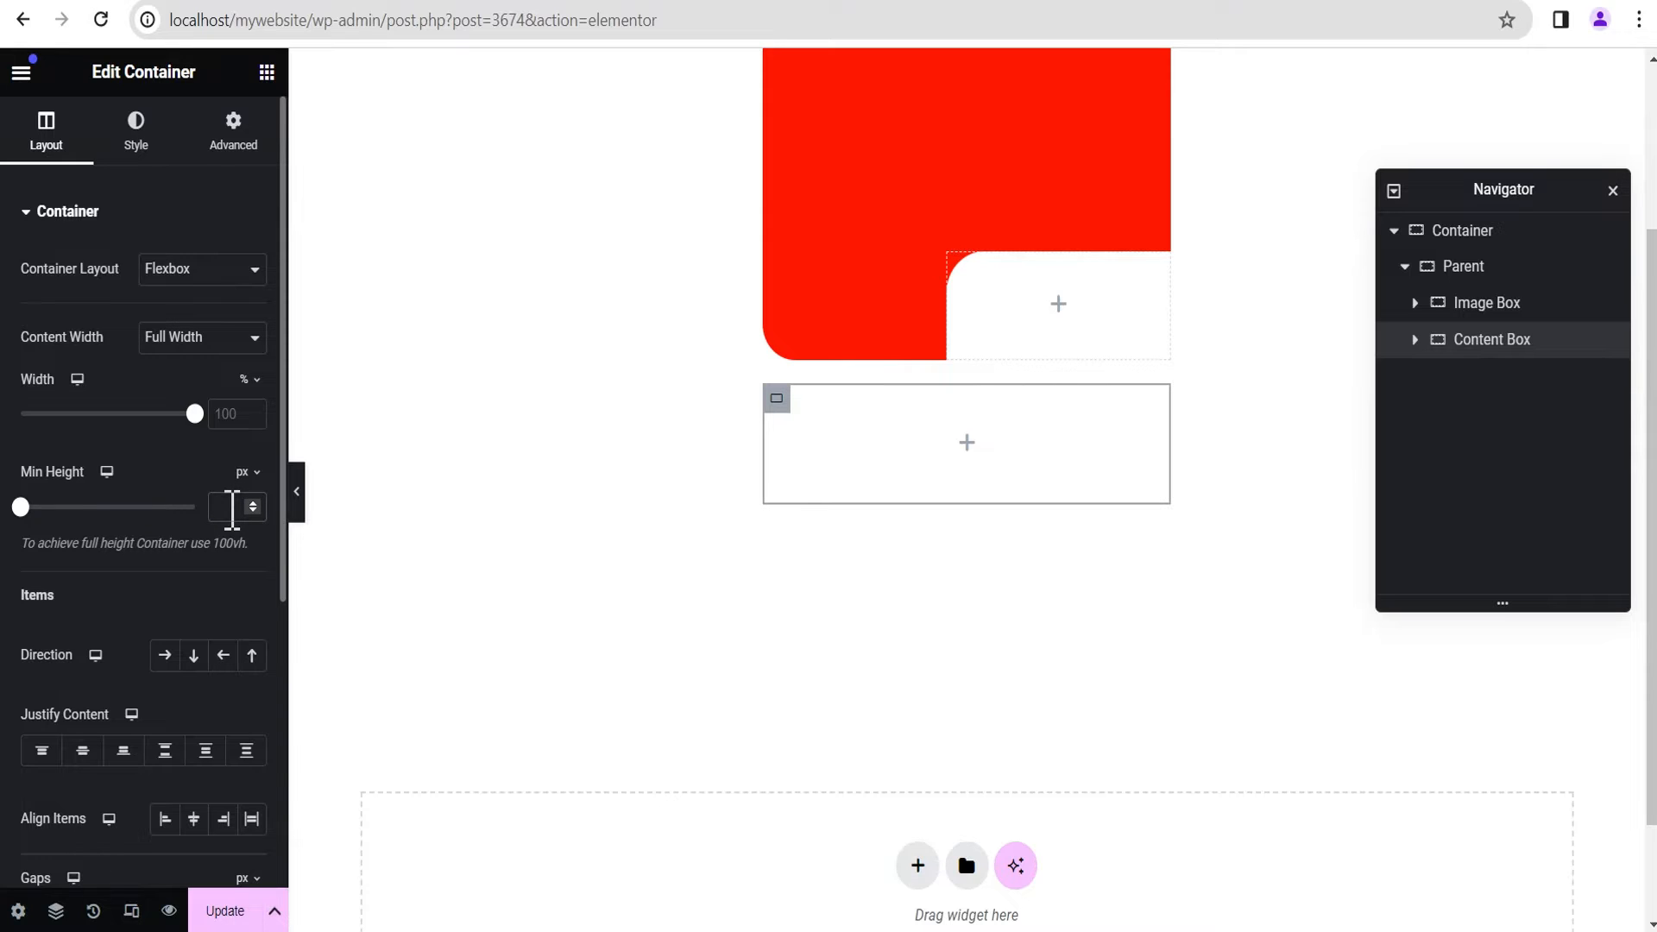
text(300)
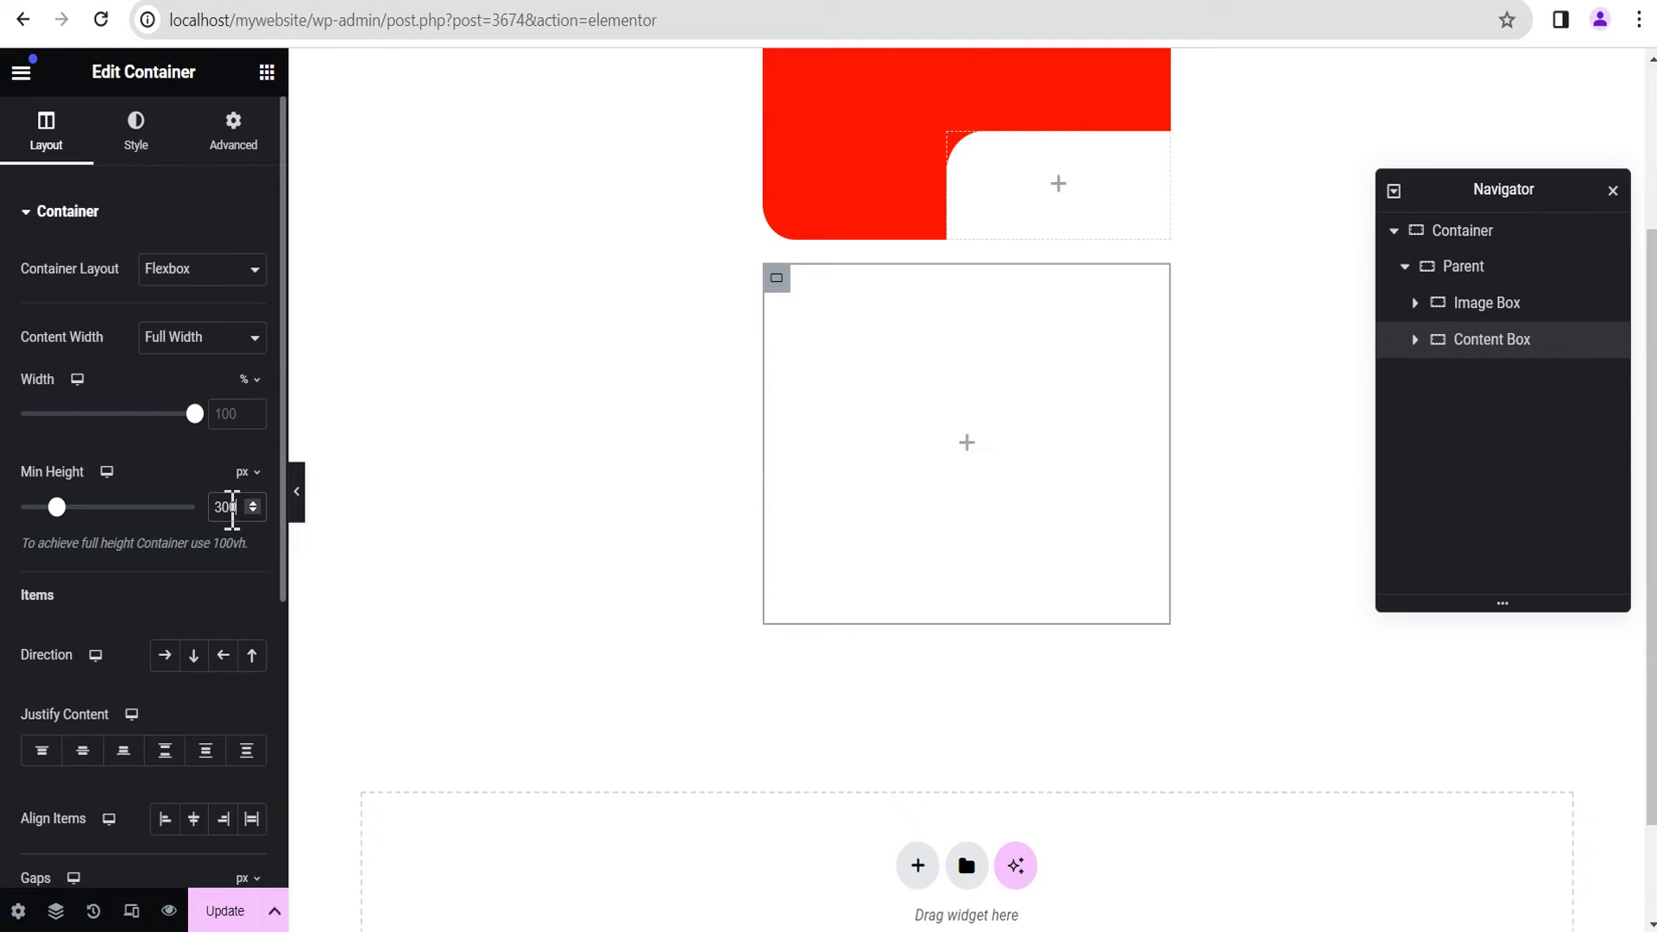
Step: Set both Justify Content and Align Items of the Content Box to Start
scroll(129, 617, down, 1)
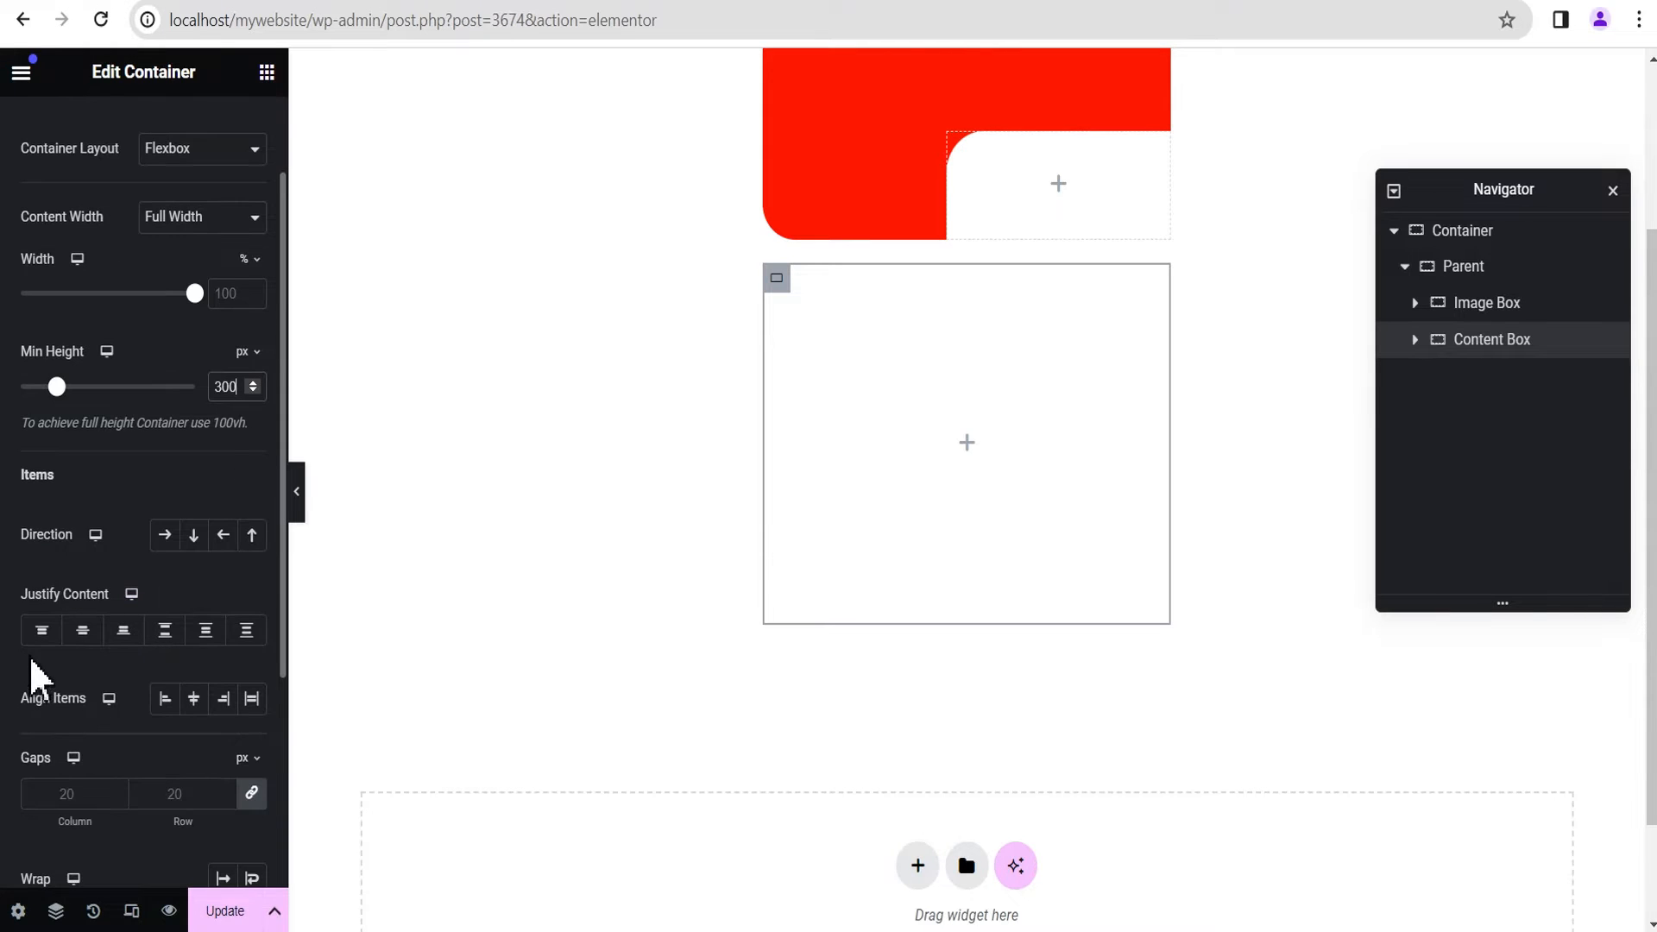
click(41, 630)
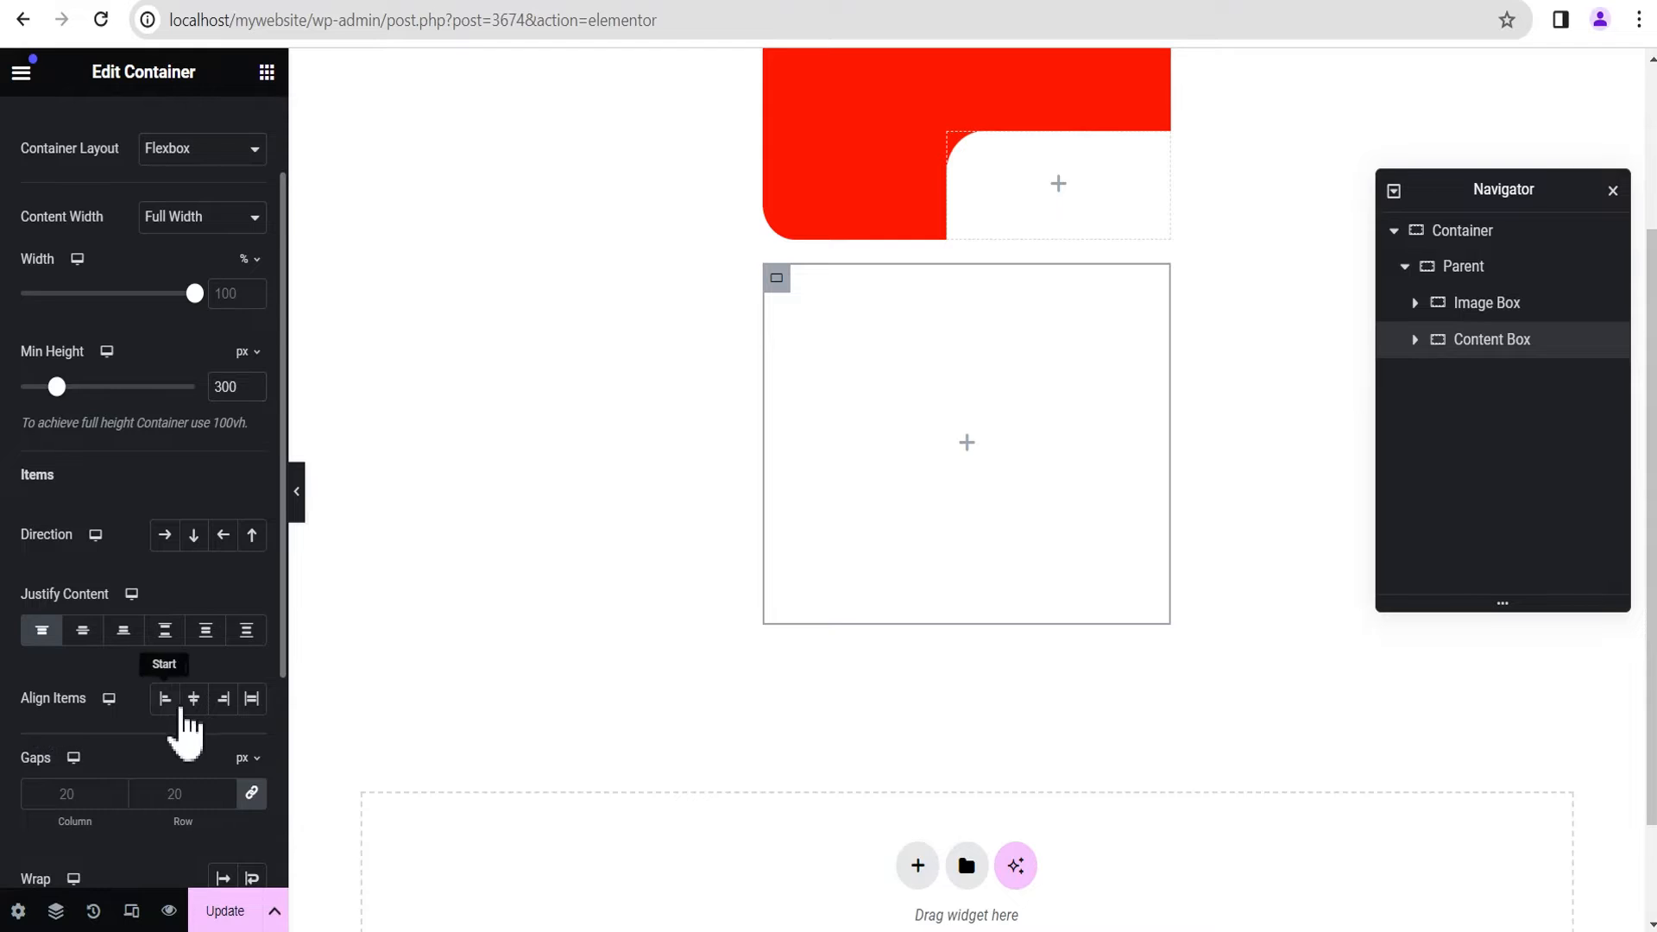
click(164, 699)
Step: Give the Content Box a classic background in red, #FF0000
scroll(158, 597, up, 1)
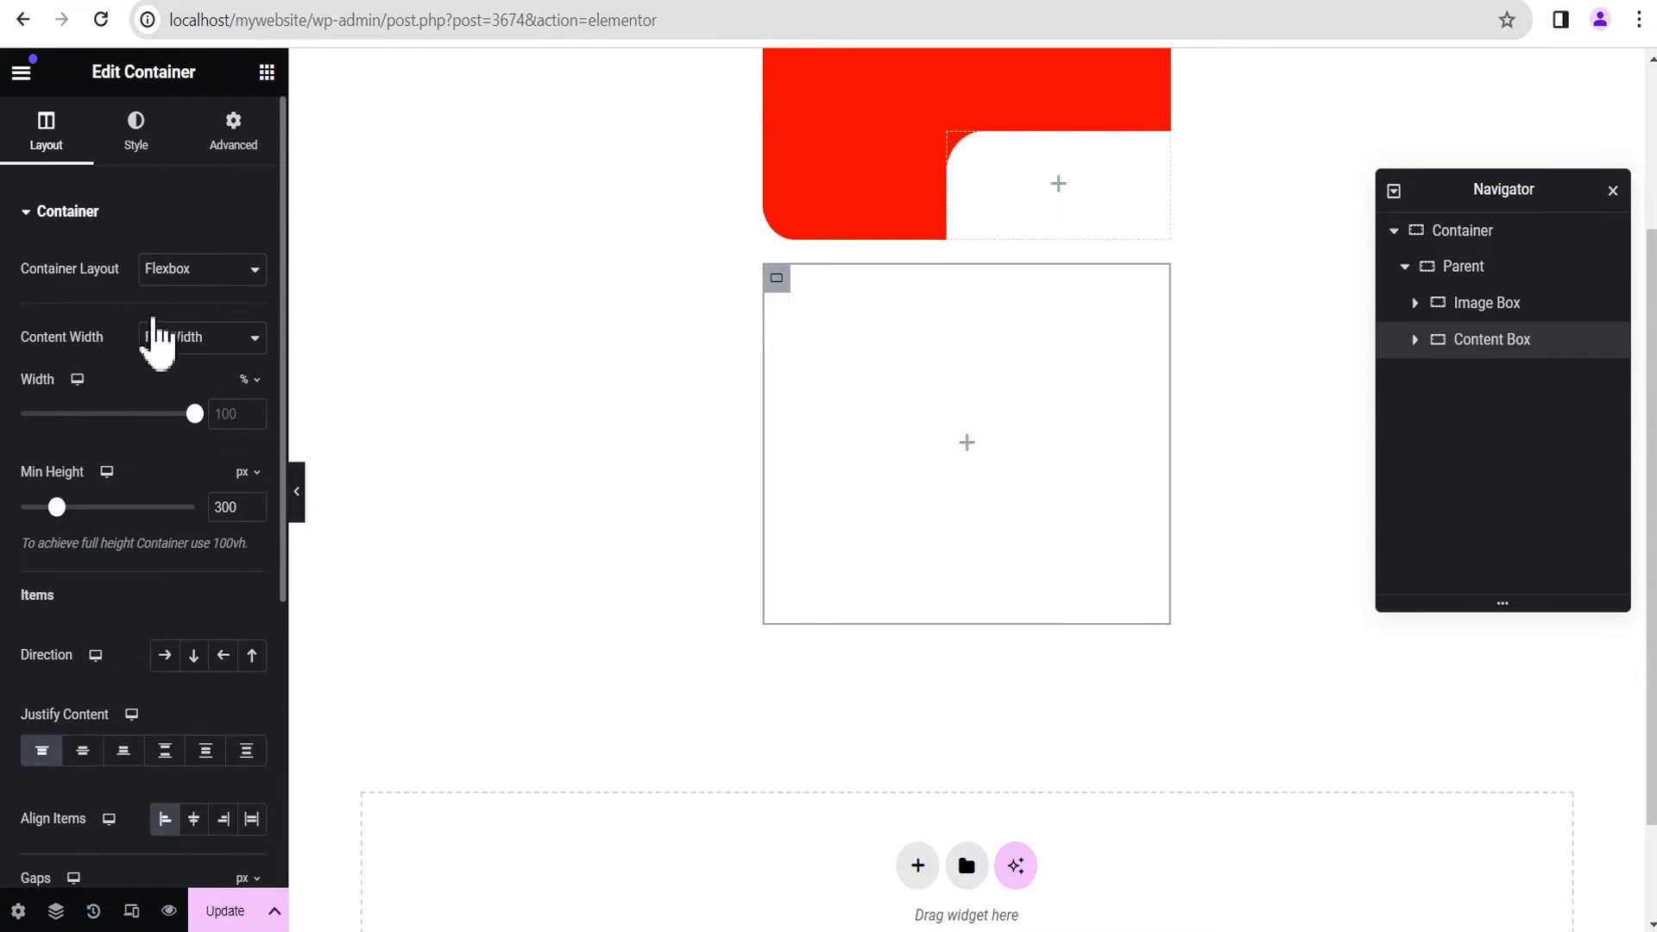
click(138, 143)
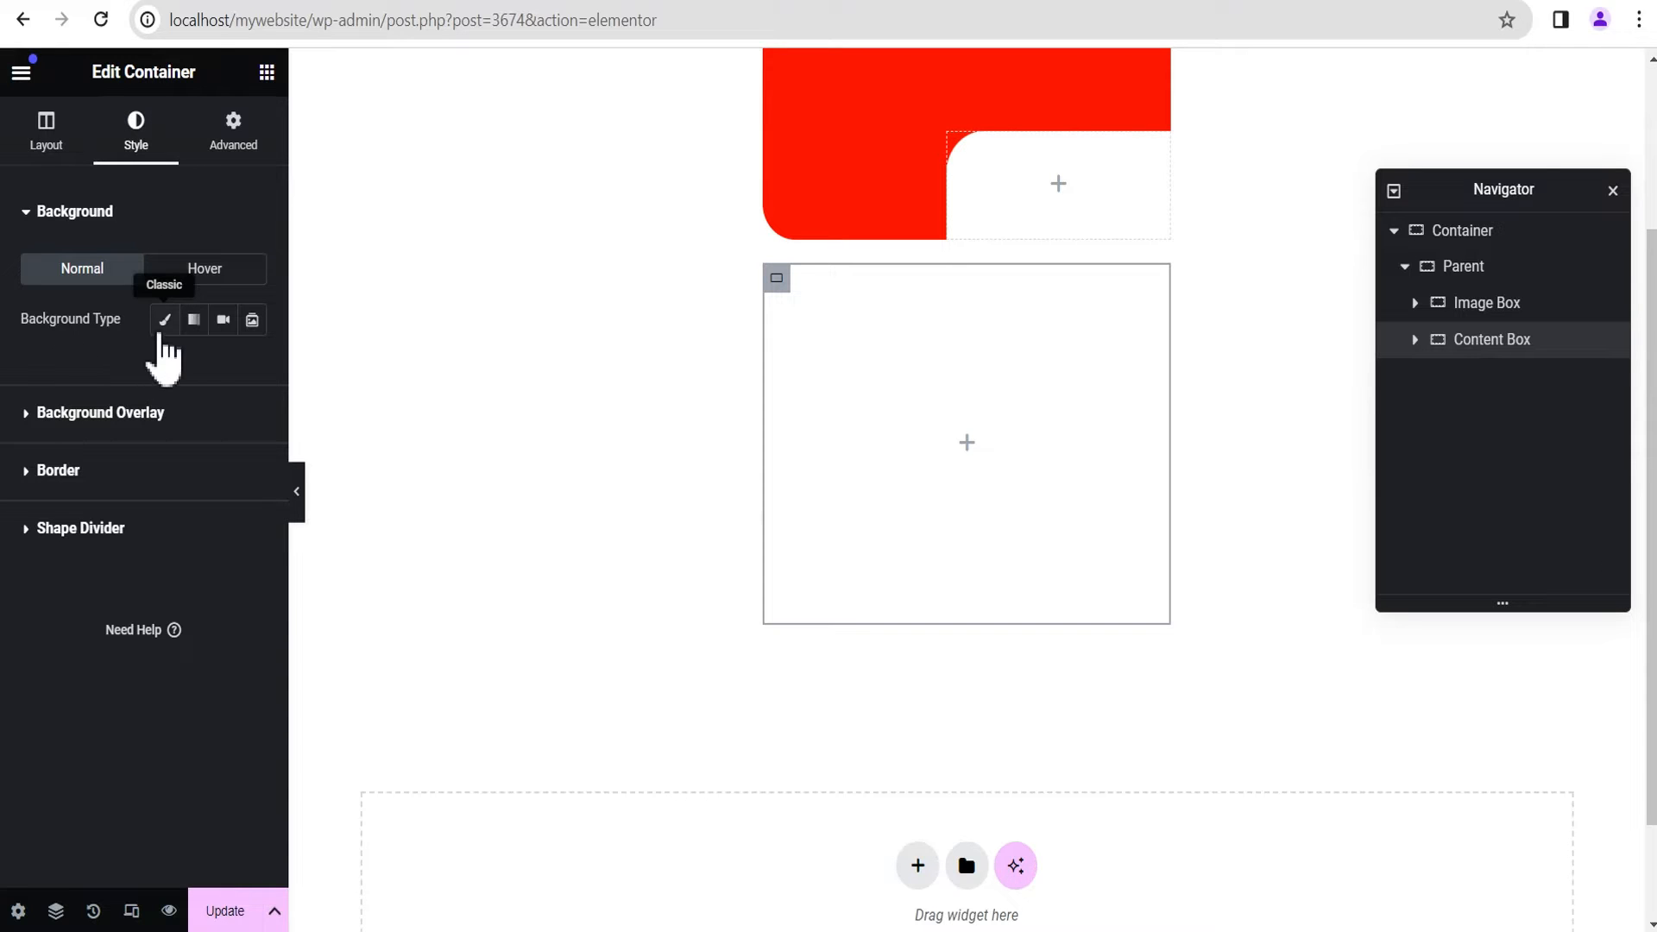
click(164, 327)
click(252, 371)
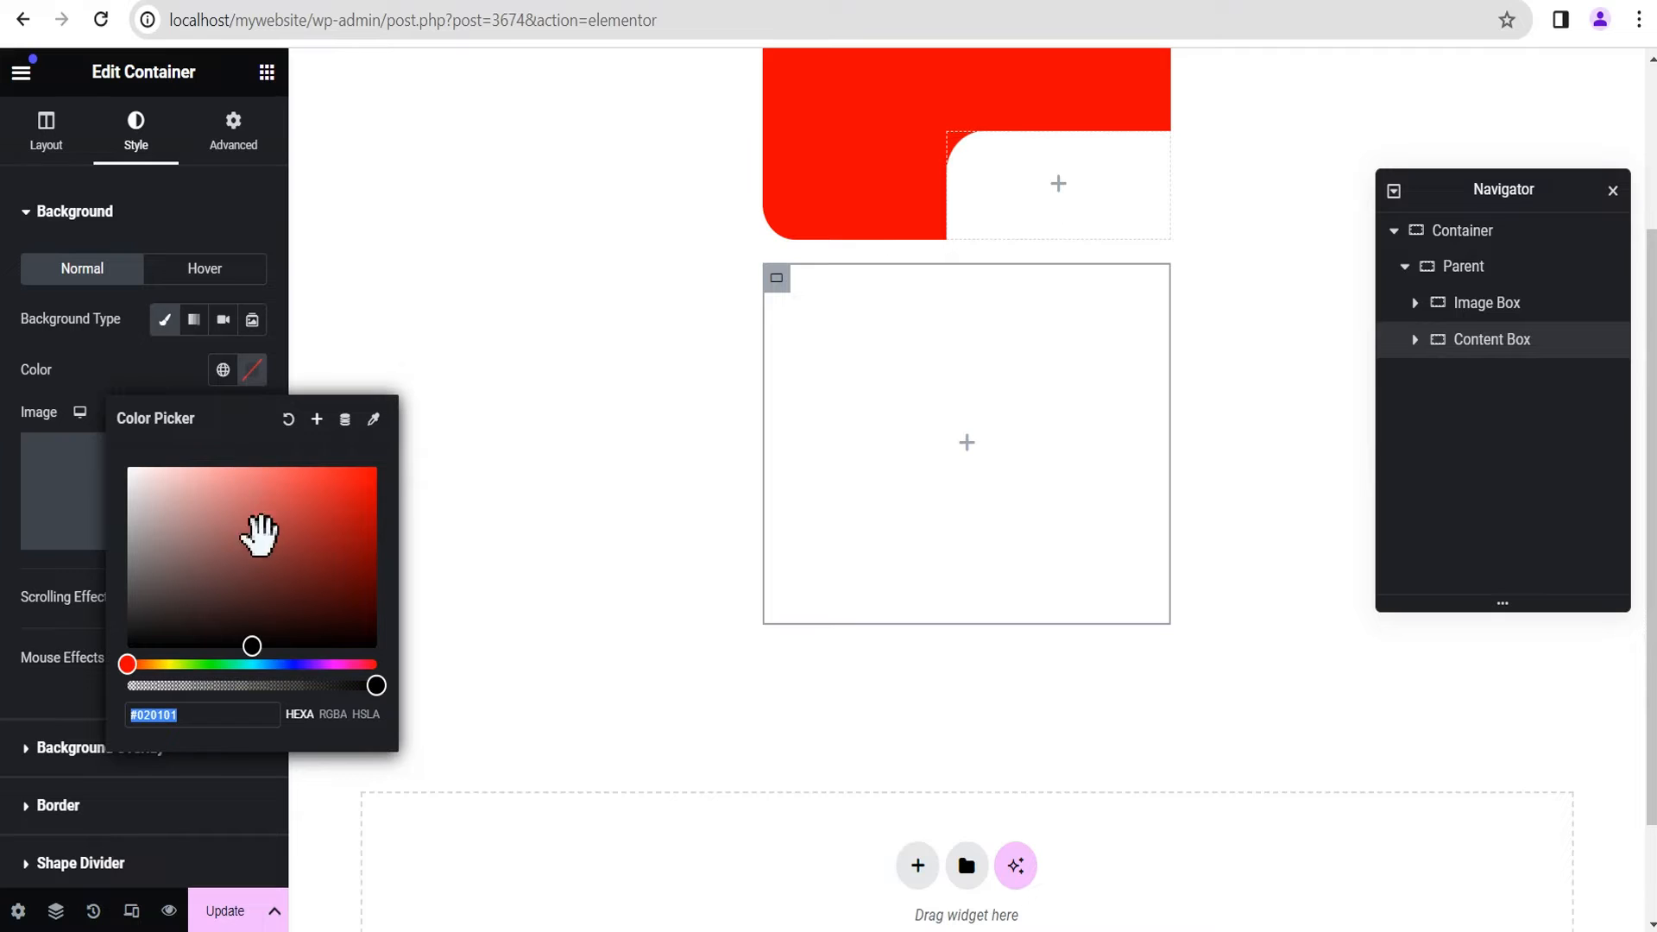
click(259, 643)
drag(342, 522, 380, 474)
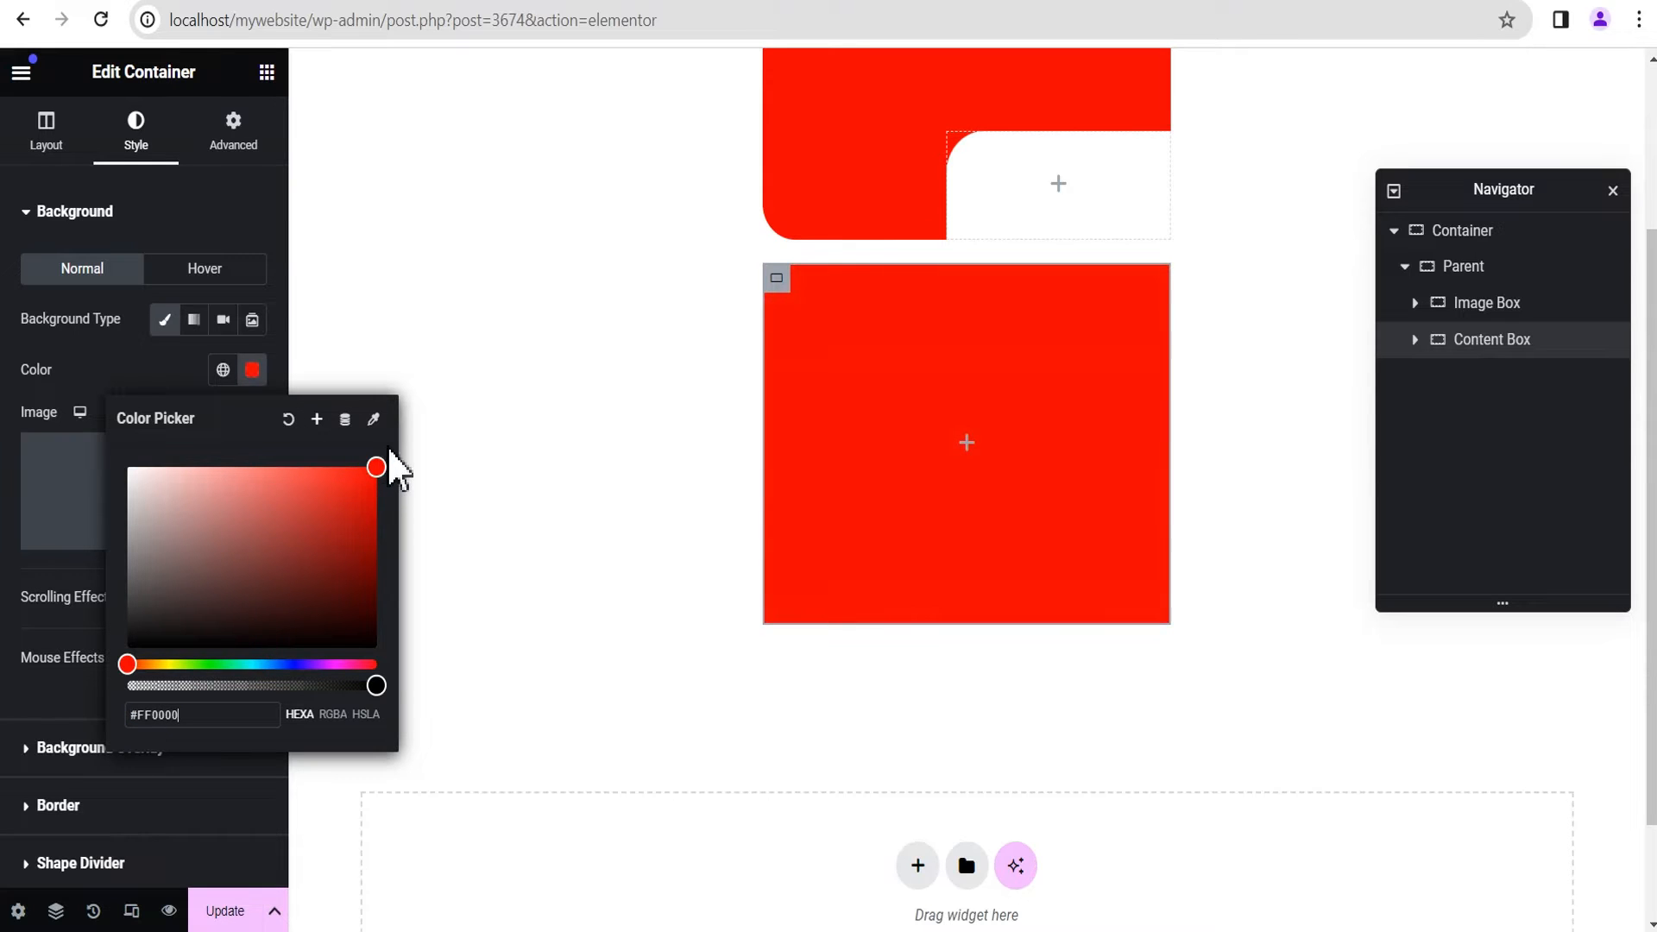
Step: Set the Content Box's border radius to 30 px on all corners and preview the page without the editing panel
scroll(133, 480, down, 2)
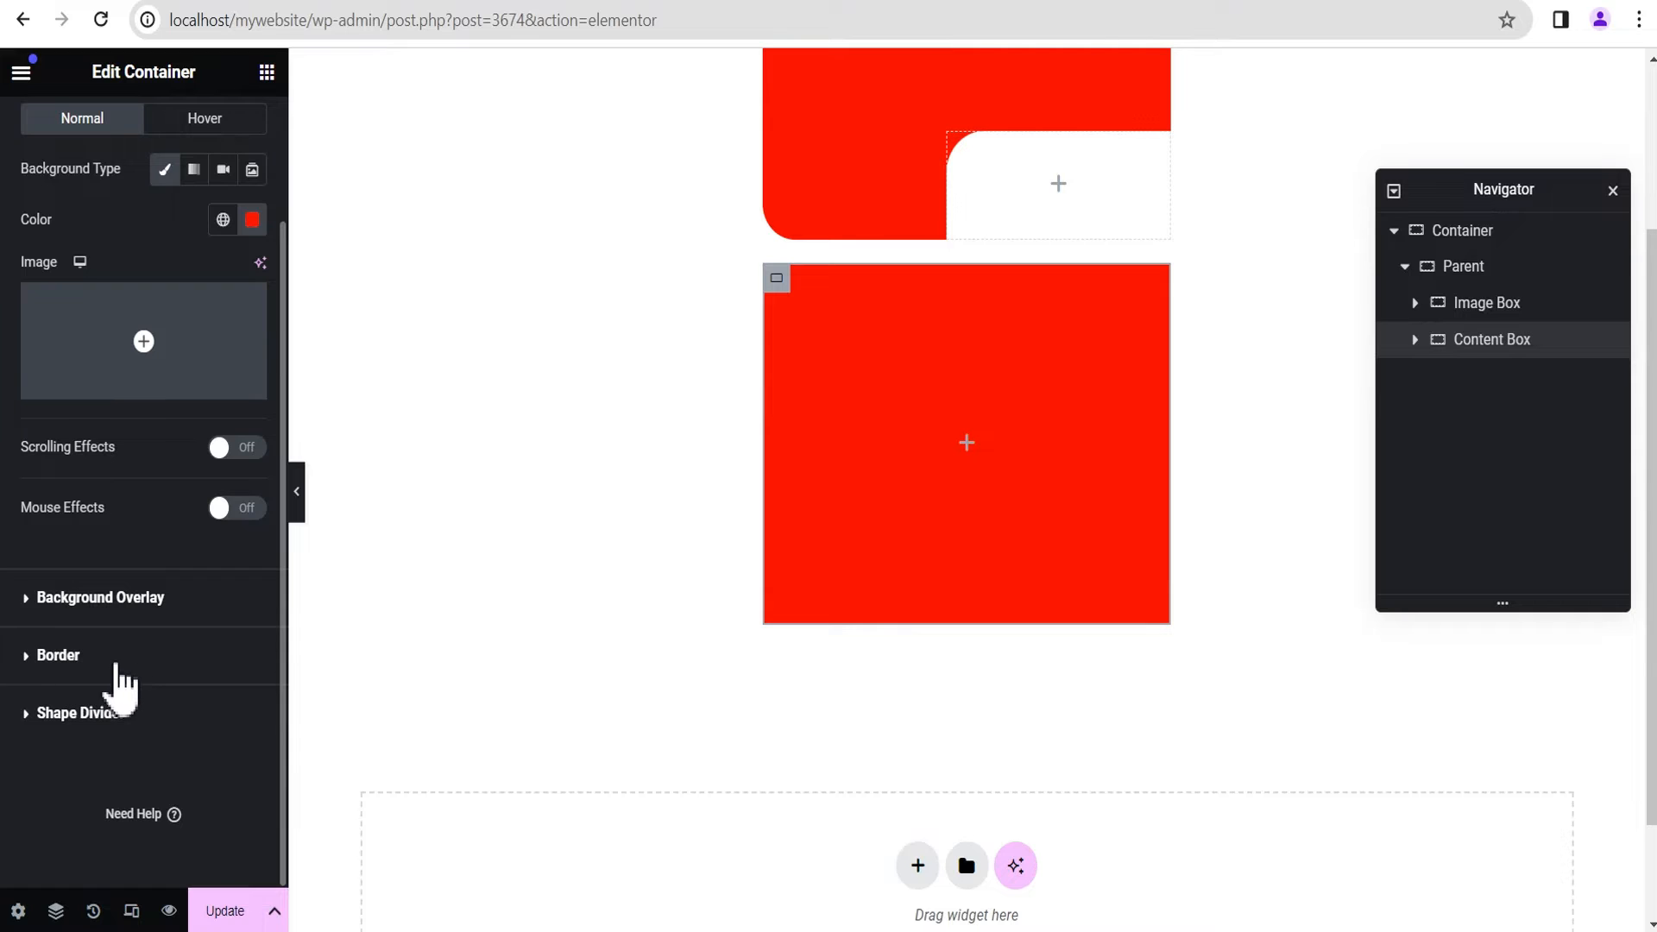
click(87, 662)
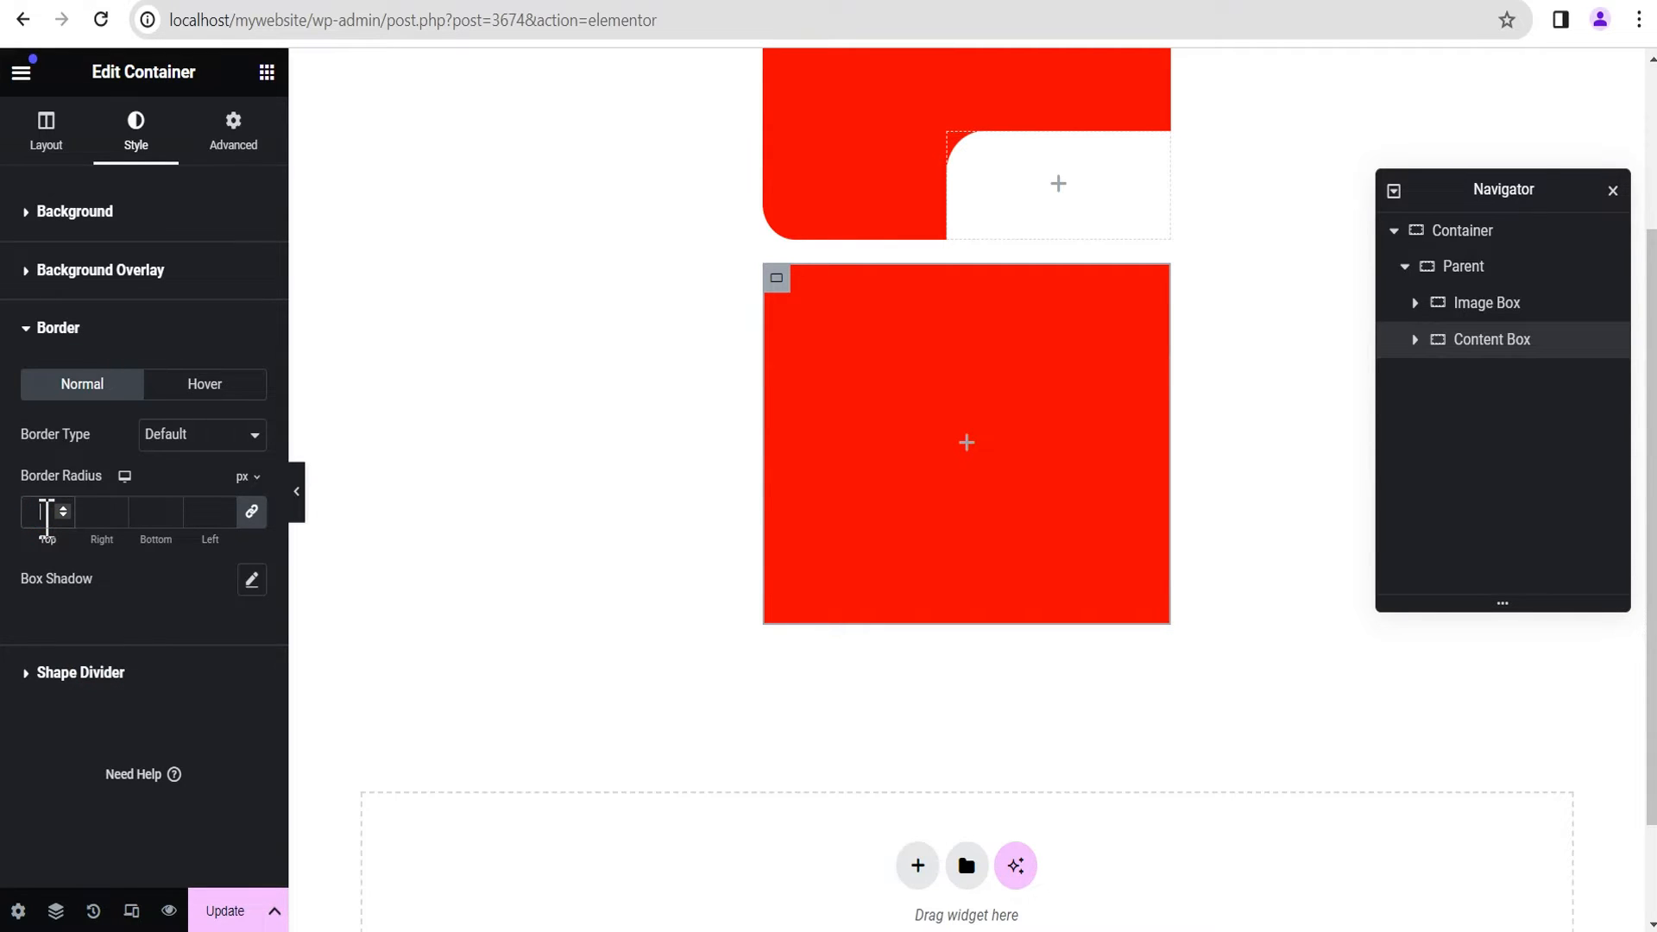
text(30)
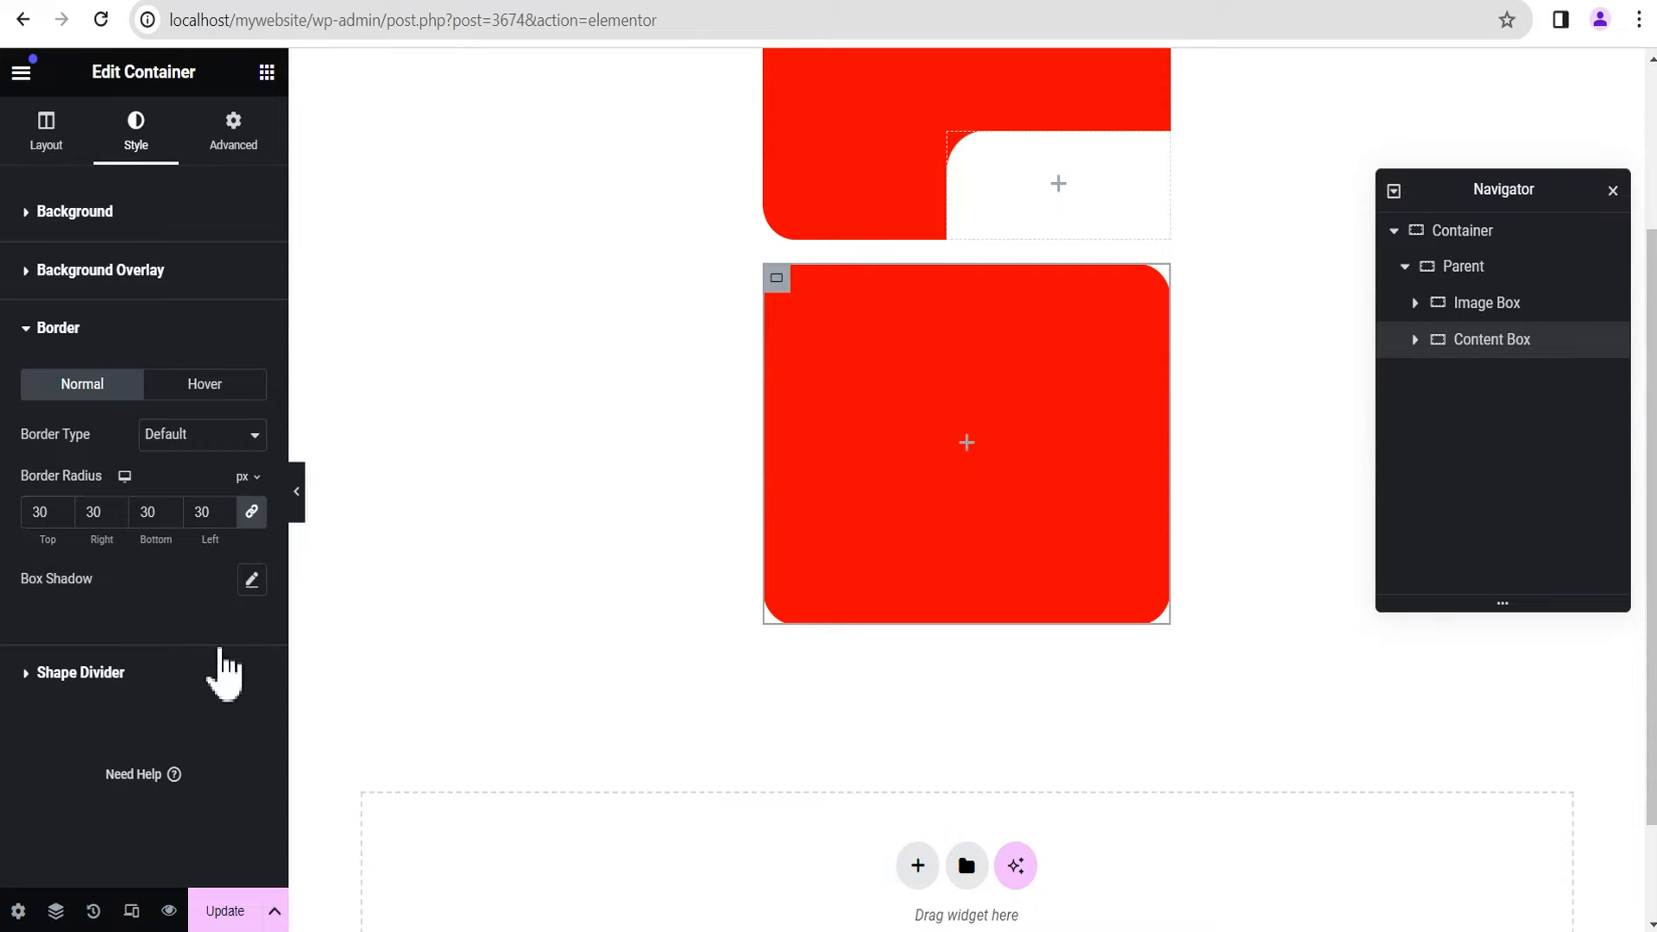
click(297, 492)
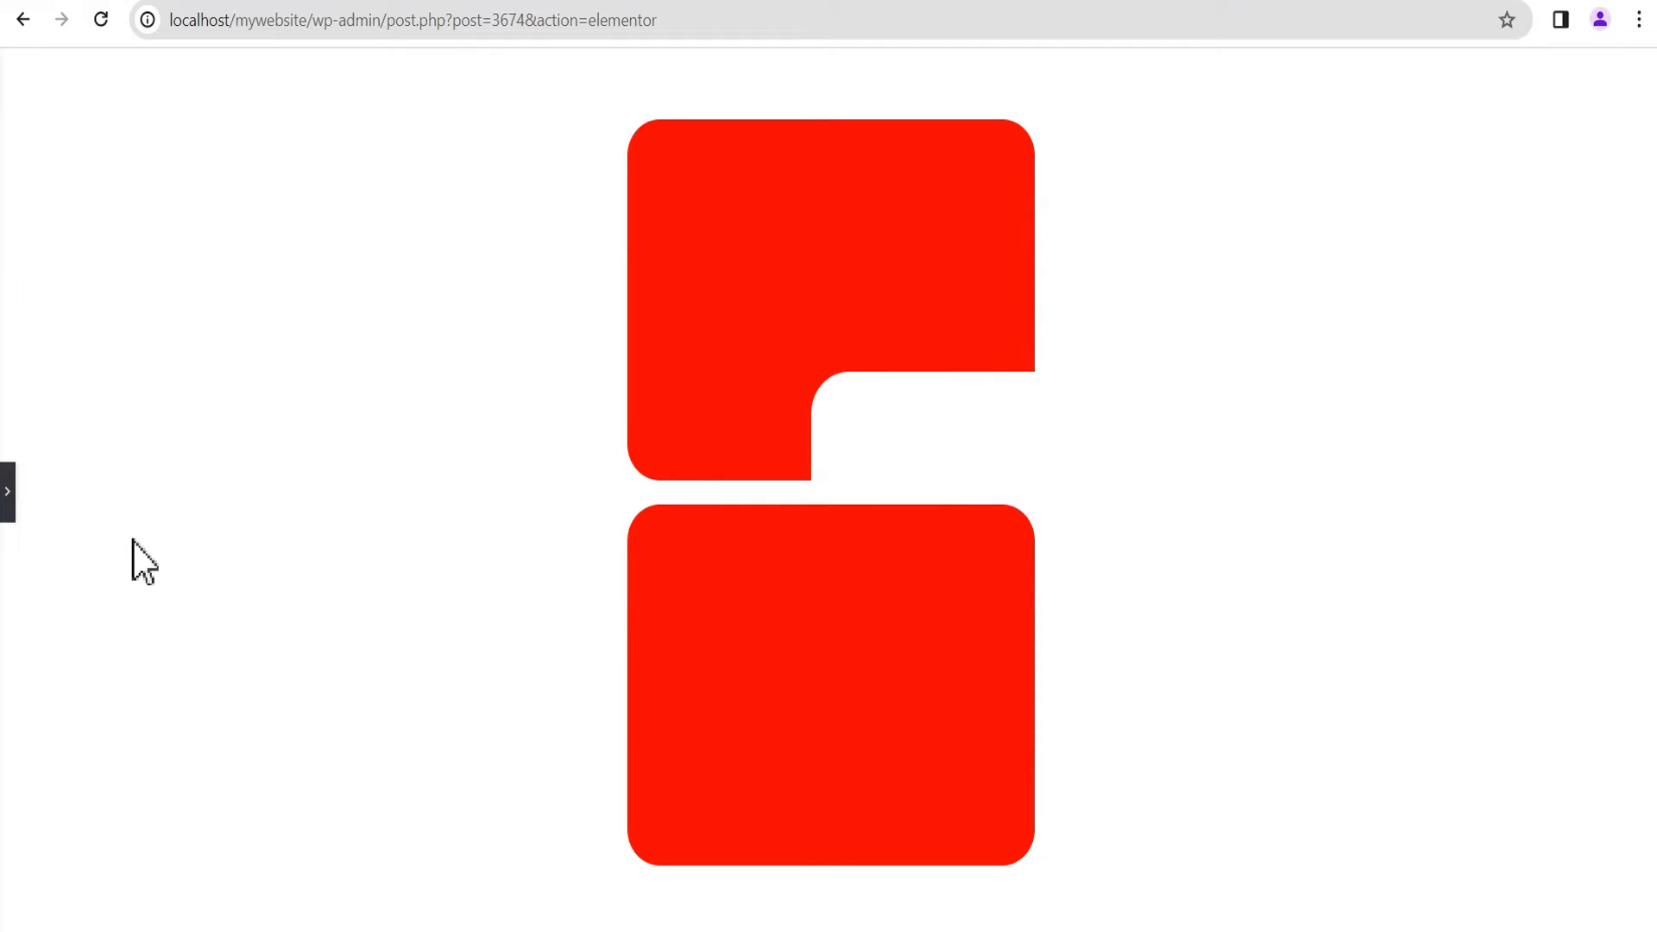
click(8, 505)
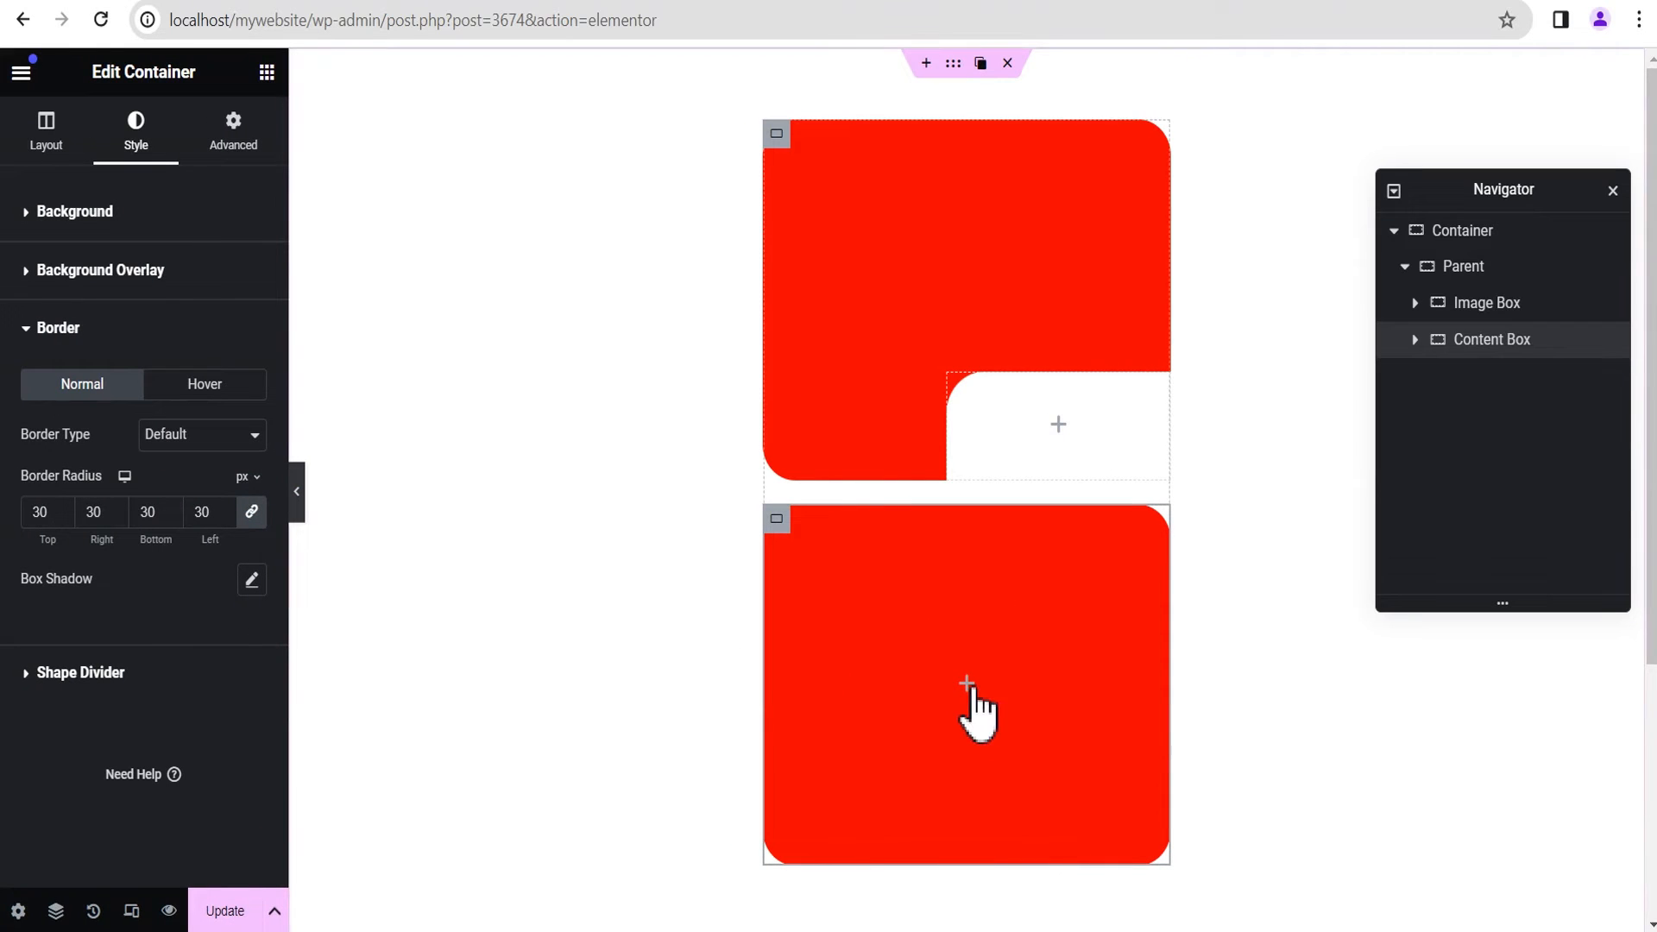
Step: Add a container inside the Content Box and name it Inner
click(967, 684)
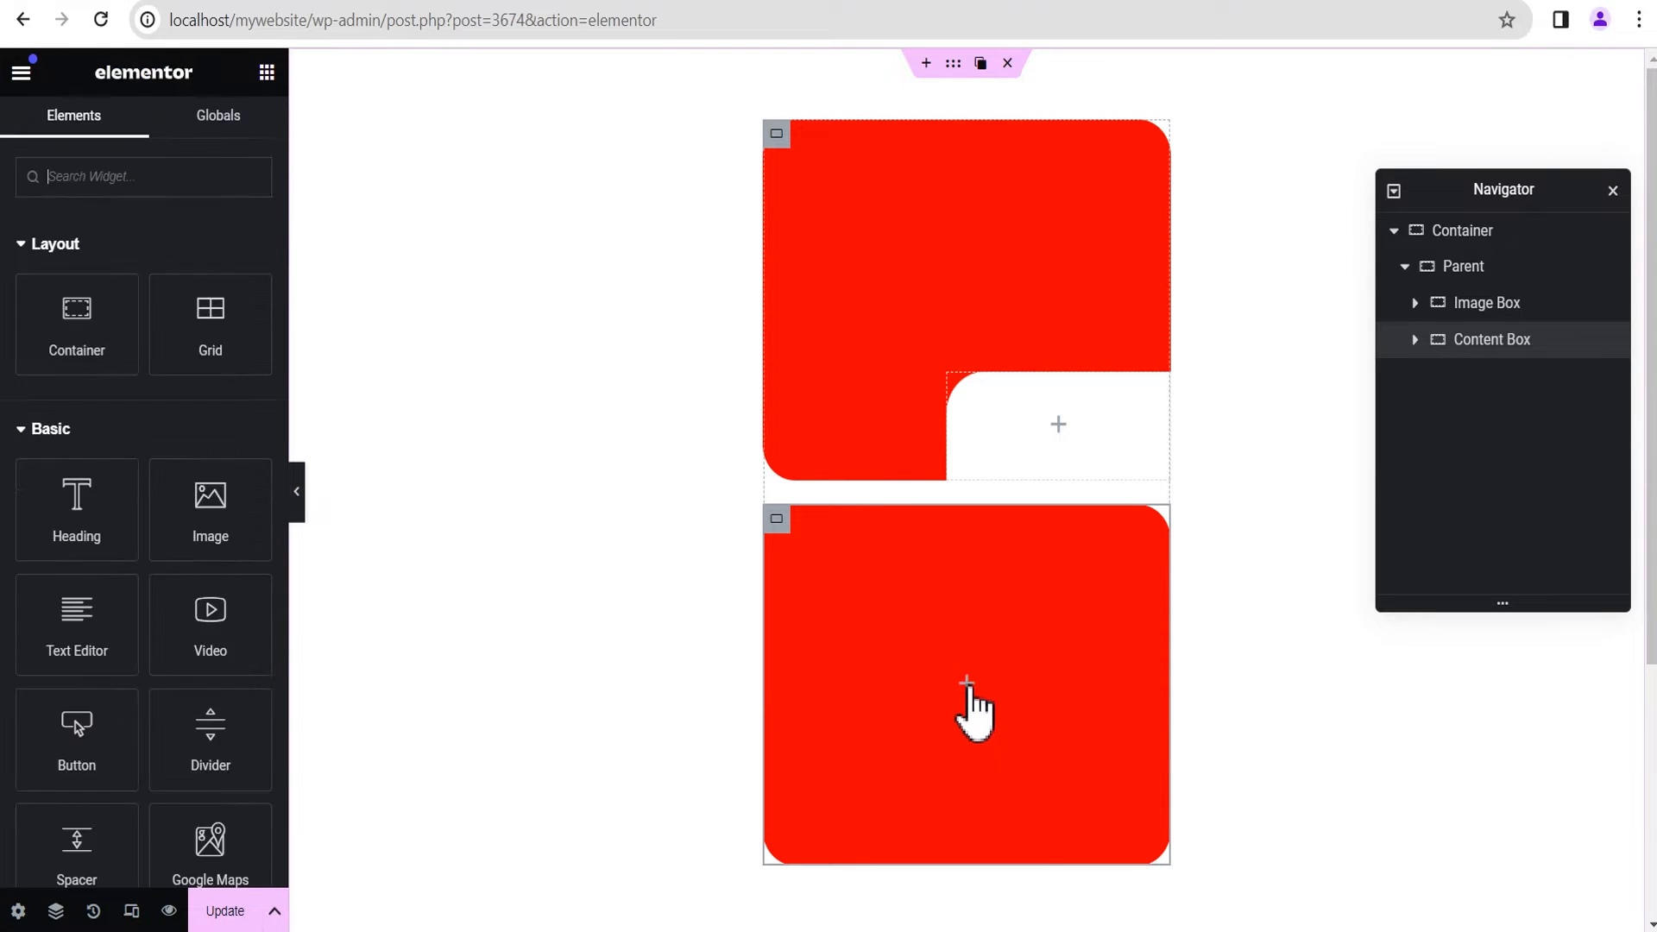
drag(69, 321, 984, 703)
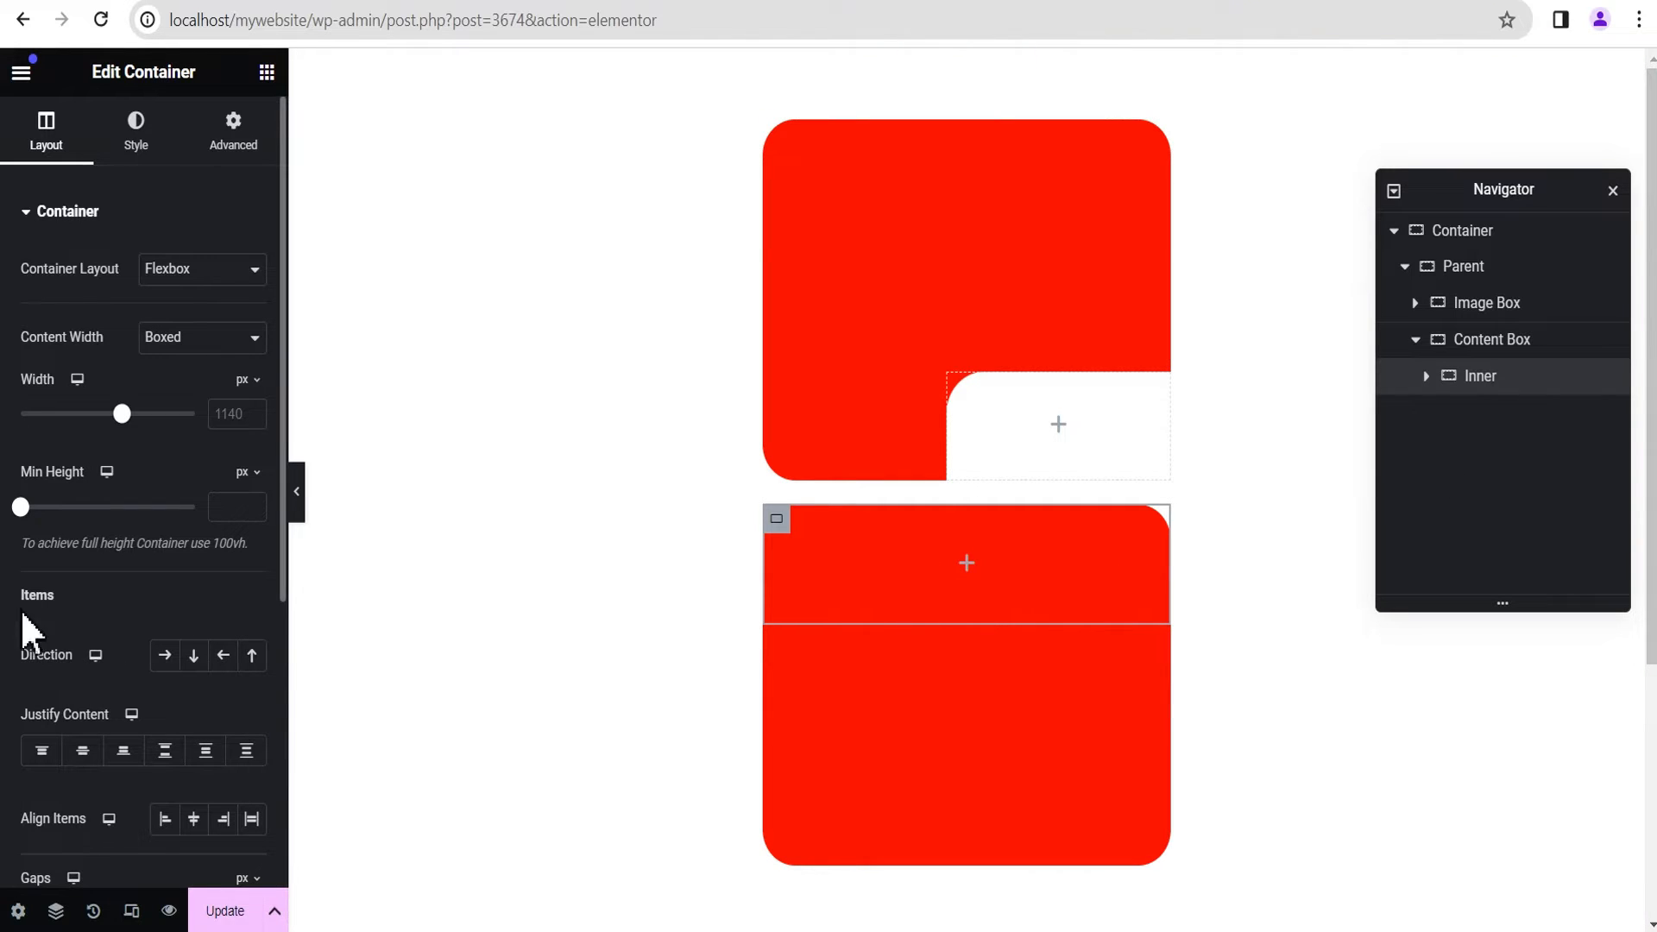
scroll(86, 643, down, 2)
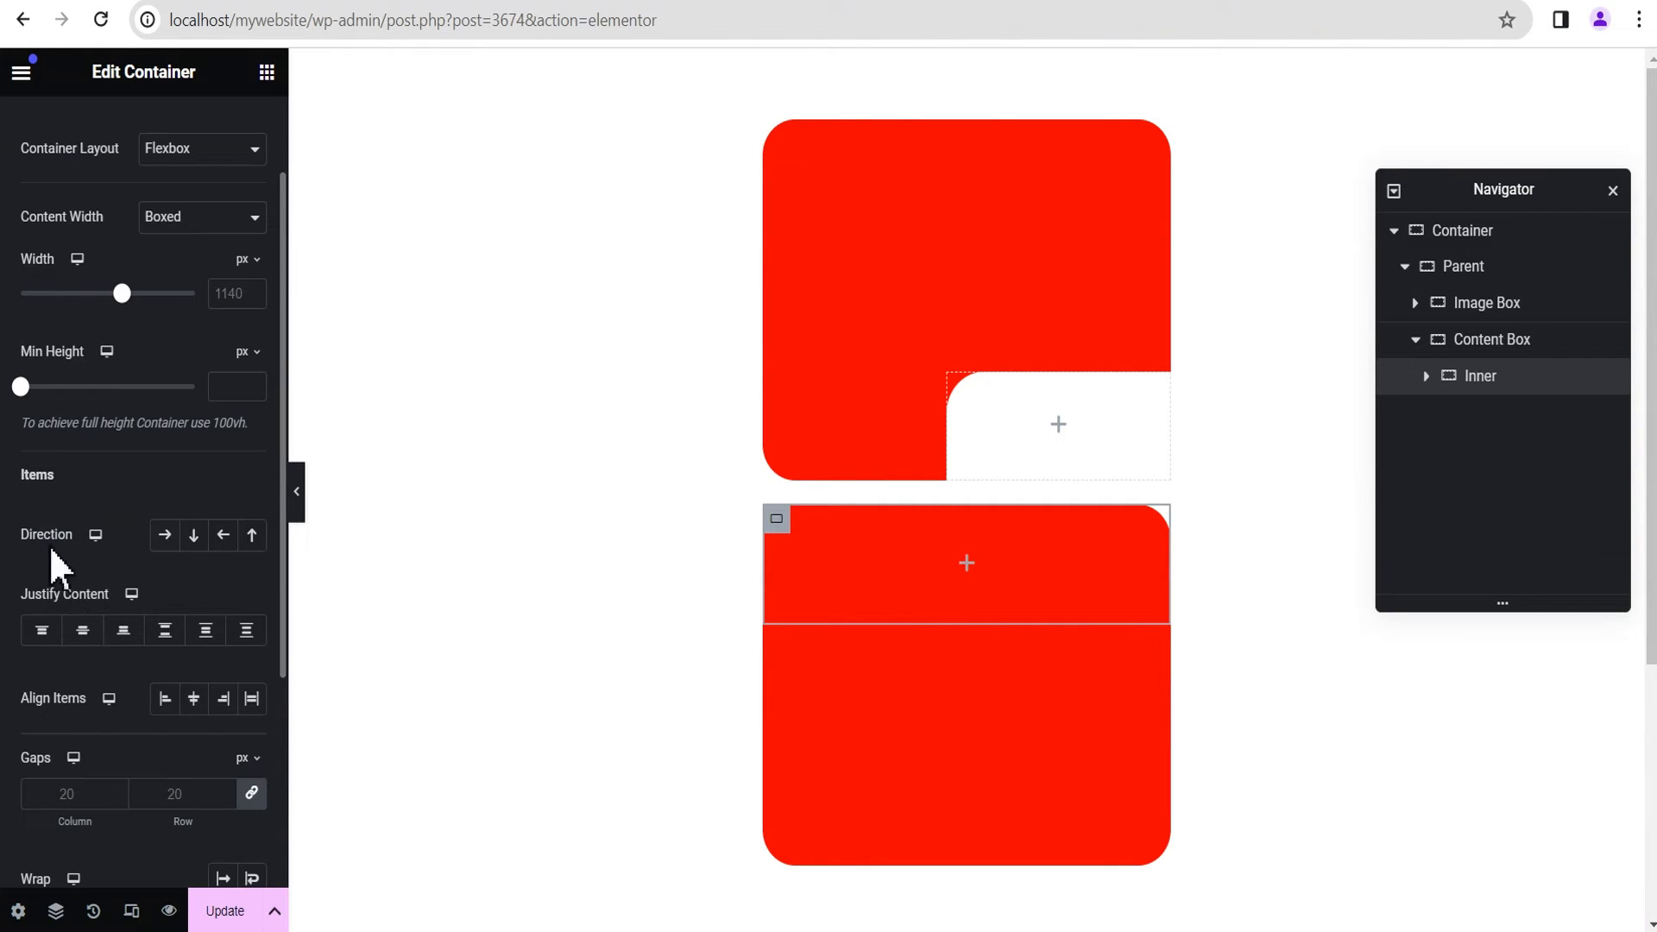
Step: Set the Inner container's direction to row (horizontal) and its column and row gaps to 0 px
click(165, 539)
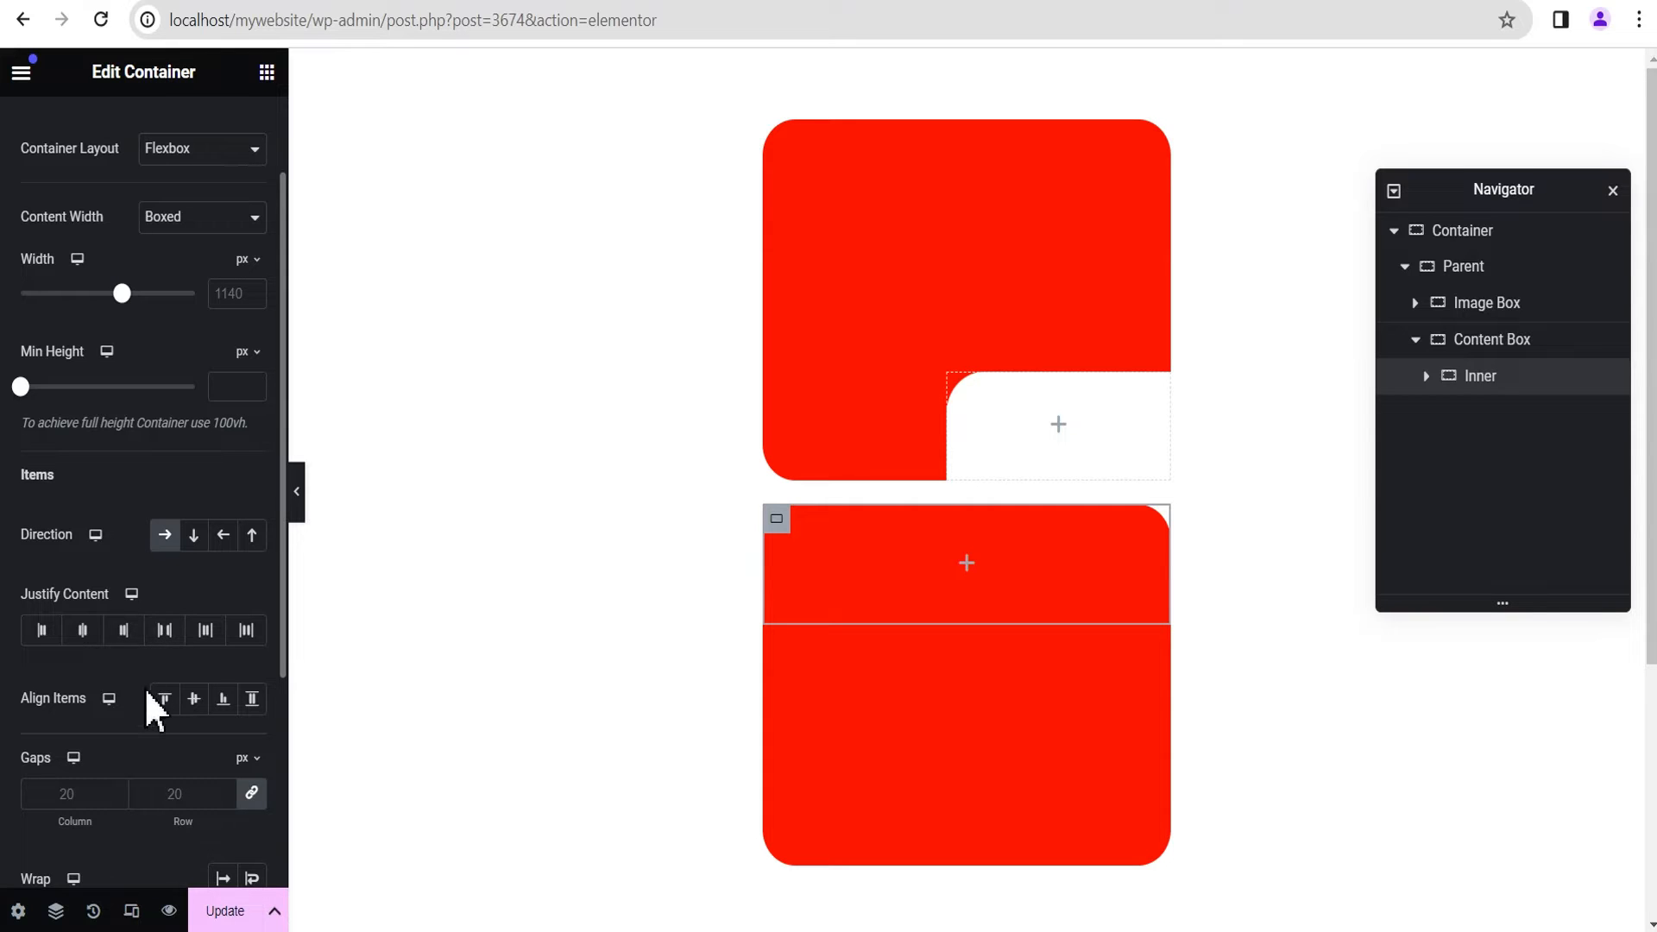
scroll(154, 697, down, 2)
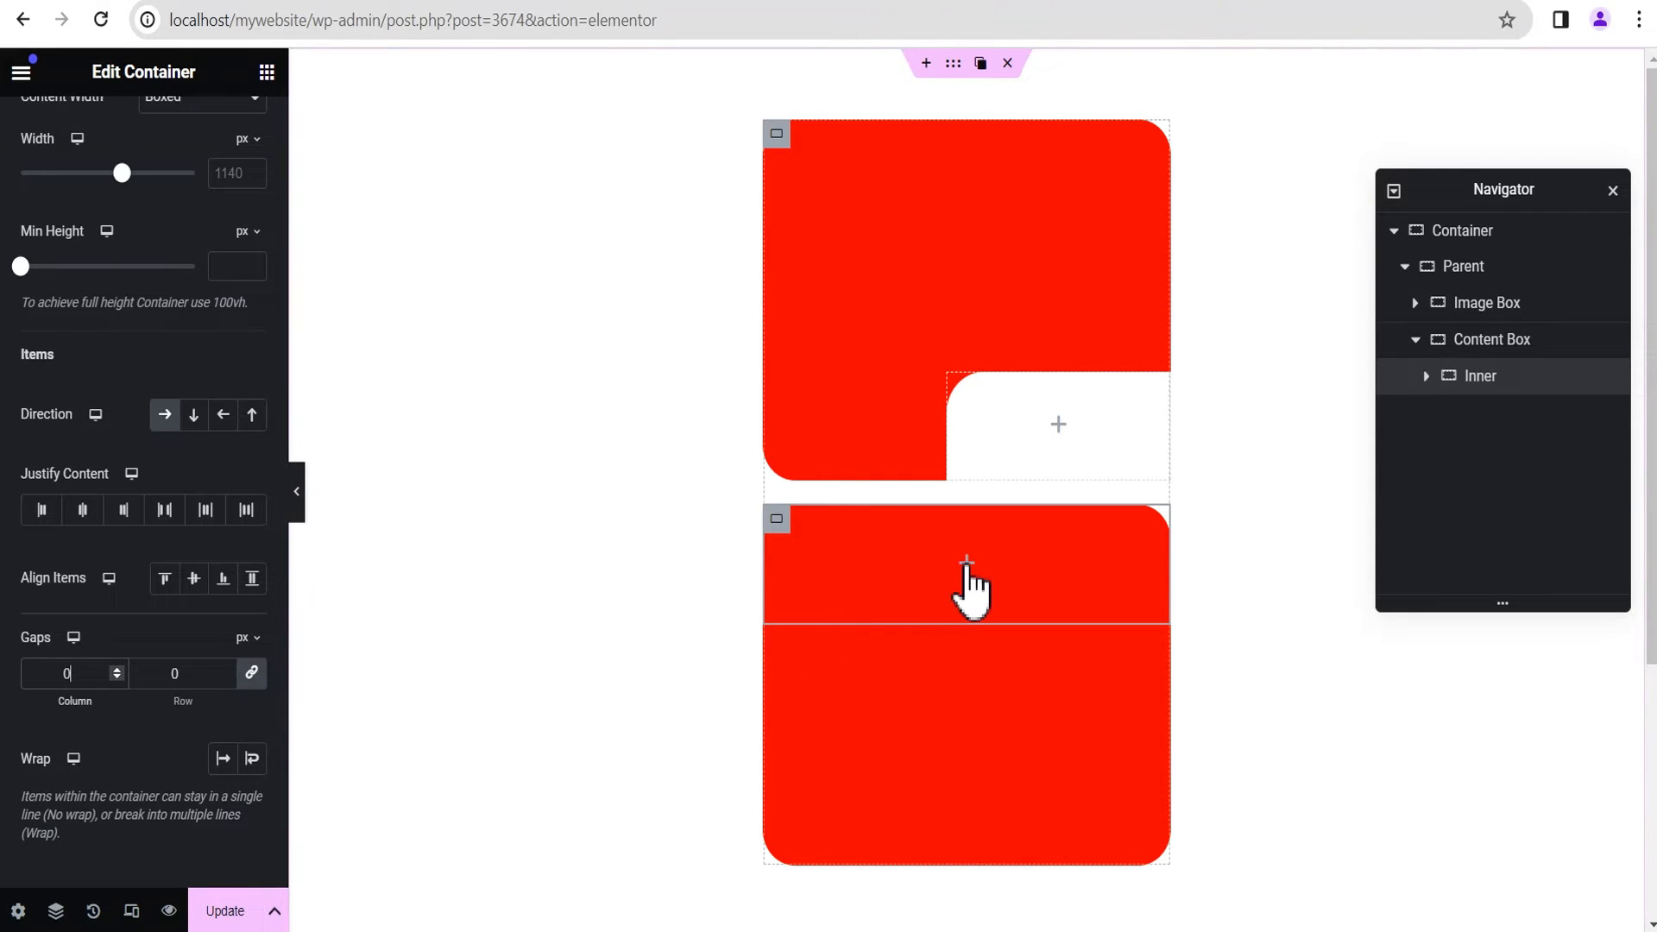
Step: Add a container inside Inner, duplicate it, and name the two containers Left and Right
click(968, 565)
drag(81, 324, 928, 570)
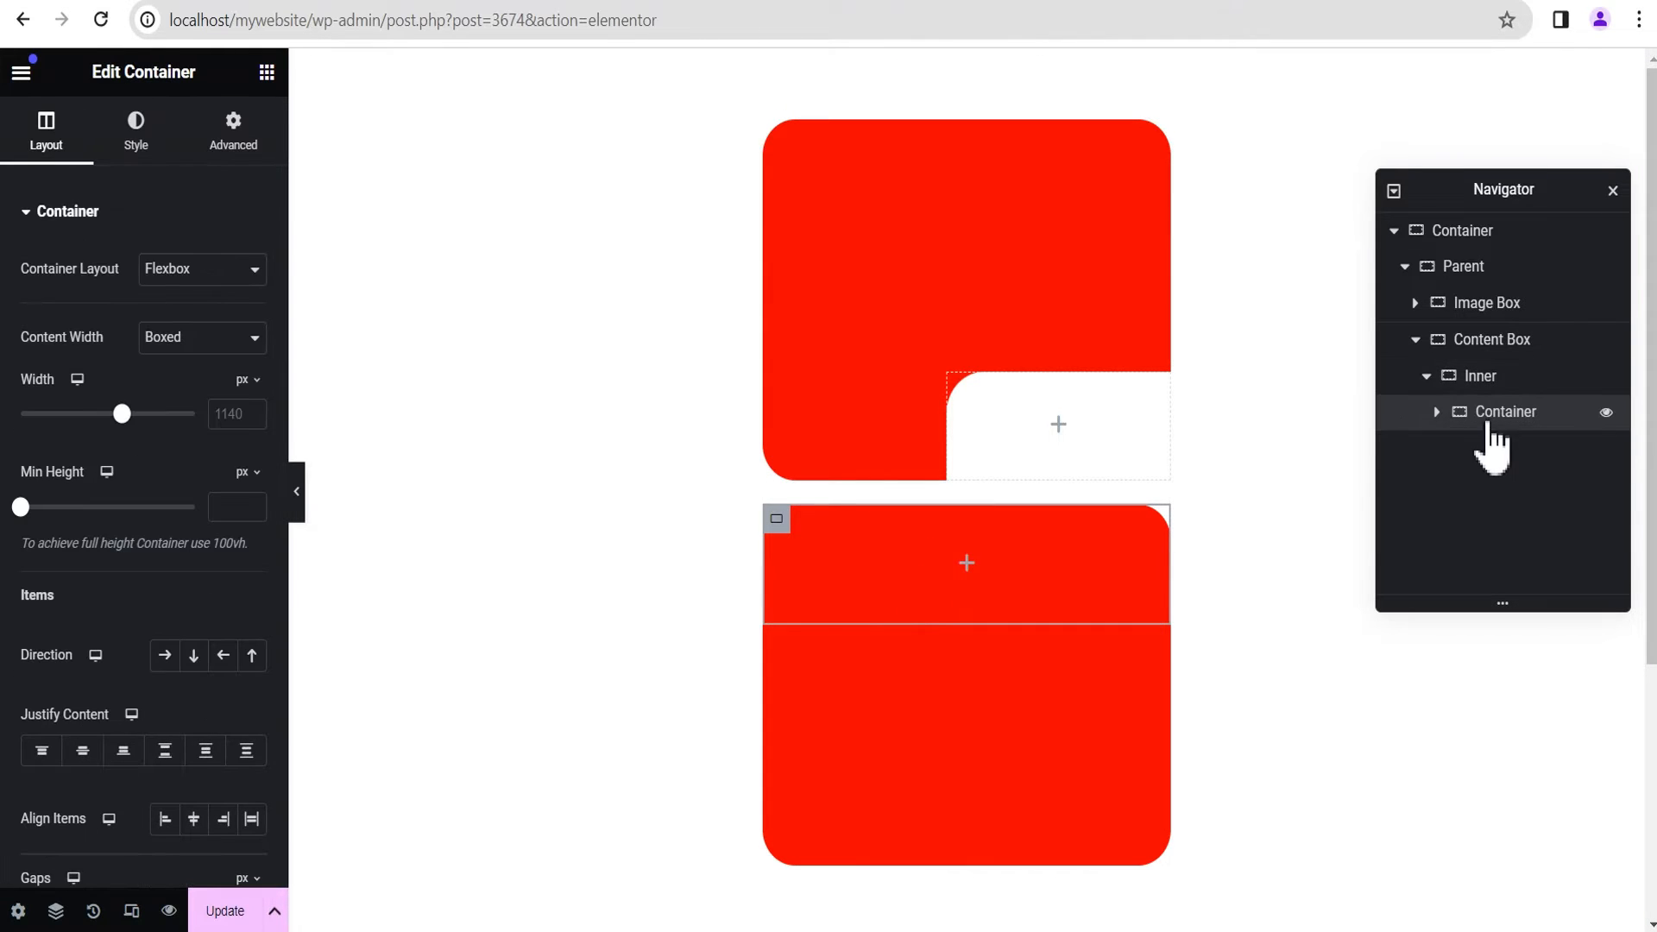
right_click(1498, 421)
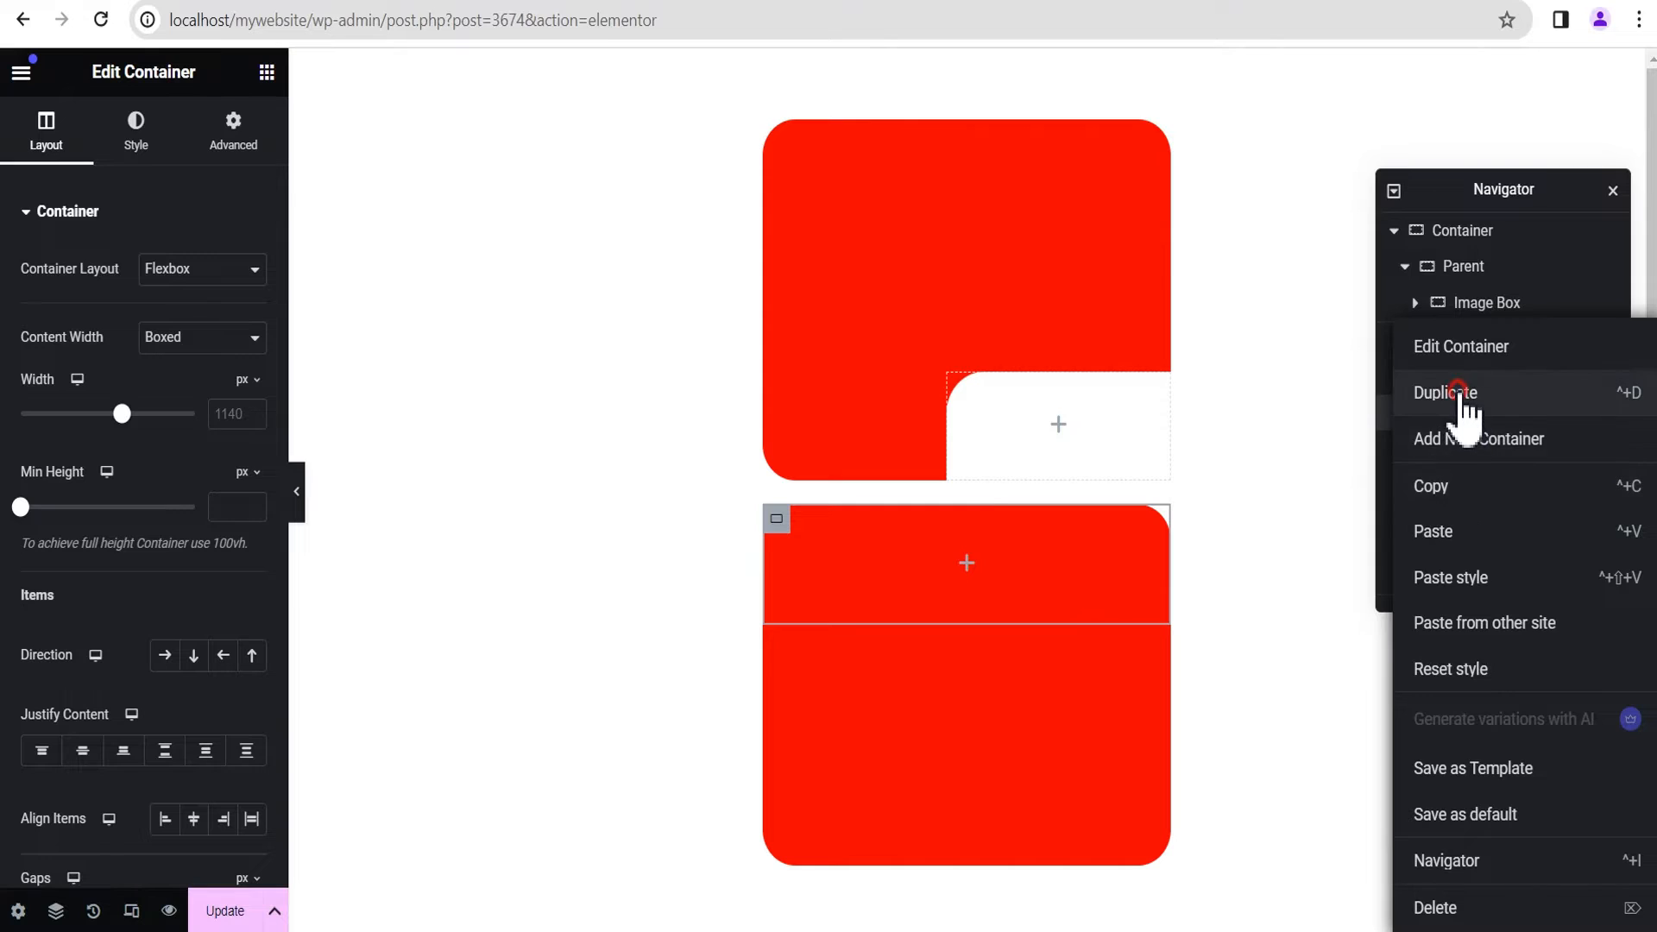
click(1460, 394)
double_click(1506, 413)
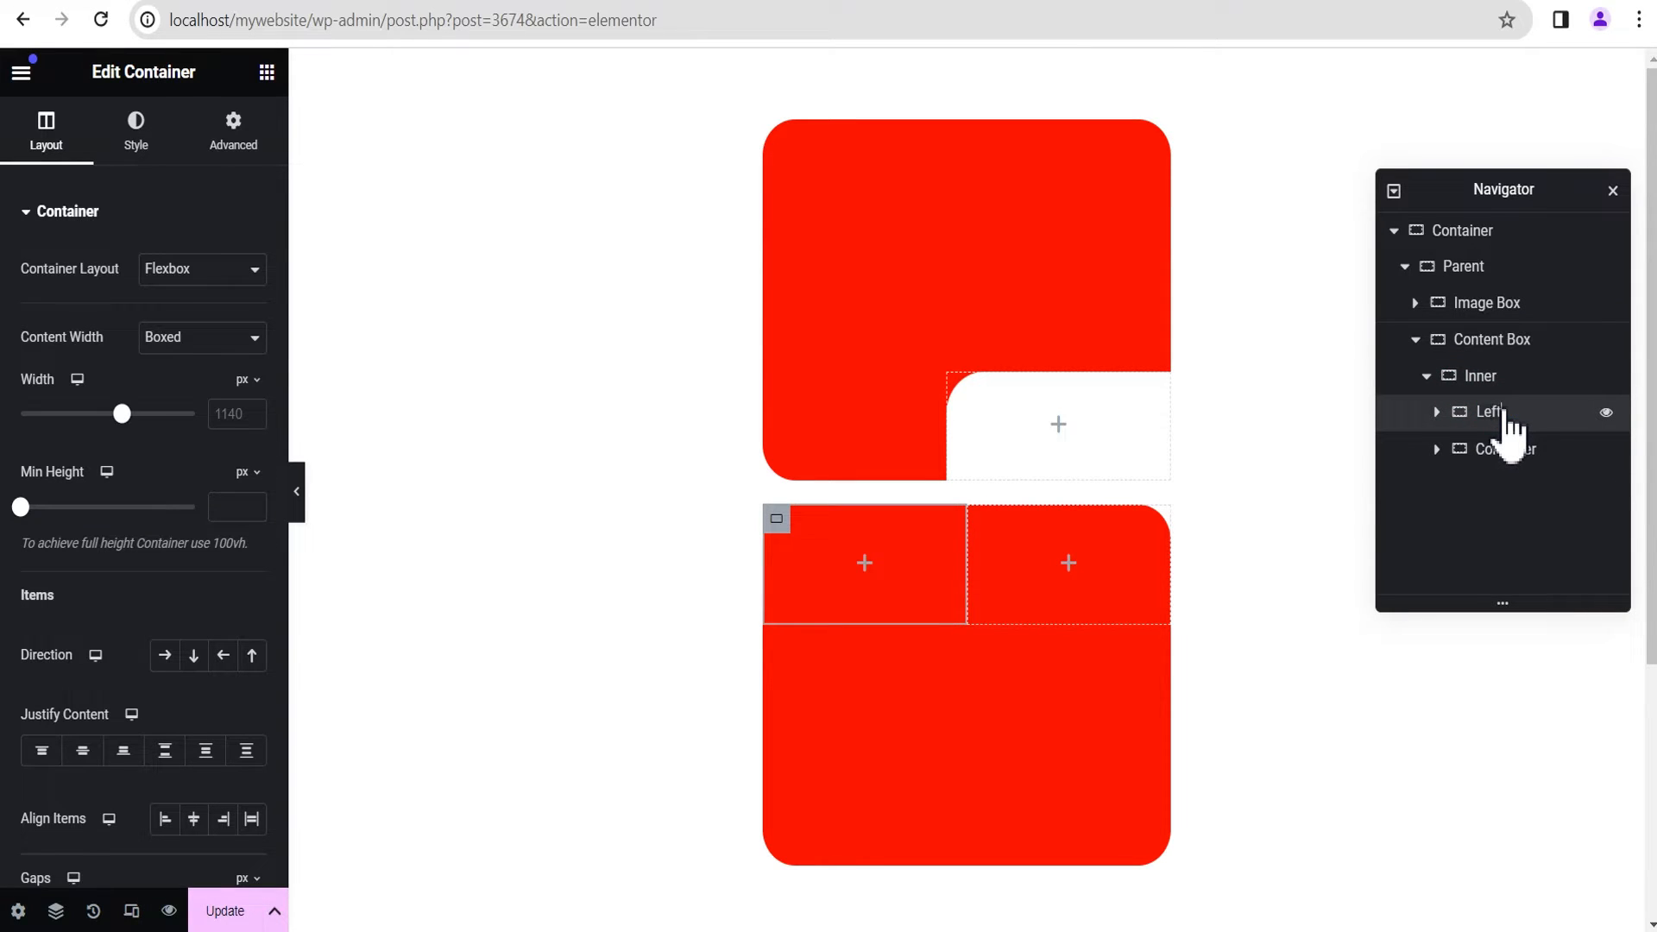
double_click(1497, 450)
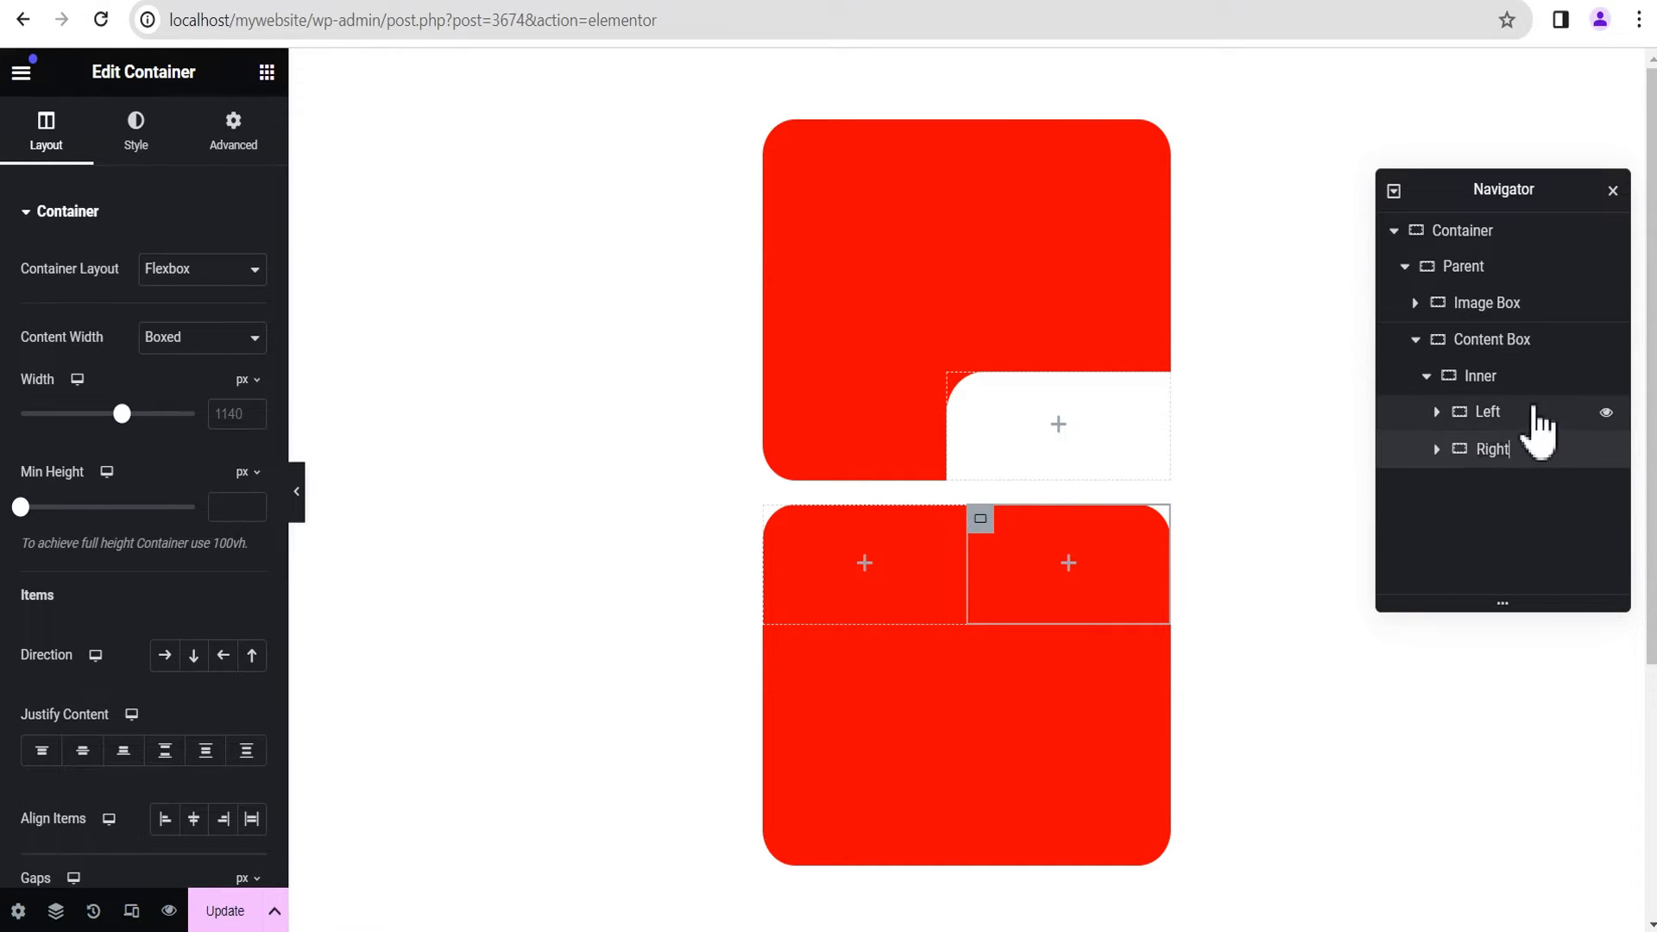
Step: Make the Left container full width at 50% with a minimum height of 90 px
click(1534, 412)
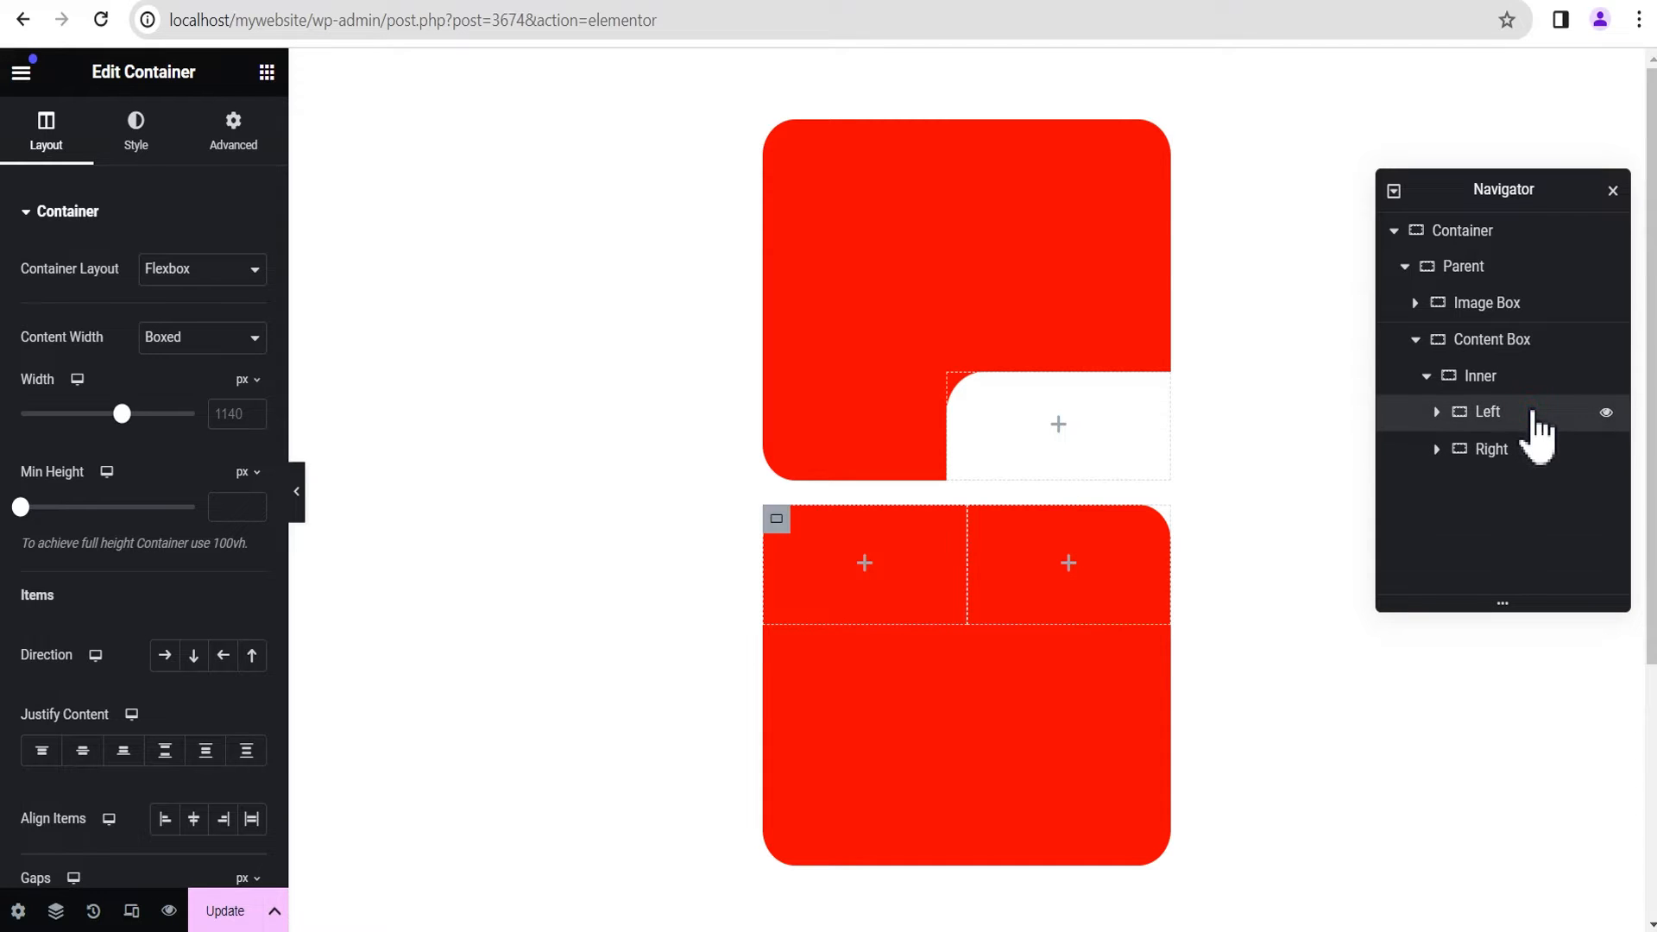
click(168, 338)
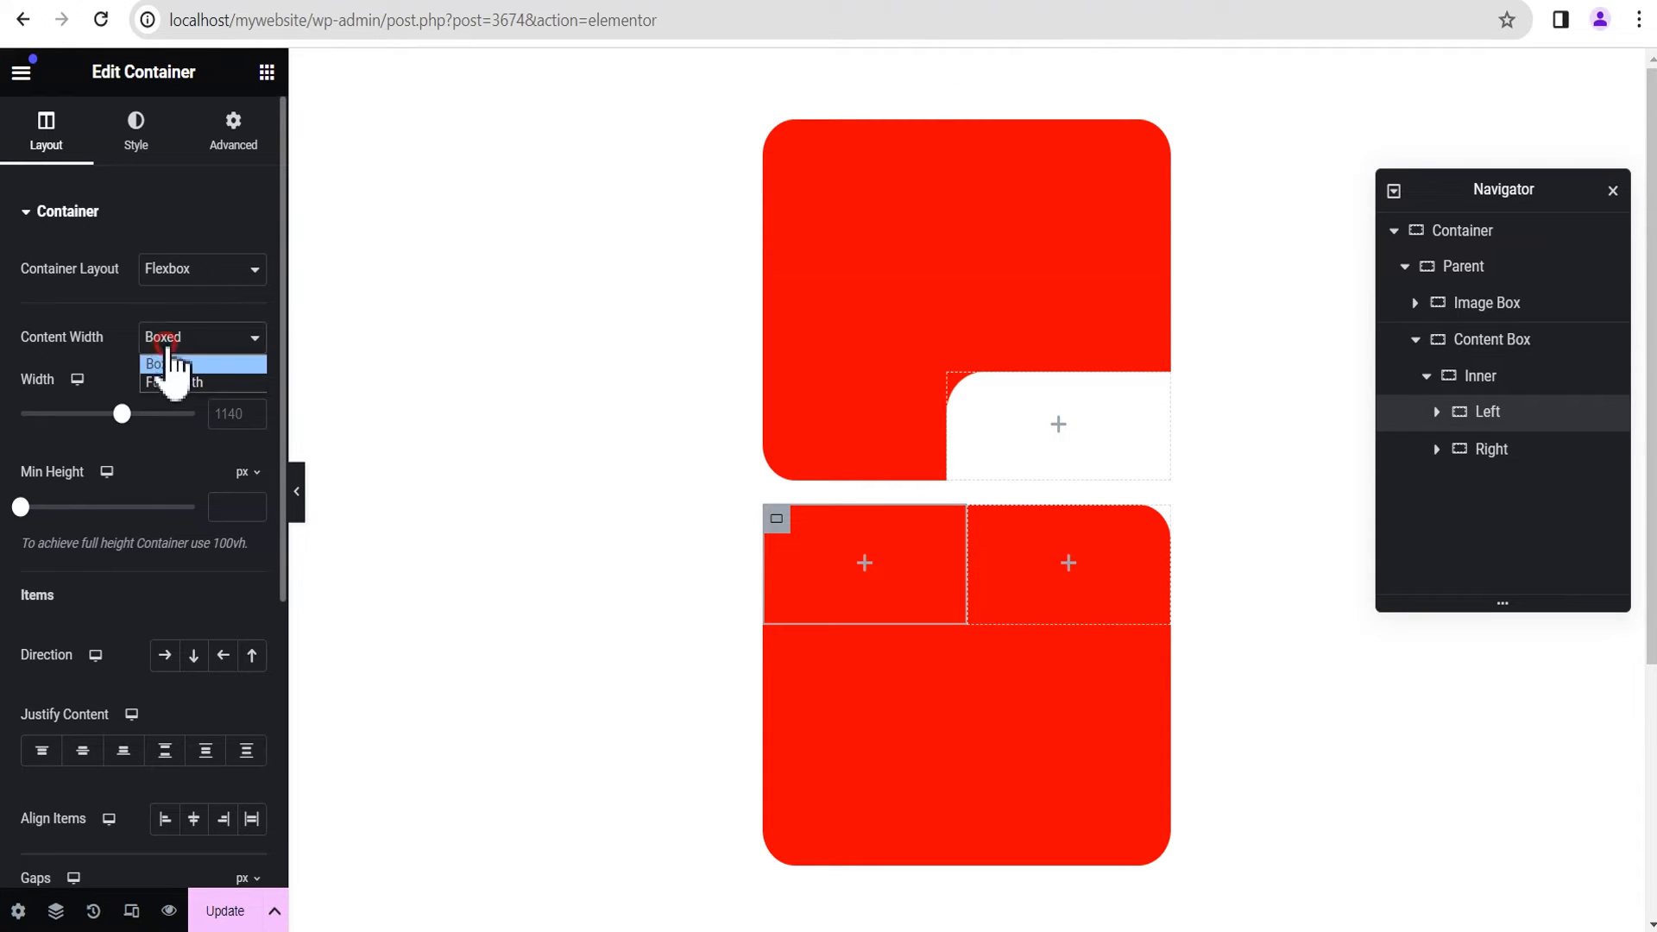
click(174, 382)
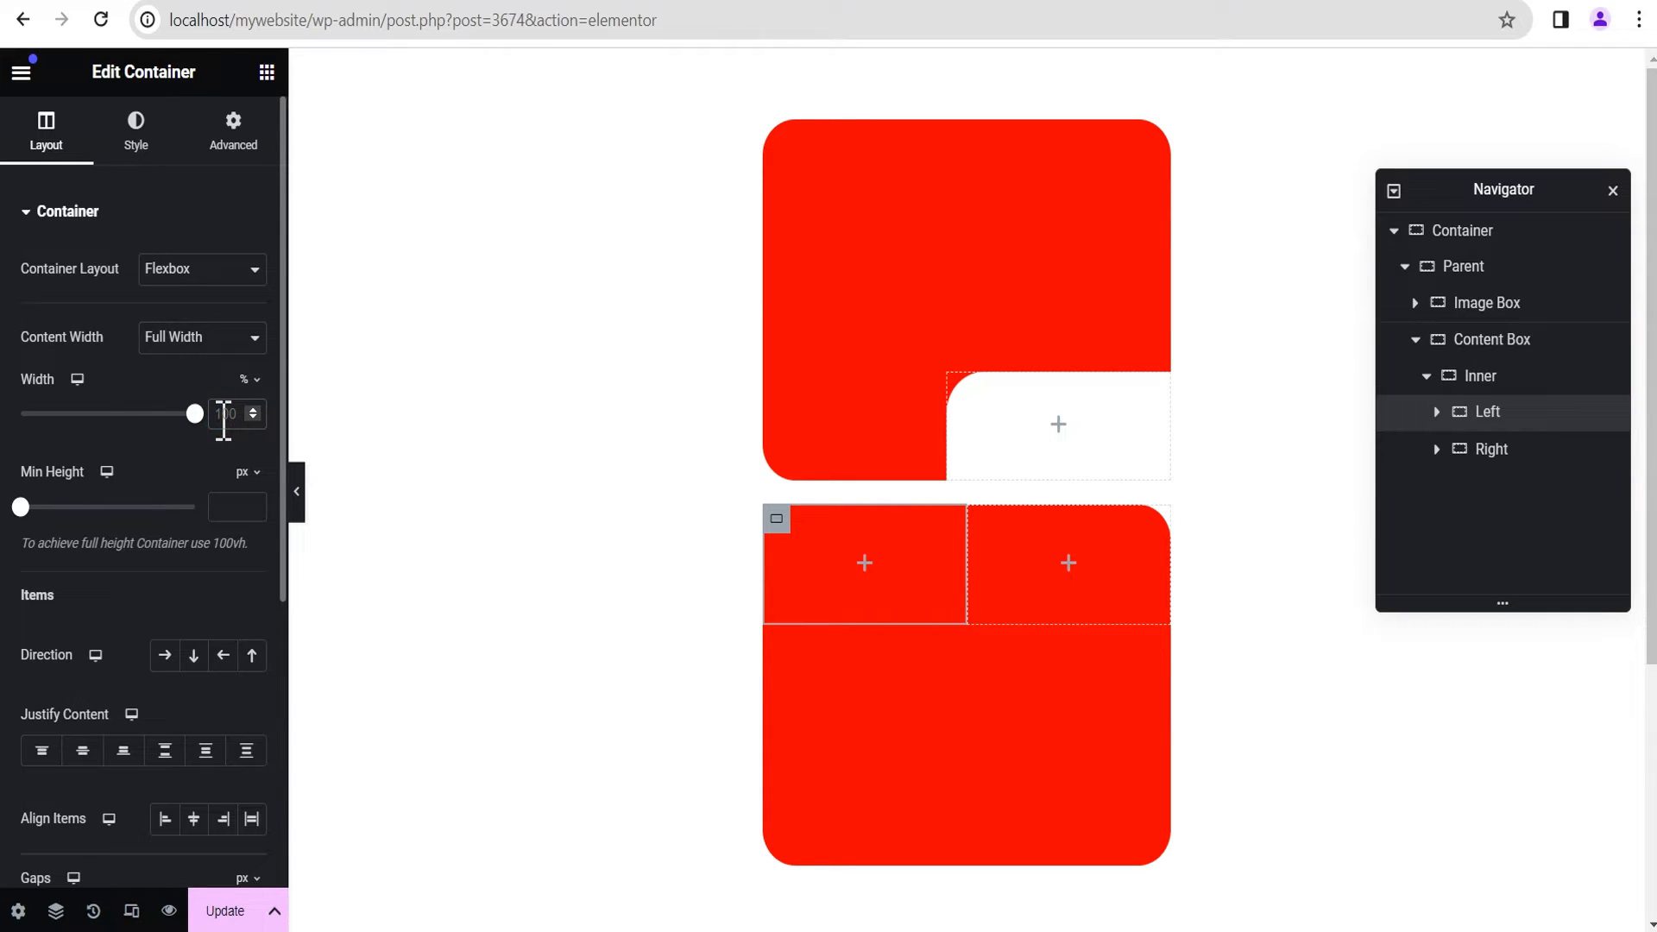
text(50)
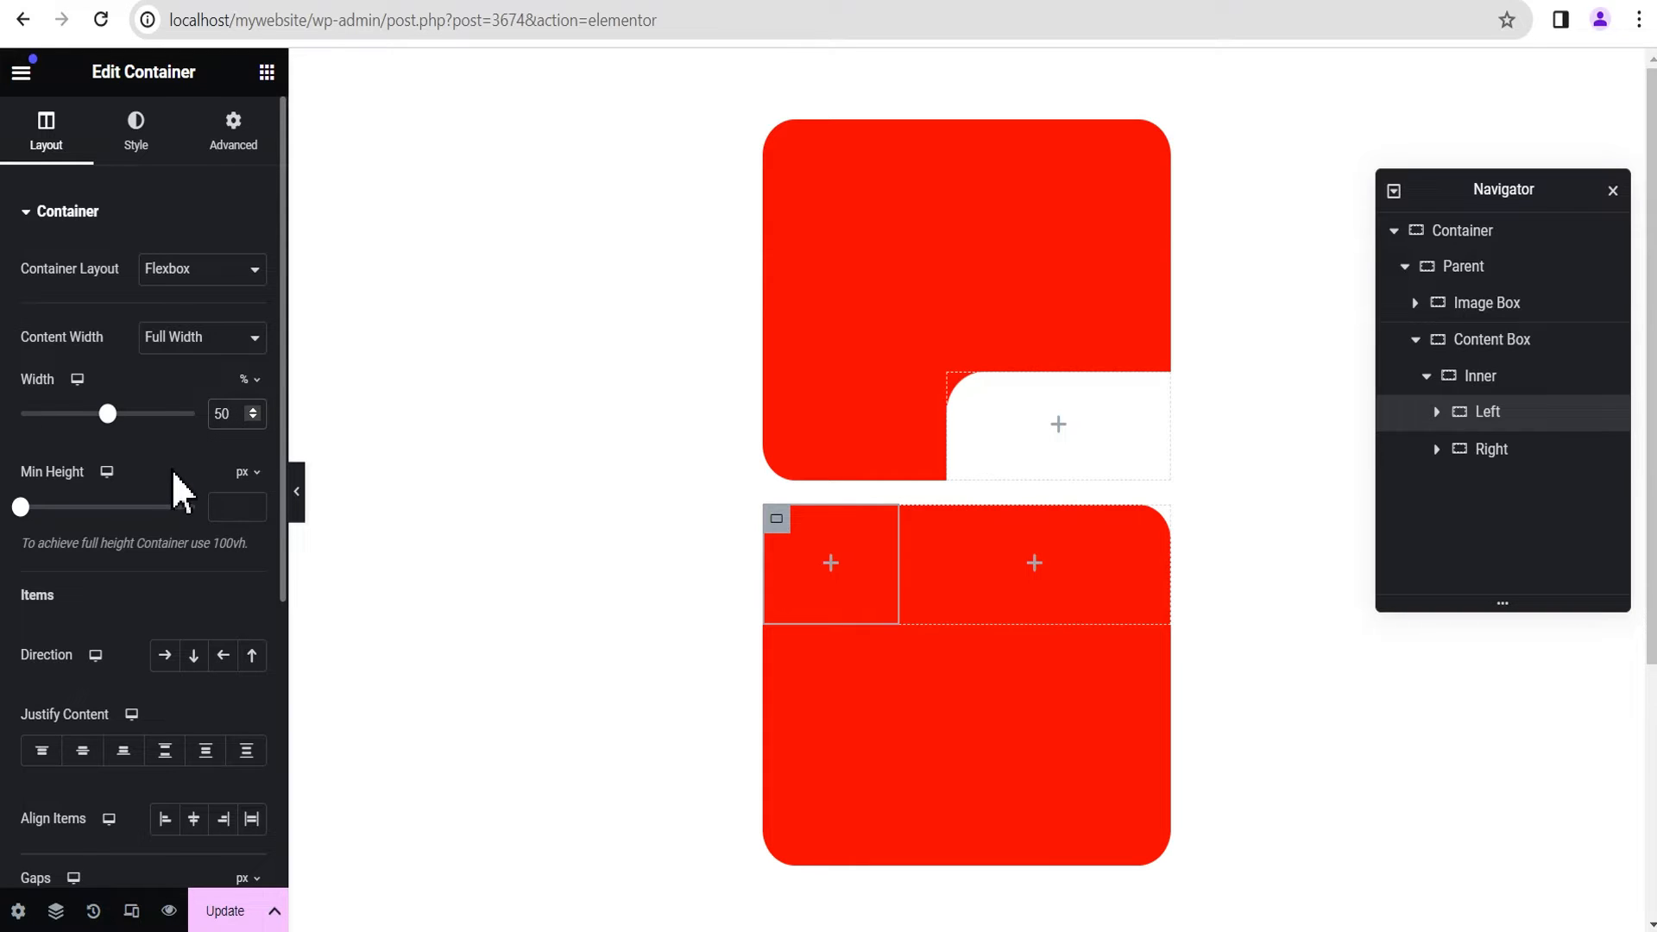
click(228, 507)
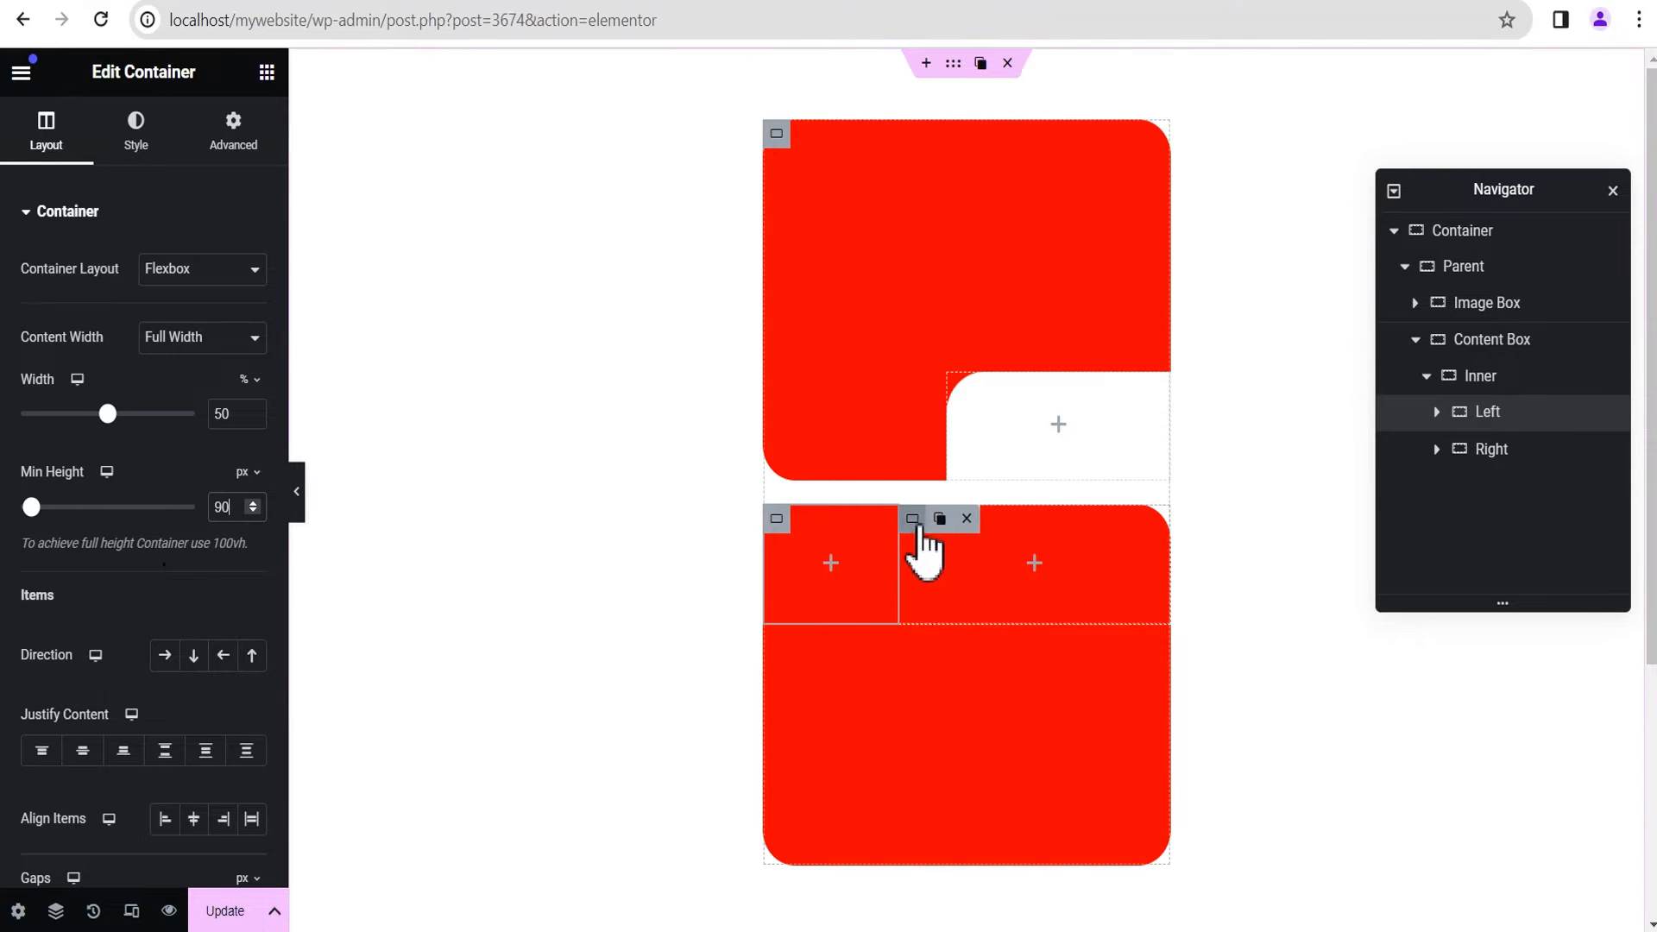
Step: Switch the Right container's content width to Full Width and set its width to 55%
click(915, 521)
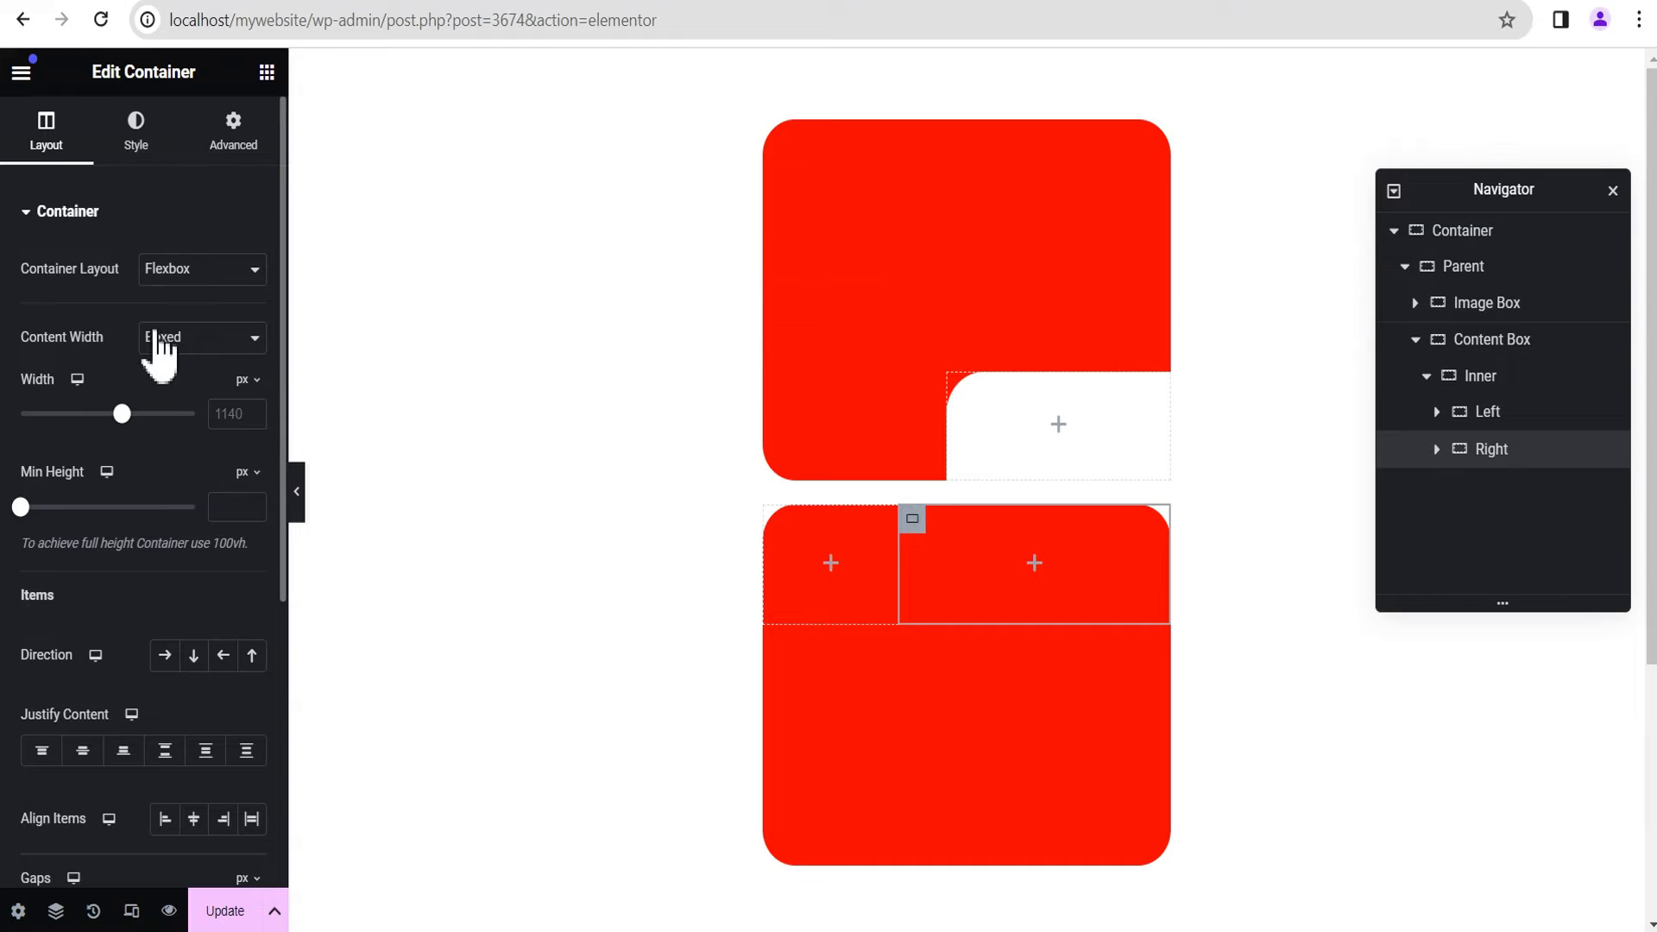
click(193, 352)
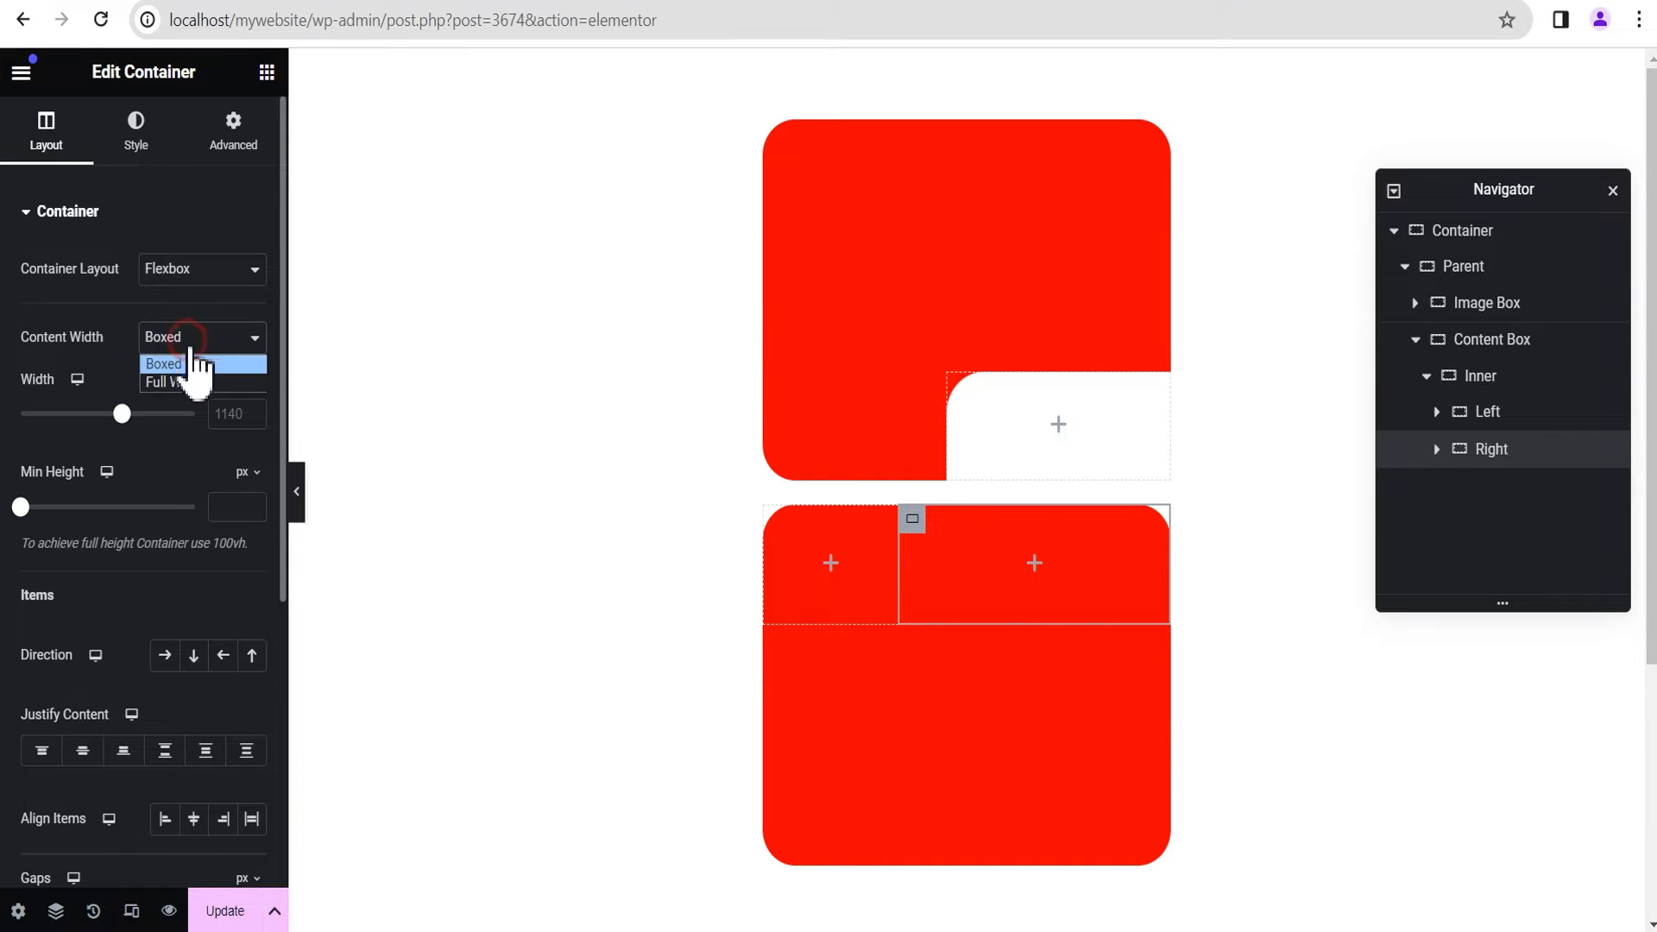
click(191, 379)
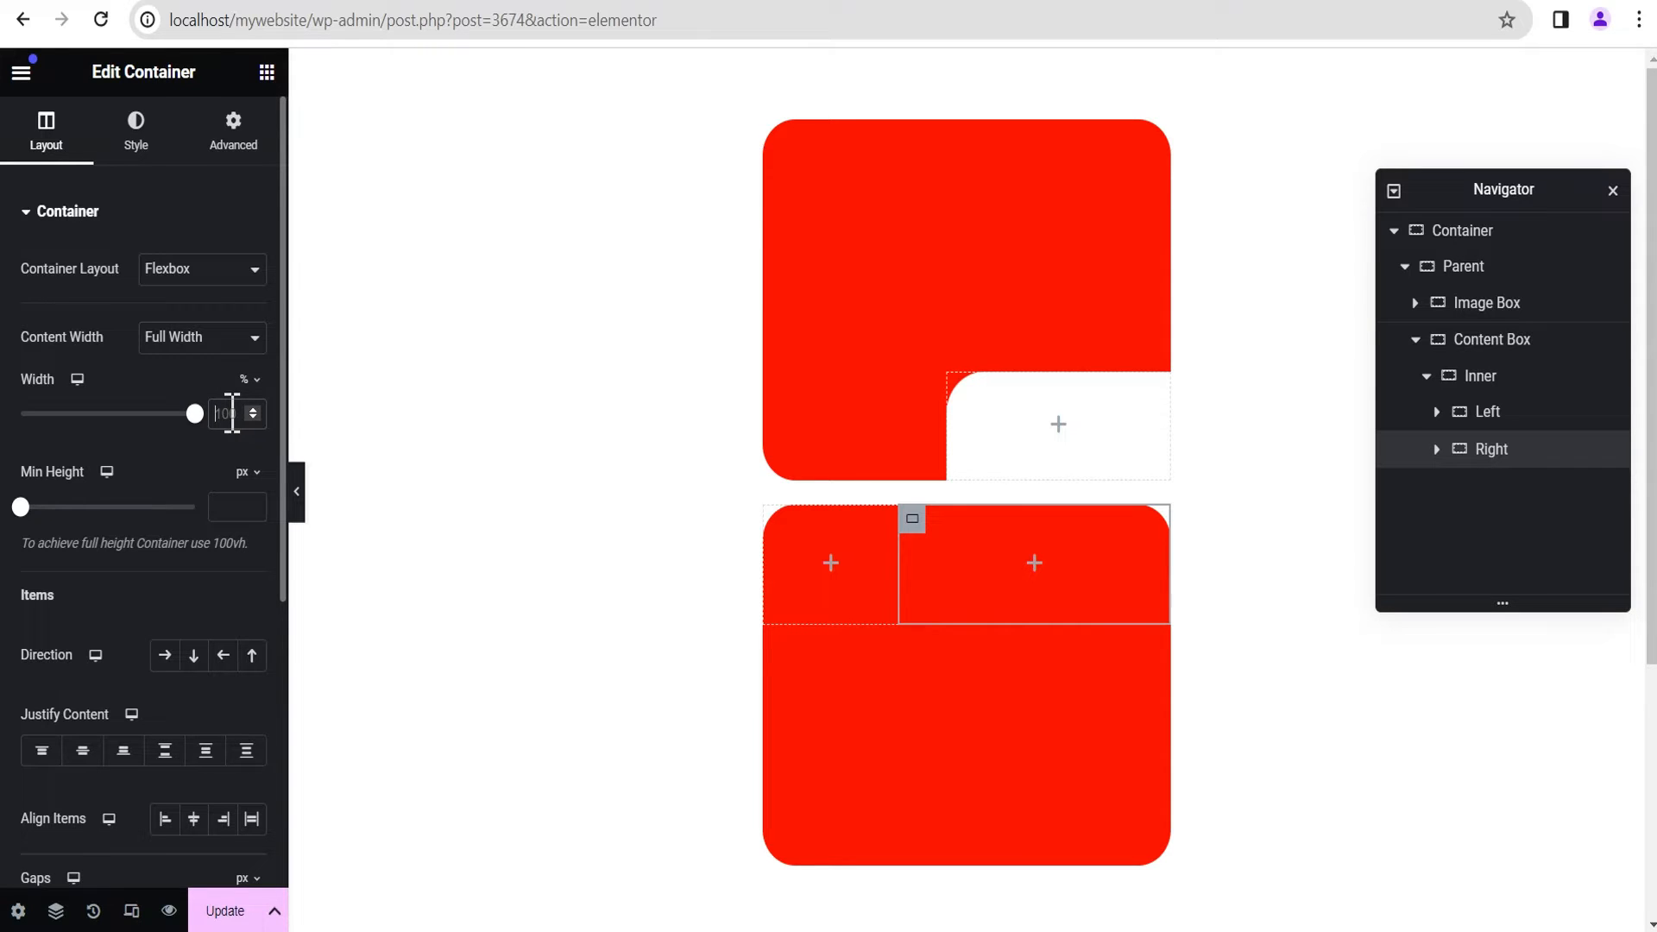
text(55)
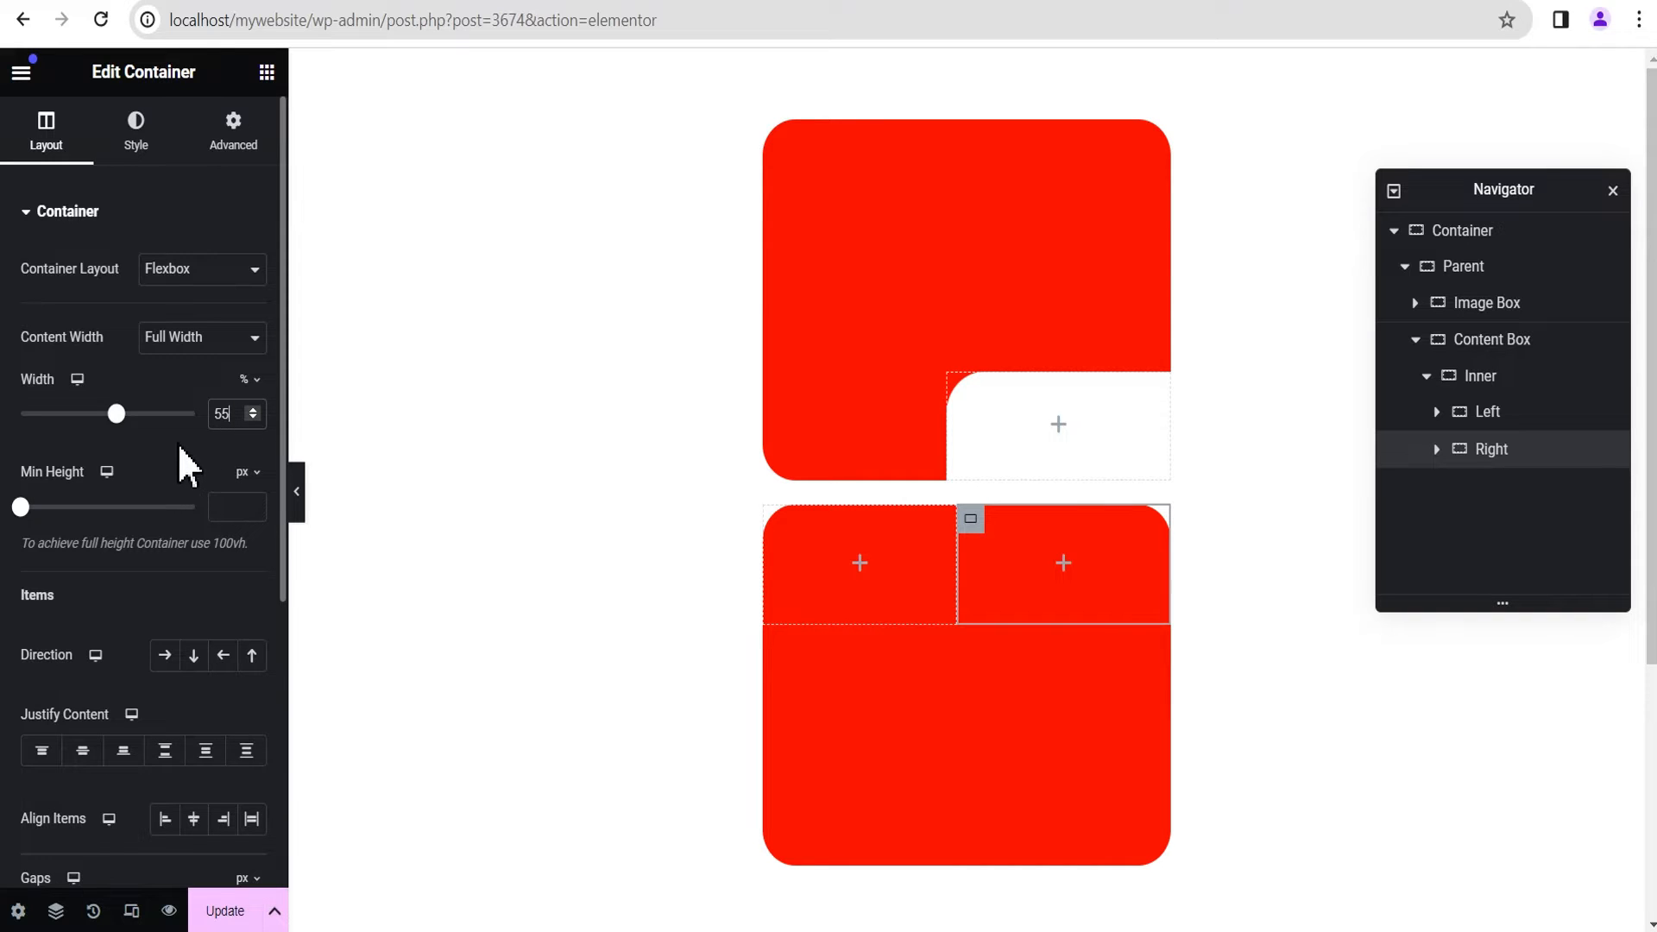
Step: Give the Right container a classic background in red, #FF0000
scroll(178, 443, down, 1)
scroll(173, 431, up, 1)
click(135, 140)
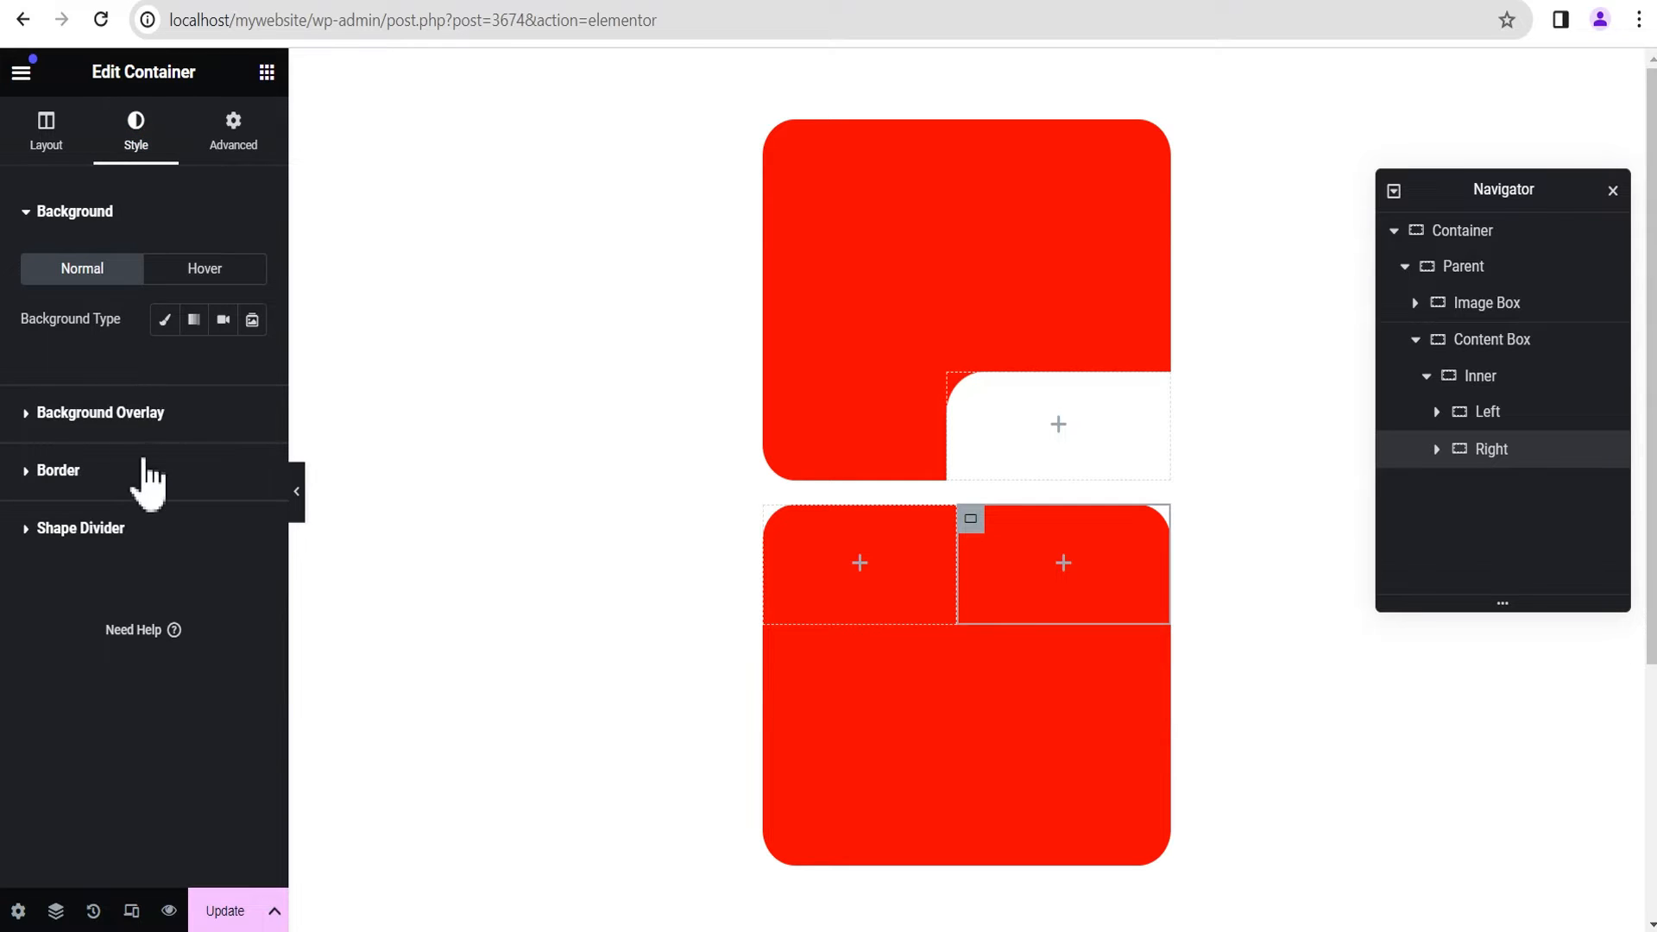
click(164, 321)
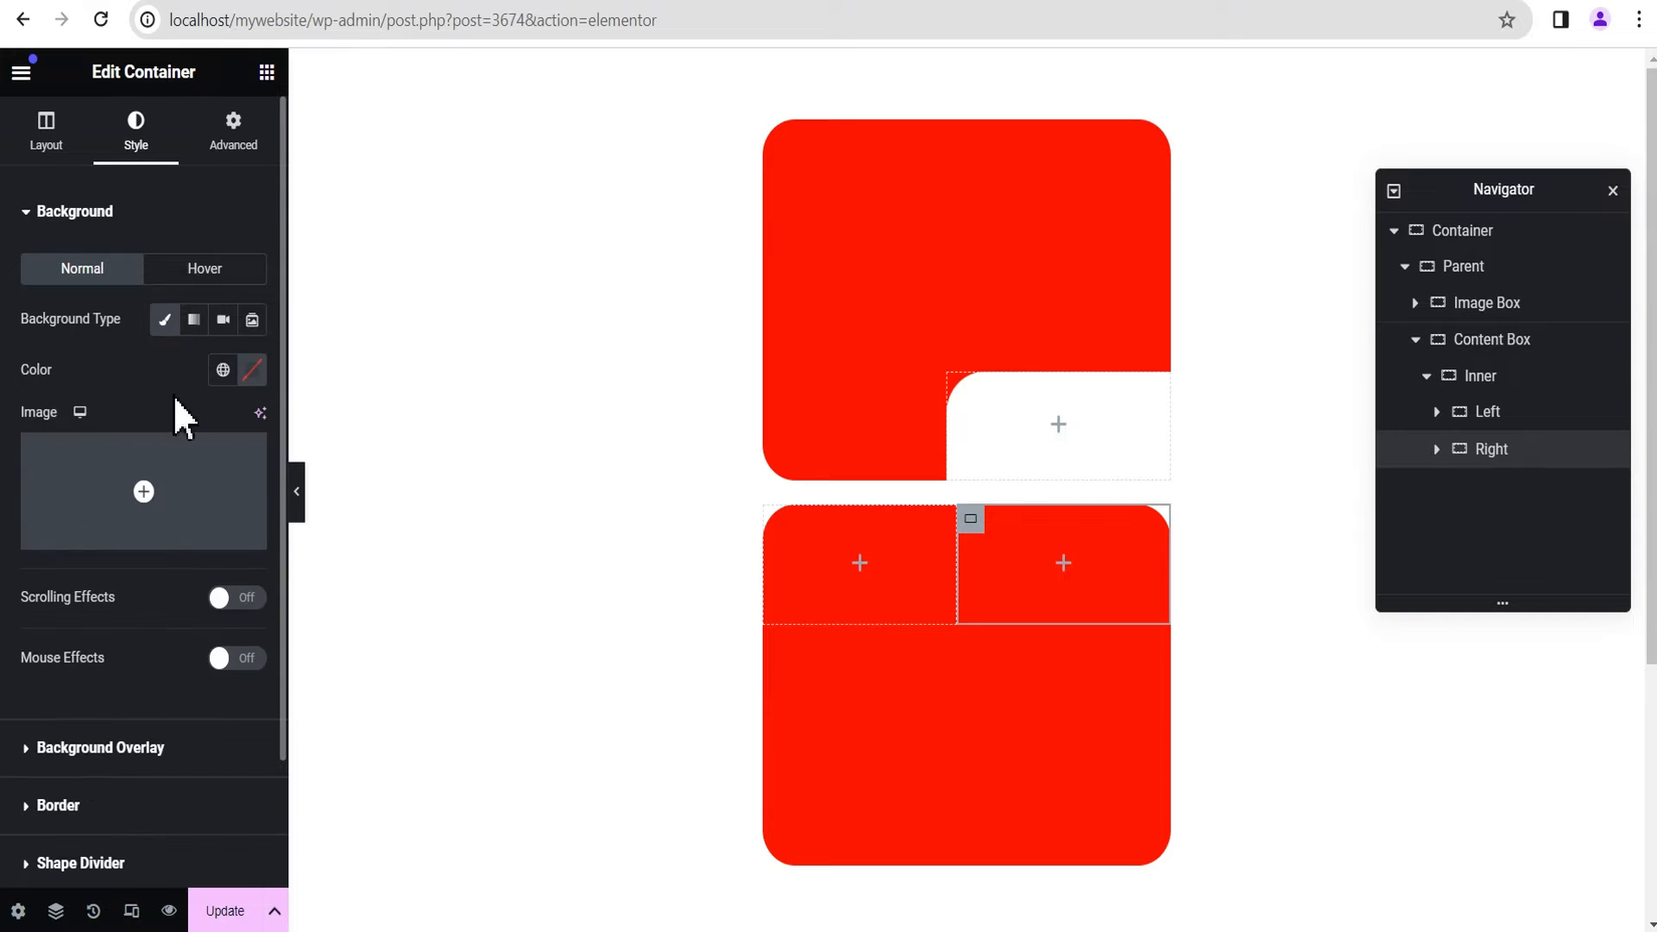
click(251, 370)
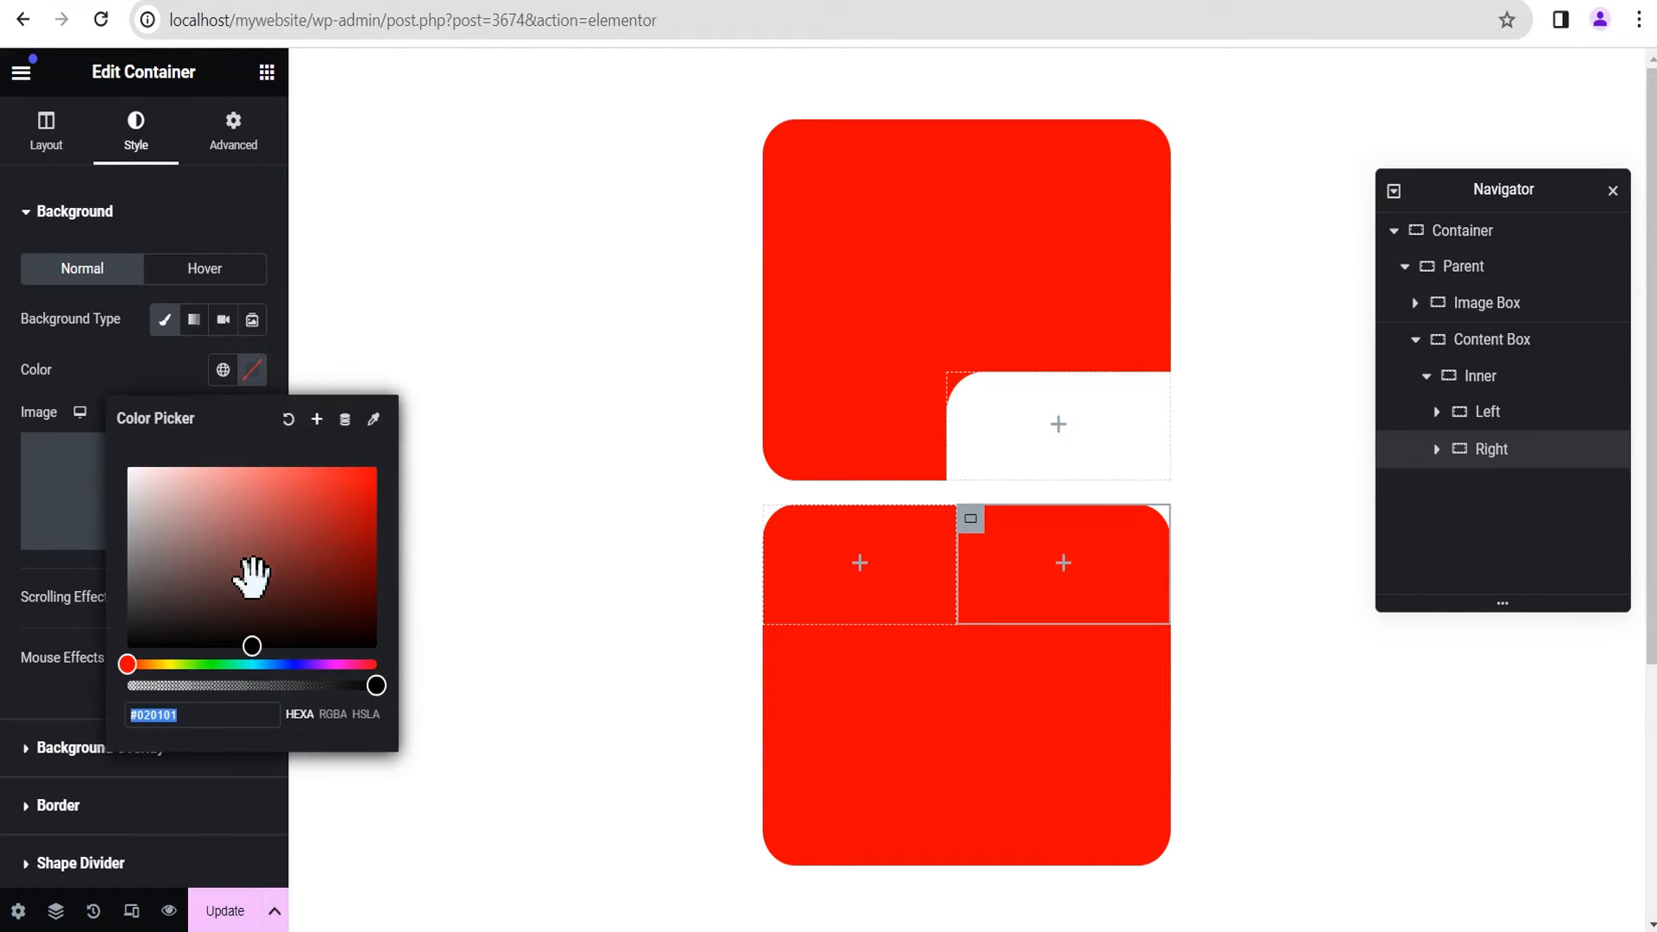
drag(245, 639, 397, 485)
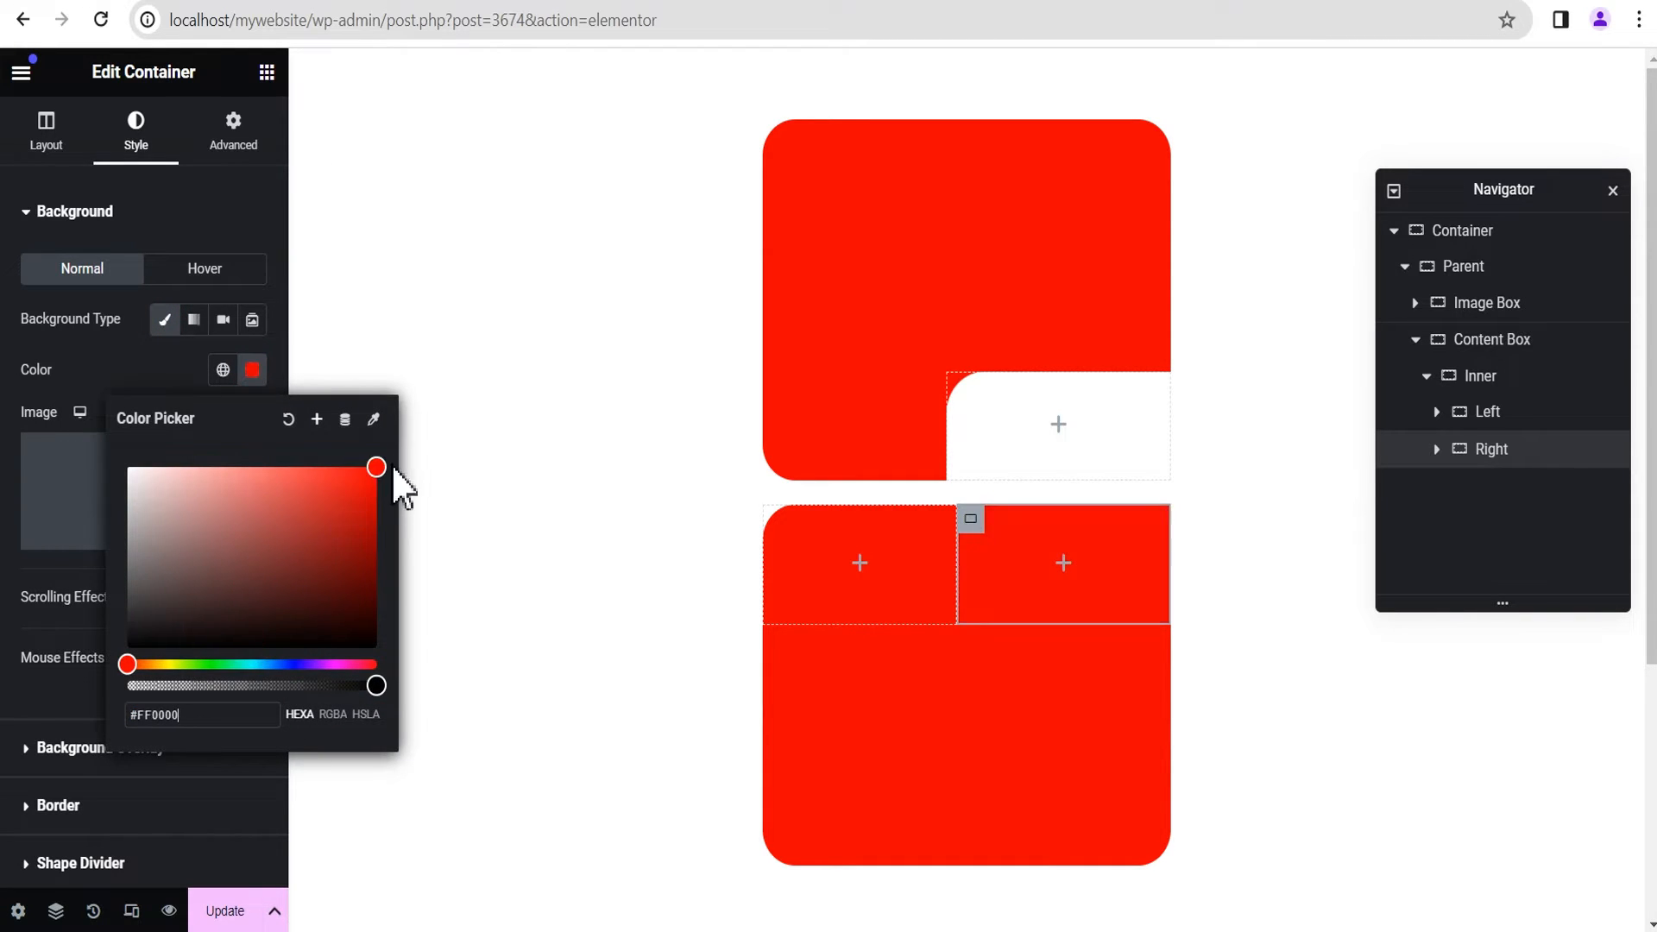
click(133, 359)
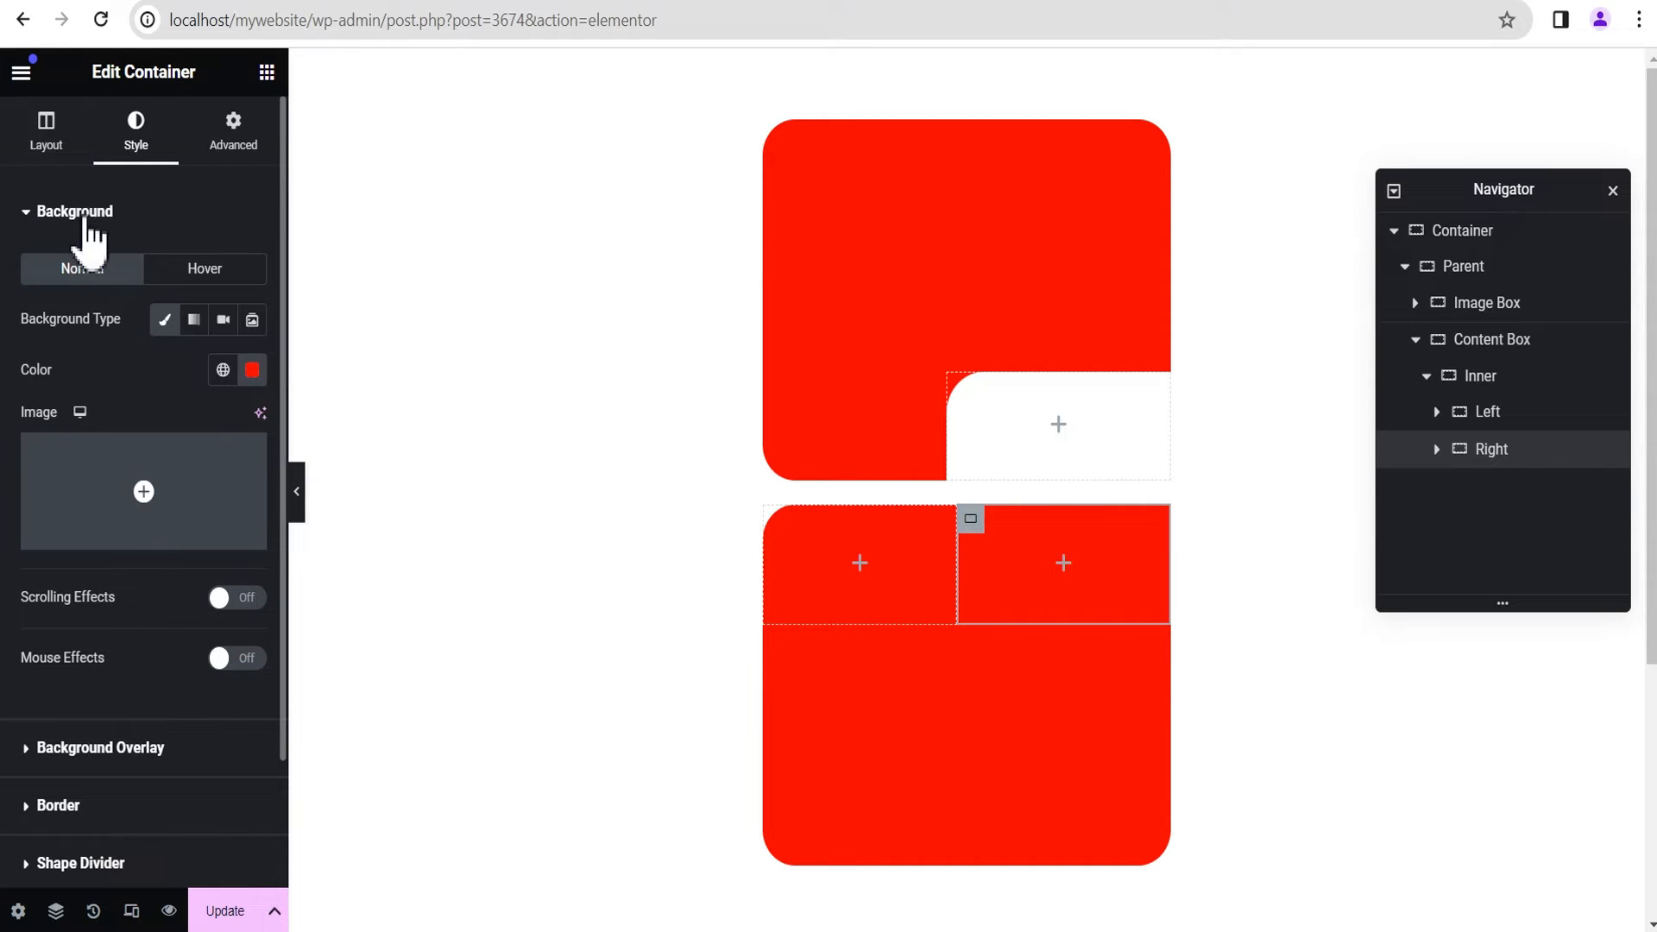
Step: Set both Justify Content and Align Items of the Right container to Center
scroll(99, 431, down, 2)
scroll(103, 500, up, 2)
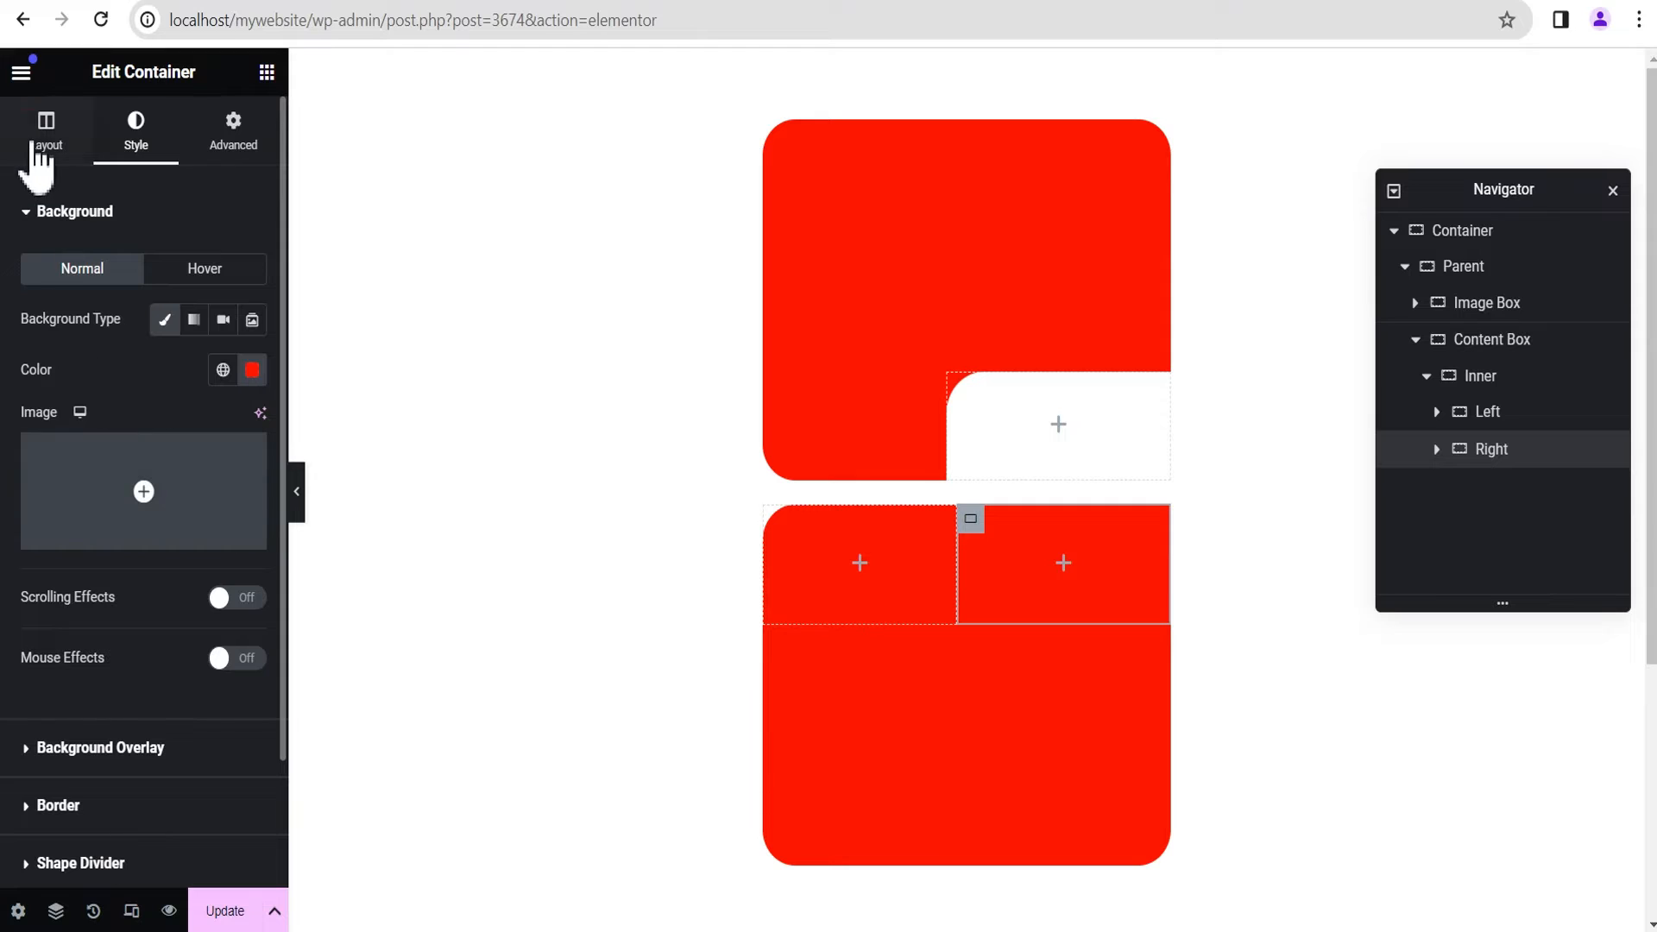
click(39, 138)
scroll(130, 466, down, 4)
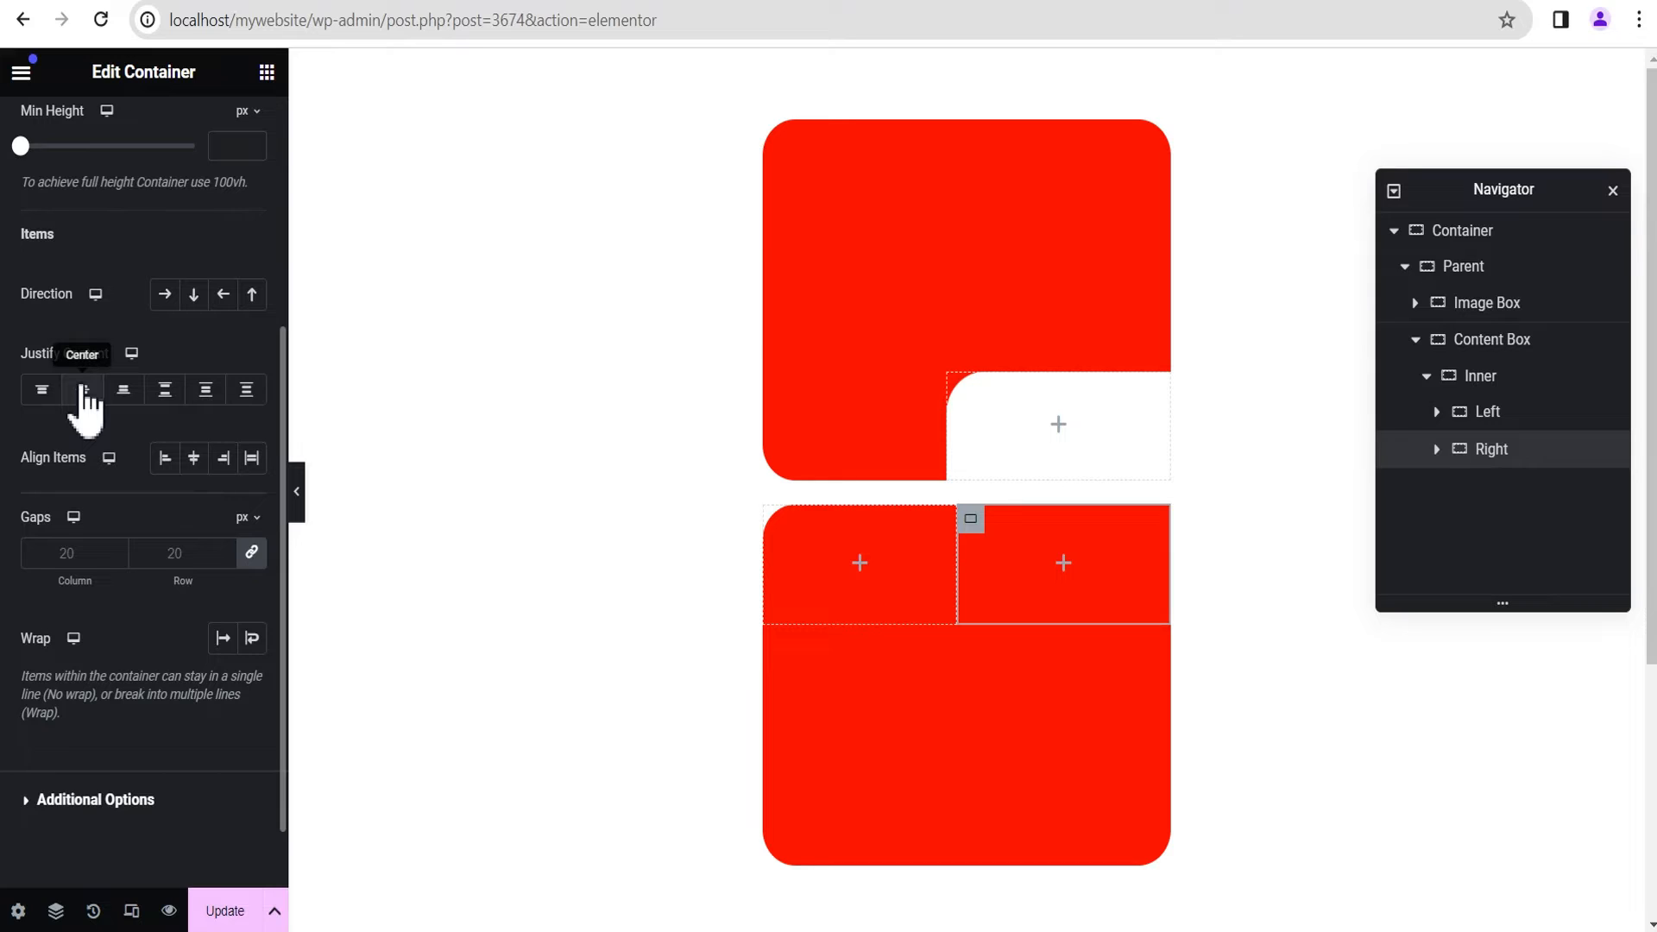
click(83, 389)
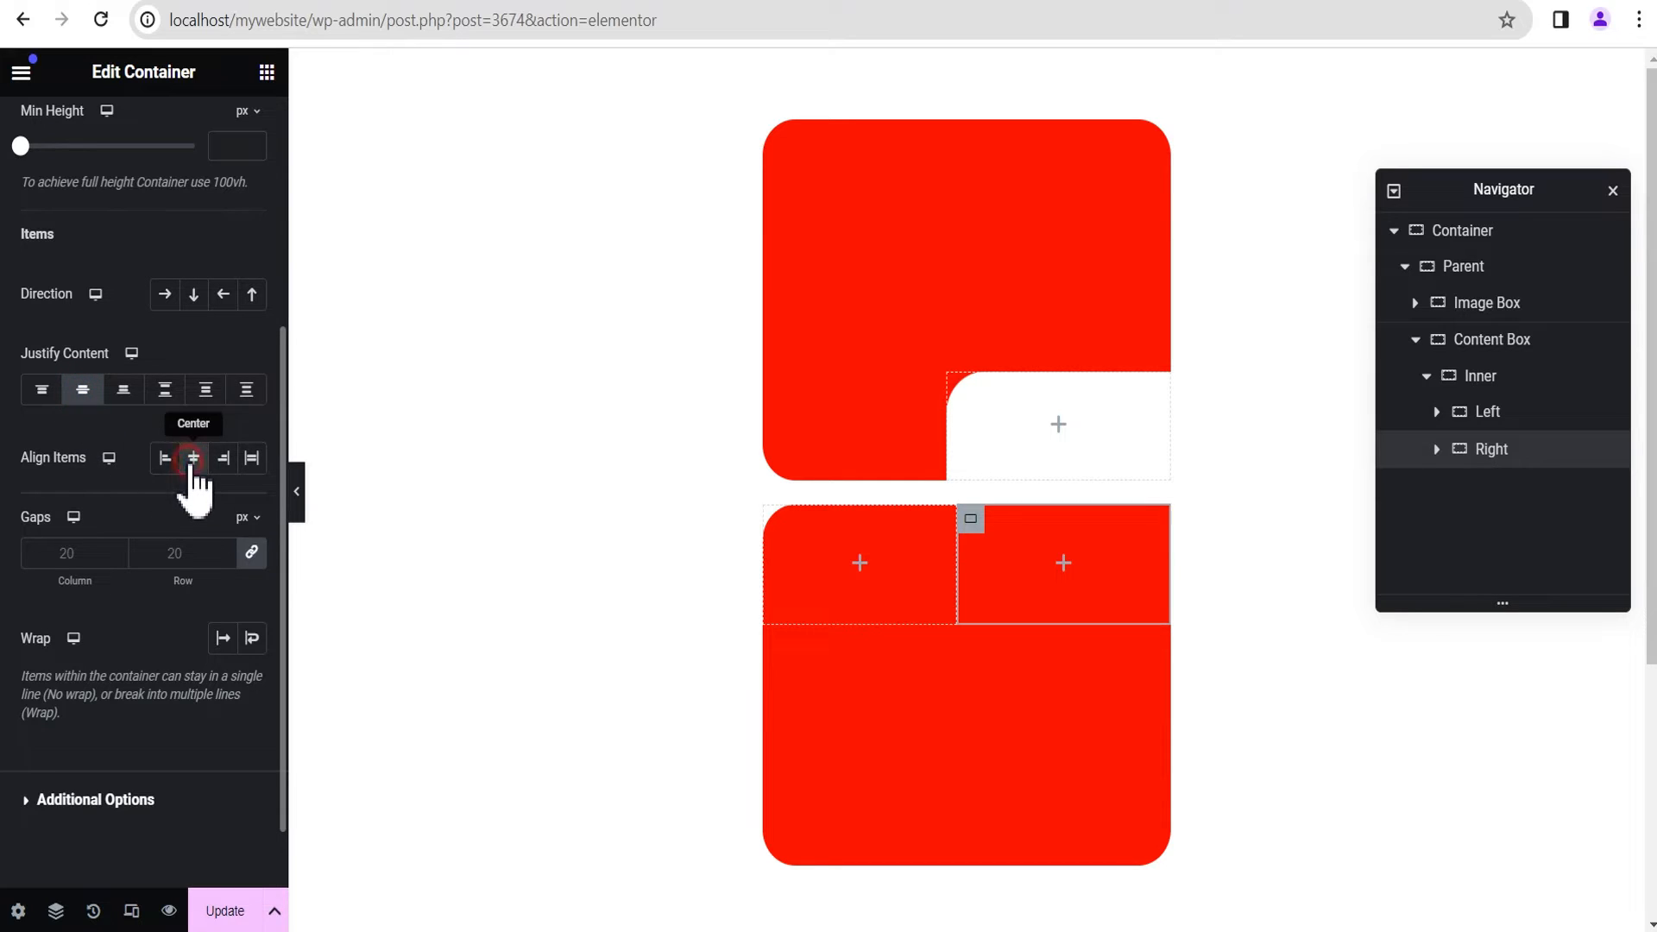
click(194, 458)
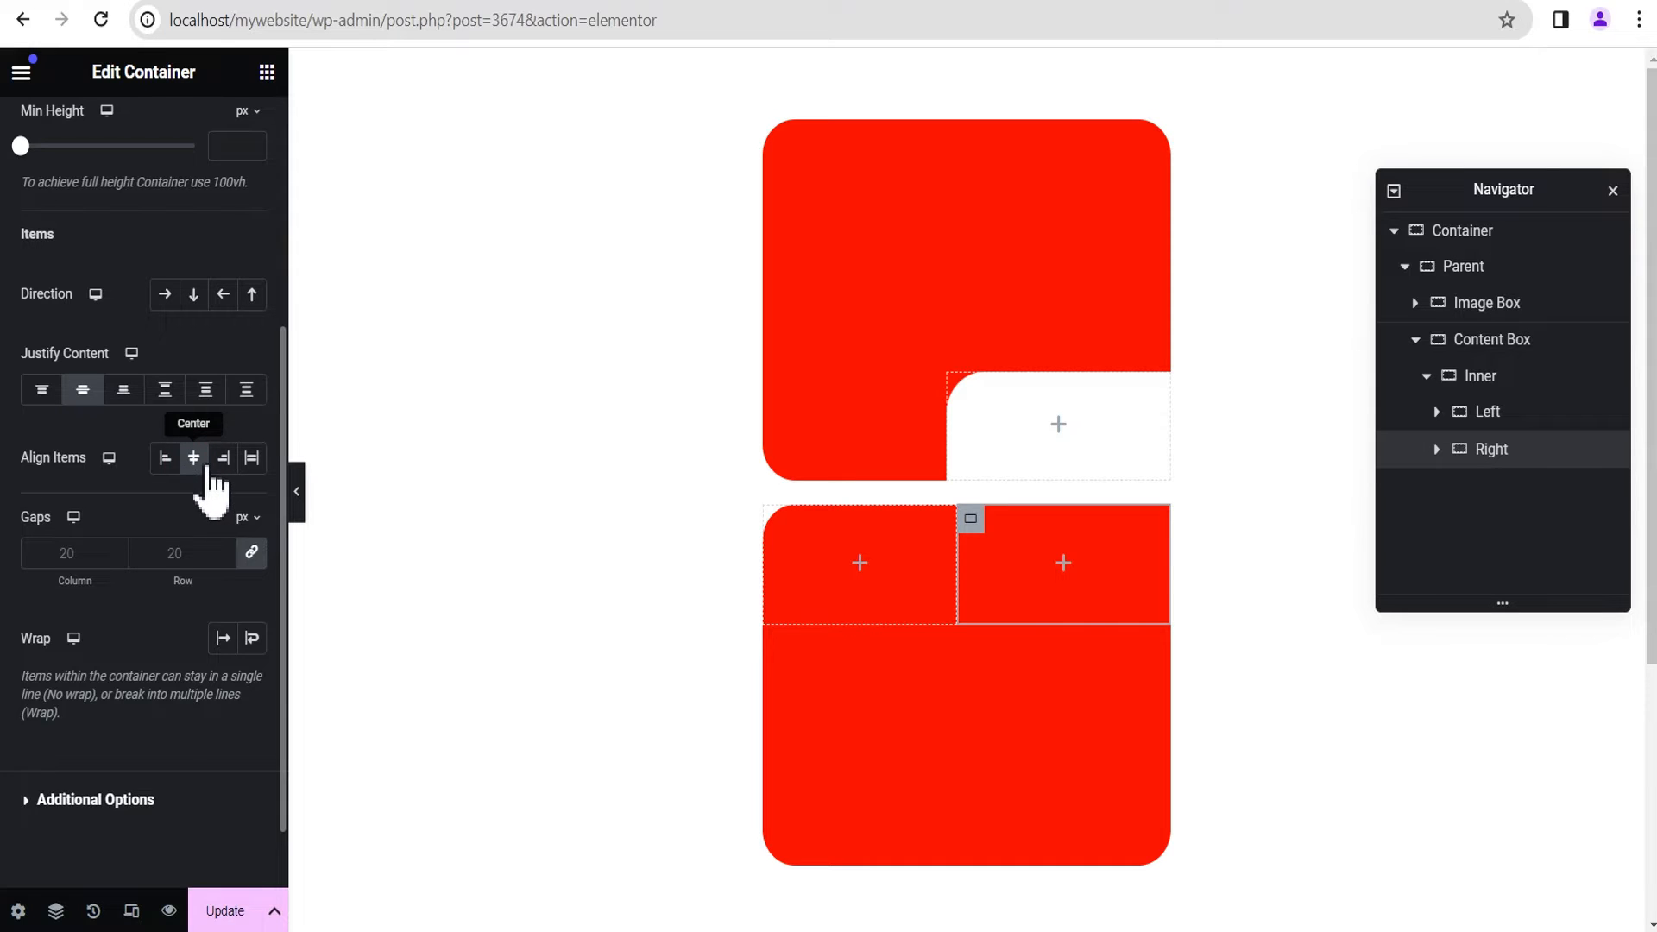
Step: Unlink the Right container's border radius values and set Top and Right to 30 px, leaving Bottom and Left at 0
scroll(207, 479, up, 3)
scroll(213, 479, up, 2)
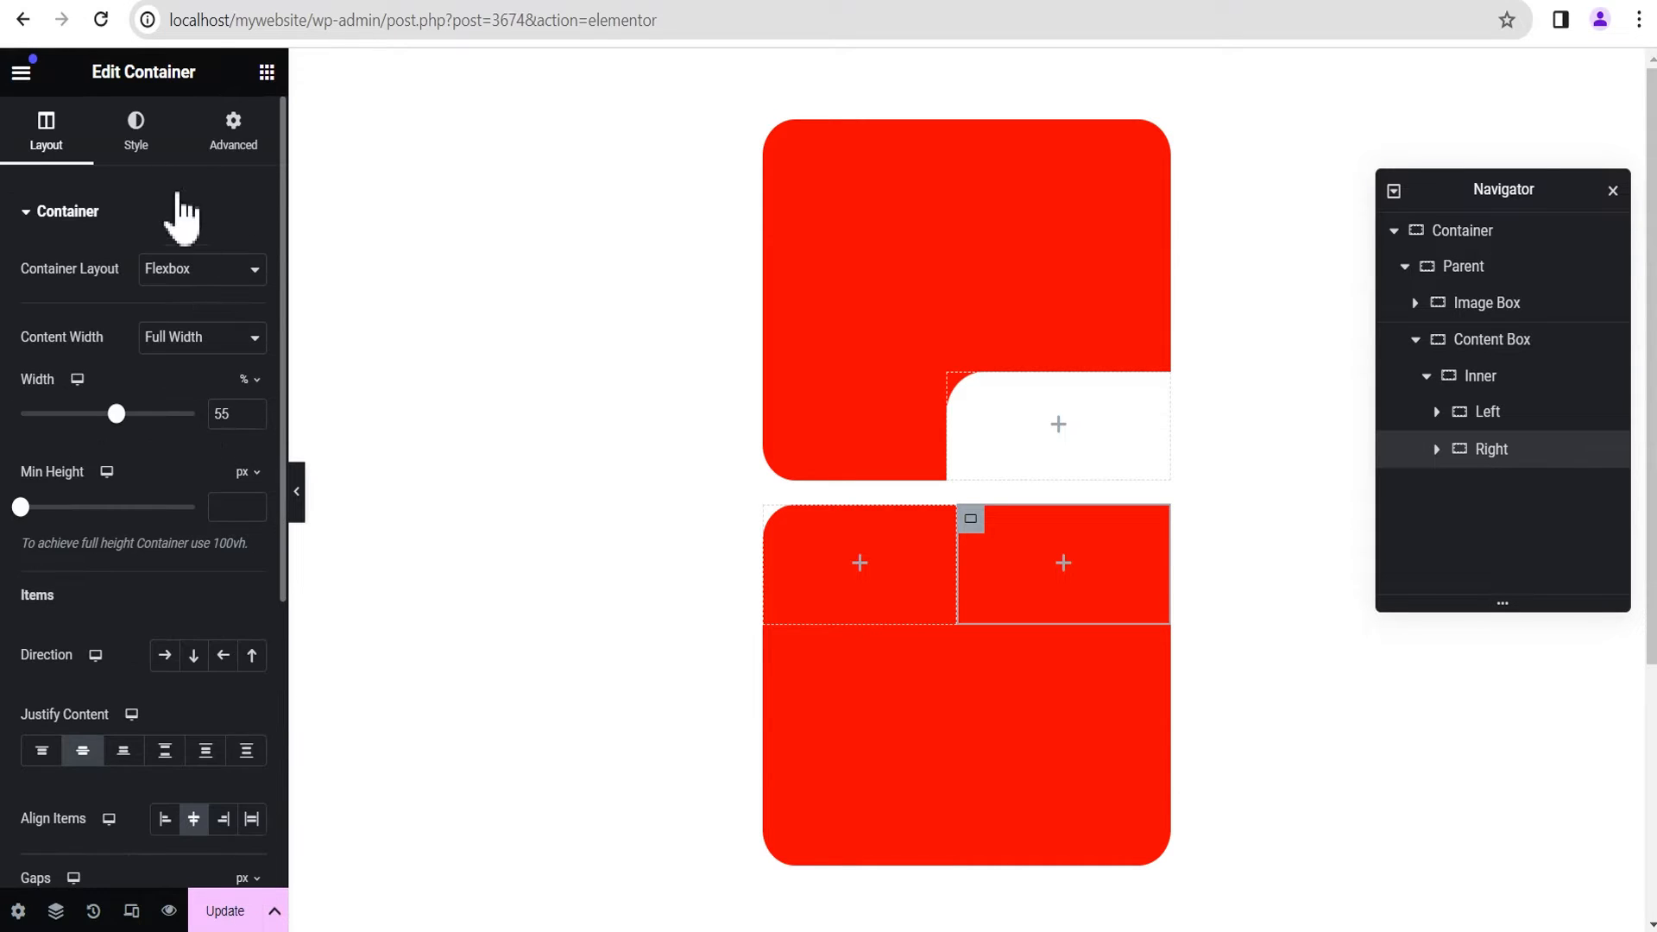
click(136, 138)
scroll(142, 448, down, 2)
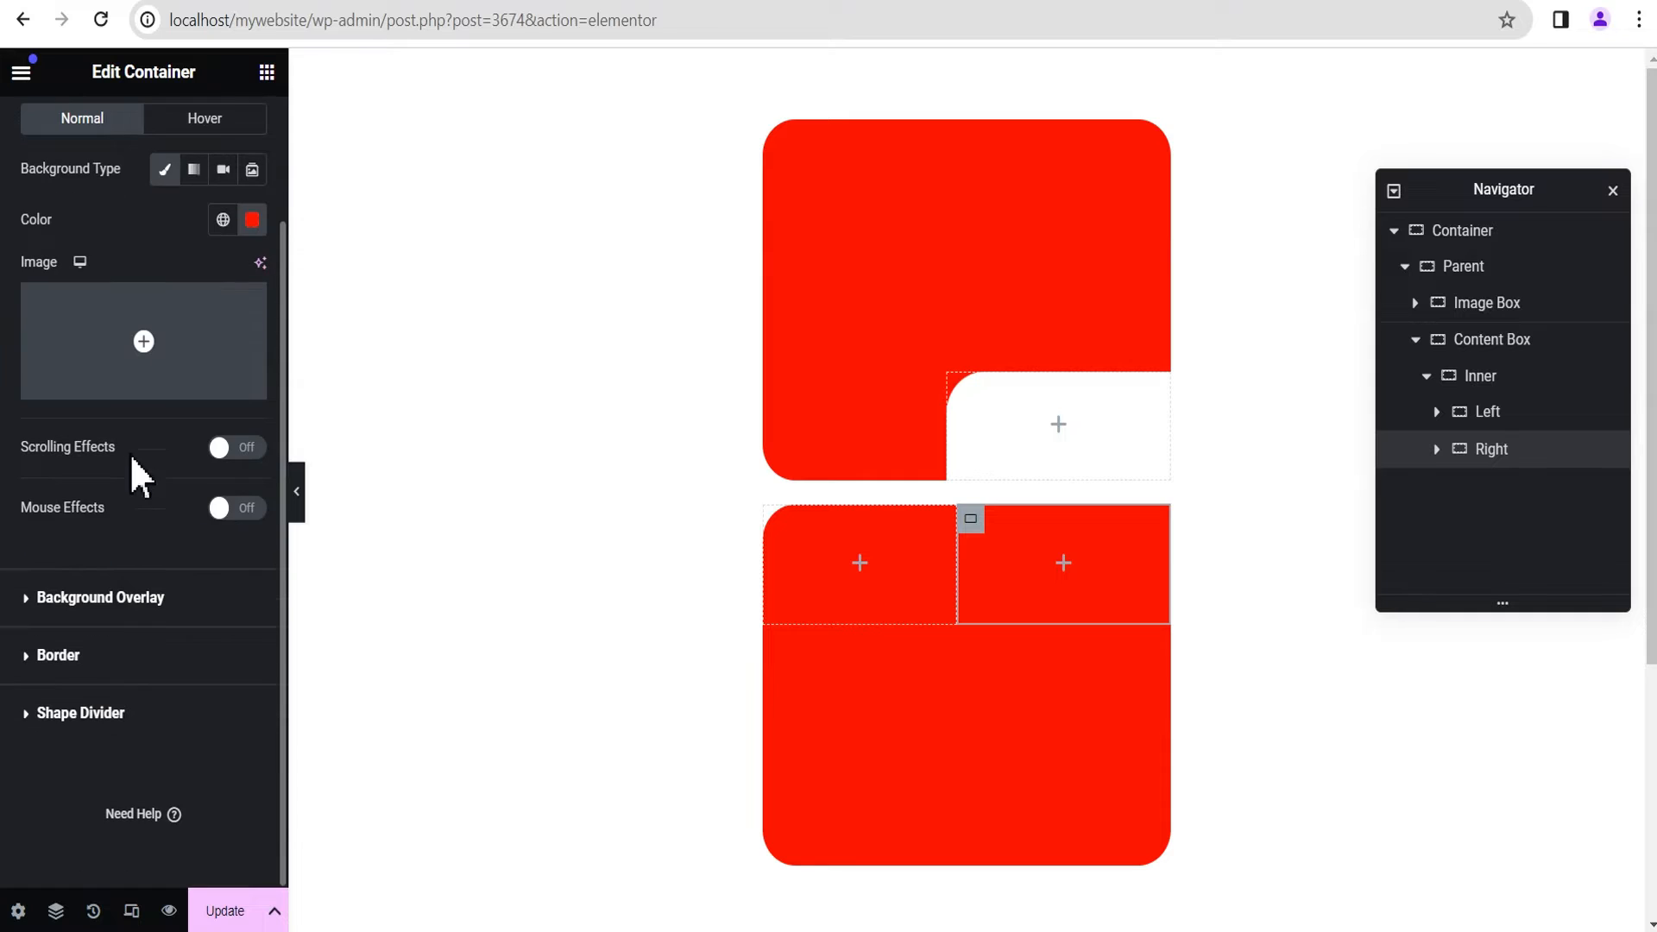
click(90, 649)
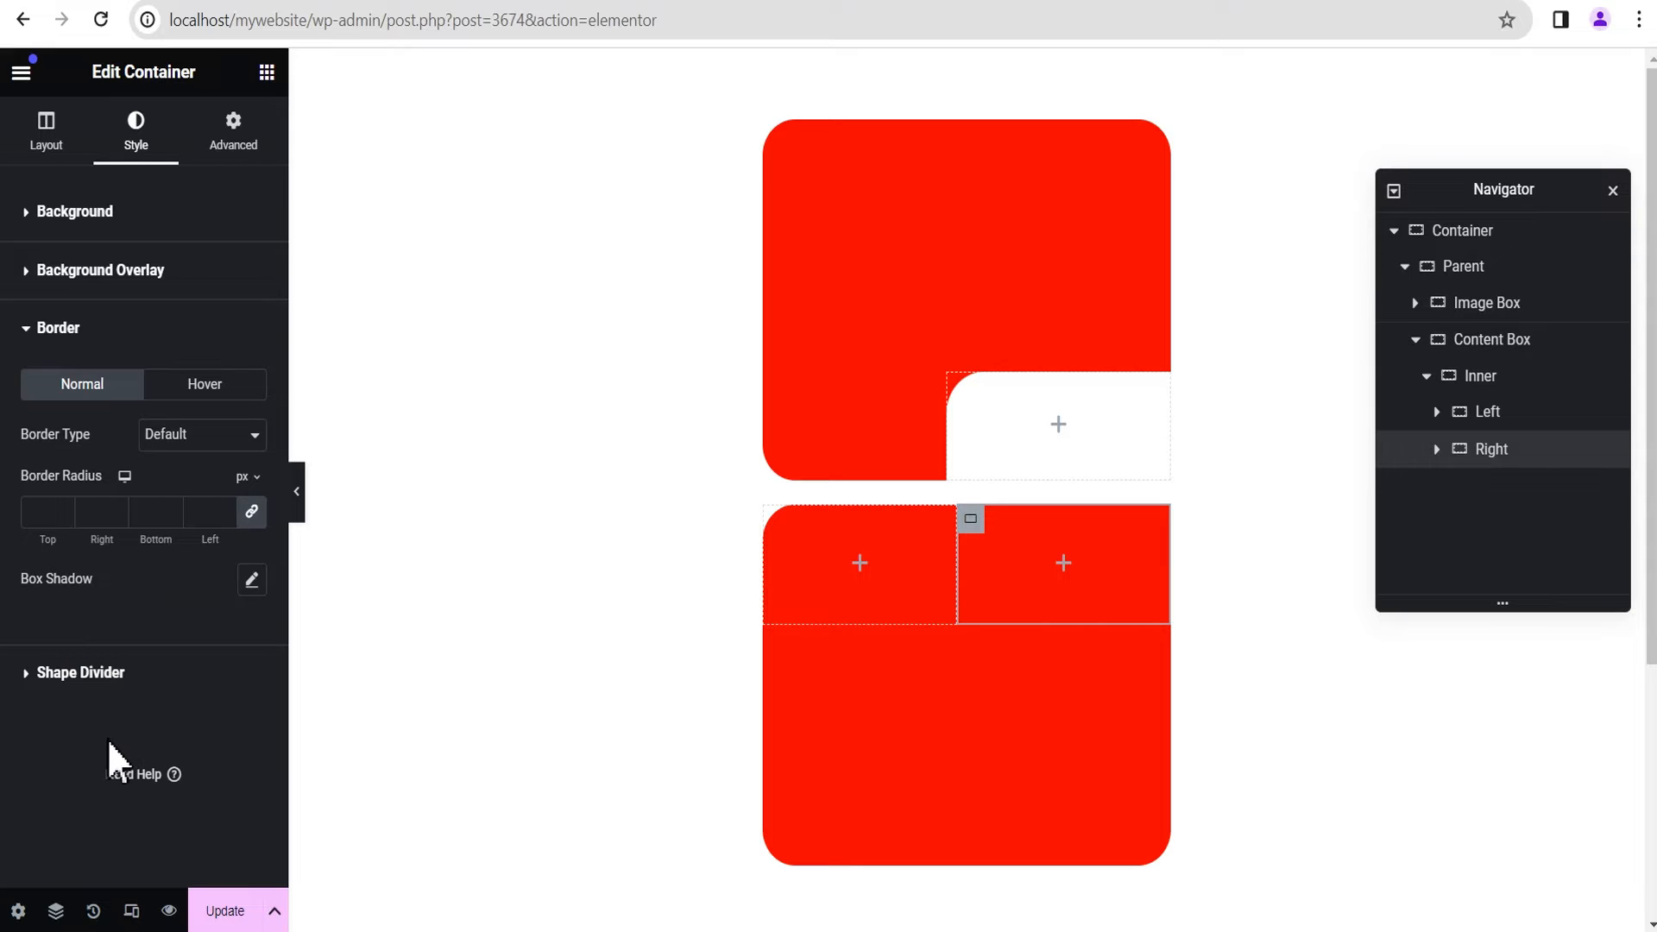
click(254, 518)
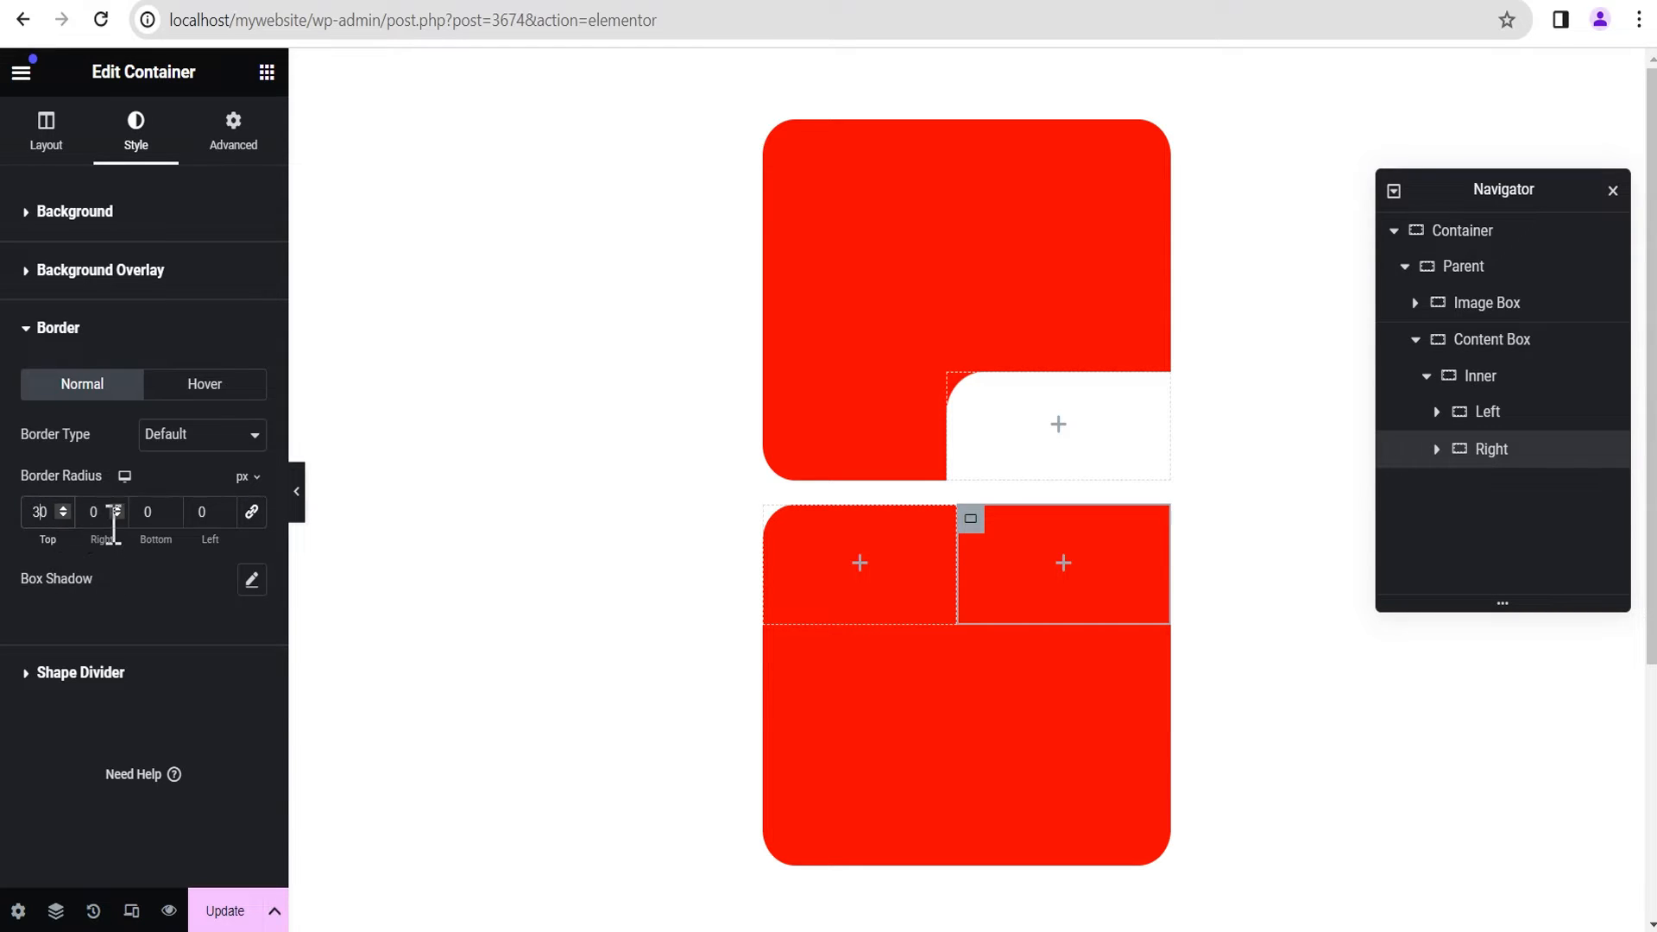
click(90, 512)
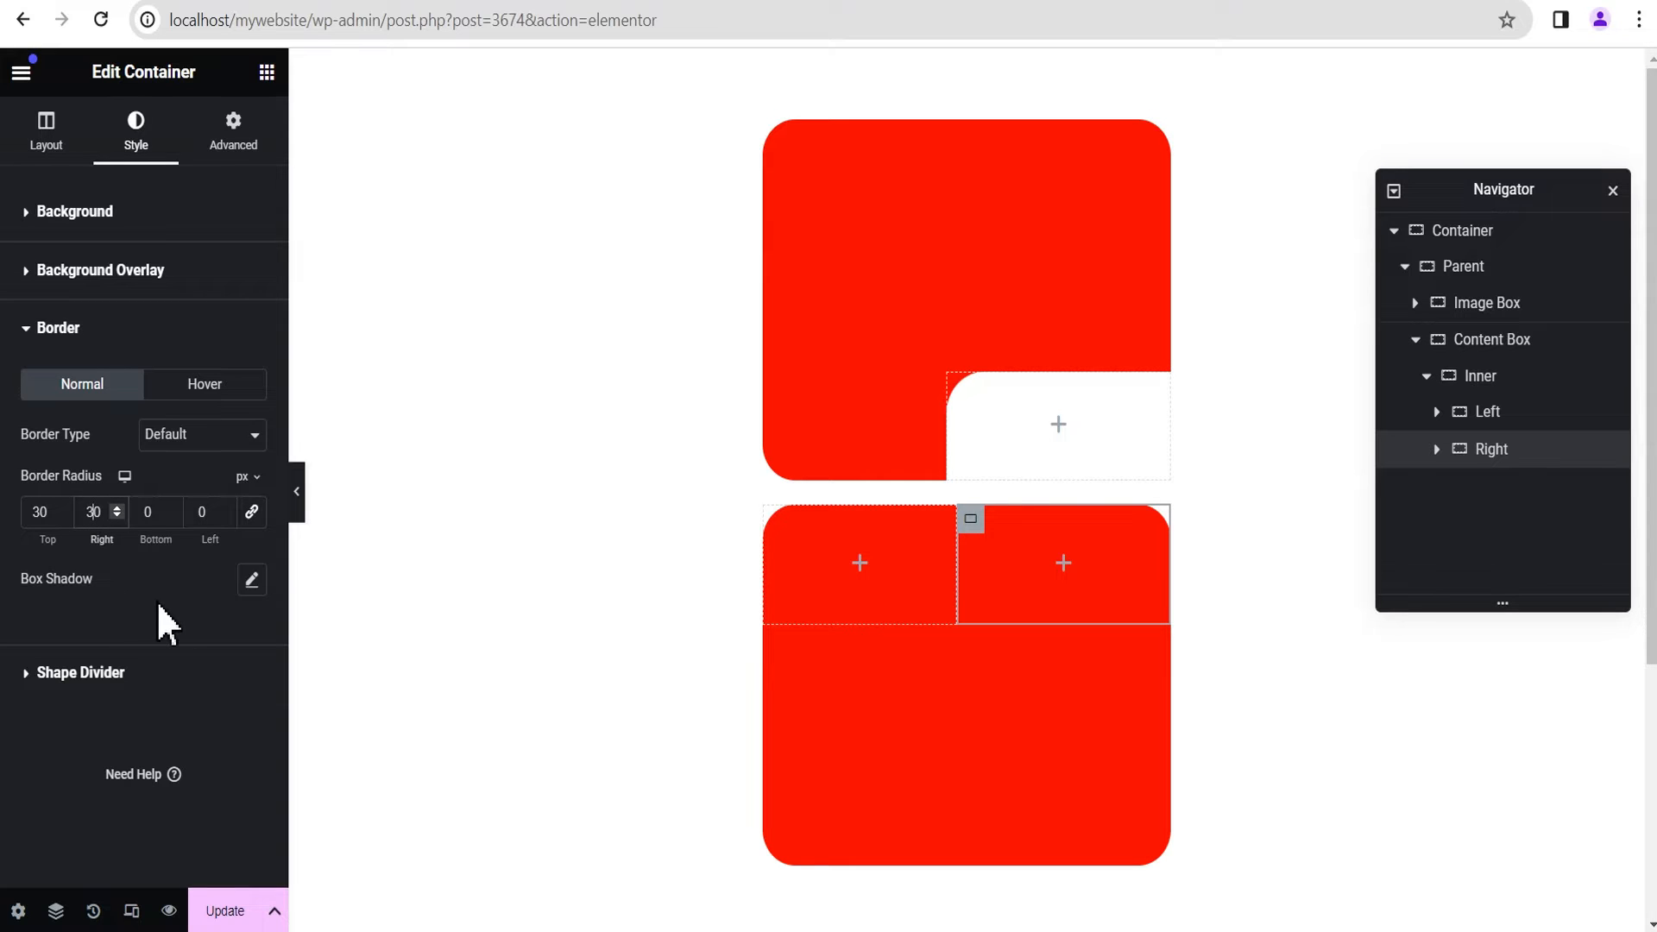
Step: Give the Left container a classic background in white
click(1518, 412)
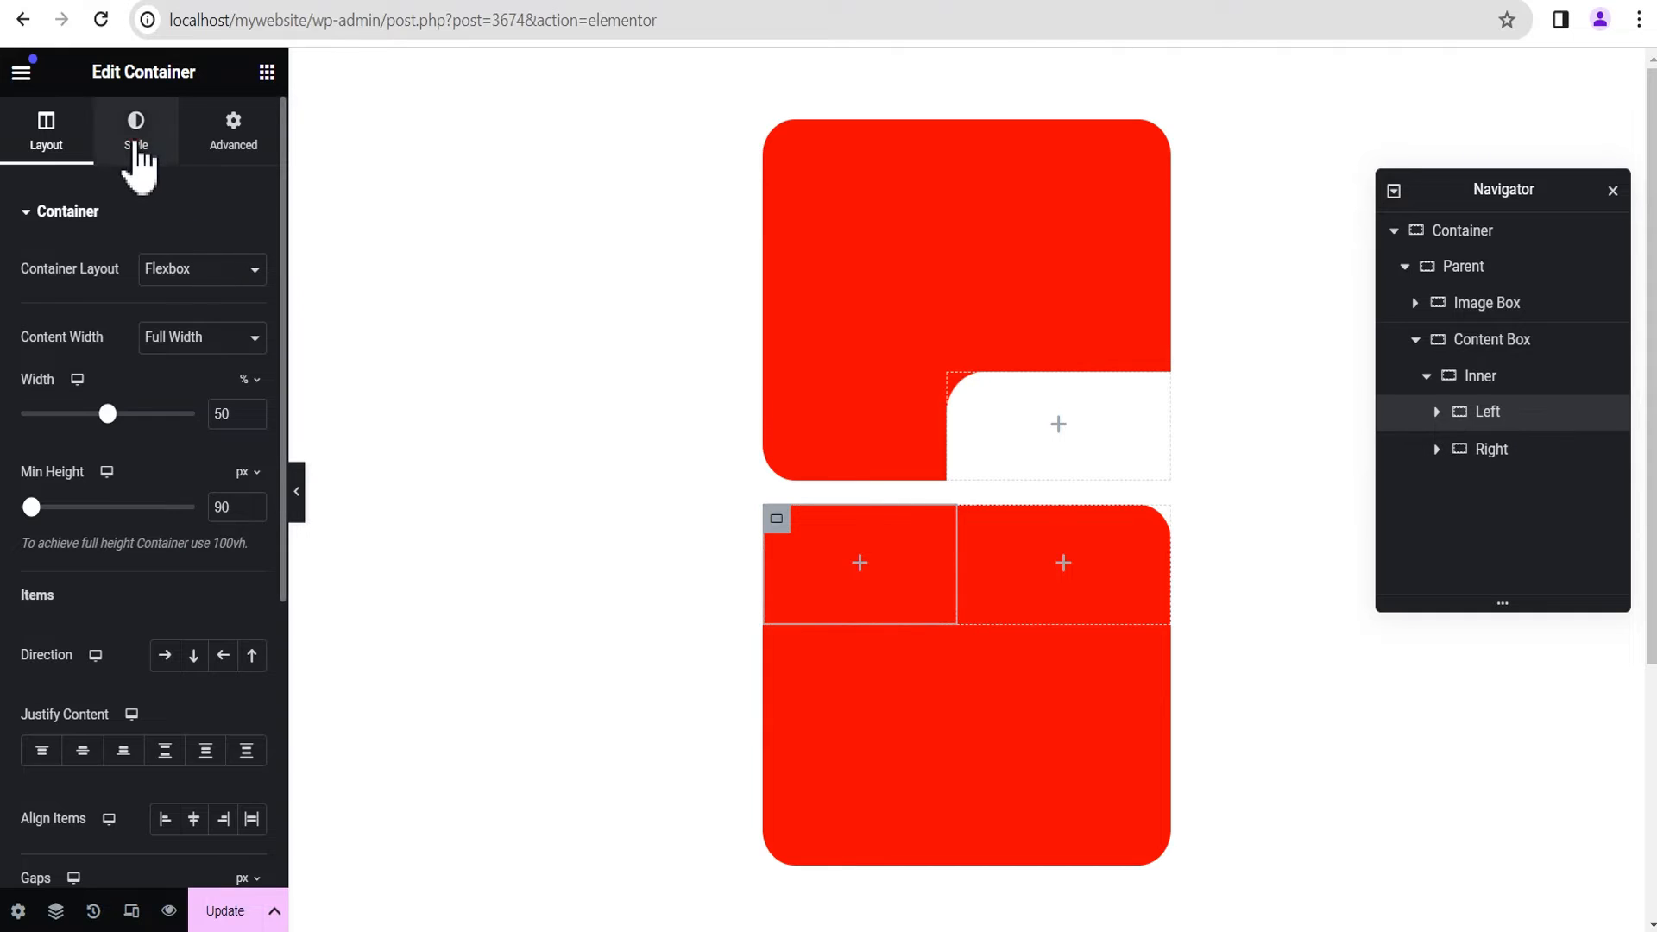
click(137, 143)
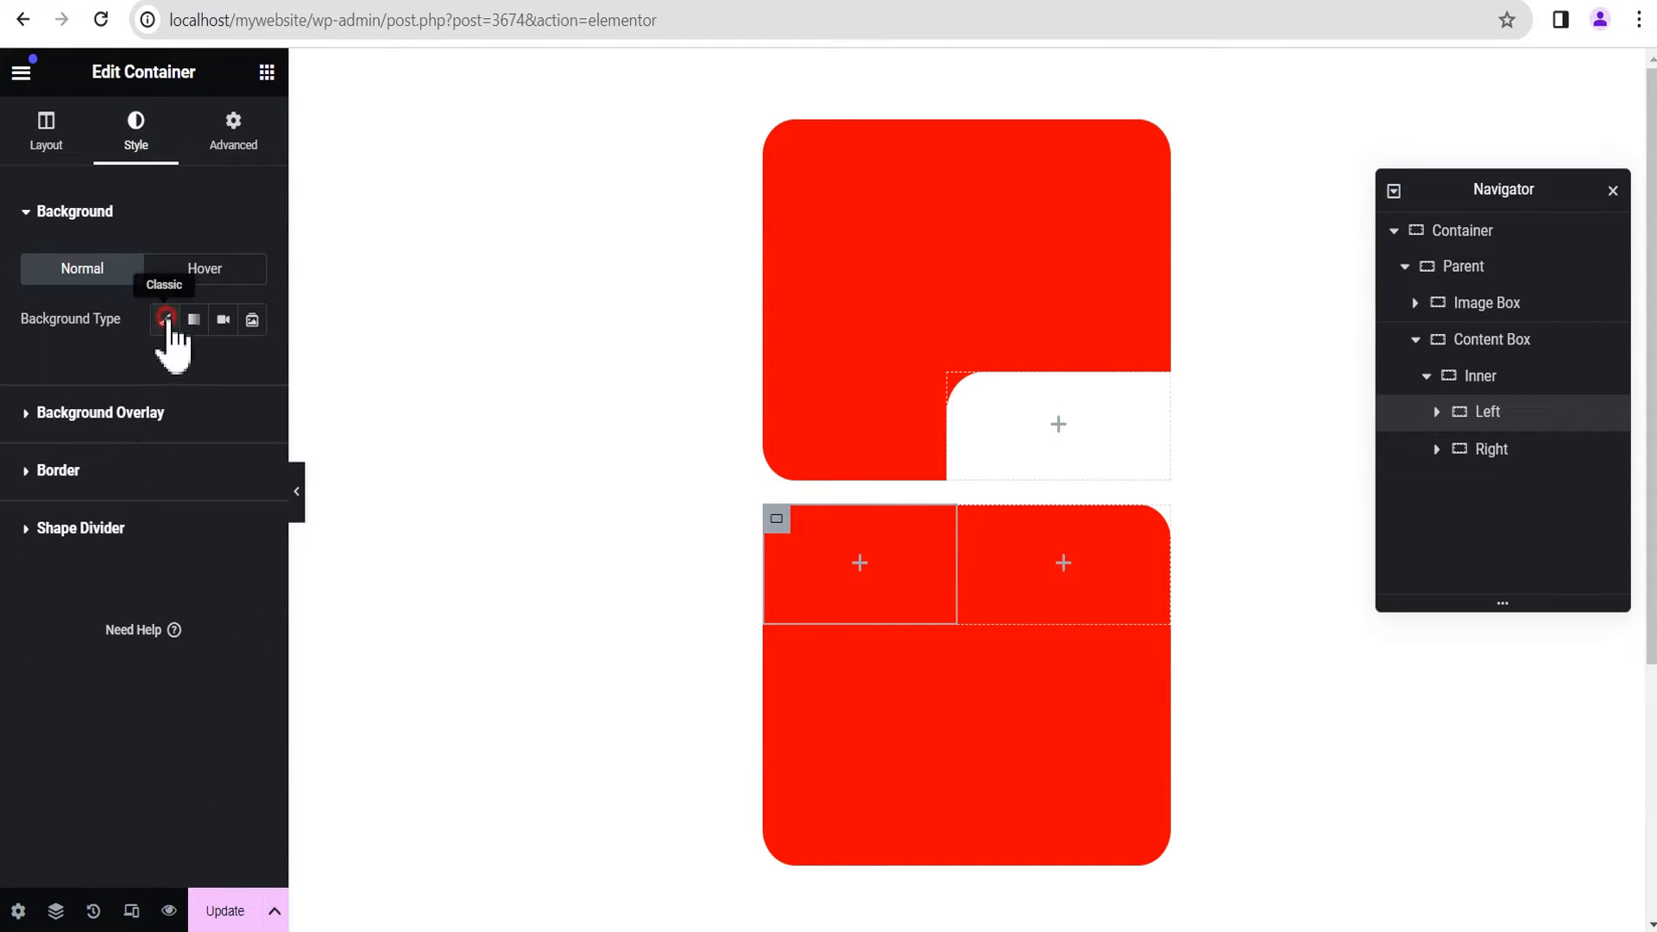
click(164, 320)
click(252, 370)
drag(251, 646, 103, 483)
click(122, 371)
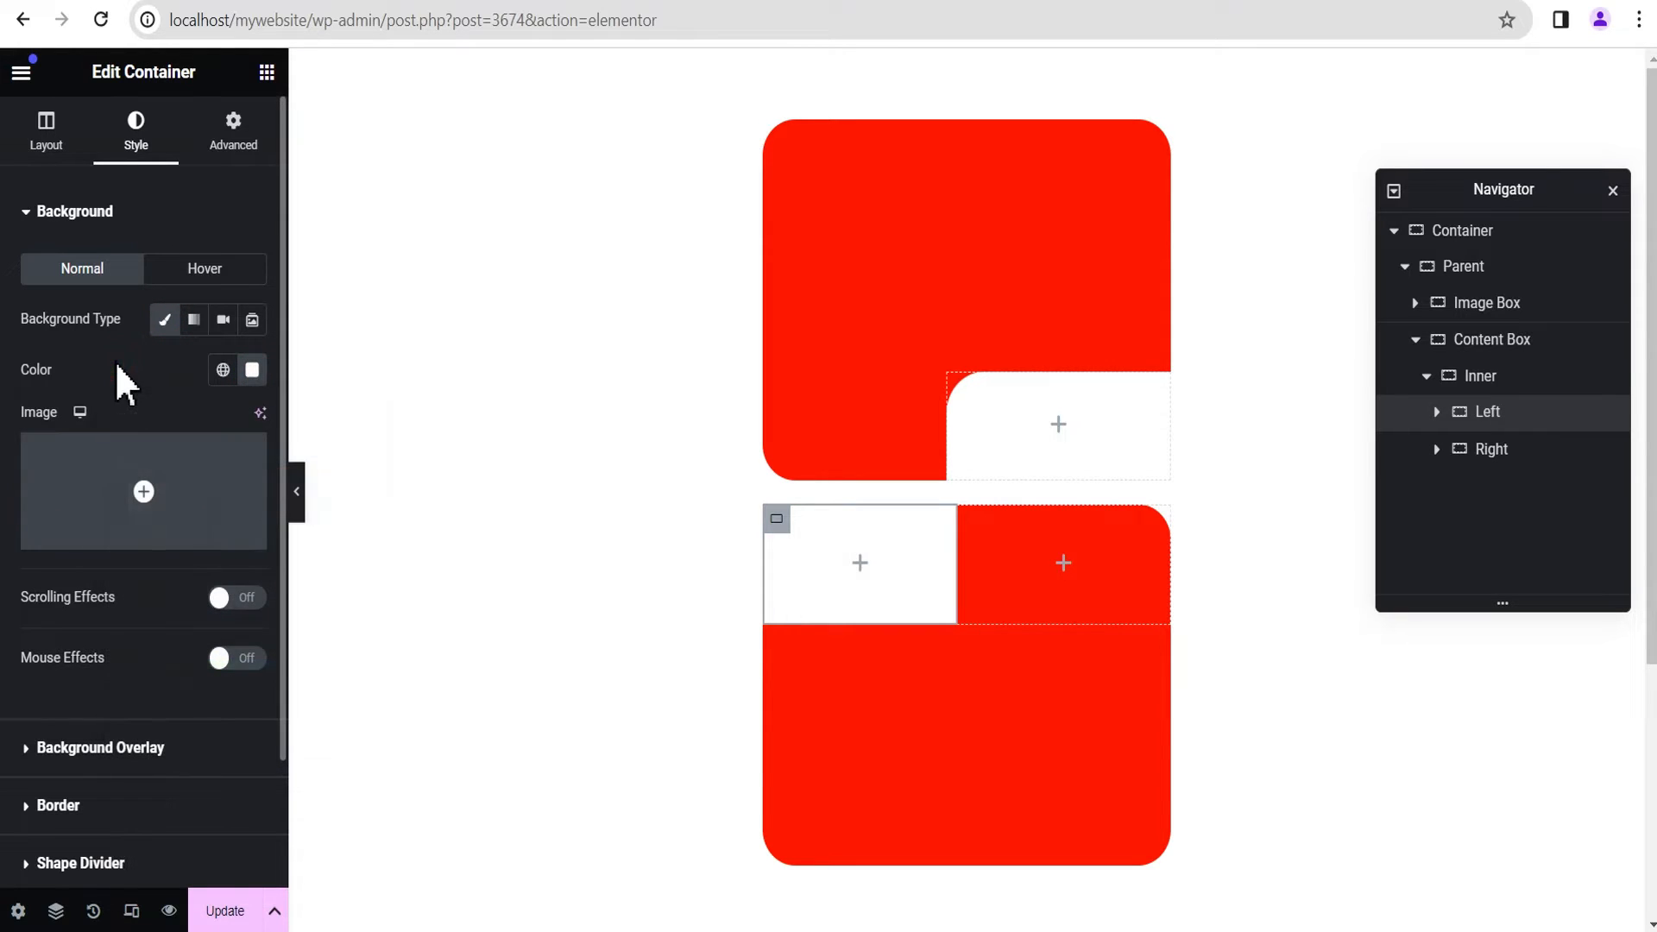
Step: Unlink the Left container's border radius values and set only the Bottom value to 20 px
scroll(129, 628, down, 2)
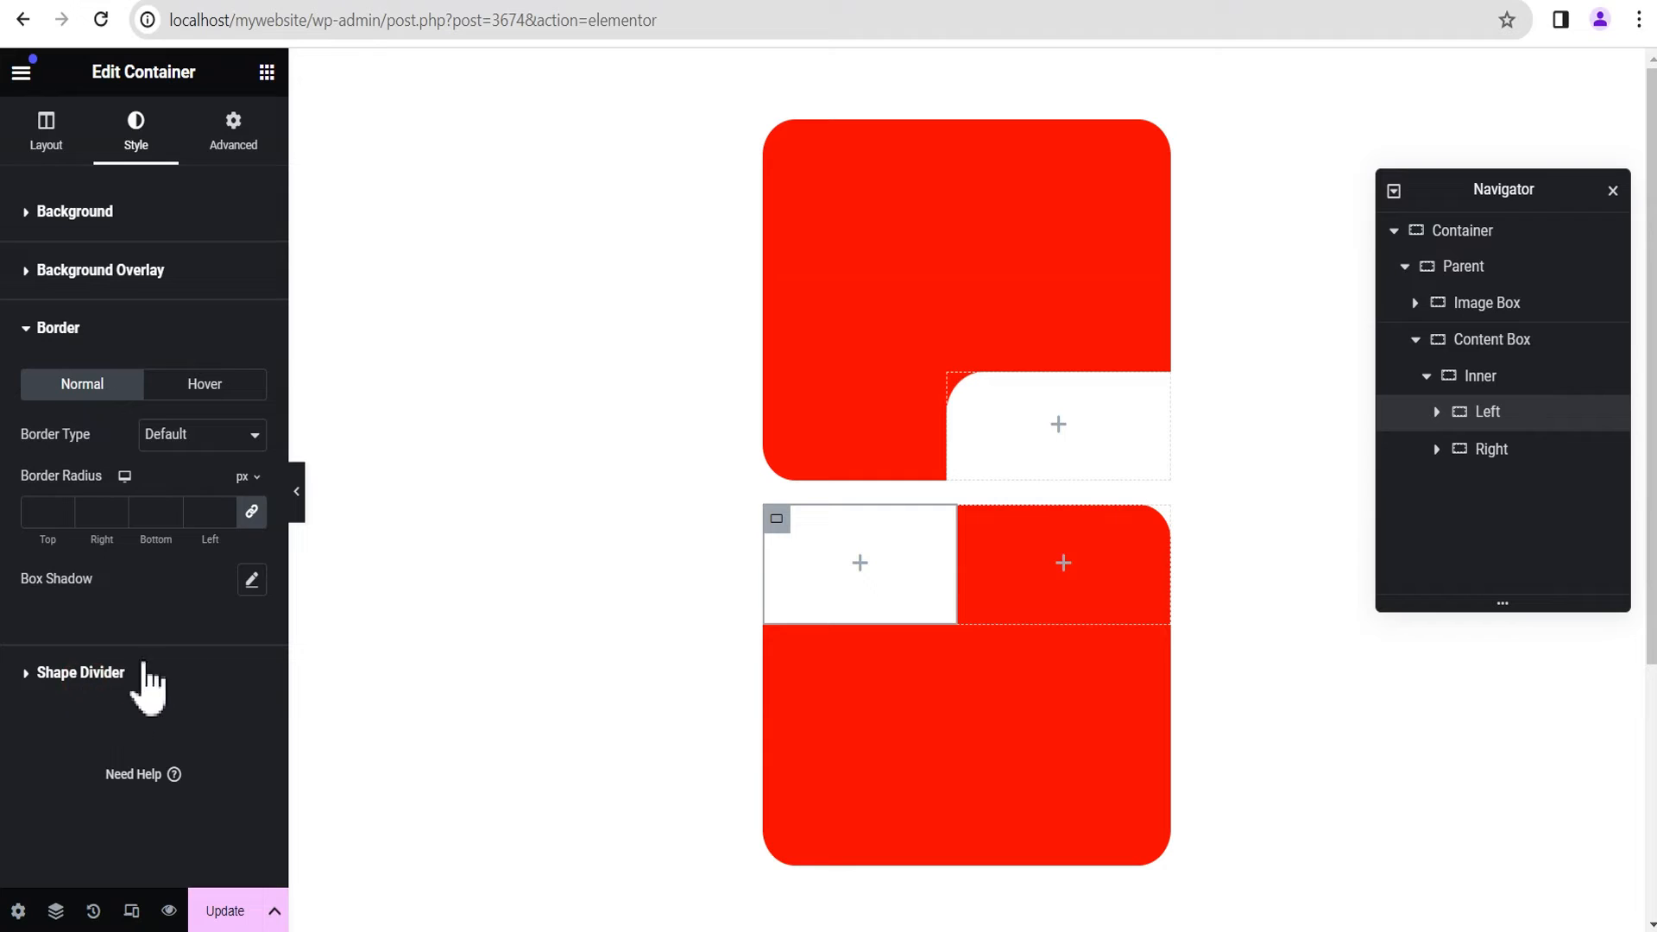
click(251, 514)
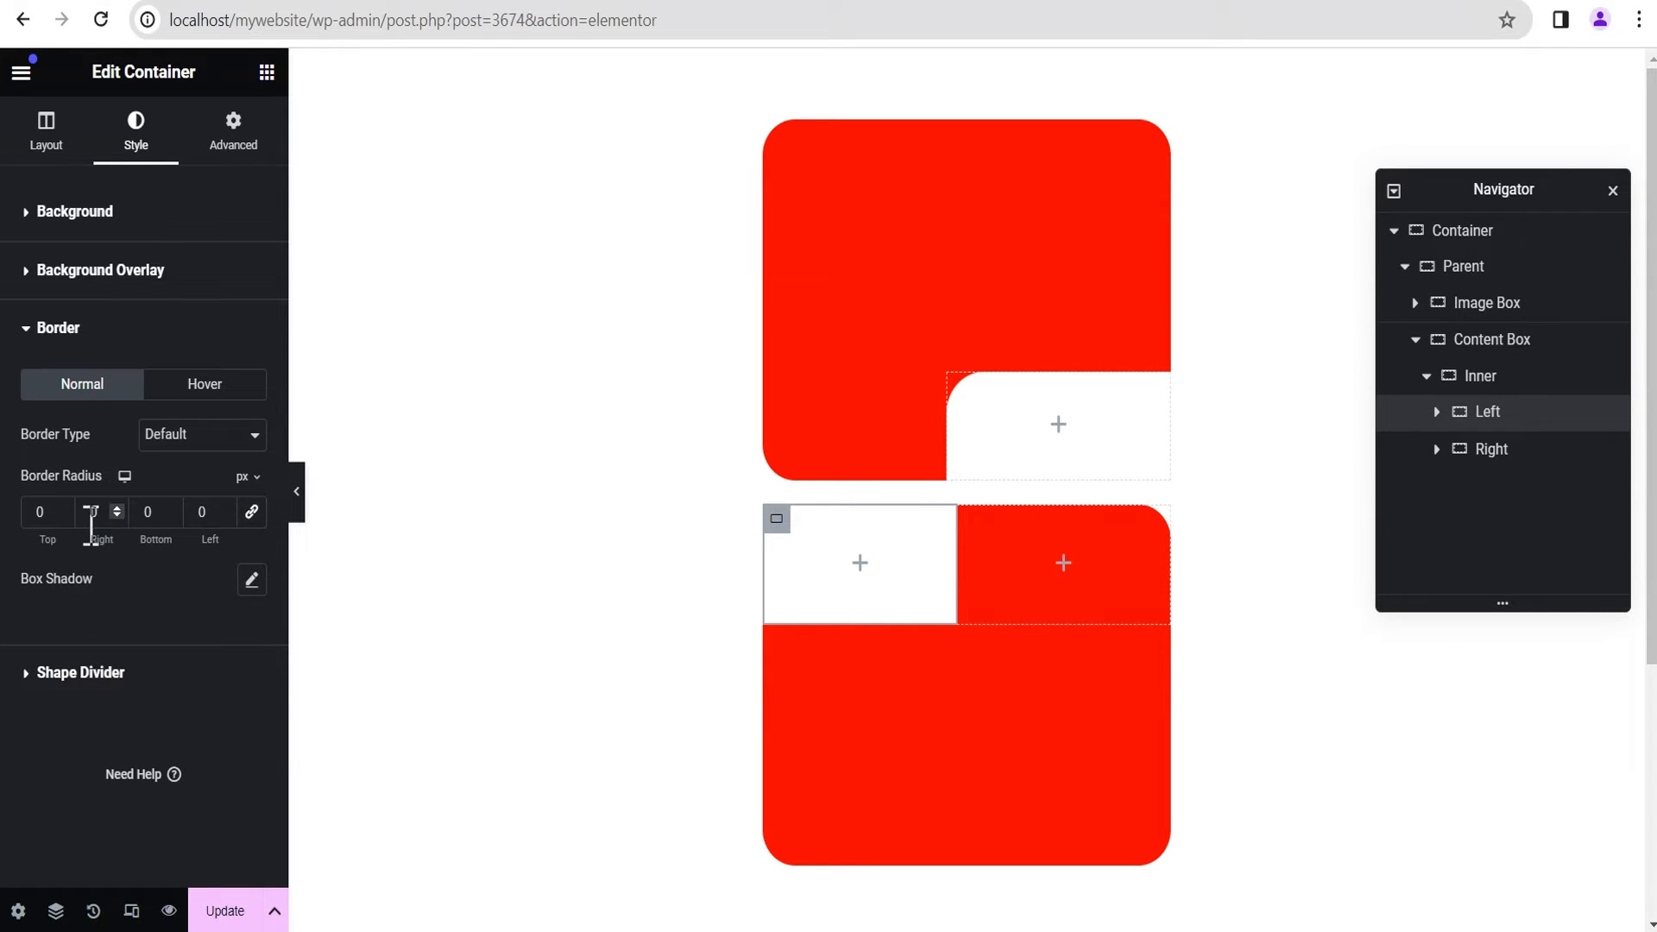
click(144, 512)
text(2)
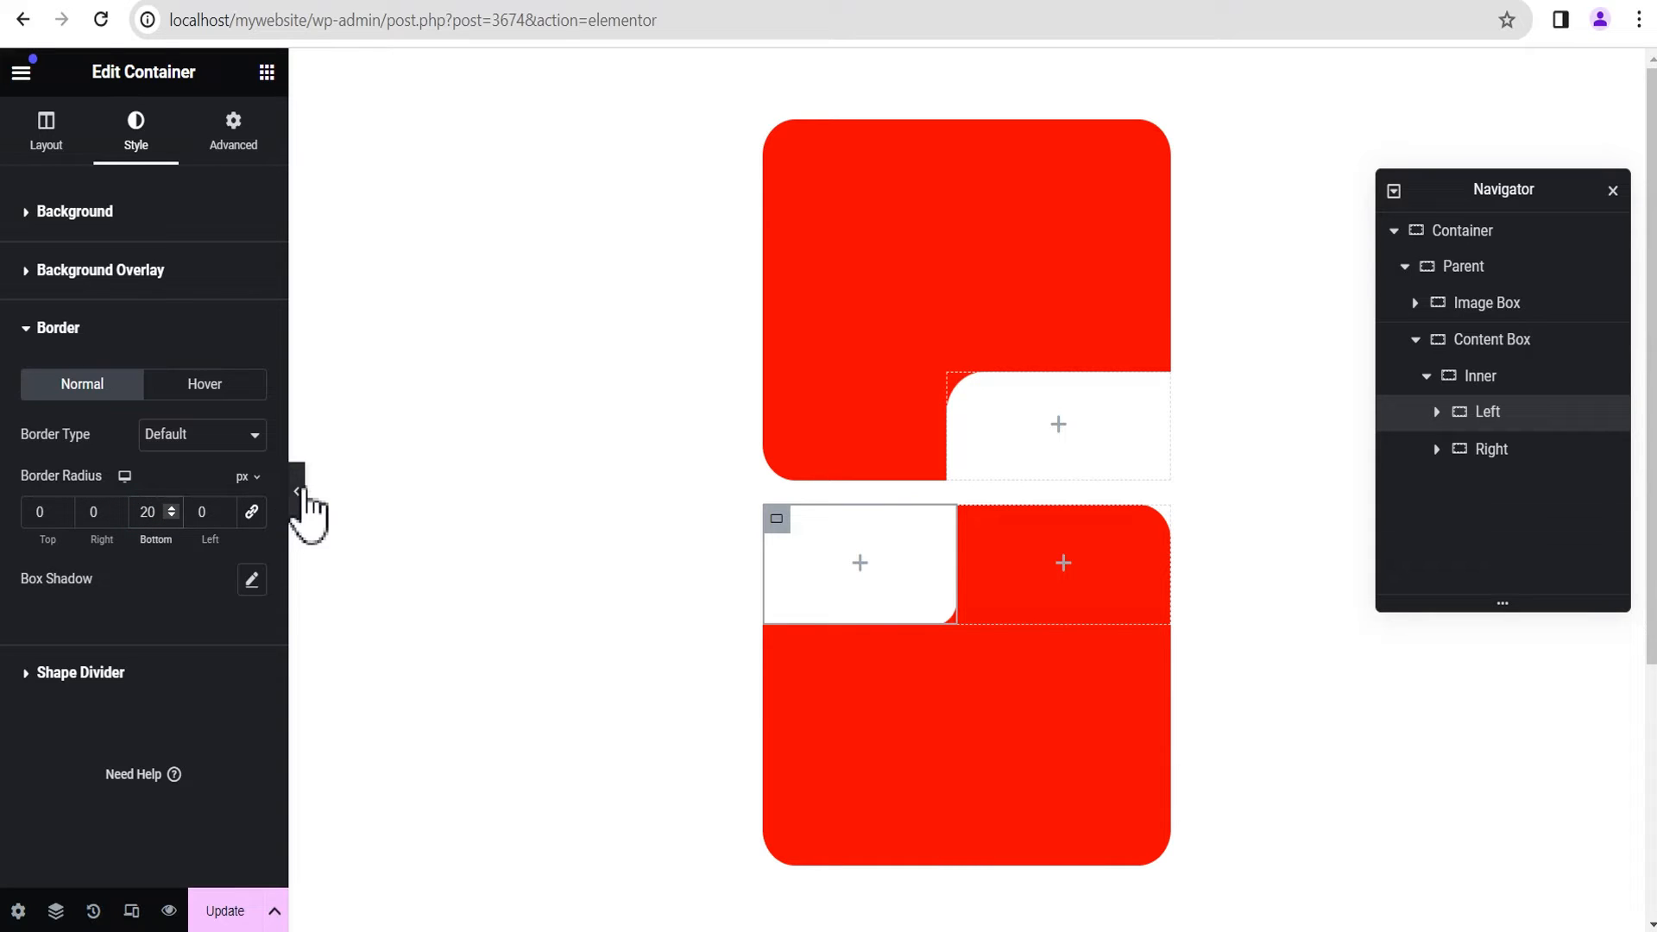
Step: Preview the layout without the editing controls, and set the Image Box container's Z-Index to 1
click(296, 491)
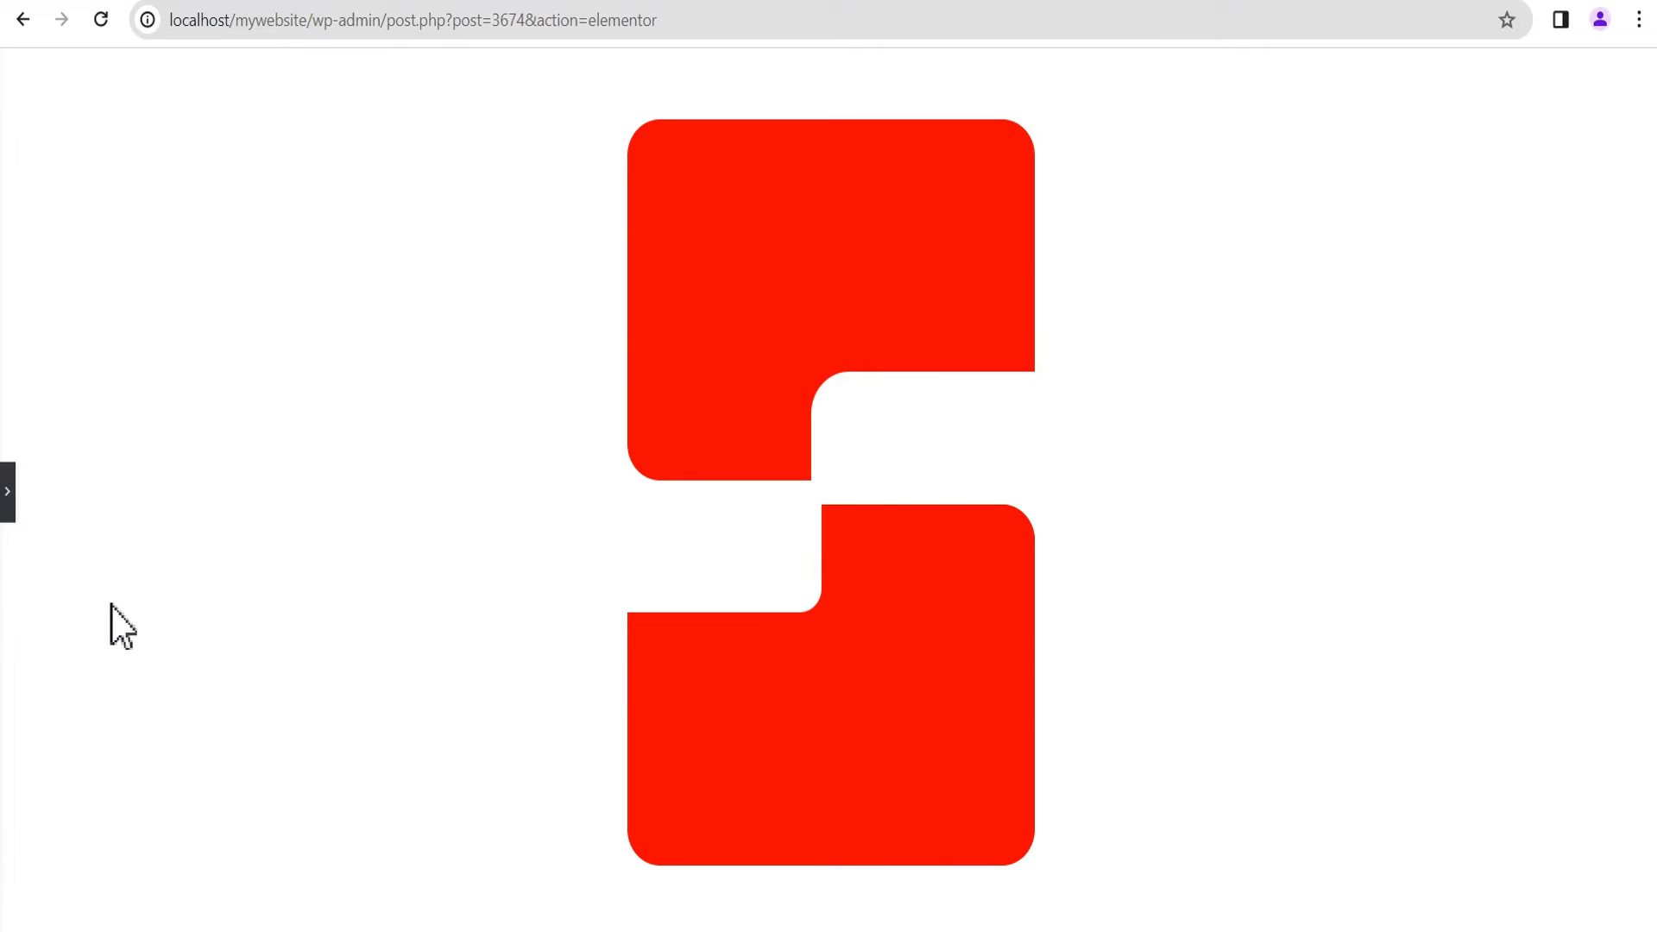
click(8, 492)
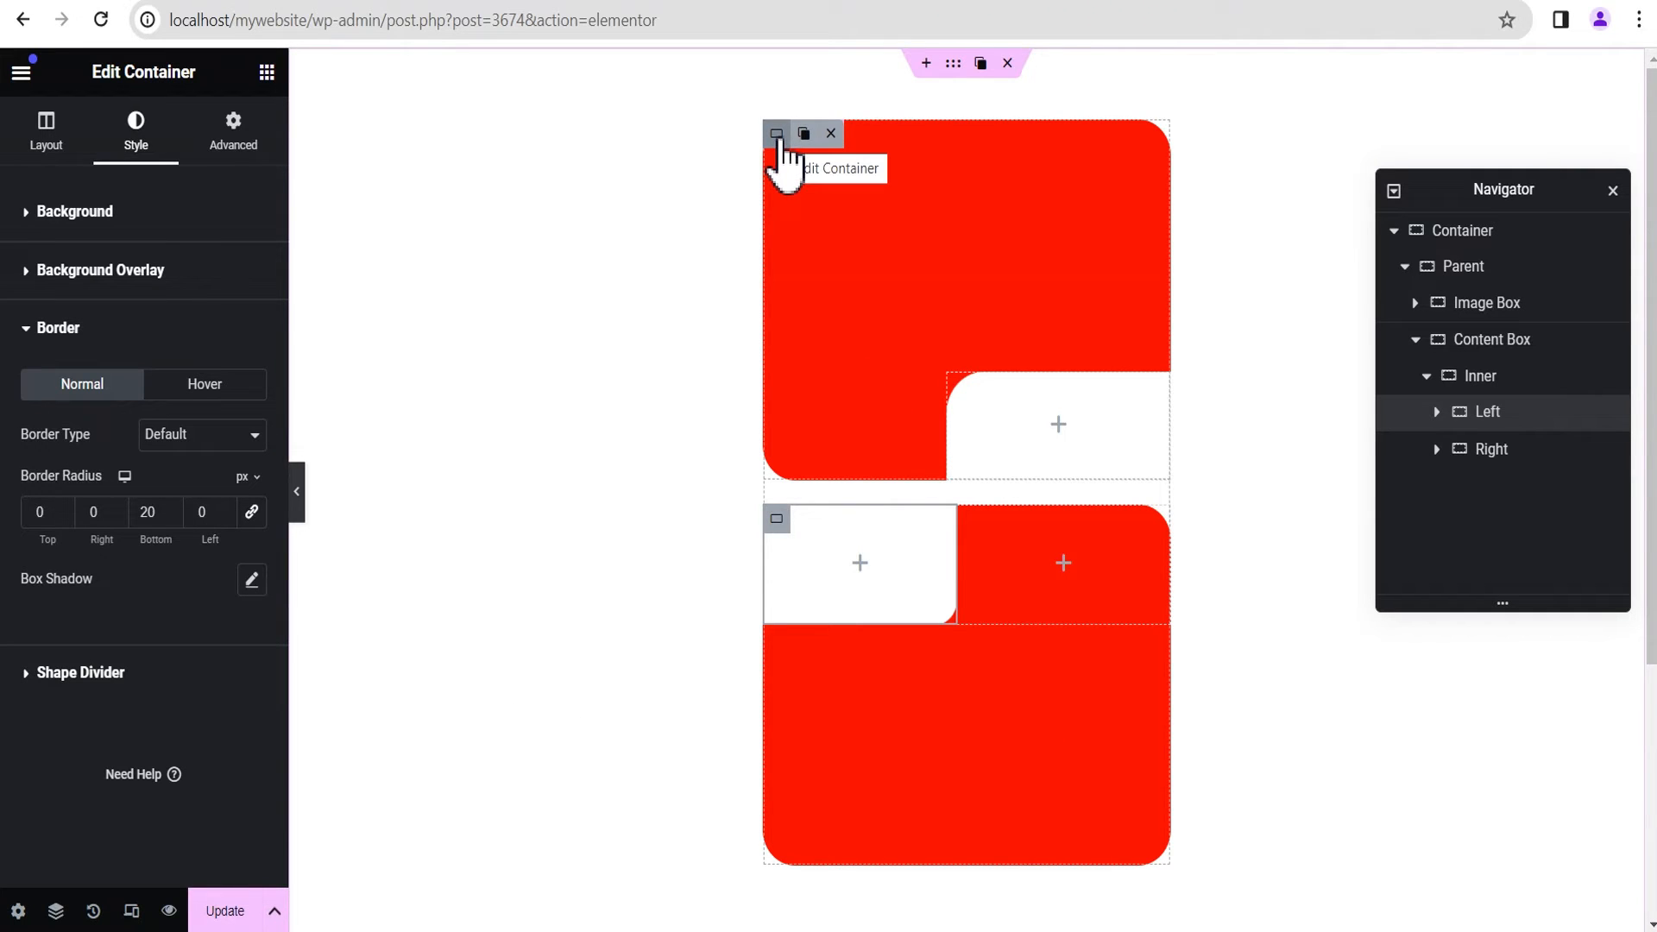
click(777, 136)
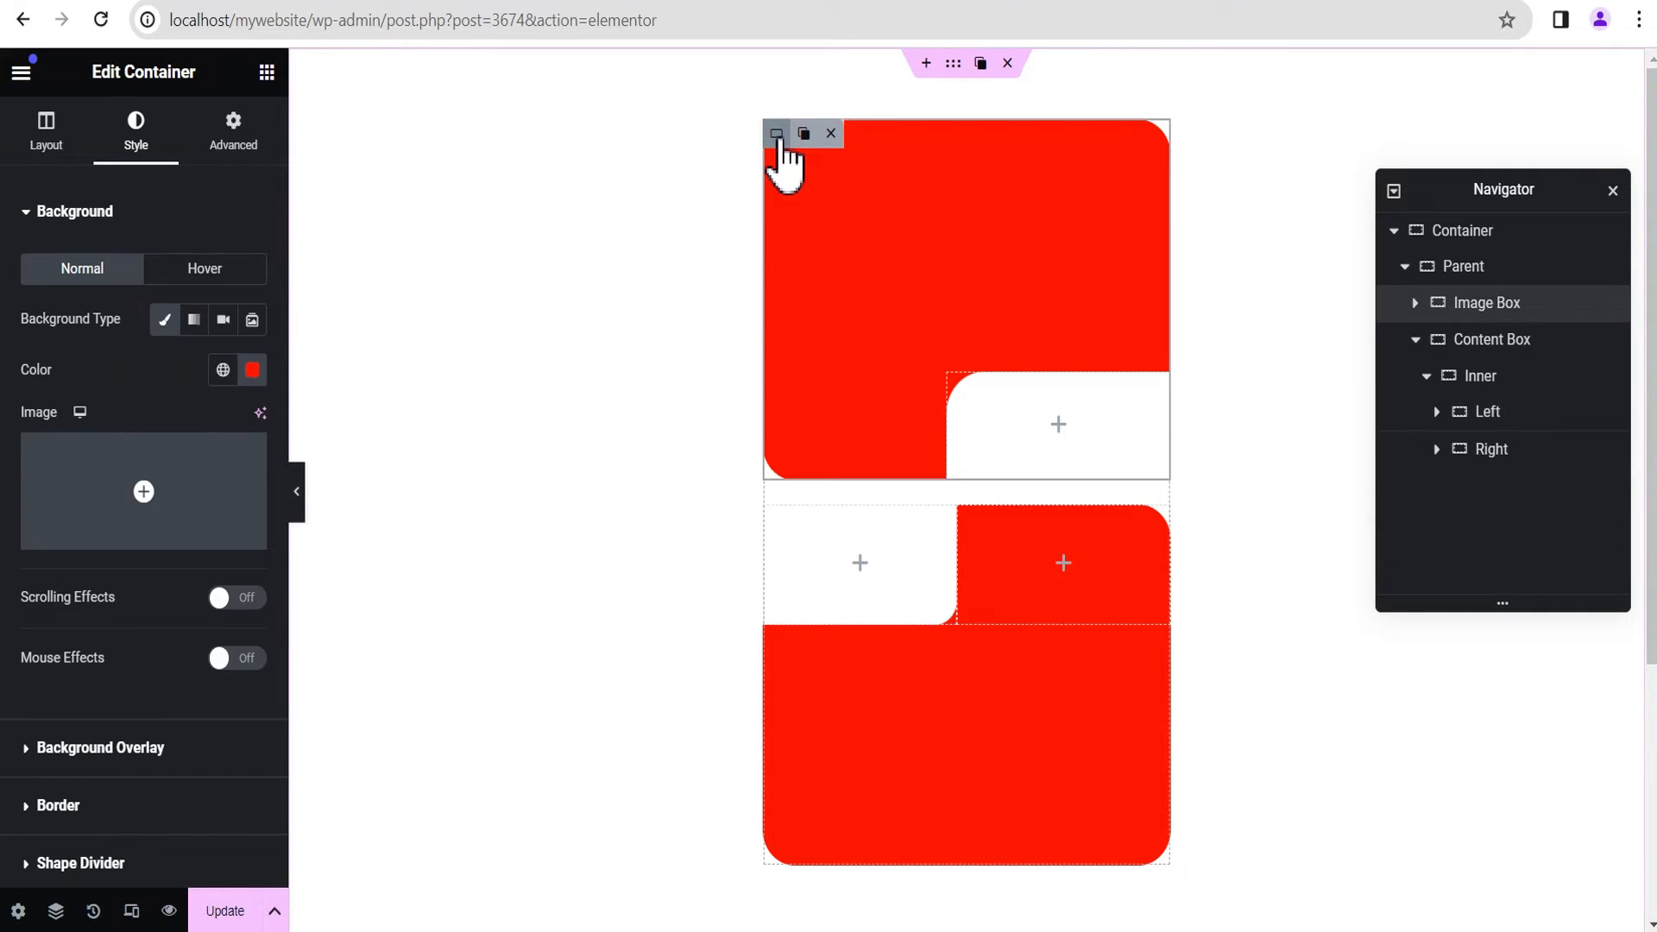
click(1550, 304)
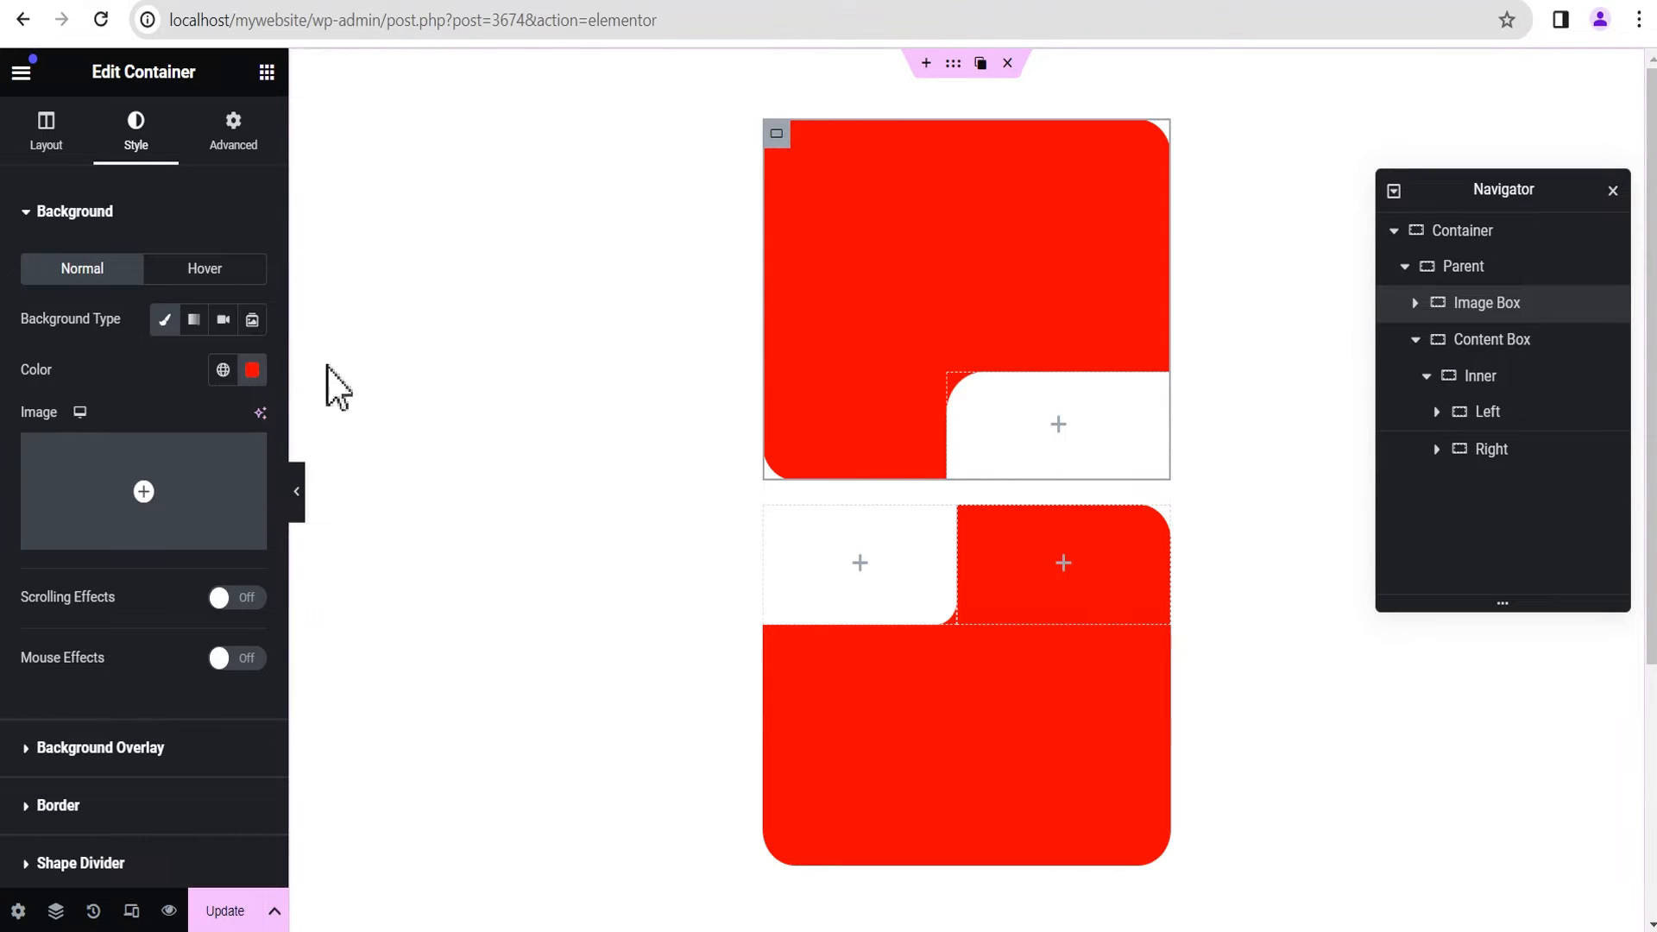
click(236, 145)
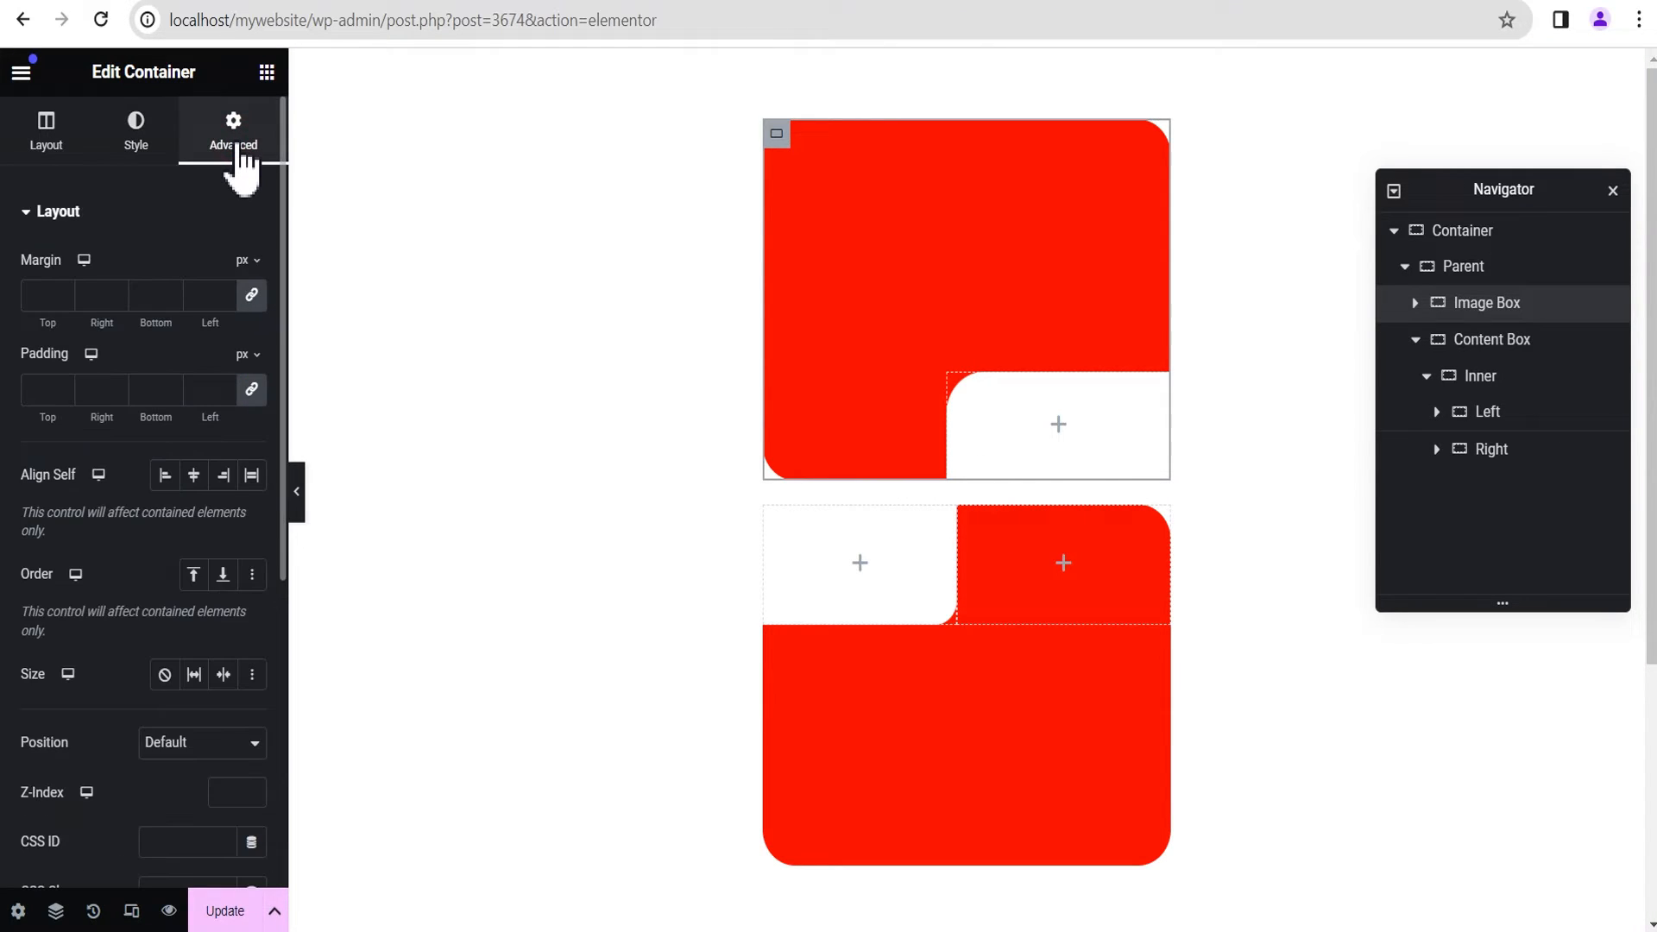
scroll(208, 570, down, 2)
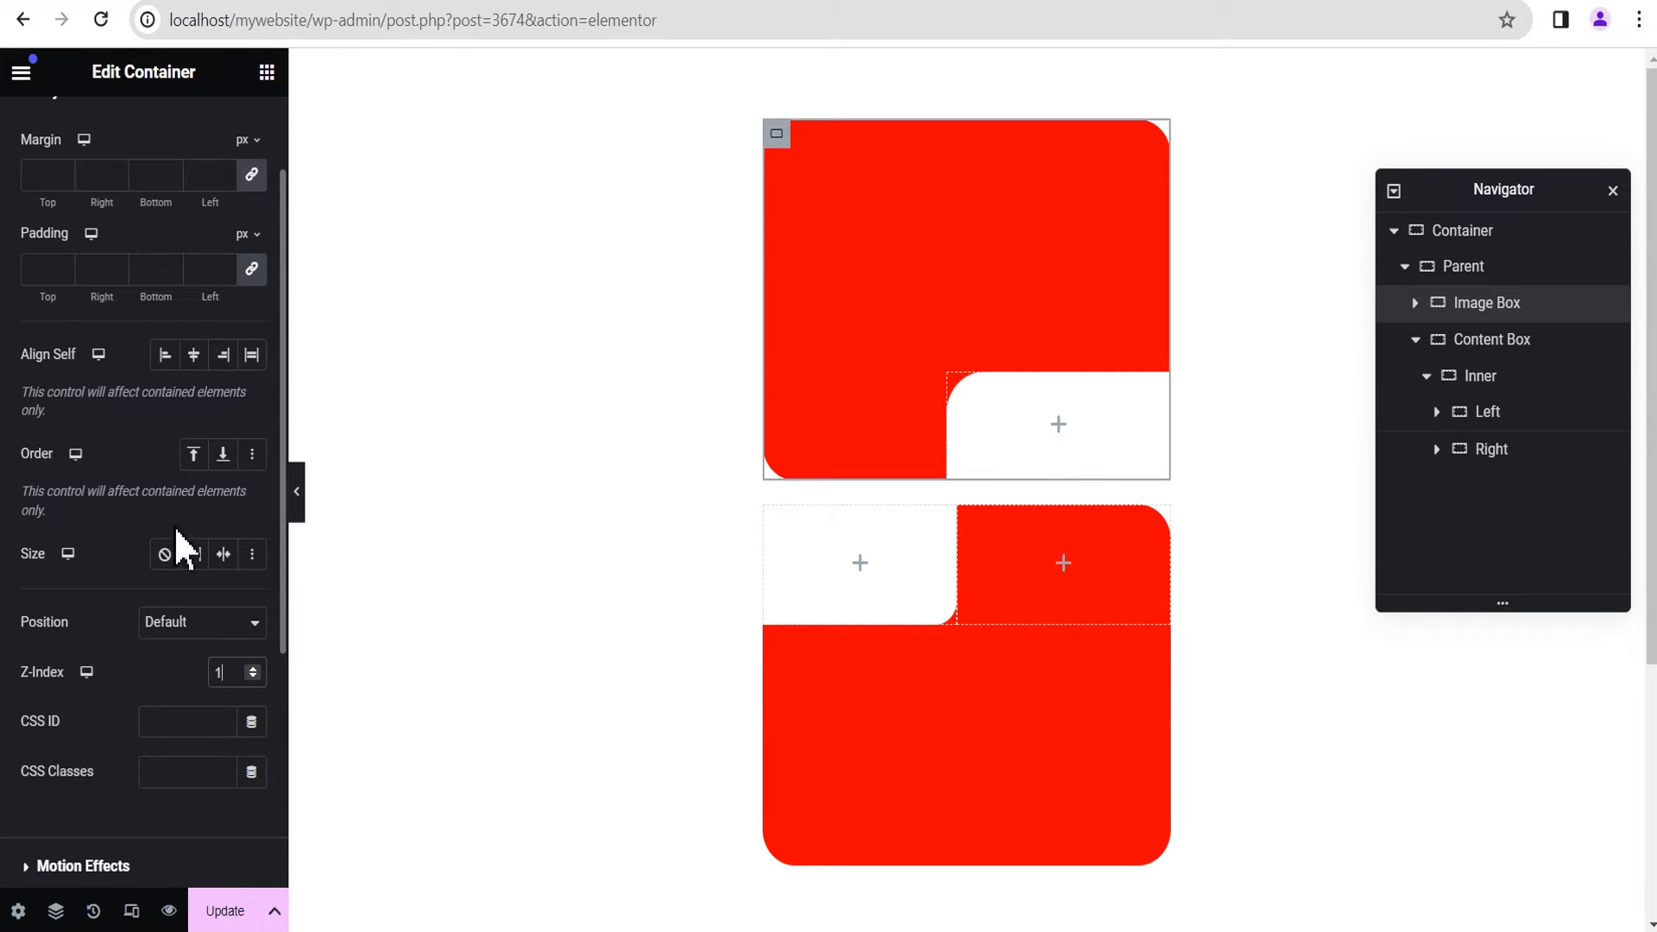
scroll(173, 561, up, 2)
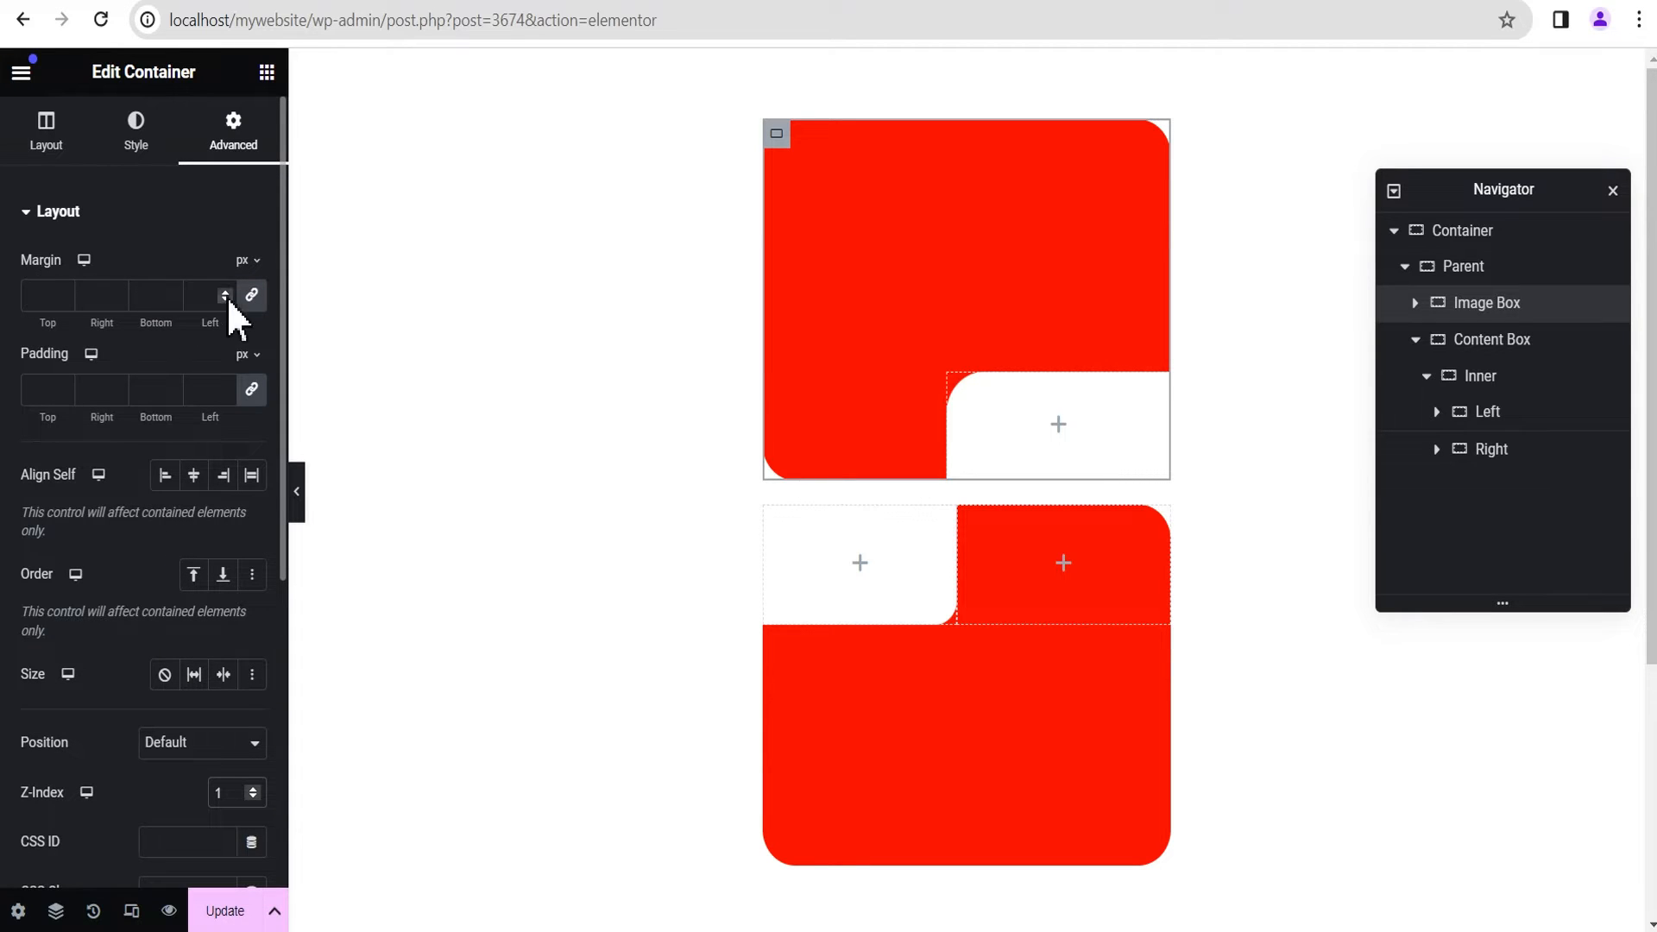
Step: Unlink the Image Box's margin values and set only the Bottom margin to -90 px
click(252, 294)
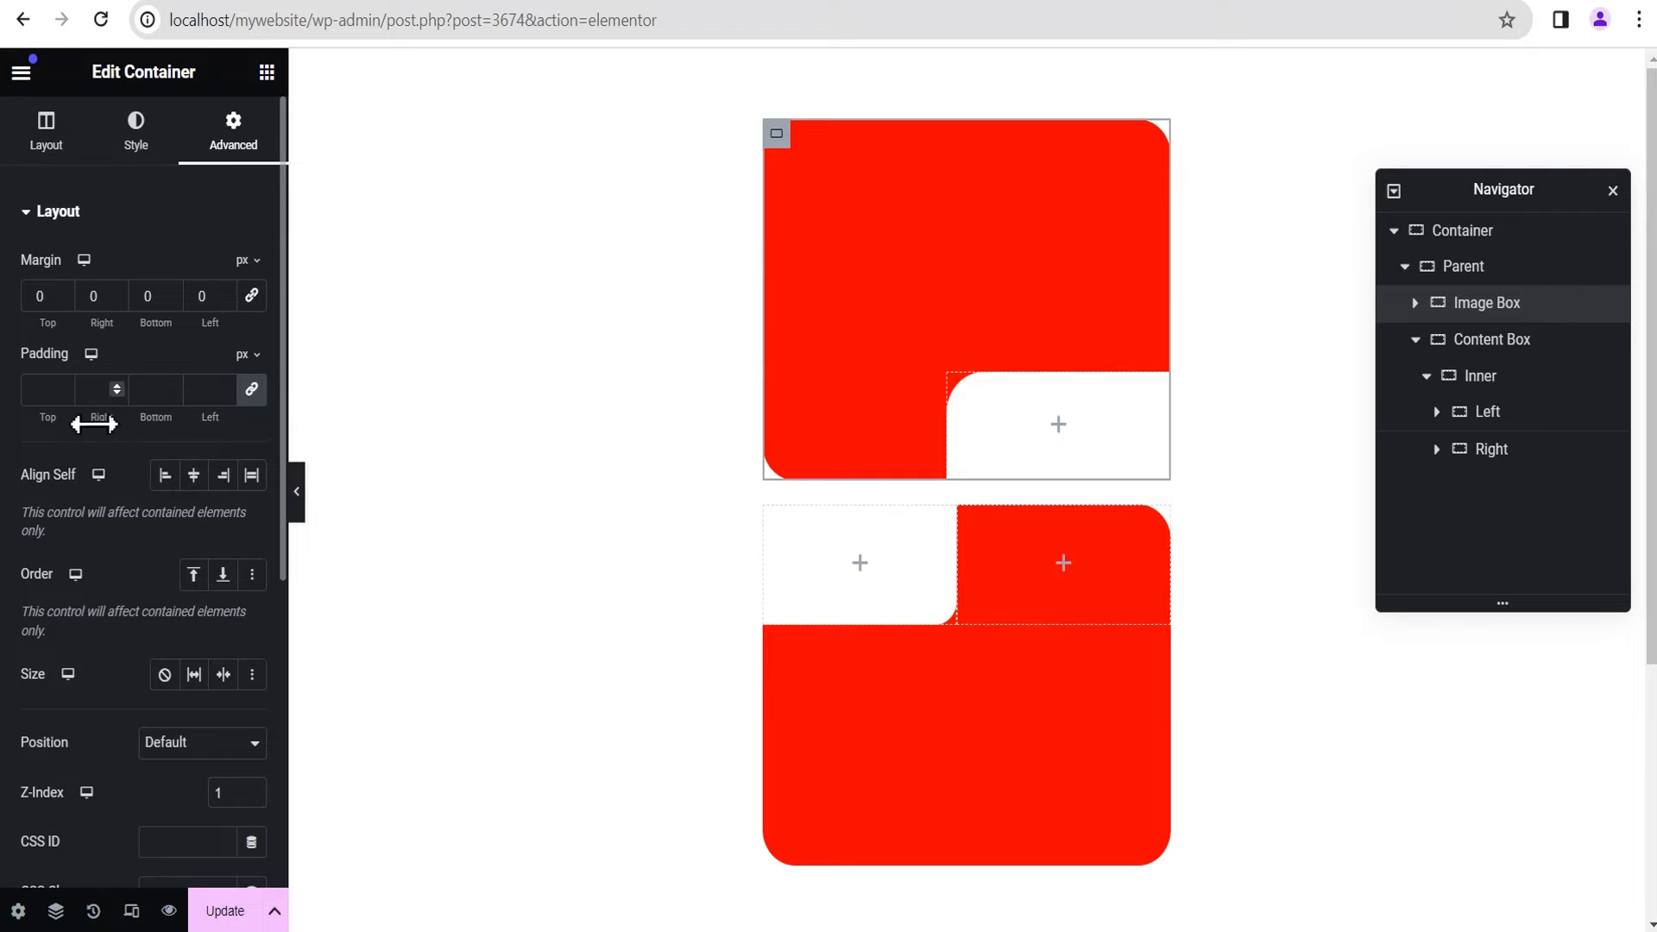
click(172, 299)
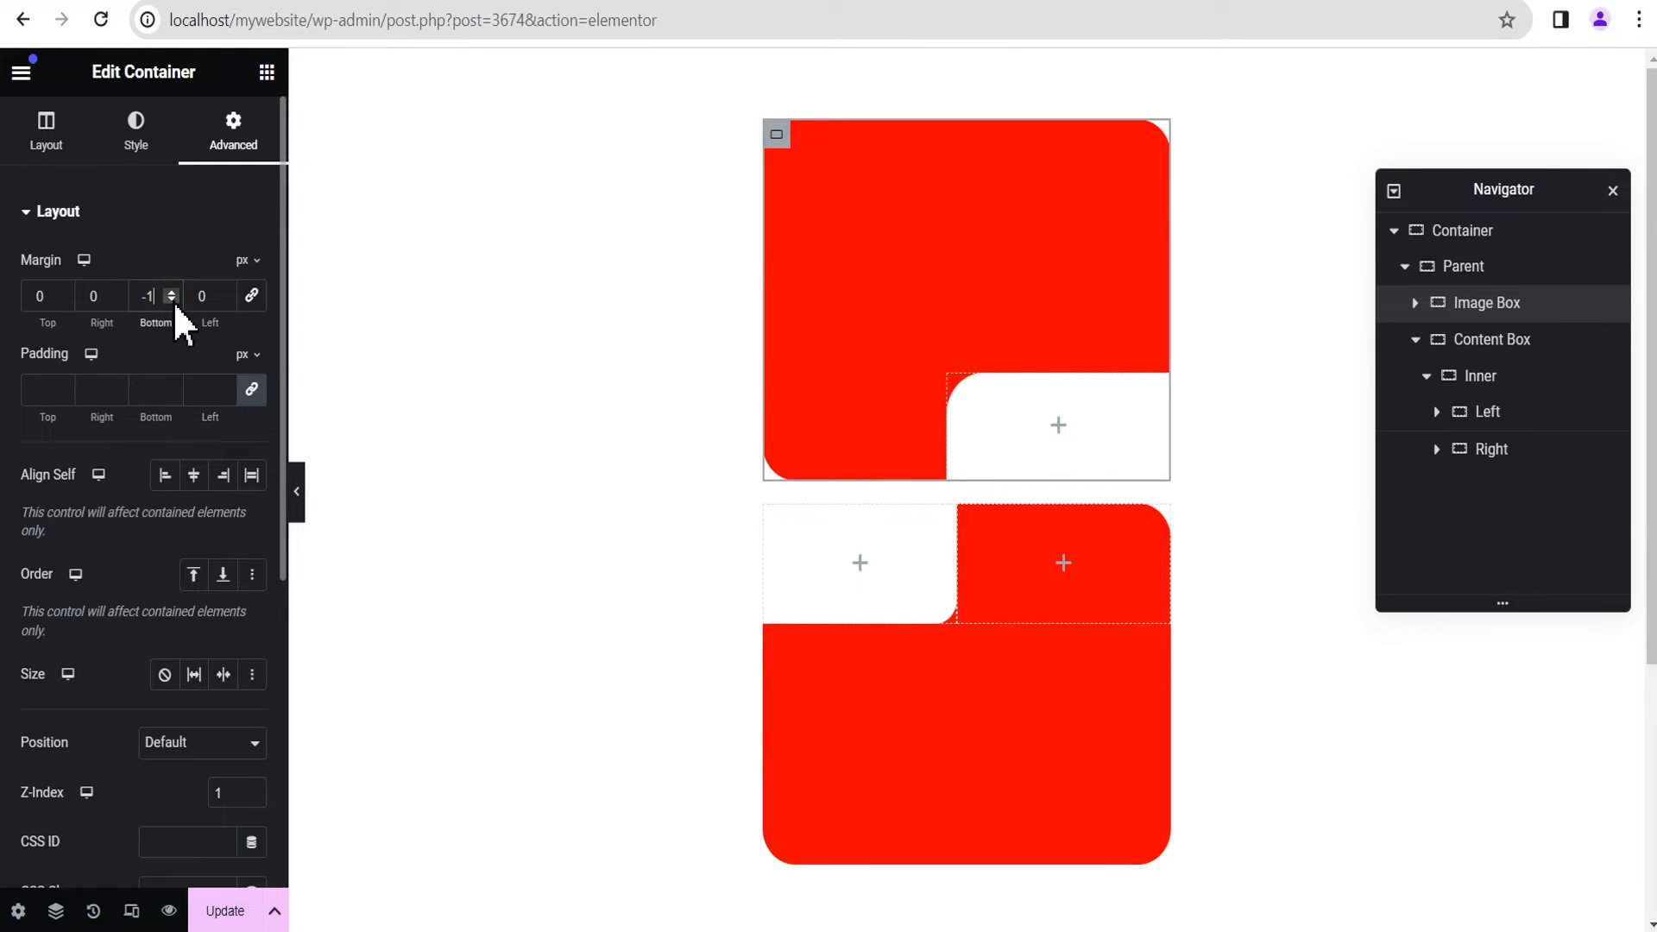
click(172, 300)
click(172, 299)
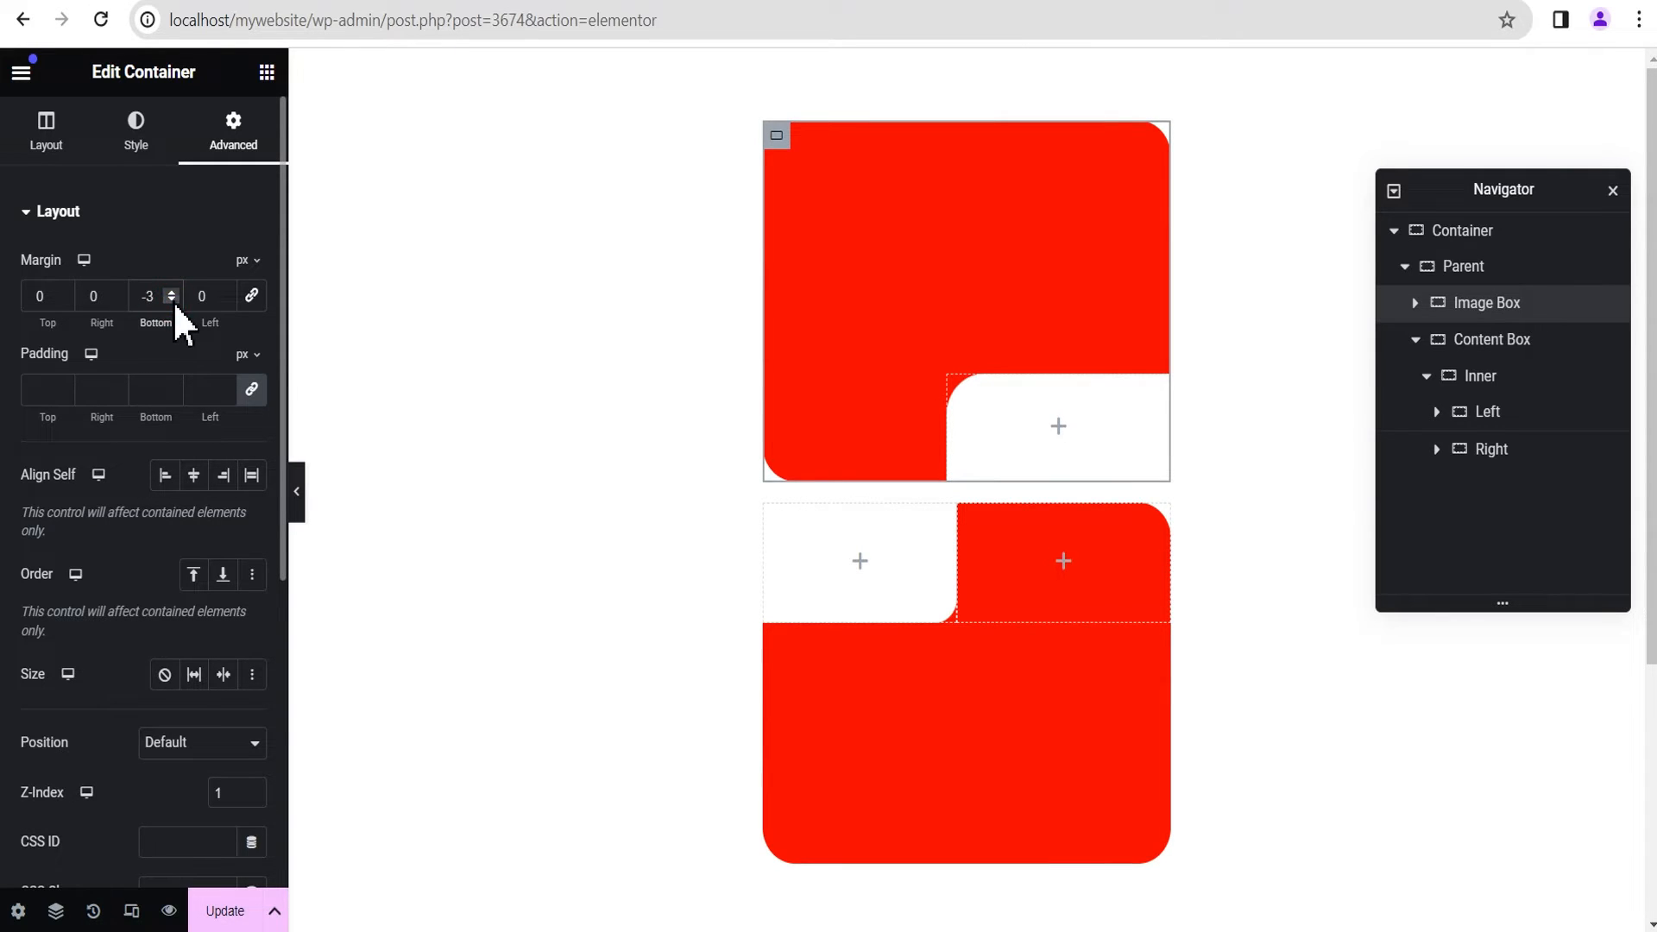
click(172, 299)
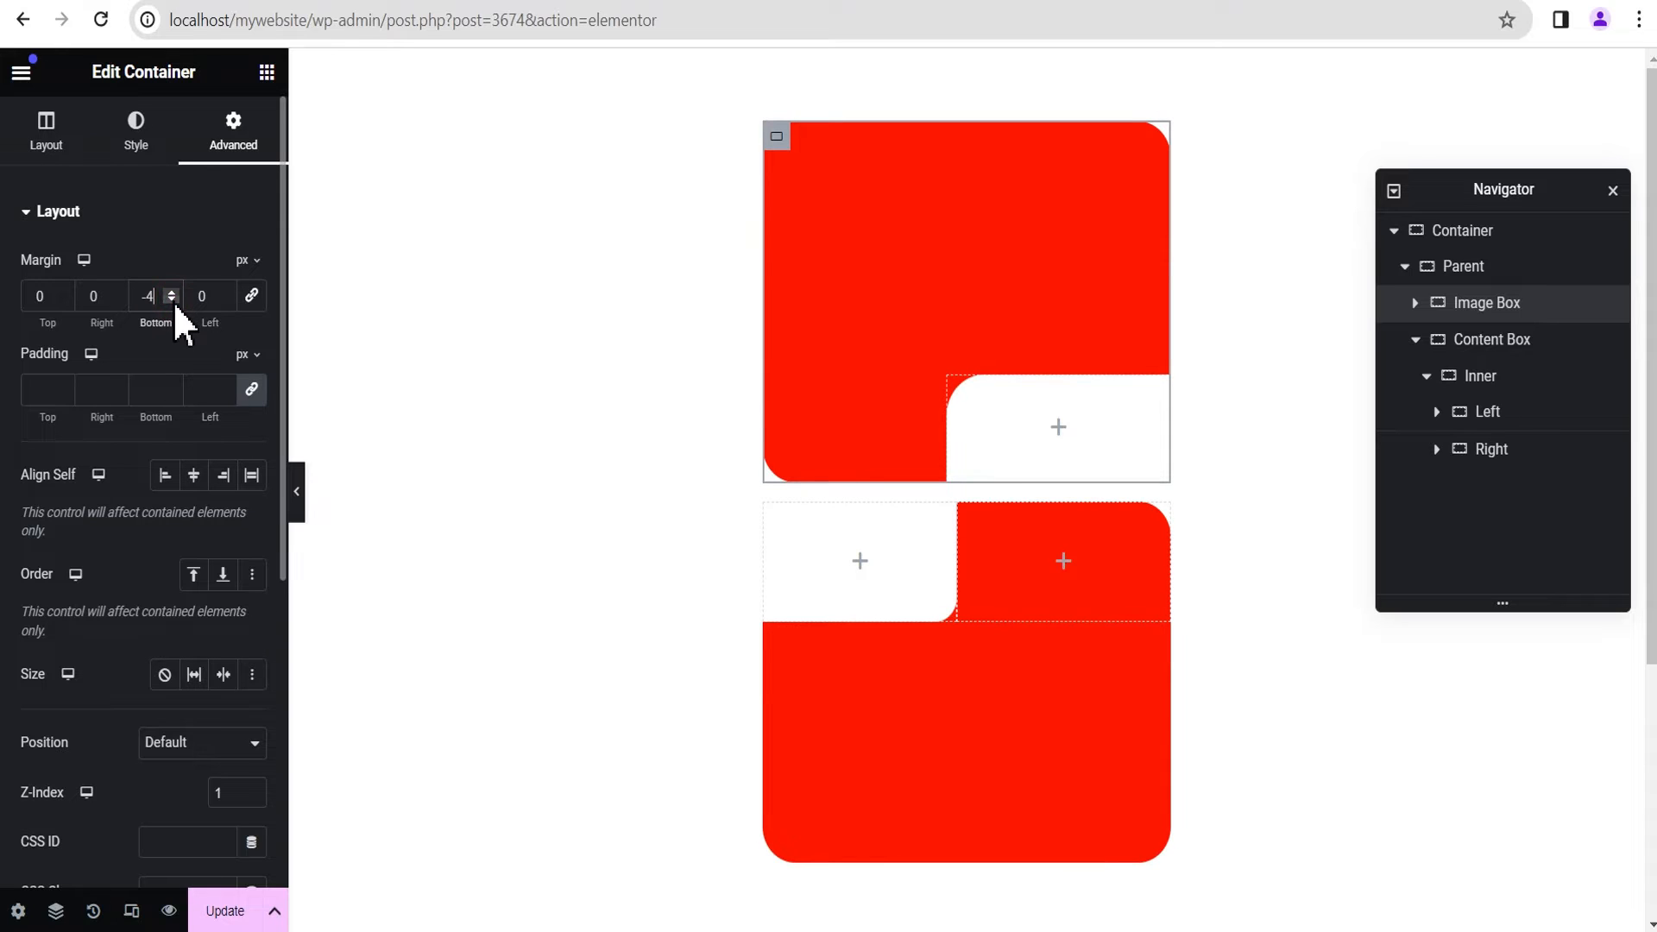
click(171, 299)
click(172, 300)
click(171, 300)
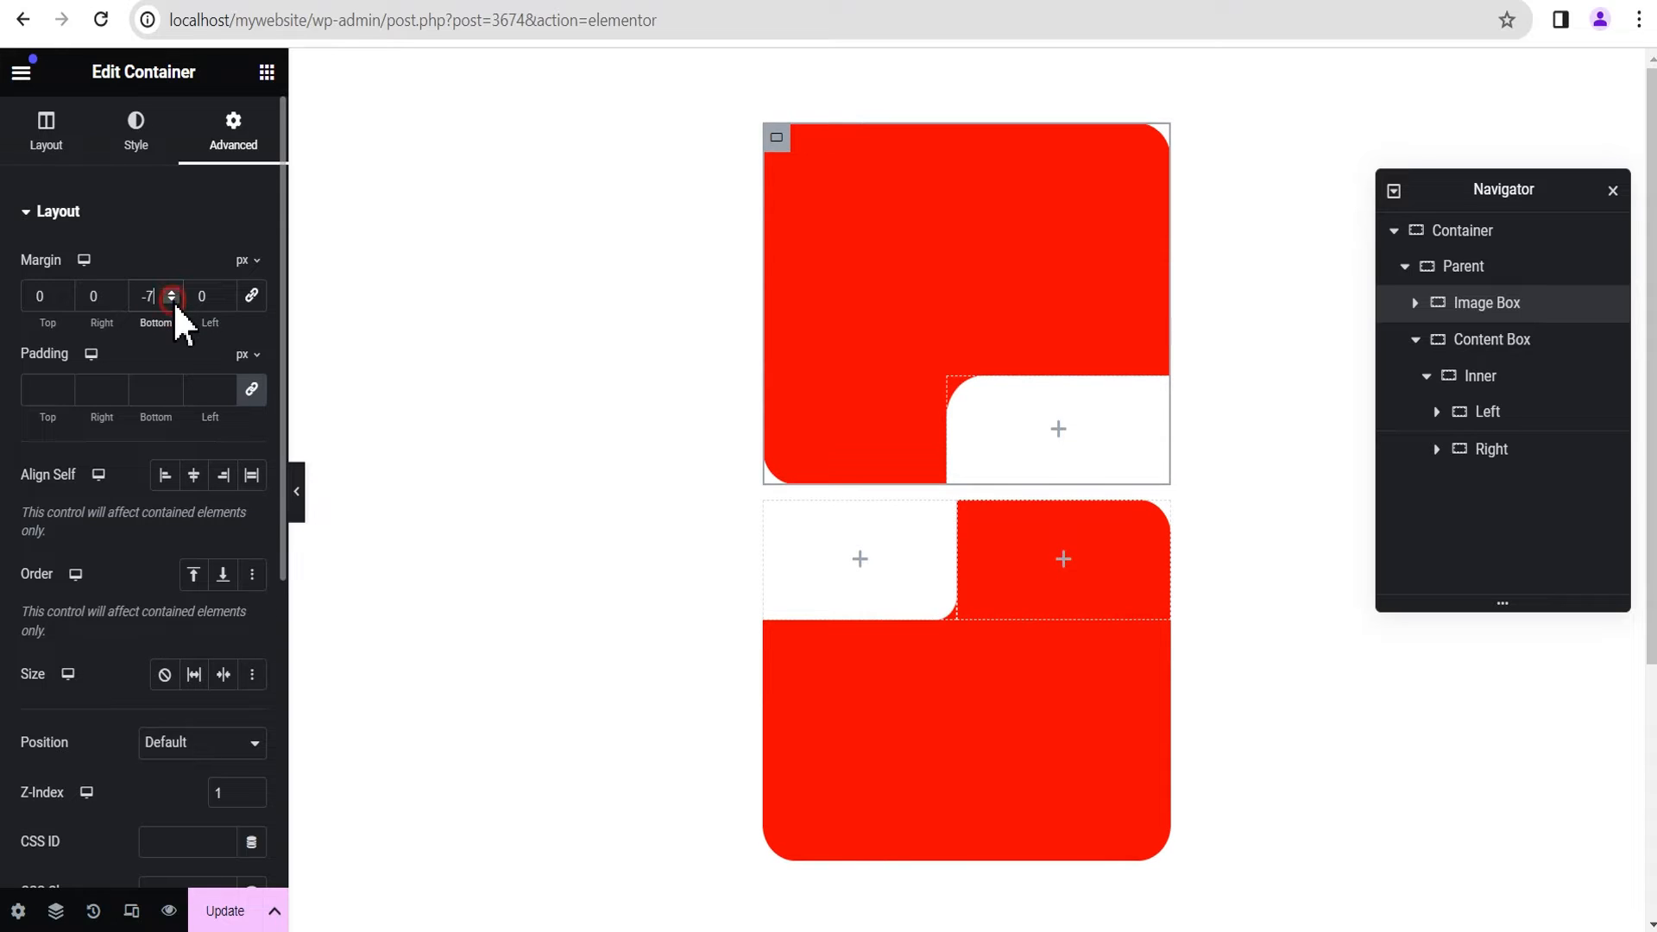
click(171, 300)
click(171, 299)
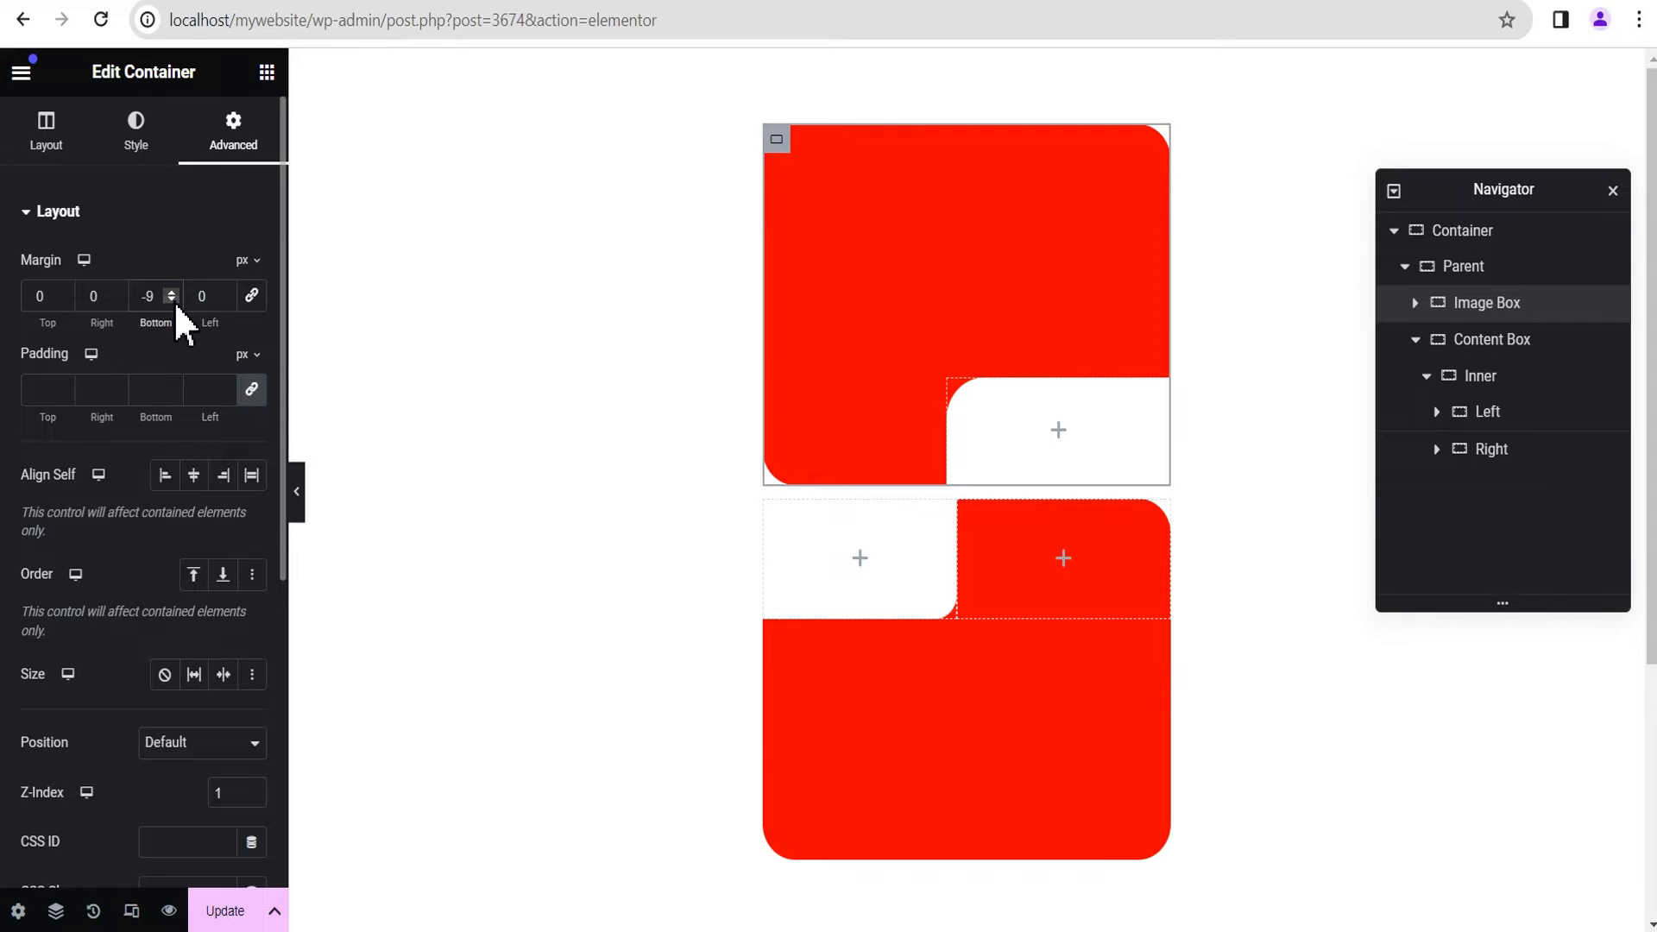
text(0)
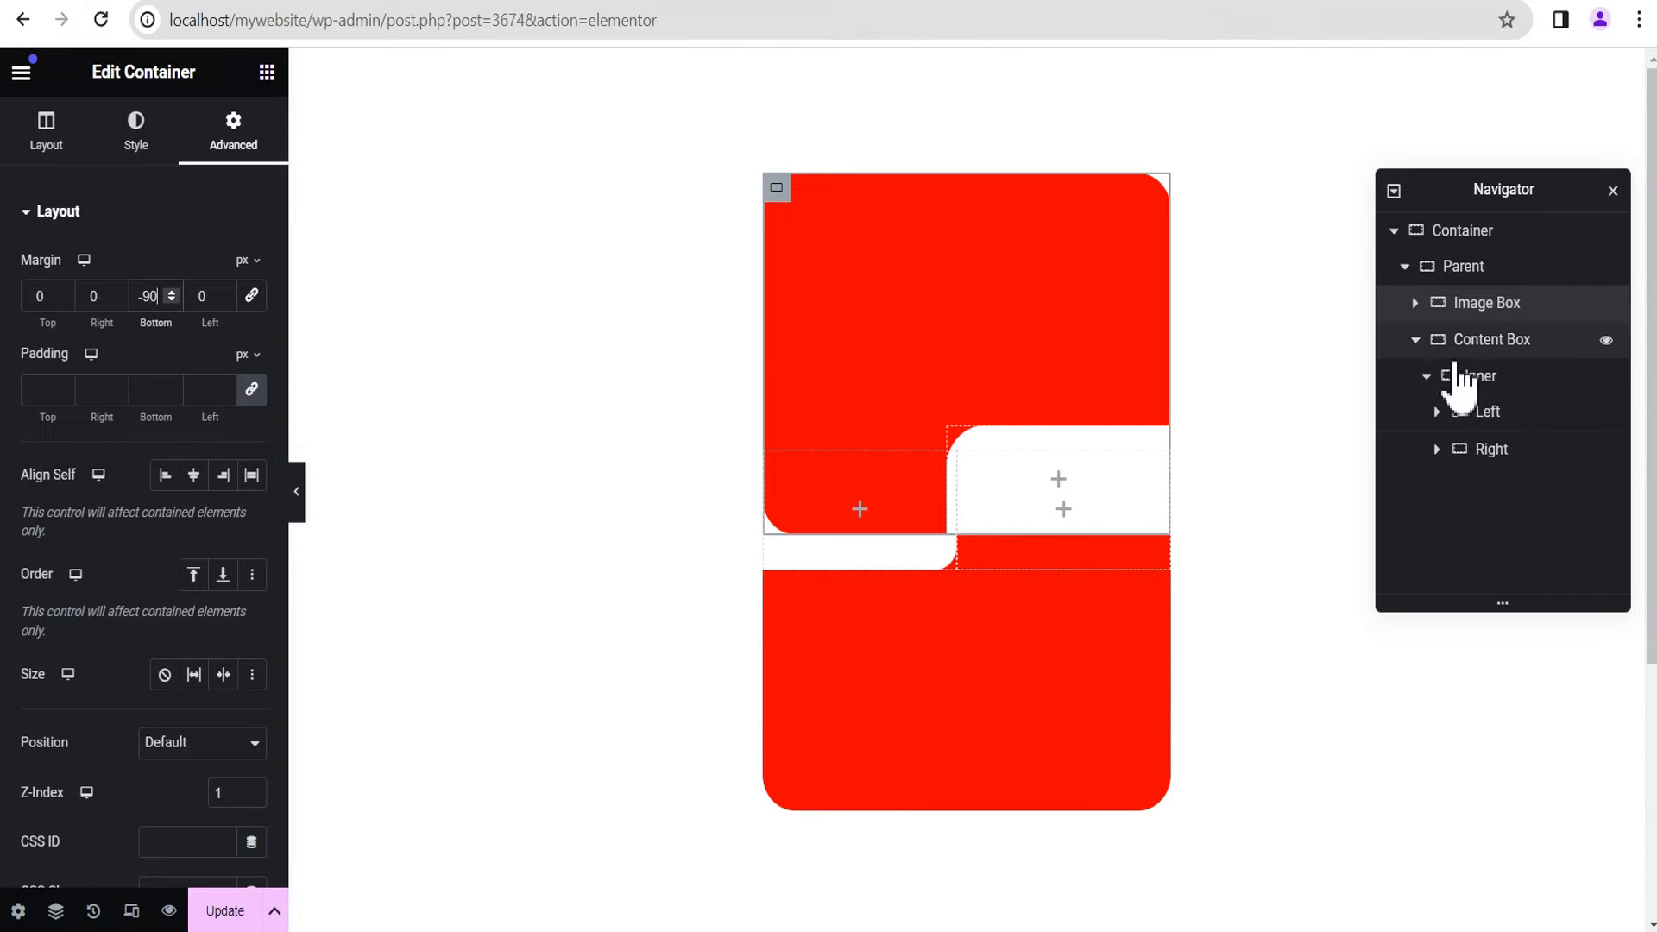
Step: Set the Z-Index of the Right container inside the Content Box to 5 and preview the overlapping layout
click(1482, 345)
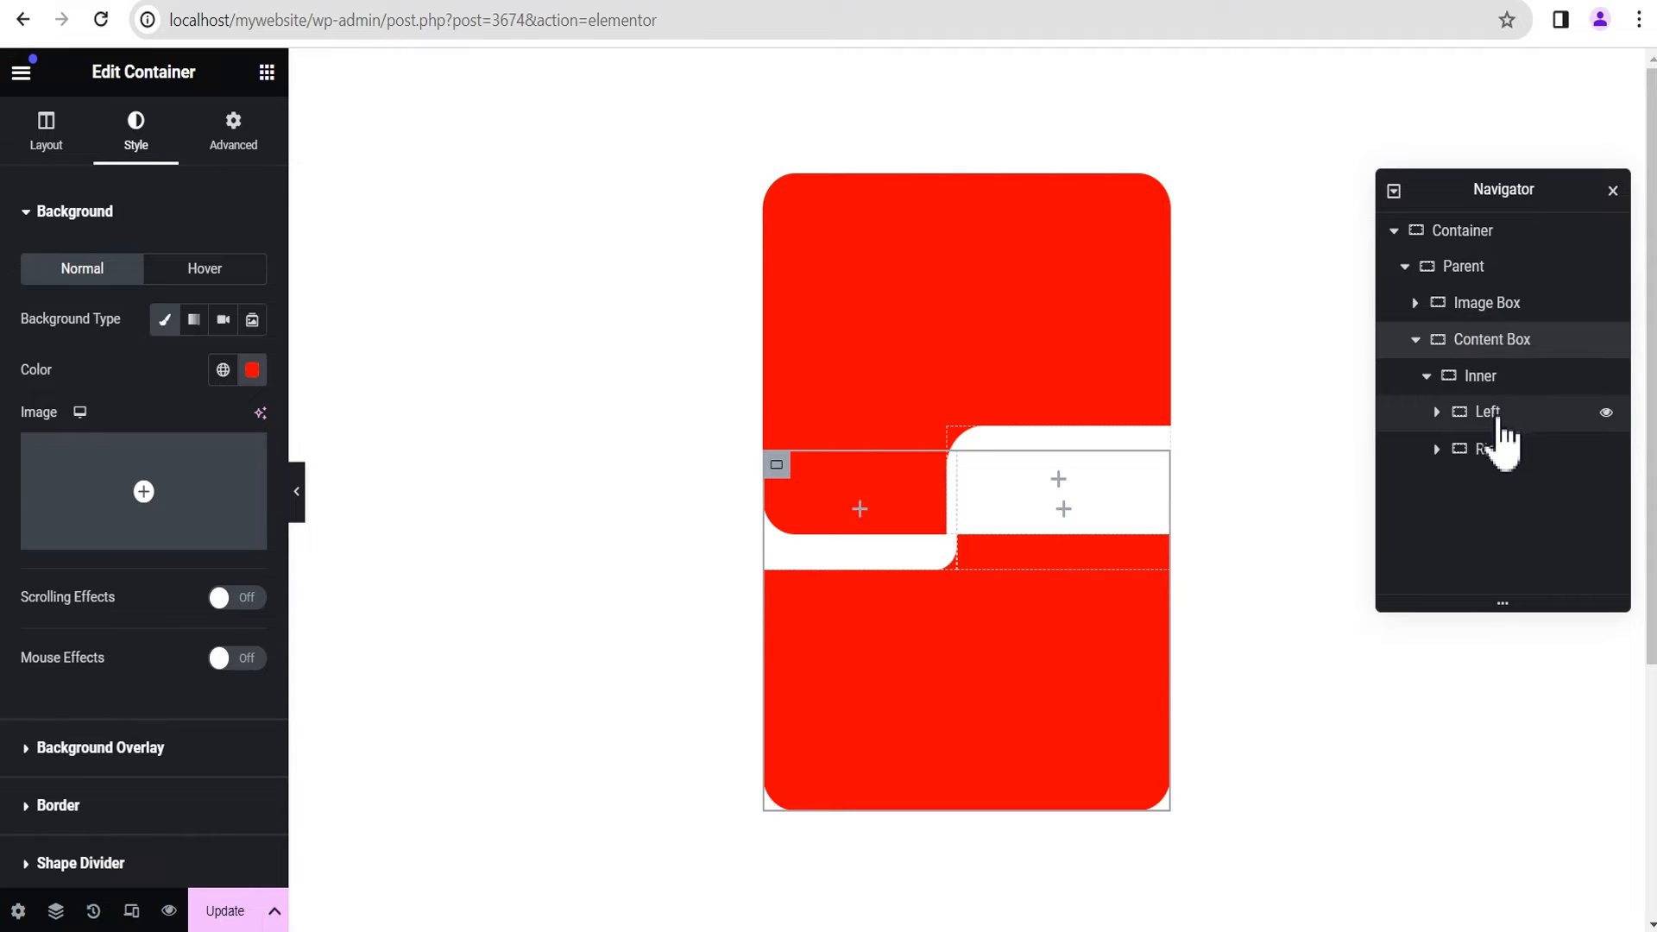
click(1514, 455)
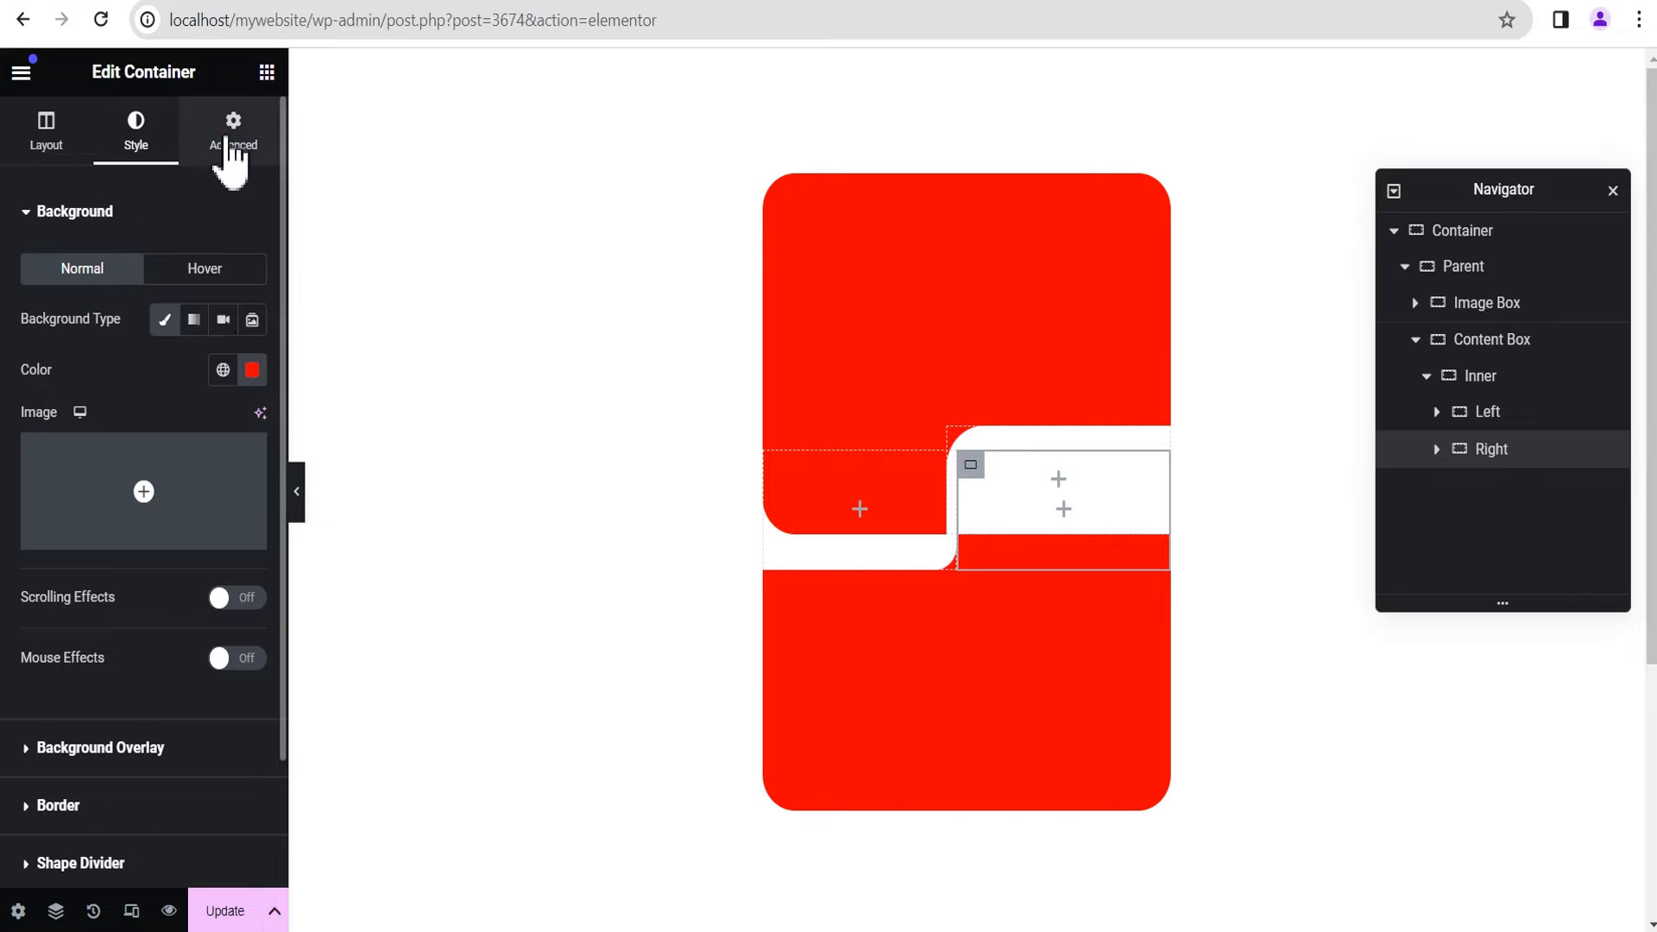
click(233, 130)
scroll(215, 596, down, 2)
scroll(215, 595, down, 1)
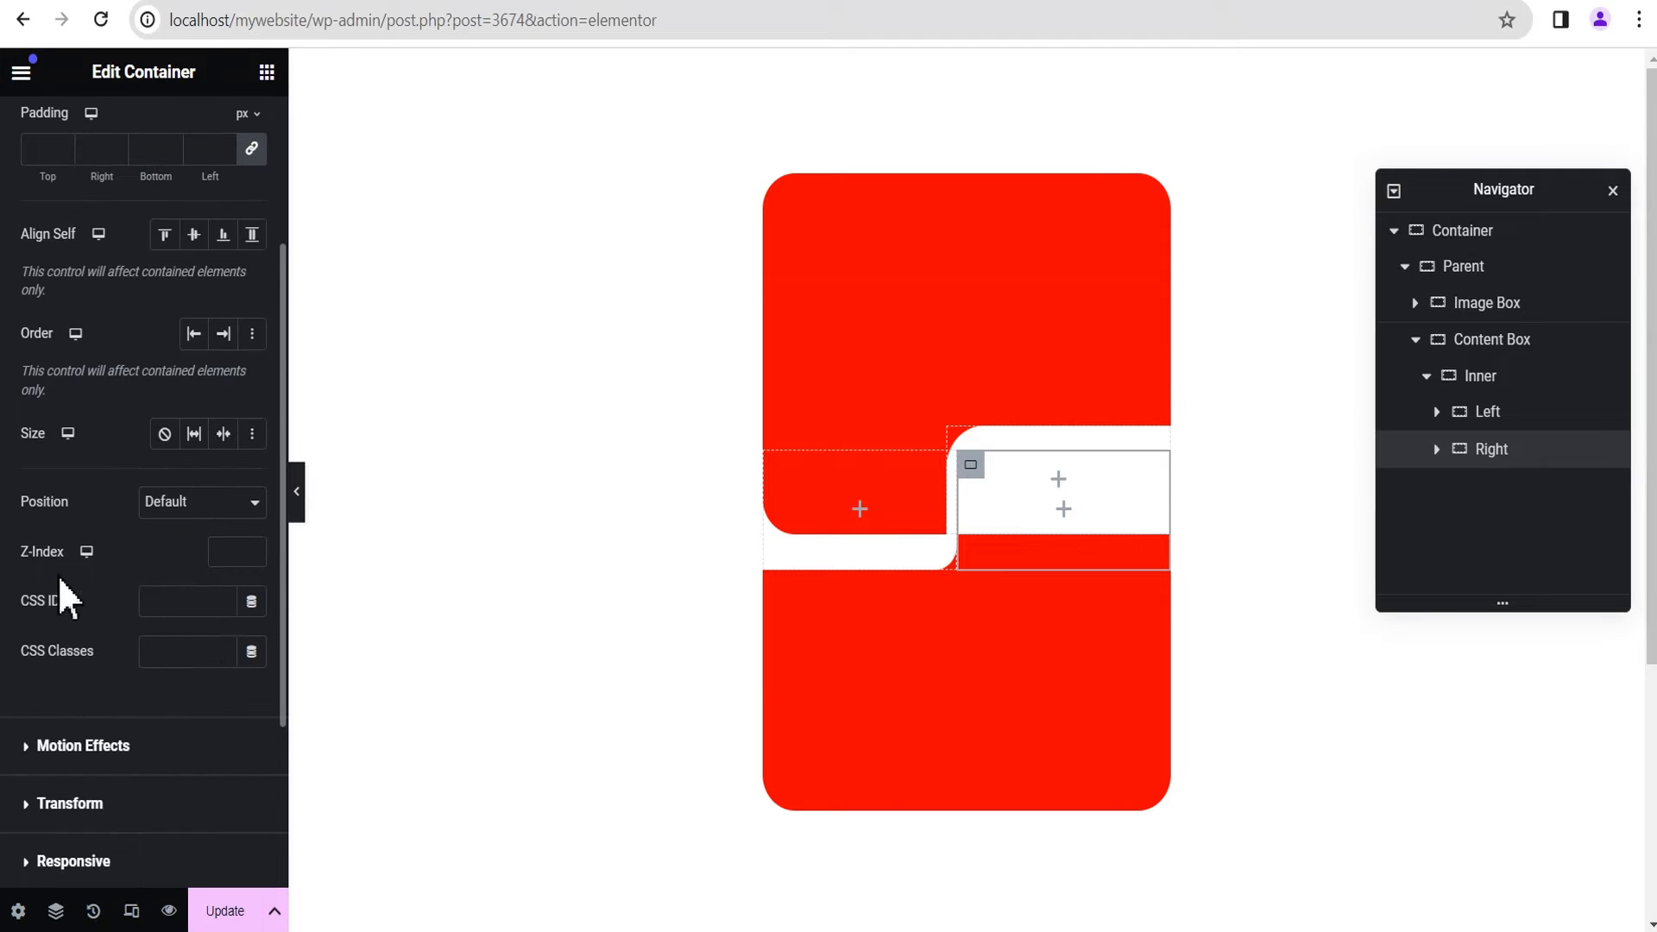
click(240, 552)
text(5)
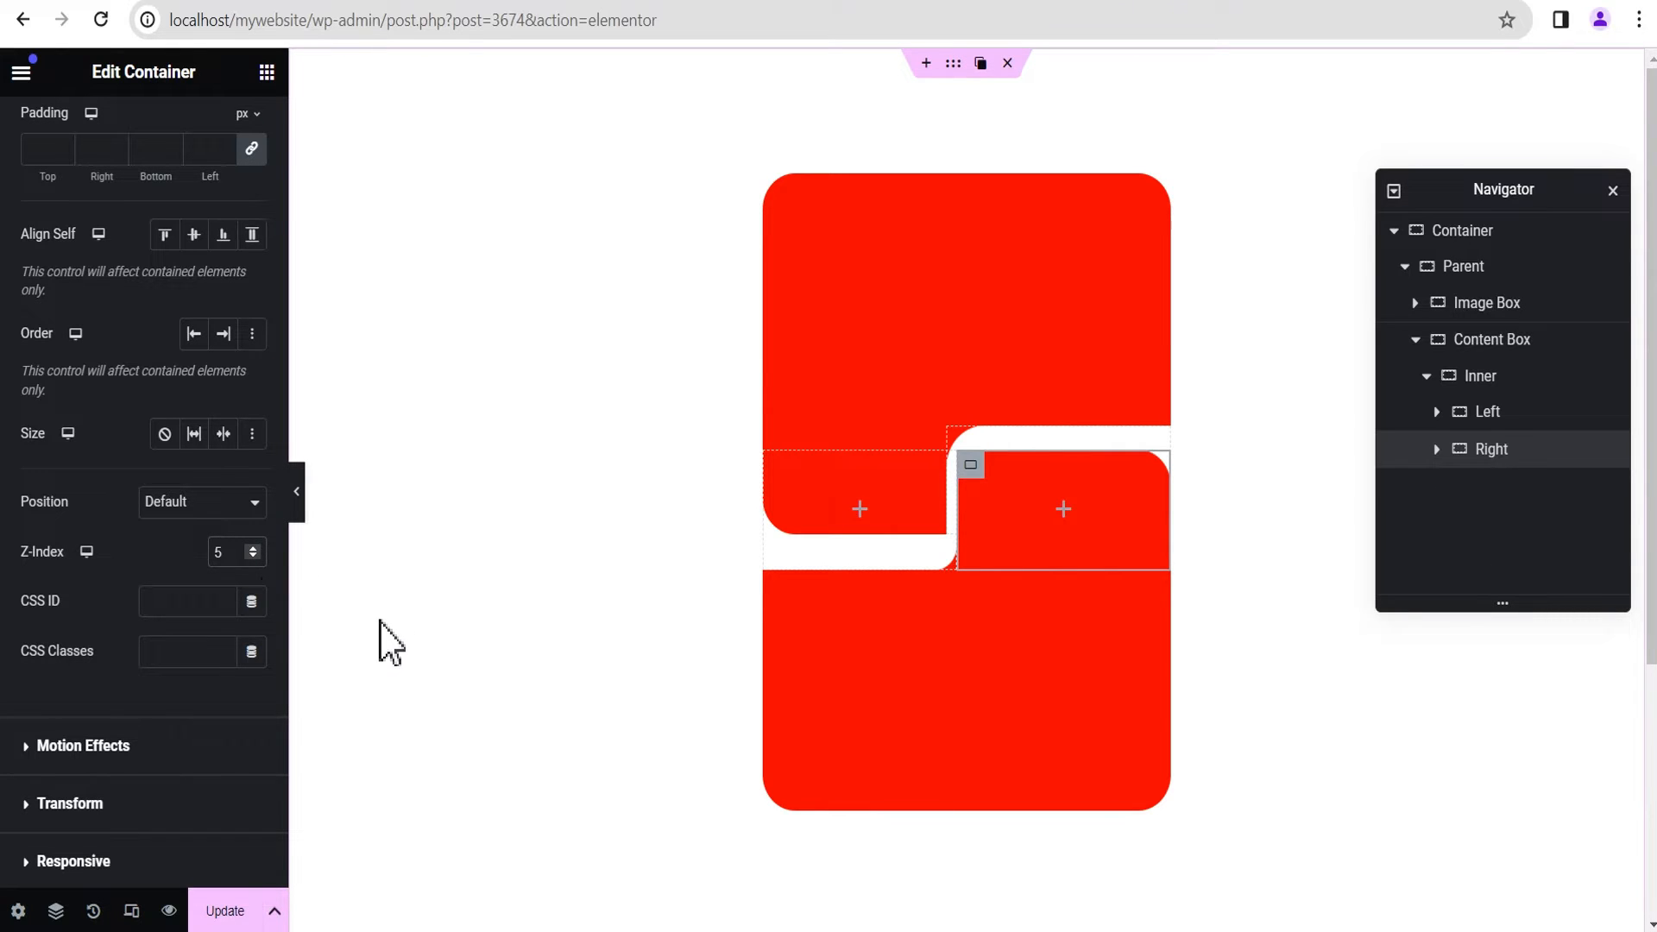
click(300, 505)
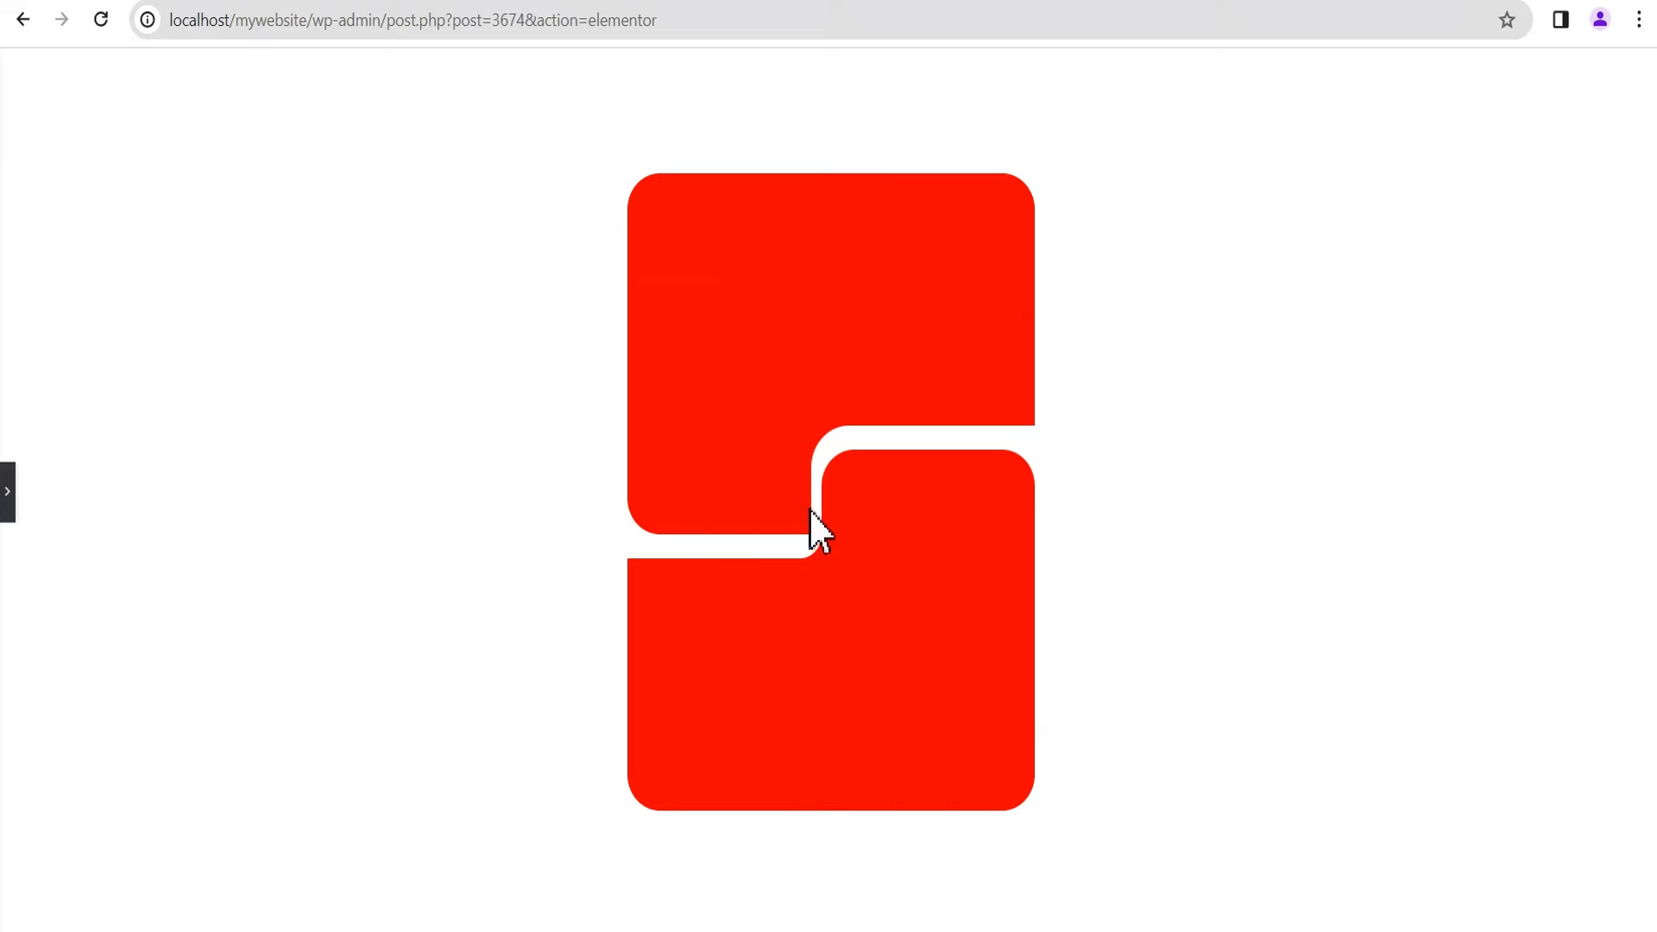
click(8, 494)
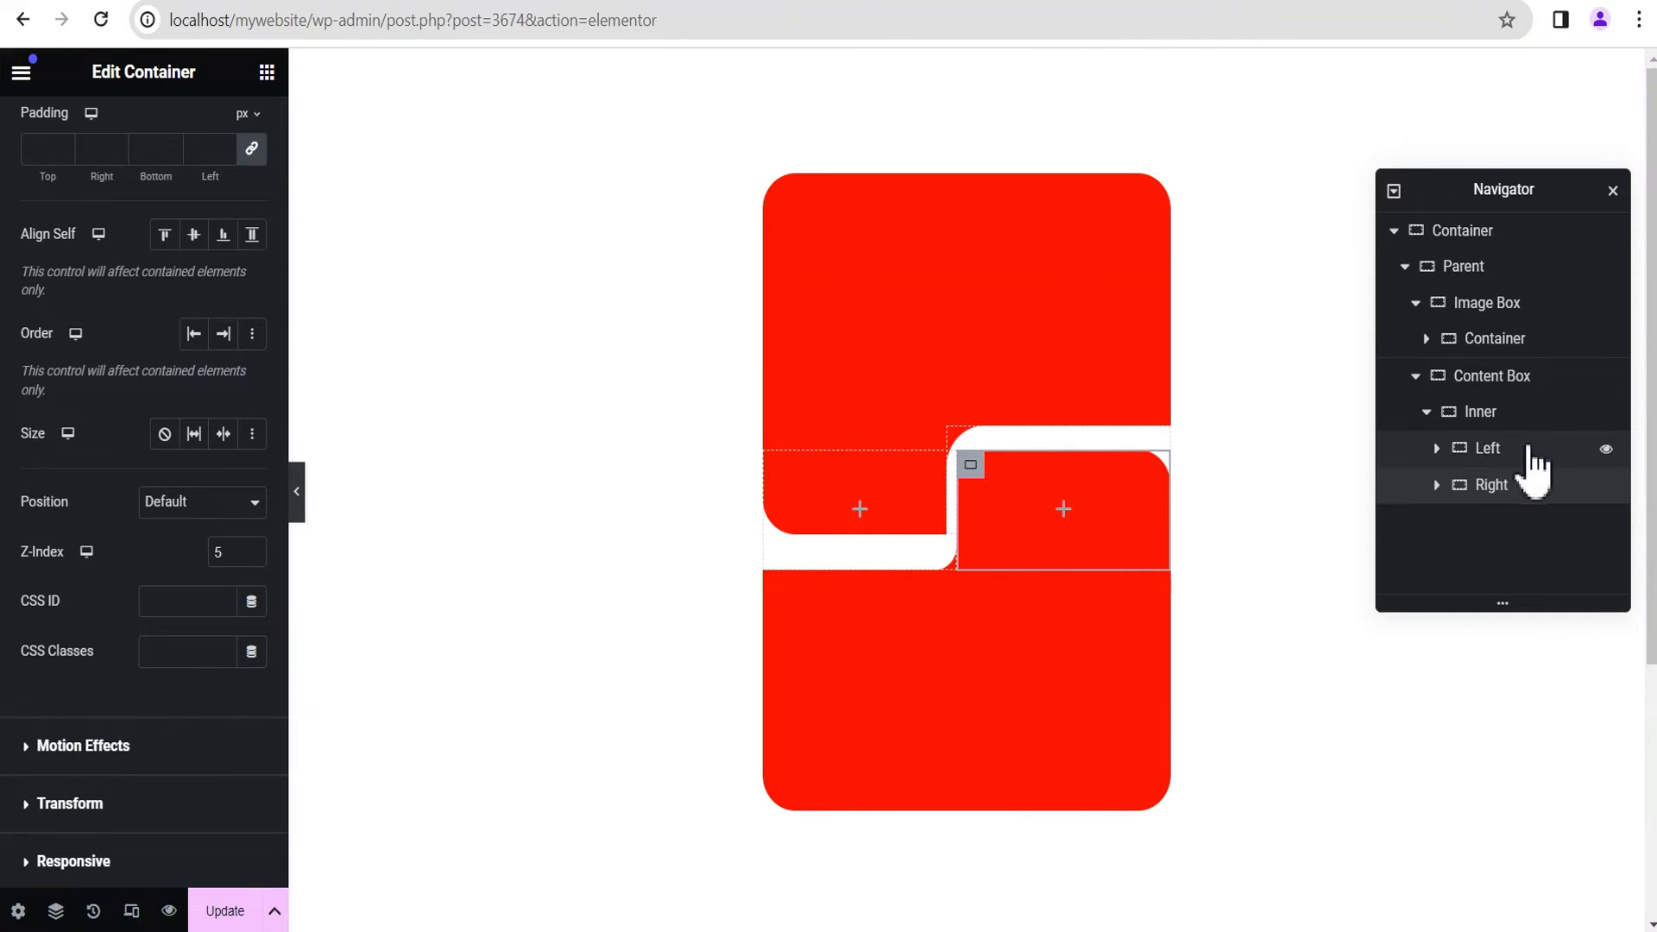
Step: Set the Right container's width to 50%, check the Left container's layout settings and preview the cards
click(1550, 486)
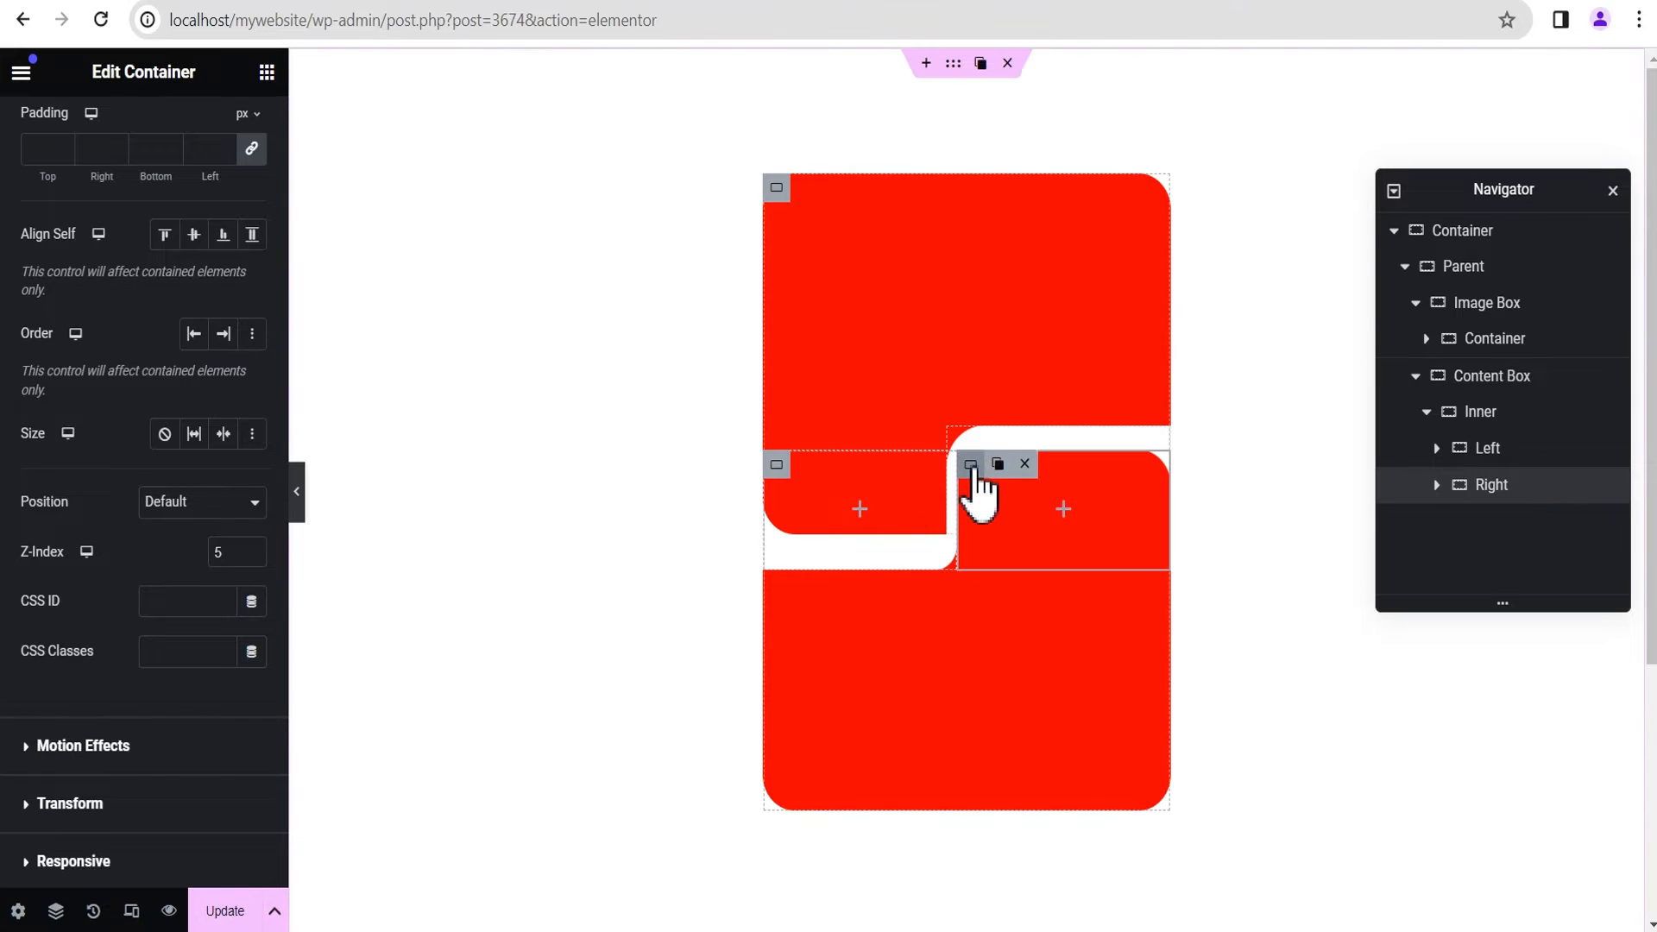
click(972, 464)
scroll(111, 288, up, 3)
click(48, 138)
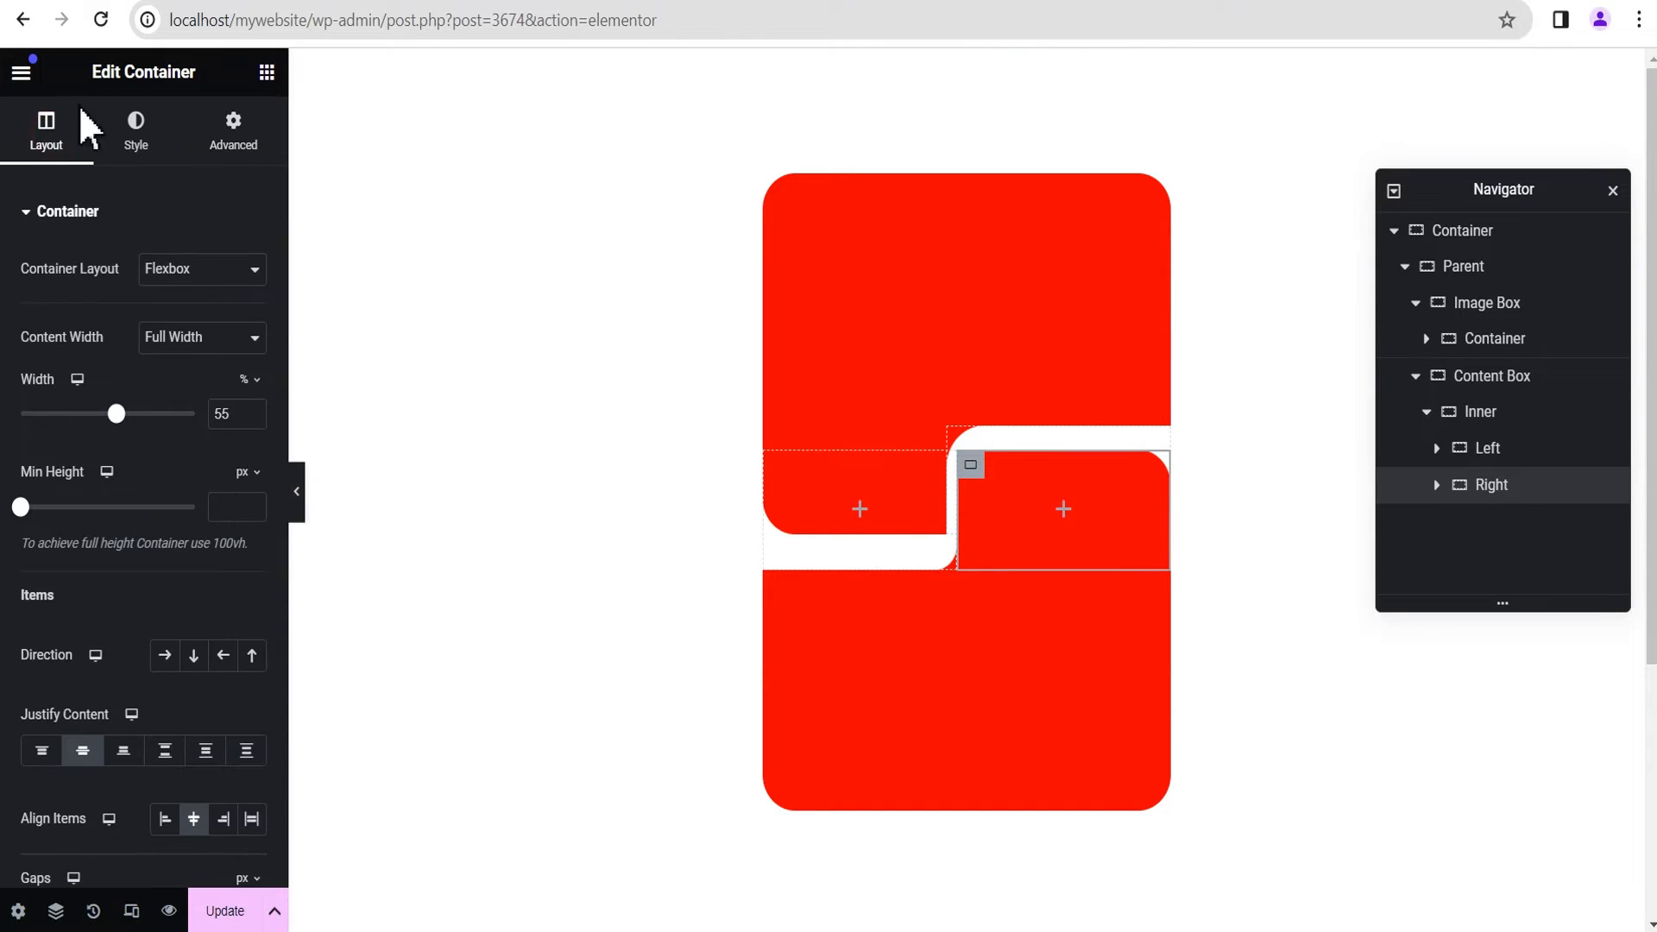
double_click(226, 416)
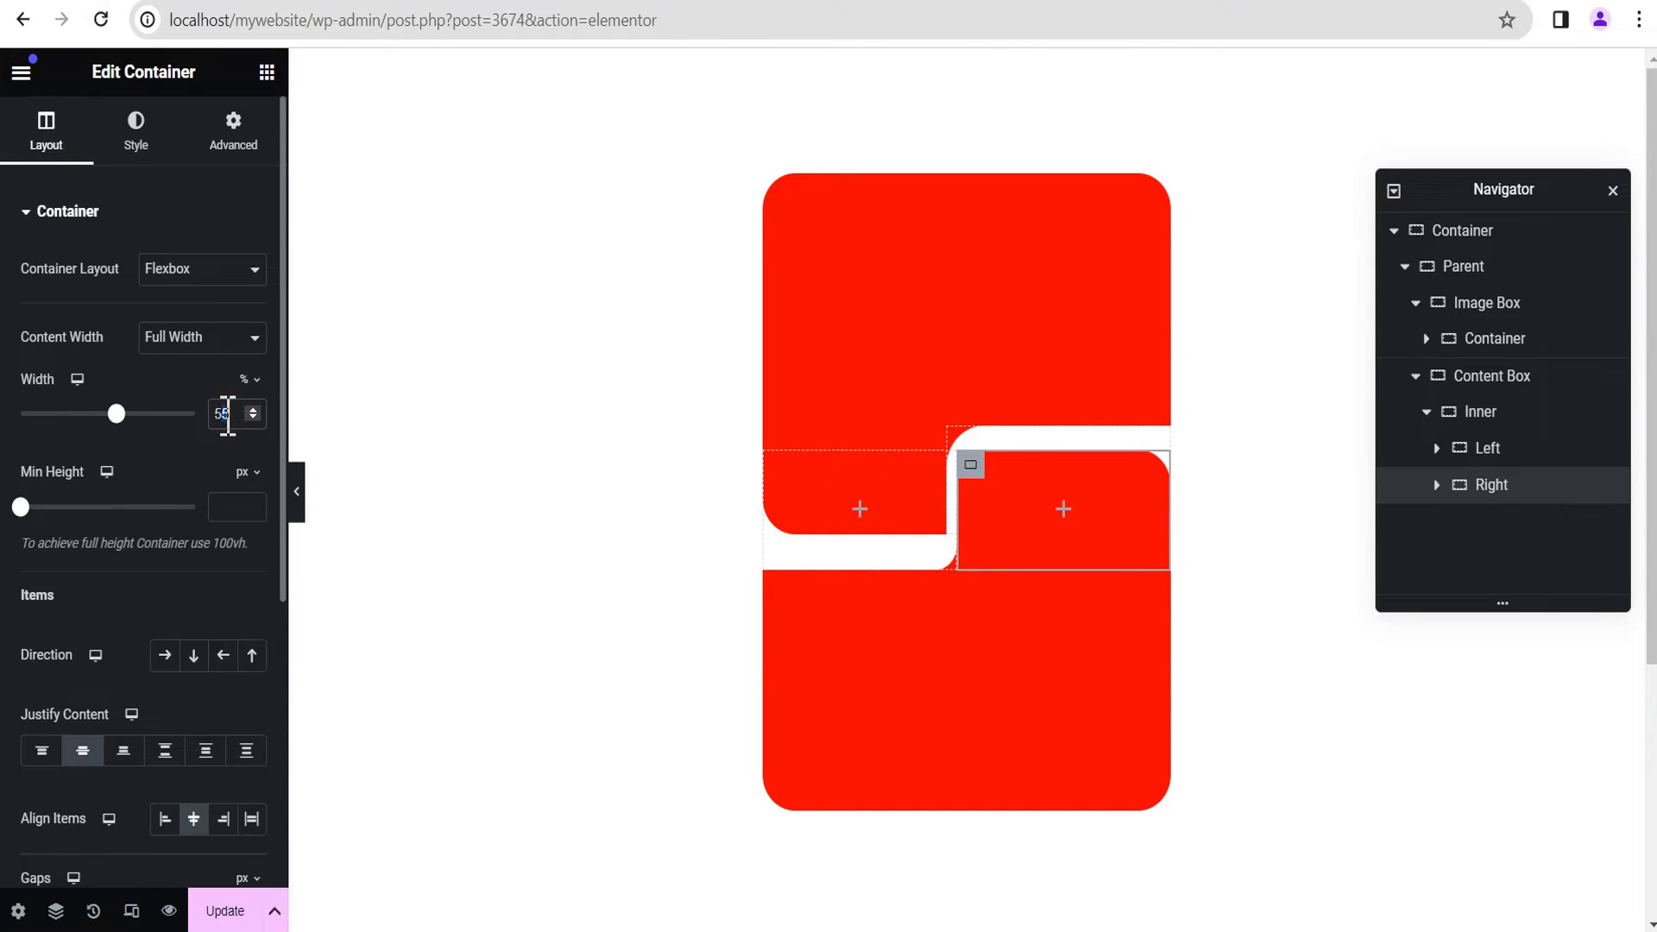
text(50)
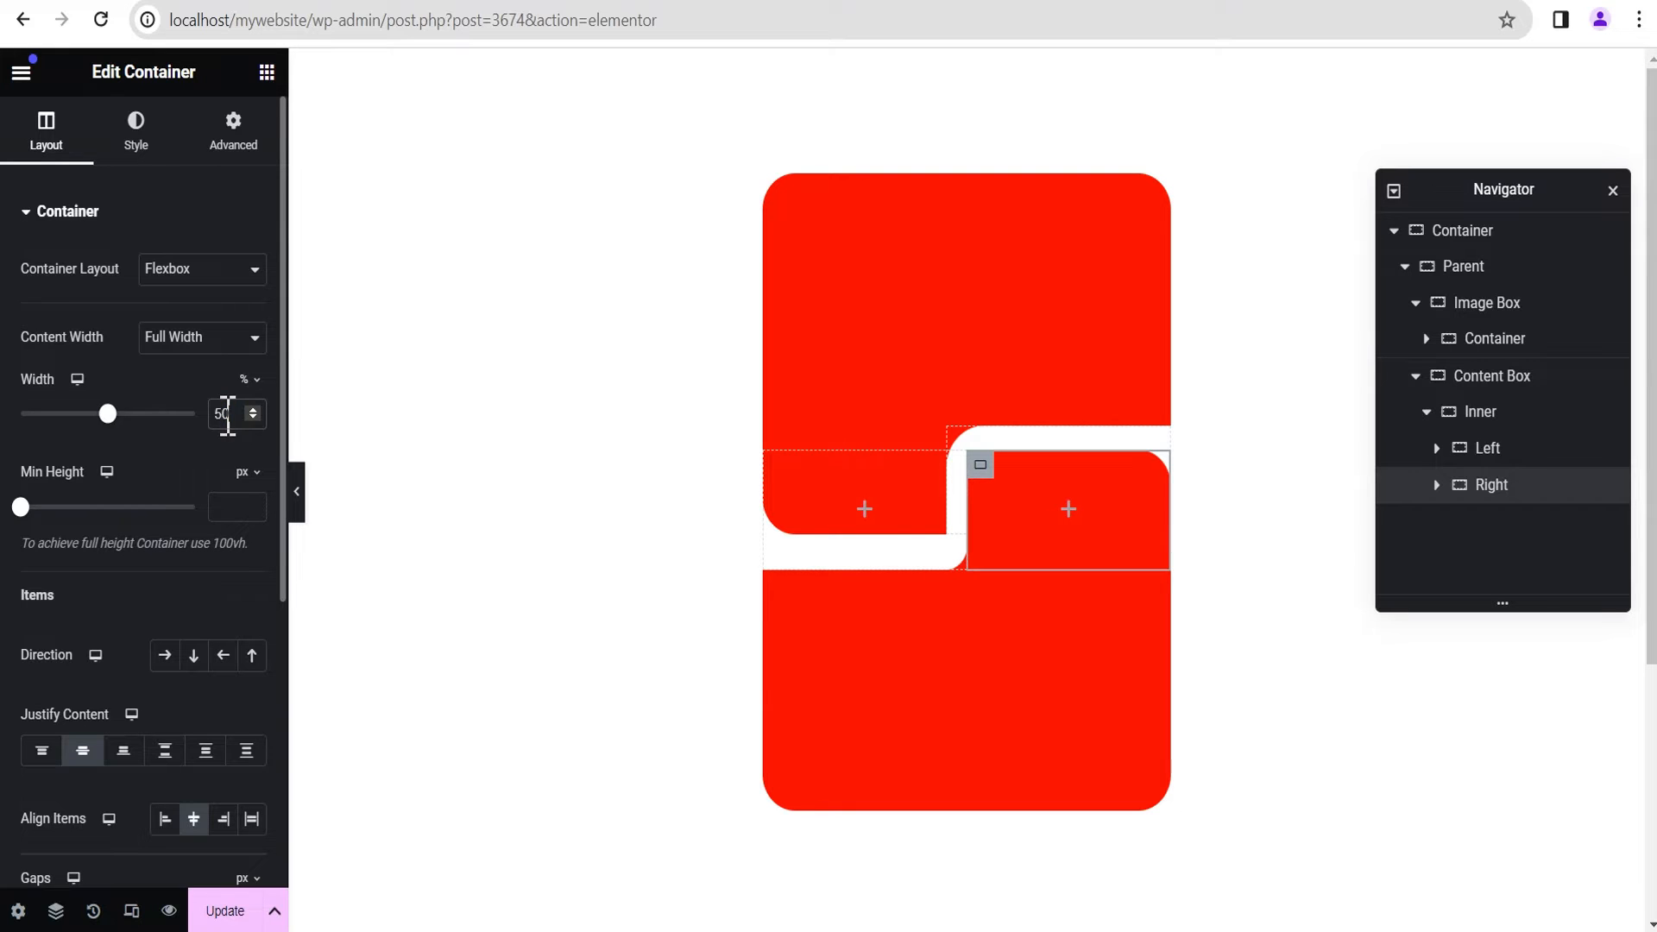
click(1551, 491)
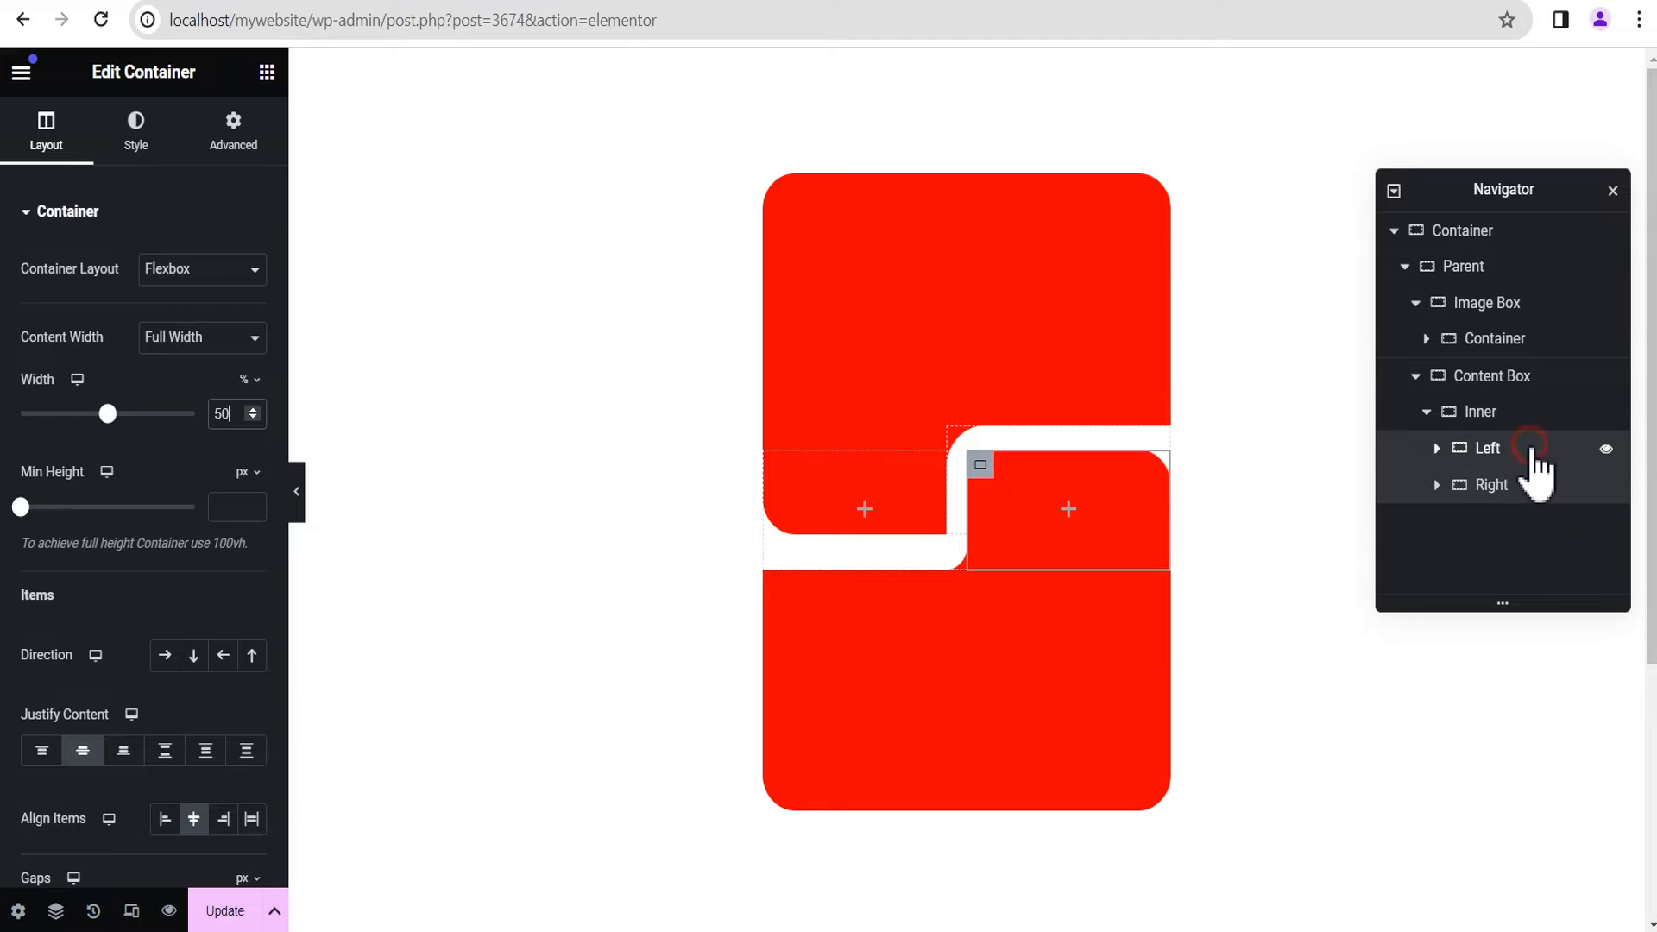
click(1531, 450)
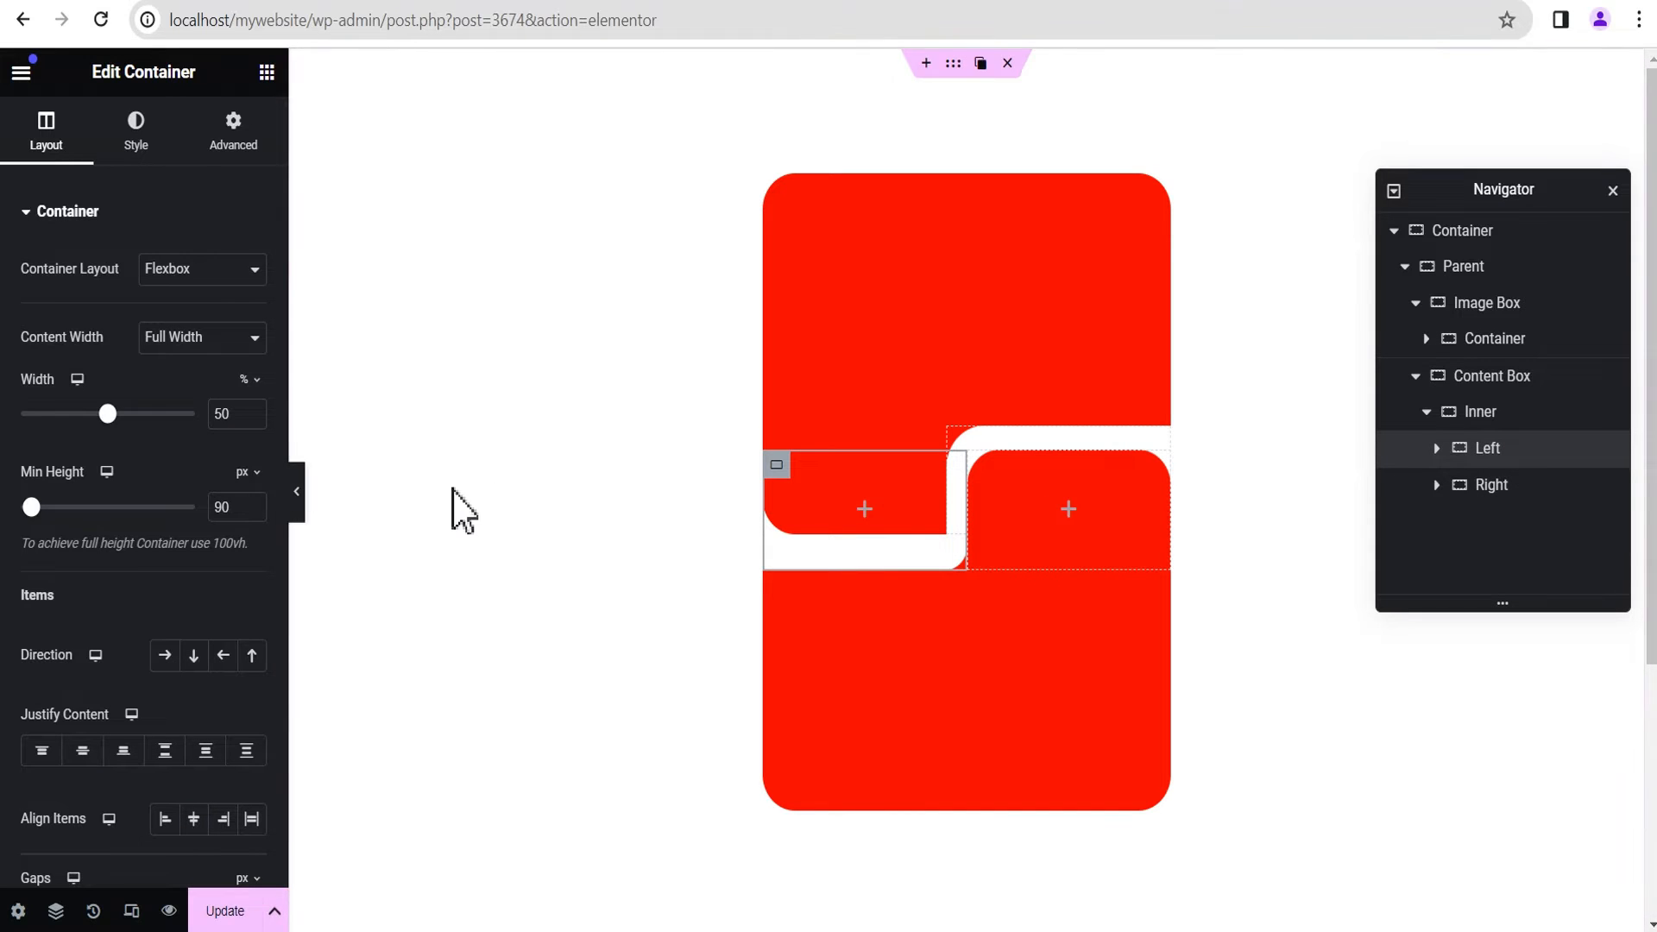
click(296, 492)
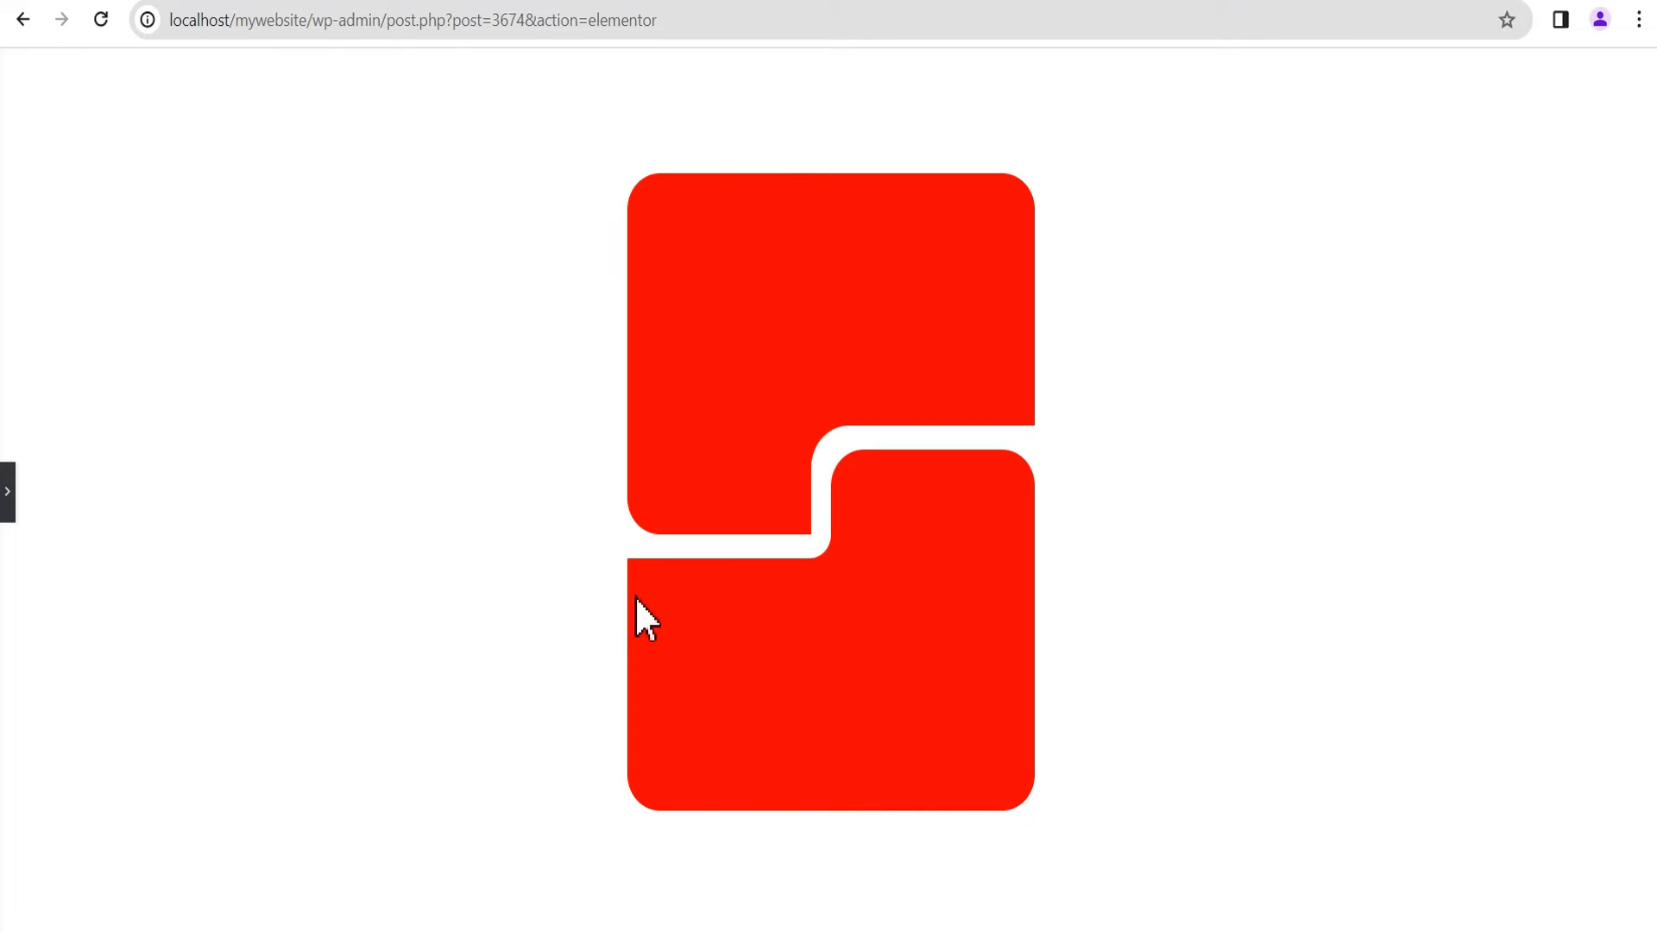
click(7, 499)
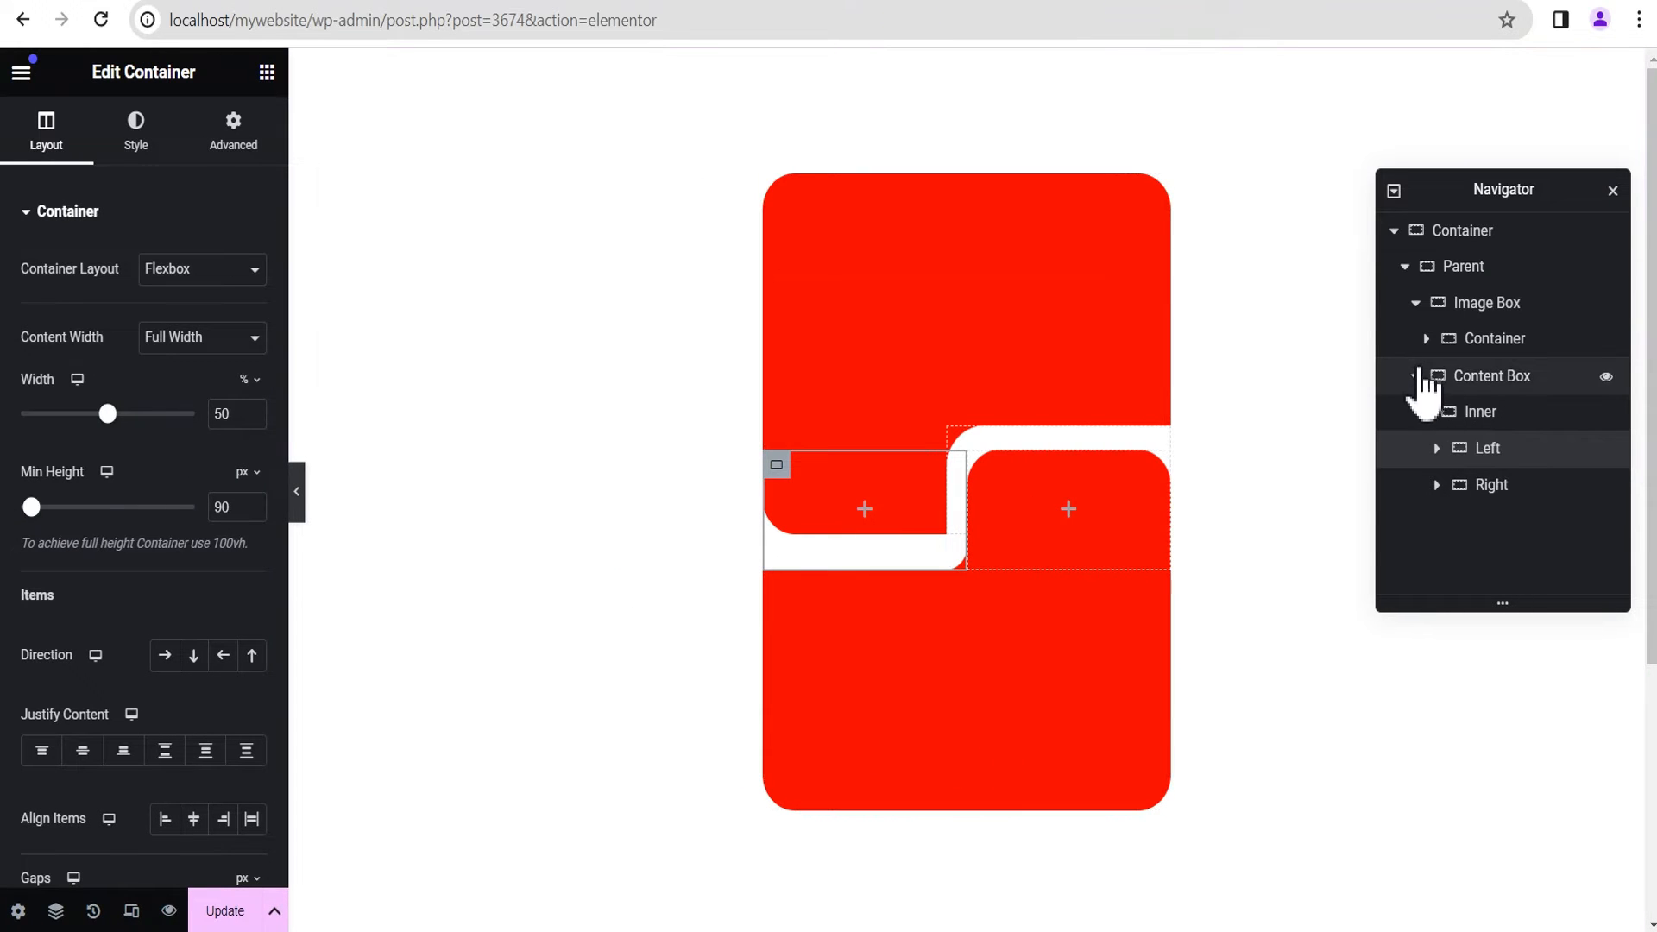
Step: Add a Spacer widget inside the Image Box, above its inner container, and set its space to 60 px
click(1416, 376)
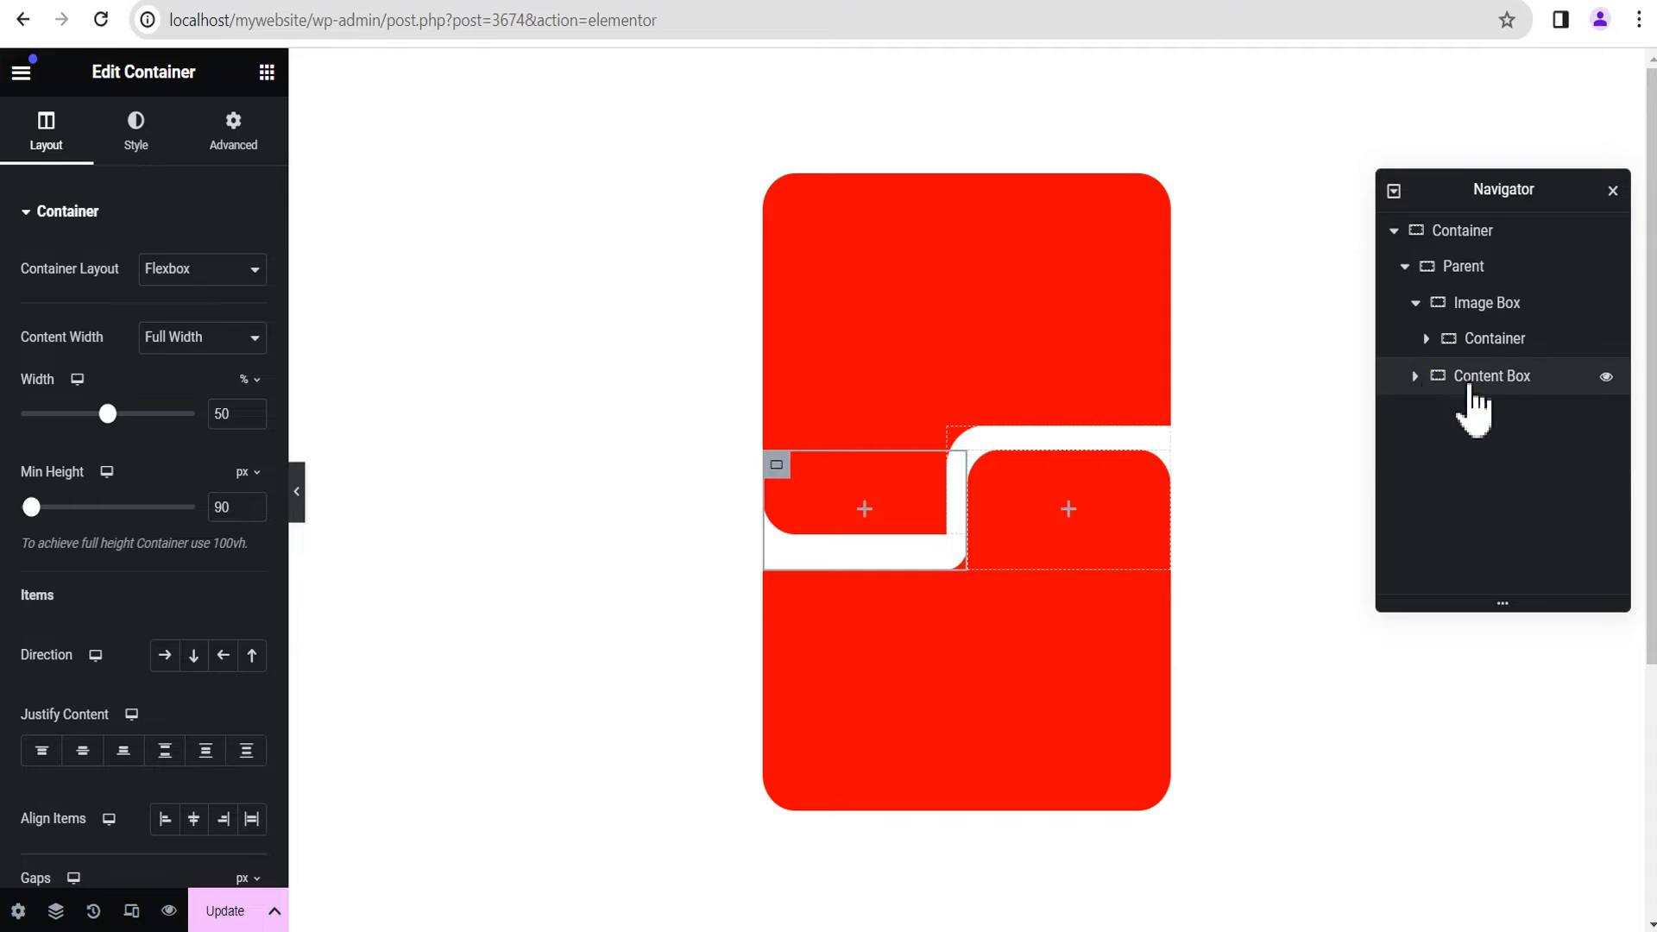
click(1477, 303)
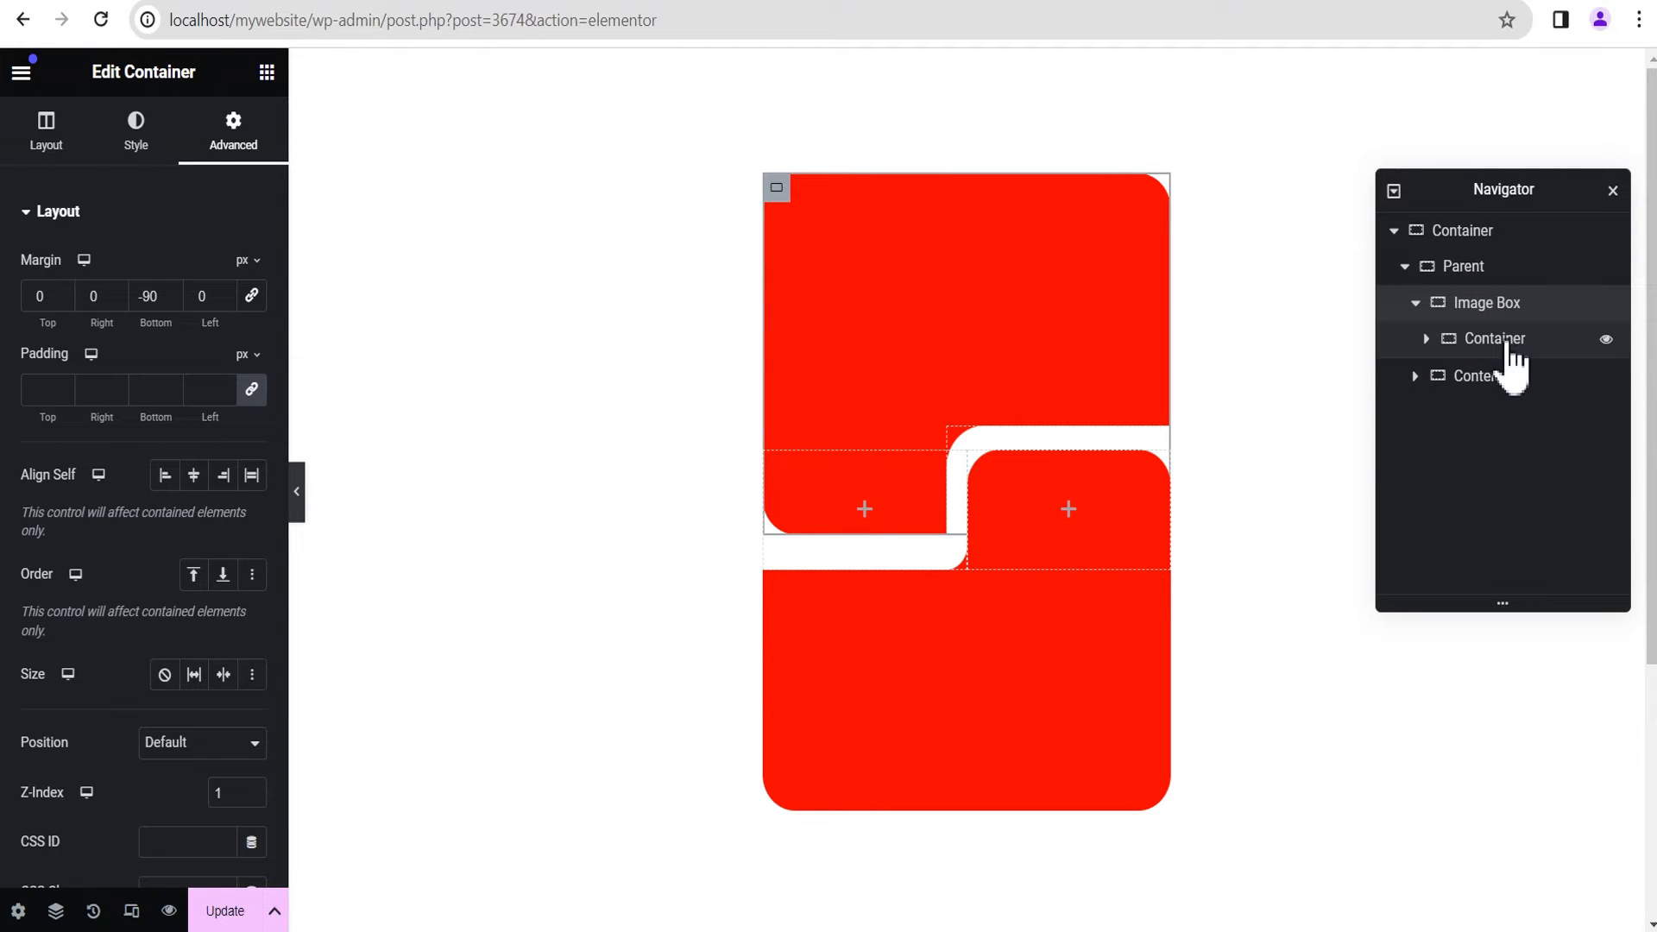
click(264, 74)
scroll(130, 552, down, 1)
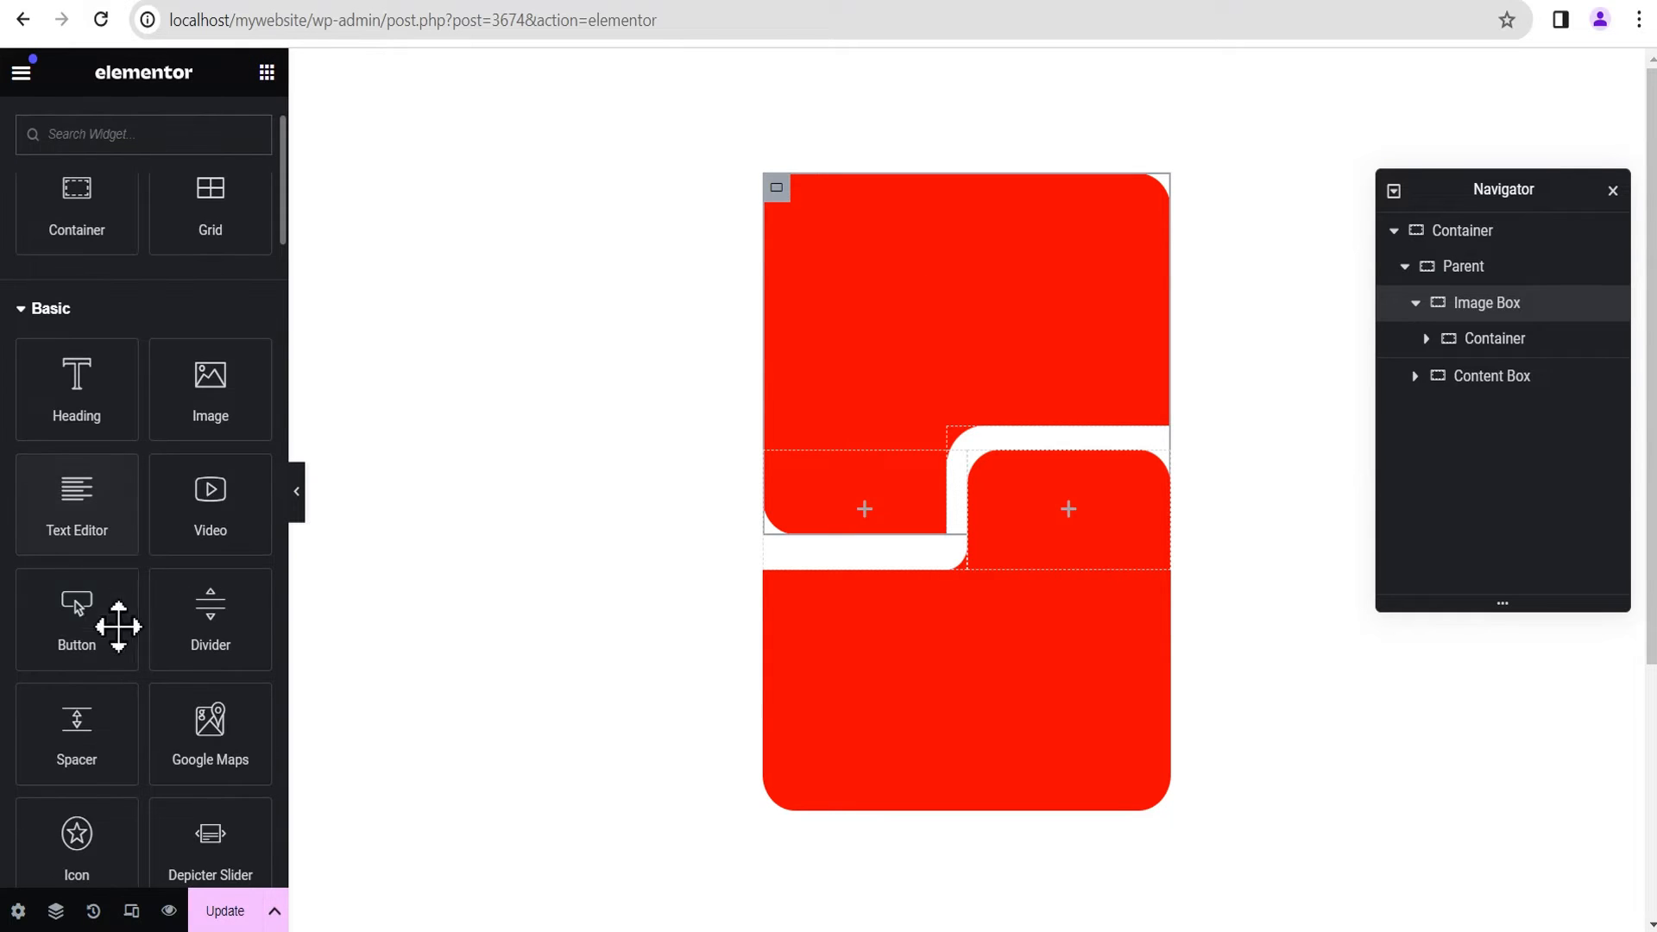
drag(68, 736, 958, 351)
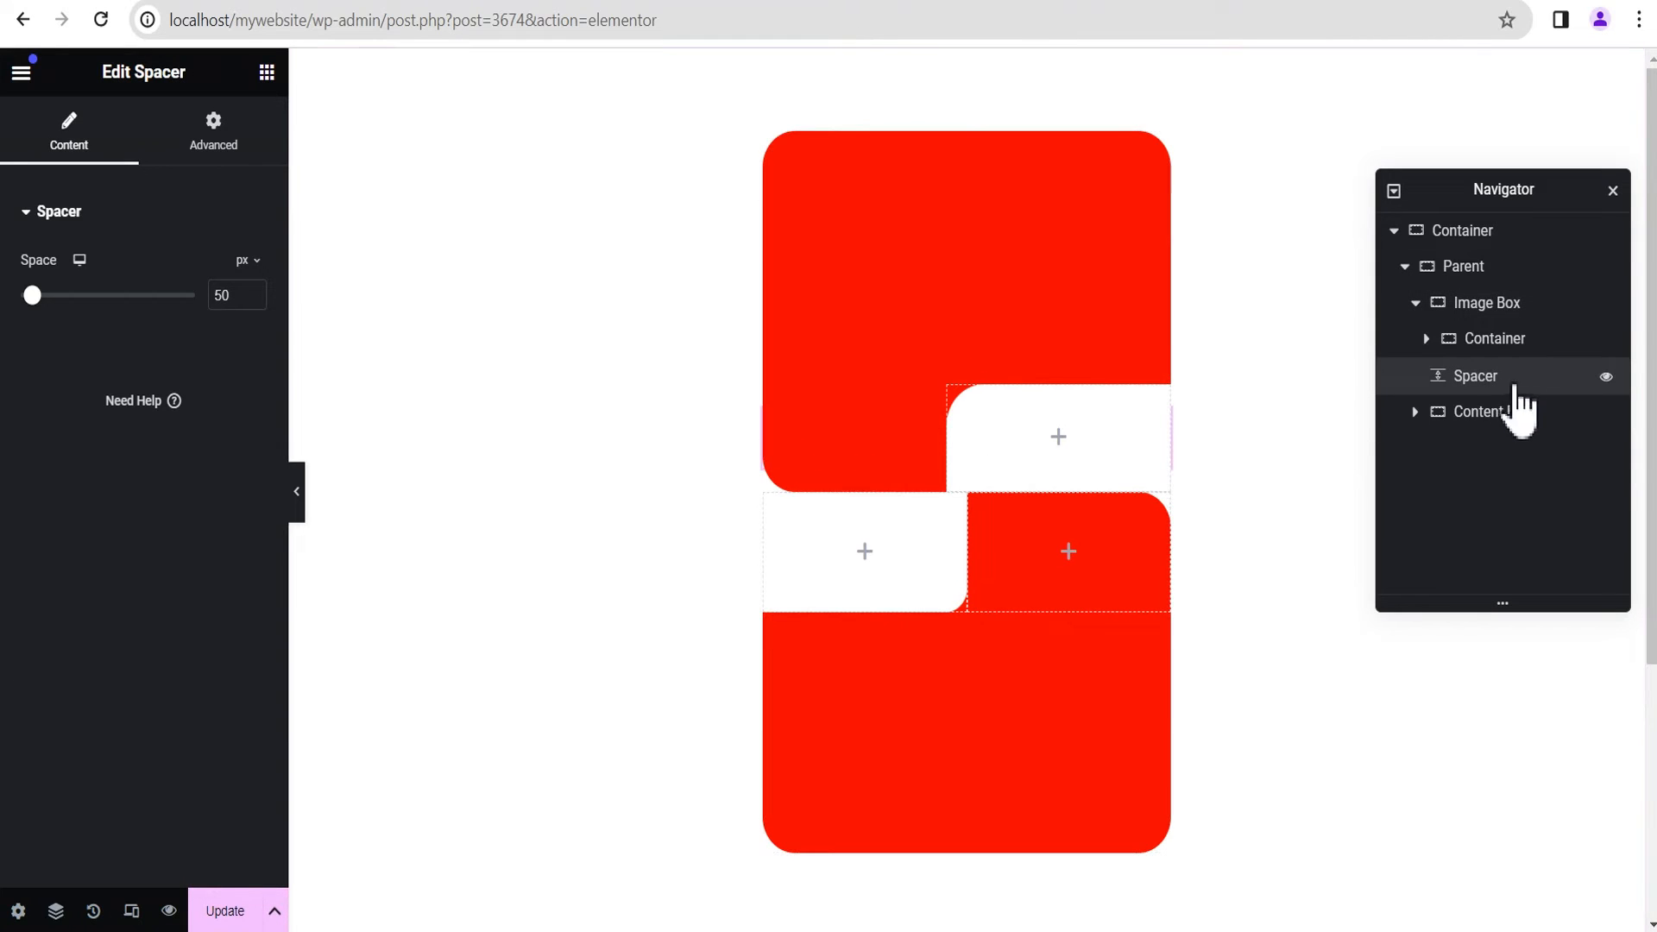
drag(1500, 380, 1525, 337)
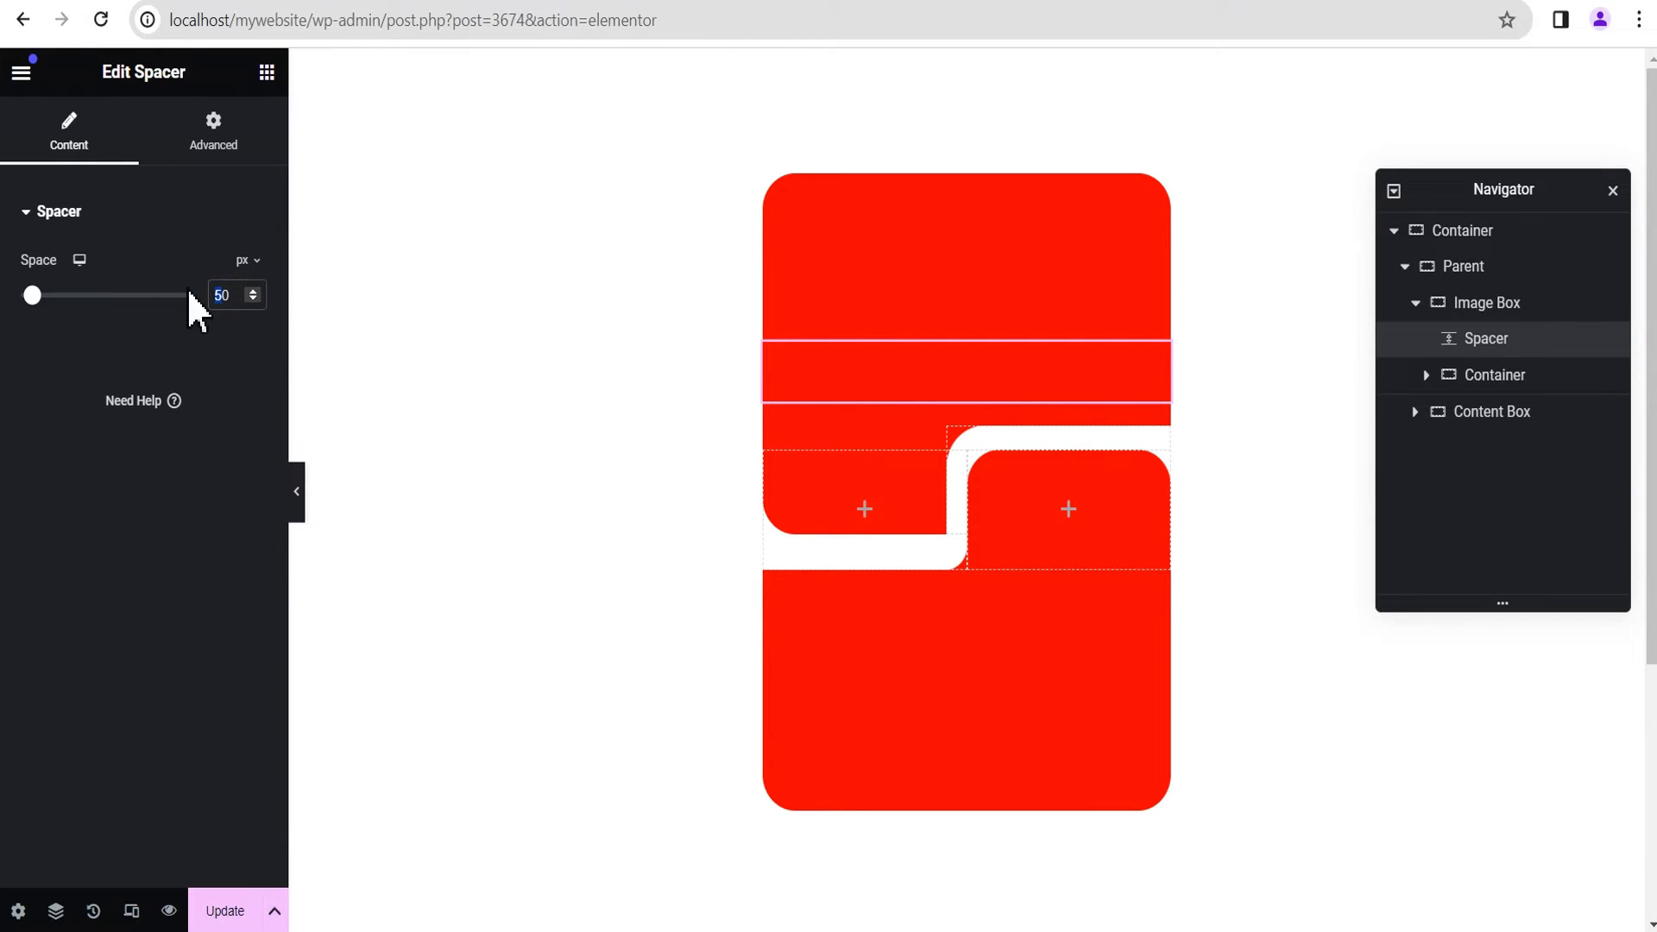
text(6)
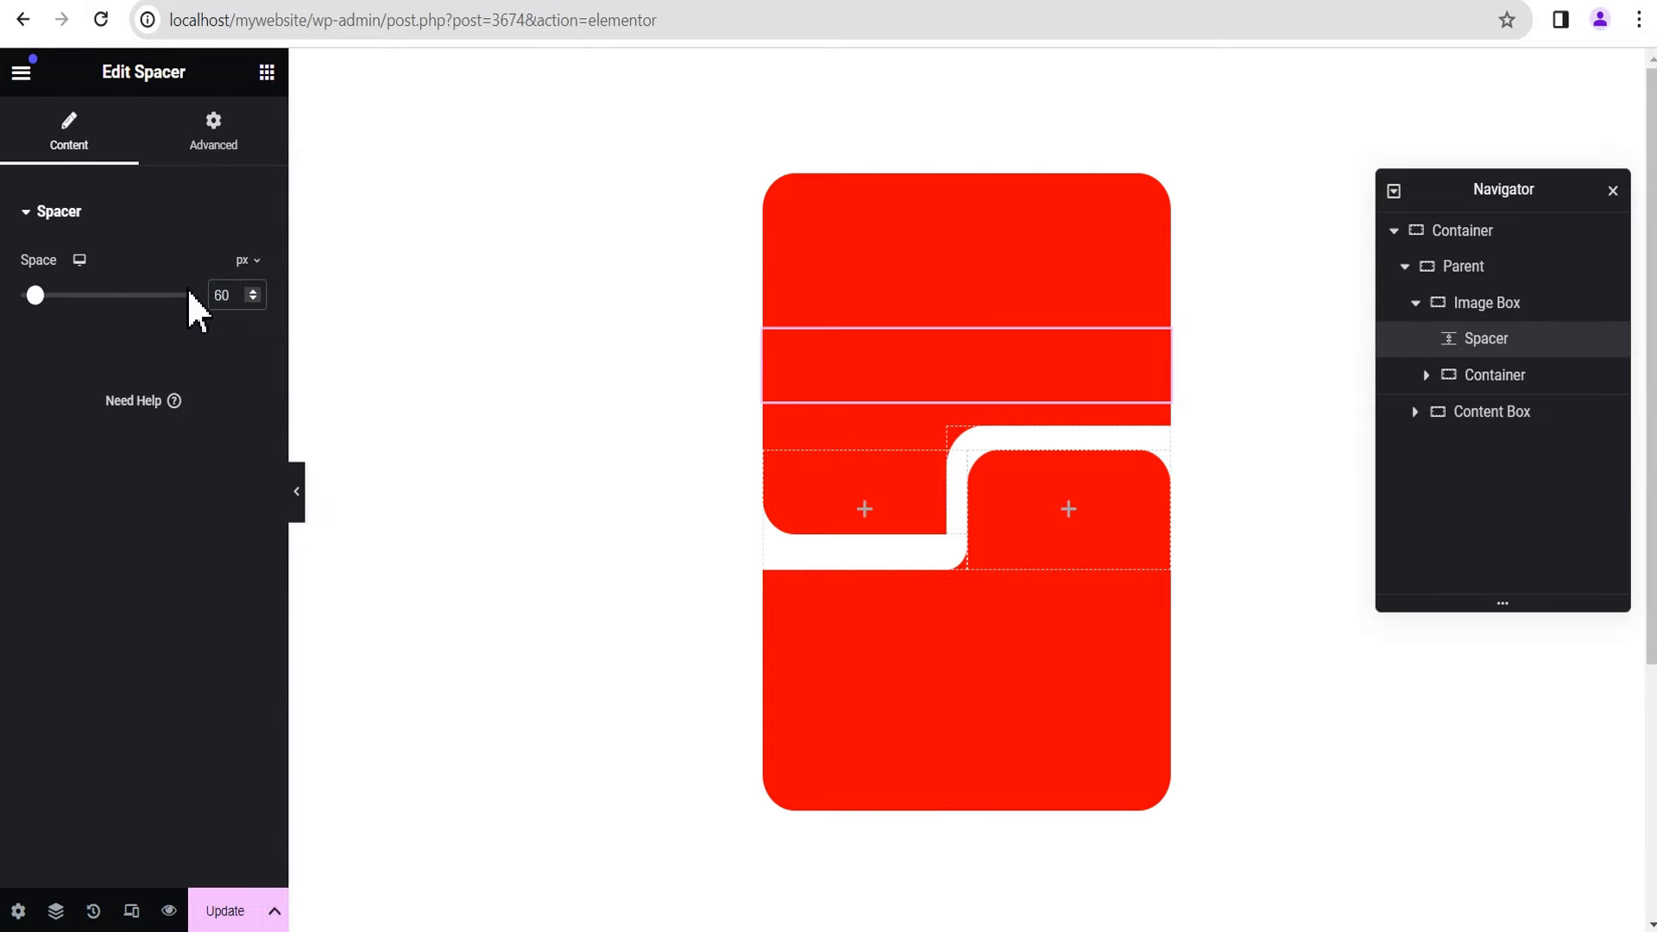
Step: Give the Spacer in the Image Box a custom width of 60 px
click(220, 146)
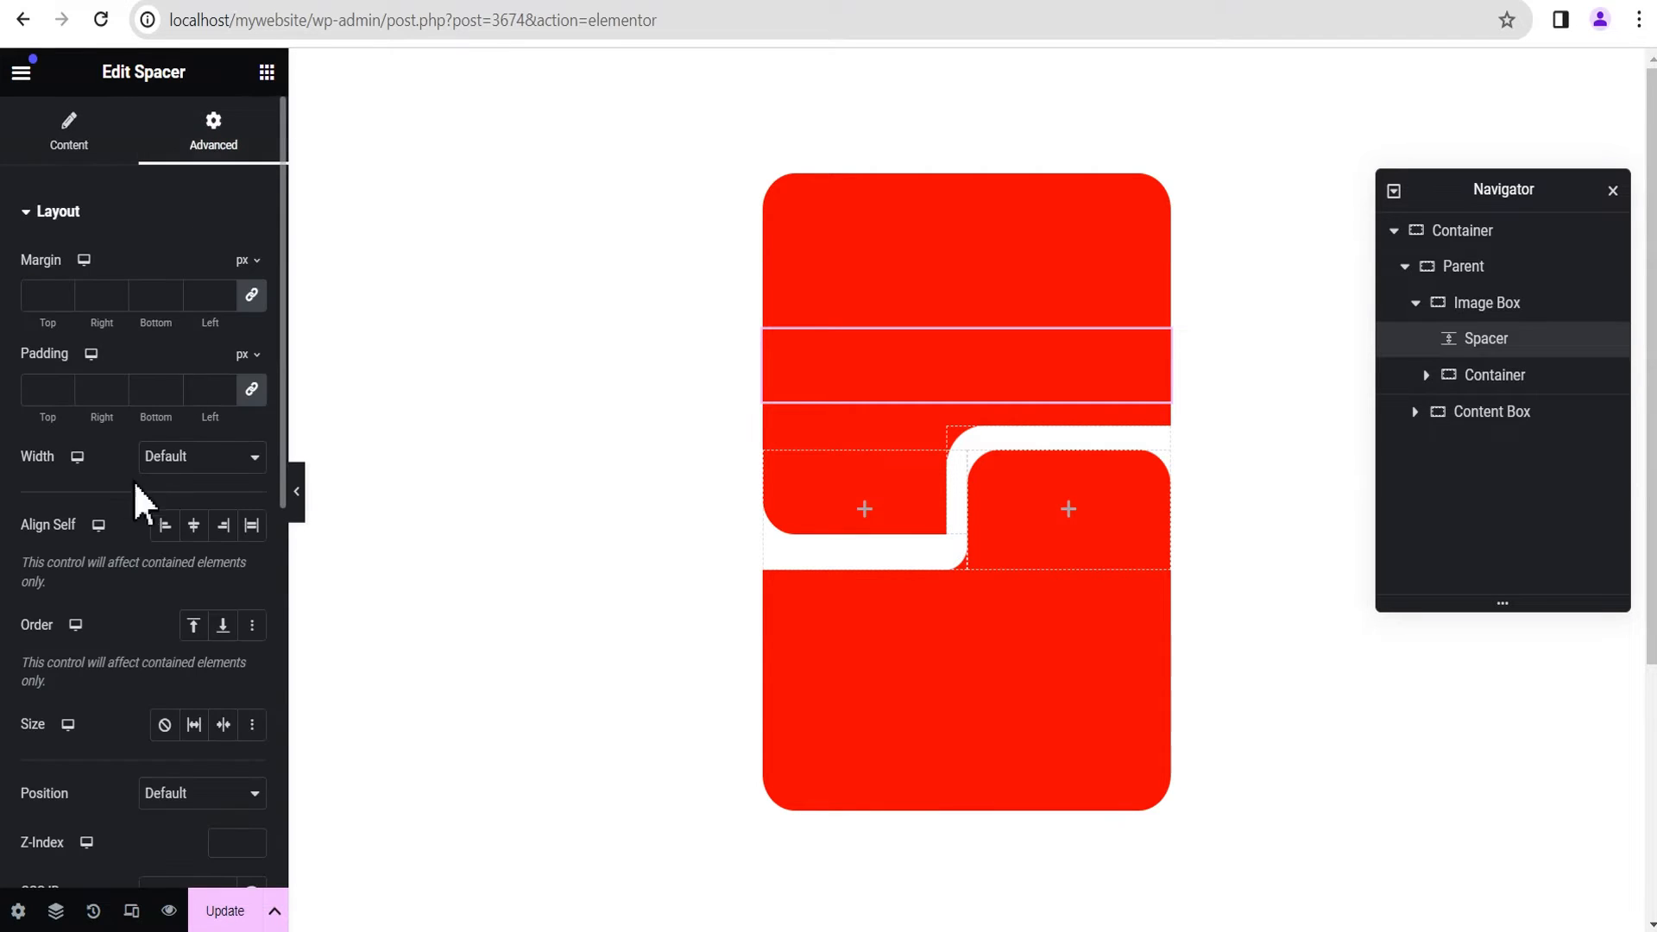
click(178, 471)
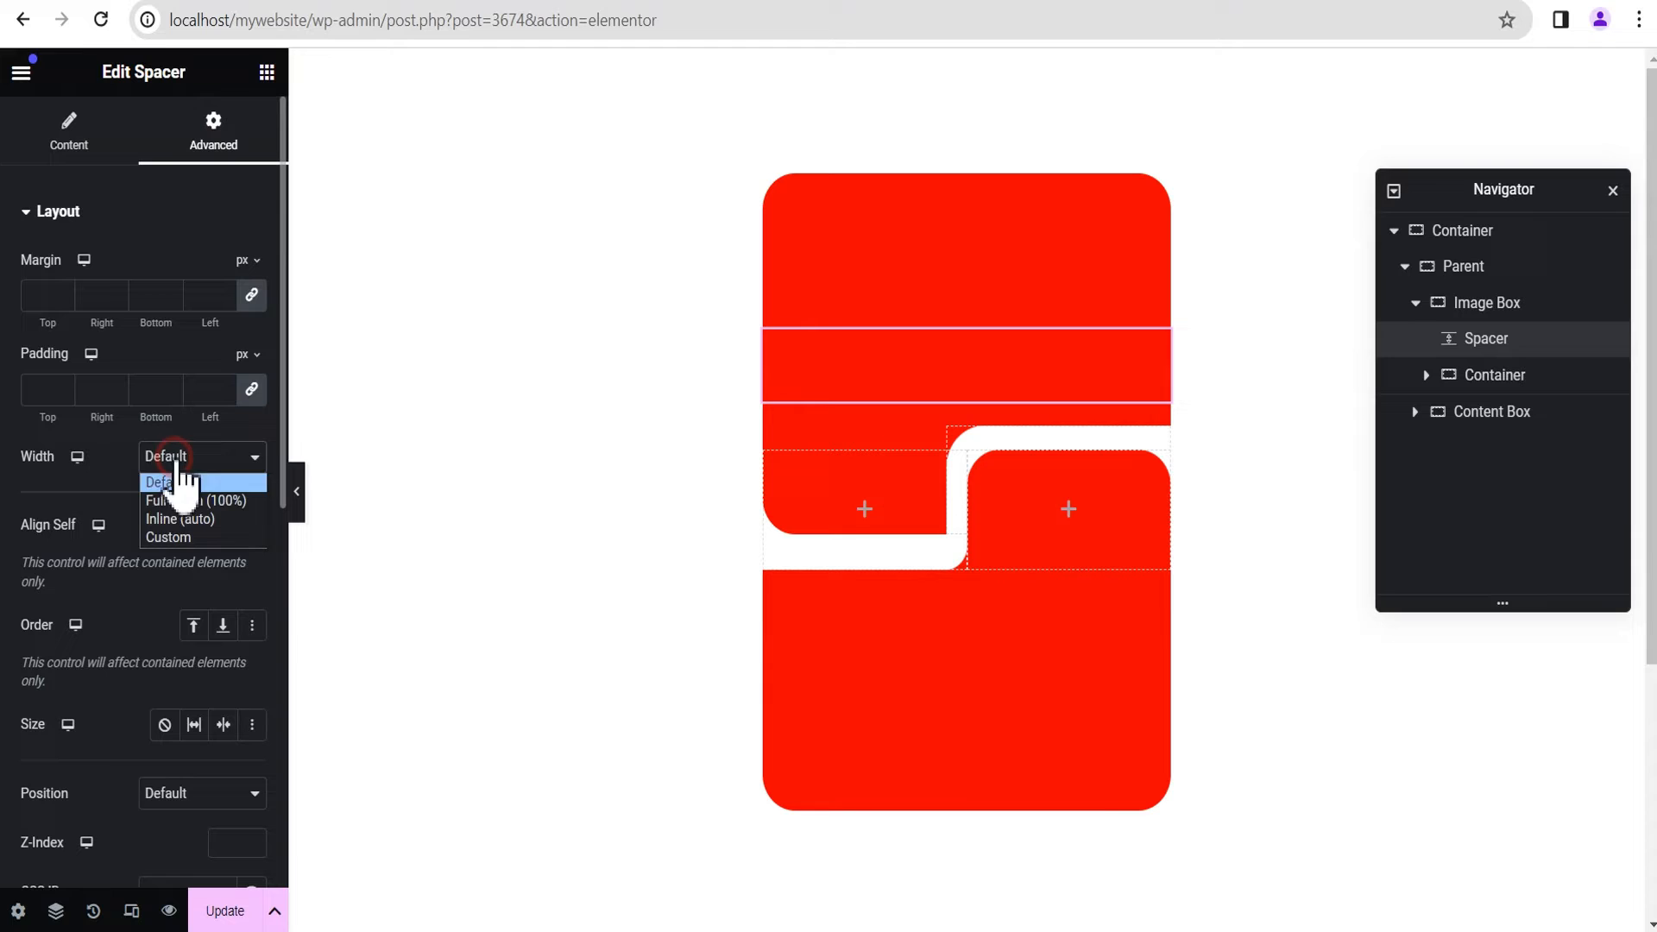
click(178, 538)
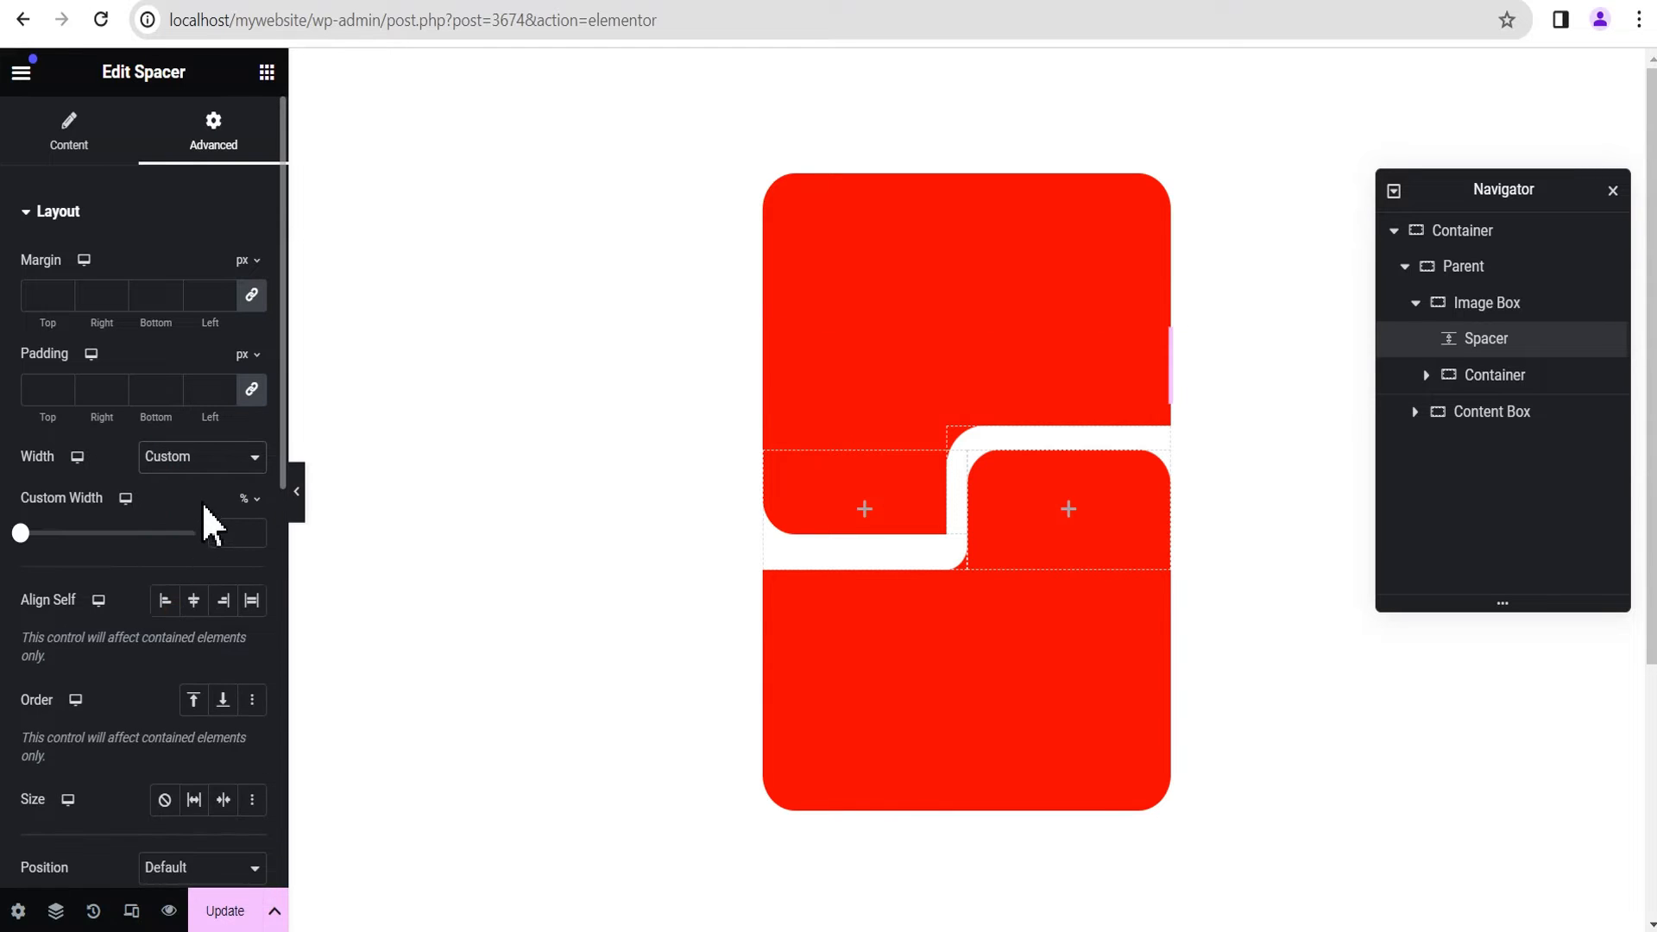
click(245, 502)
click(245, 499)
text(60)
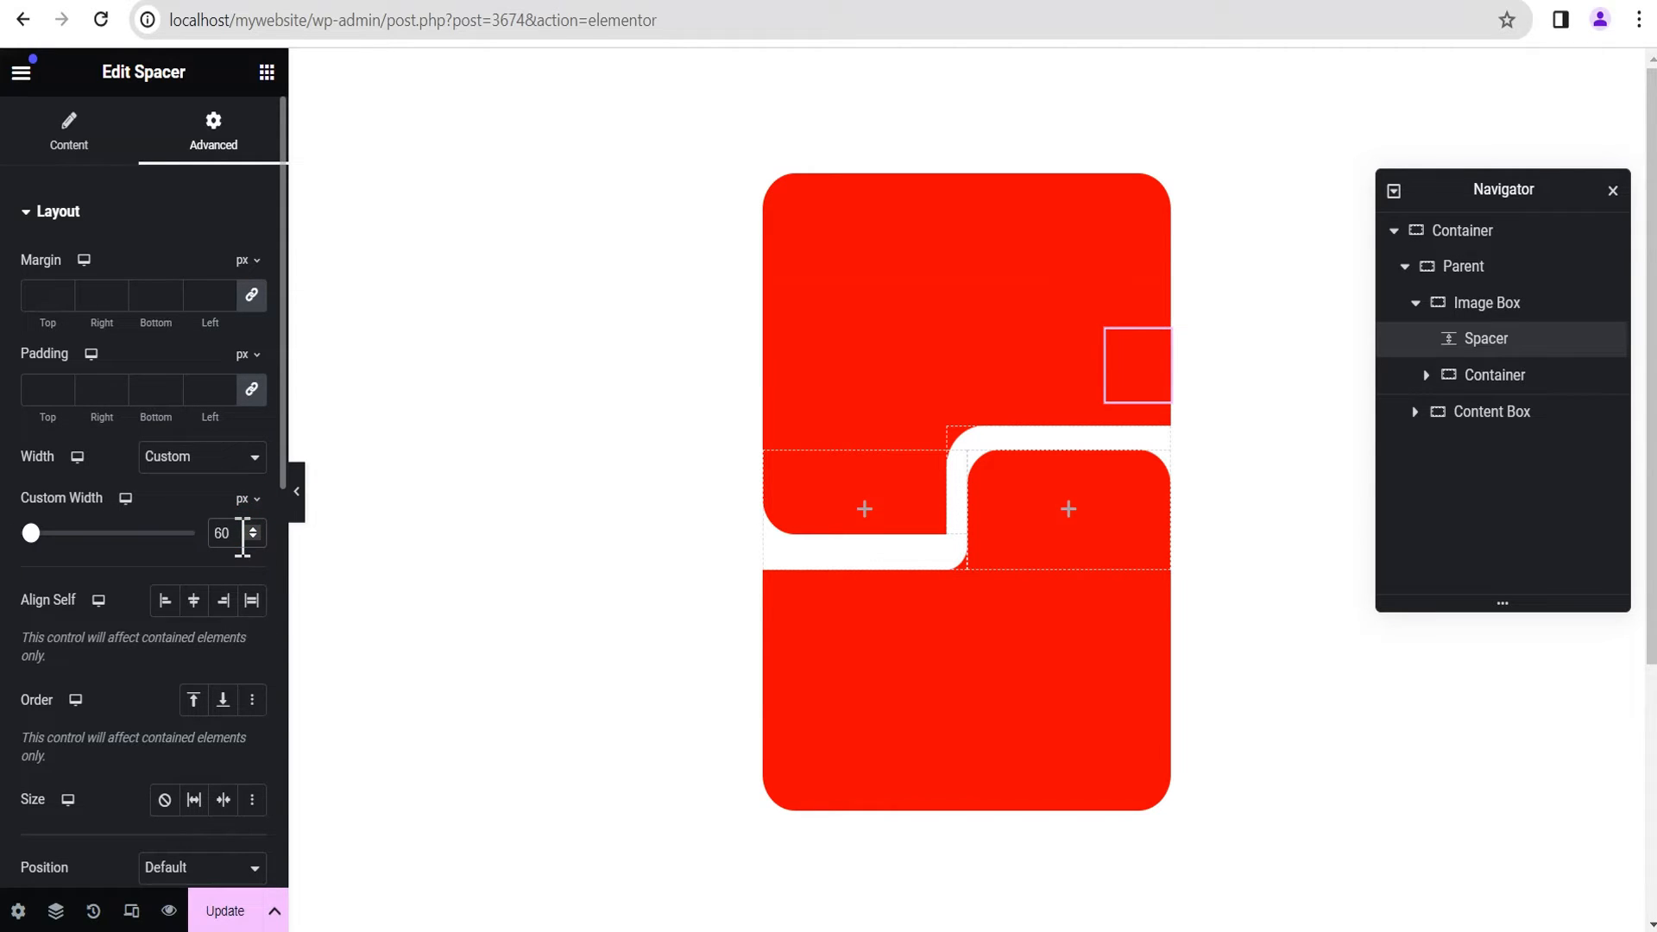
Step: Set the Spacer's classic background color to bright green (#02F74D) and preview the layout
click(50, 212)
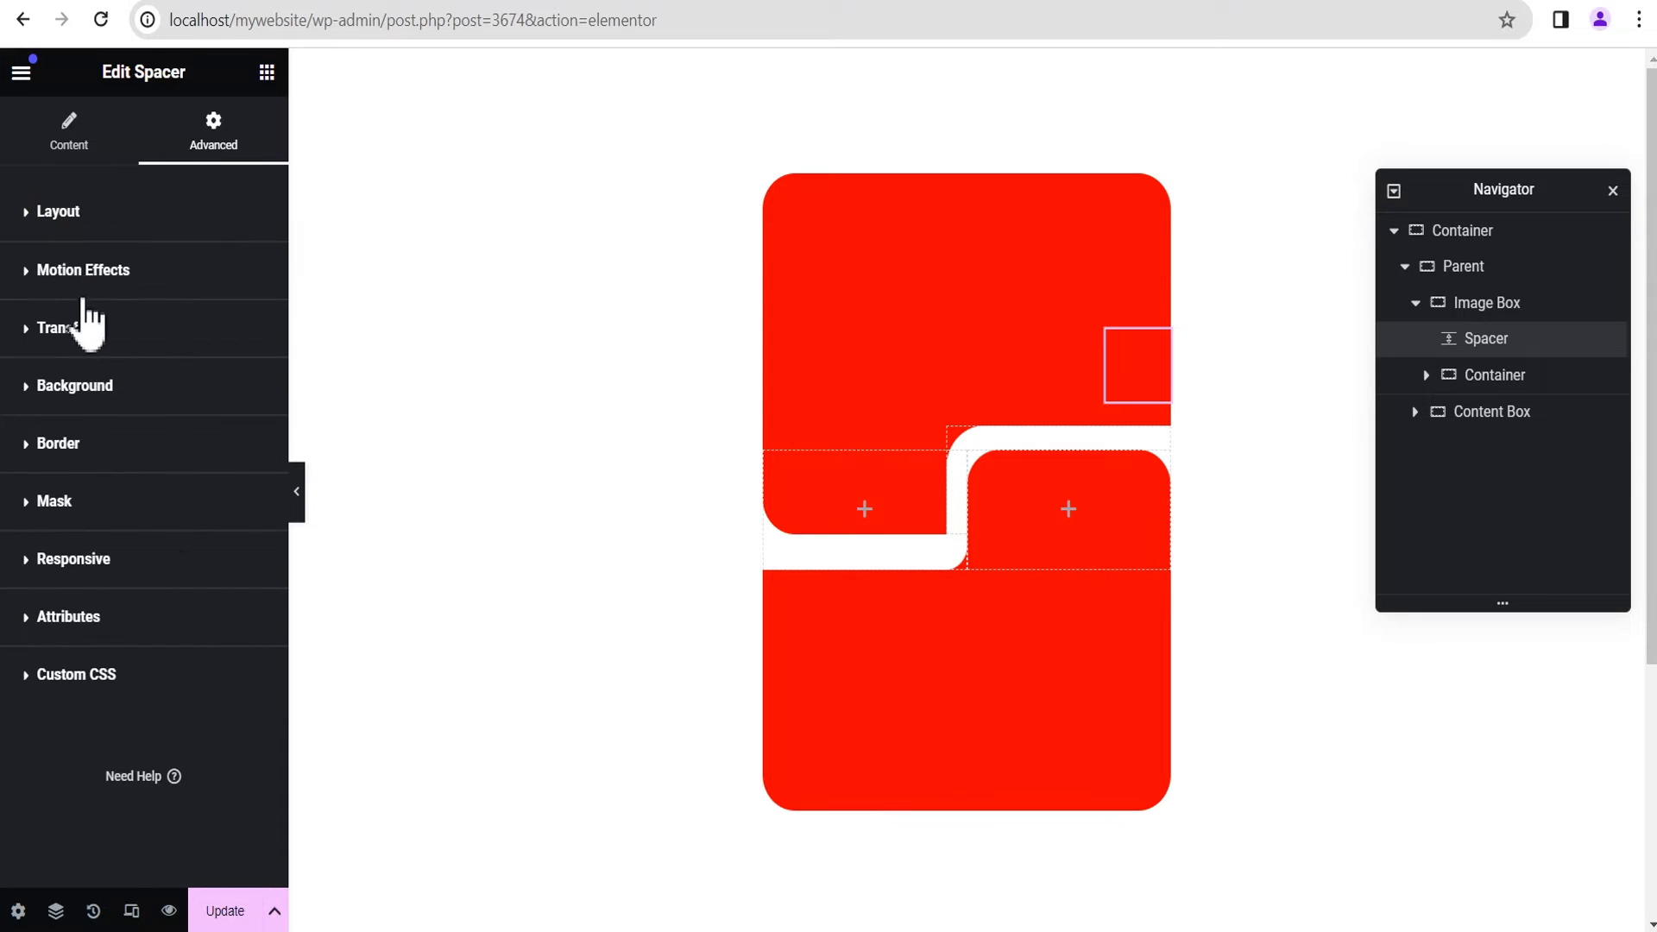
click(92, 385)
click(223, 493)
click(252, 544)
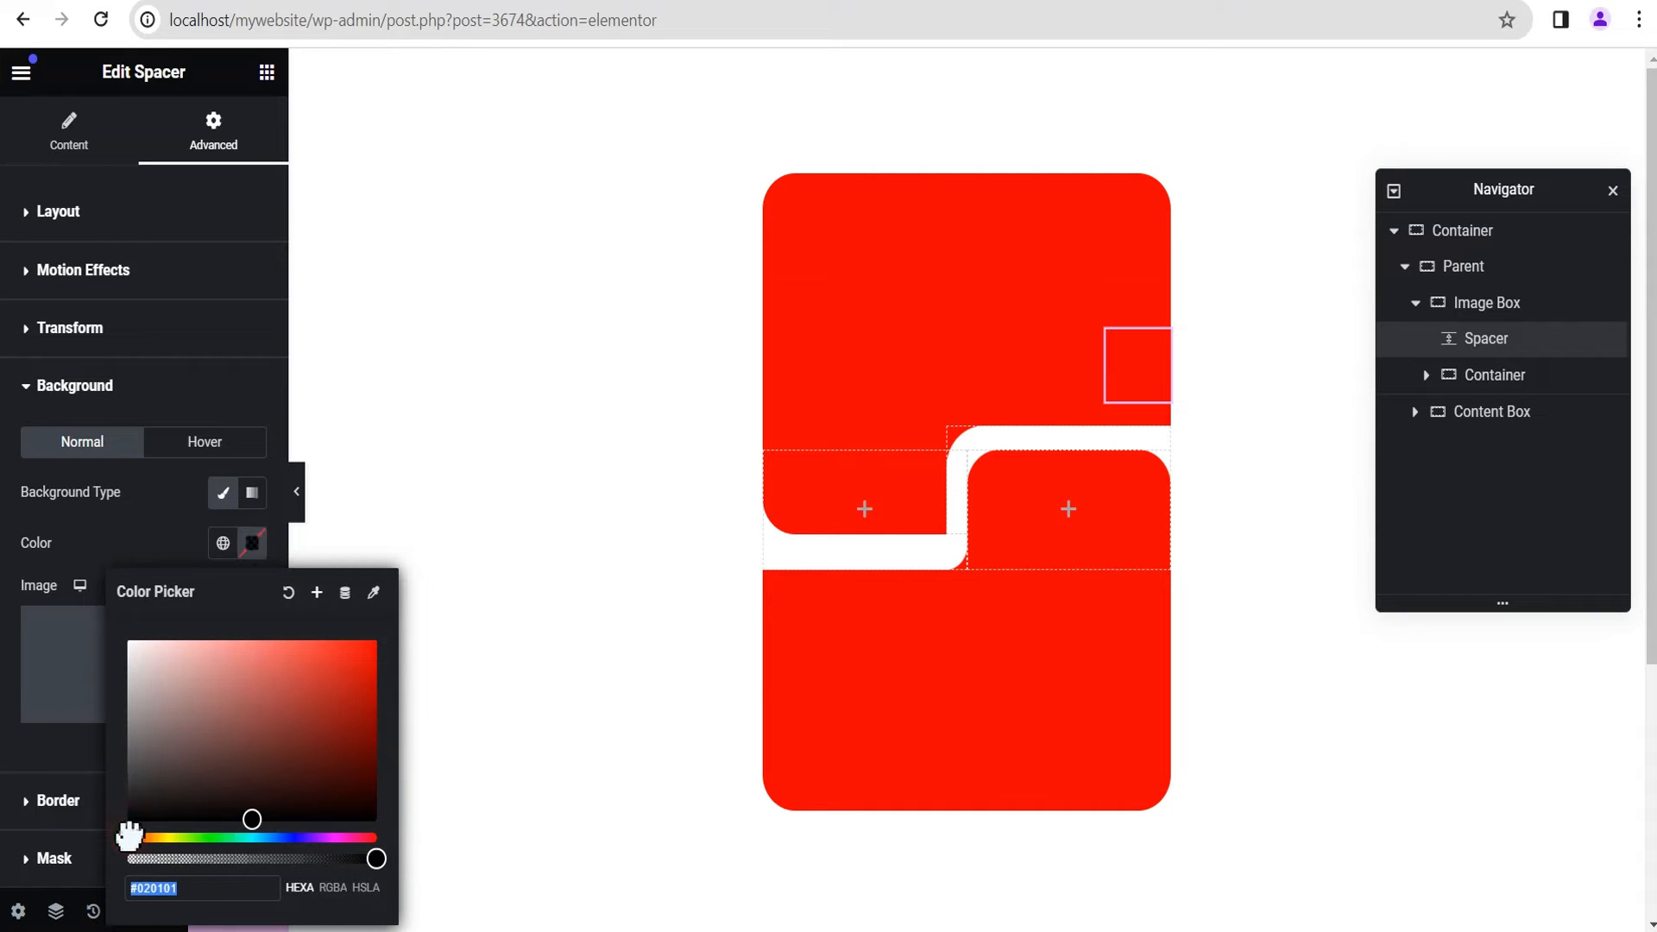
click(210, 837)
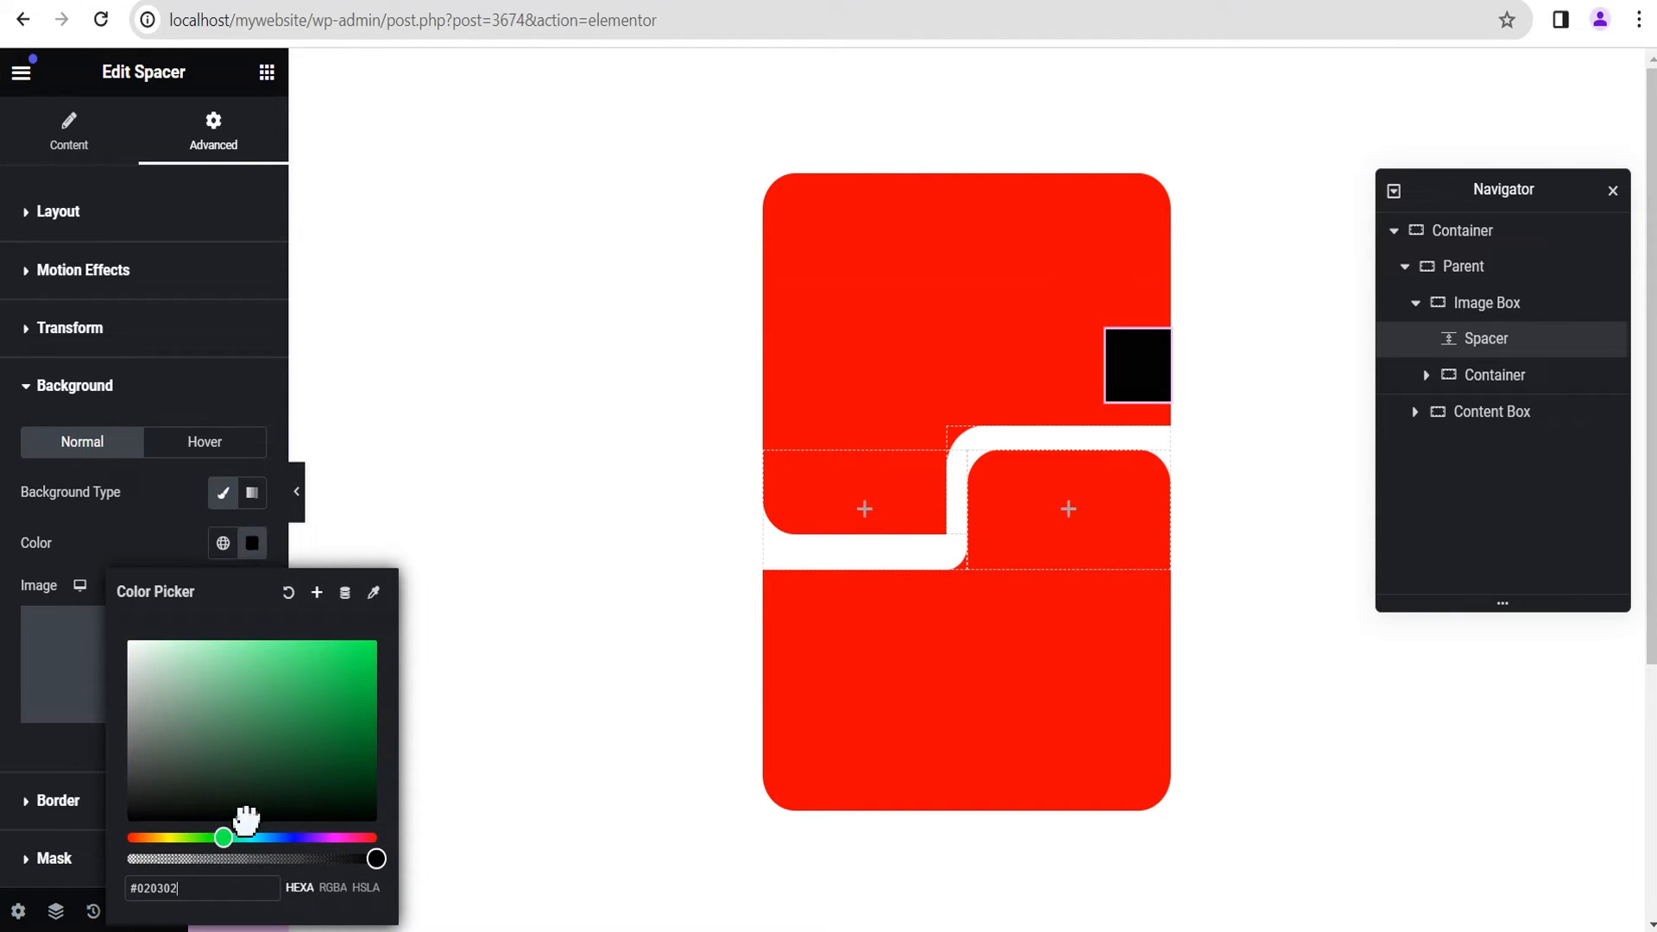
drag(246, 814, 374, 649)
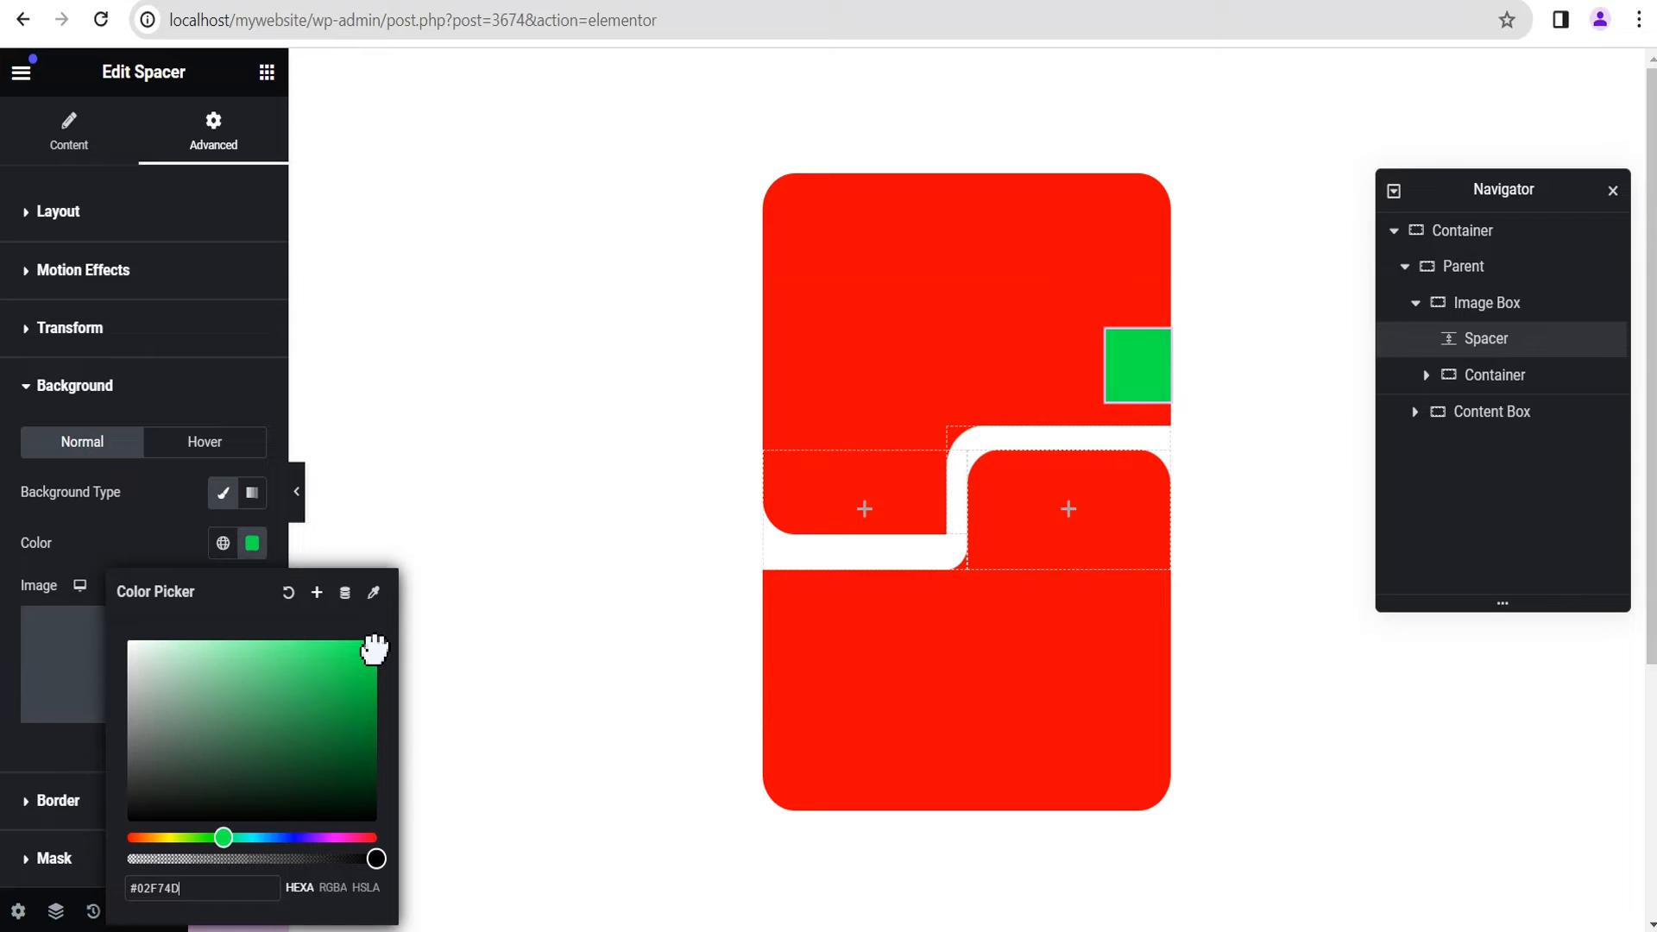
click(148, 522)
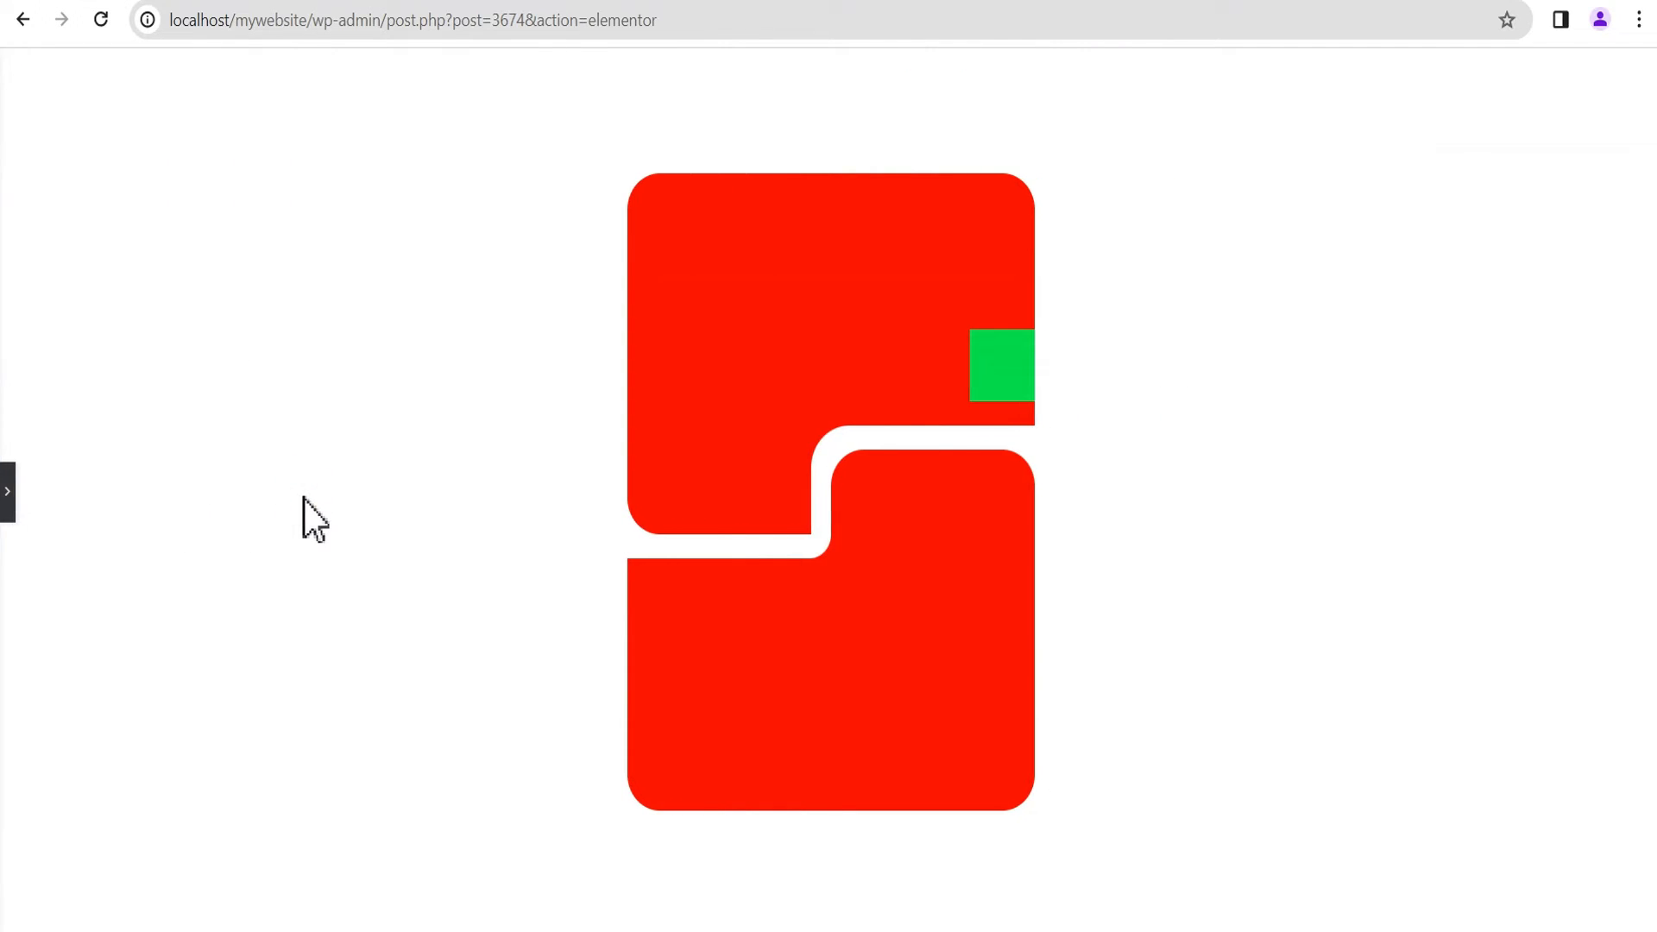
click(7, 493)
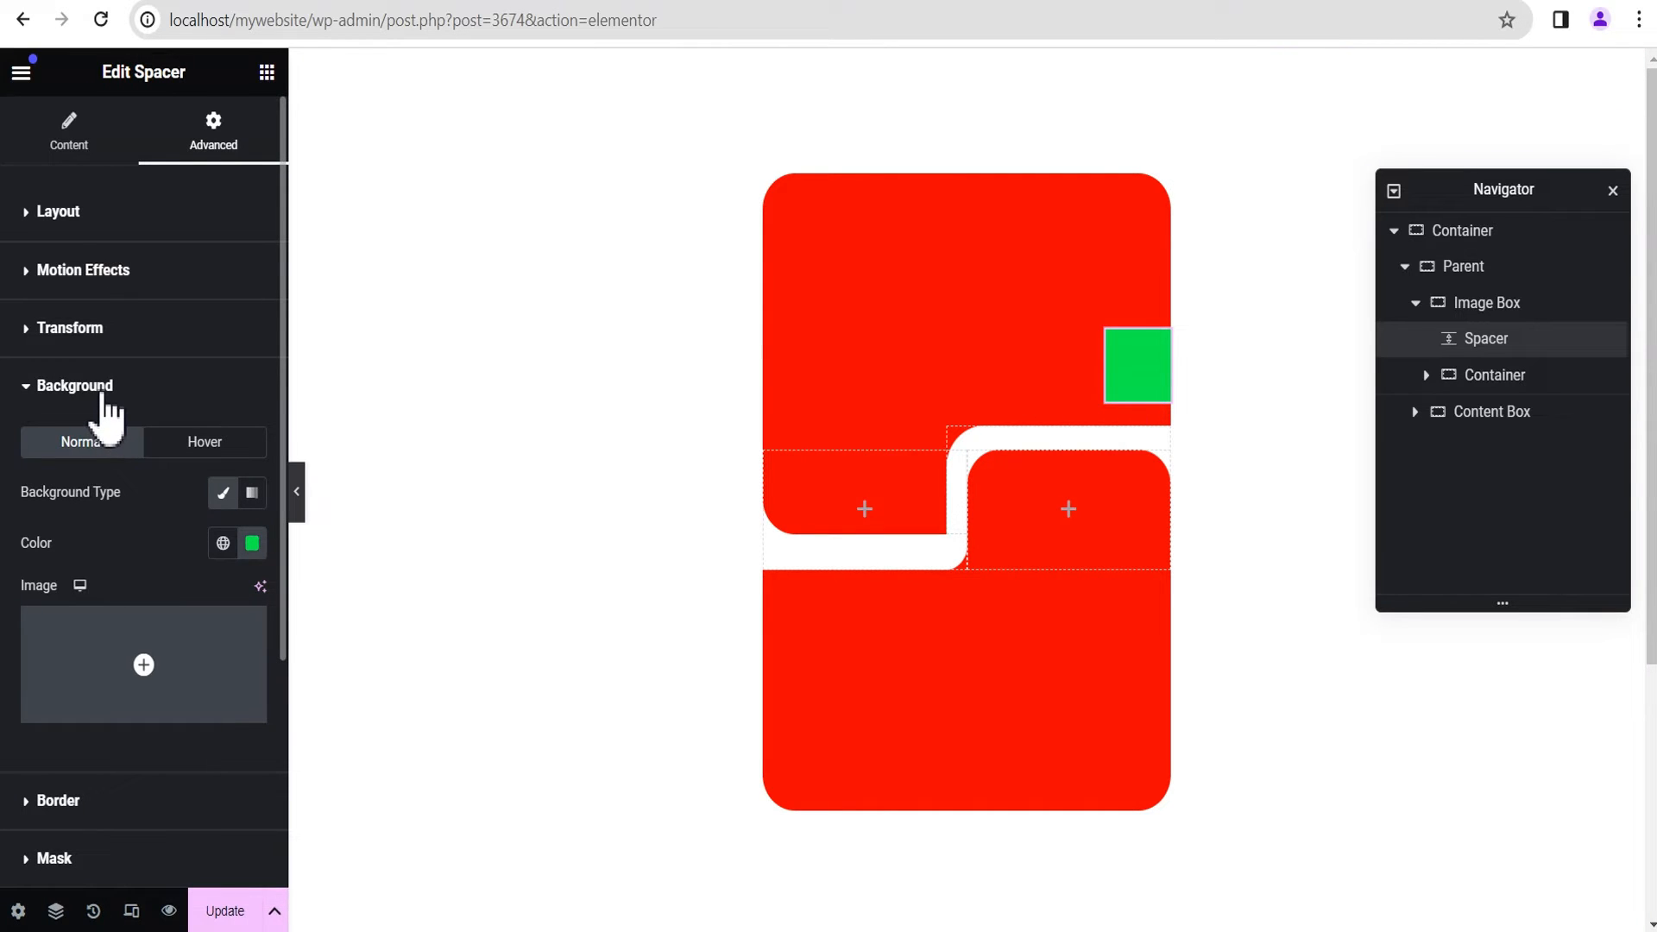
Step: Set the Spacer's position to Absolute with its horizontal orientation set to Right
click(93, 214)
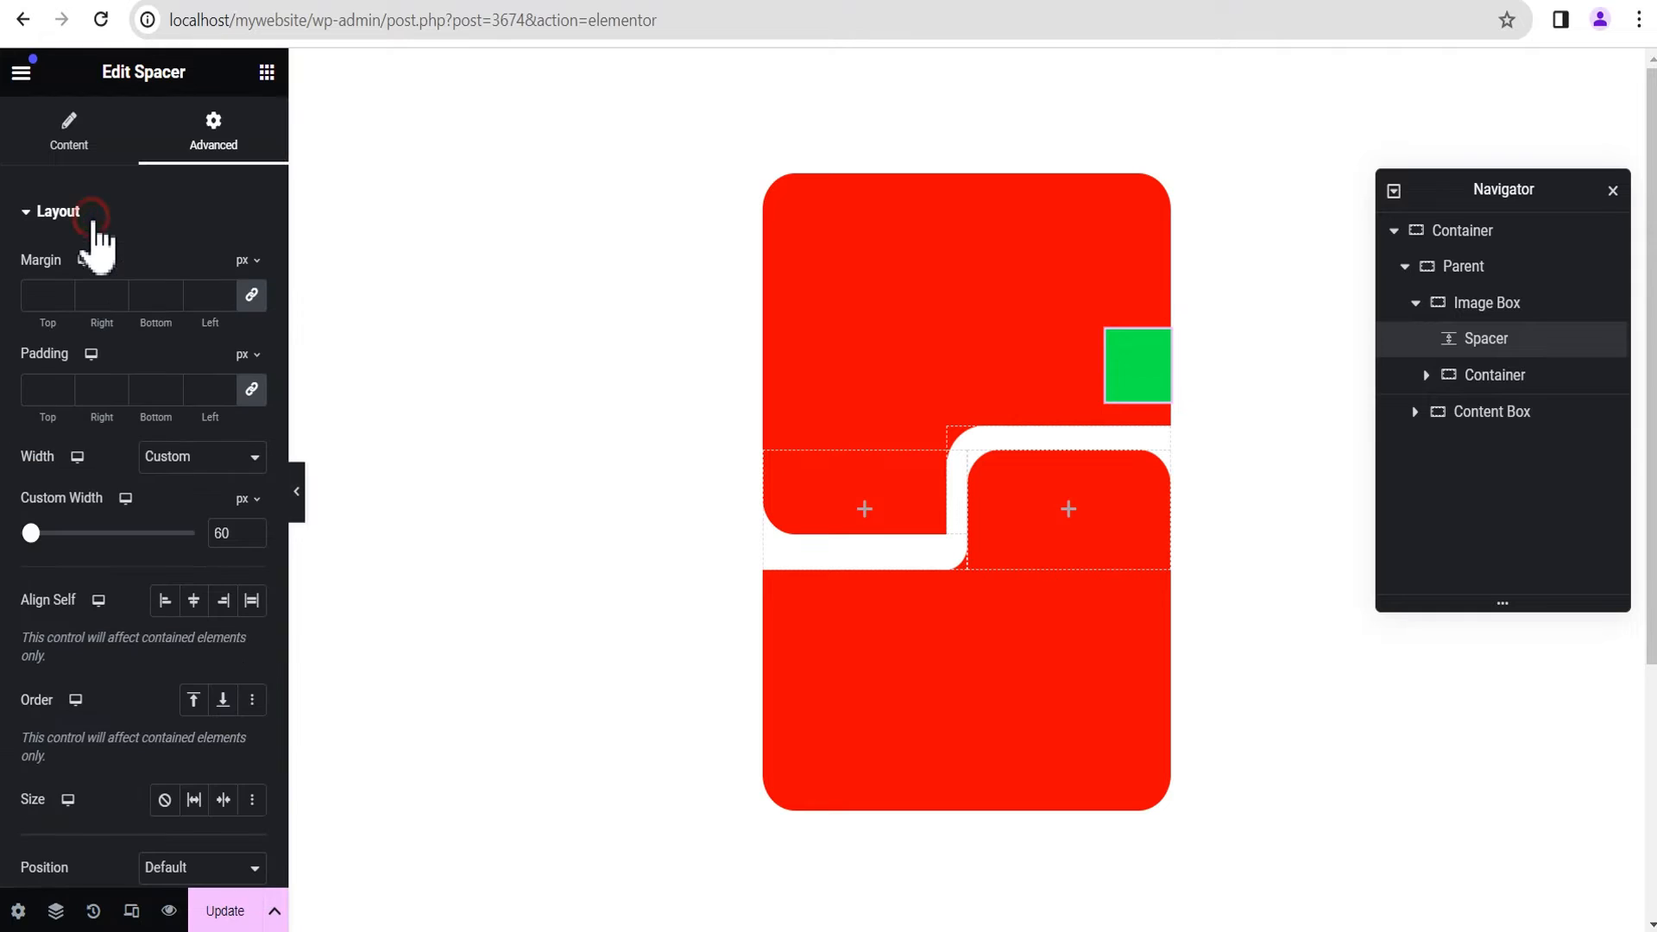
scroll(207, 431, down, 2)
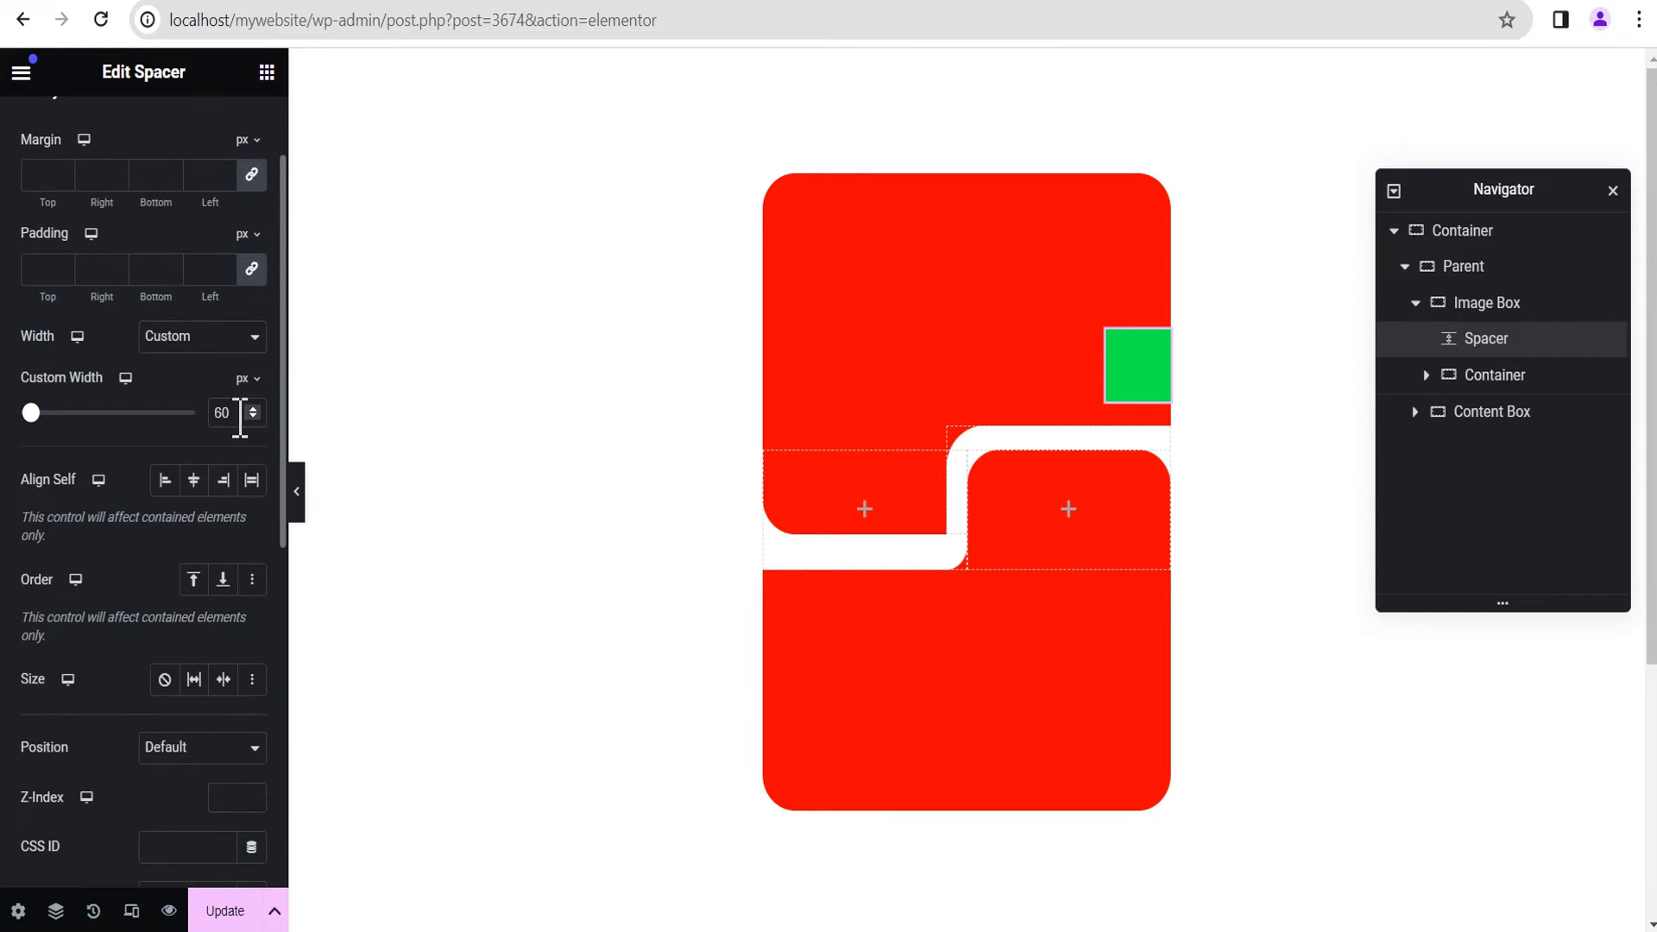
scroll(229, 561, down, 2)
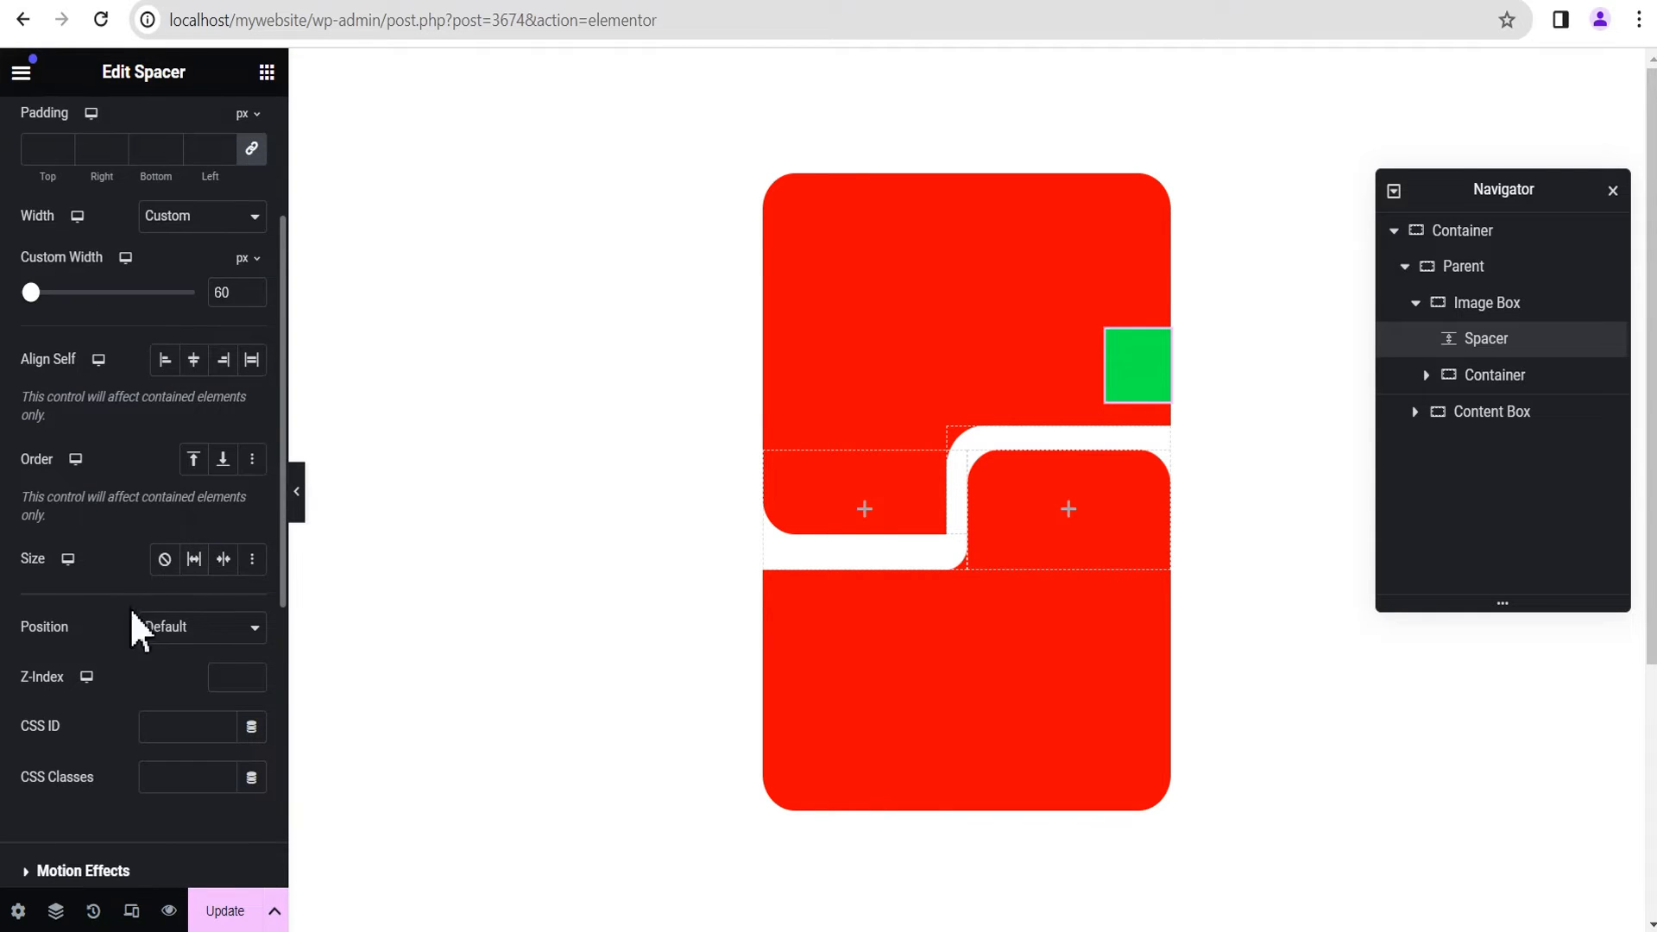
click(207, 632)
click(204, 672)
scroll(207, 690, down, 4)
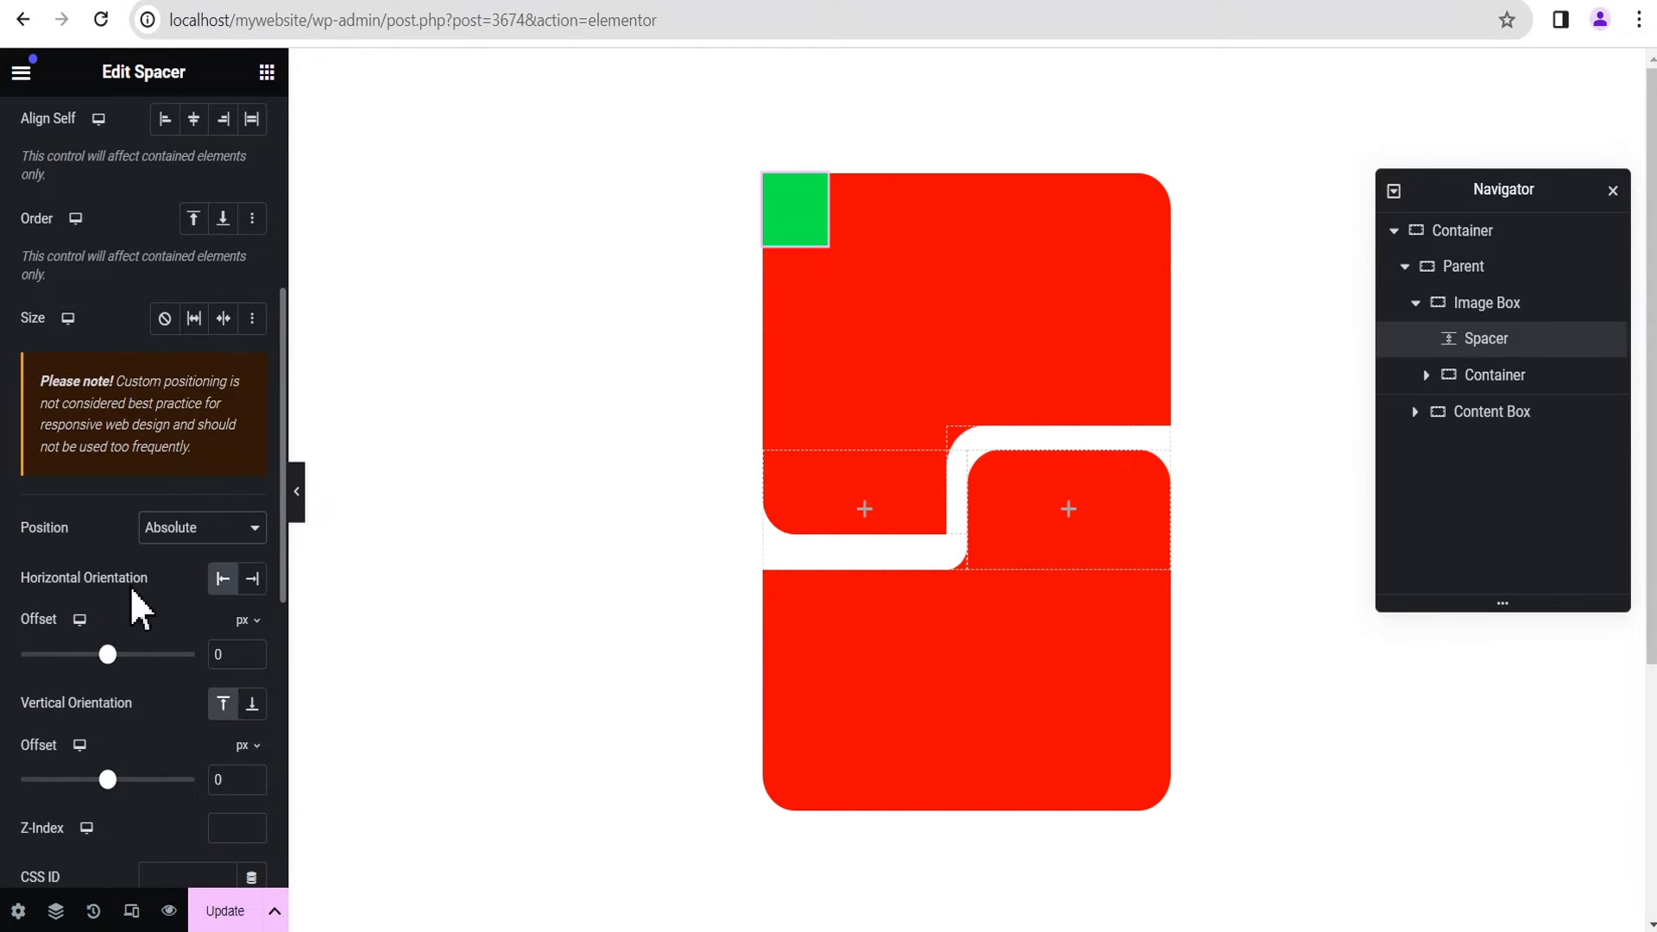
click(252, 578)
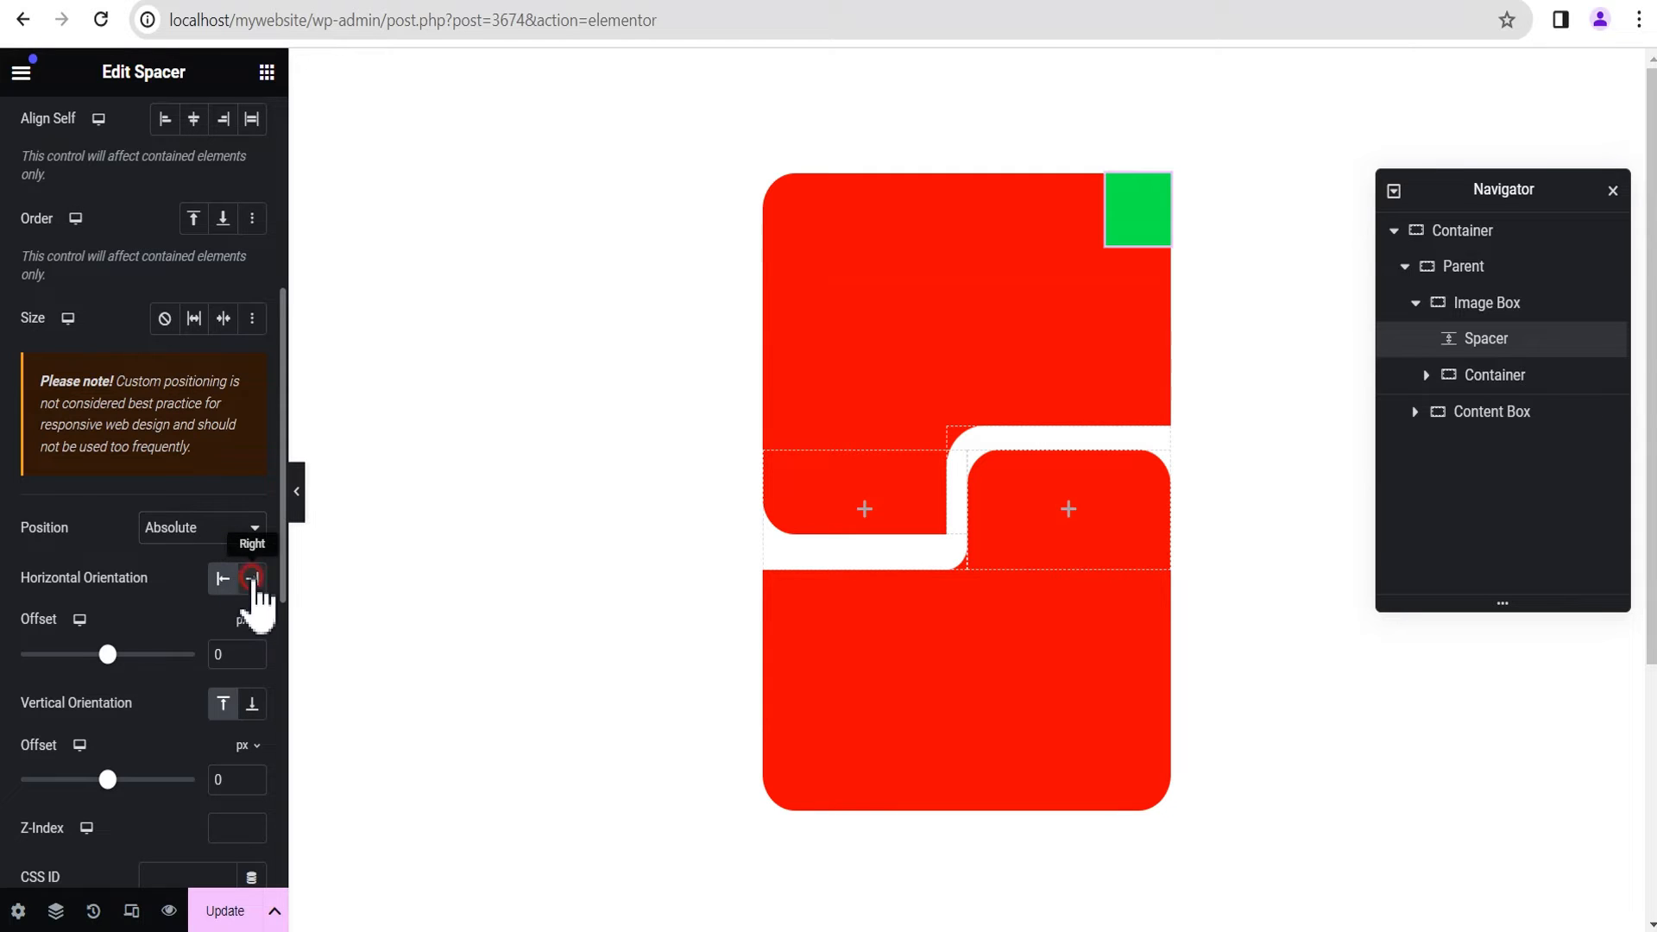
Step: Set the Spacer's vertical orientation to Bottom with an offset of 30% and preview the layout
scroll(138, 661, down, 2)
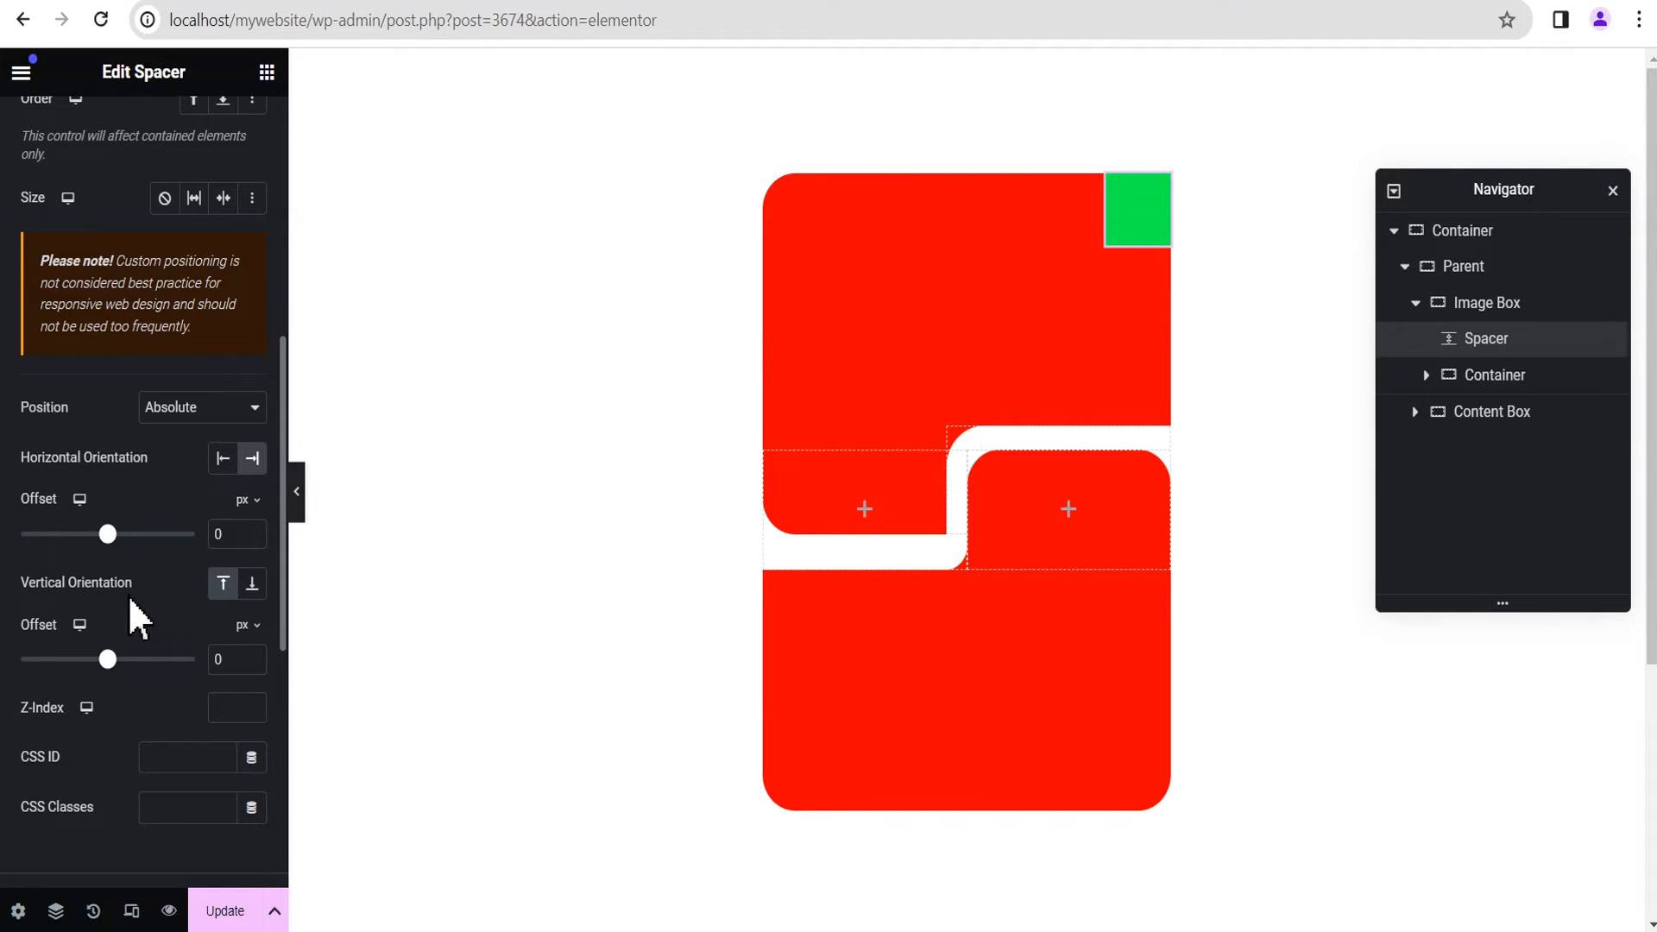
click(252, 585)
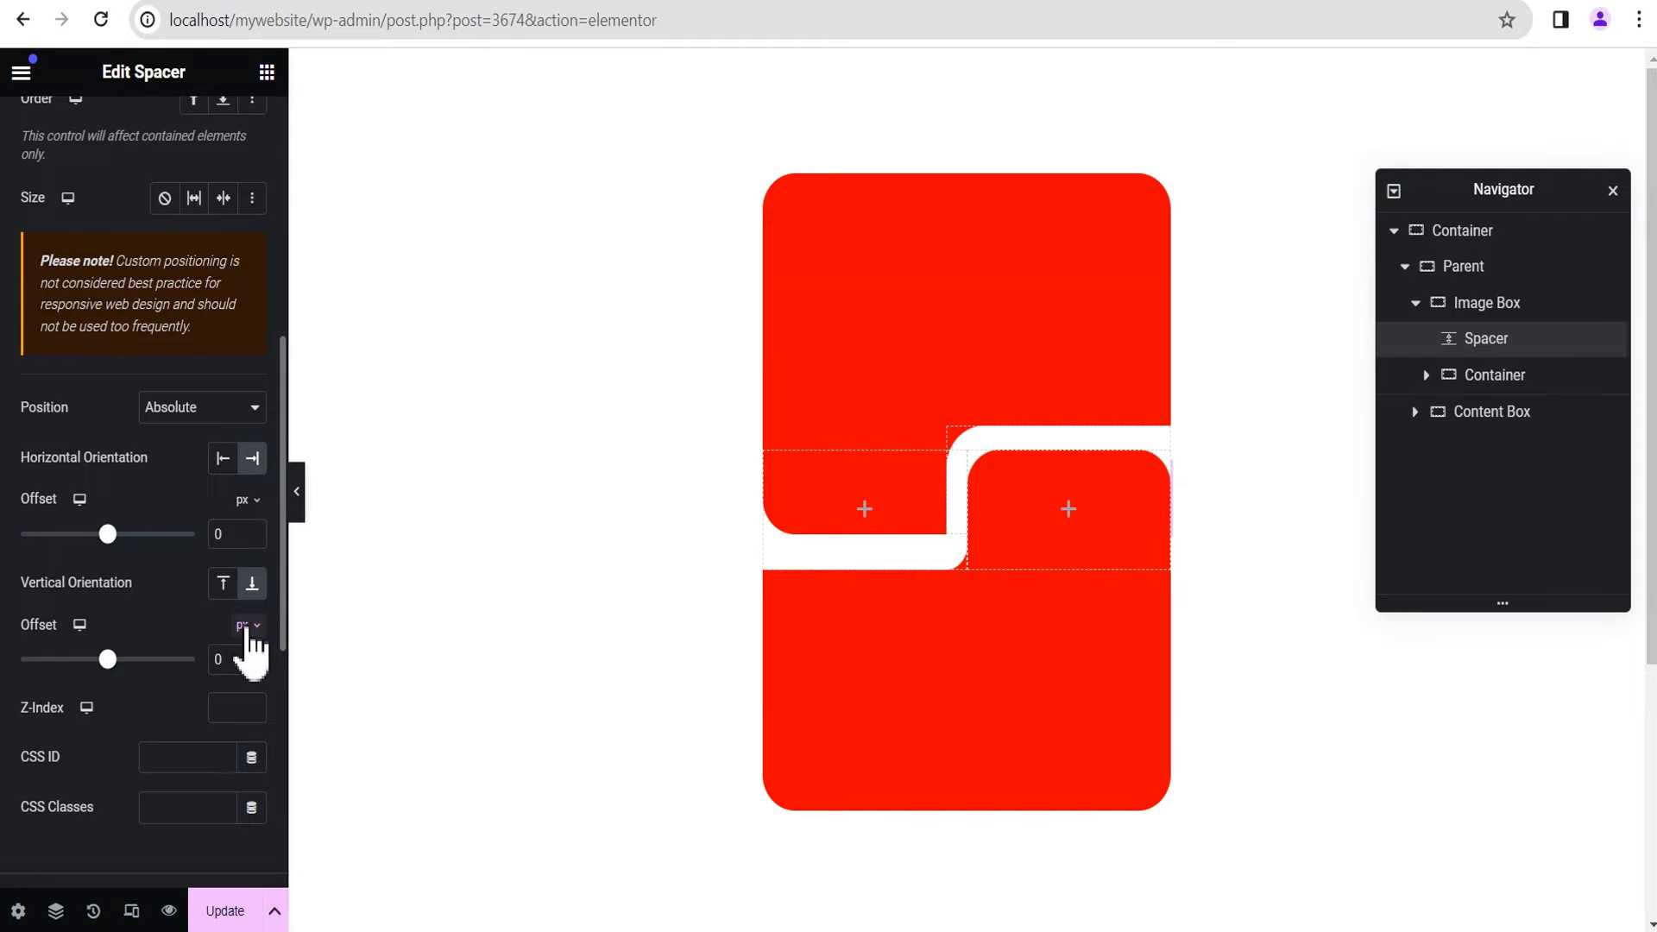
click(248, 625)
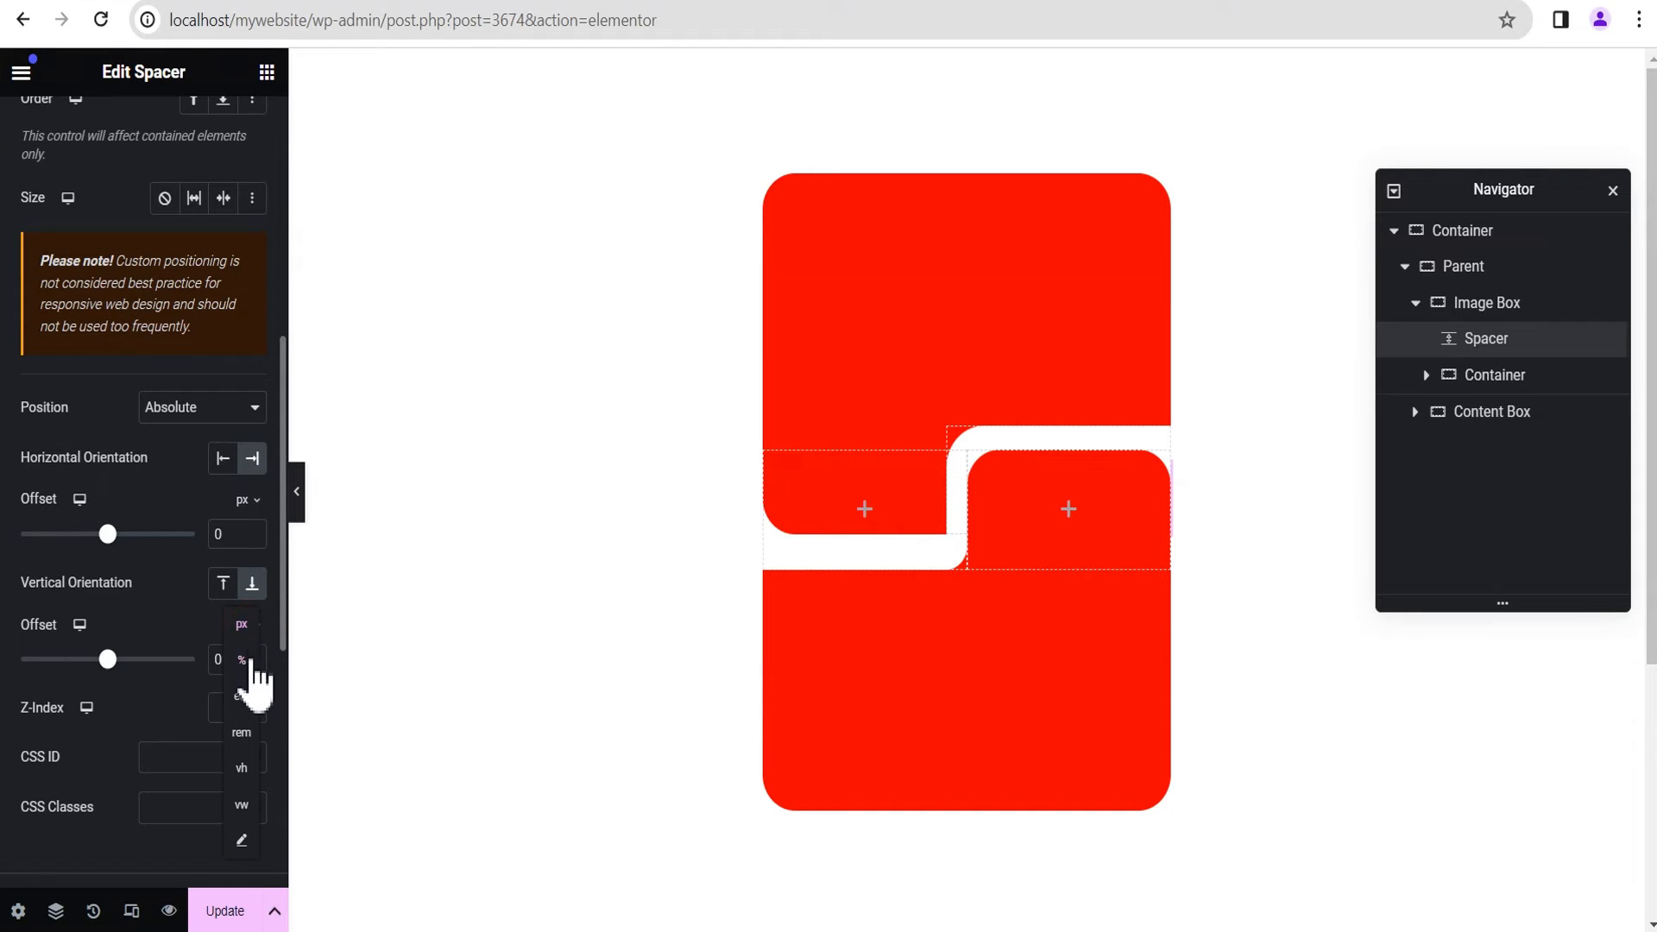
click(242, 660)
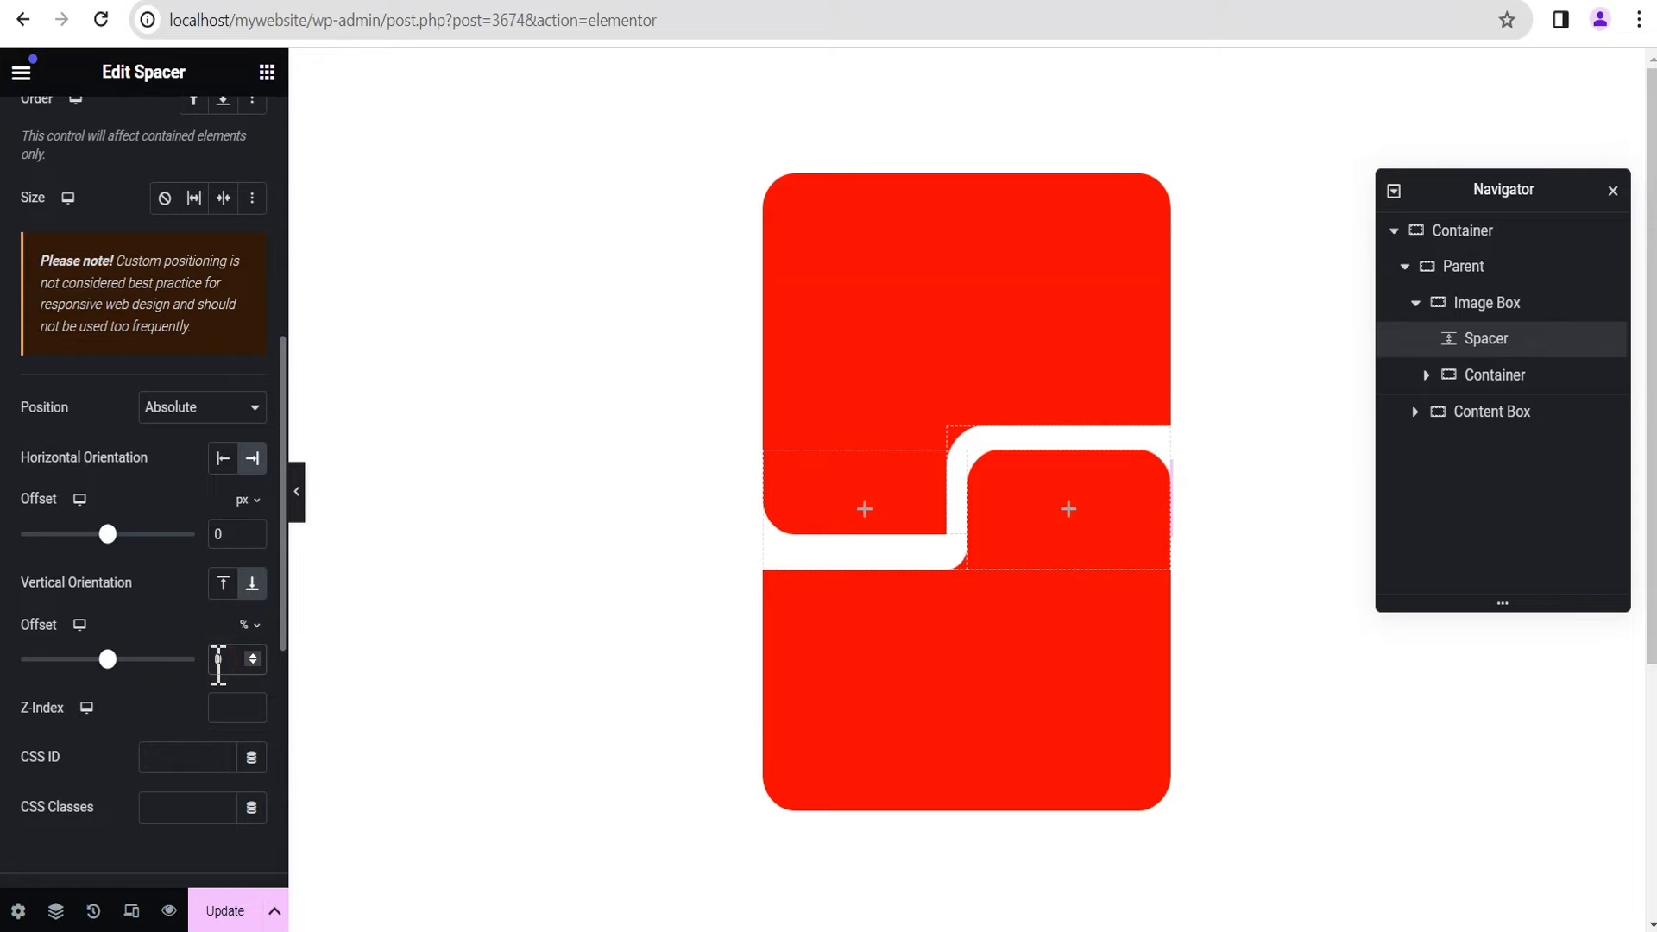
text(30)
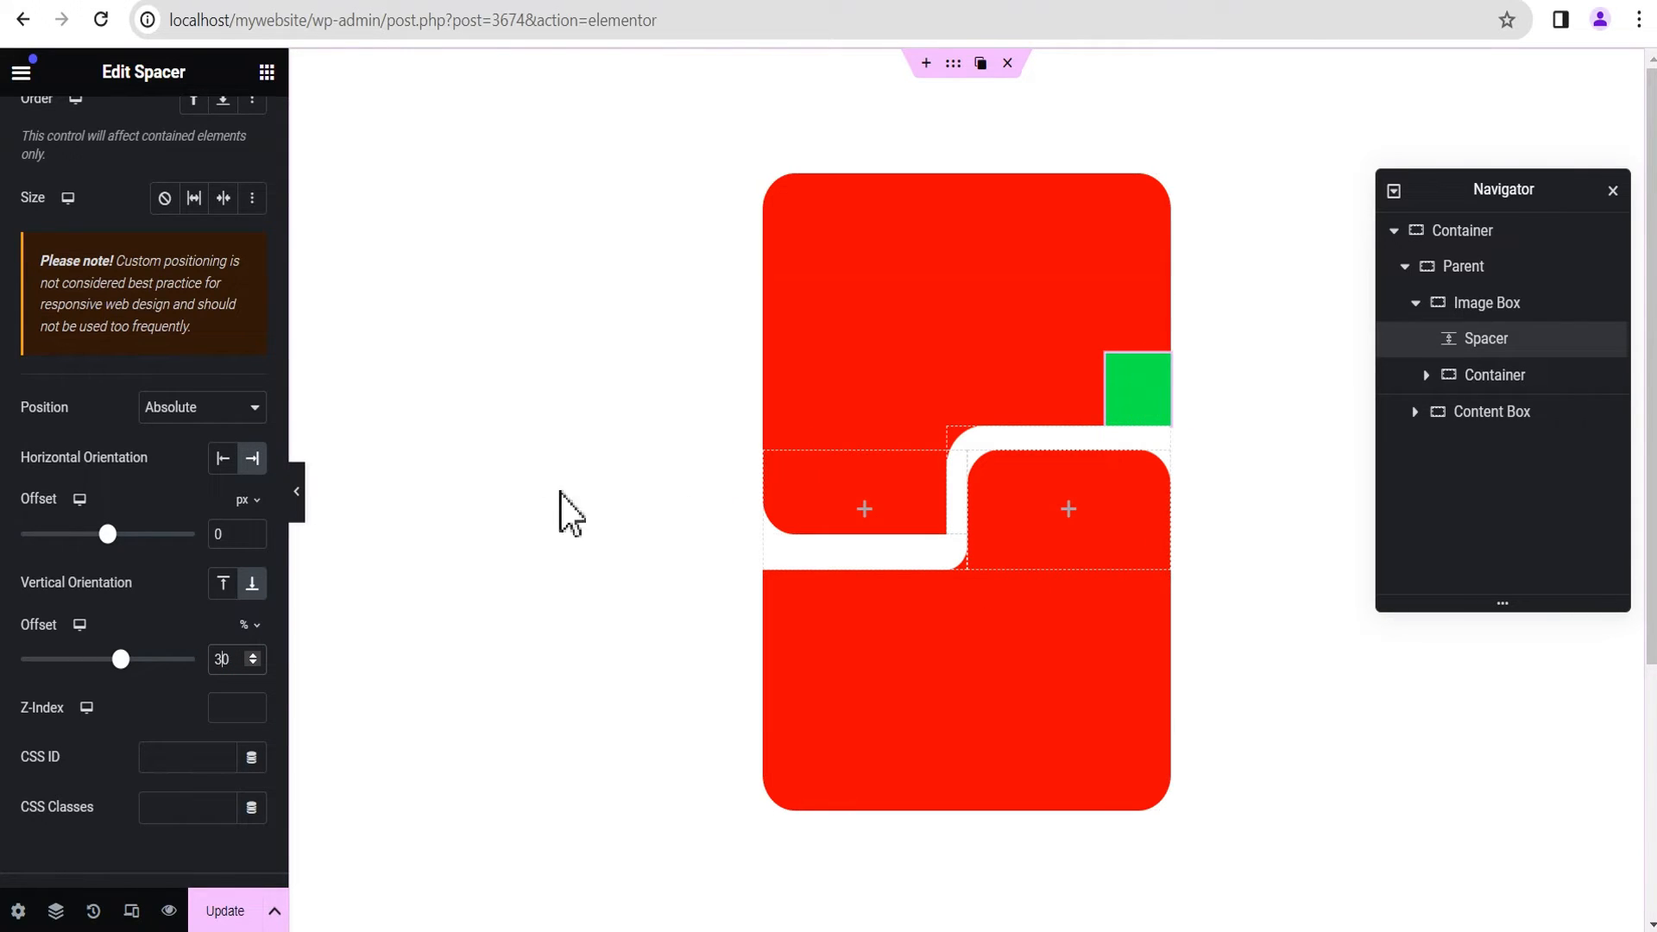
click(299, 505)
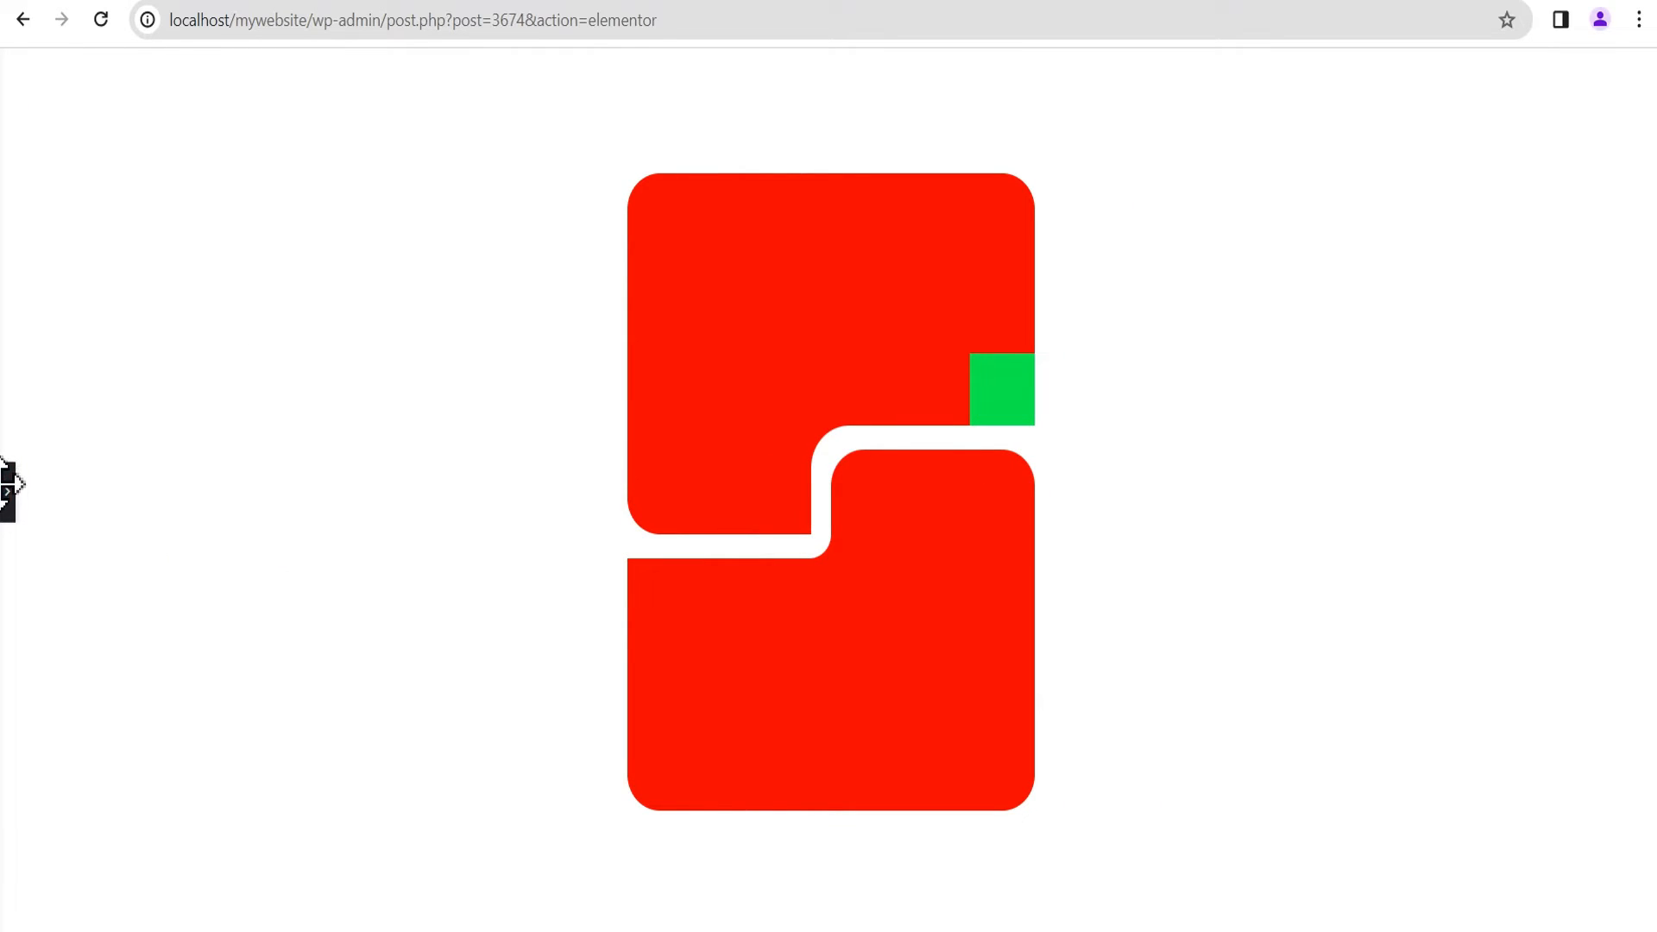
click(8, 492)
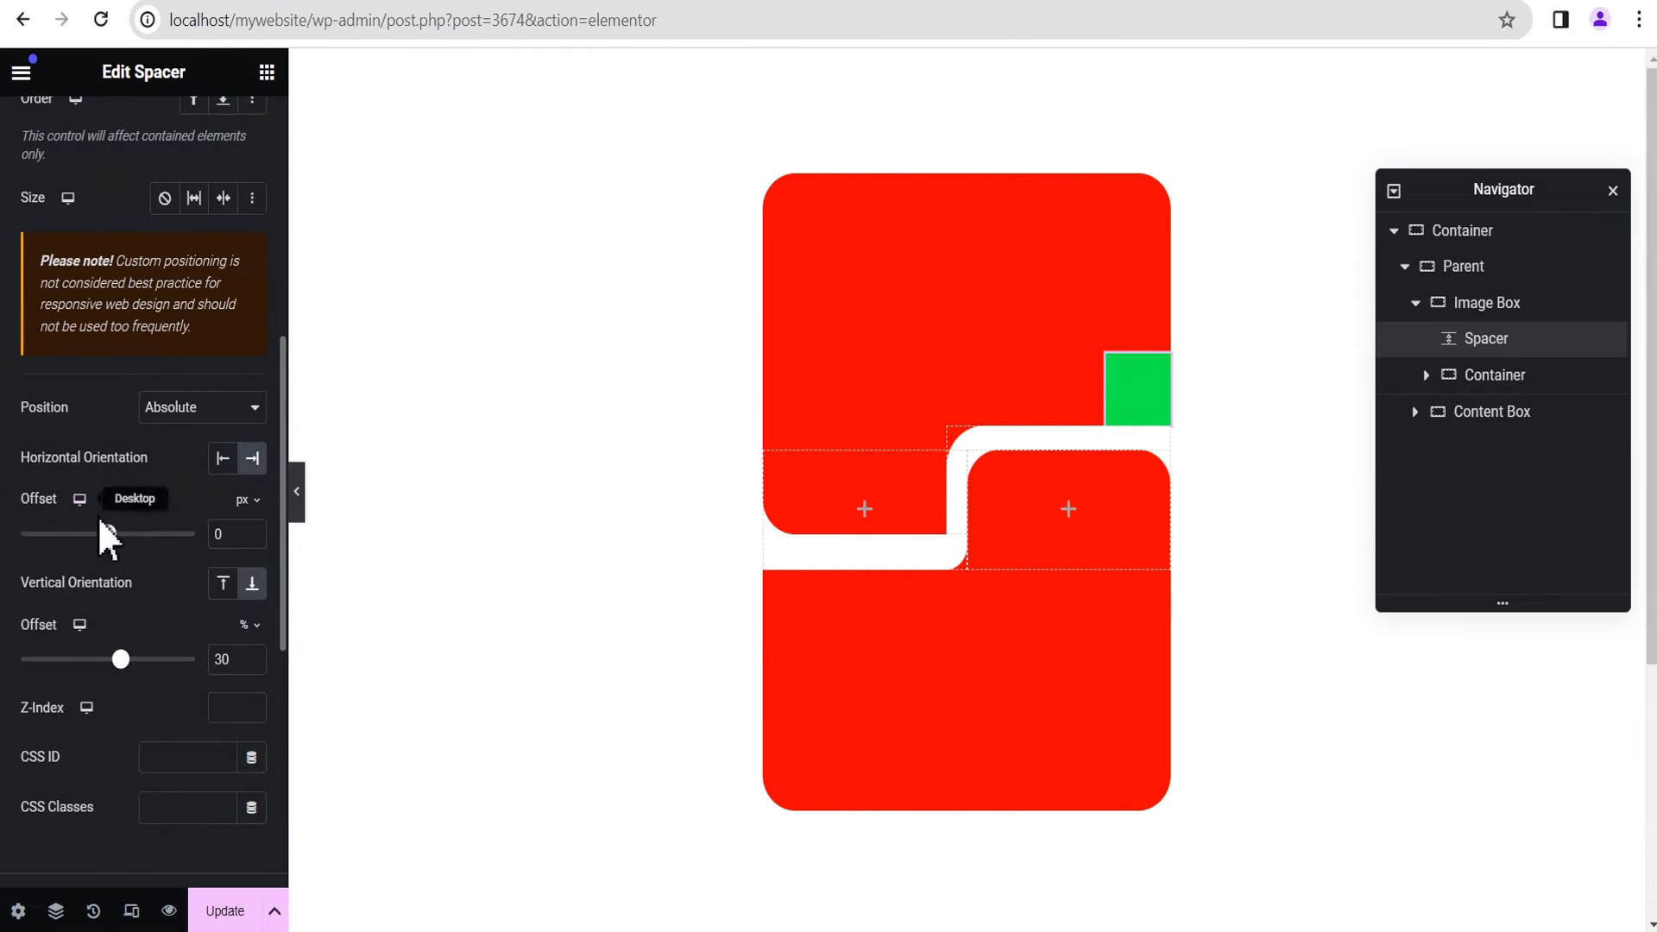
Step: Round all corners of the Spacer with a linked border radius of 50 px
scroll(100, 543, down, 7)
click(78, 481)
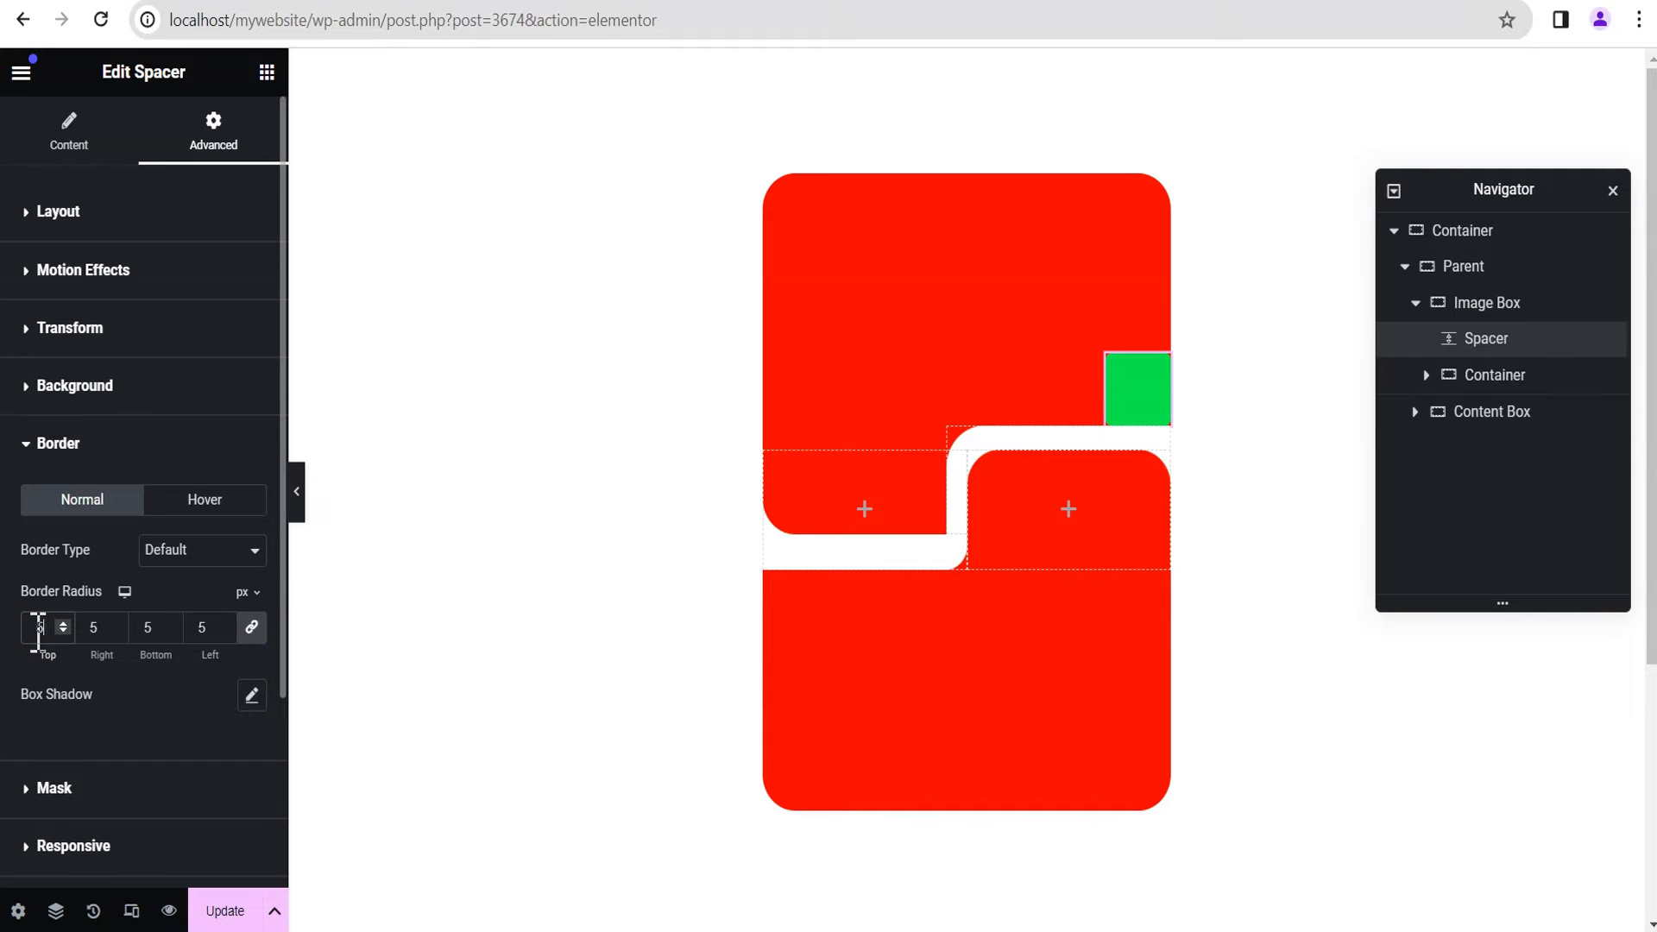
text(0)
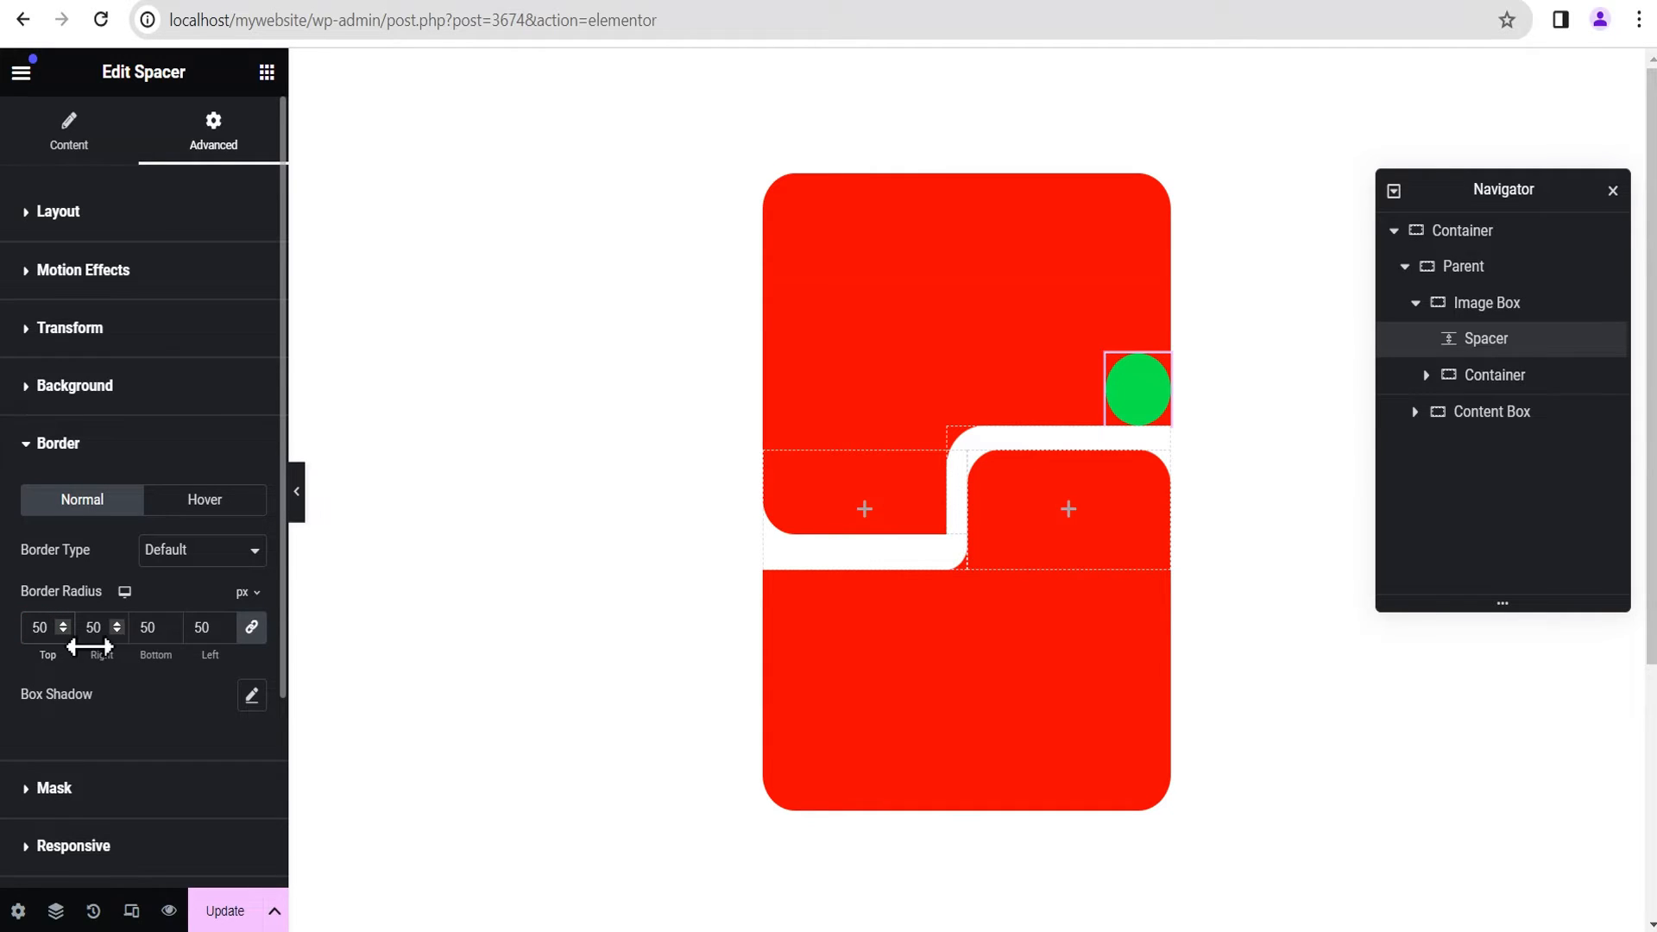
Step: Add a fully opaque white box shadow to the Spacer and set its blur to 0
scroll(120, 694, down, 1)
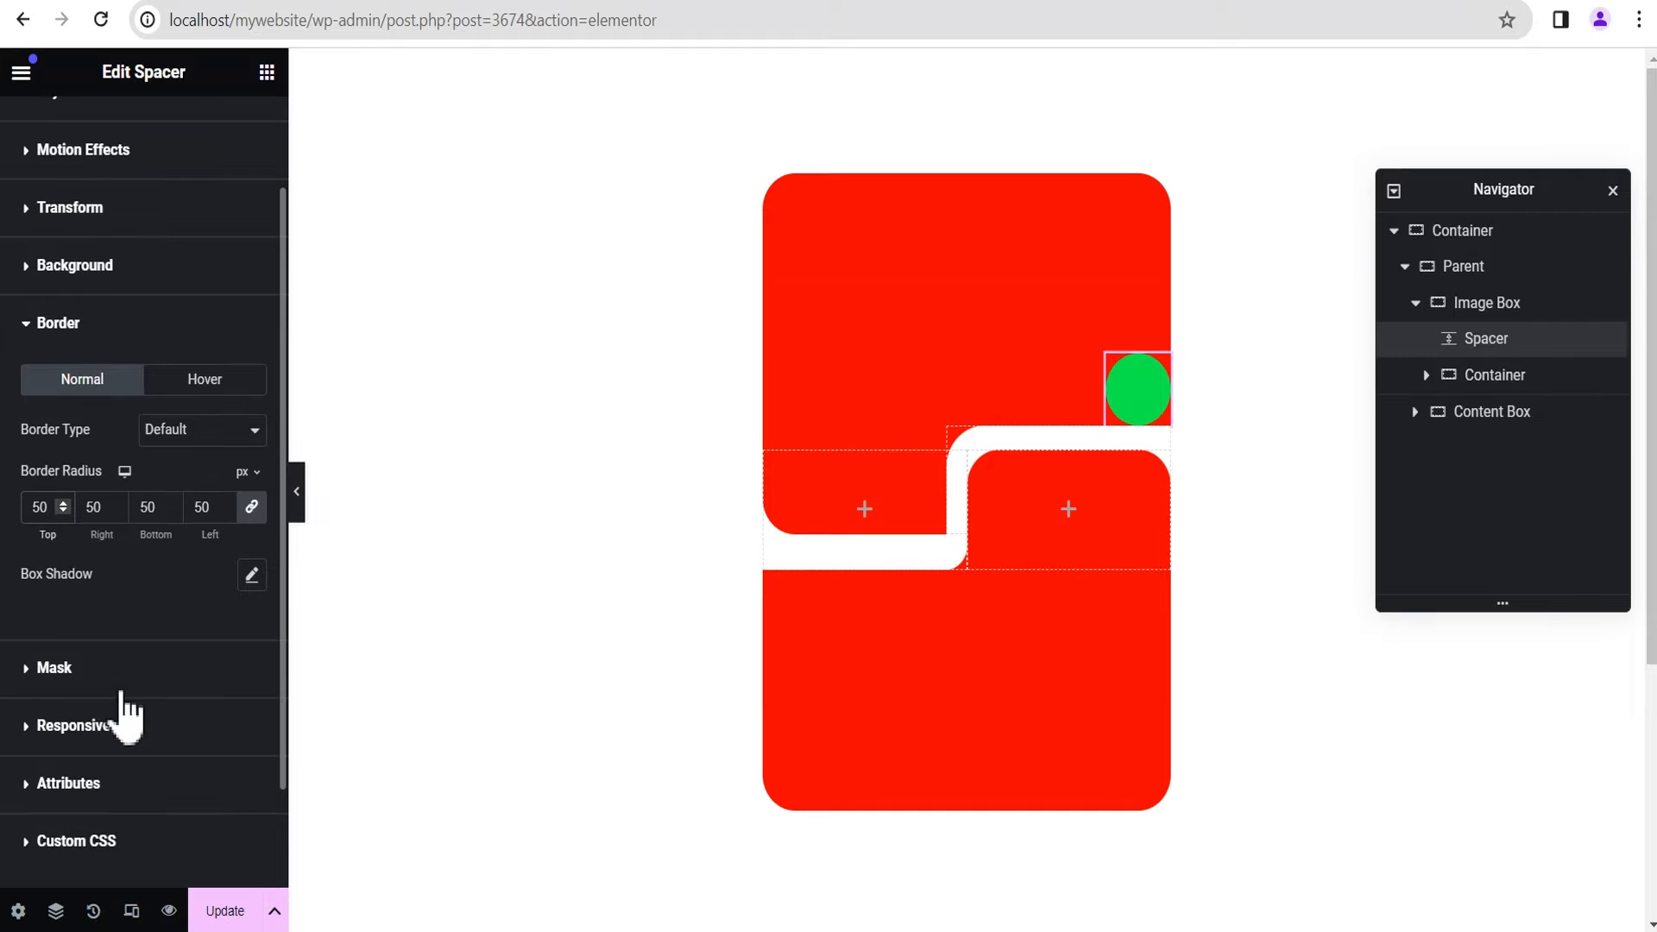
click(251, 575)
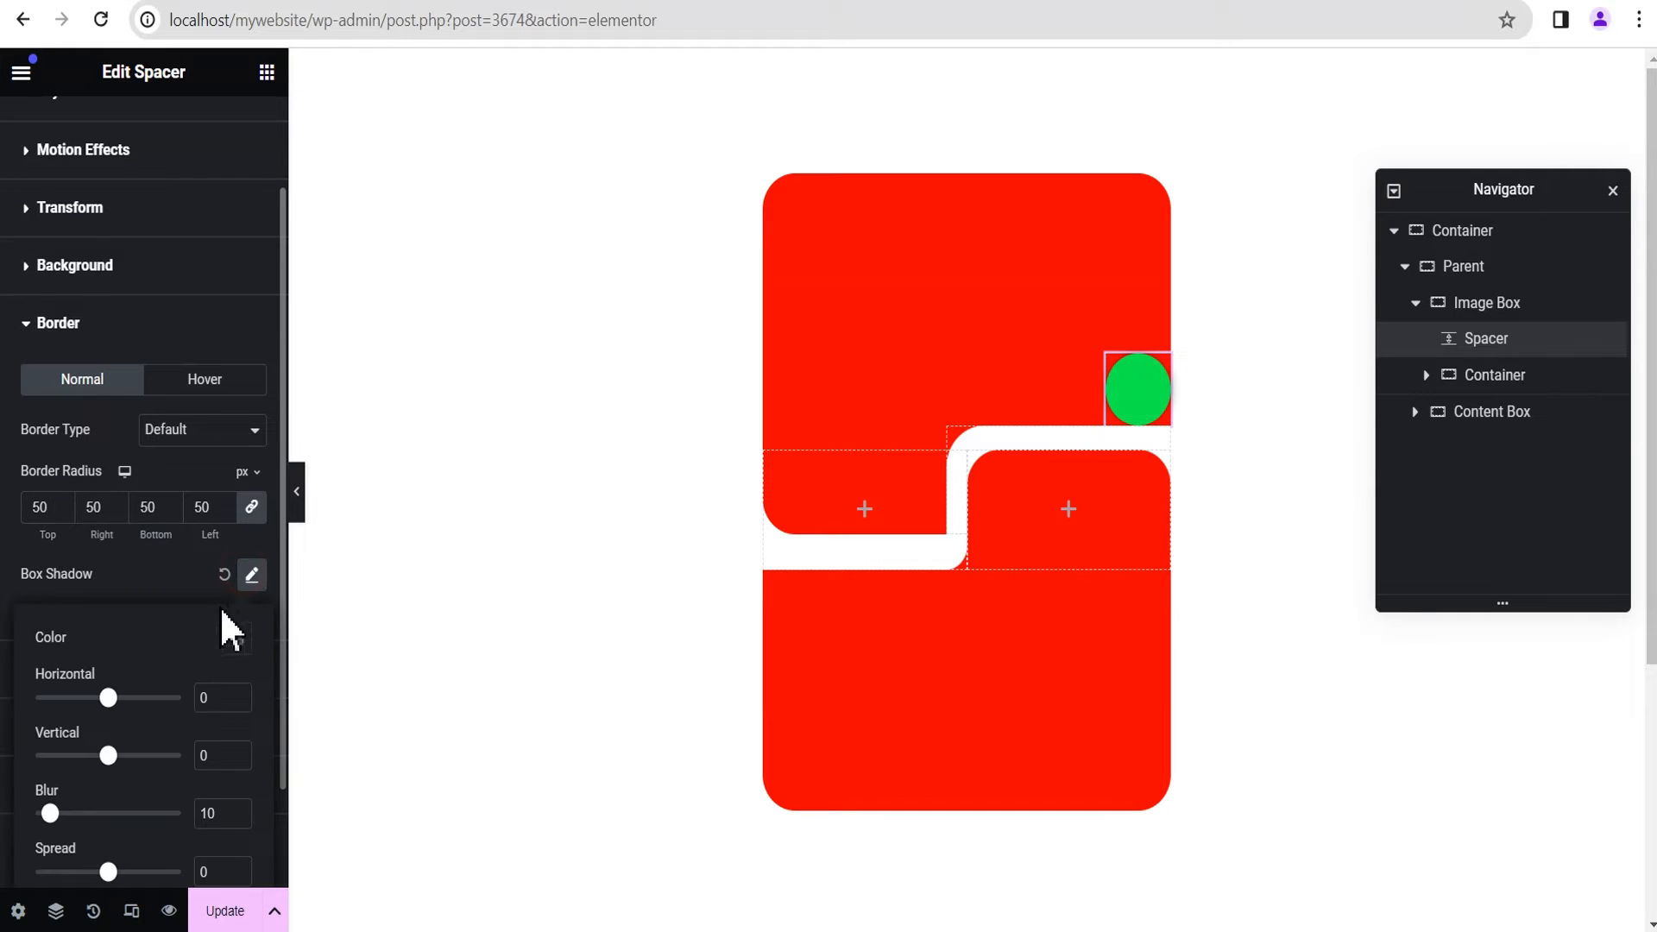
click(238, 639)
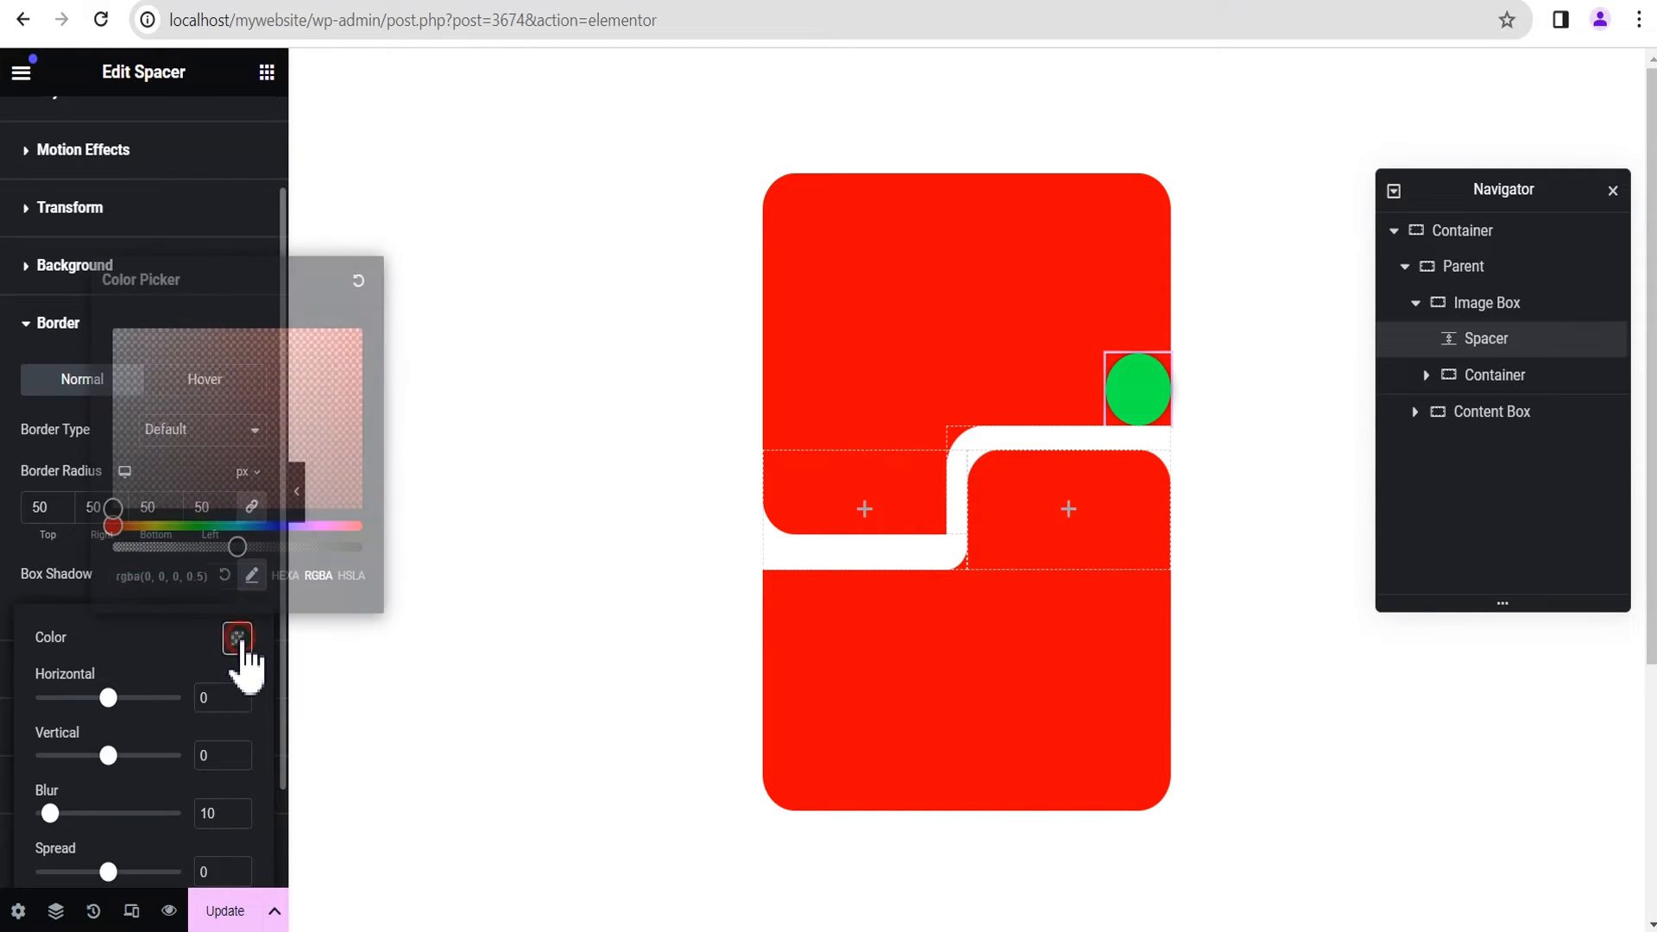
drag(242, 548, 390, 577)
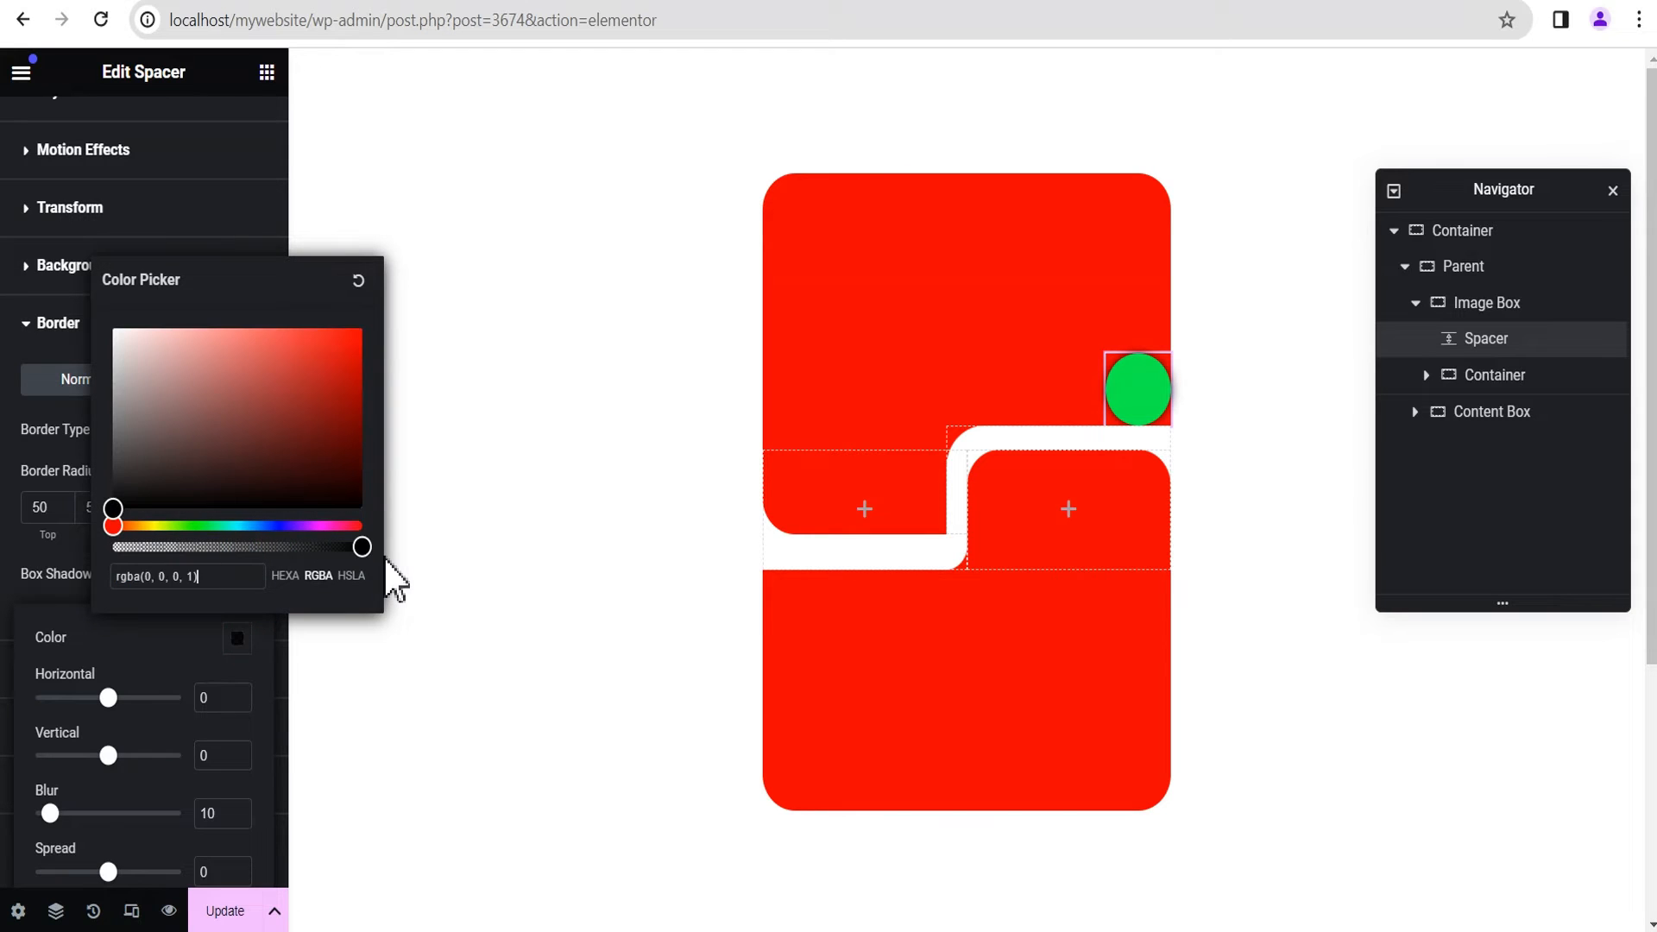
drag(111, 508, 102, 334)
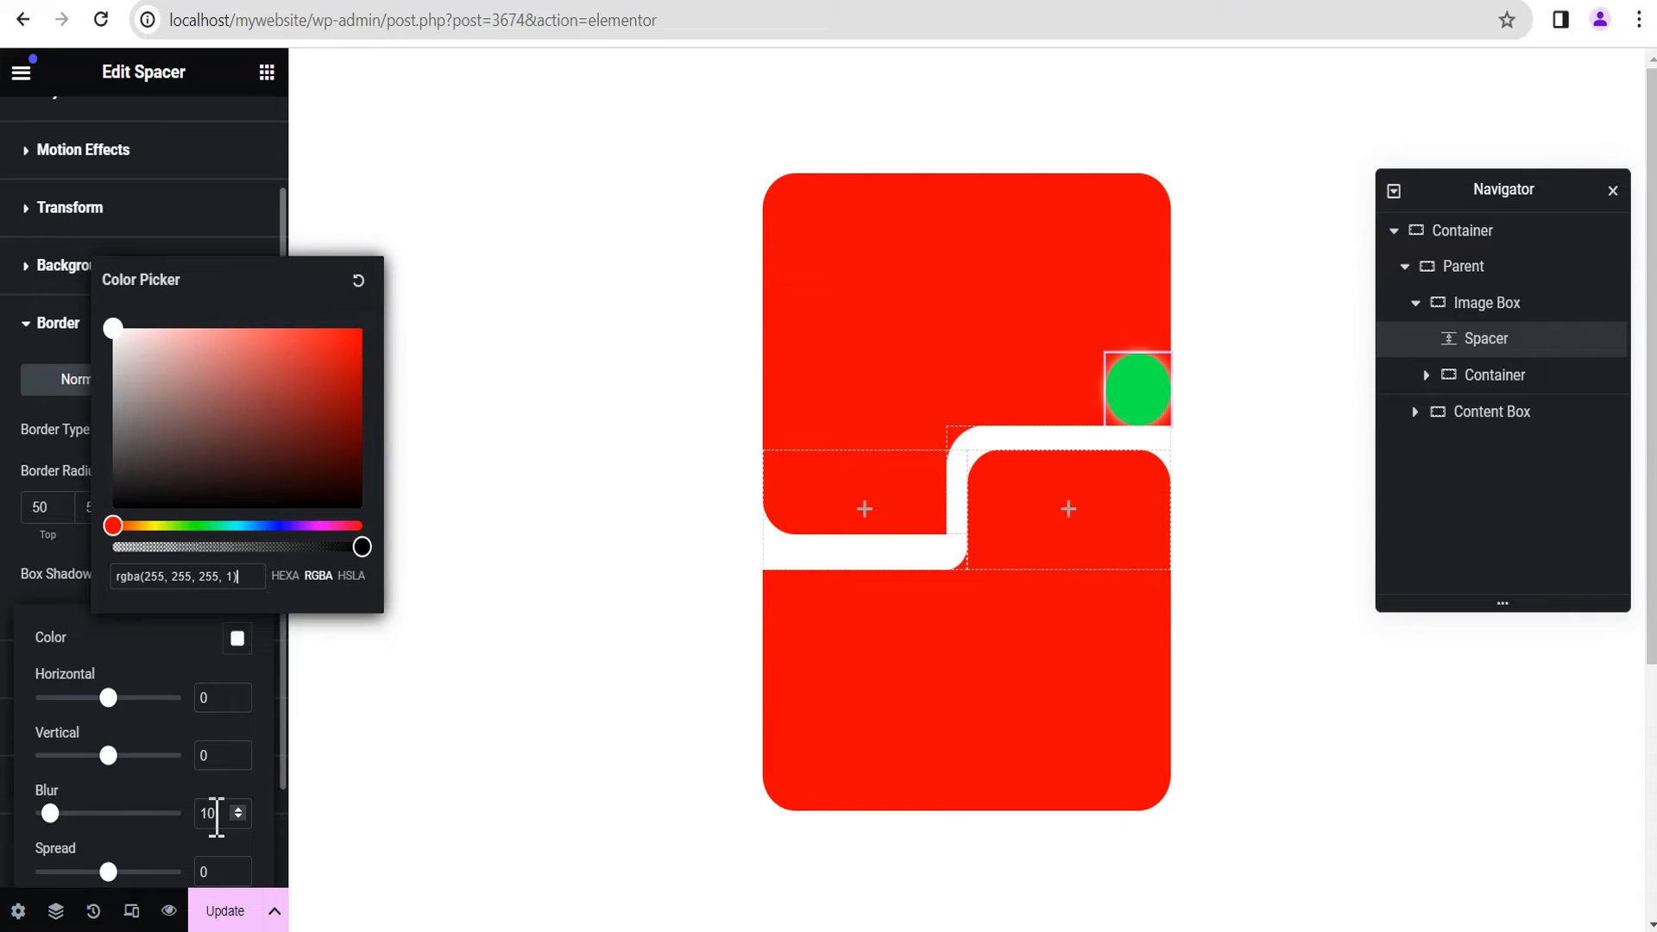
double_click(221, 814)
text(0)
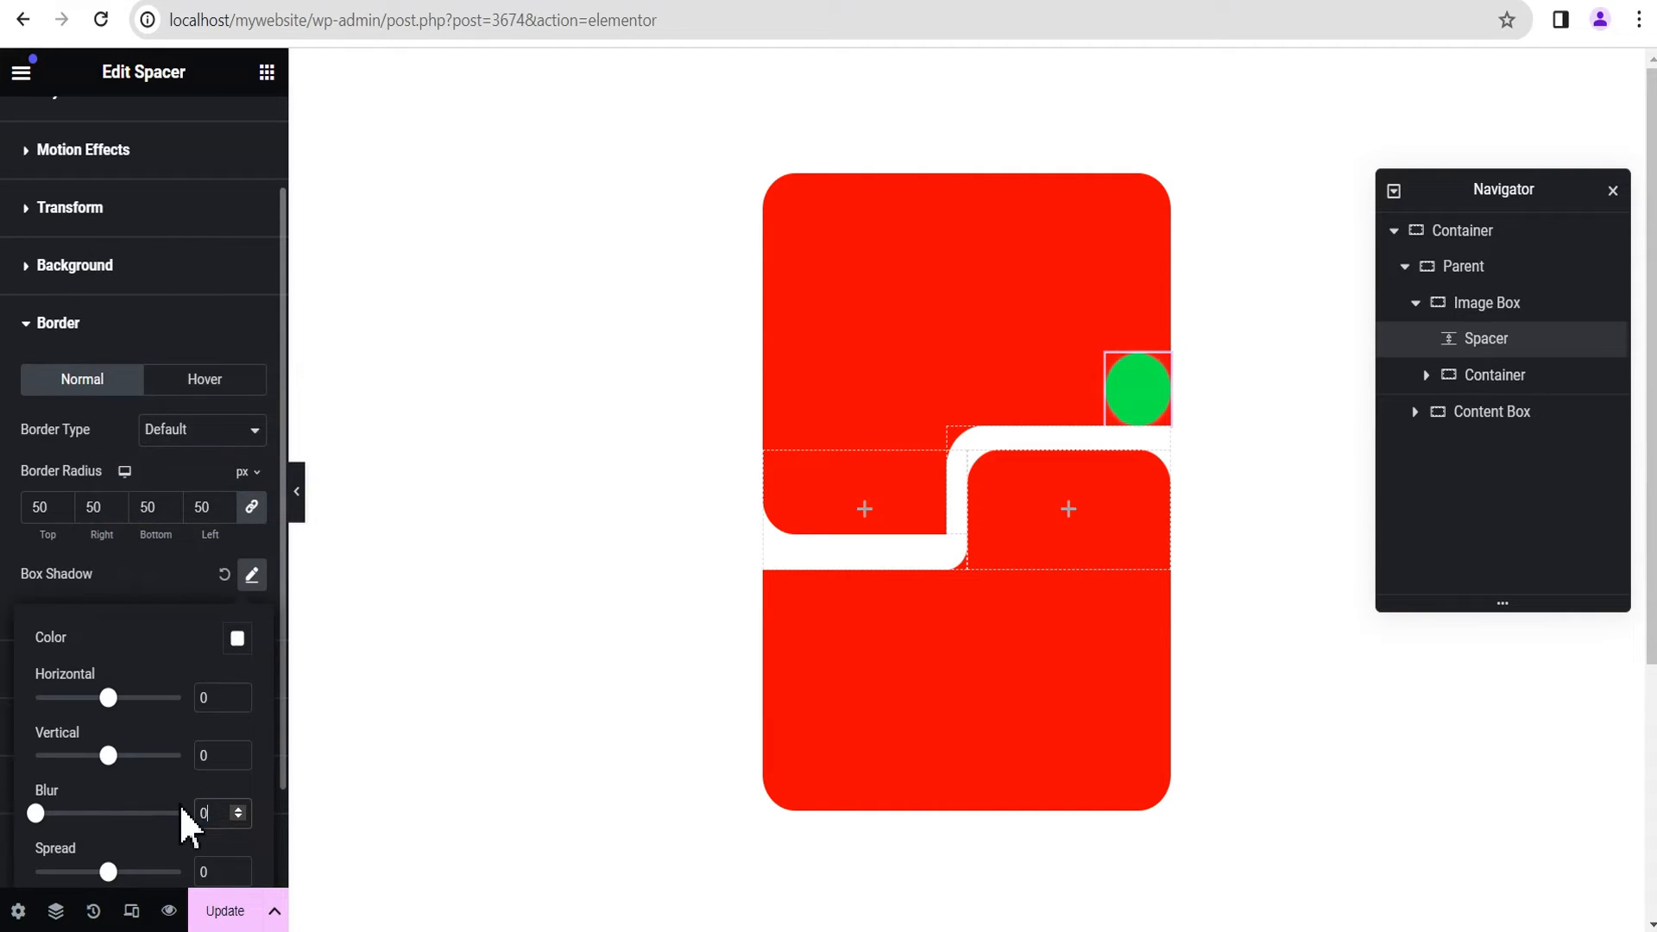
Step: Set the Spacer's box shadow to 30 horizontal and 30 vertical, and preview the layout
click(202, 697)
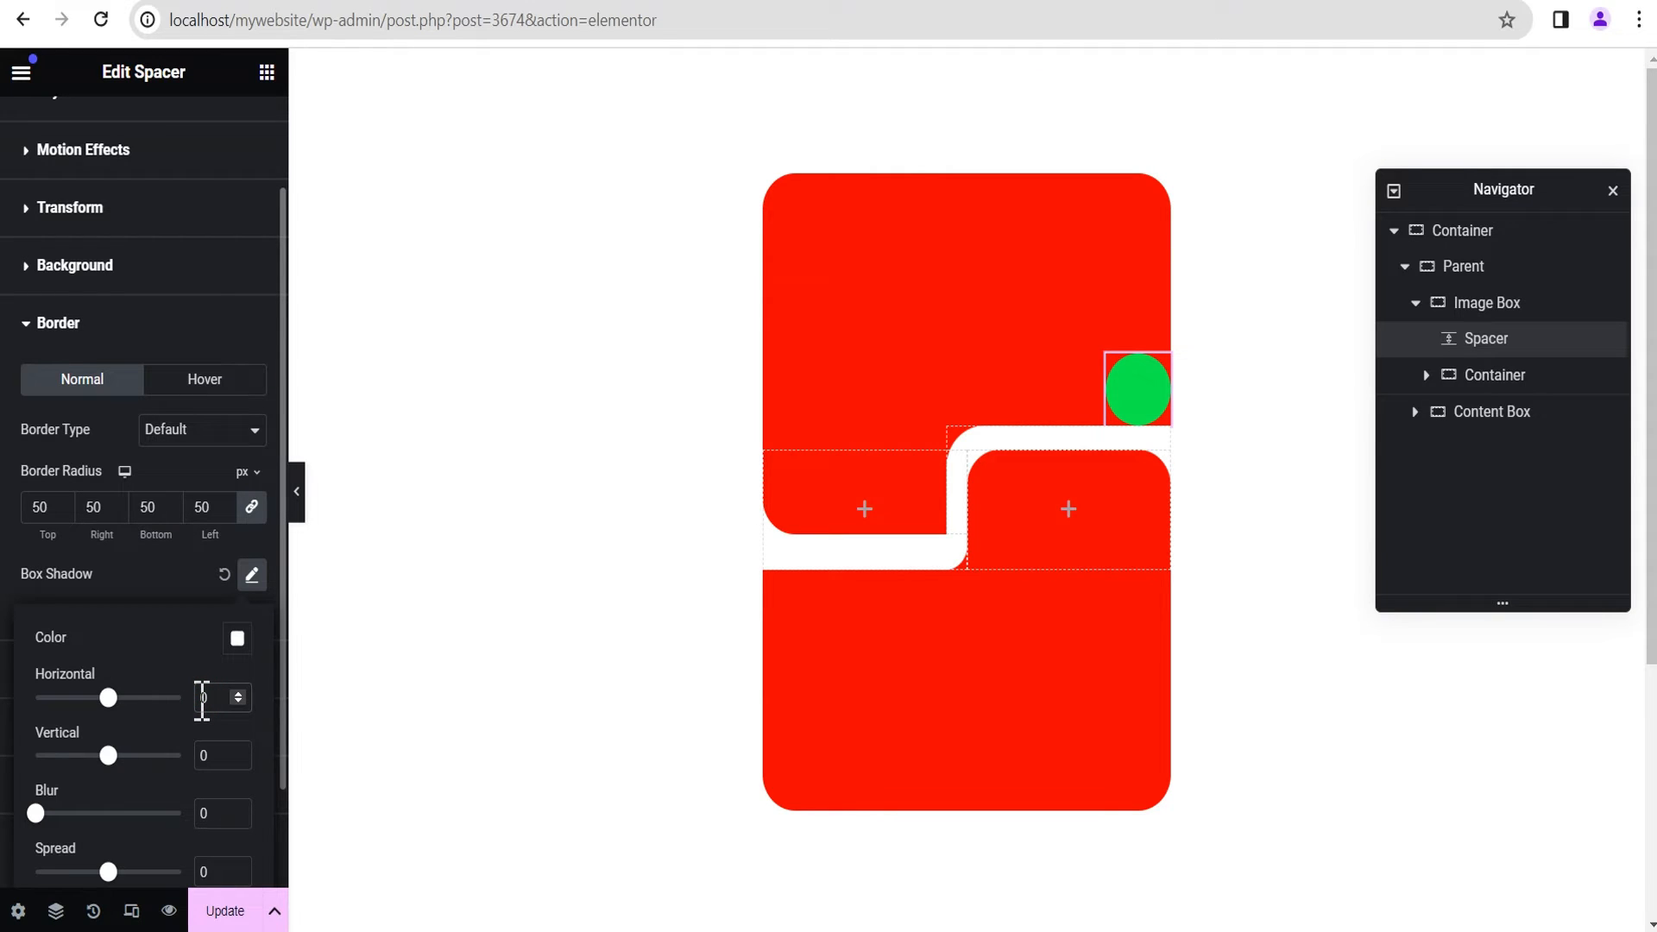
text(3)
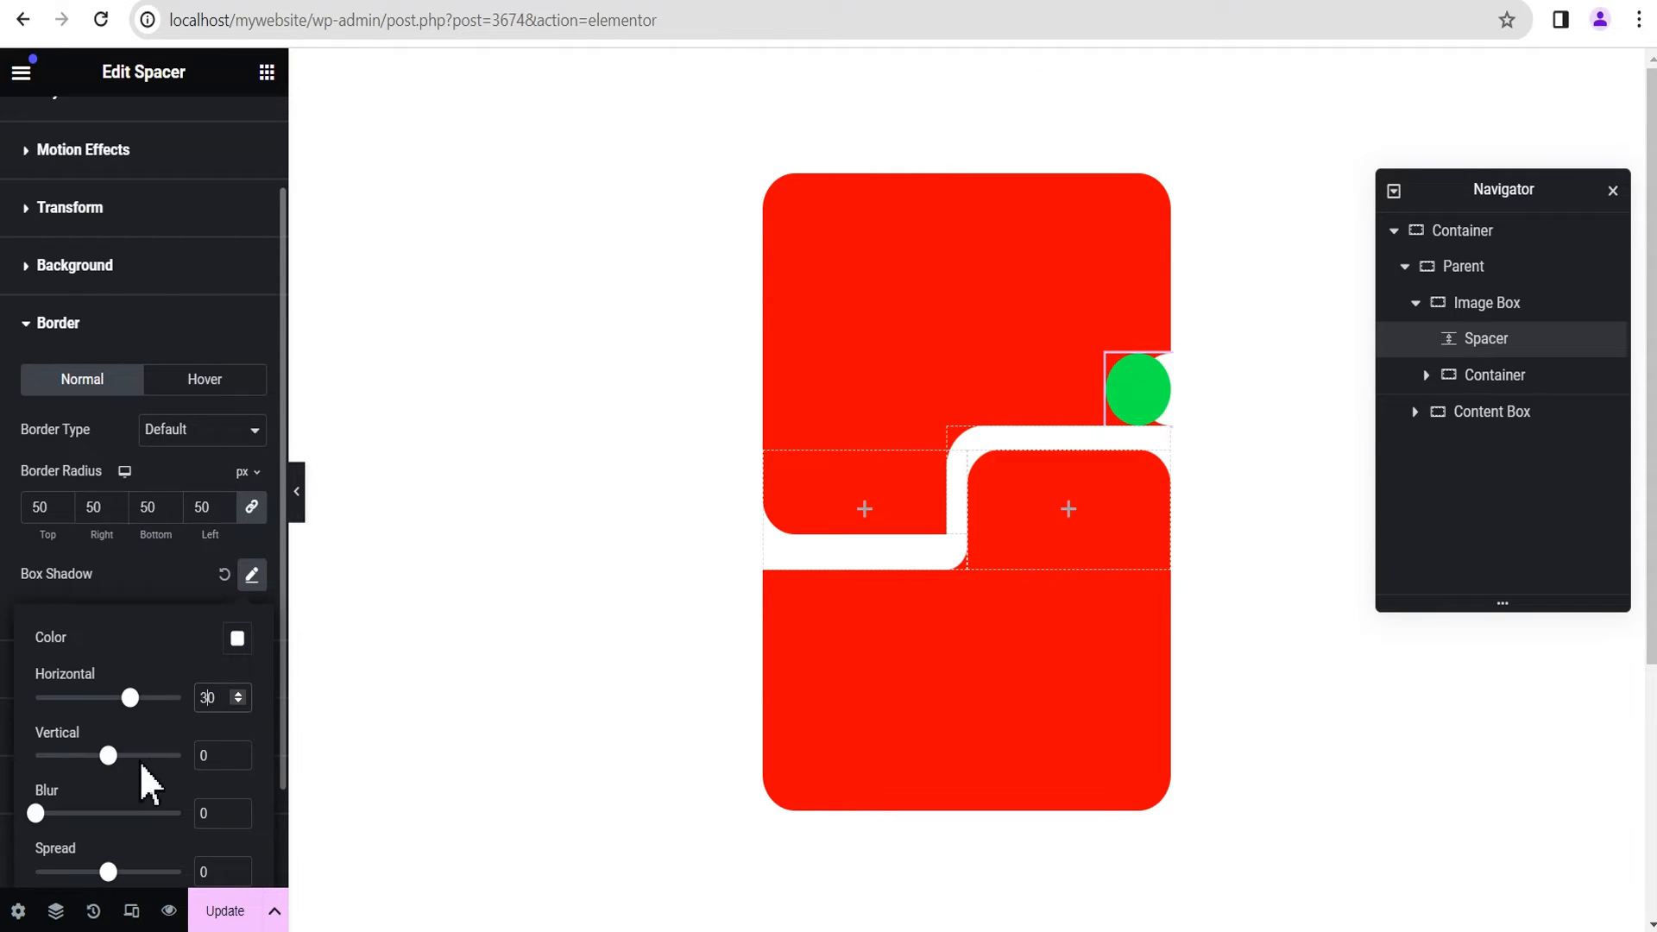
click(204, 756)
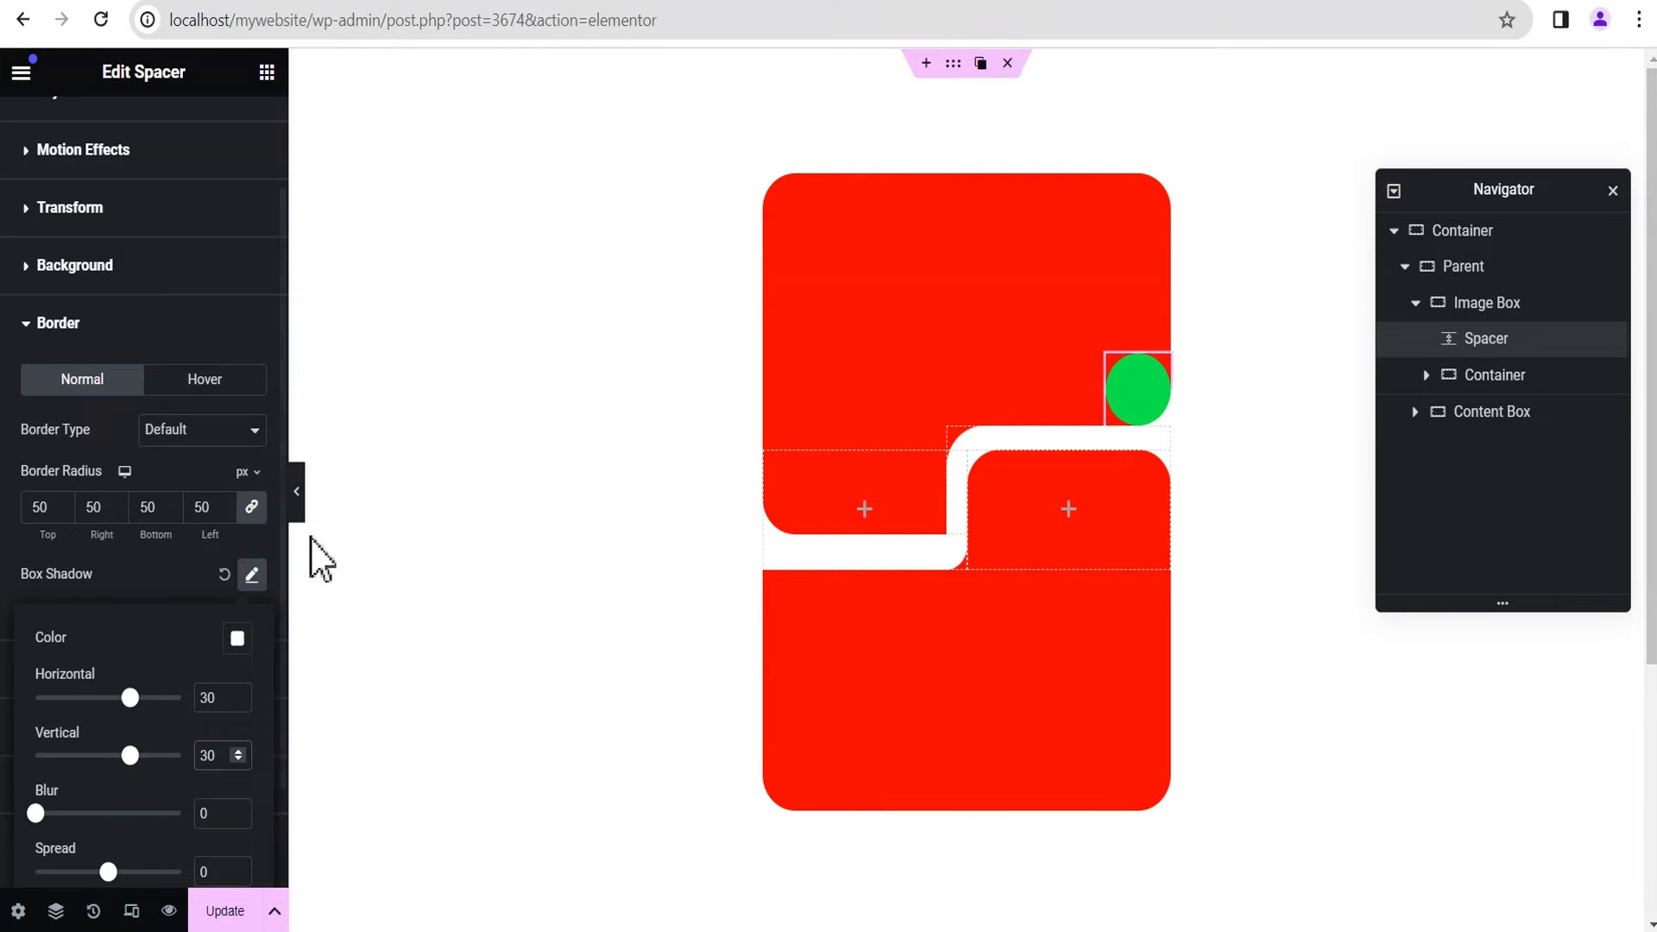
click(299, 509)
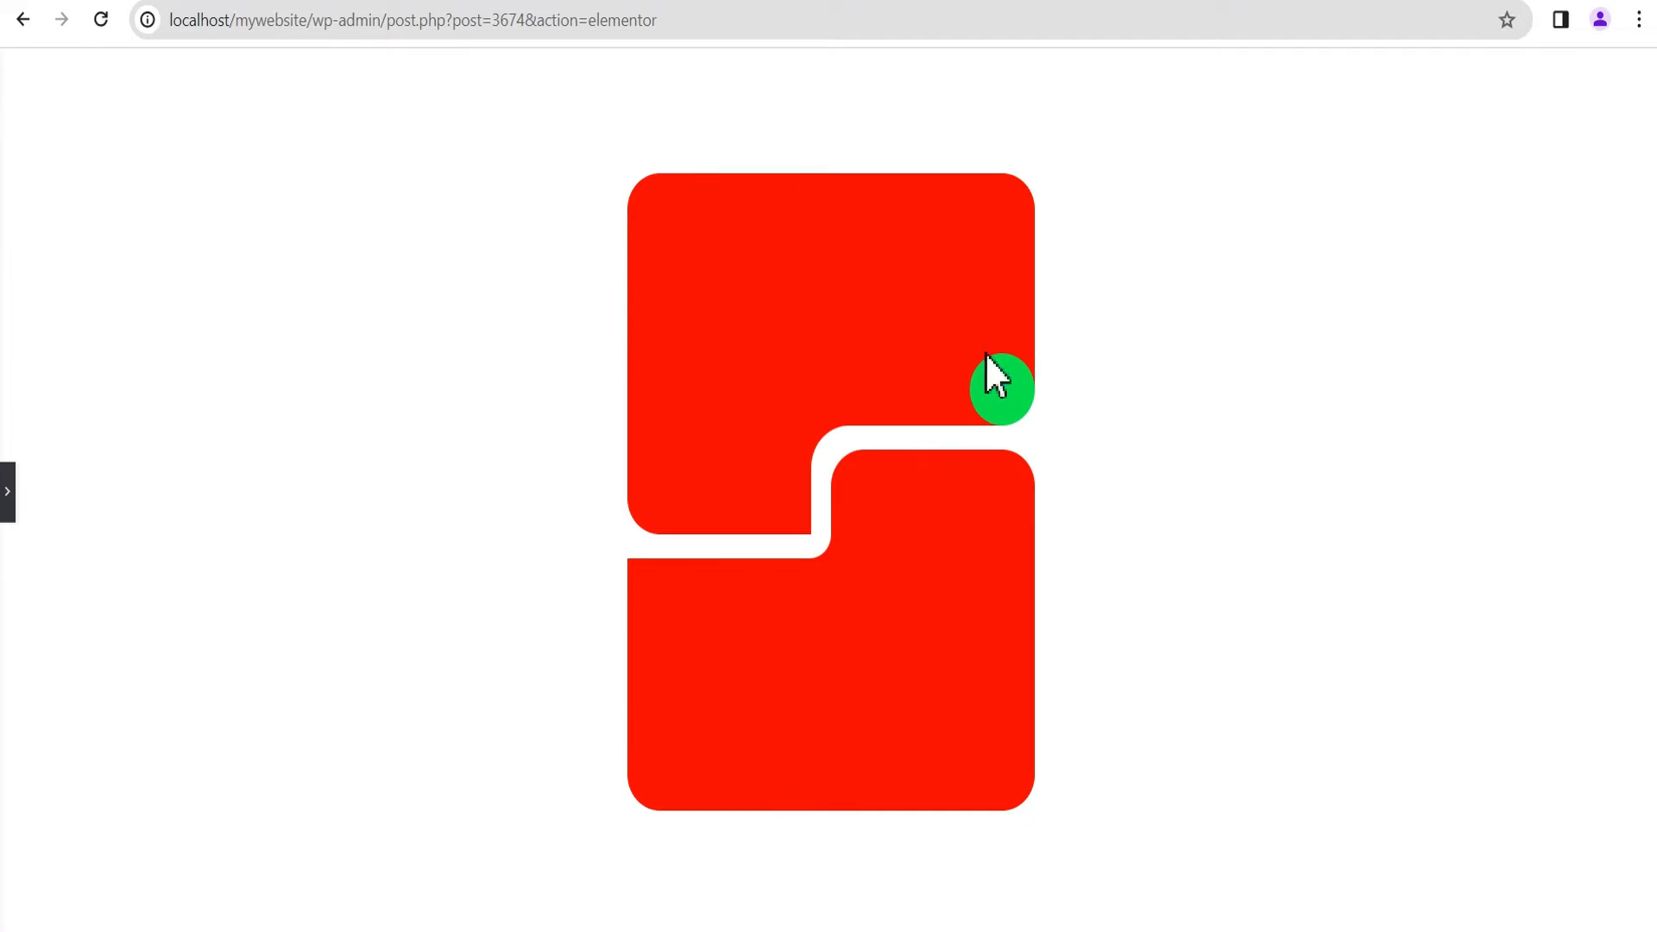
click(7, 509)
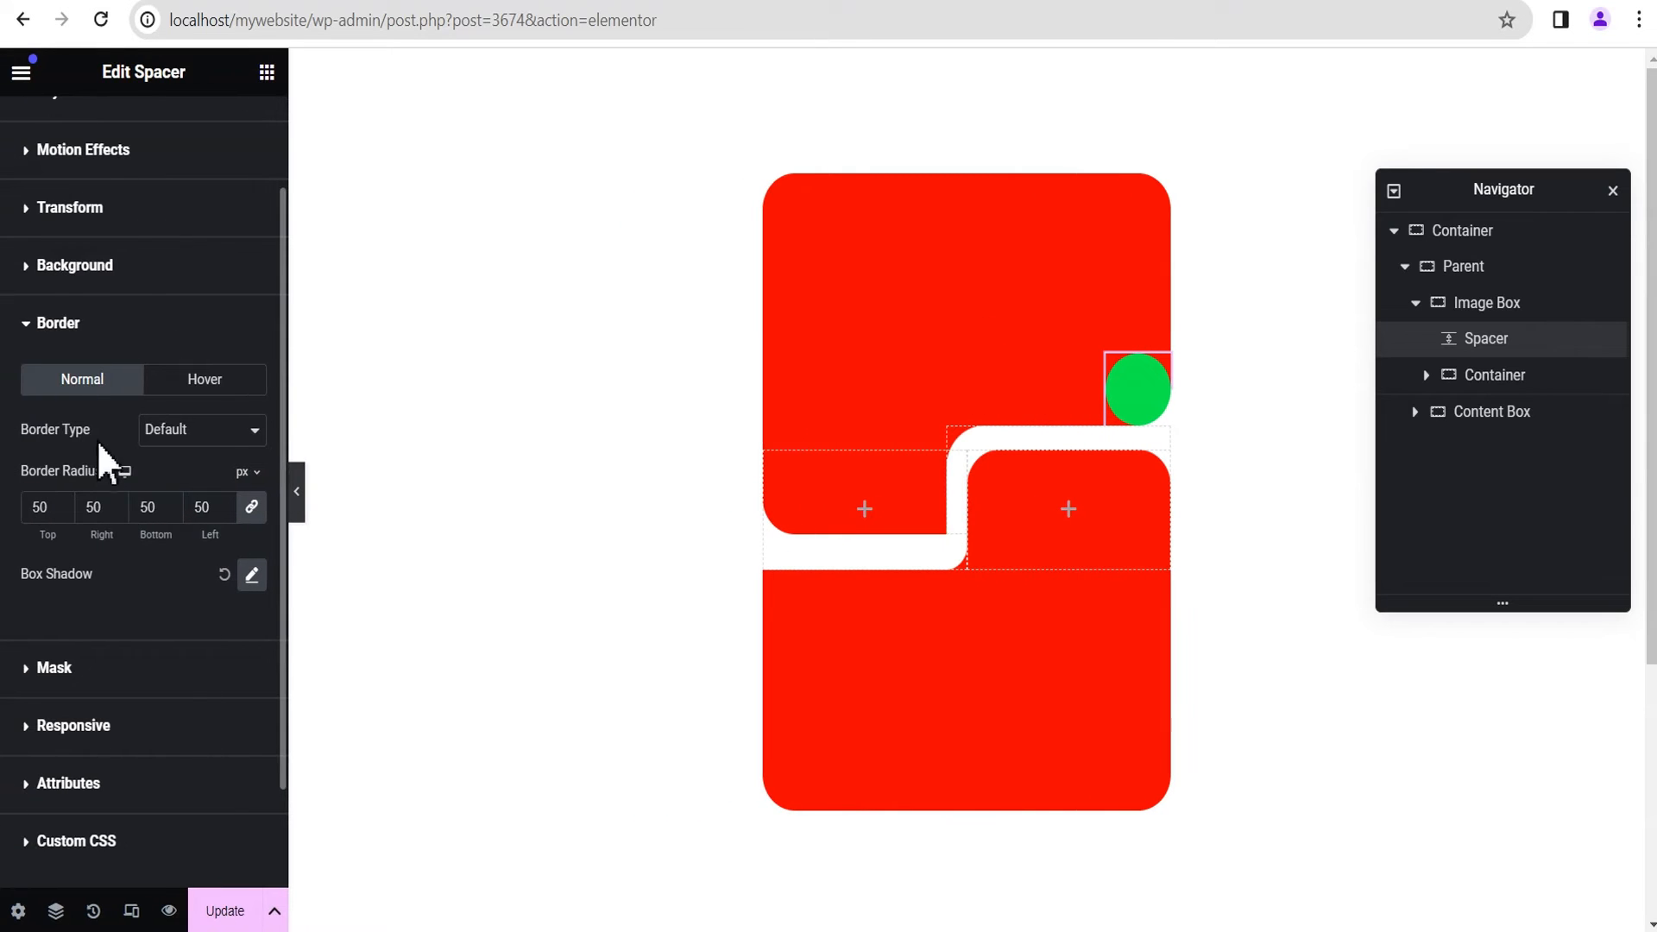
Step: Make the Spacer's green background colour fully transparent and preview the layout
click(63, 267)
click(258, 554)
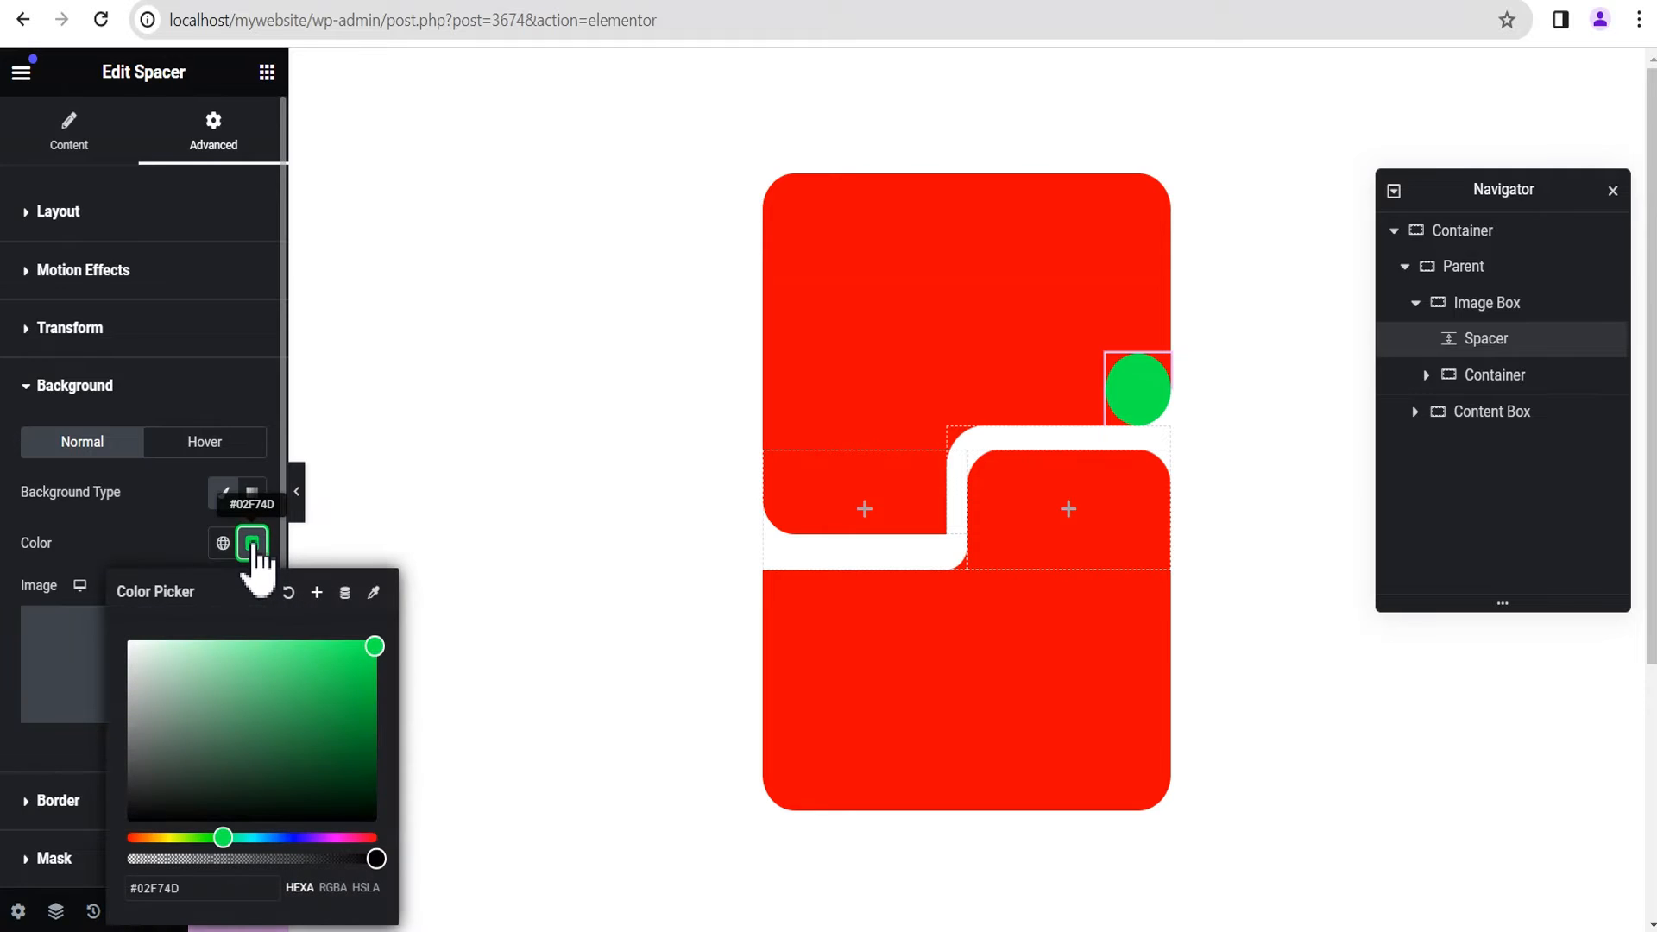
drag(373, 863, 52, 887)
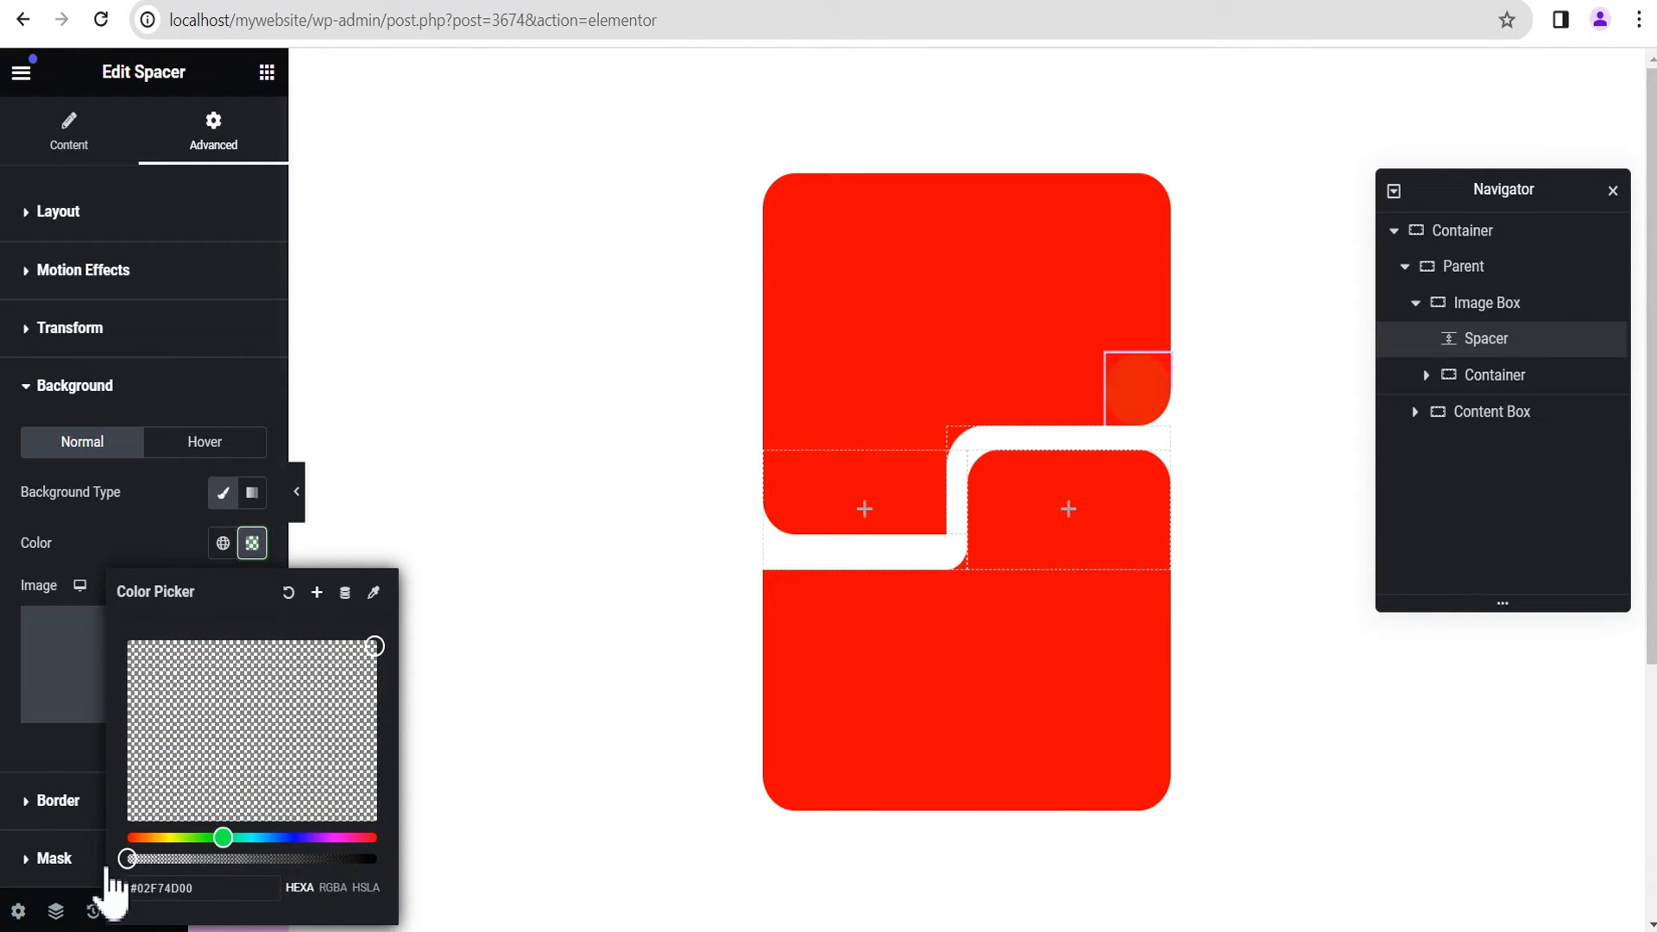
click(112, 525)
click(297, 489)
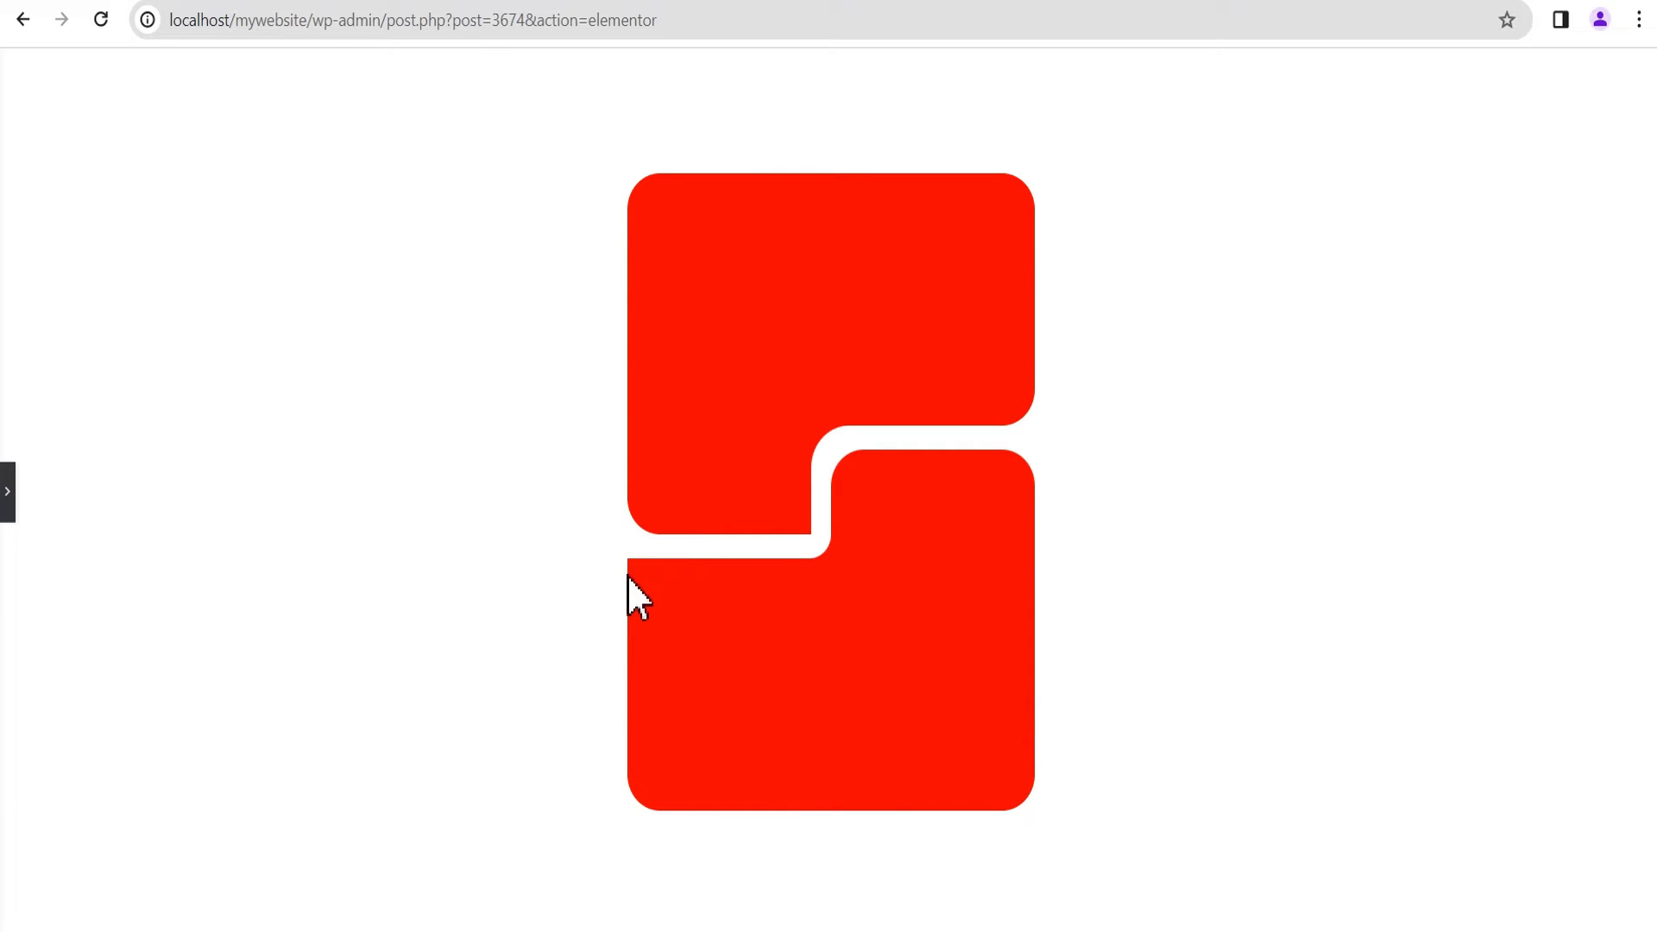
click(9, 511)
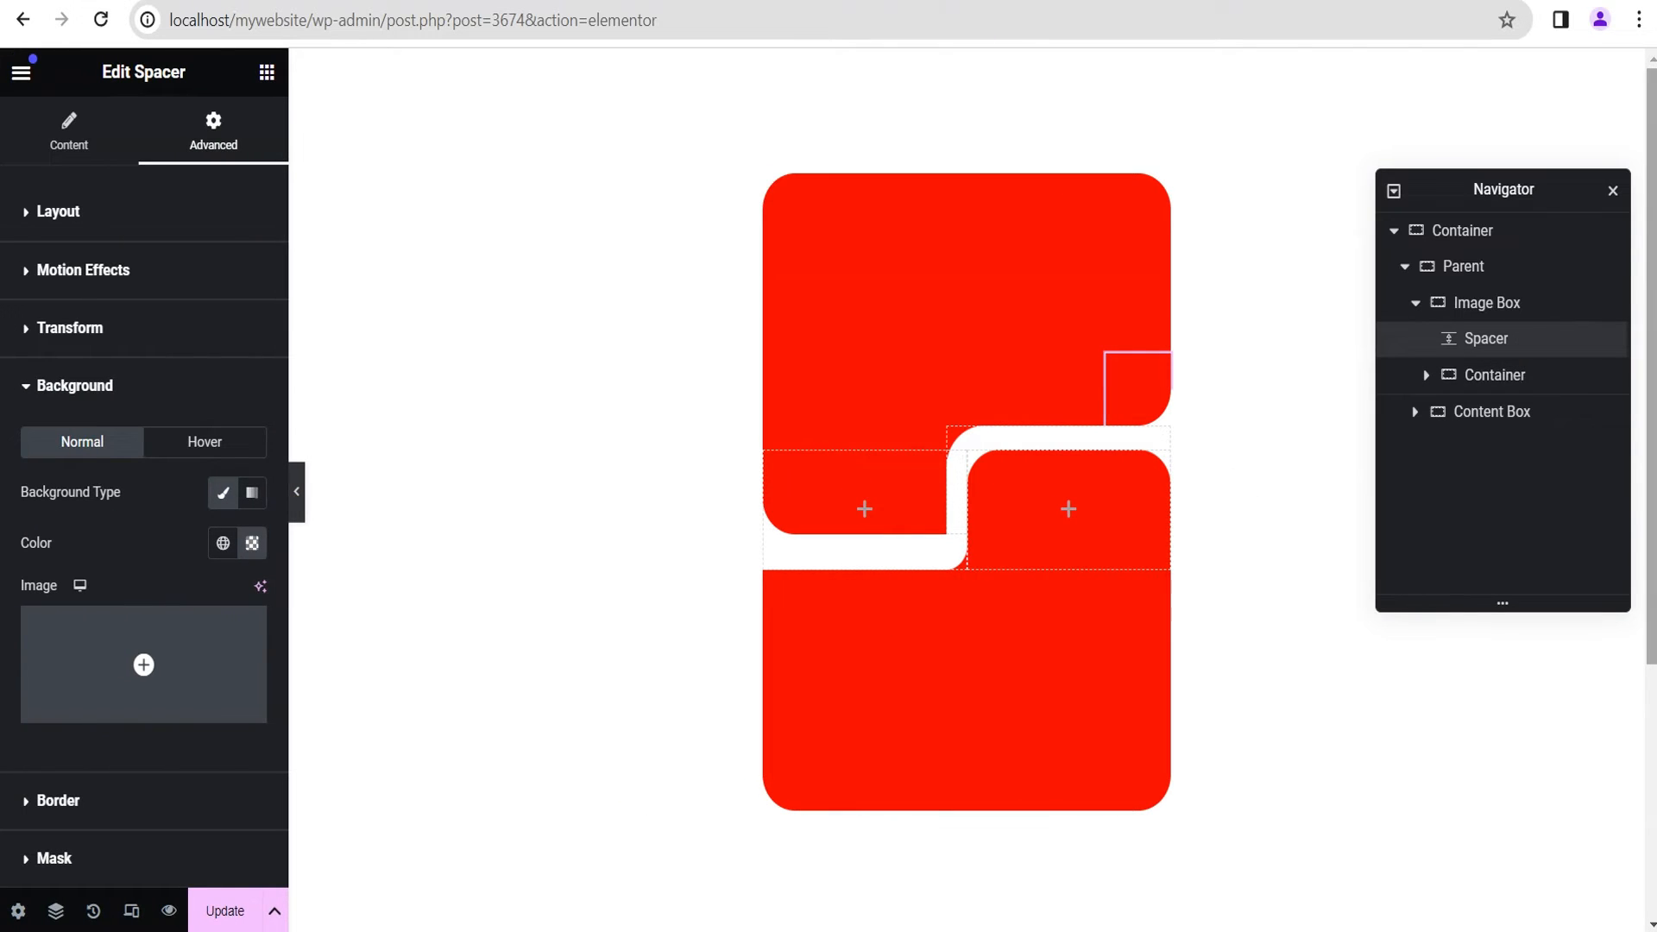
Step: Duplicate the Spacer inside the Image Box and move the copy to the box's lower-left area
right_click(1546, 342)
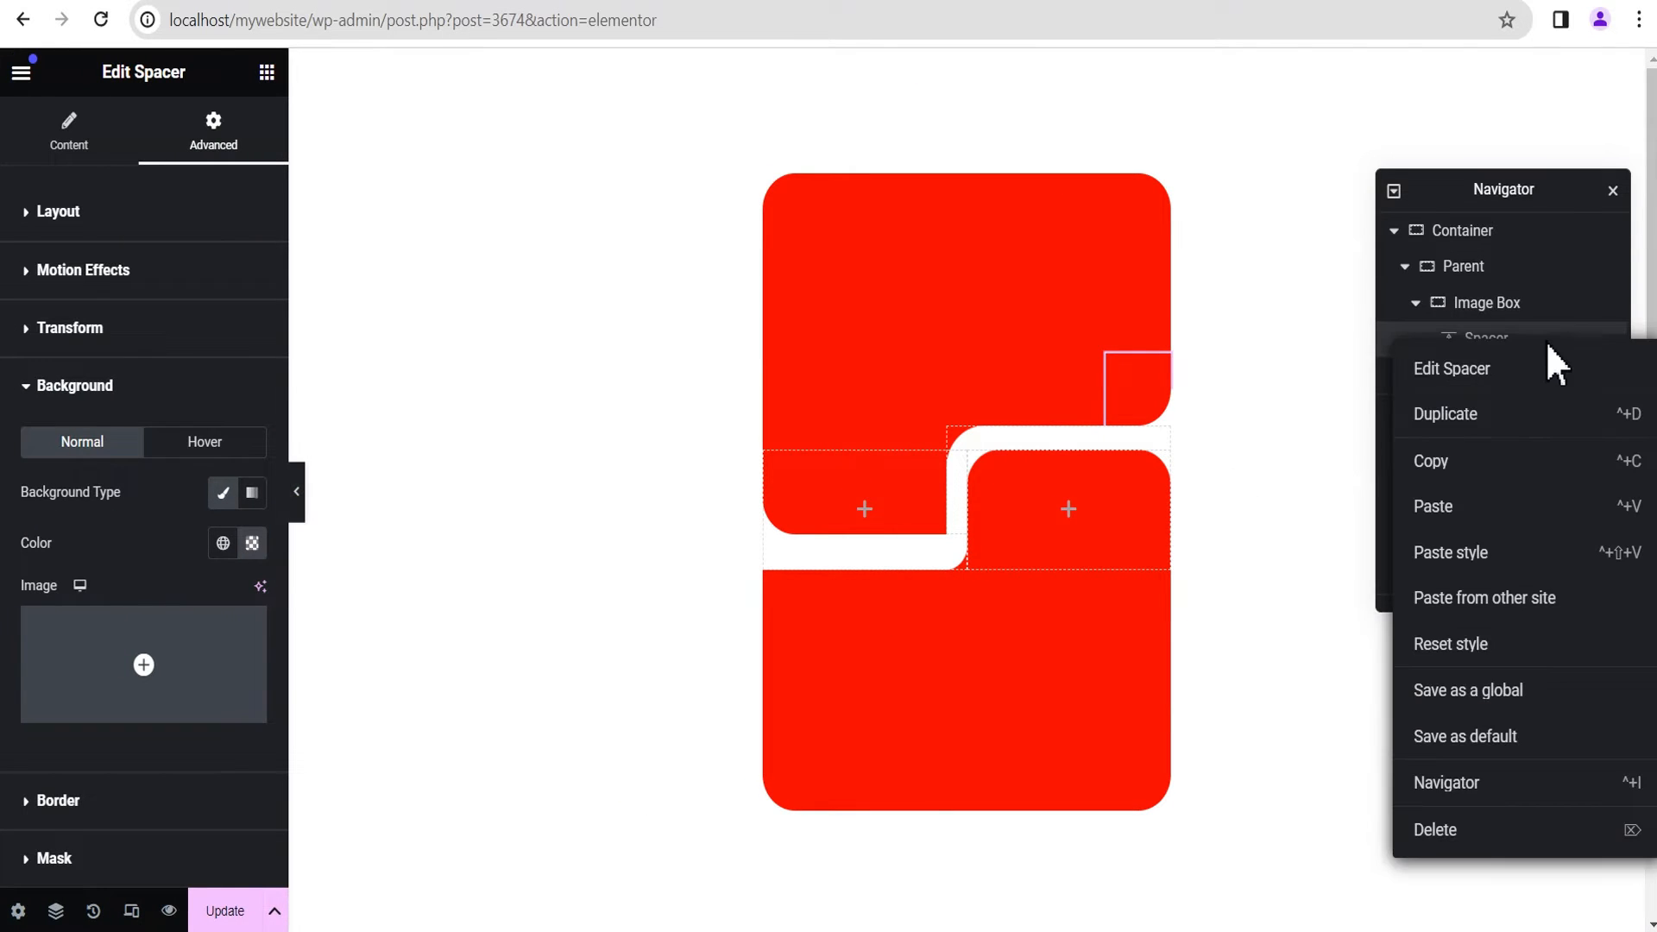
click(1523, 416)
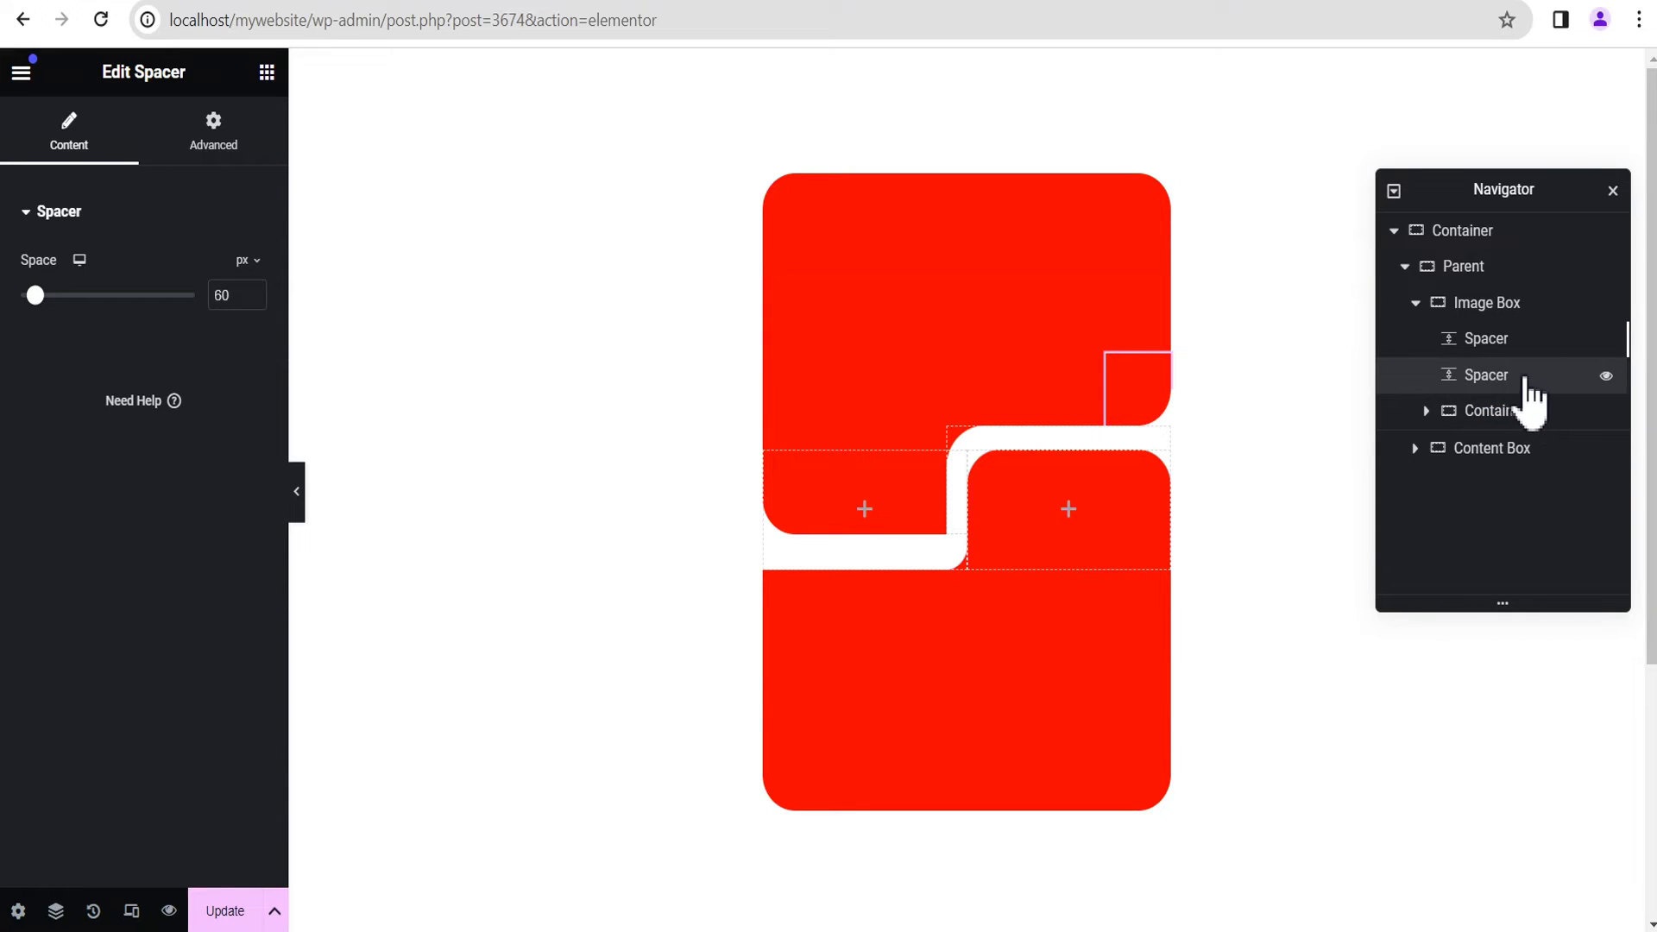
drag(1116, 358, 810, 392)
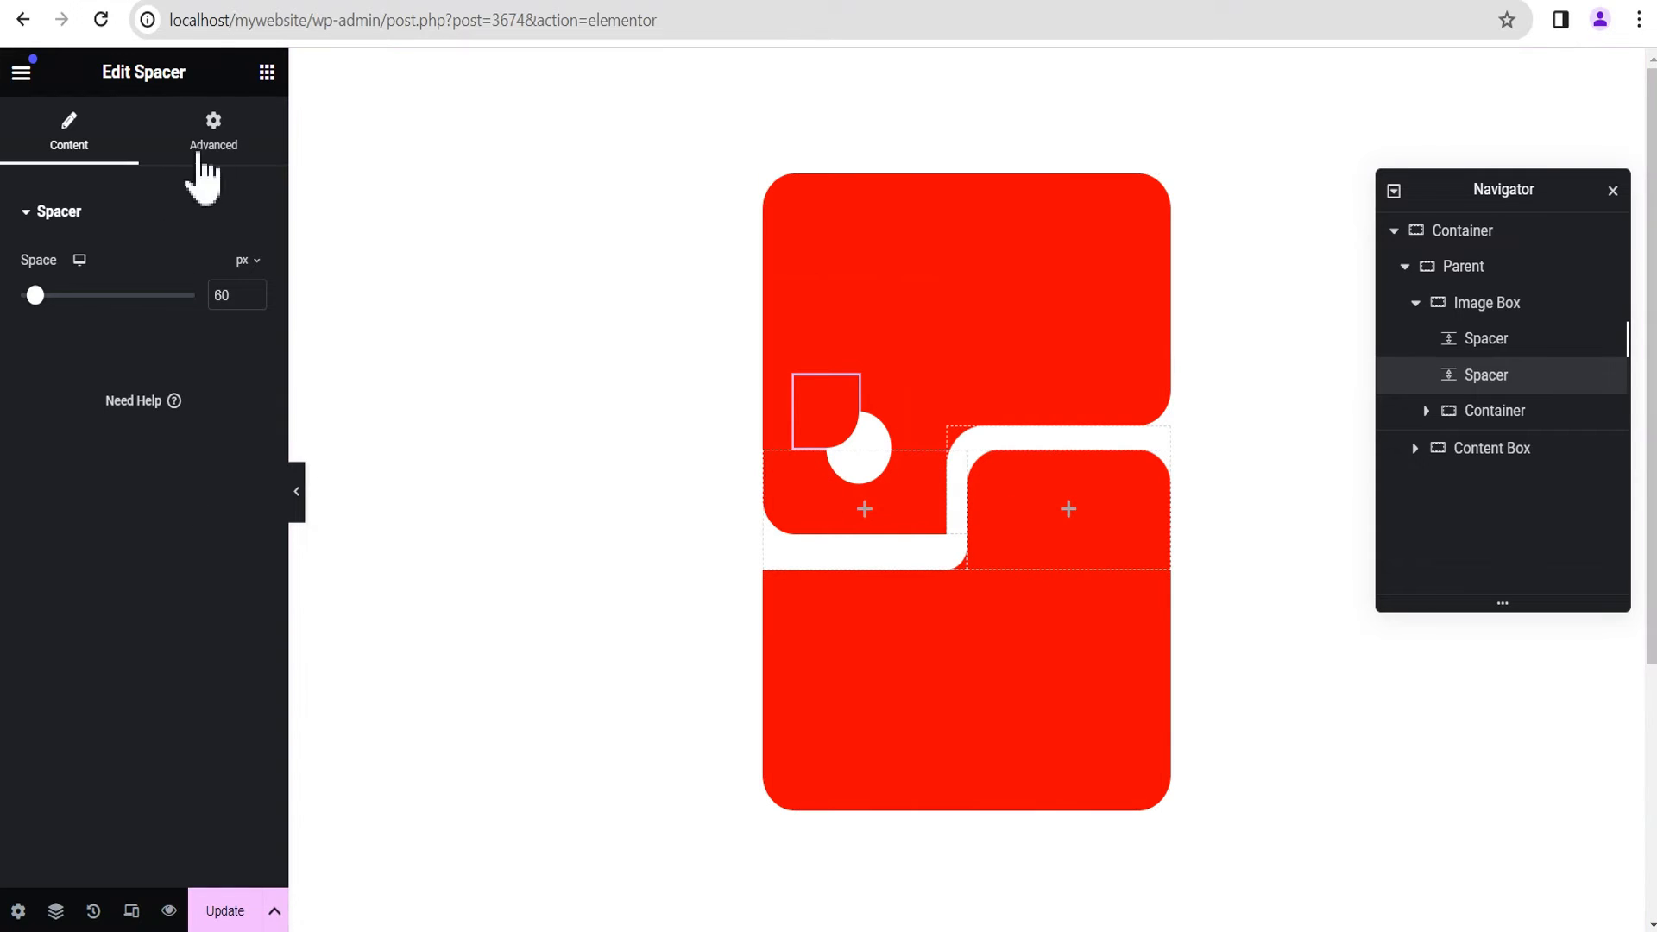
Step: Set the duplicated Spacer's horizontal offset to 109 px
click(216, 142)
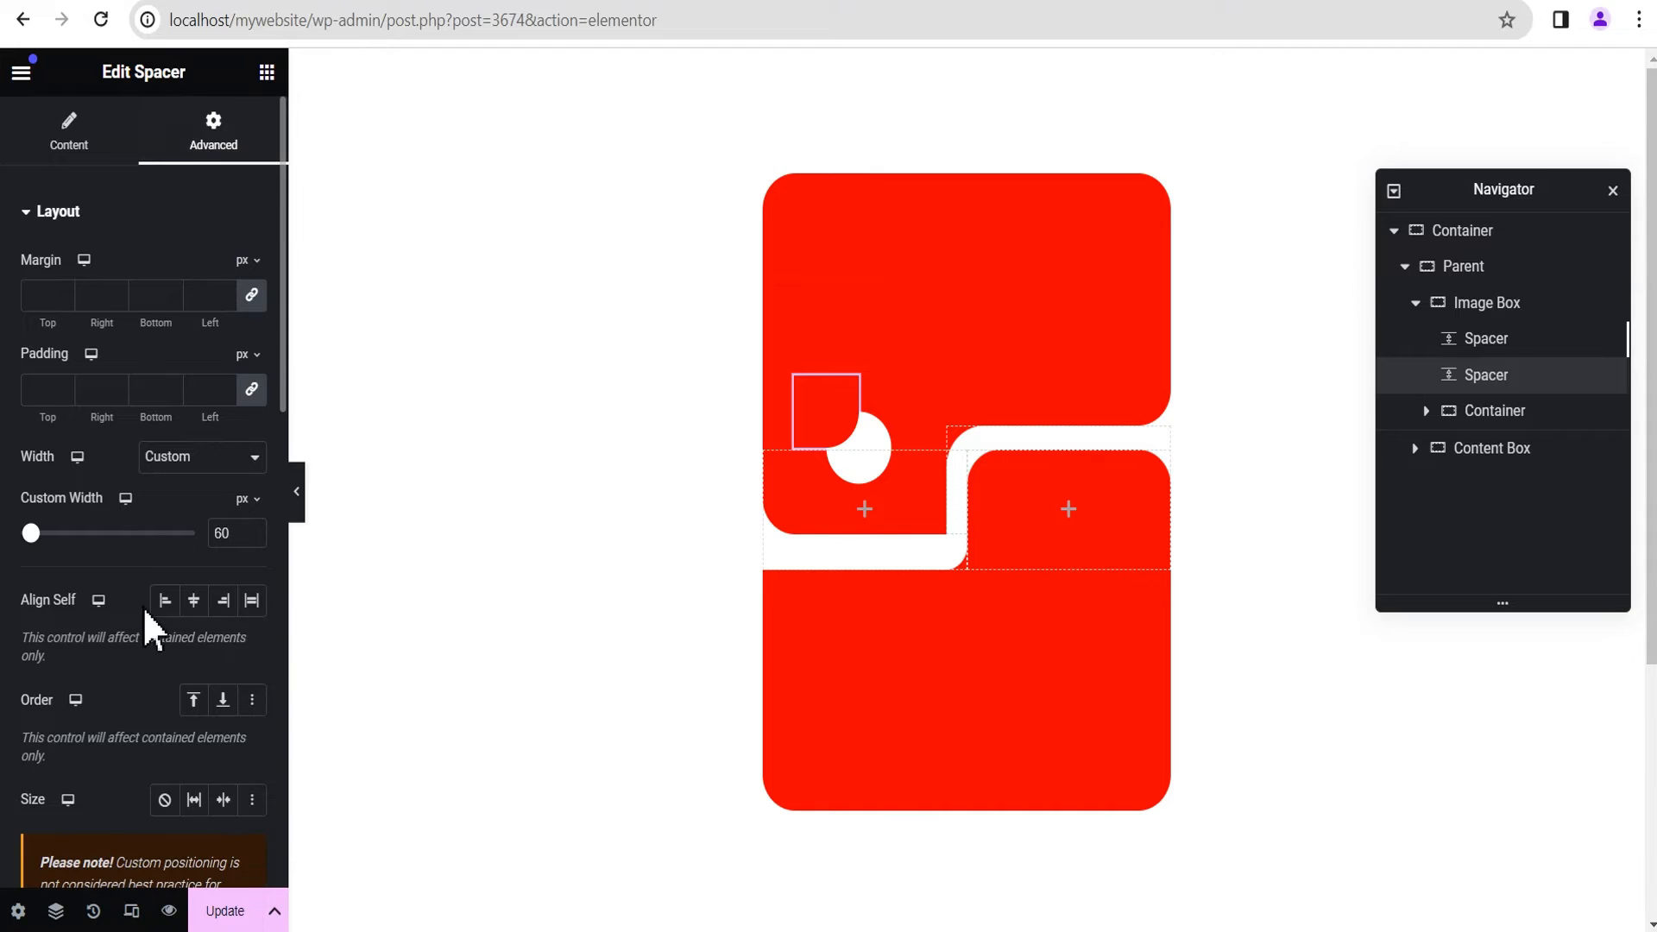
scroll(145, 614, down, 3)
scroll(144, 615, down, 3)
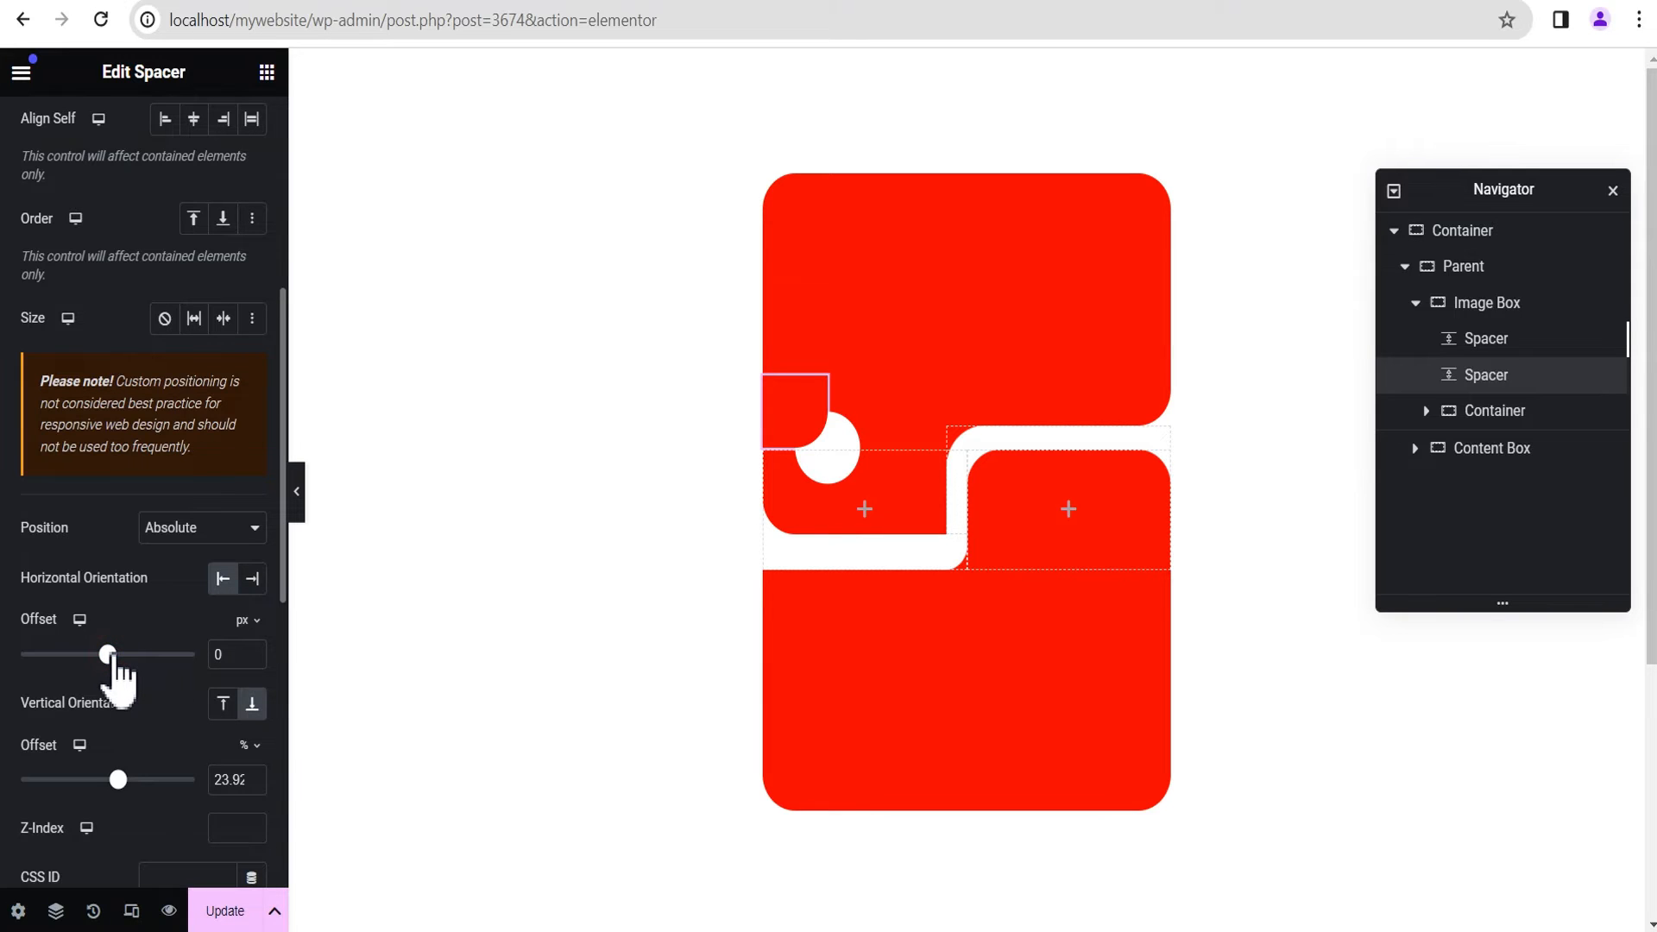
drag(113, 660, 127, 662)
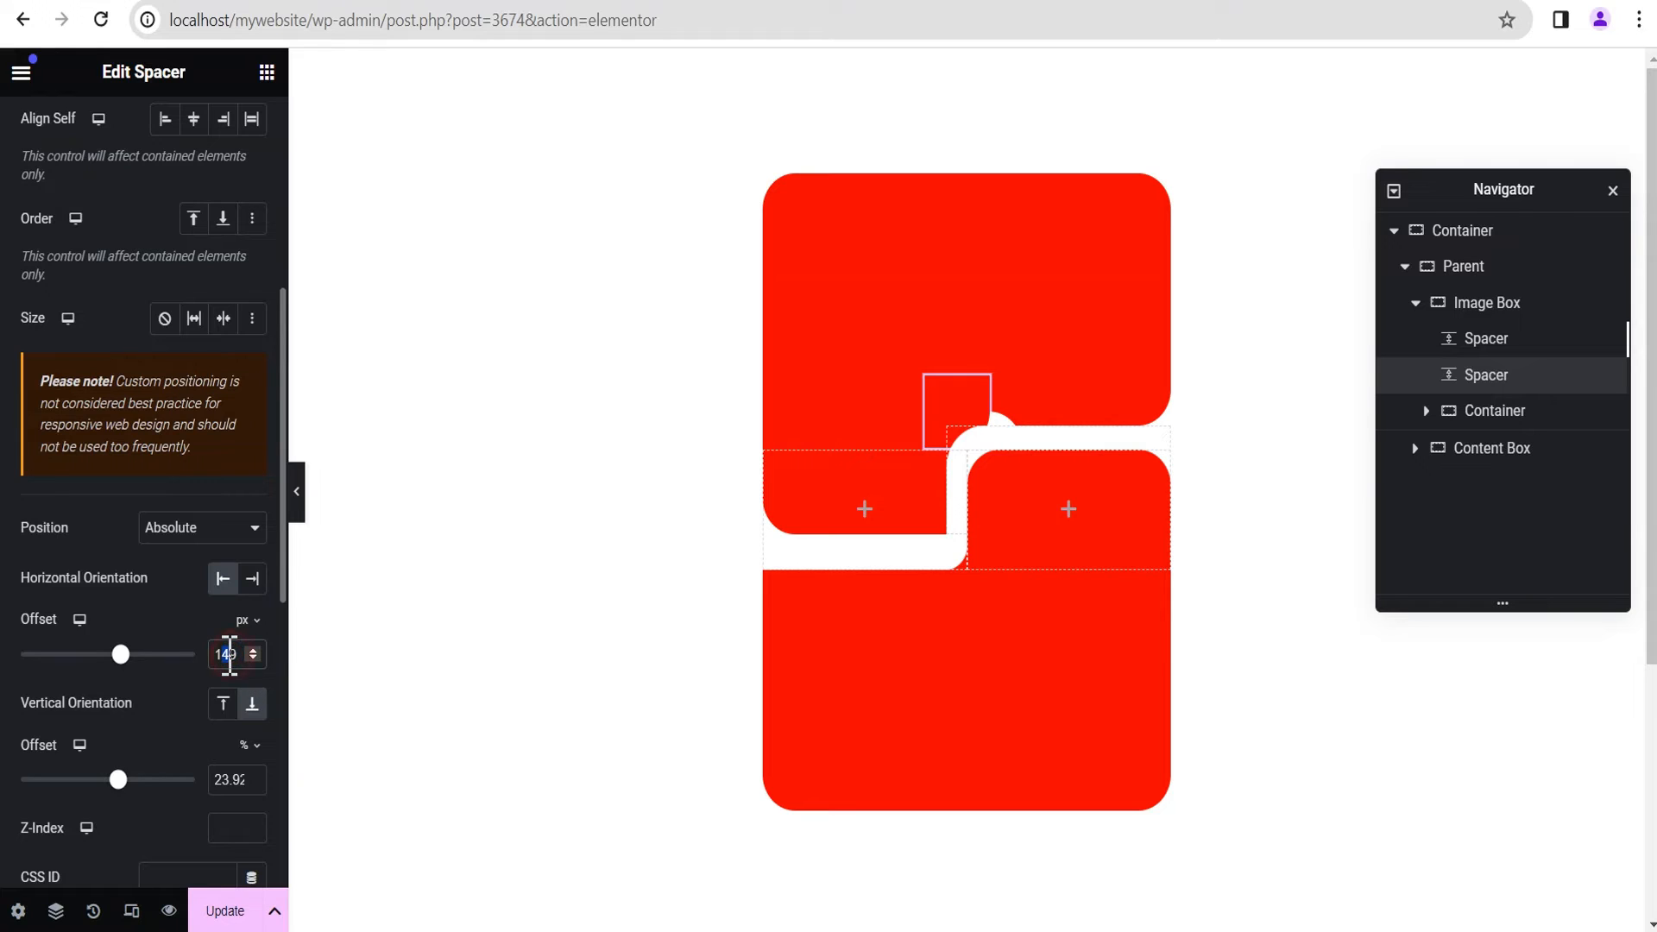
text(0)
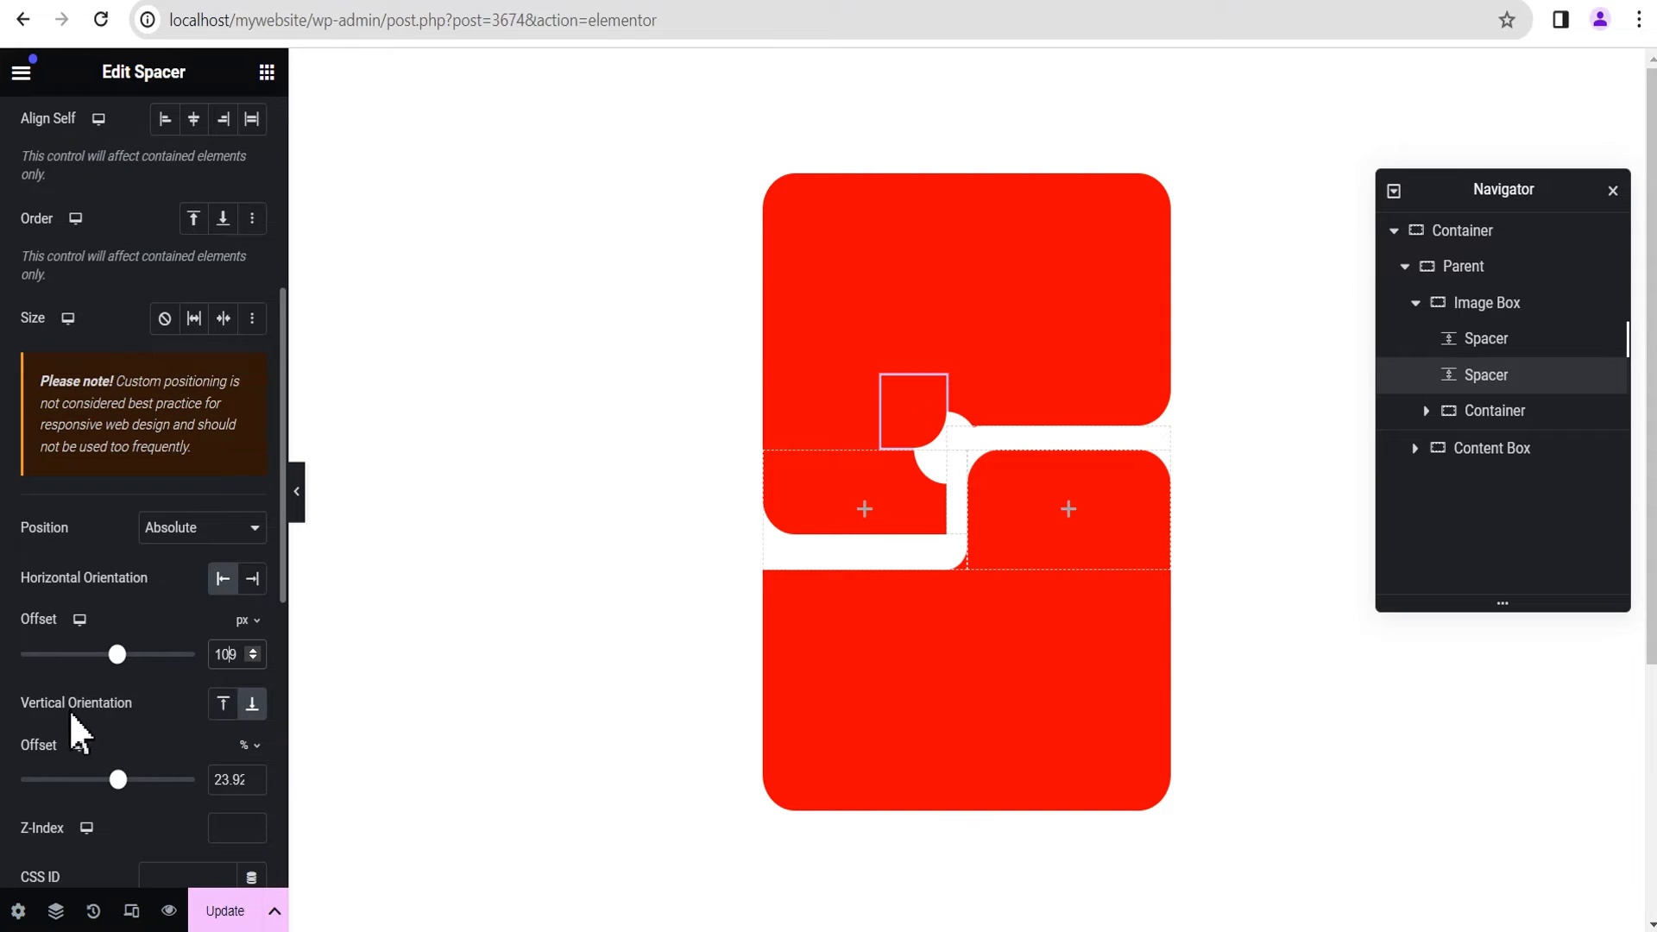
Step: Switch the duplicated Spacer's vertical offset unit to px, clear the offset value, and preview the layout
scroll(104, 725, down, 1)
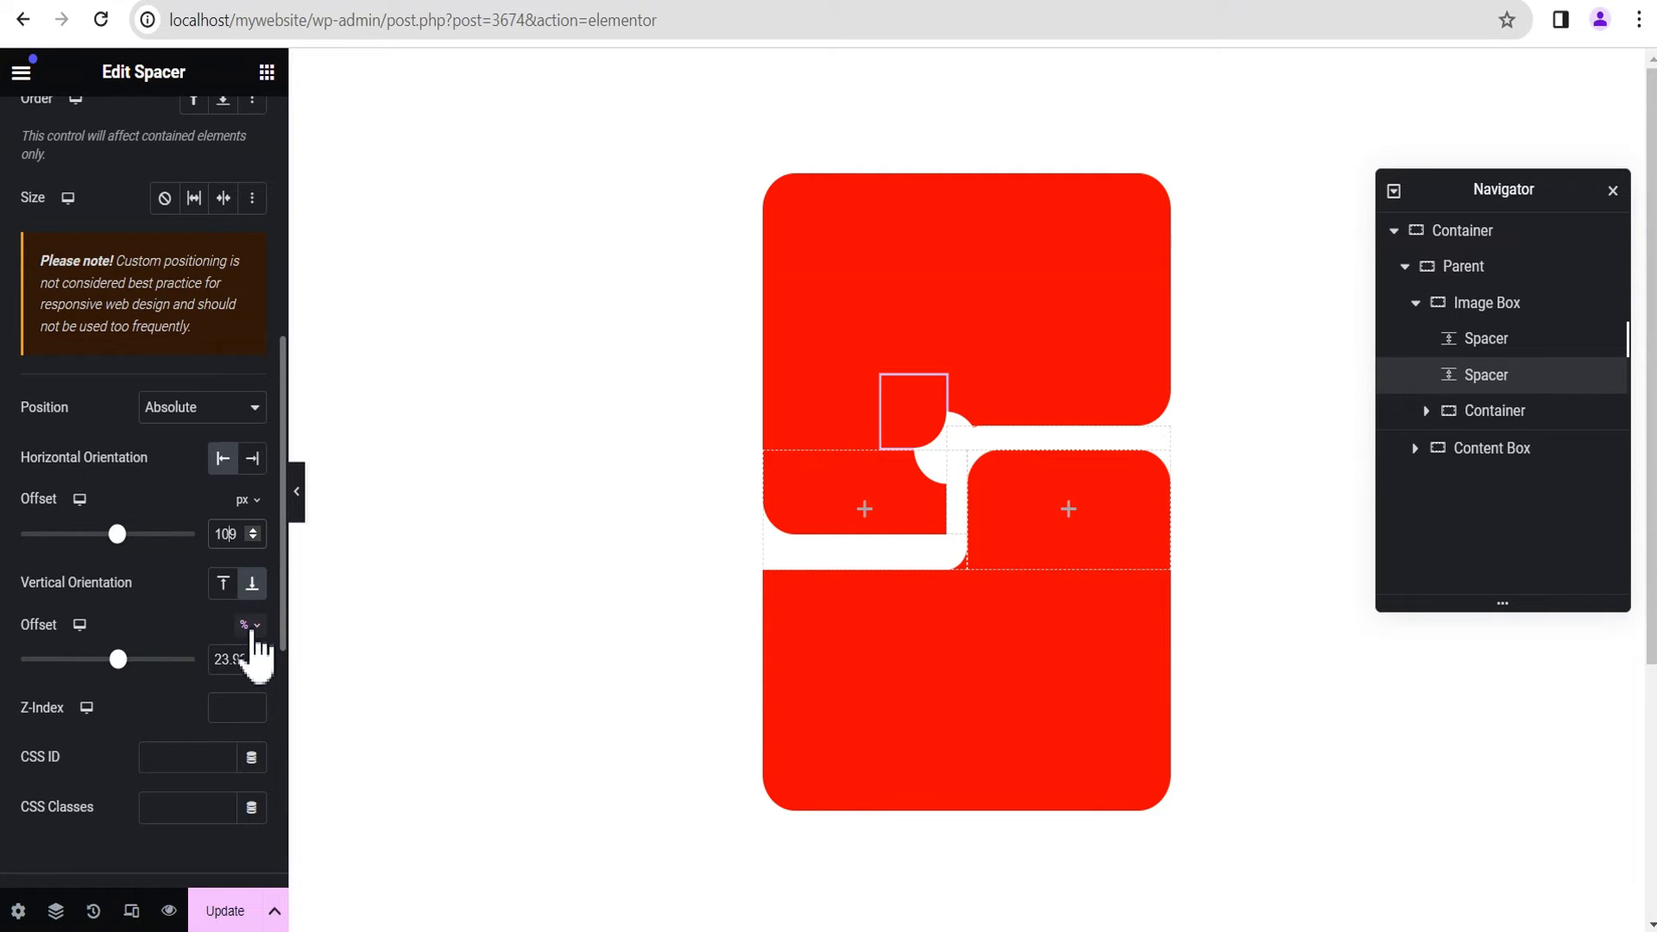
click(248, 626)
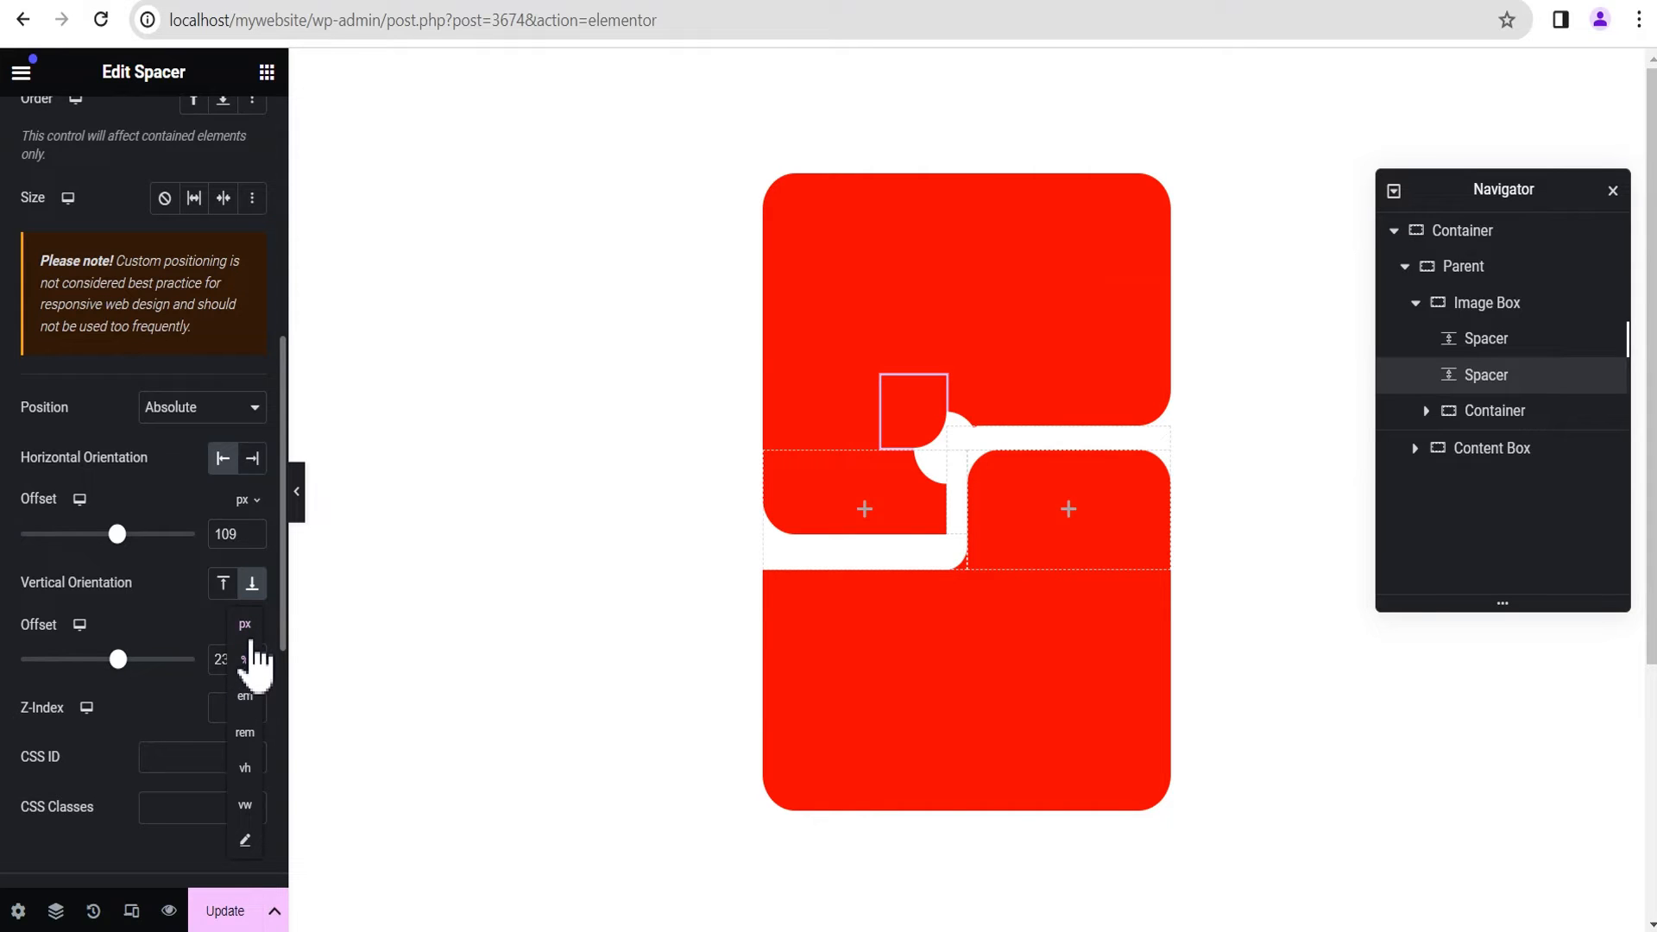
click(246, 660)
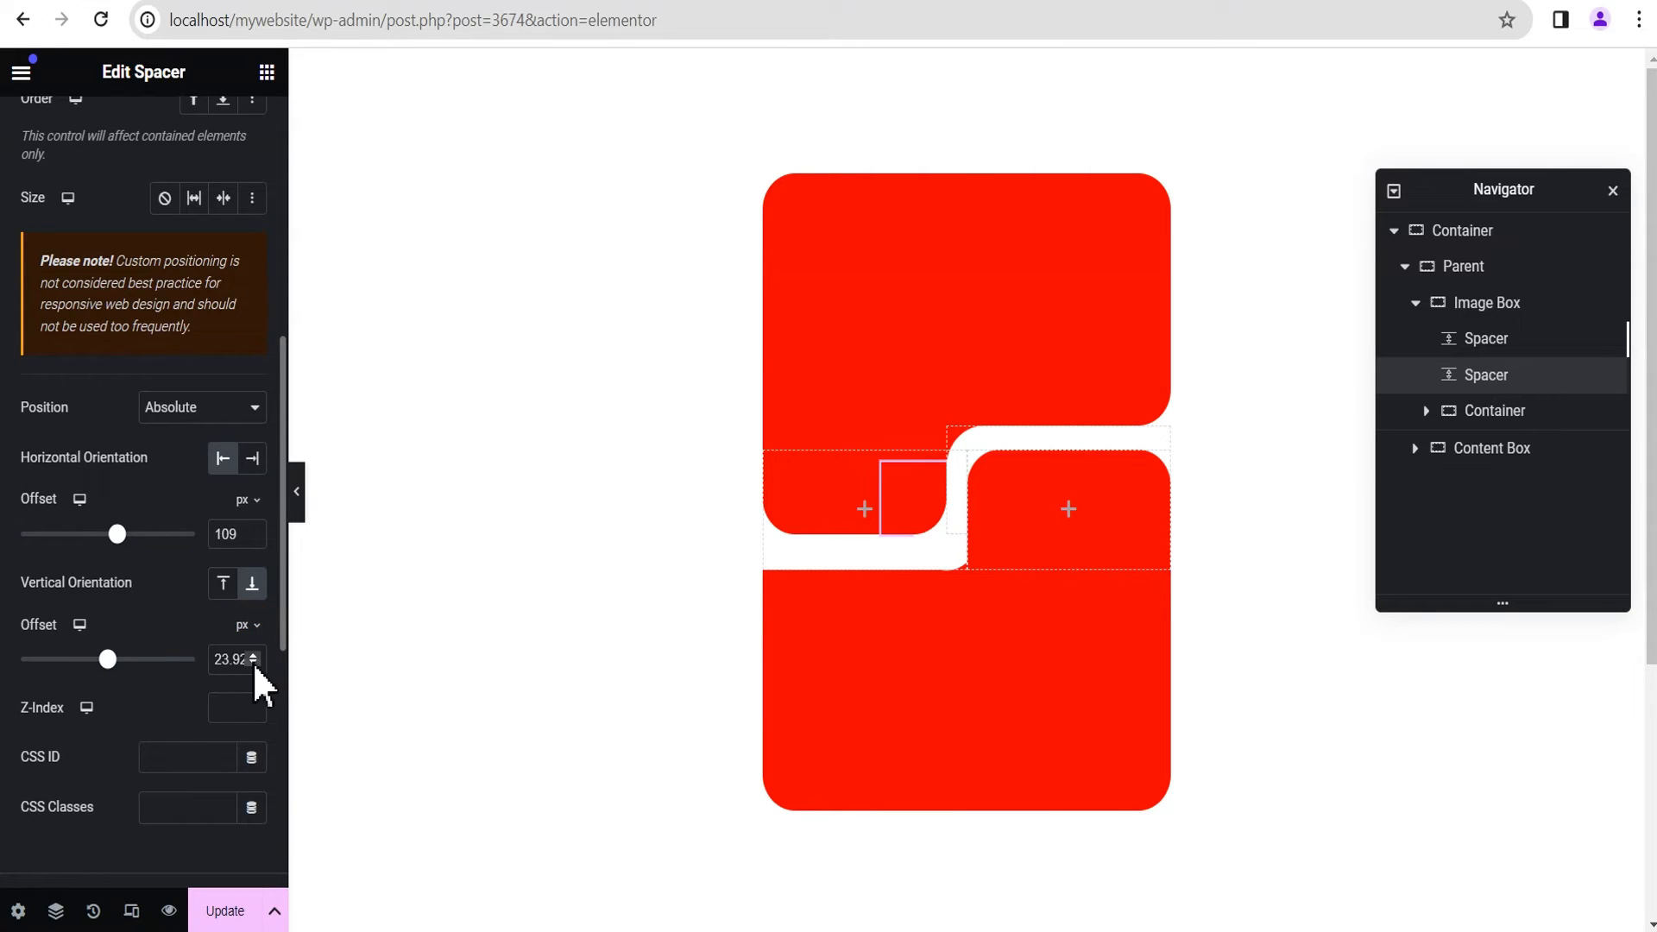
drag(220, 659, 285, 682)
click(176, 619)
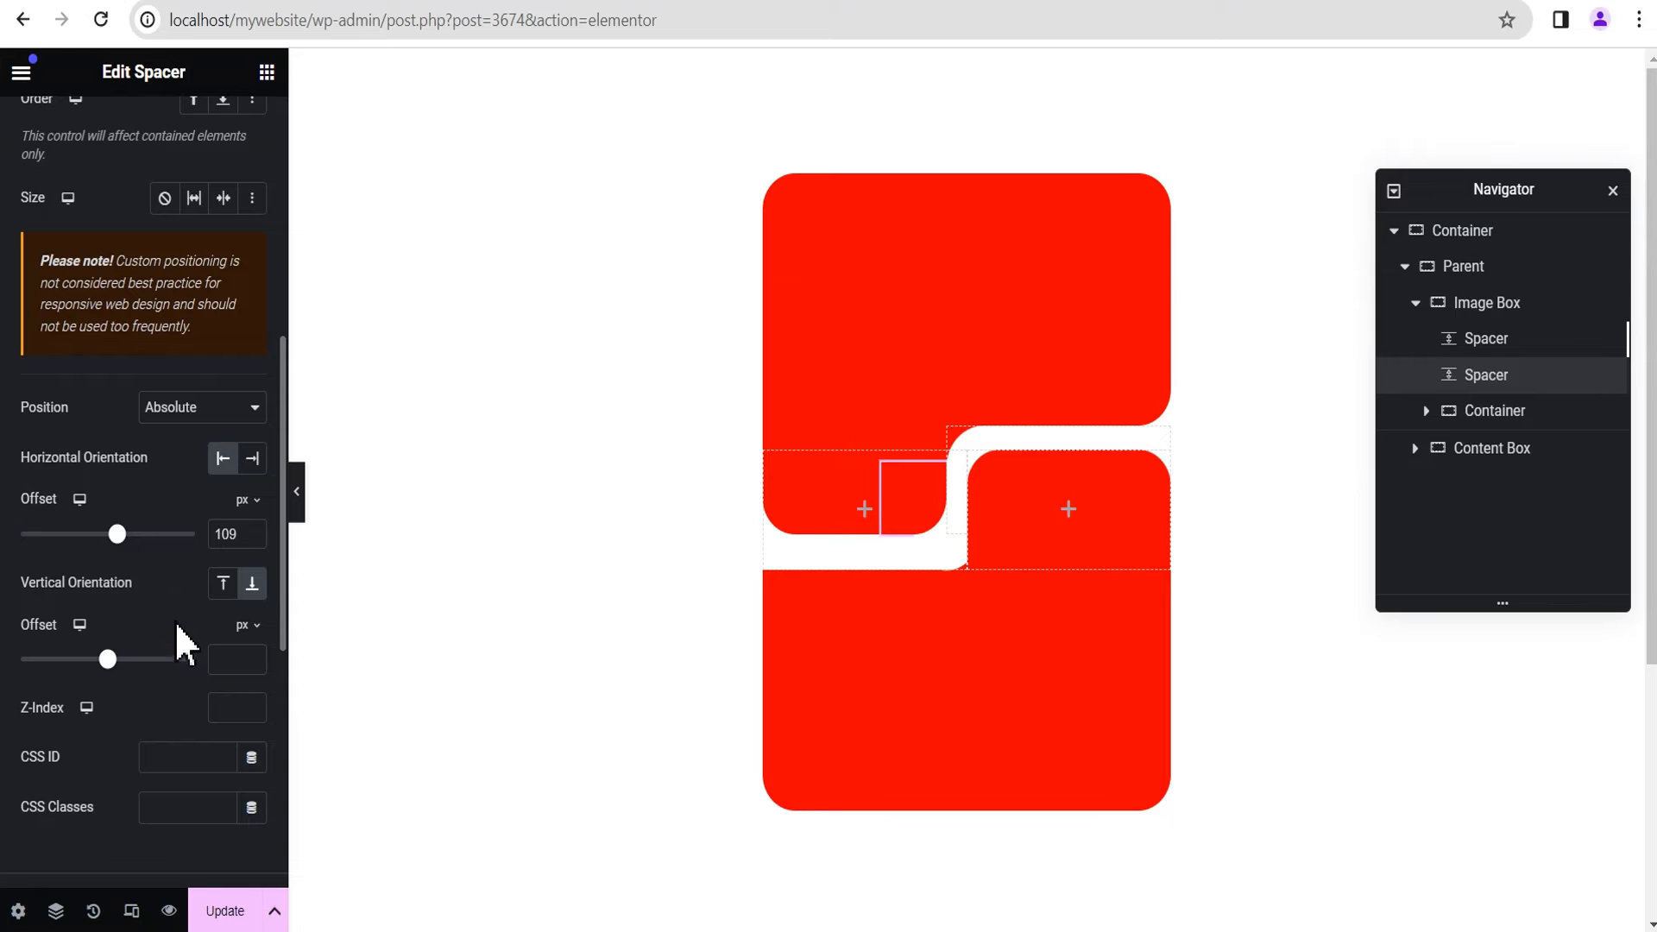
click(297, 494)
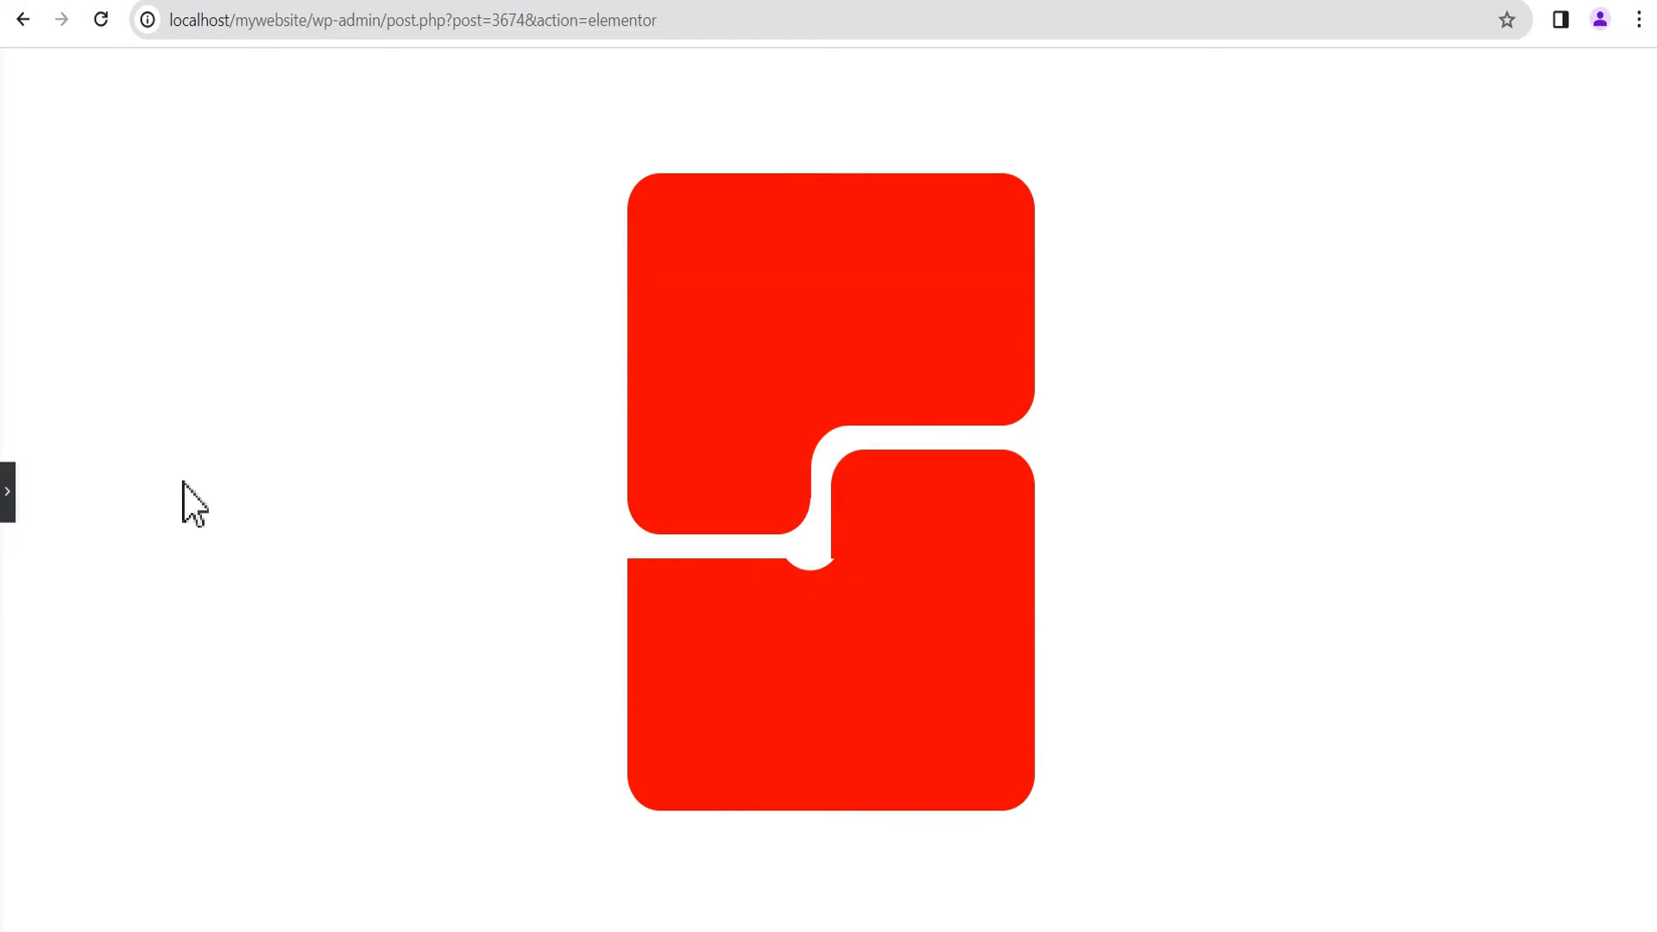
click(7, 493)
Step: Set the duplicated Spacer's border radius to 30 top, 0 right, 30 bottom and 0 left px, and preview the layout
scroll(180, 491, down, 4)
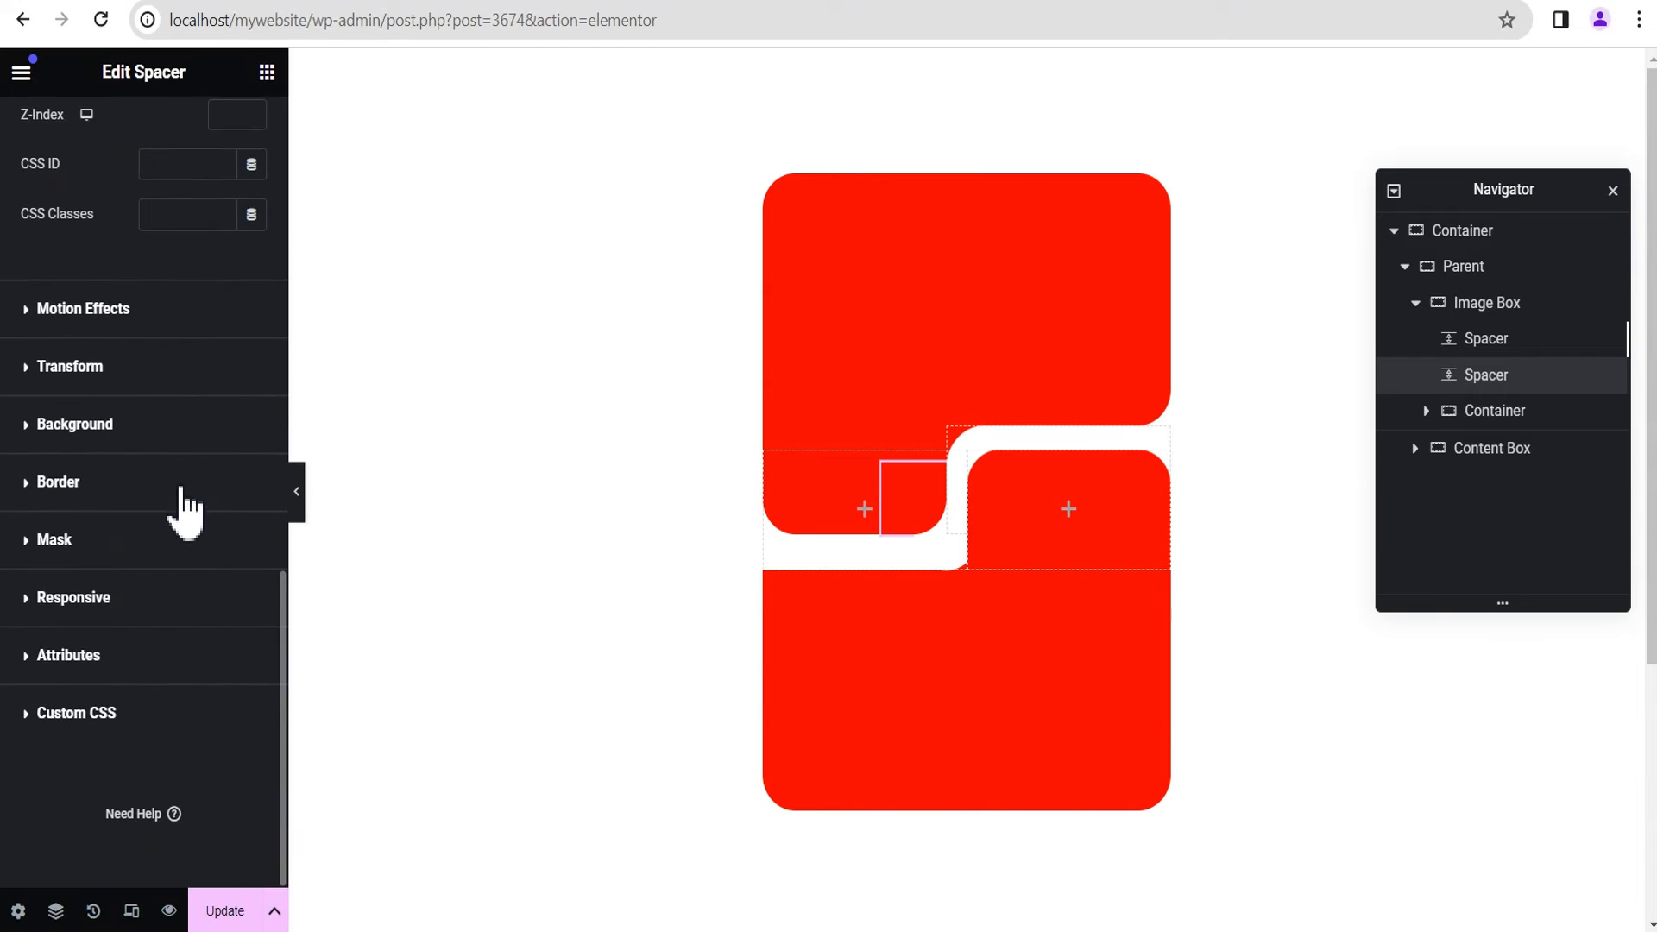
click(102, 485)
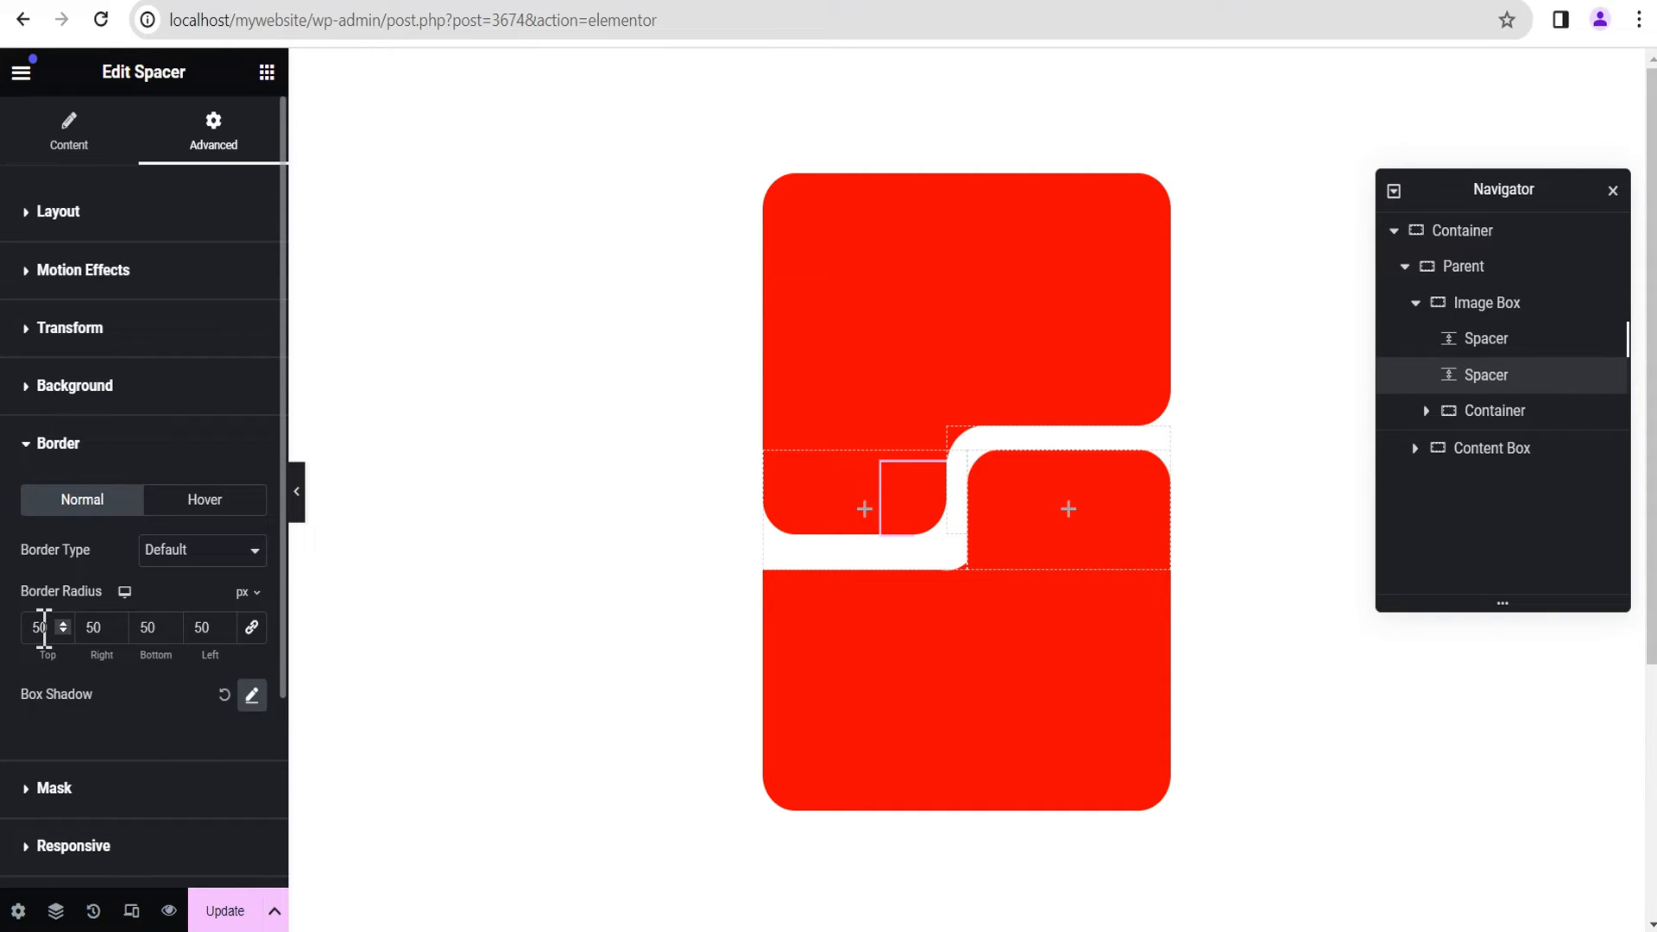
drag(43, 627, 23, 638)
text(30)
drag(108, 630, 70, 639)
text(0)
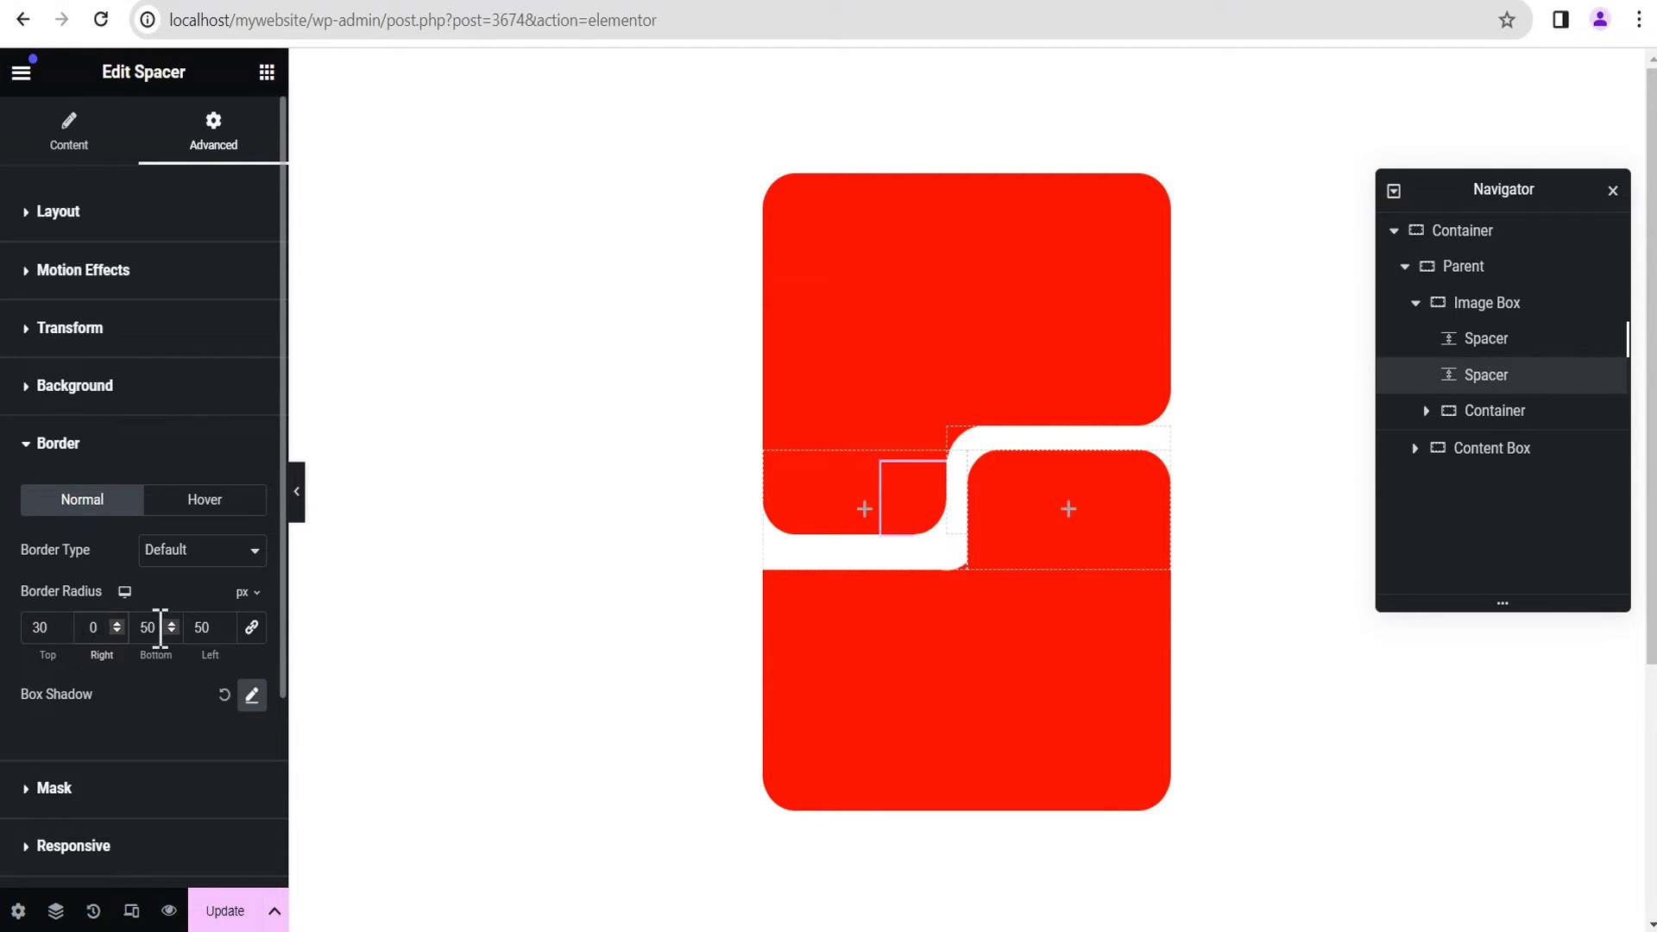
drag(158, 628, 127, 643)
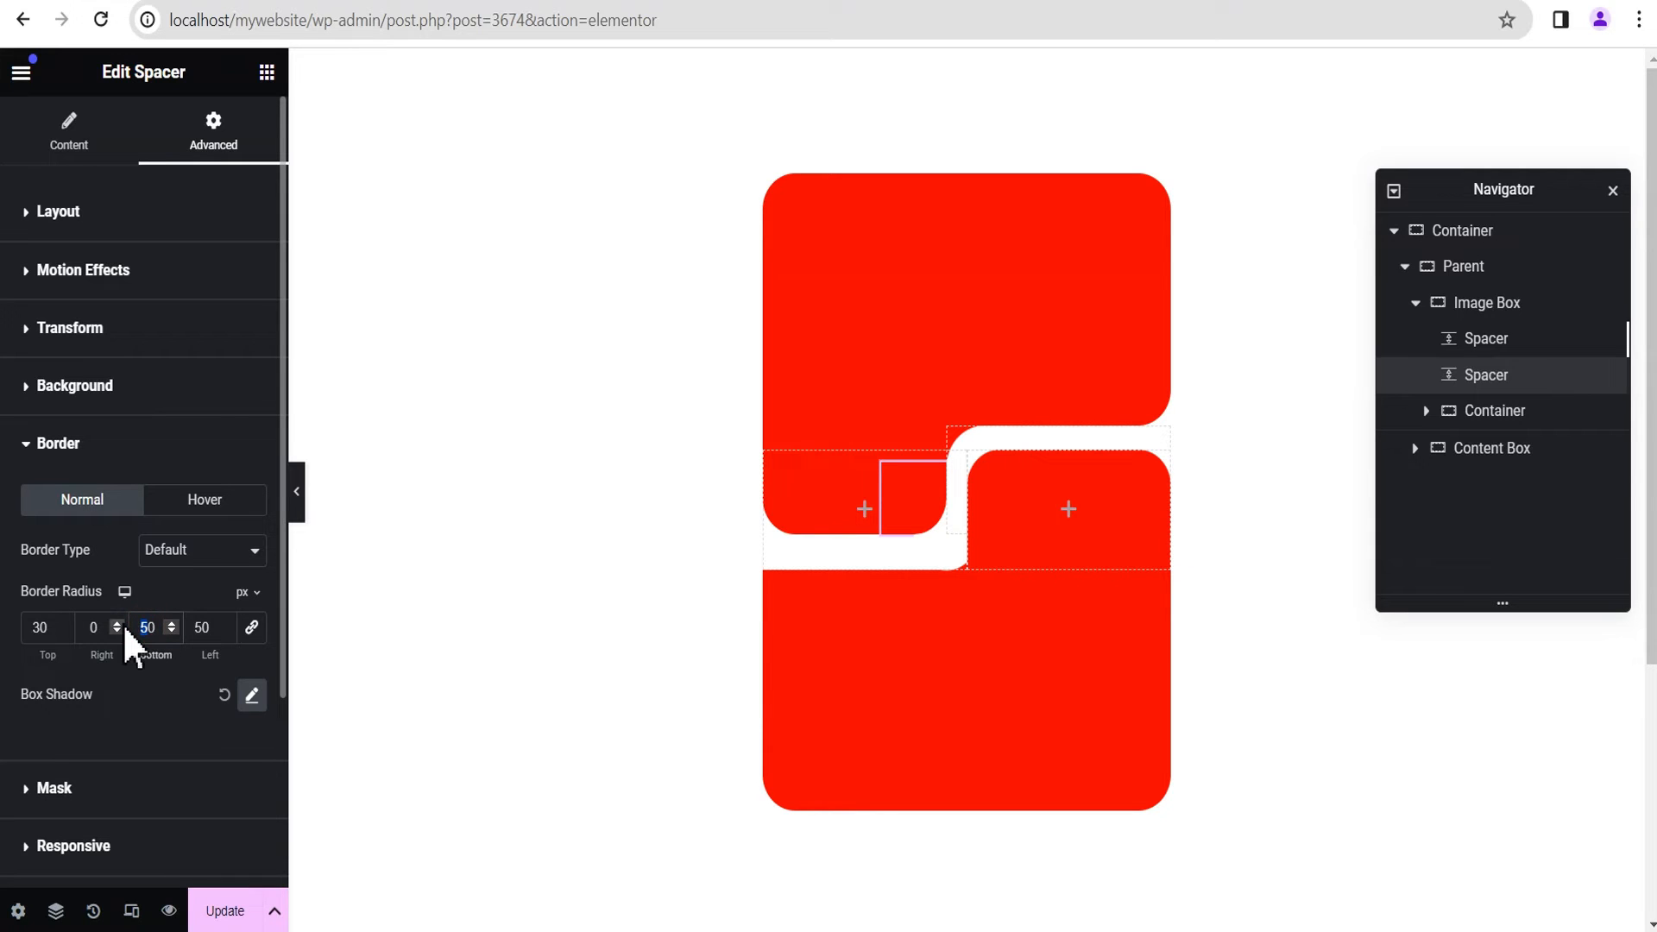
double_click(212, 627)
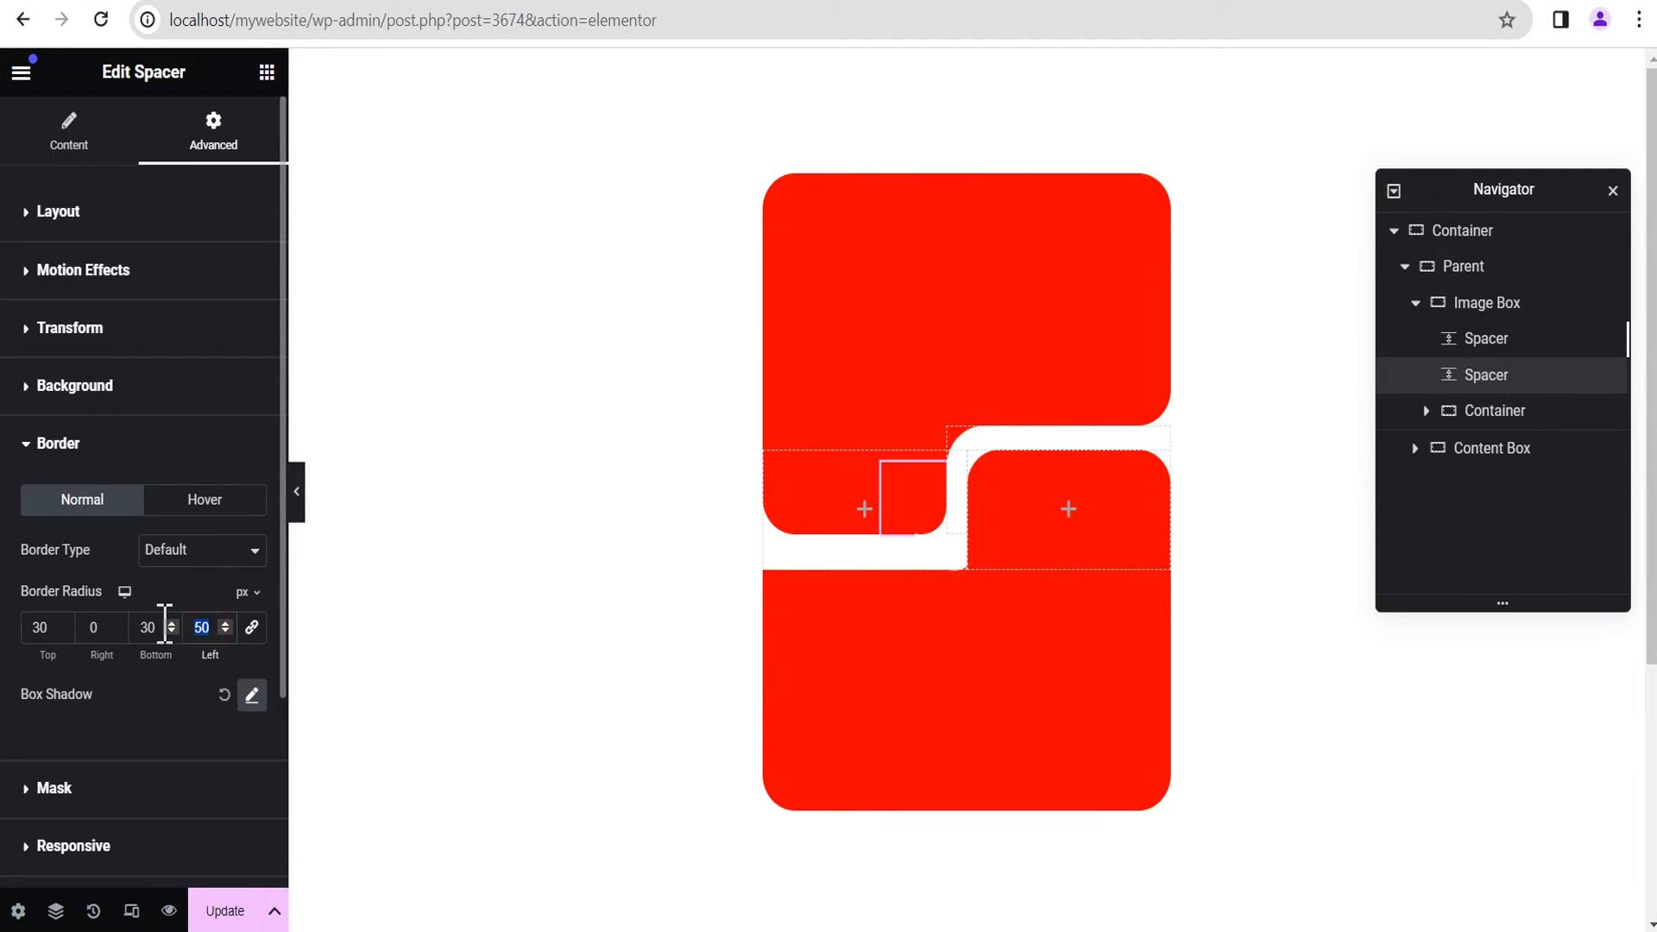
text(0)
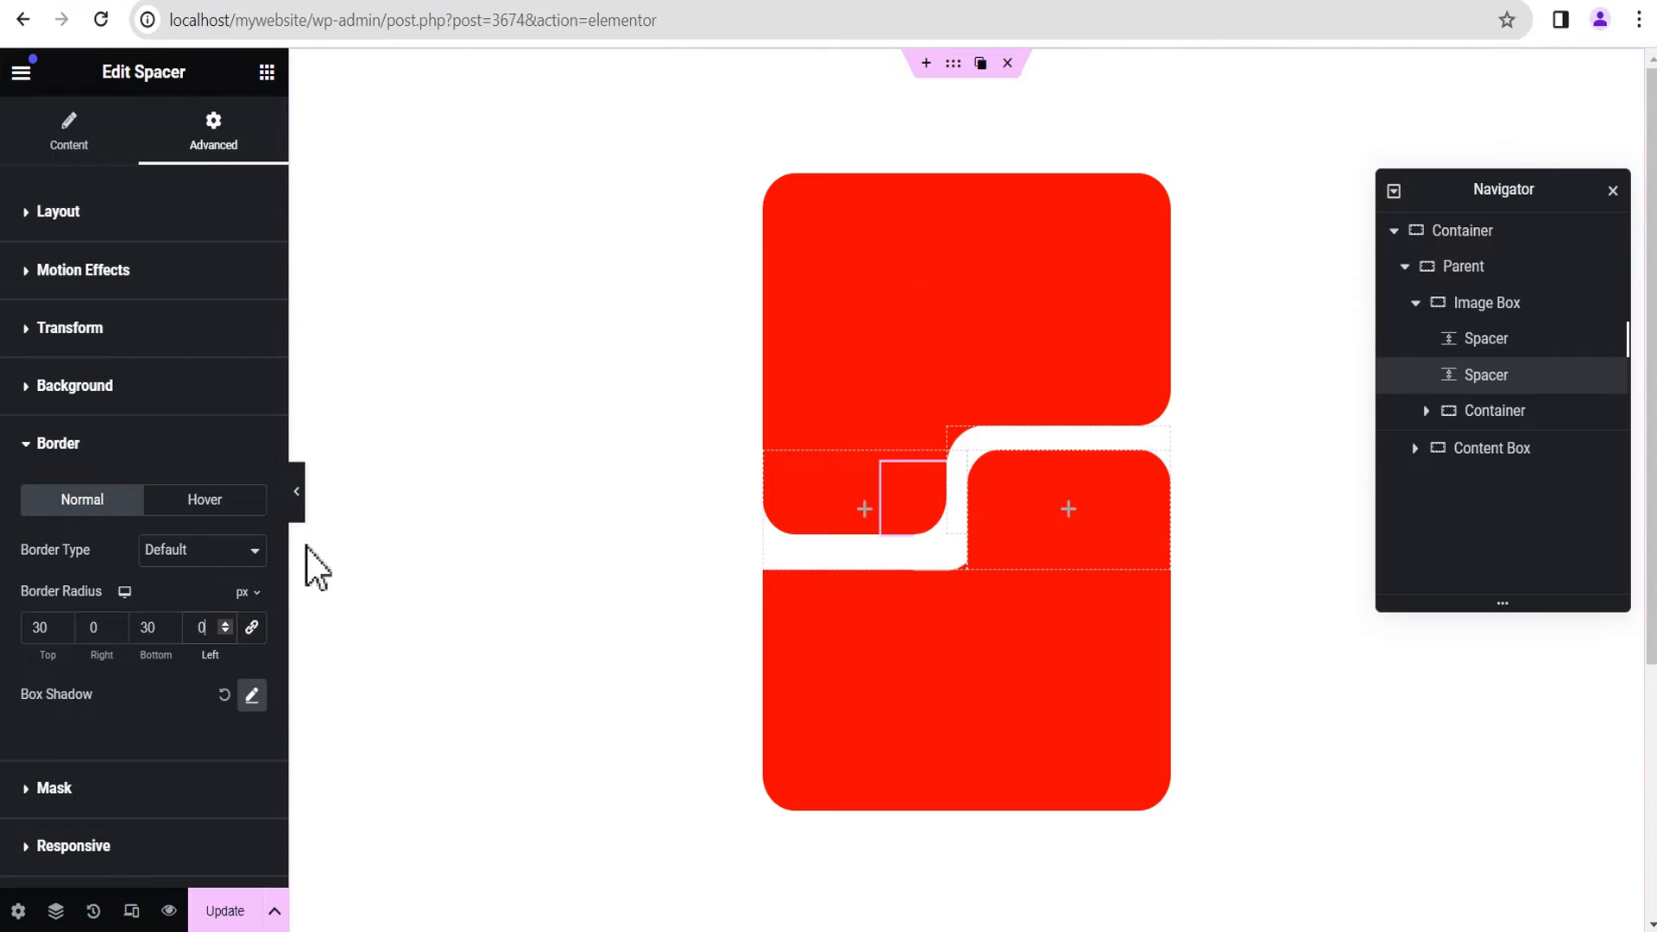
click(300, 508)
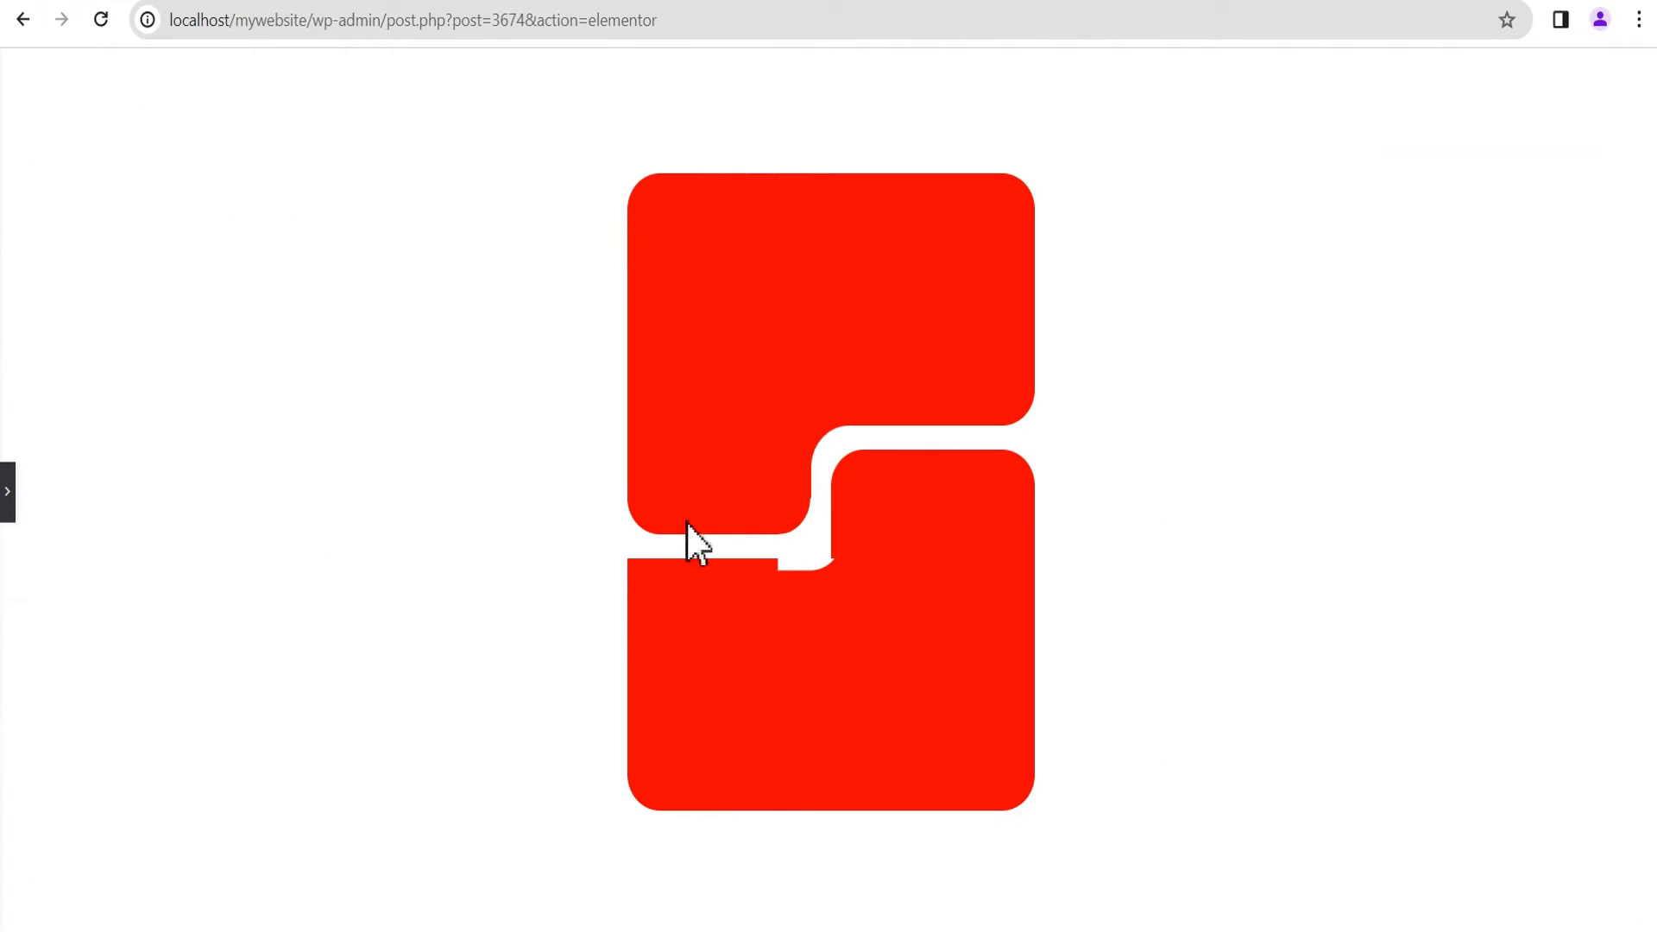
click(8, 503)
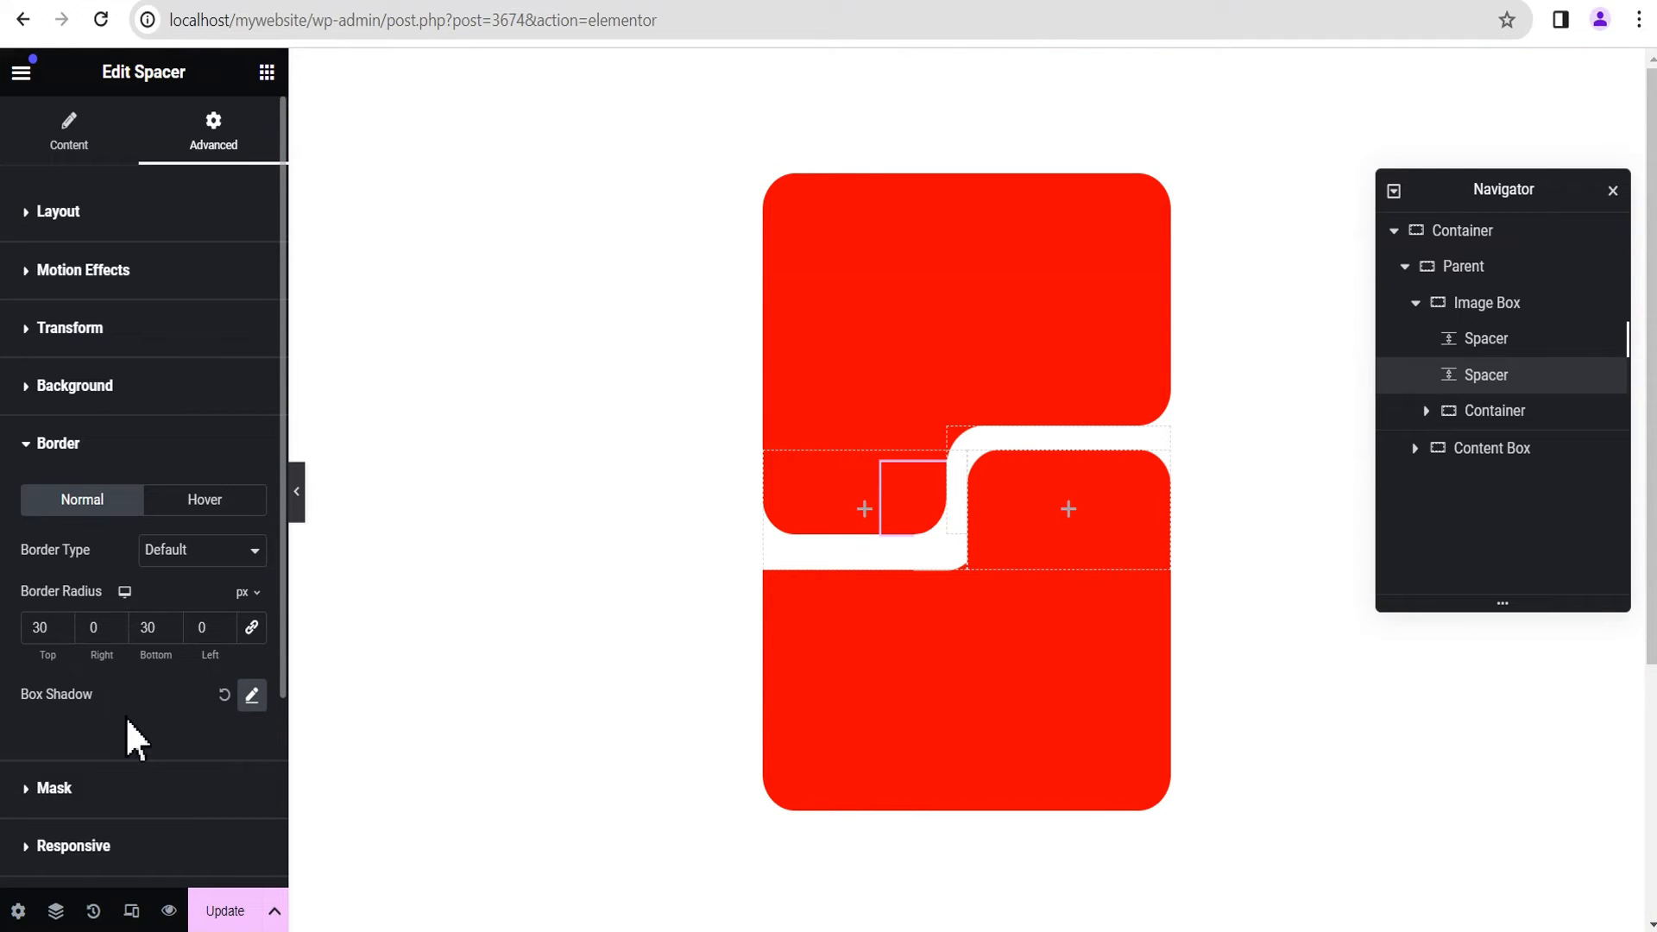
Step: Set the duplicated Spacer's box shadow to 18 horizontal, 13 vertical and -2 spread, and preview the layout
scroll(143, 746, down, 2)
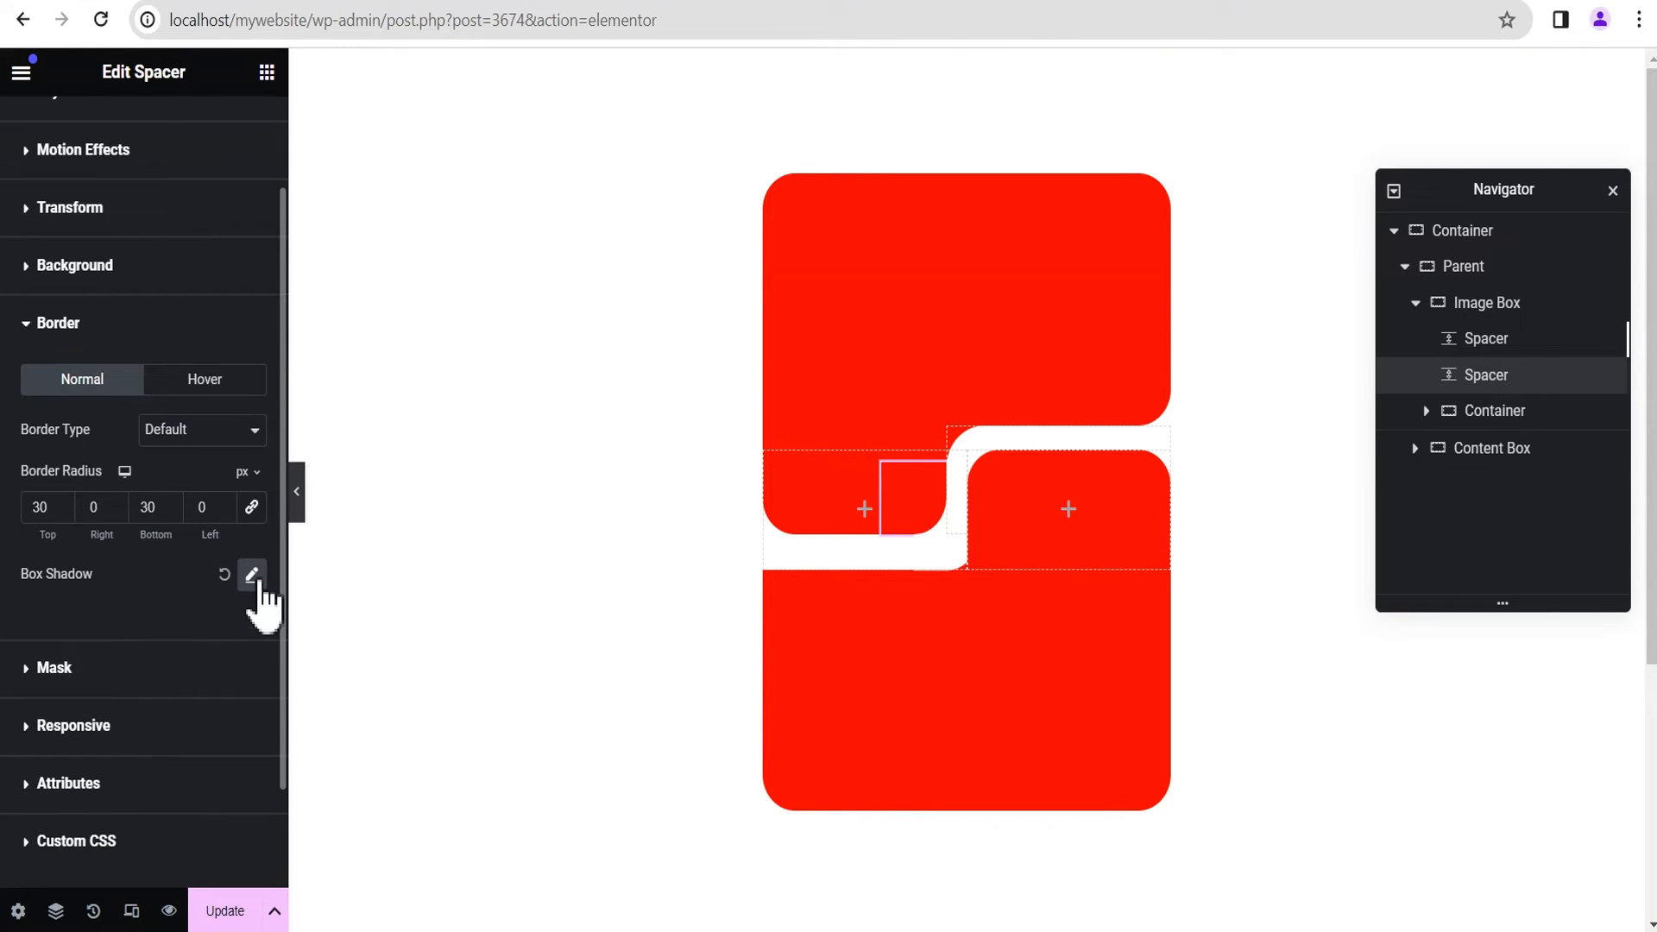
click(252, 575)
scroll(173, 717, down, 2)
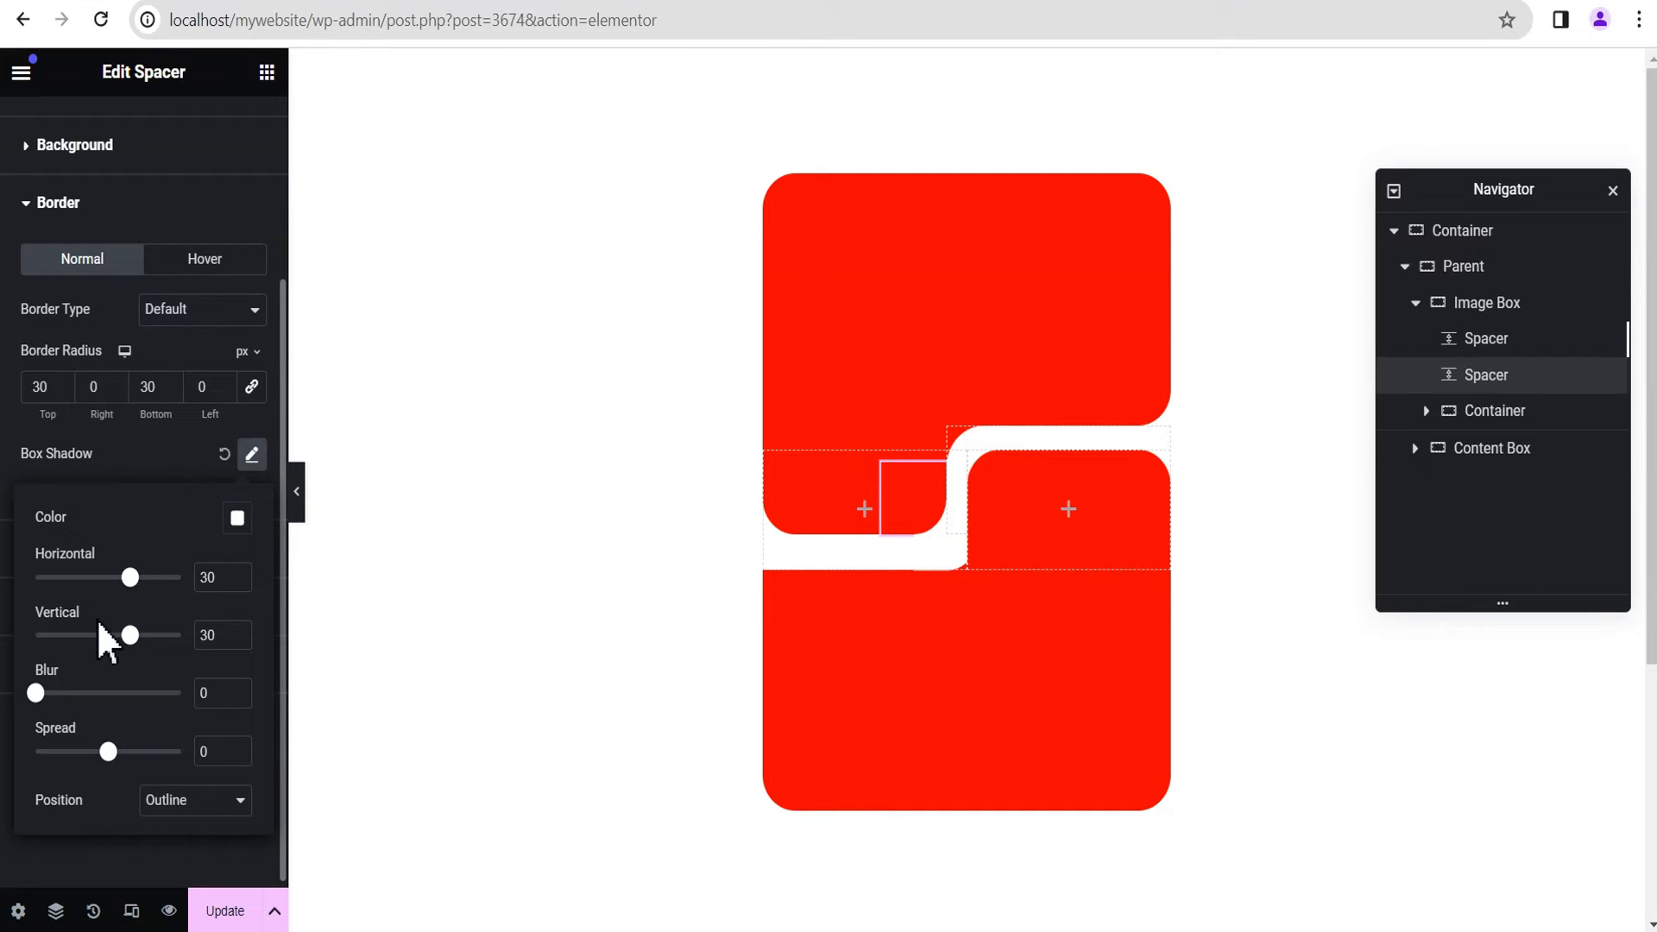
double_click(218, 577)
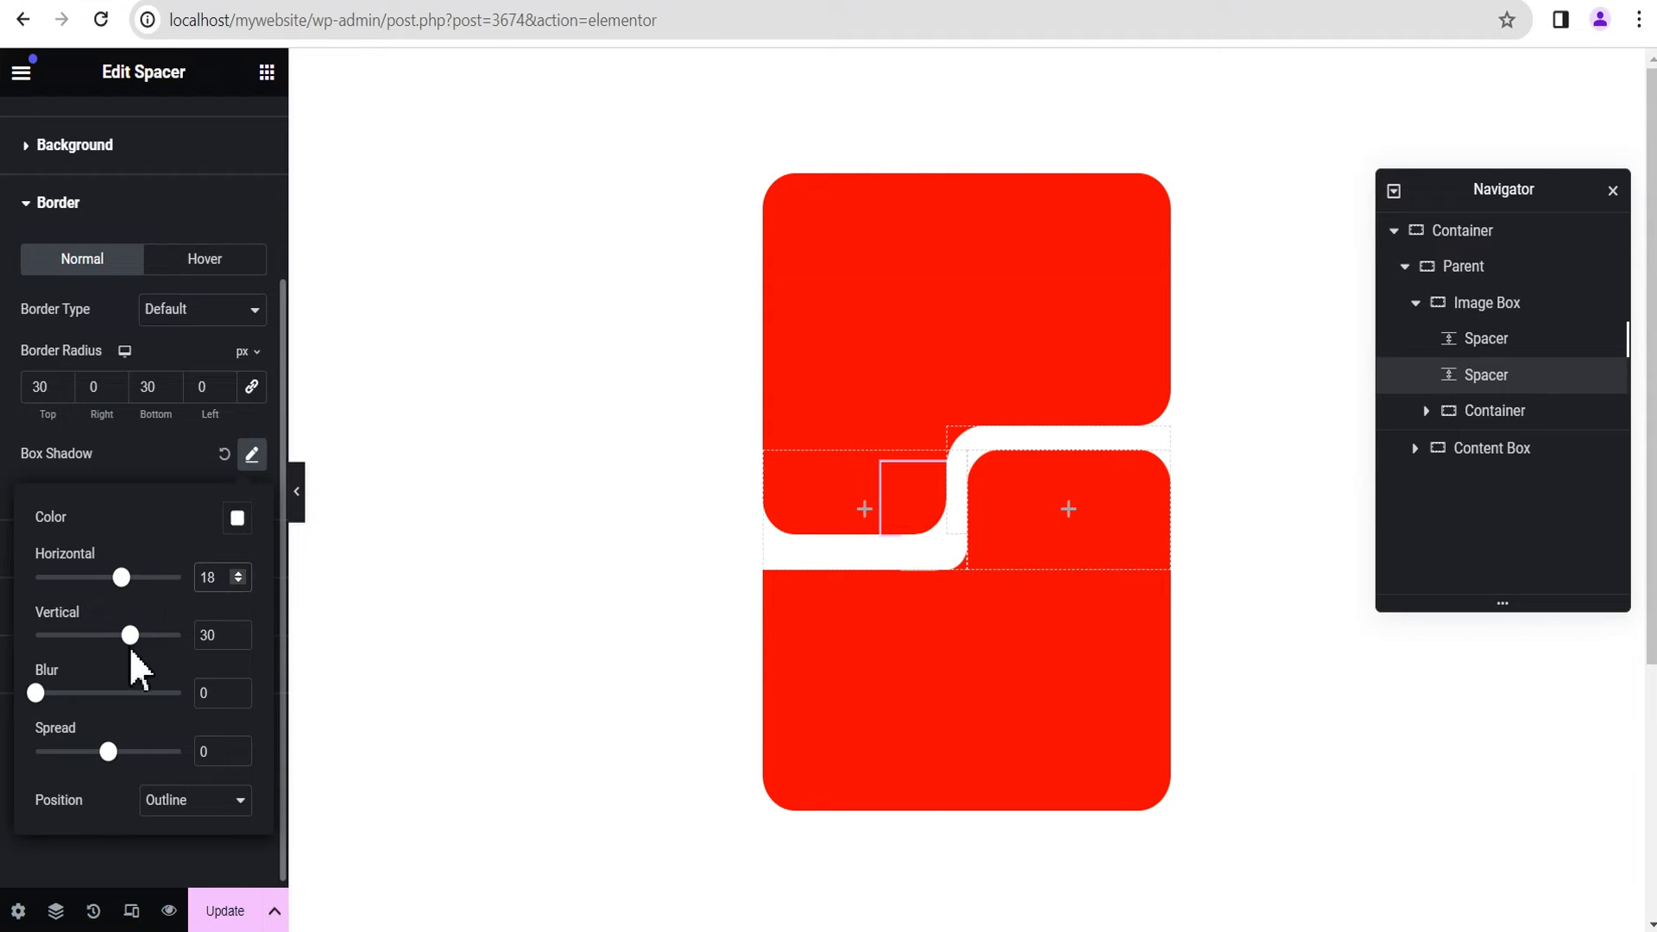
double_click(198, 635)
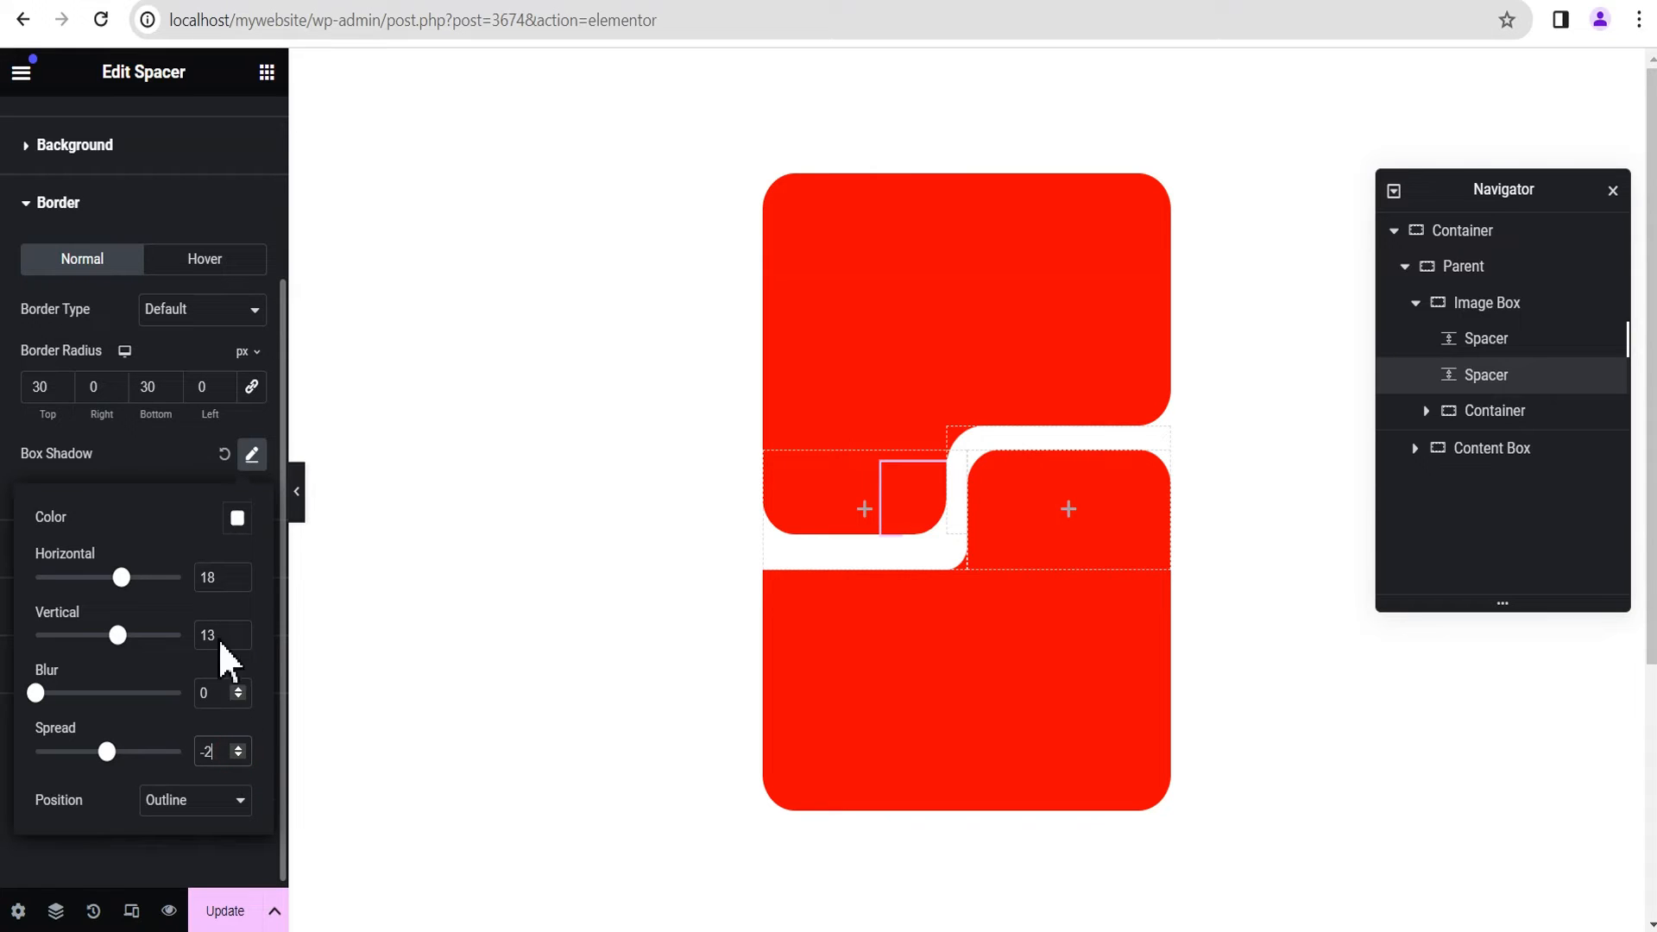
click(164, 471)
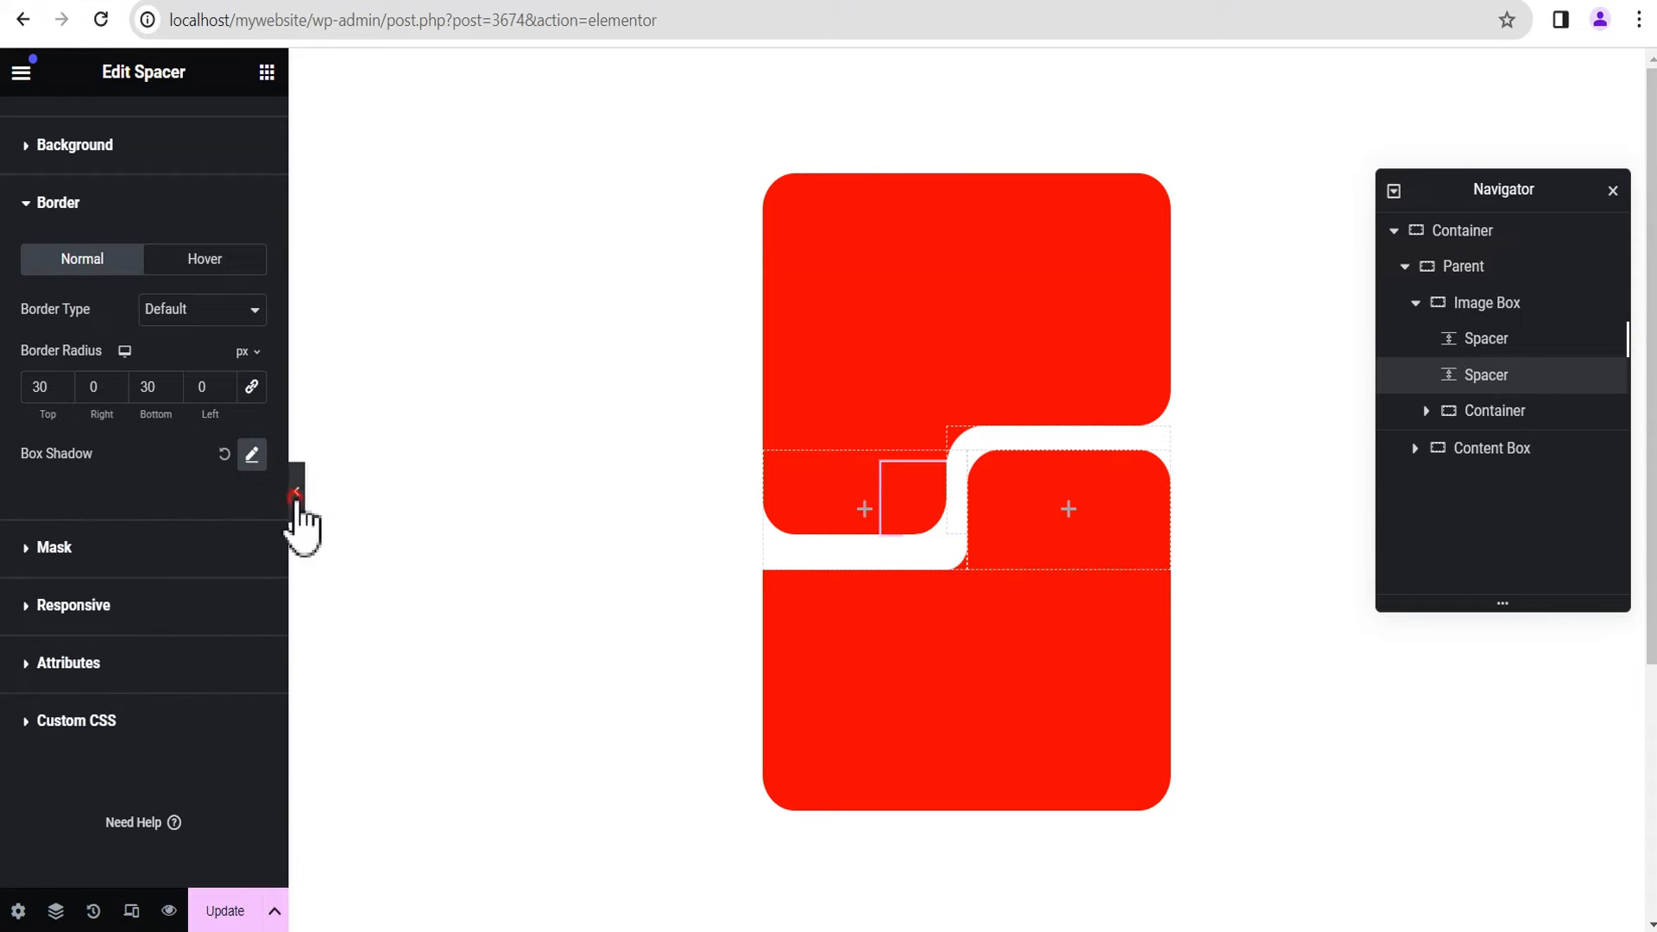
click(296, 500)
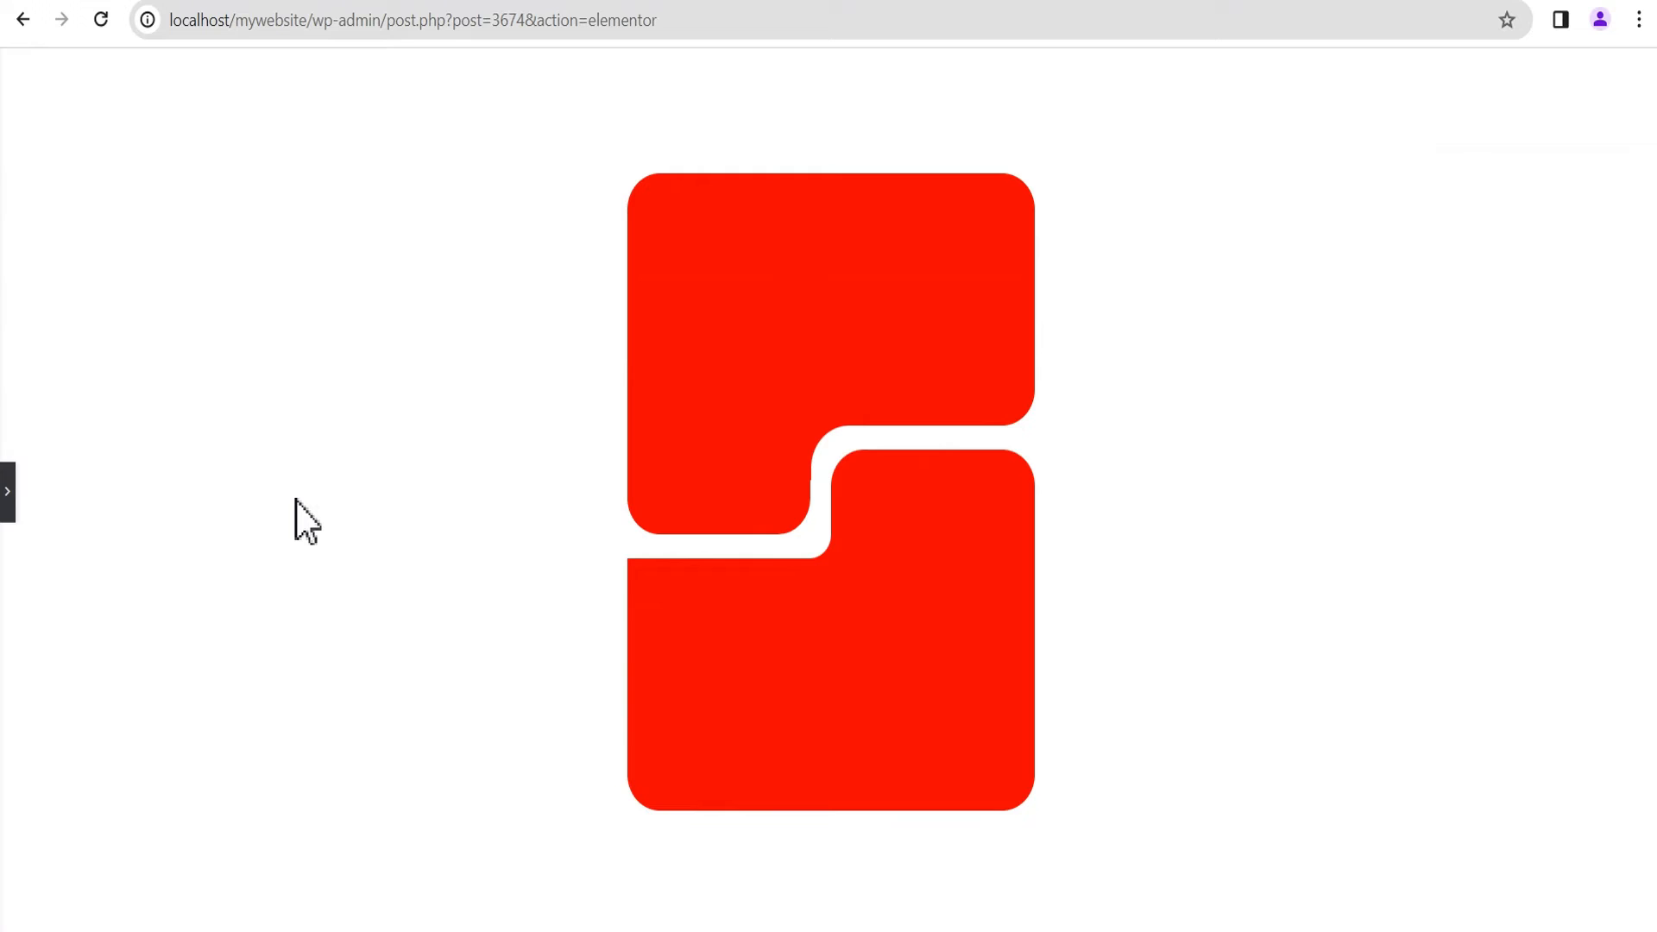
click(8, 513)
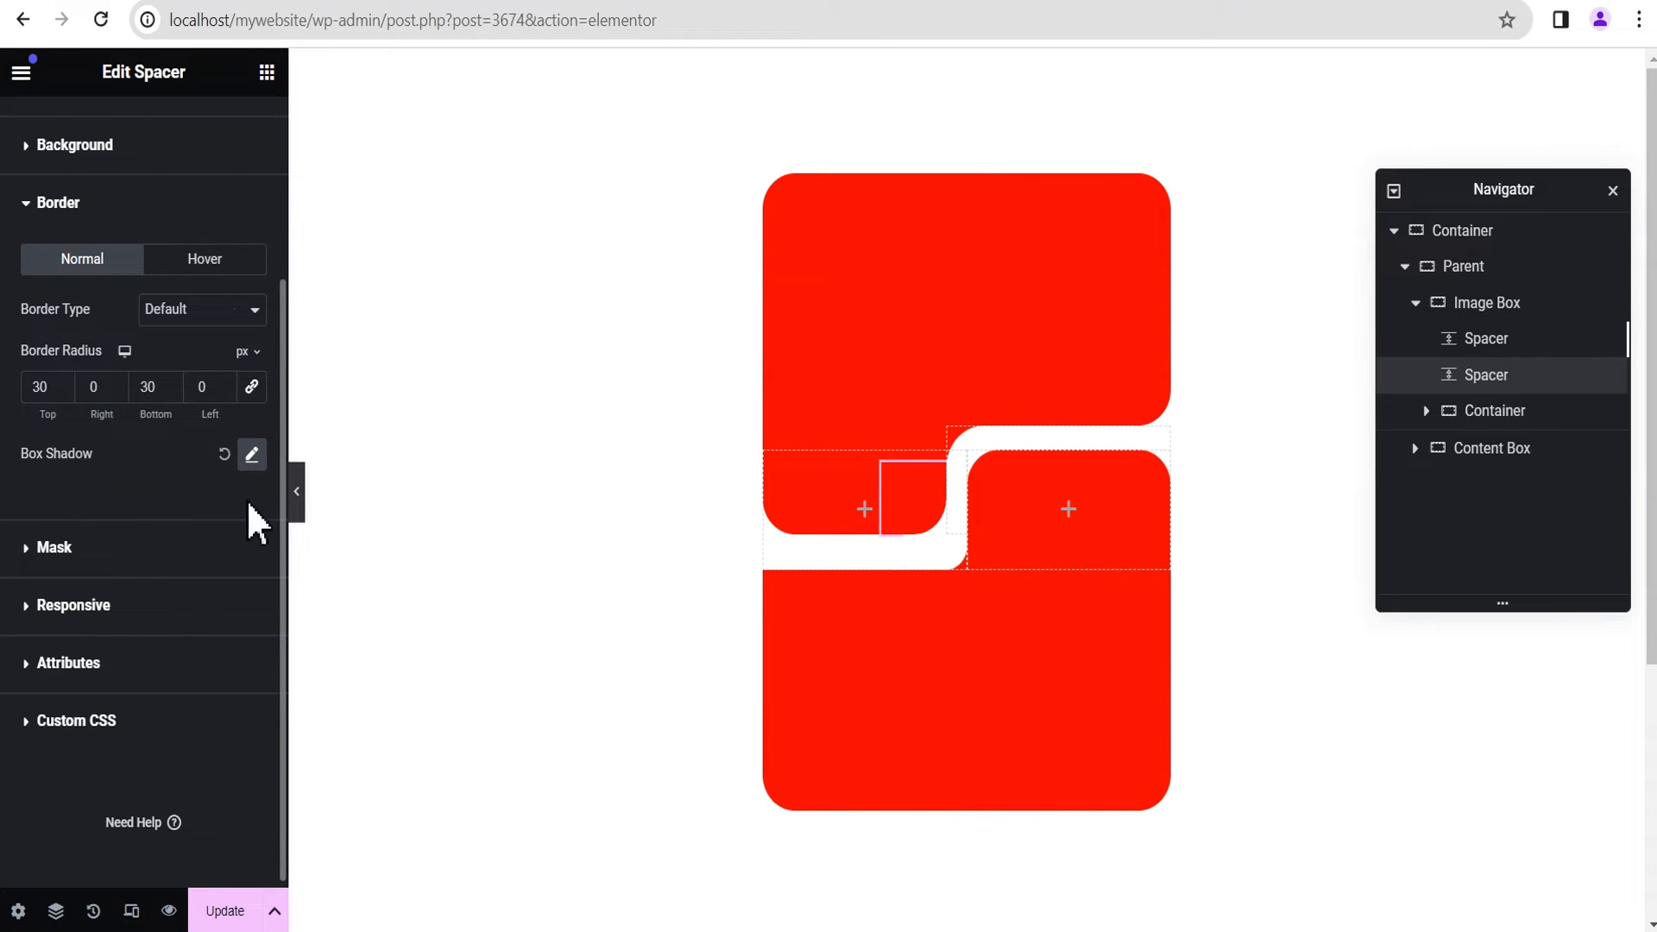
click(296, 493)
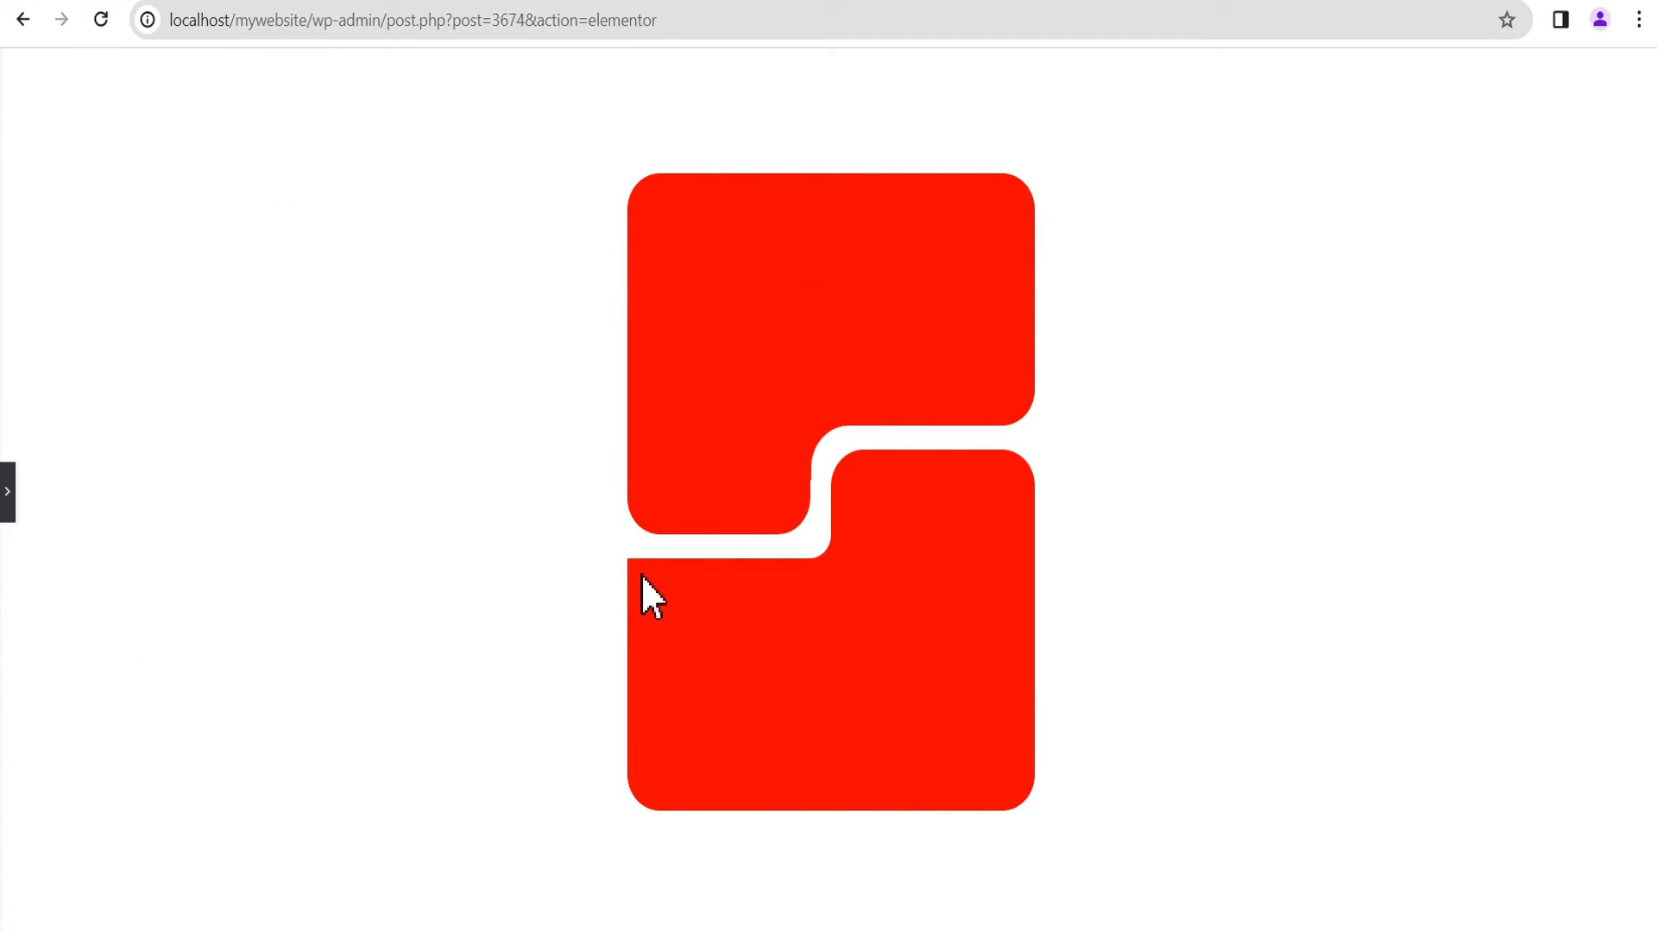
click(8, 513)
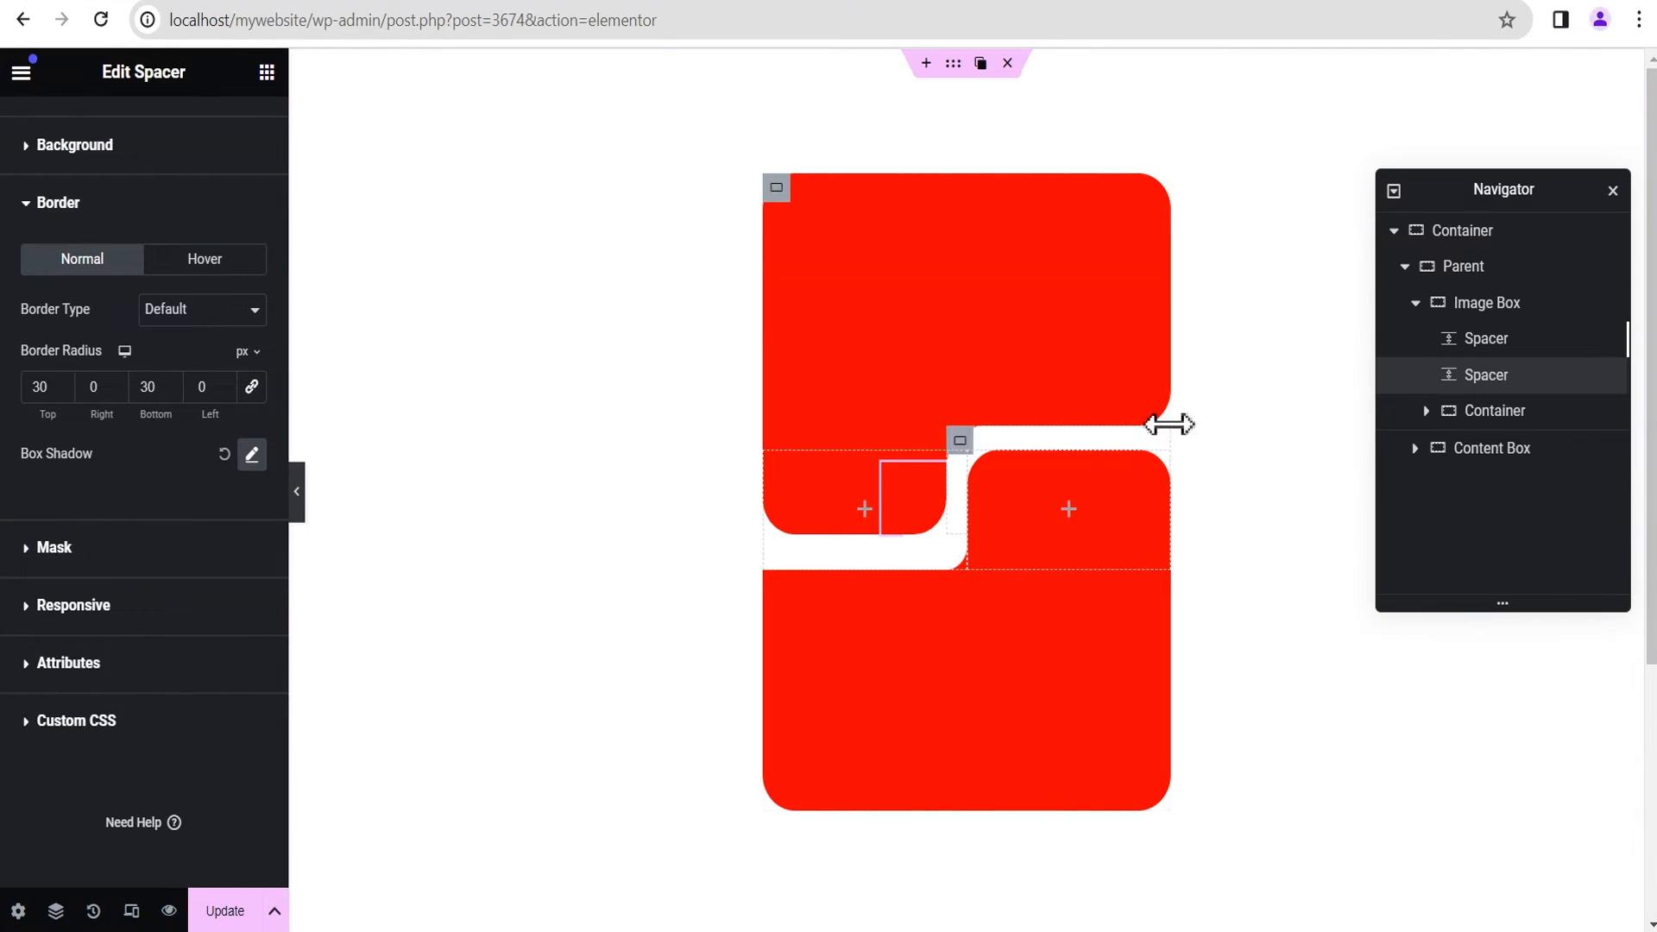
Step: Add a Spacer widget inside the Content Box, directly below its Inner container in the structure
click(1412, 299)
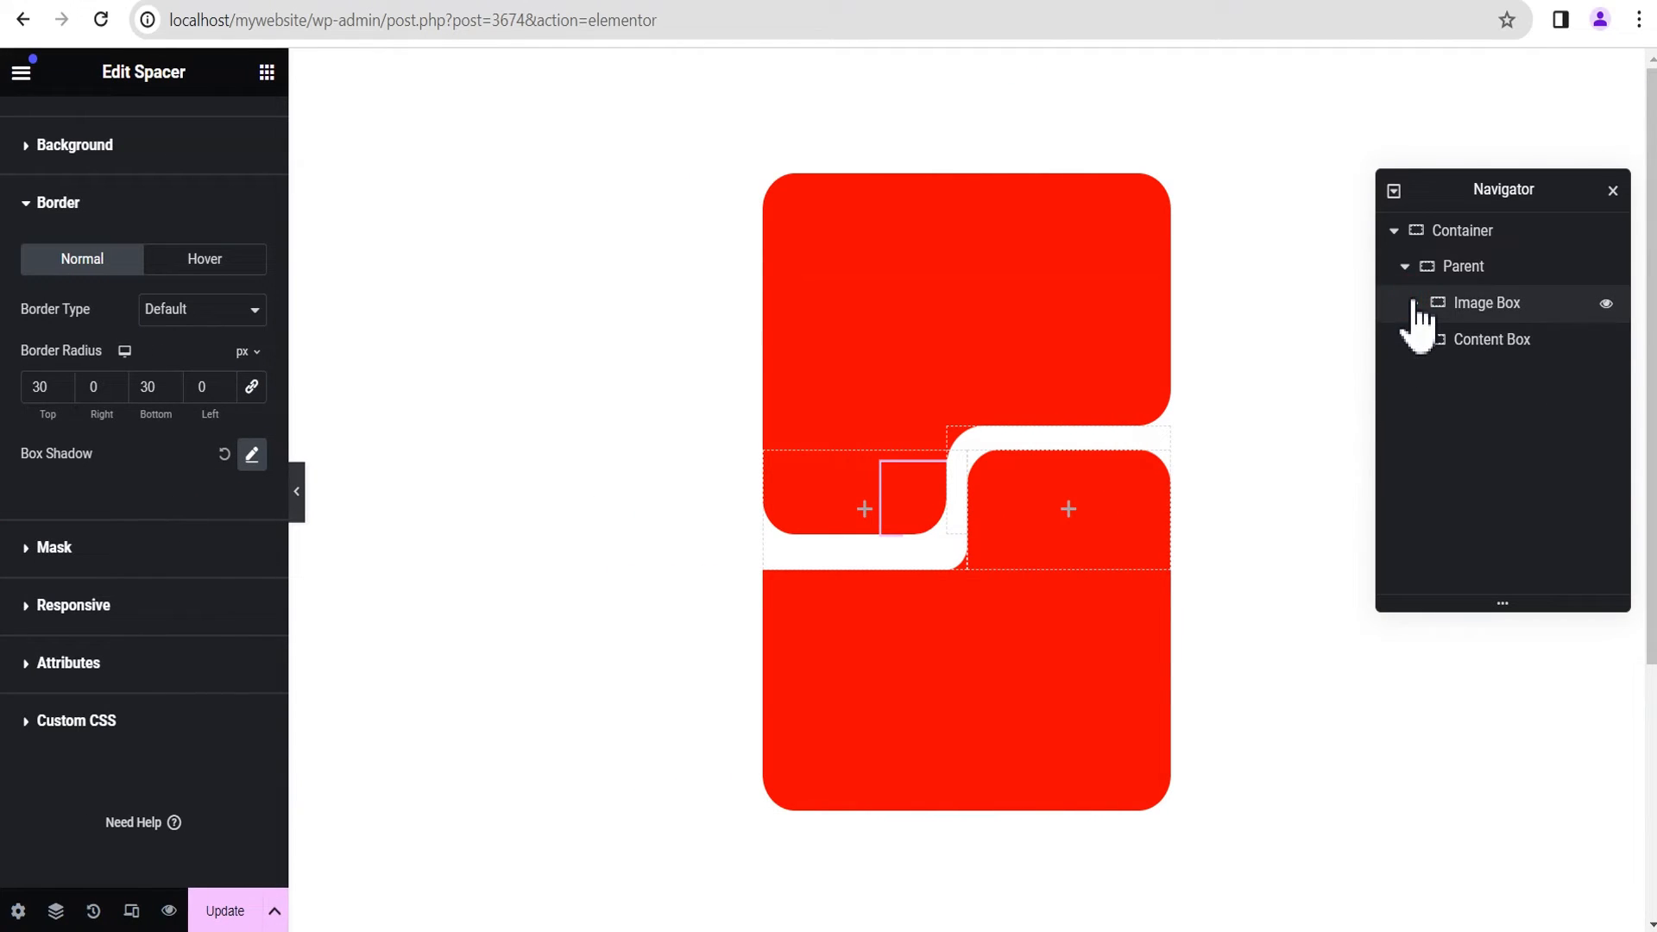
click(1488, 346)
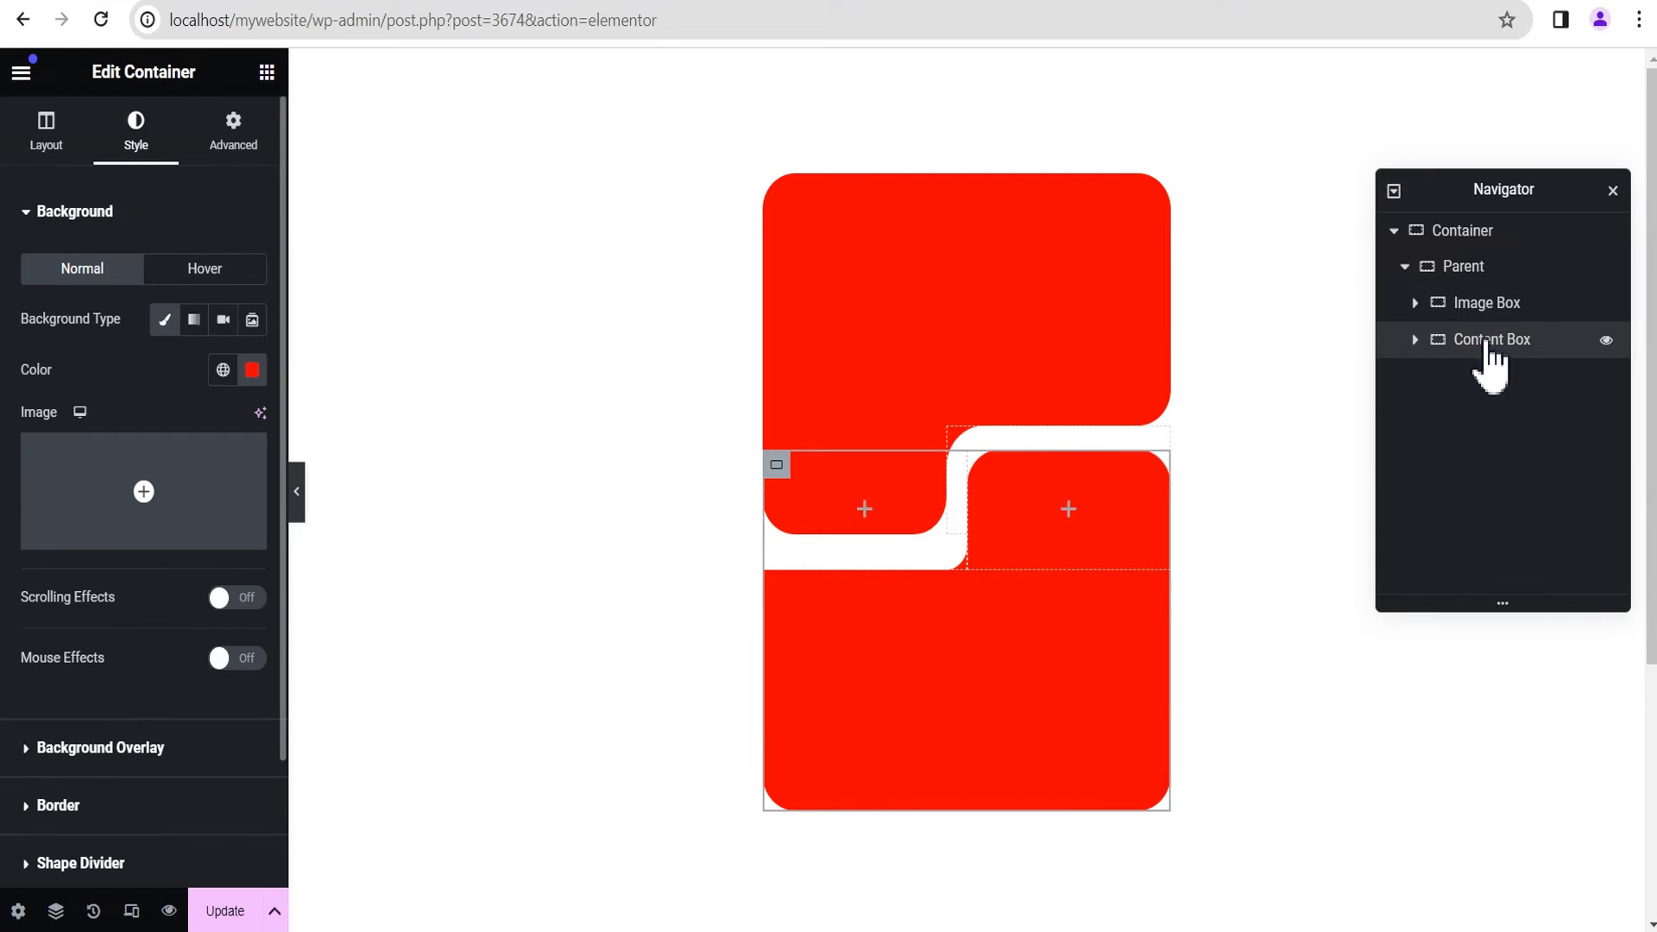
click(1413, 340)
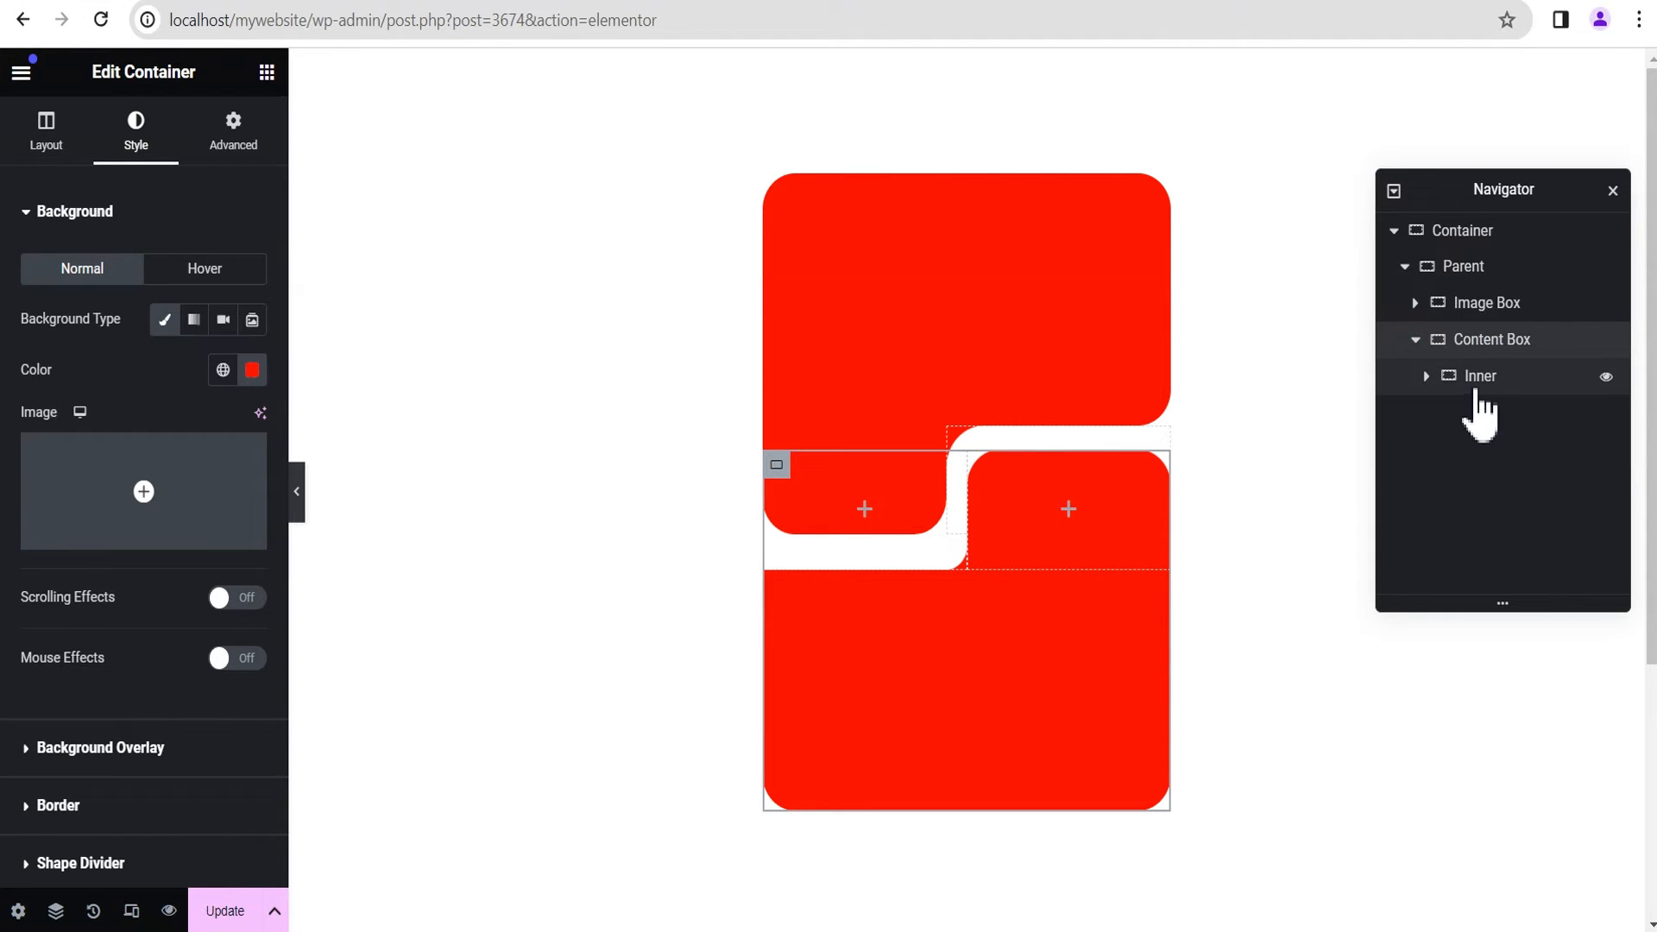
click(1474, 375)
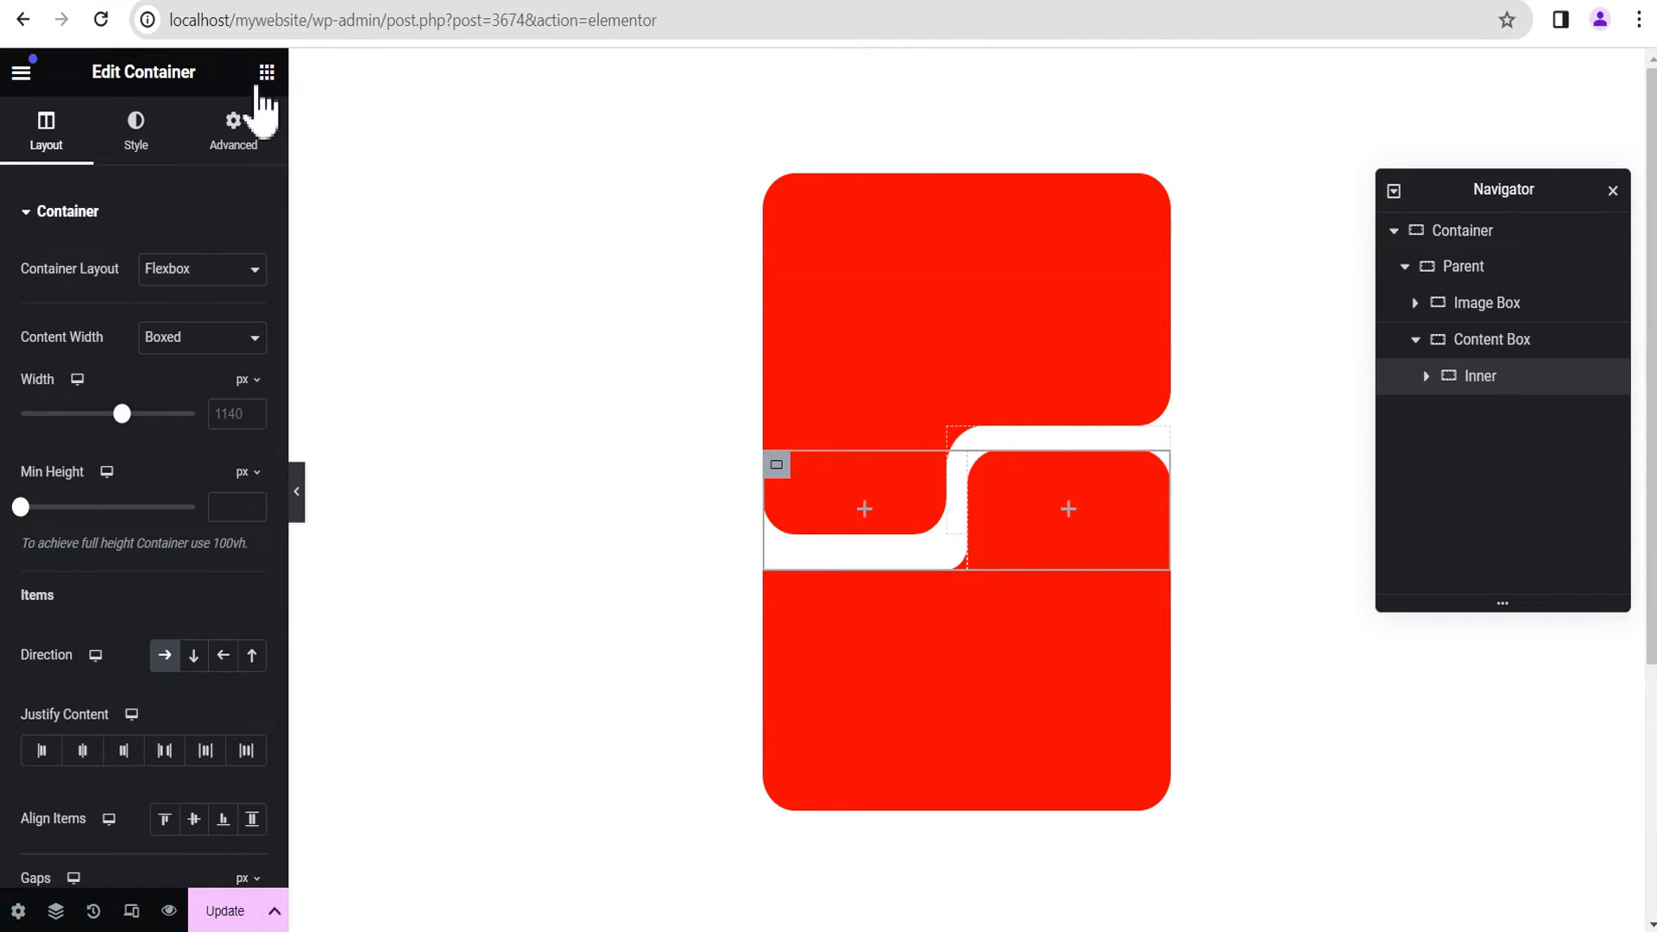
click(266, 73)
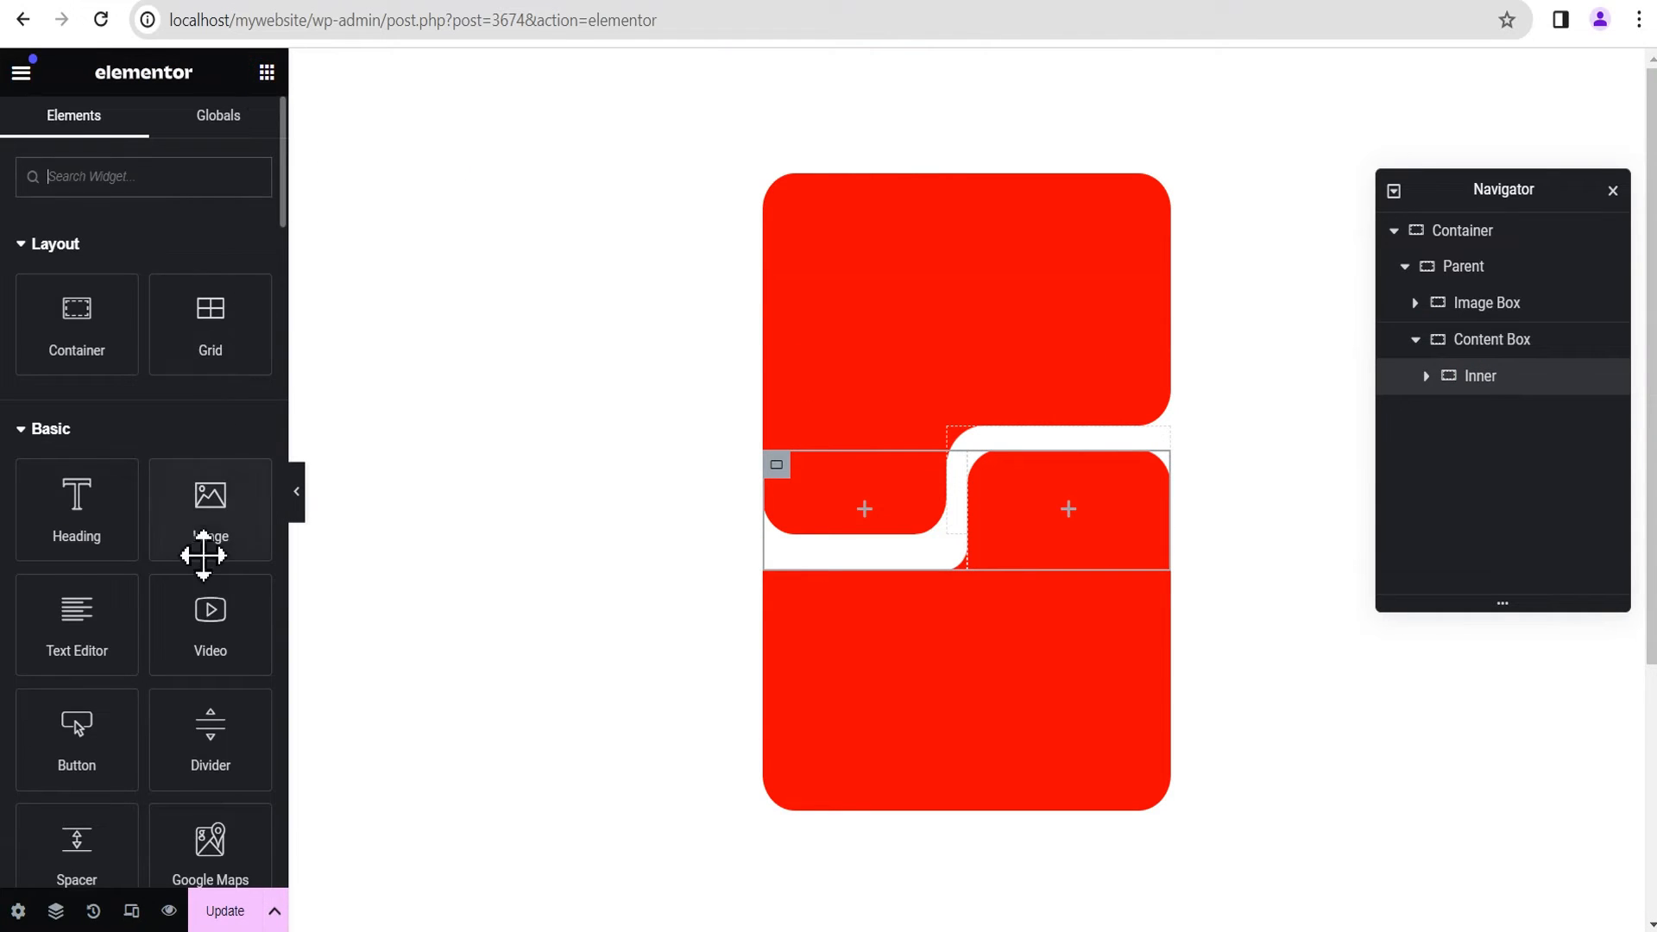
scroll(185, 535, down, 2)
drag(103, 713, 980, 697)
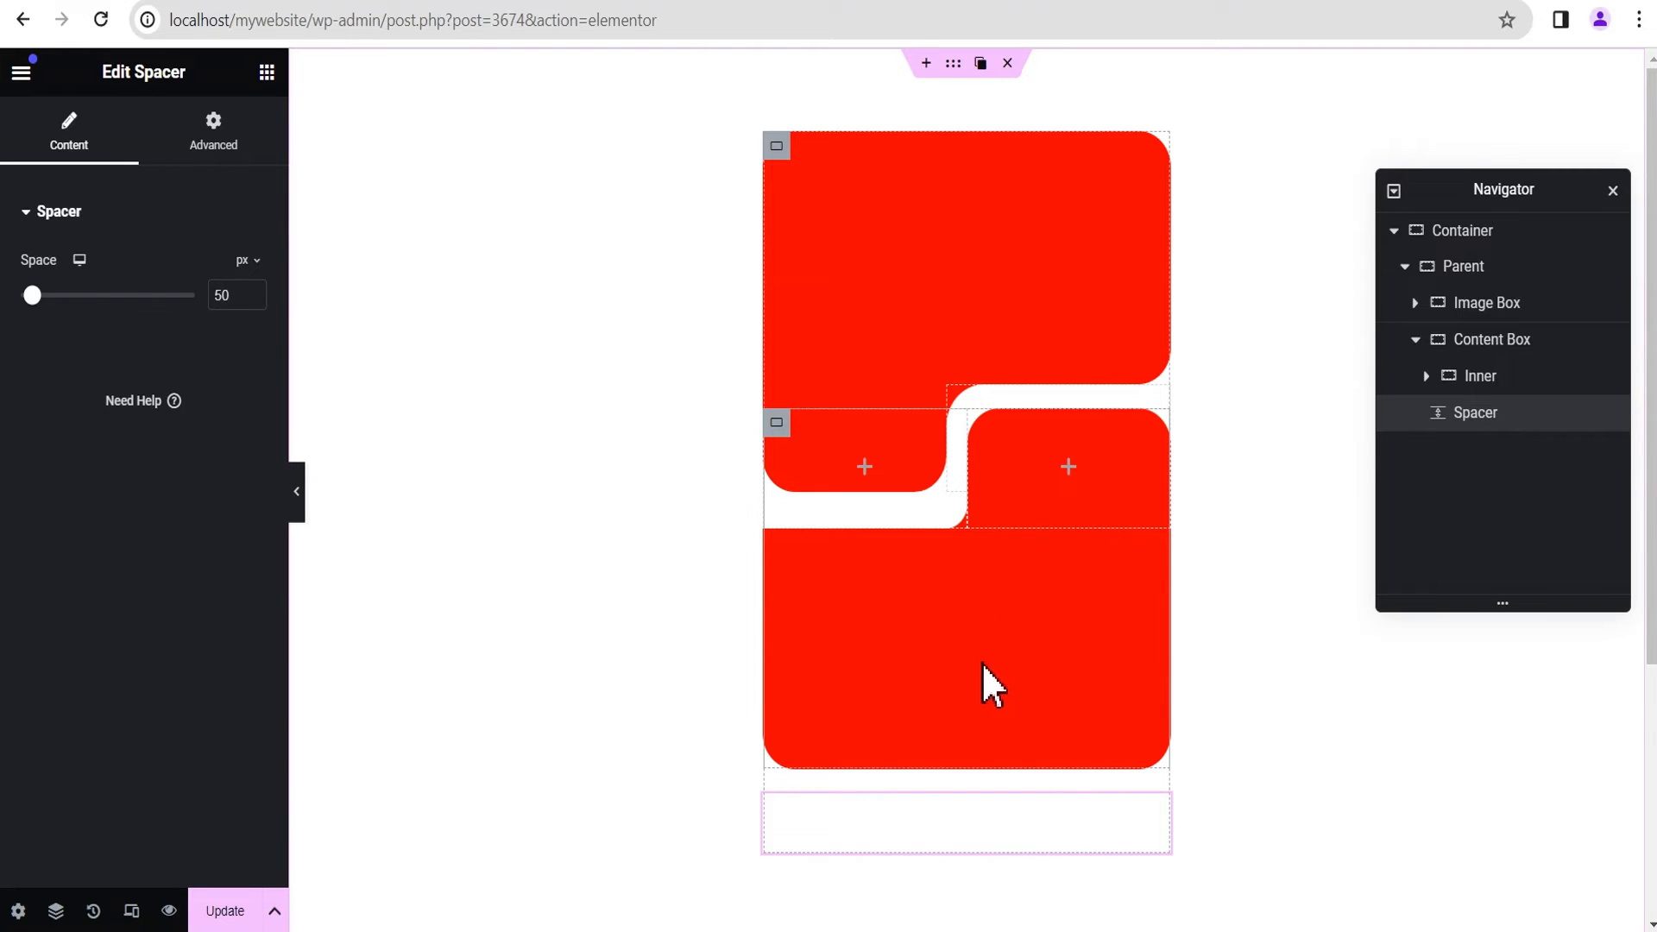
click(1508, 414)
mouse_move(1509, 413)
mouse_down()
mouse_move(1512, 381)
mouse_move(1503, 403)
mouse_move(1455, 388)
mouse_move(1468, 436)
mouse_move(1479, 443)
mouse_move(1472, 370)
mouse_move(1500, 421)
mouse_up()
click(1429, 411)
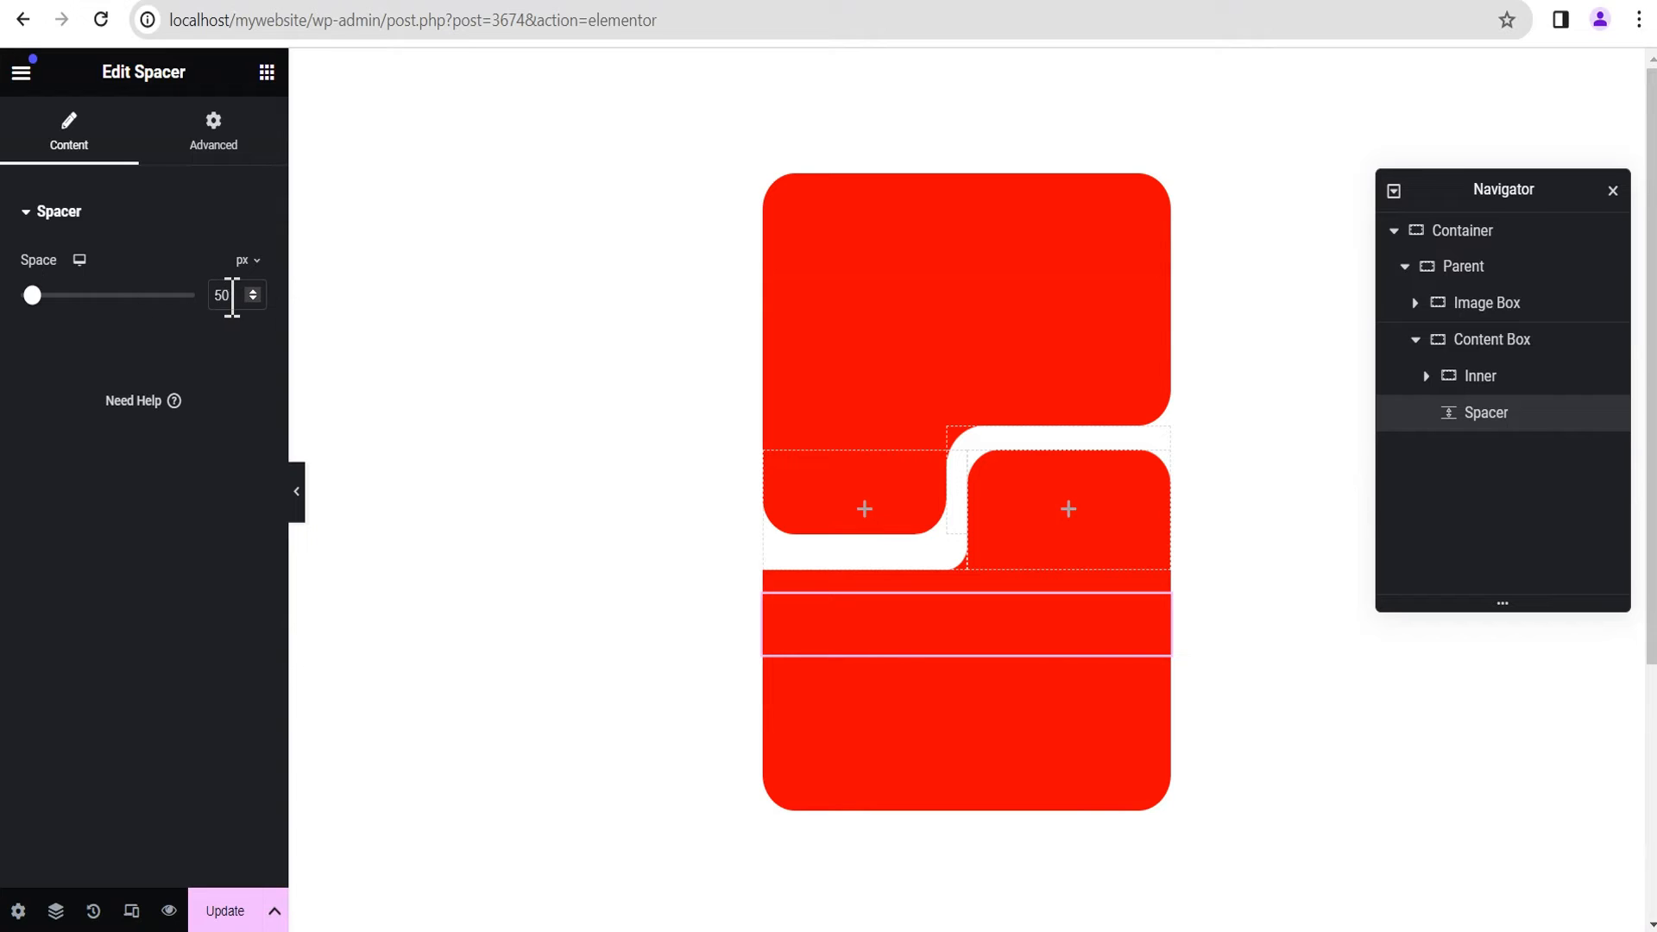
Step: Set the Content Box Spacer's space to 60 px and its custom width to 60 px
double_click(228, 296)
text(60)
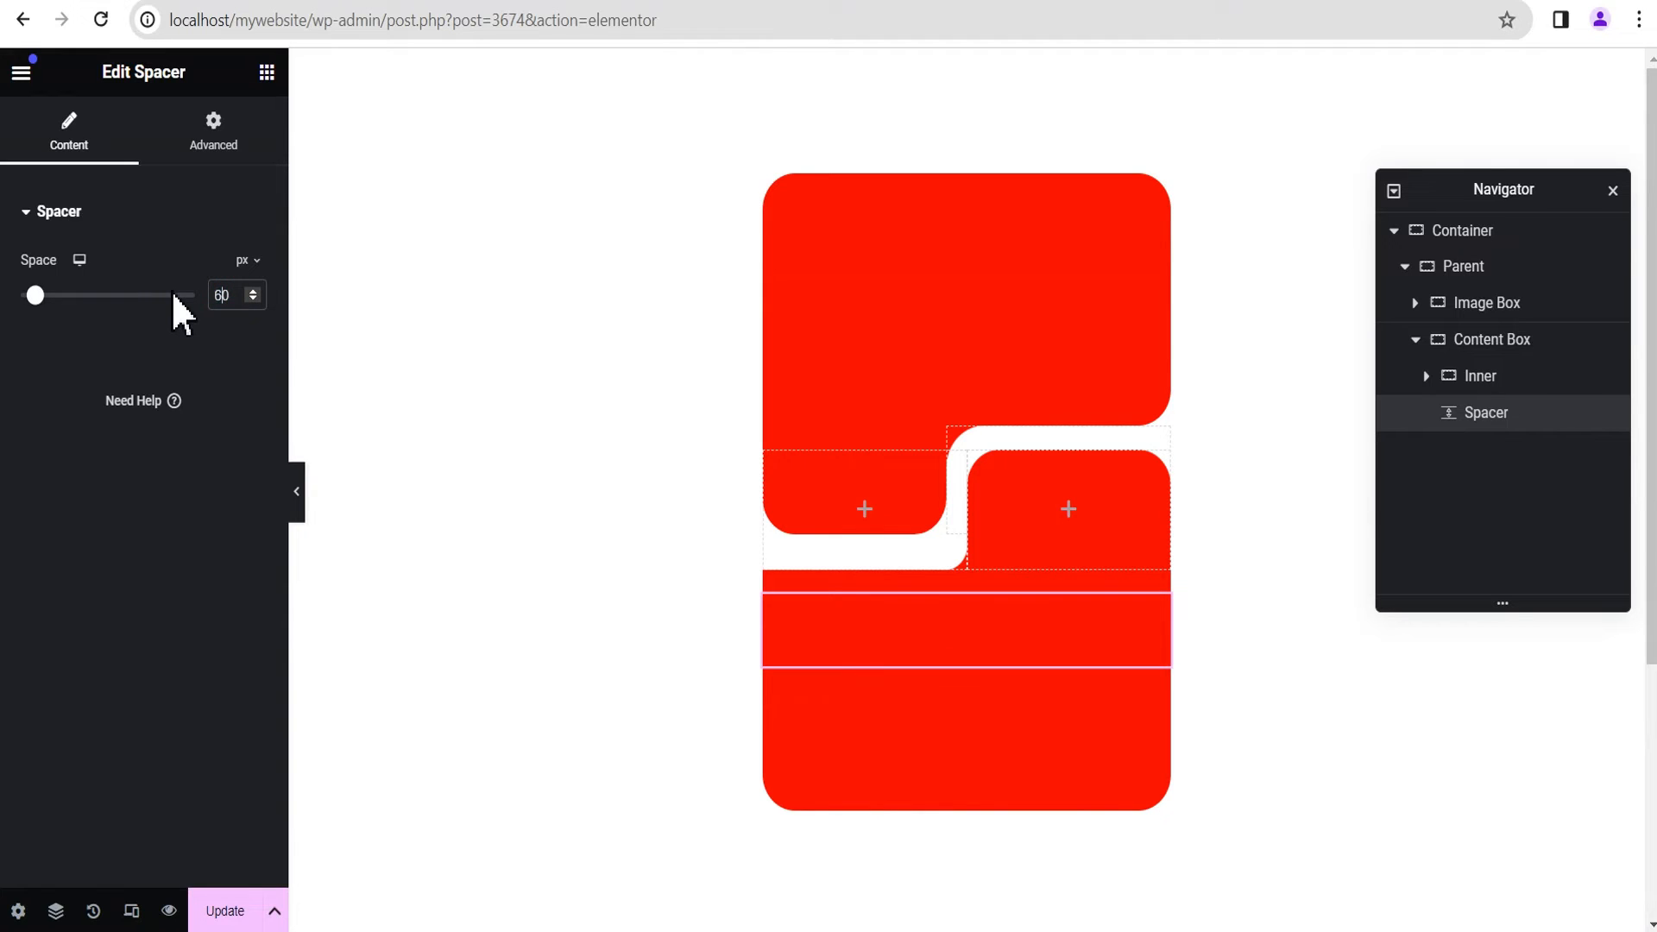
click(210, 142)
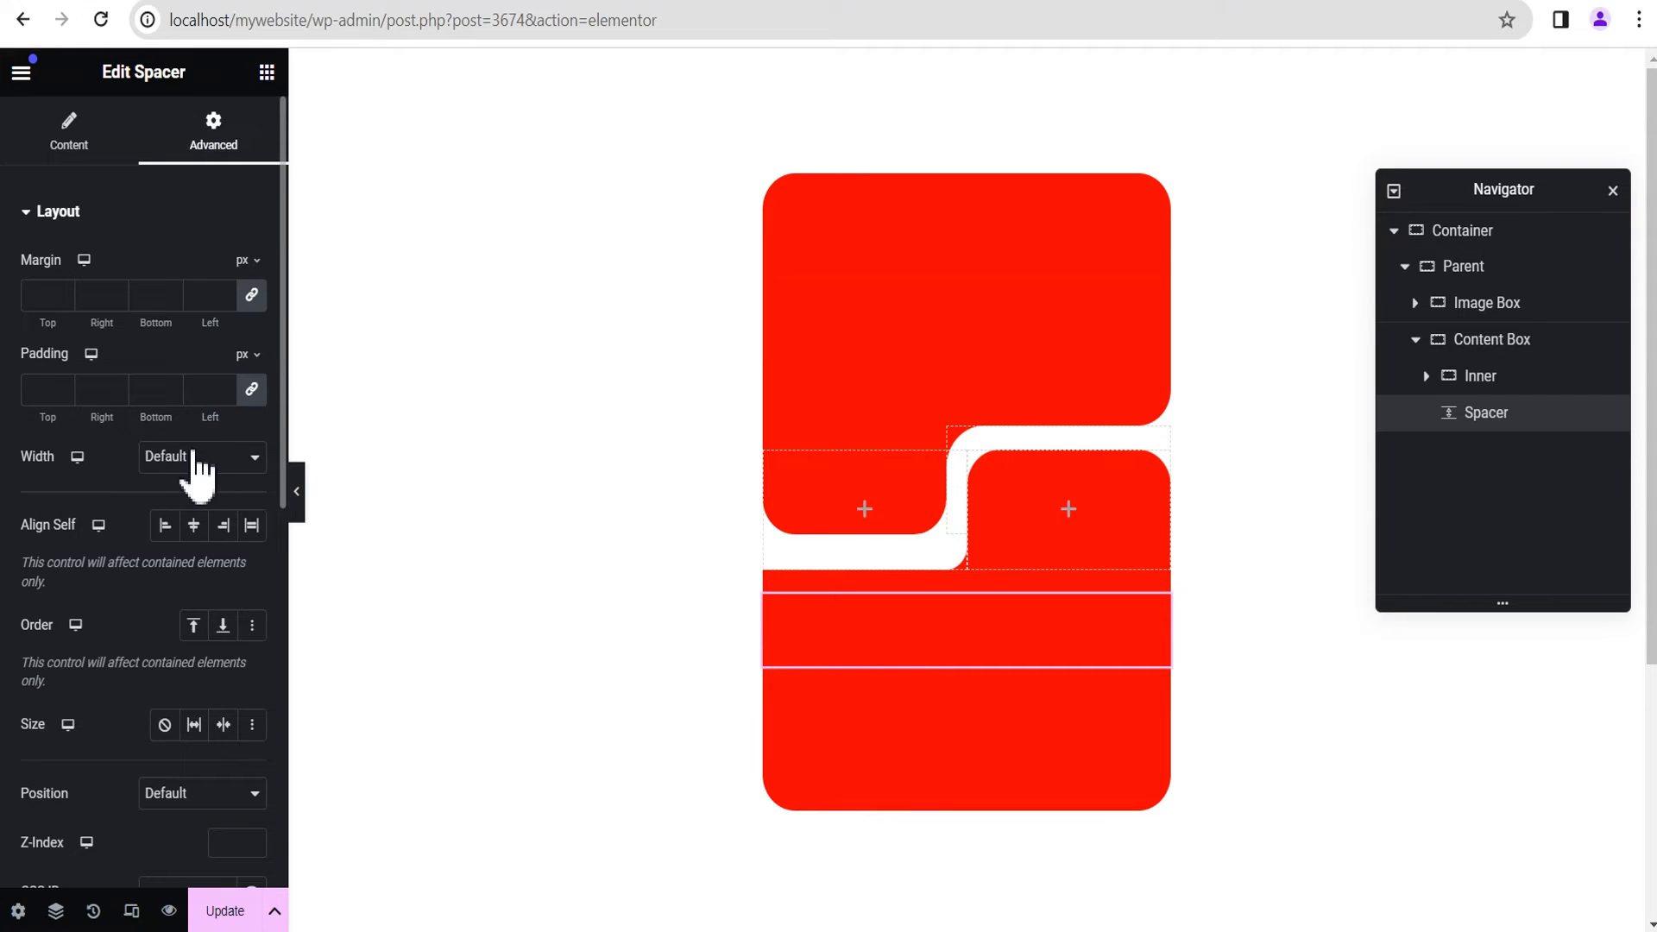
click(195, 460)
click(192, 535)
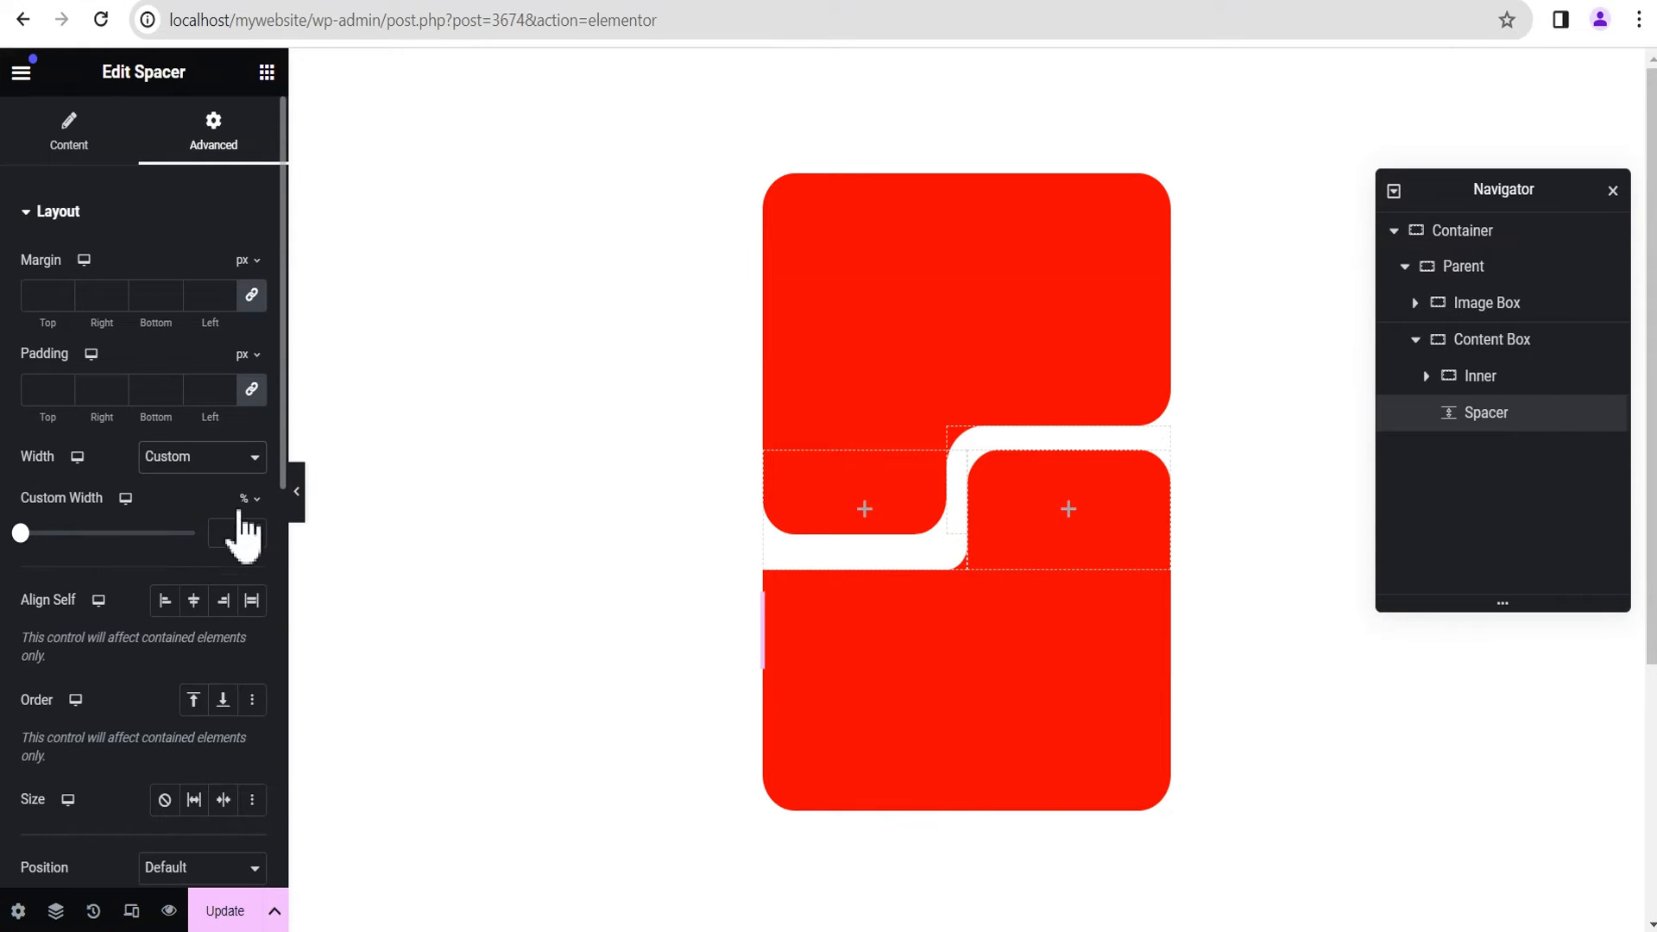
click(246, 498)
click(244, 495)
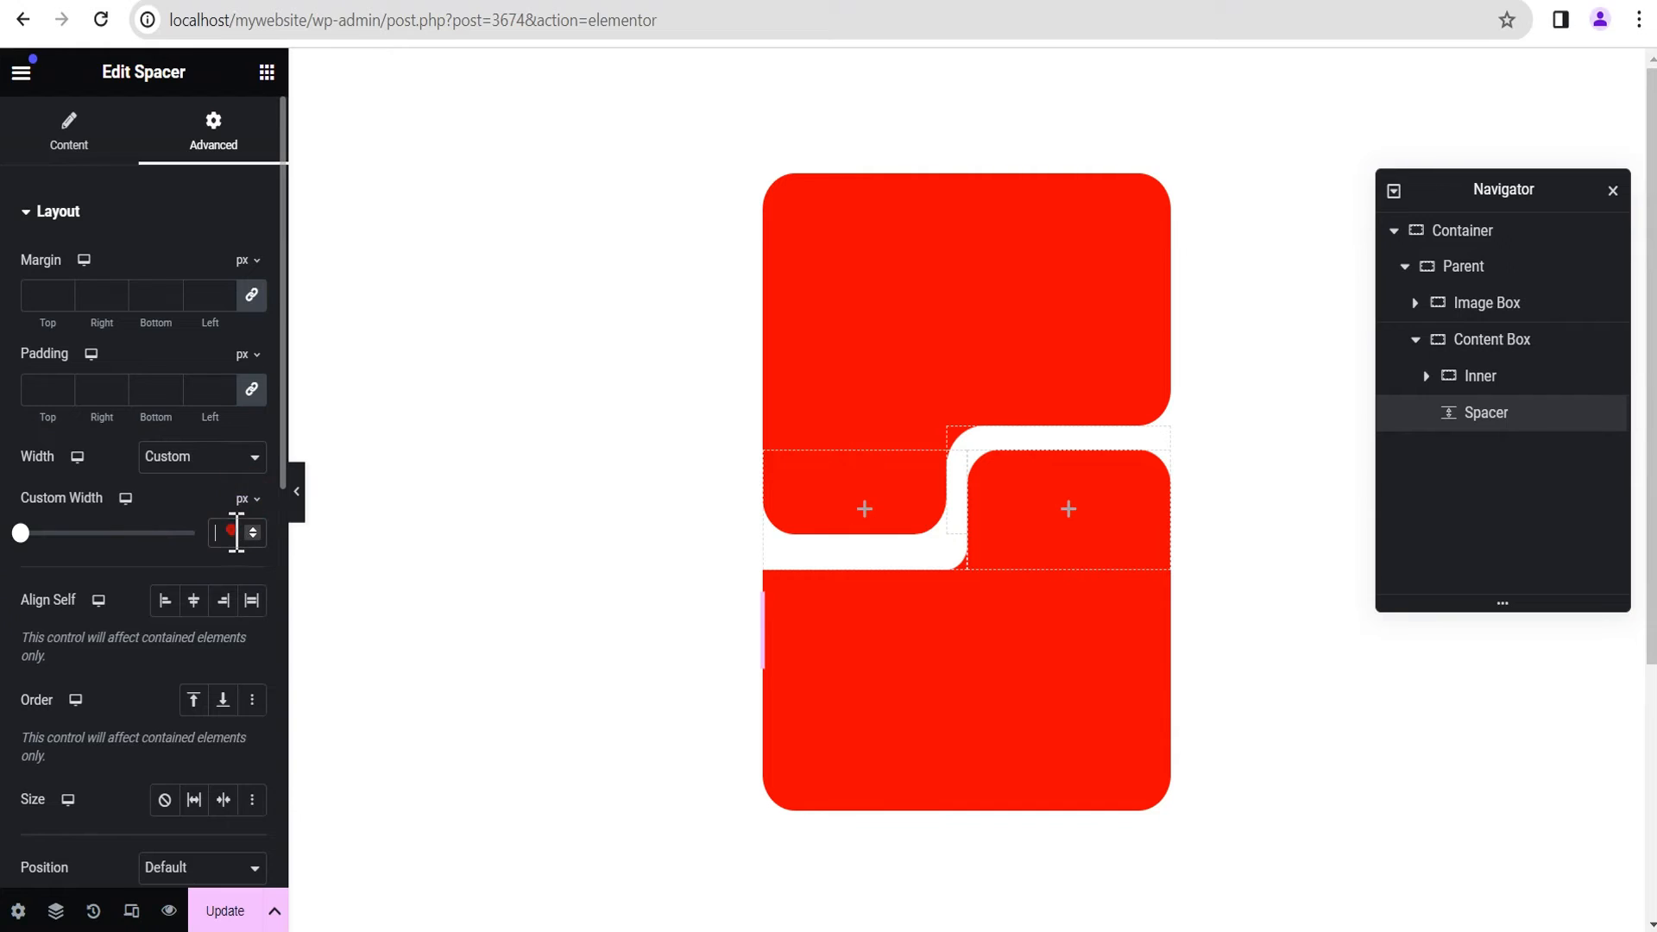
click(235, 532)
text(60)
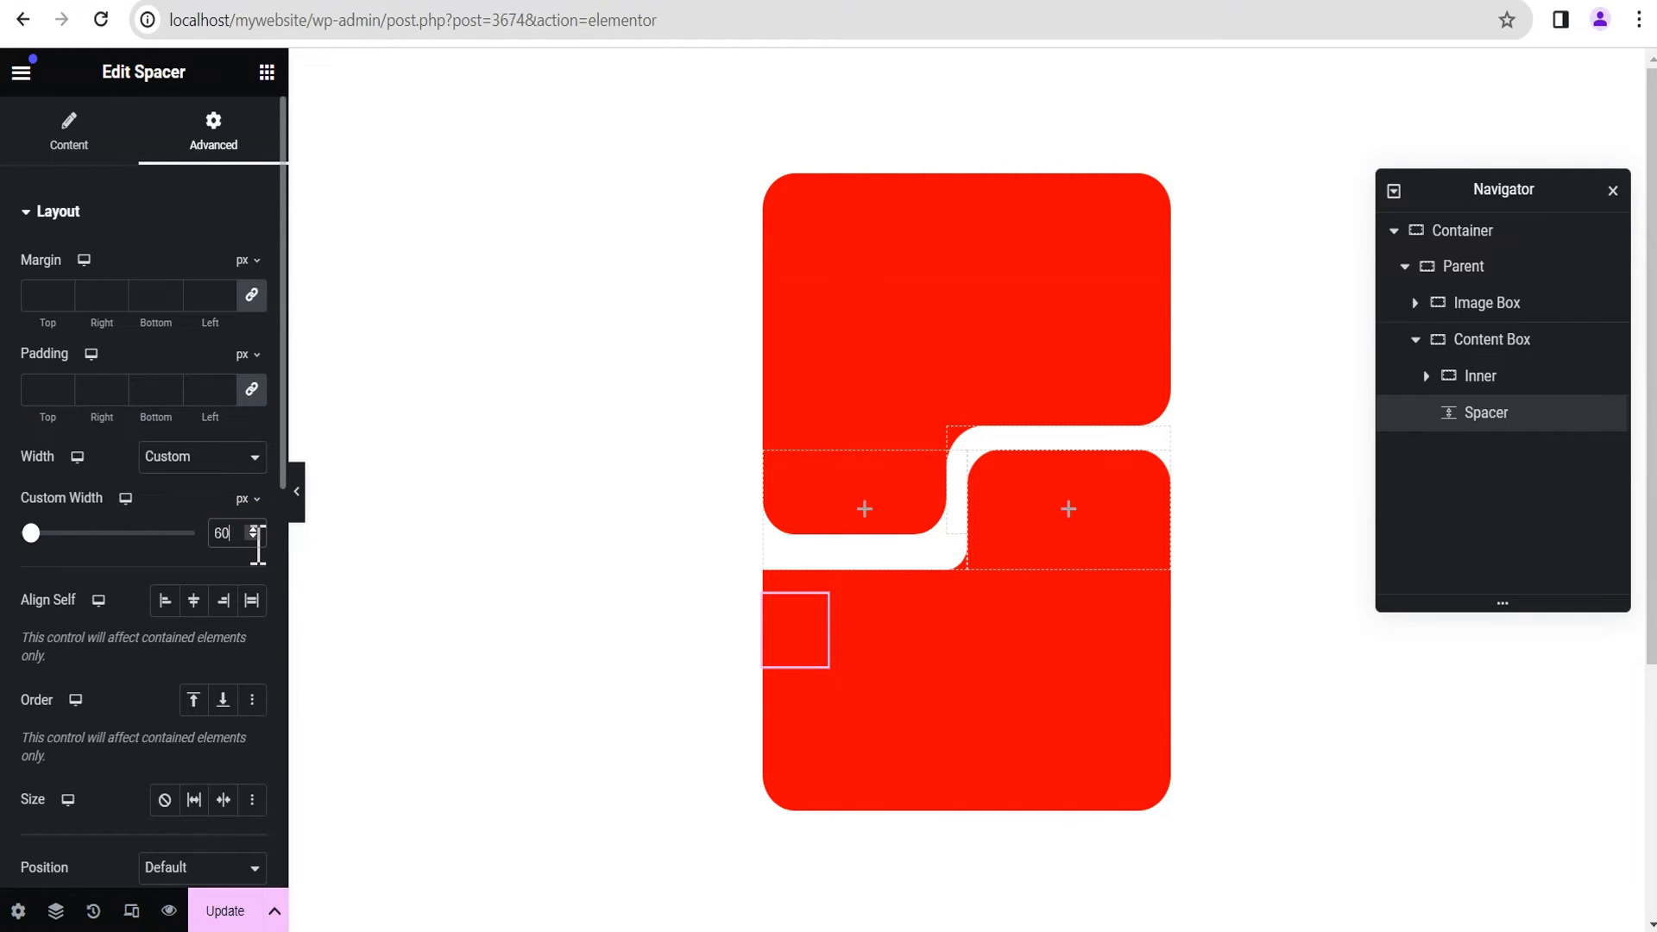
Step: Position the Content Box Spacer absolutely with bottom vertical orientation and a vertical offset of 140 px
scroll(147, 598, down, 3)
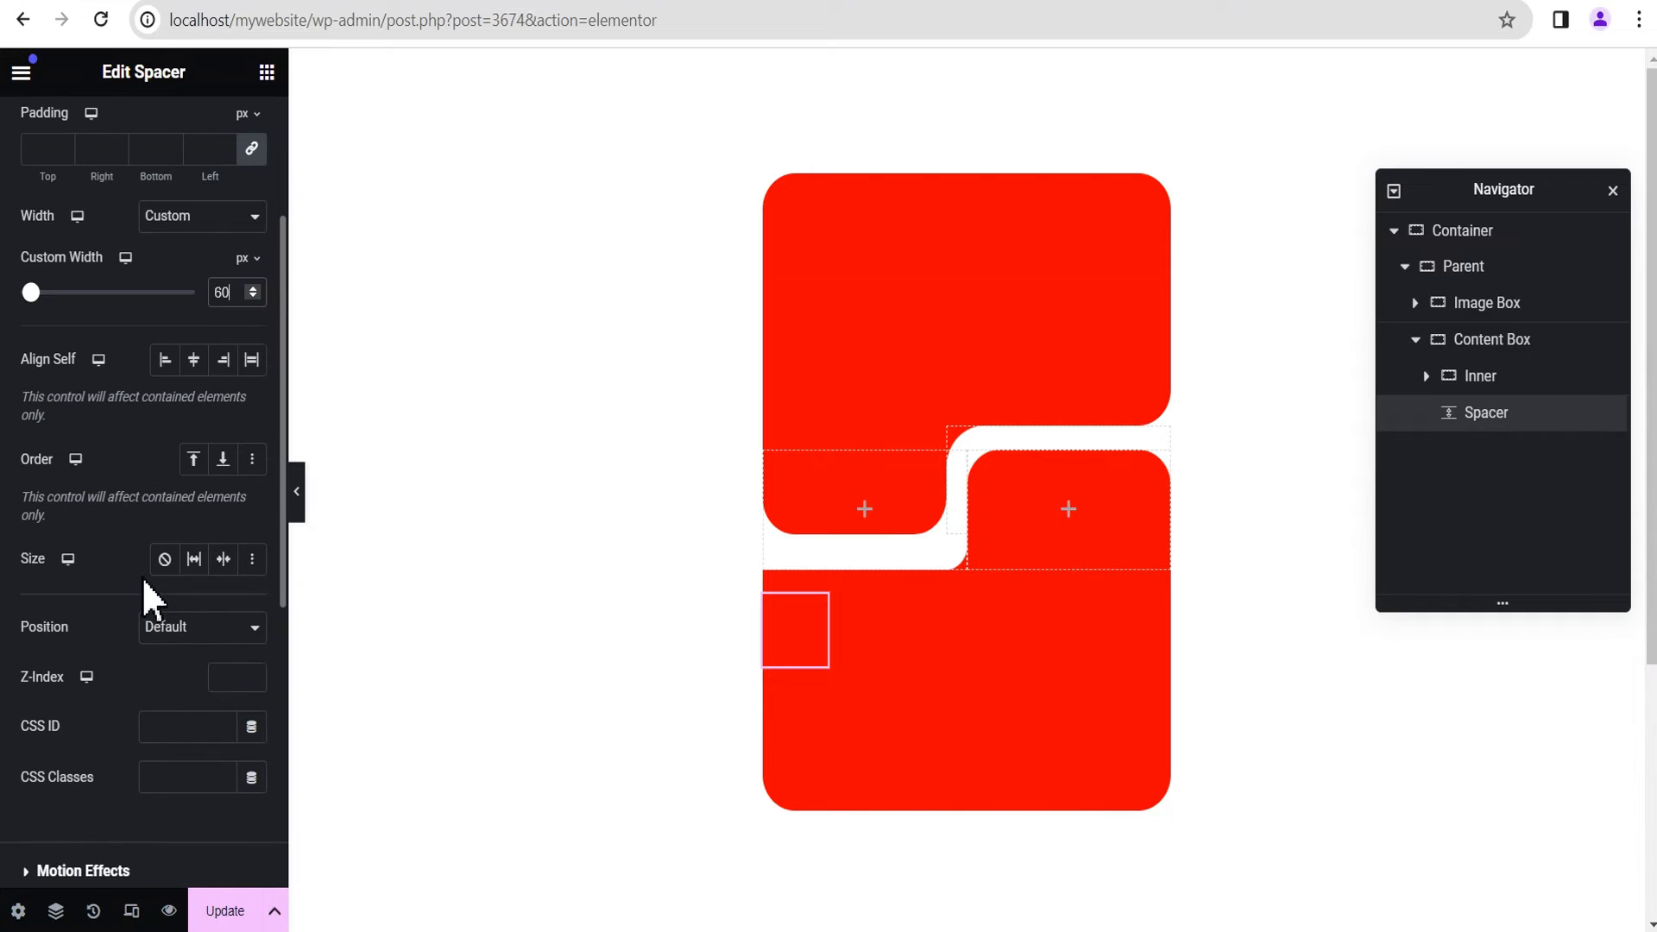
click(173, 625)
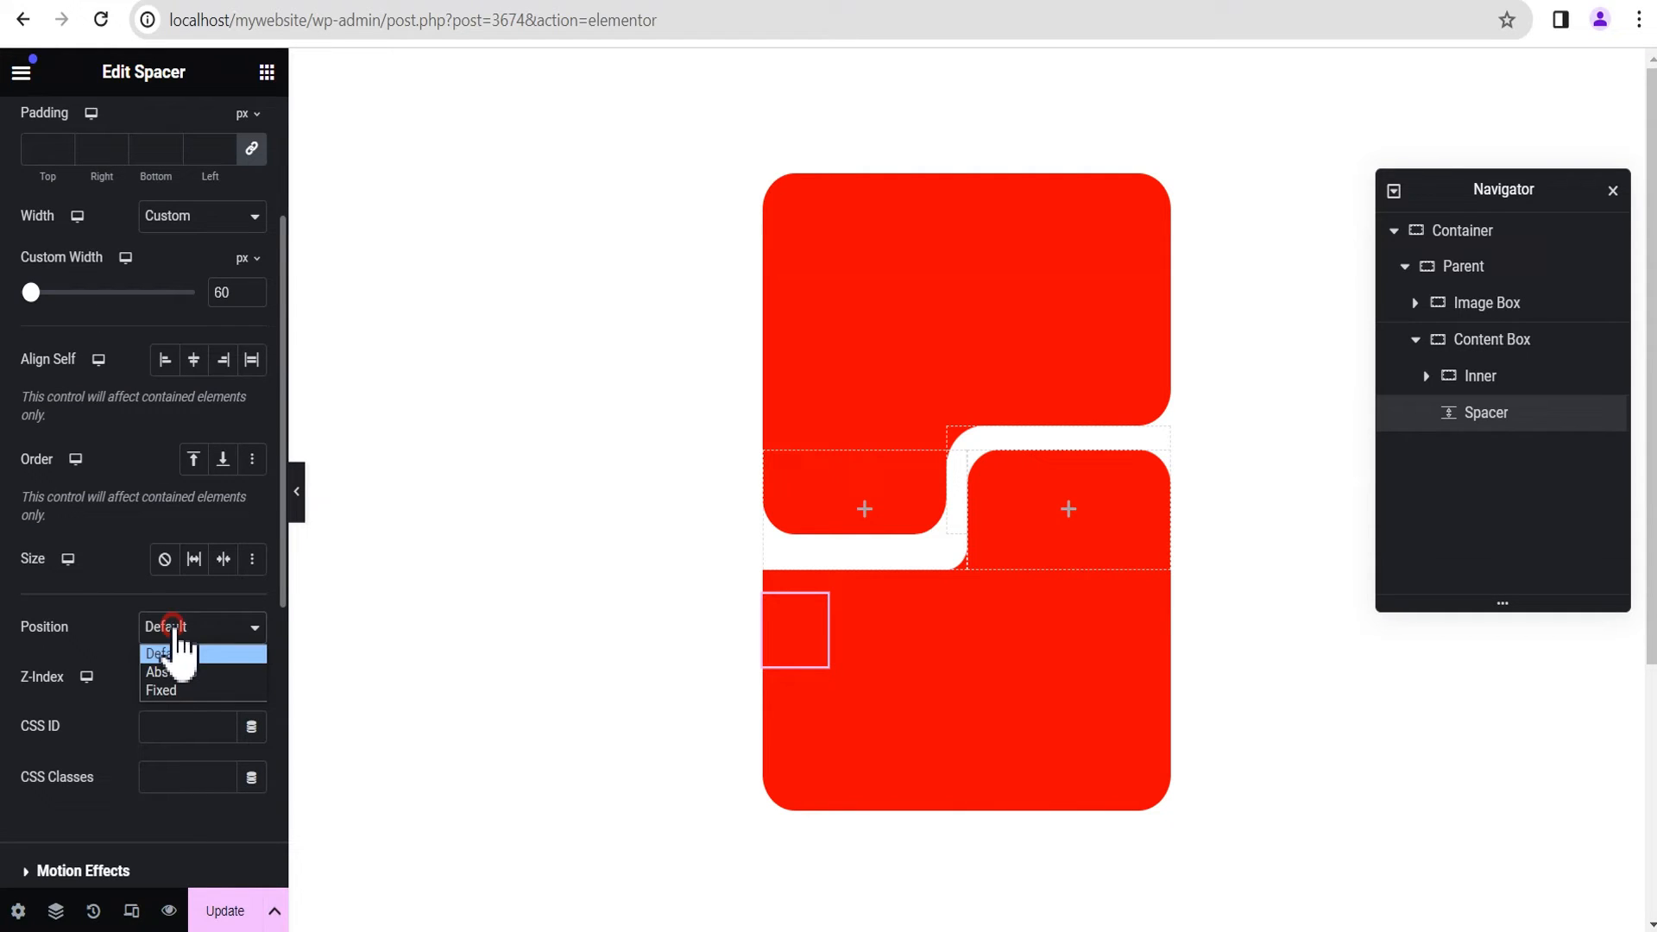
click(188, 675)
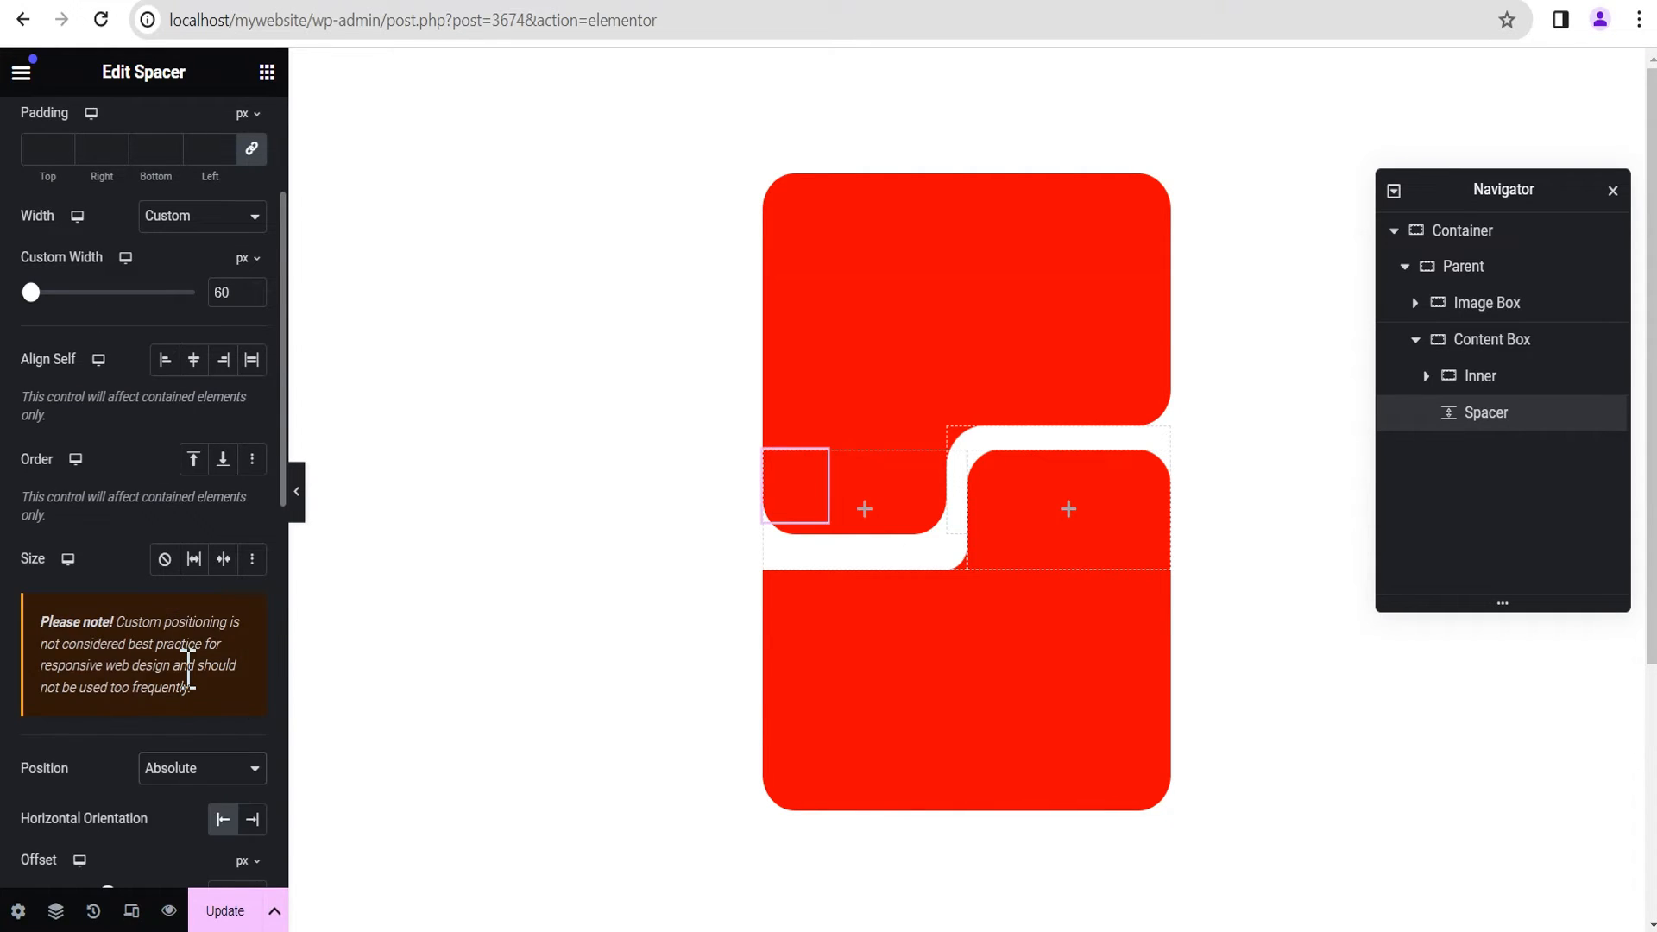
scroll(189, 666, down, 3)
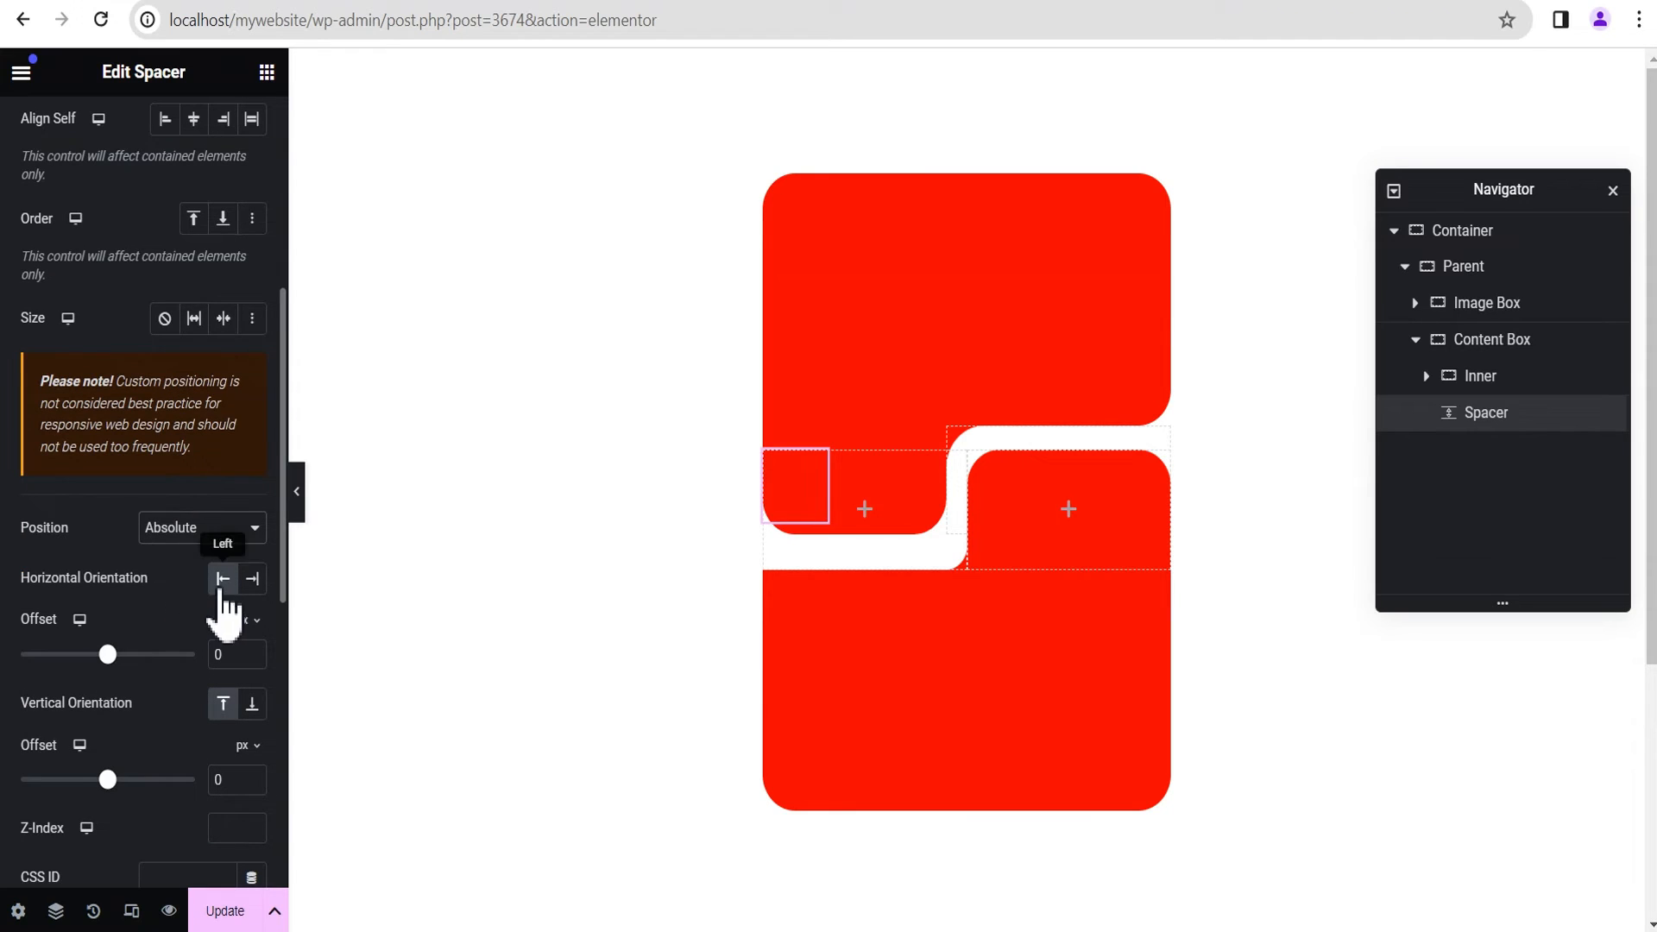
scroll(190, 613, down, 1)
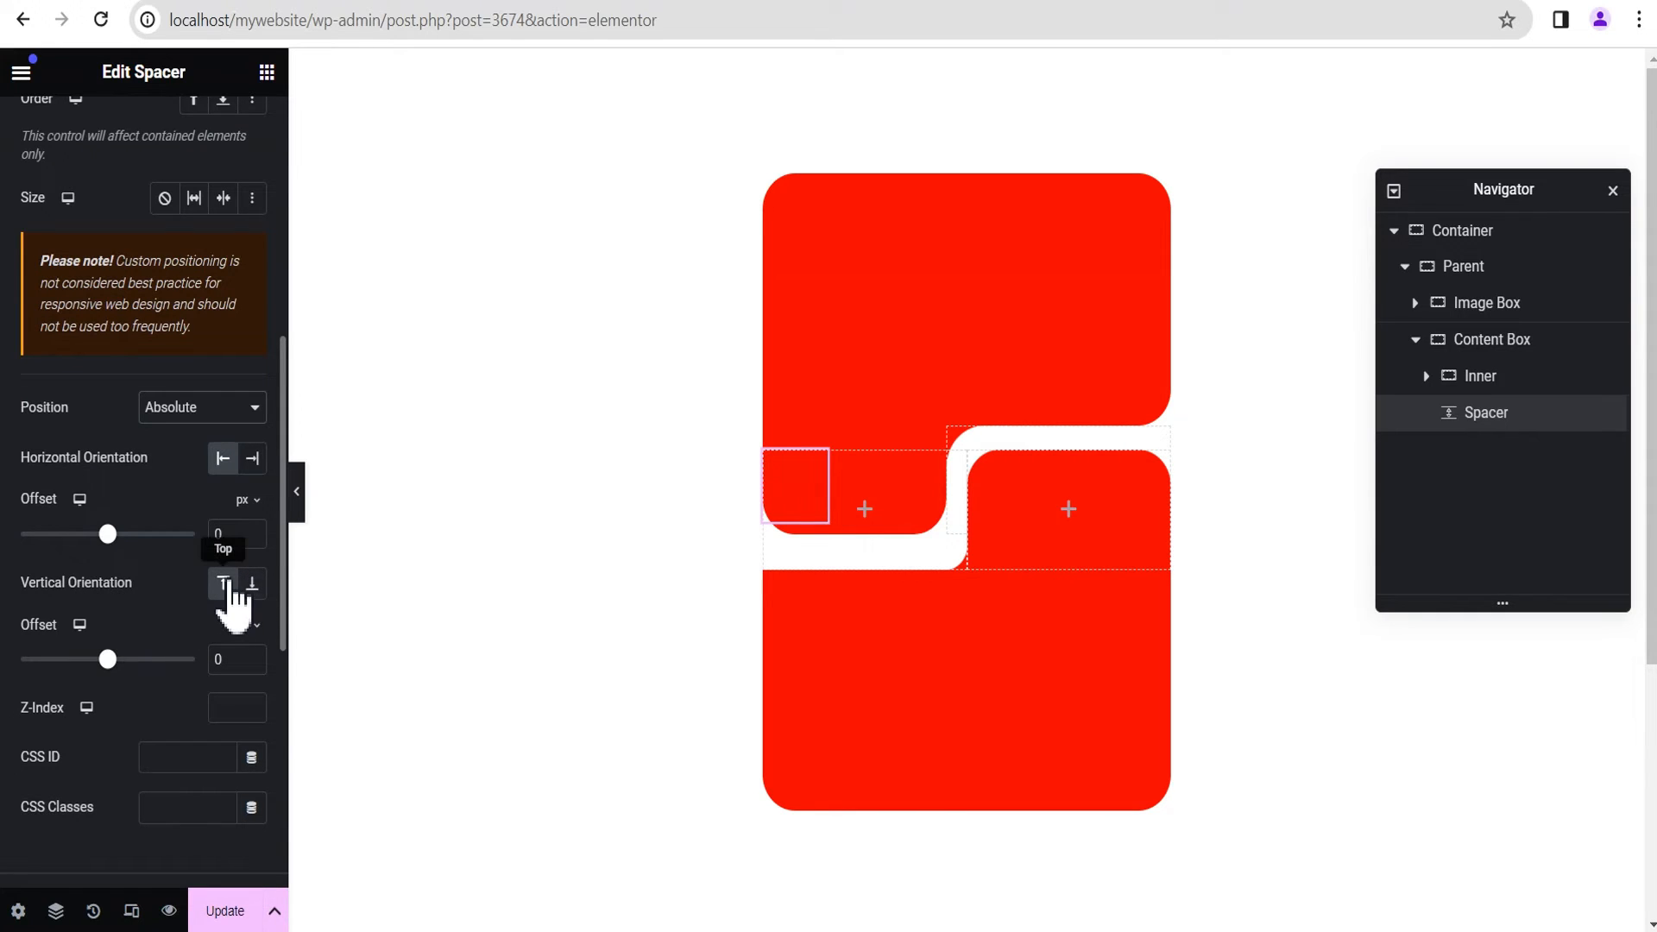
click(255, 578)
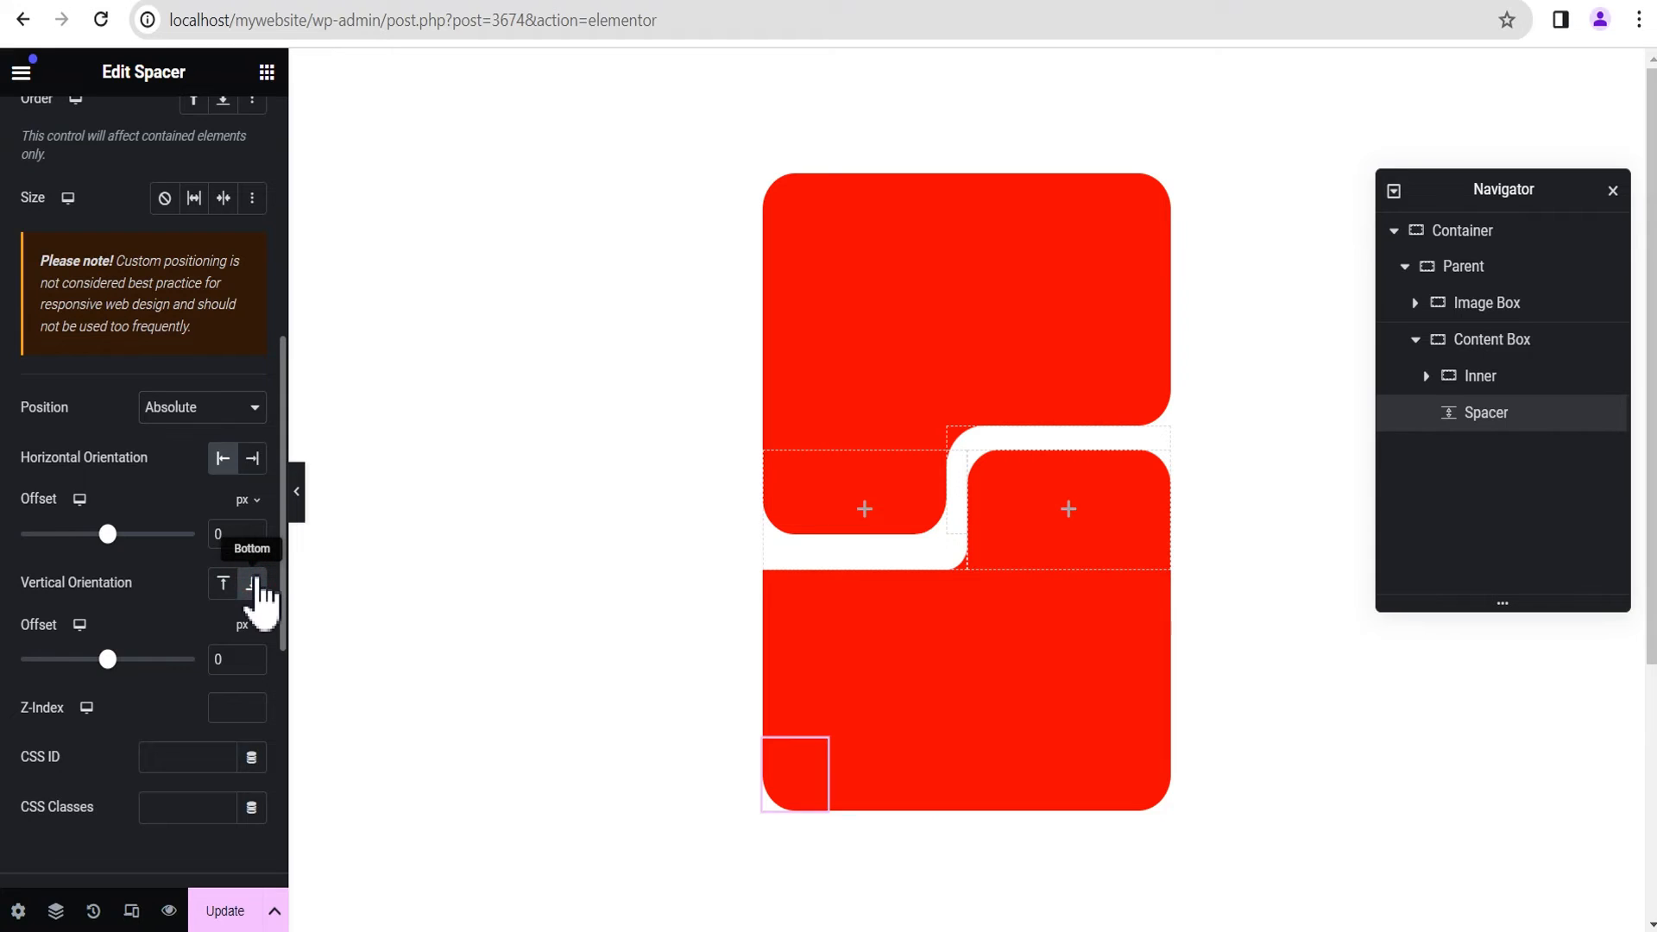
scroll(184, 628, down, 2)
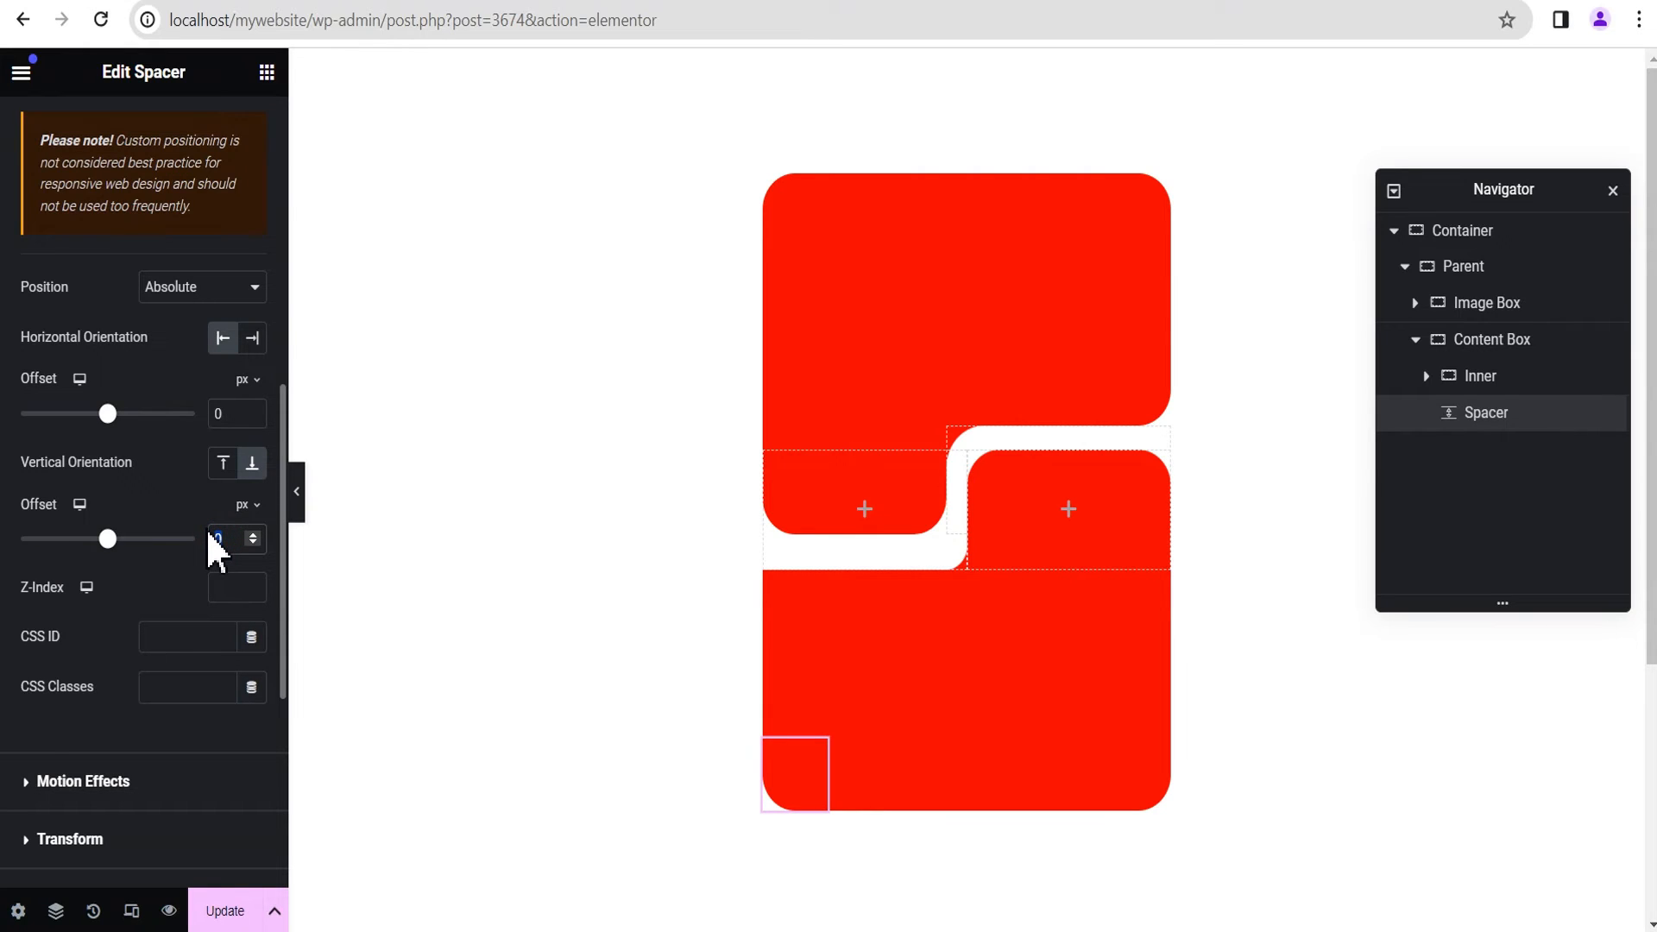
text(140)
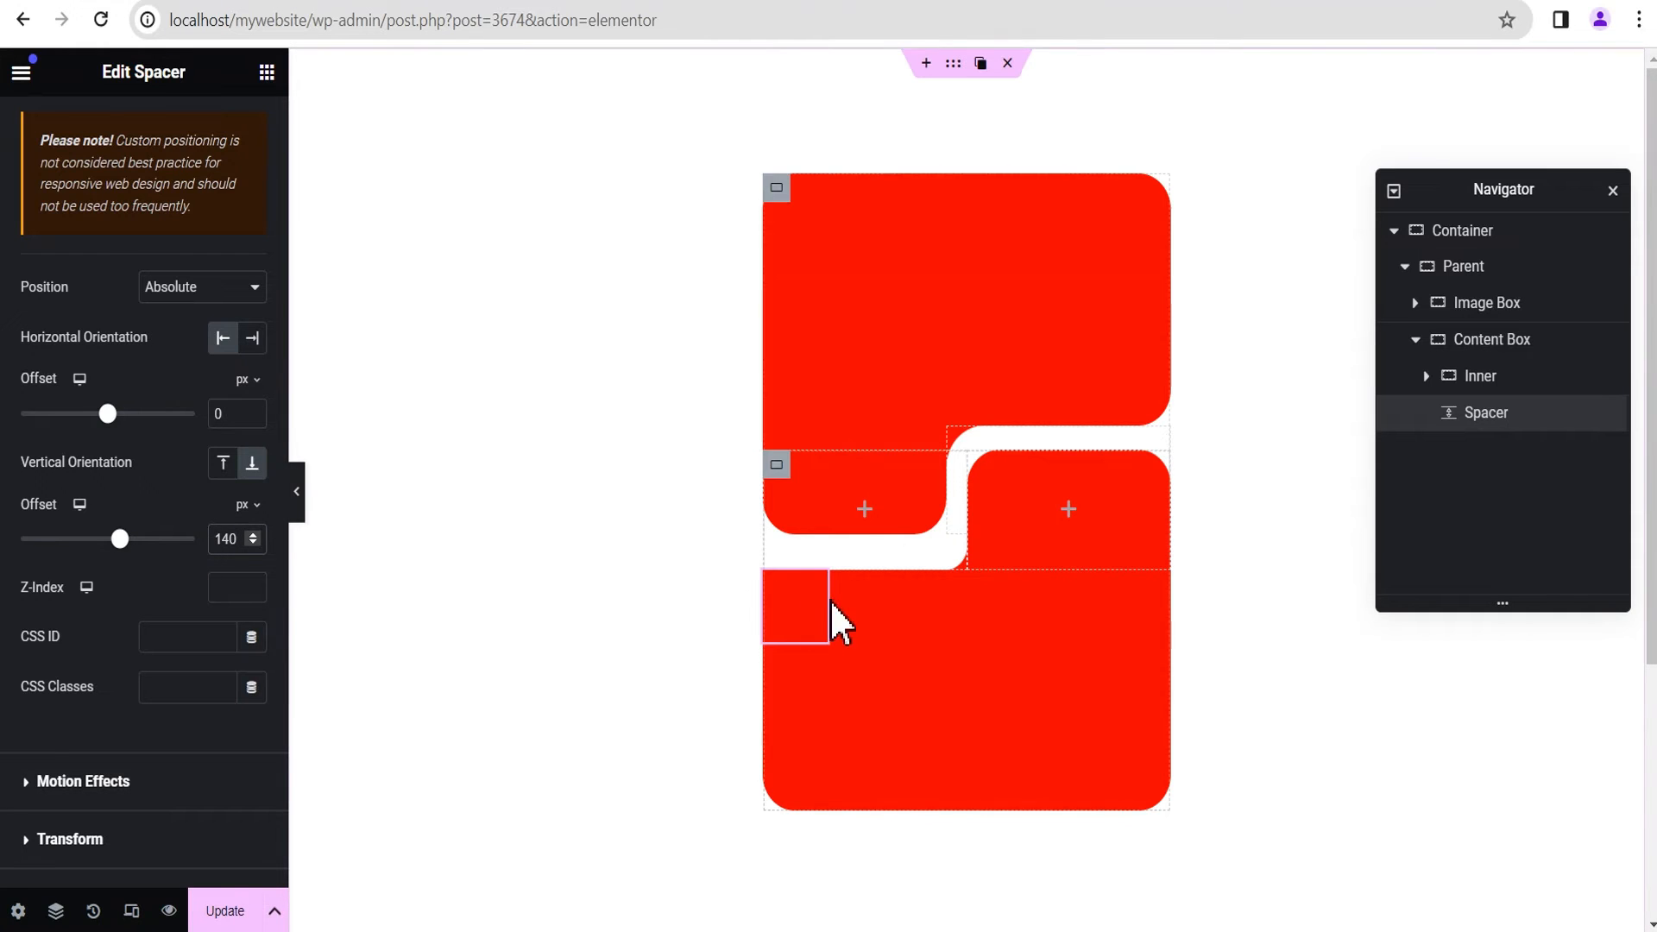
Step: Give the Content Box Spacer a bright green classic background color and preview the layout
scroll(147, 563, down, 3)
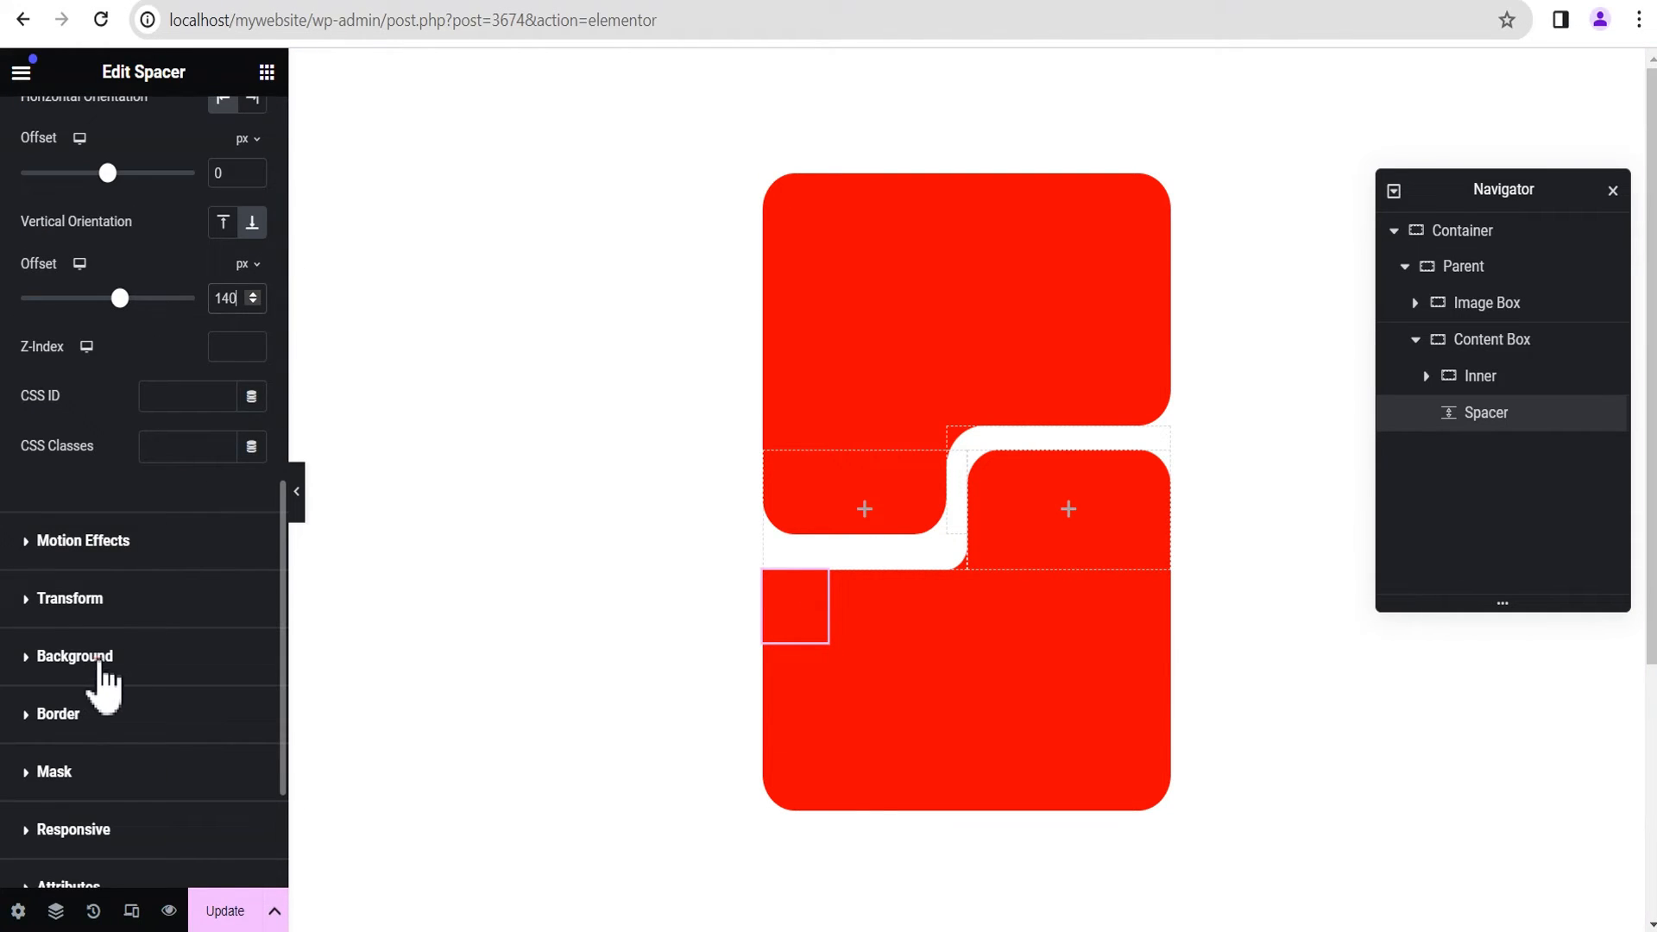
click(100, 658)
click(222, 493)
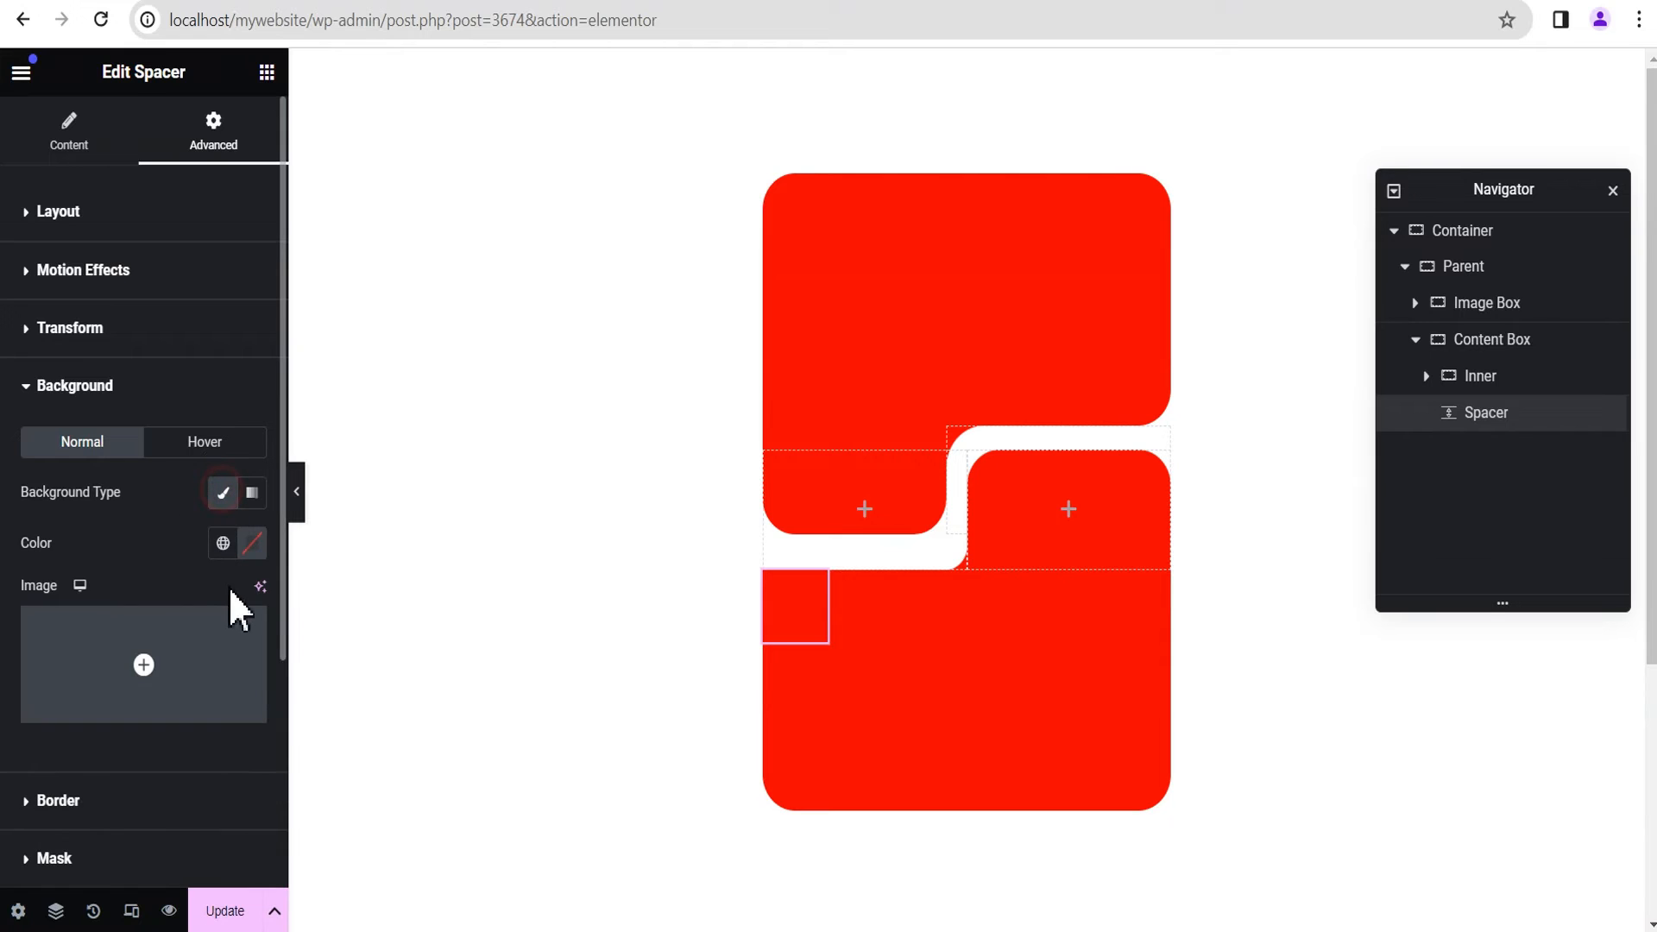
click(251, 546)
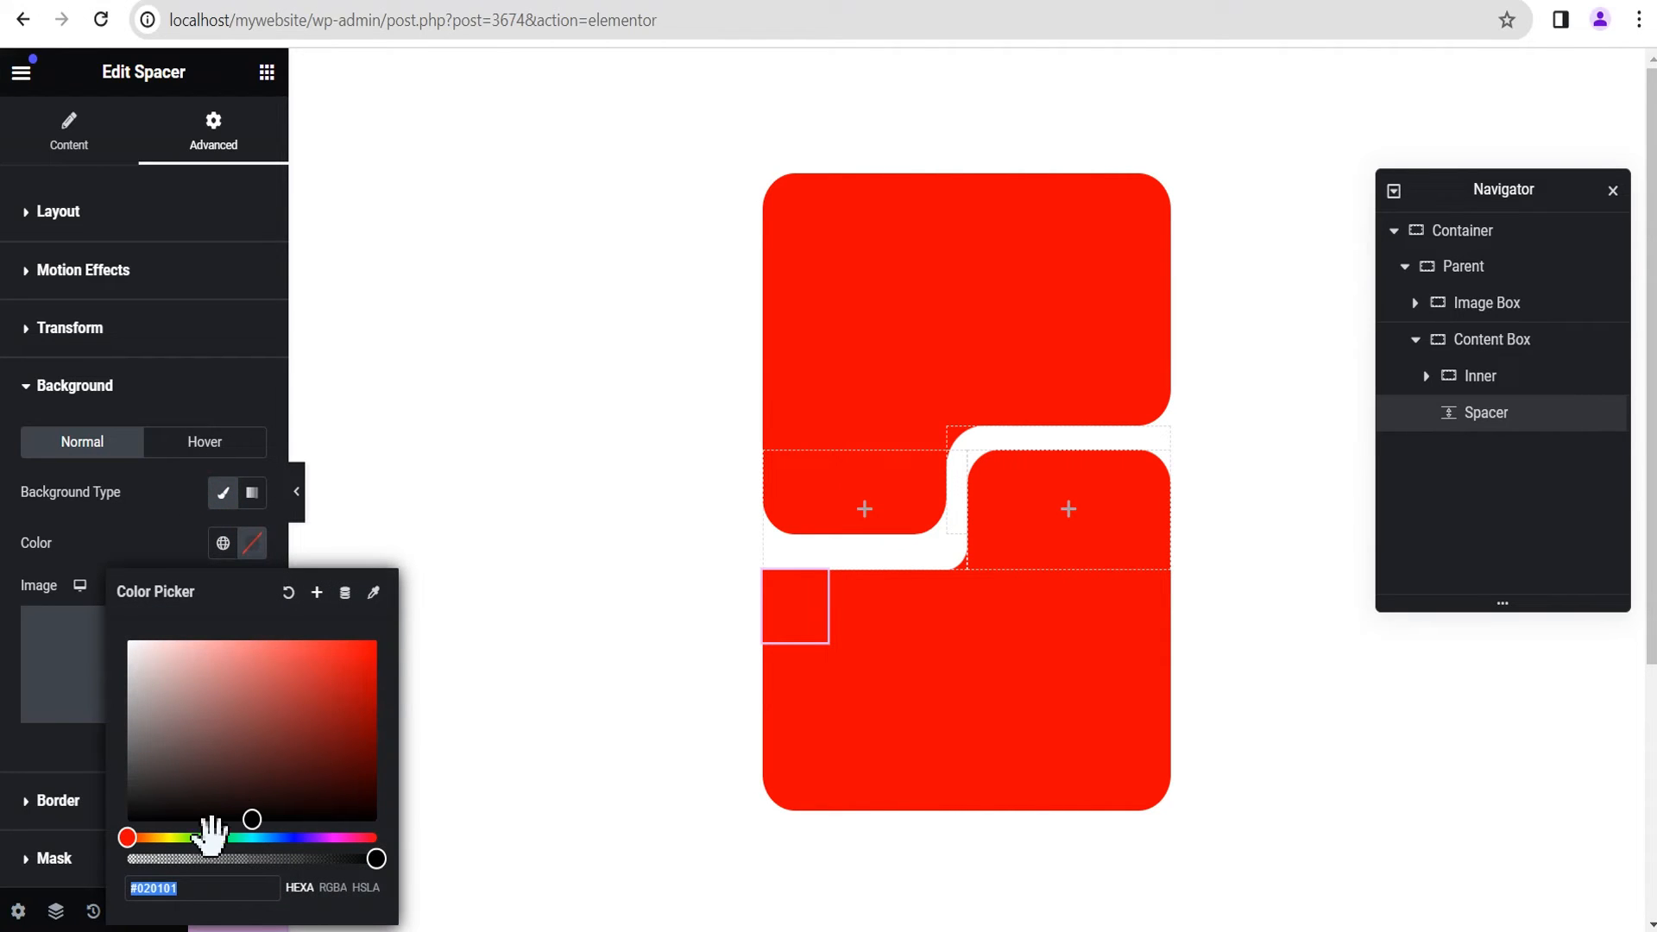
drag(134, 837, 212, 838)
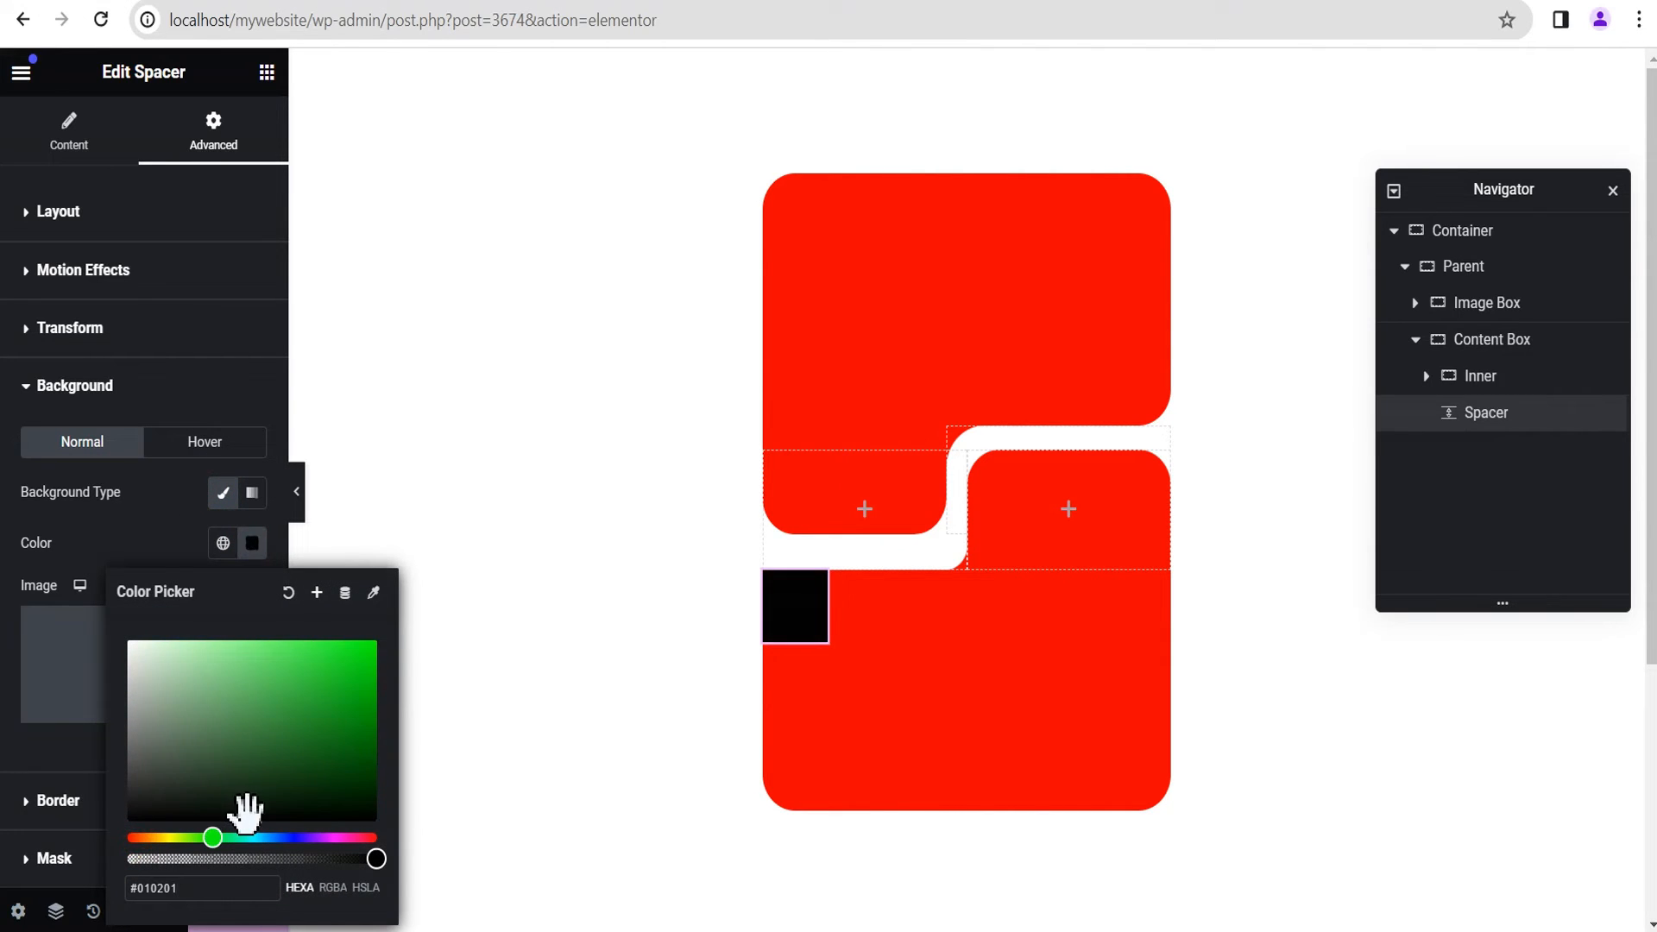
click(328, 678)
drag(335, 673, 374, 640)
click(277, 536)
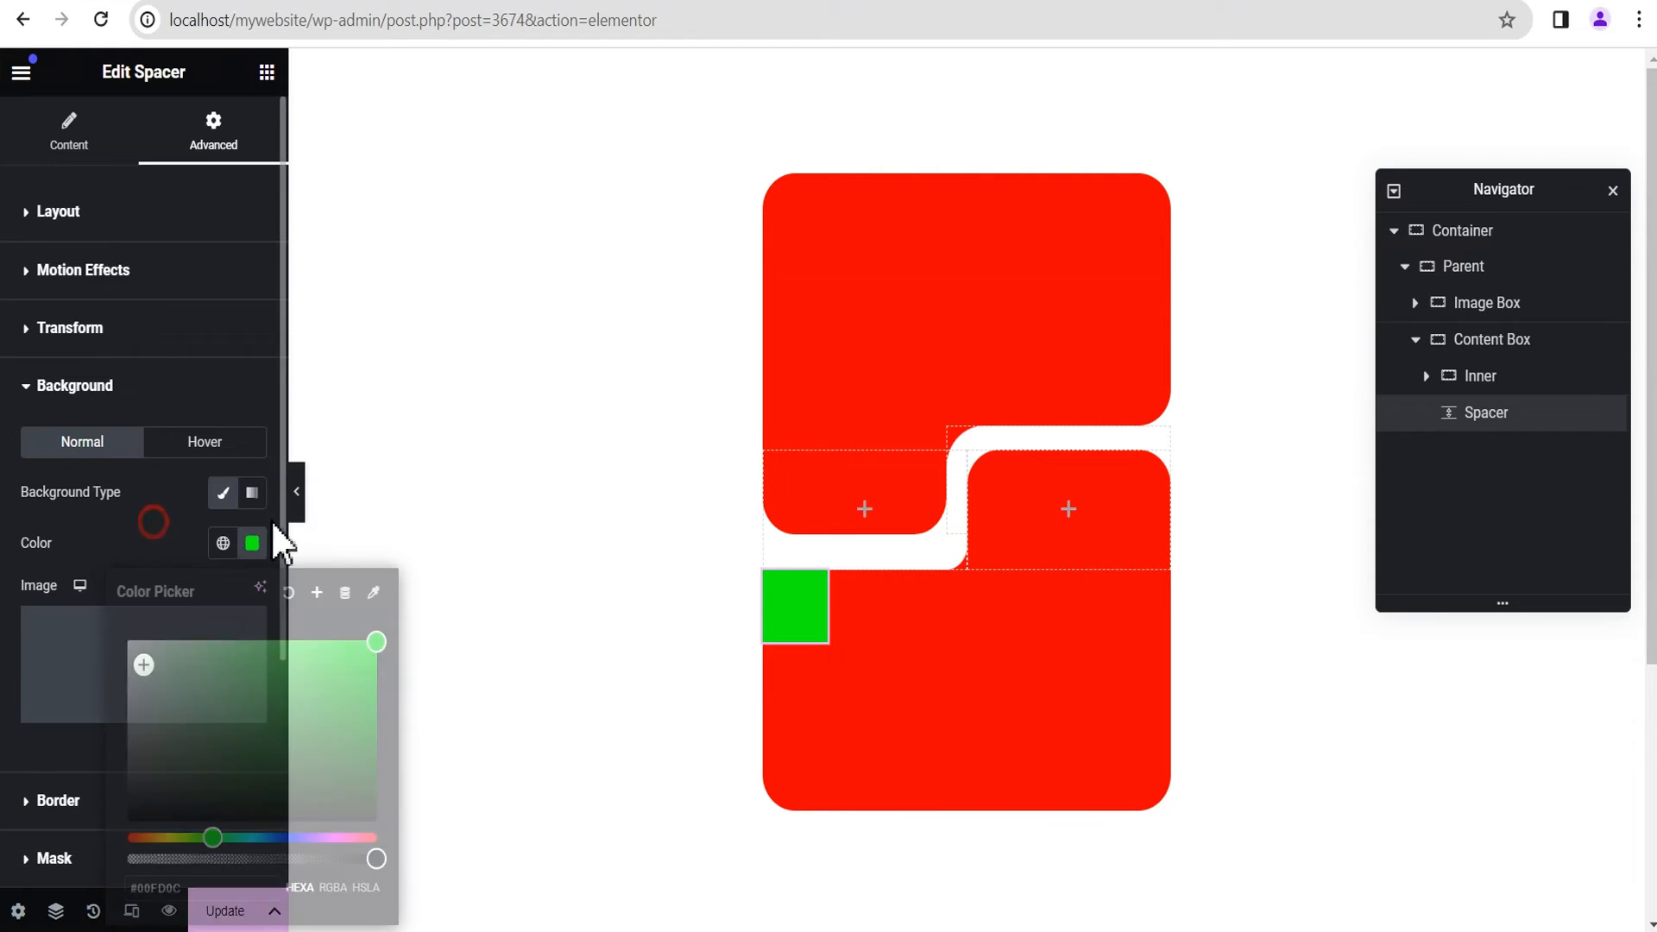
click(302, 504)
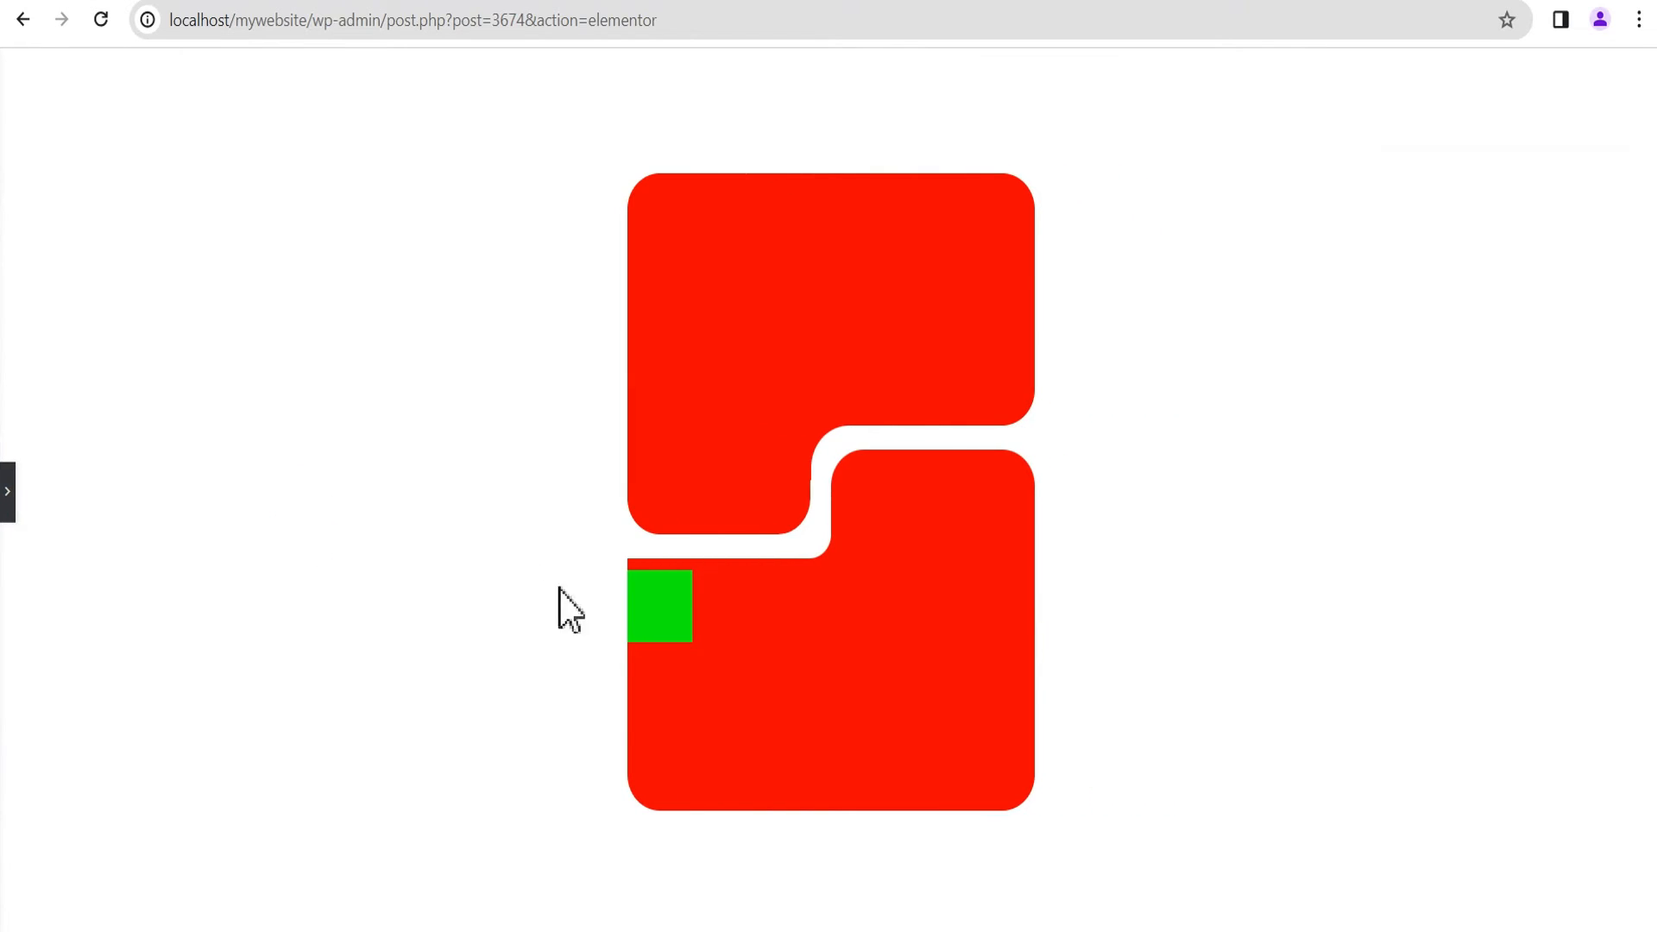
click(9, 492)
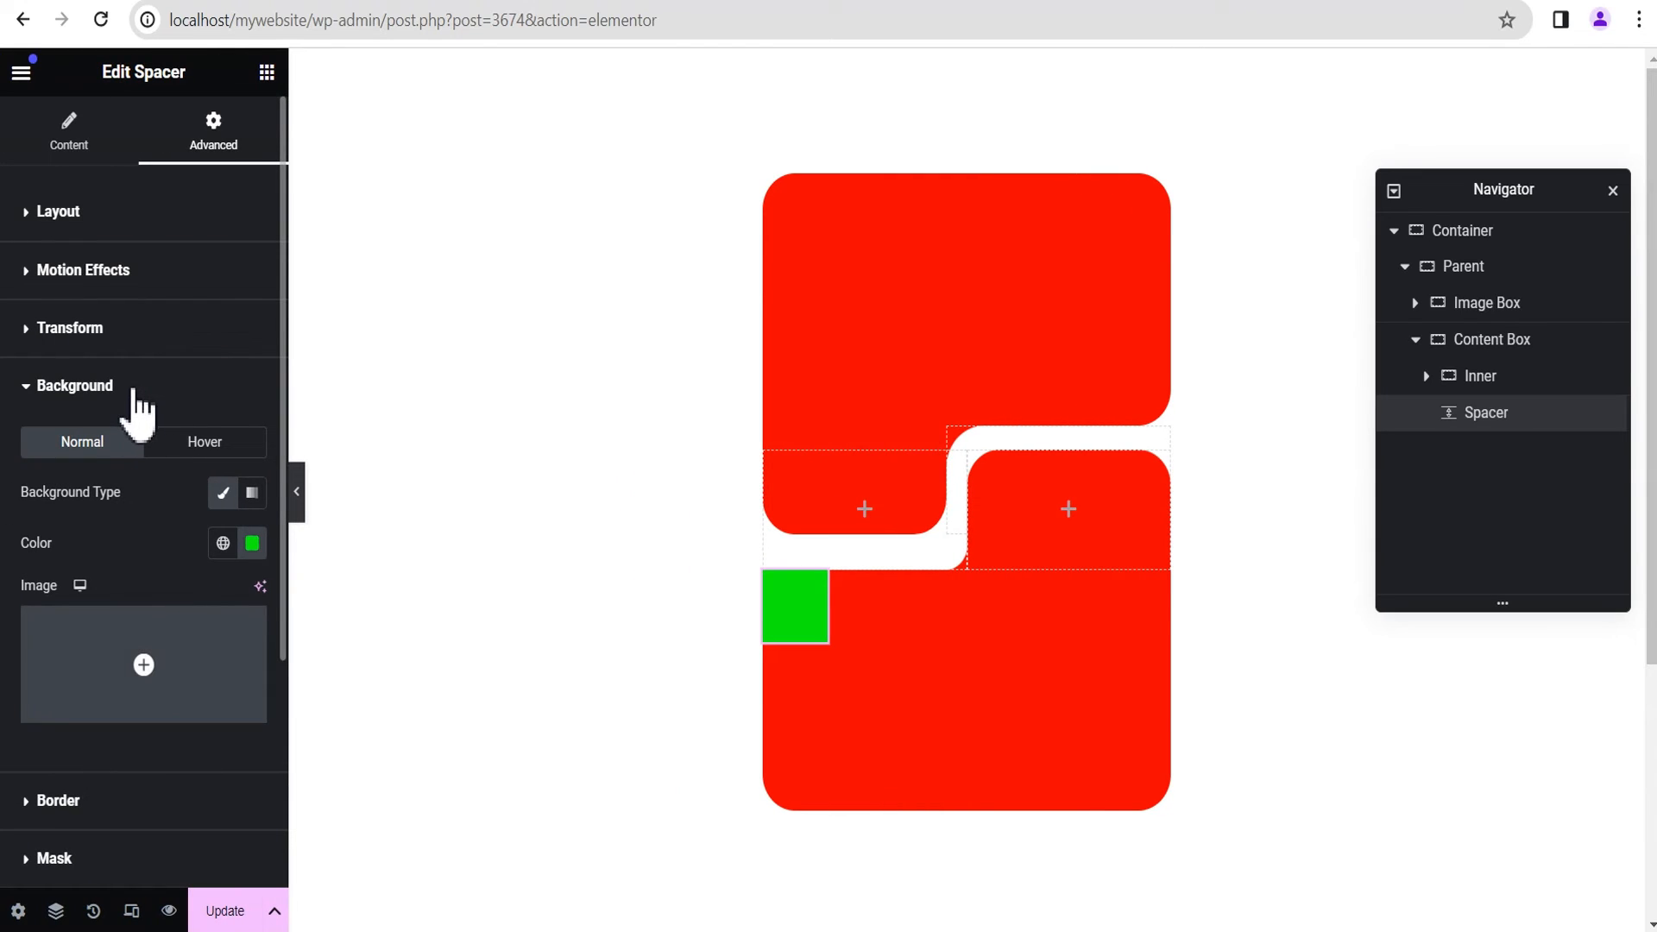
Step: Set the Content Box Spacer's vertical offset to 150 px and preview the layout
click(139, 223)
scroll(233, 561, down, 3)
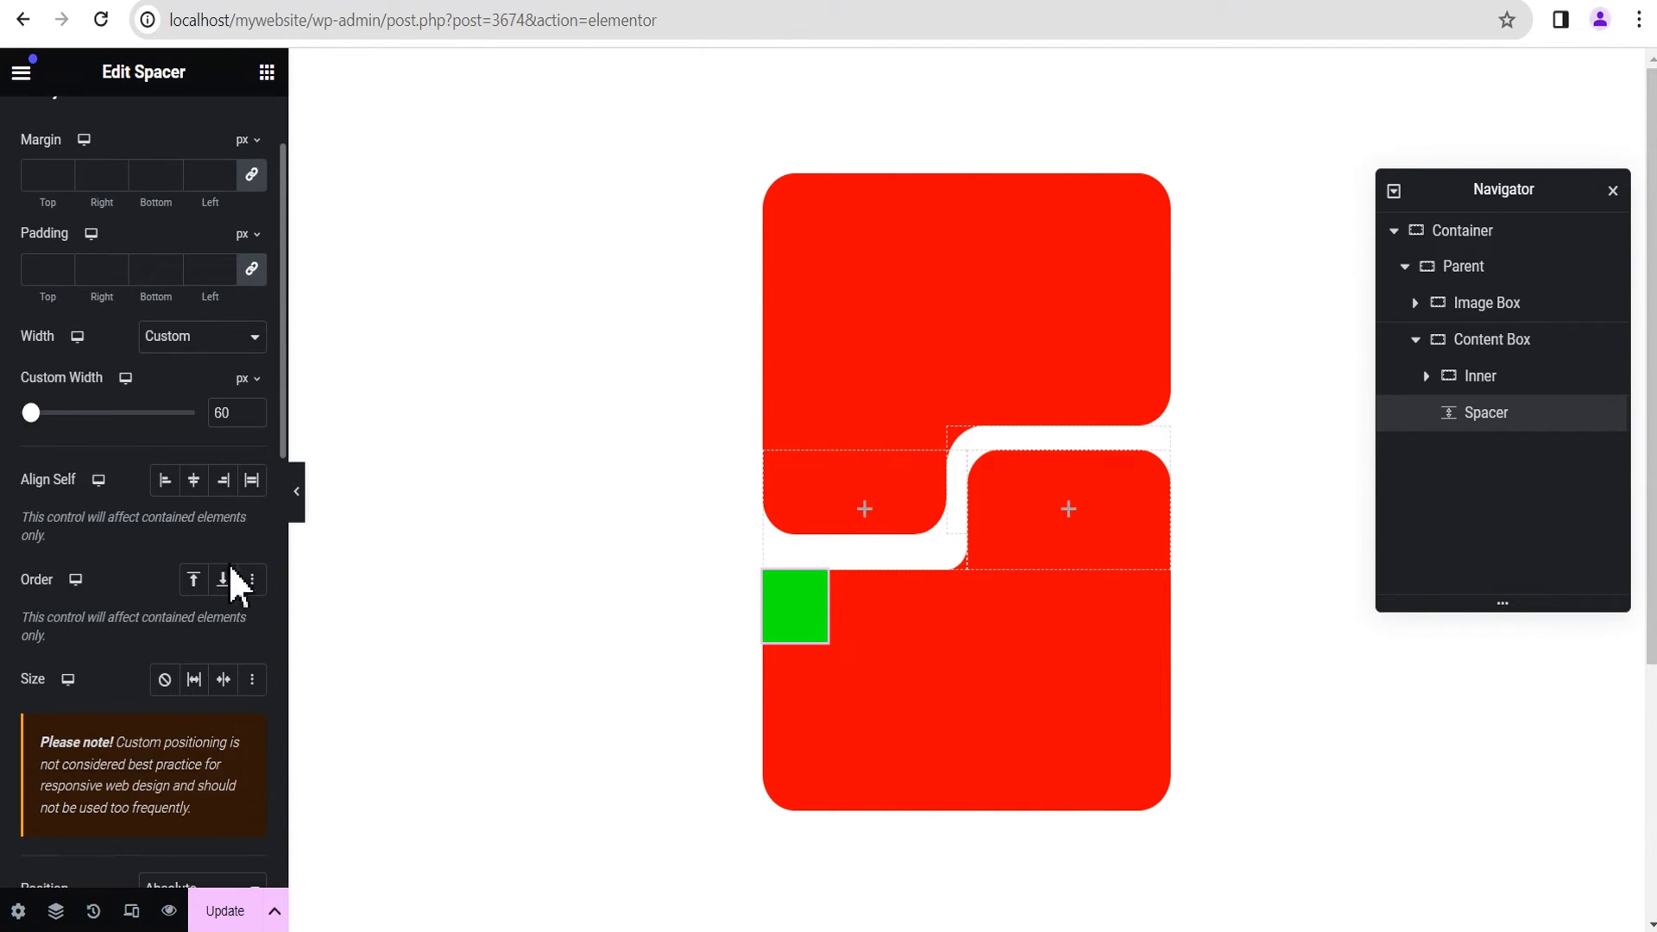
scroll(234, 630, down, 3)
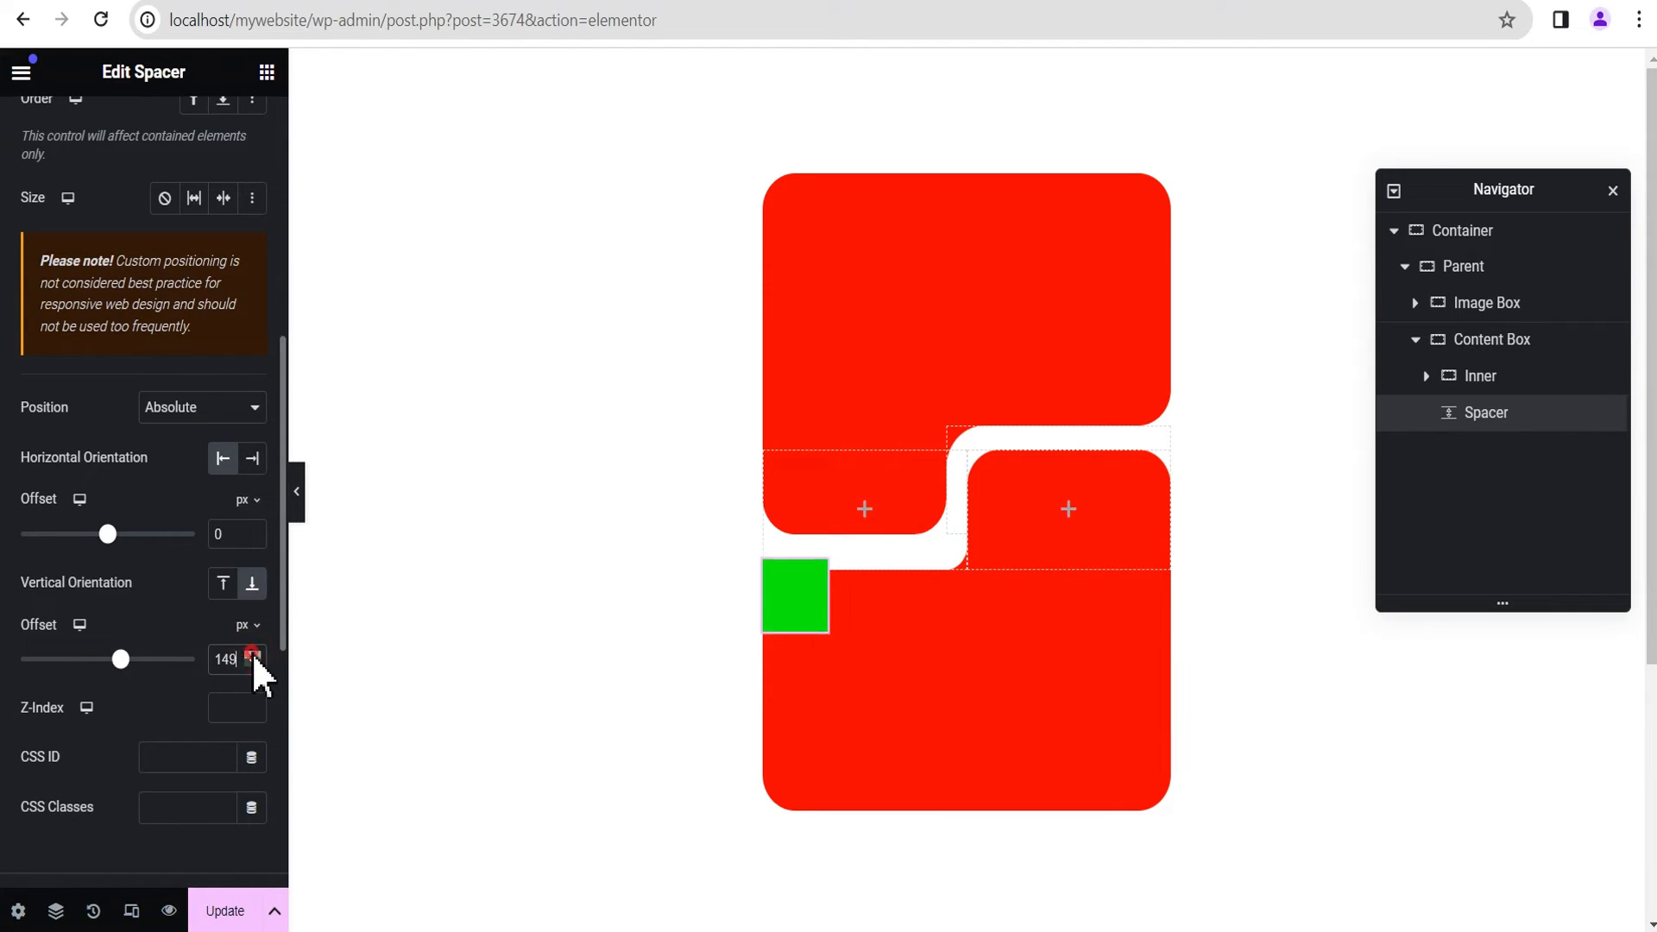
click(296, 504)
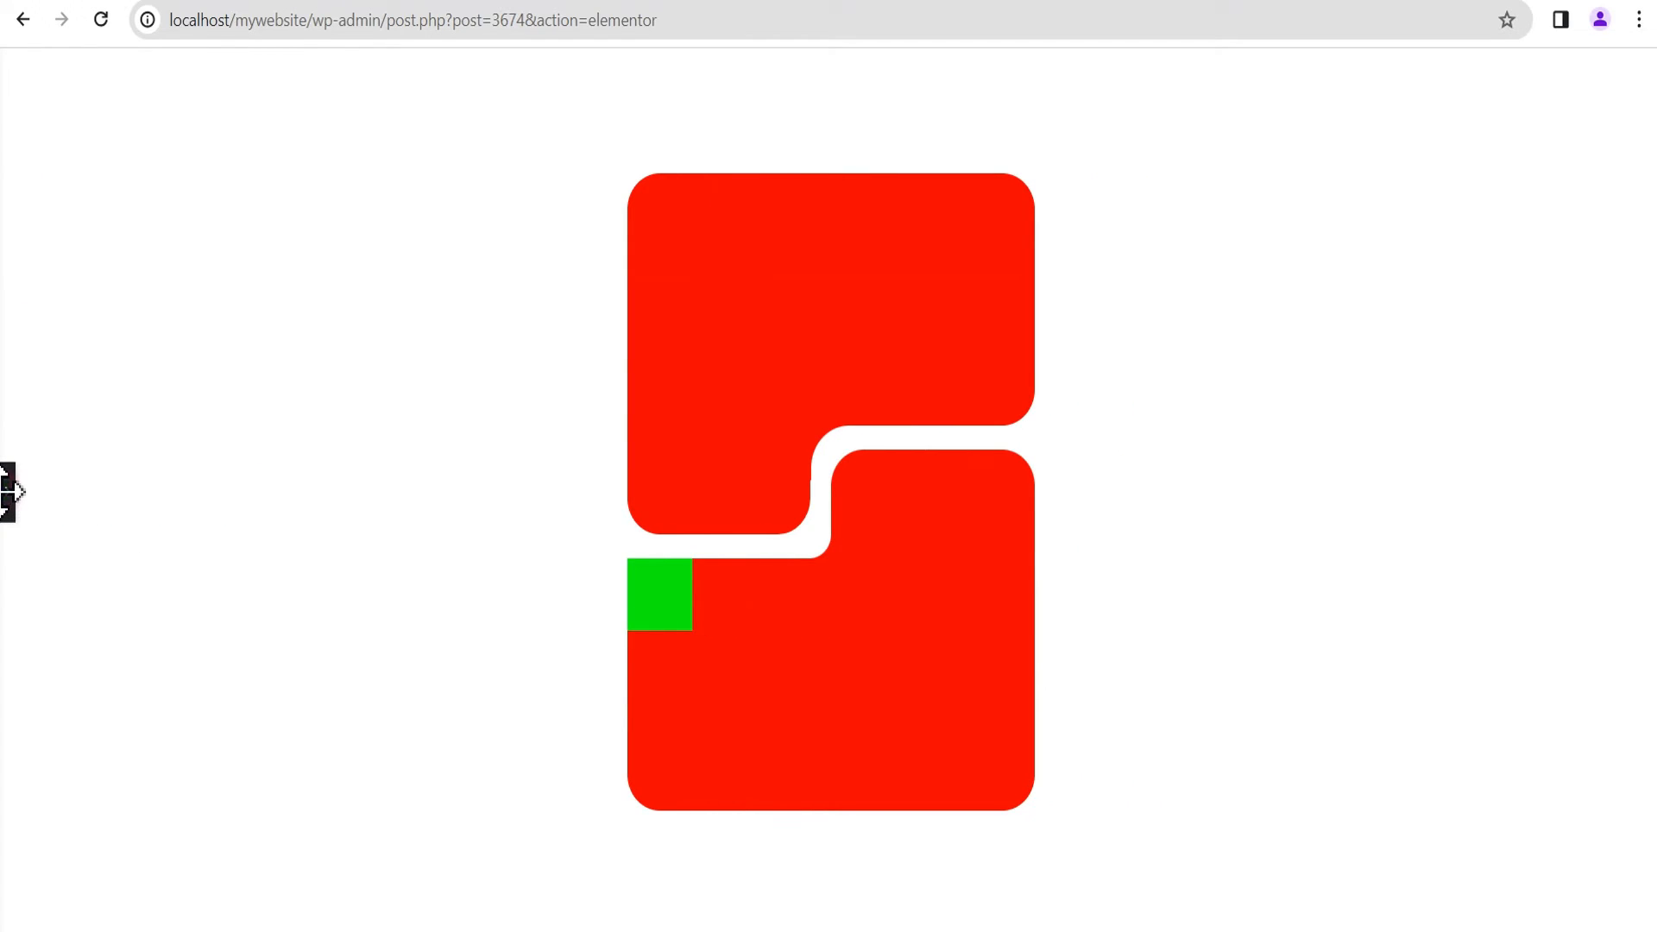
click(10, 505)
Step: Set the Content Box Spacer's border radius to 30 px on all corners and preview the layout
scroll(160, 574, down, 6)
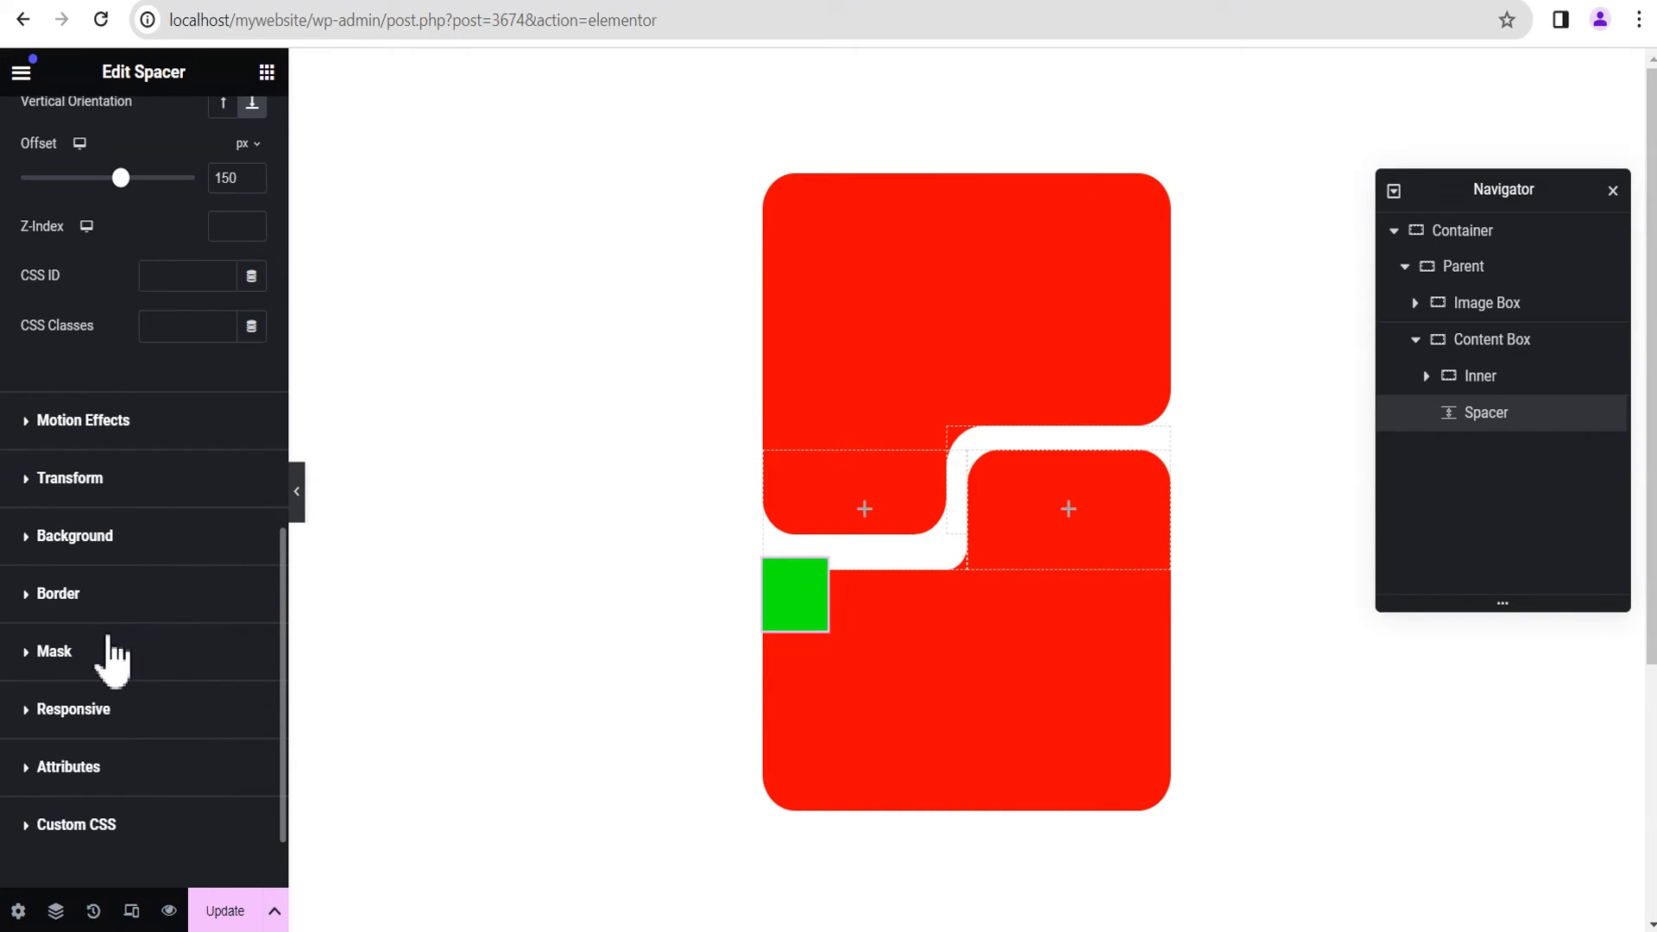
click(91, 595)
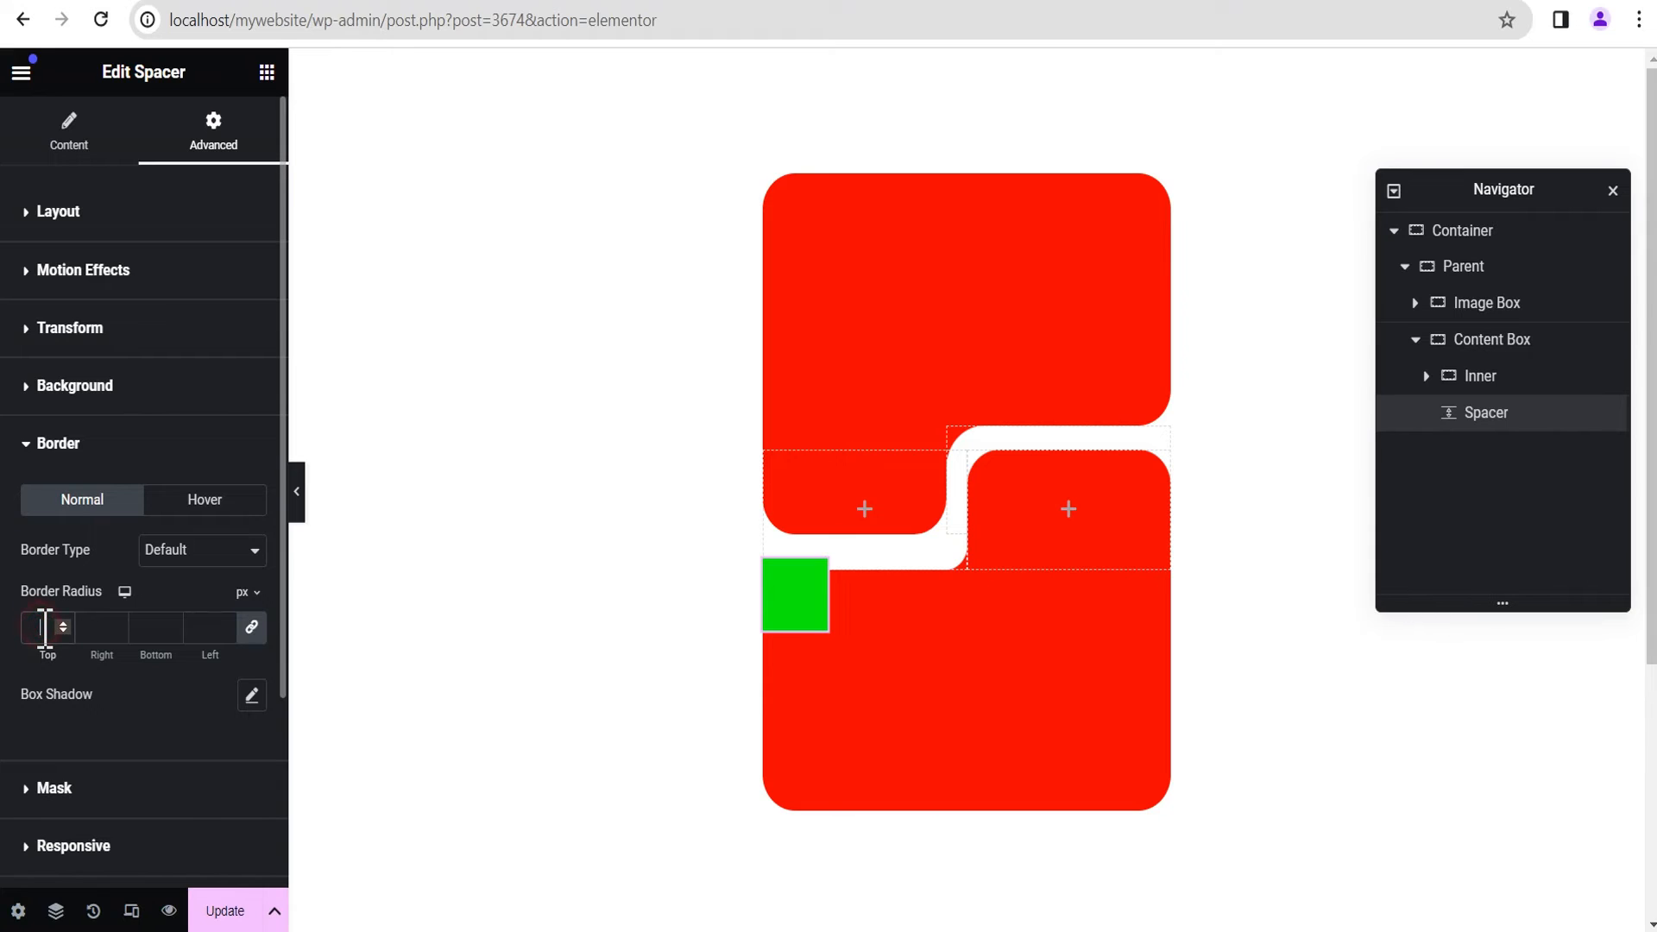
text(30)
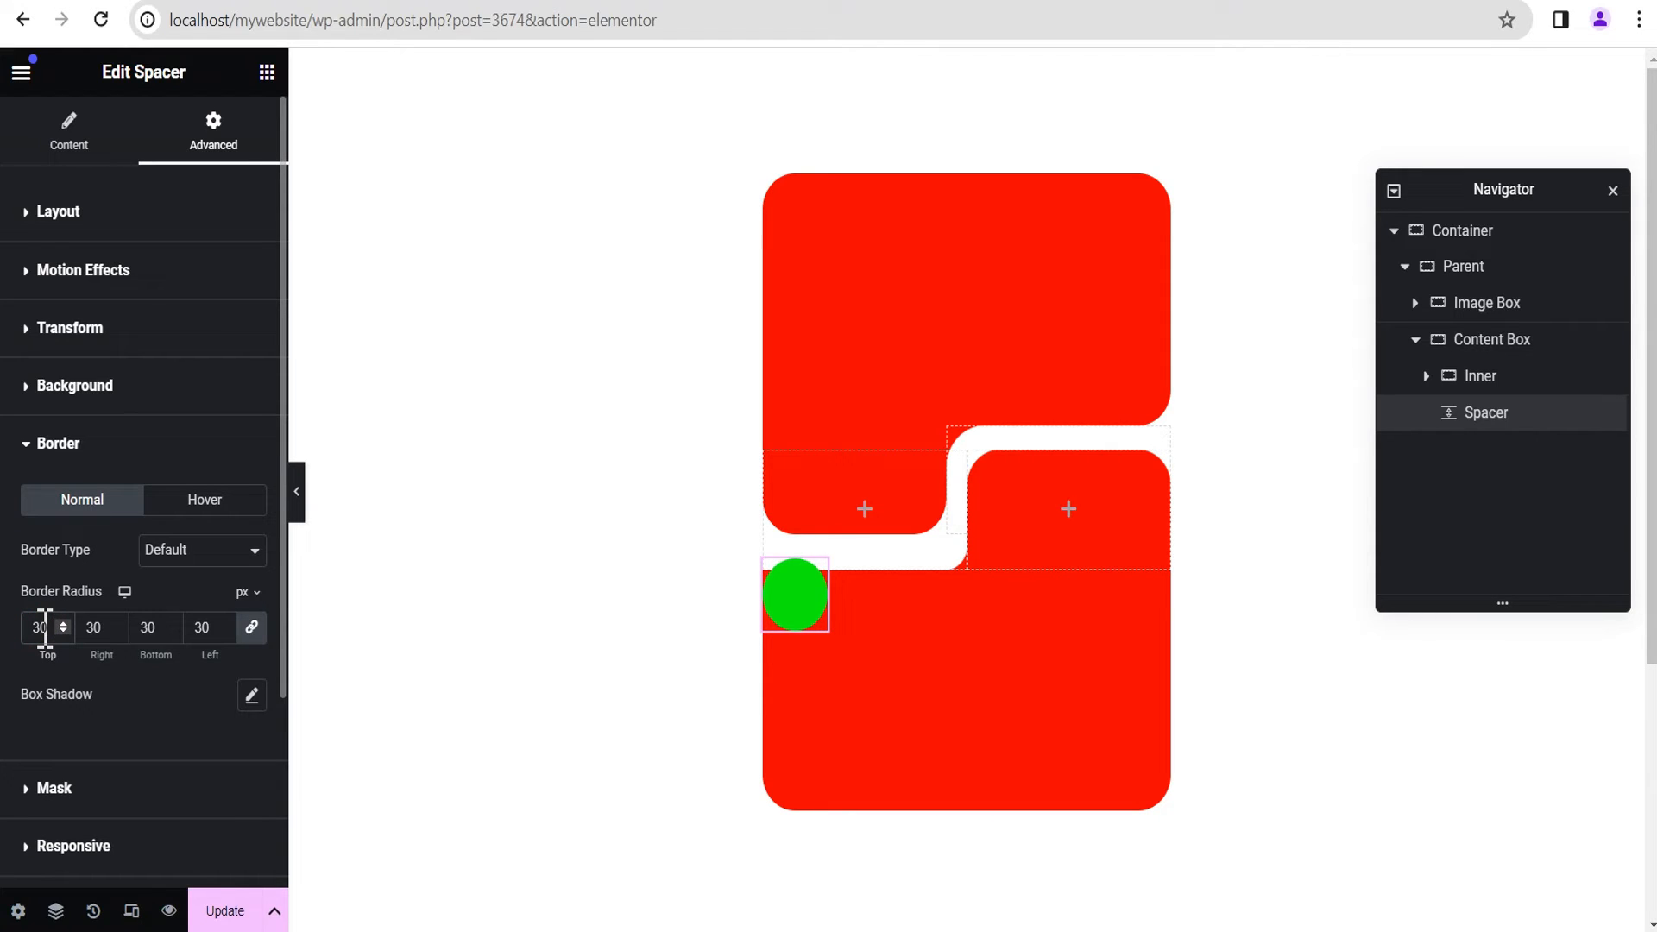
click(296, 496)
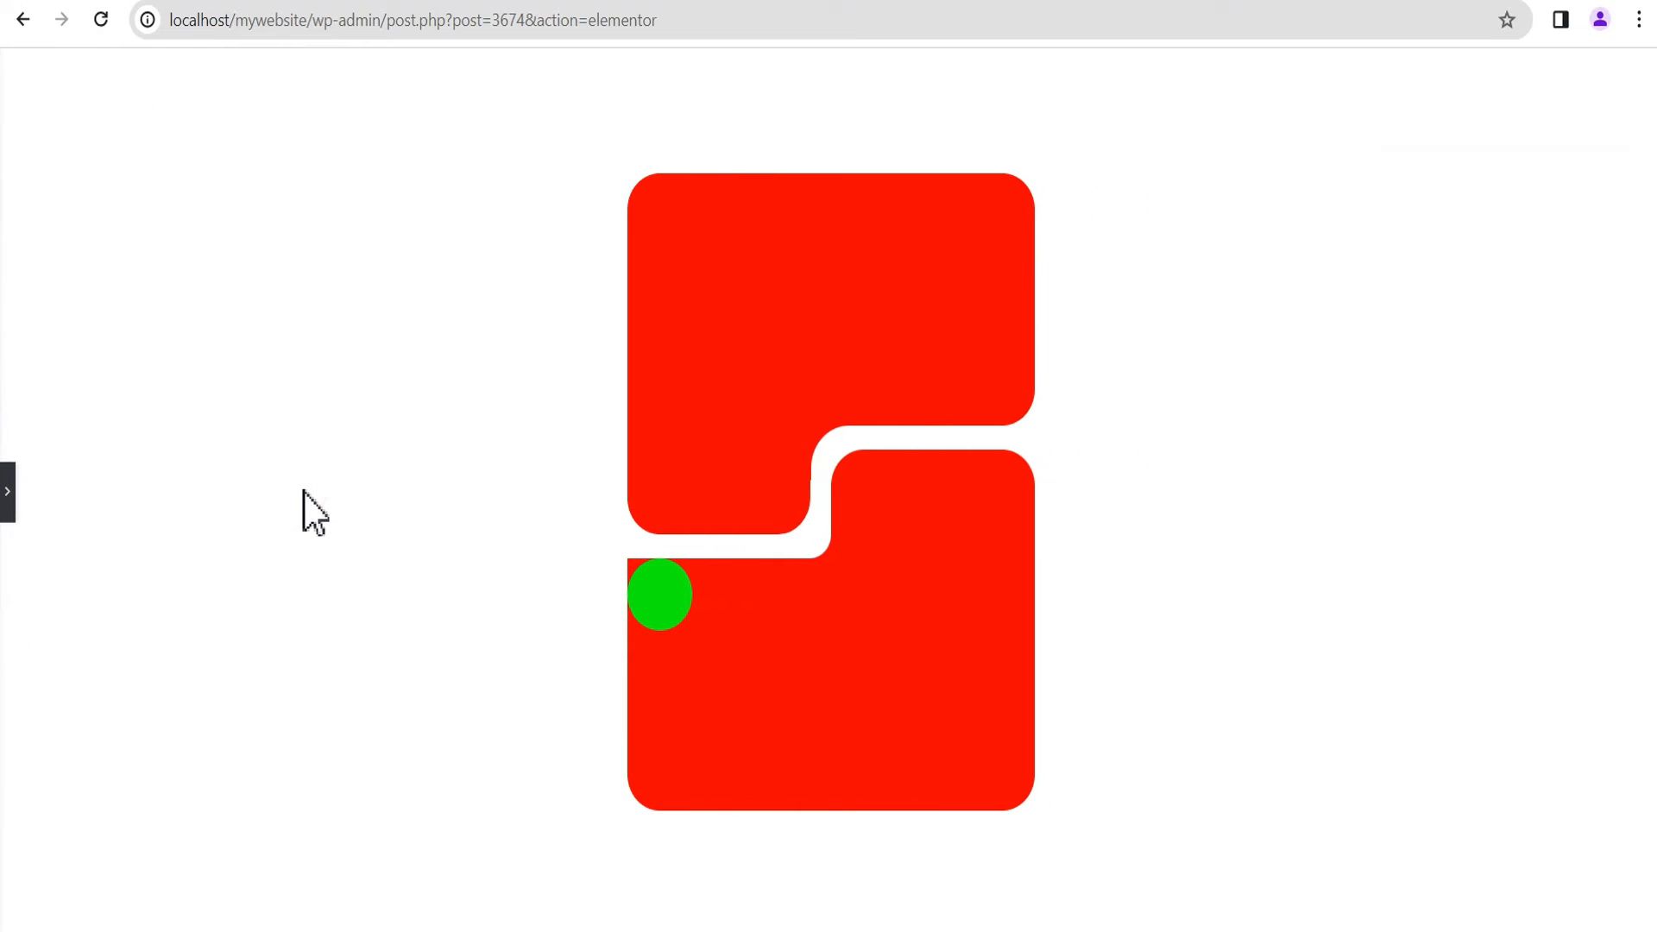
click(6, 505)
scroll(167, 642, down, 1)
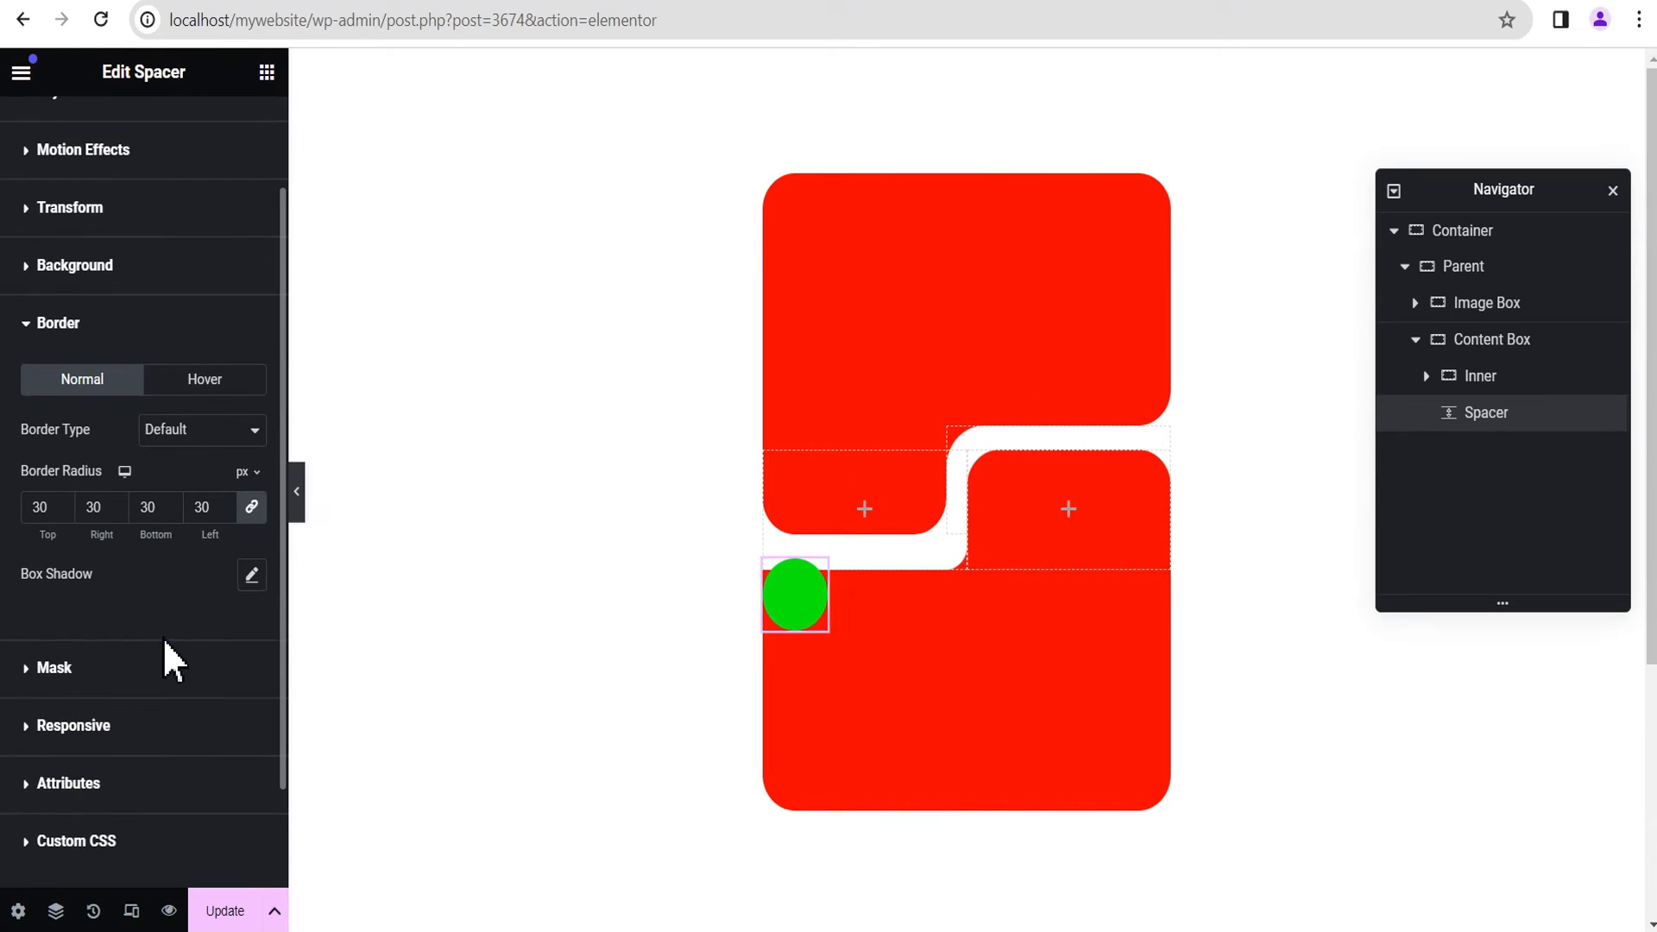
Step: Add a box shadow to the Content Box Spacer and set its color to fully opaque white
click(247, 575)
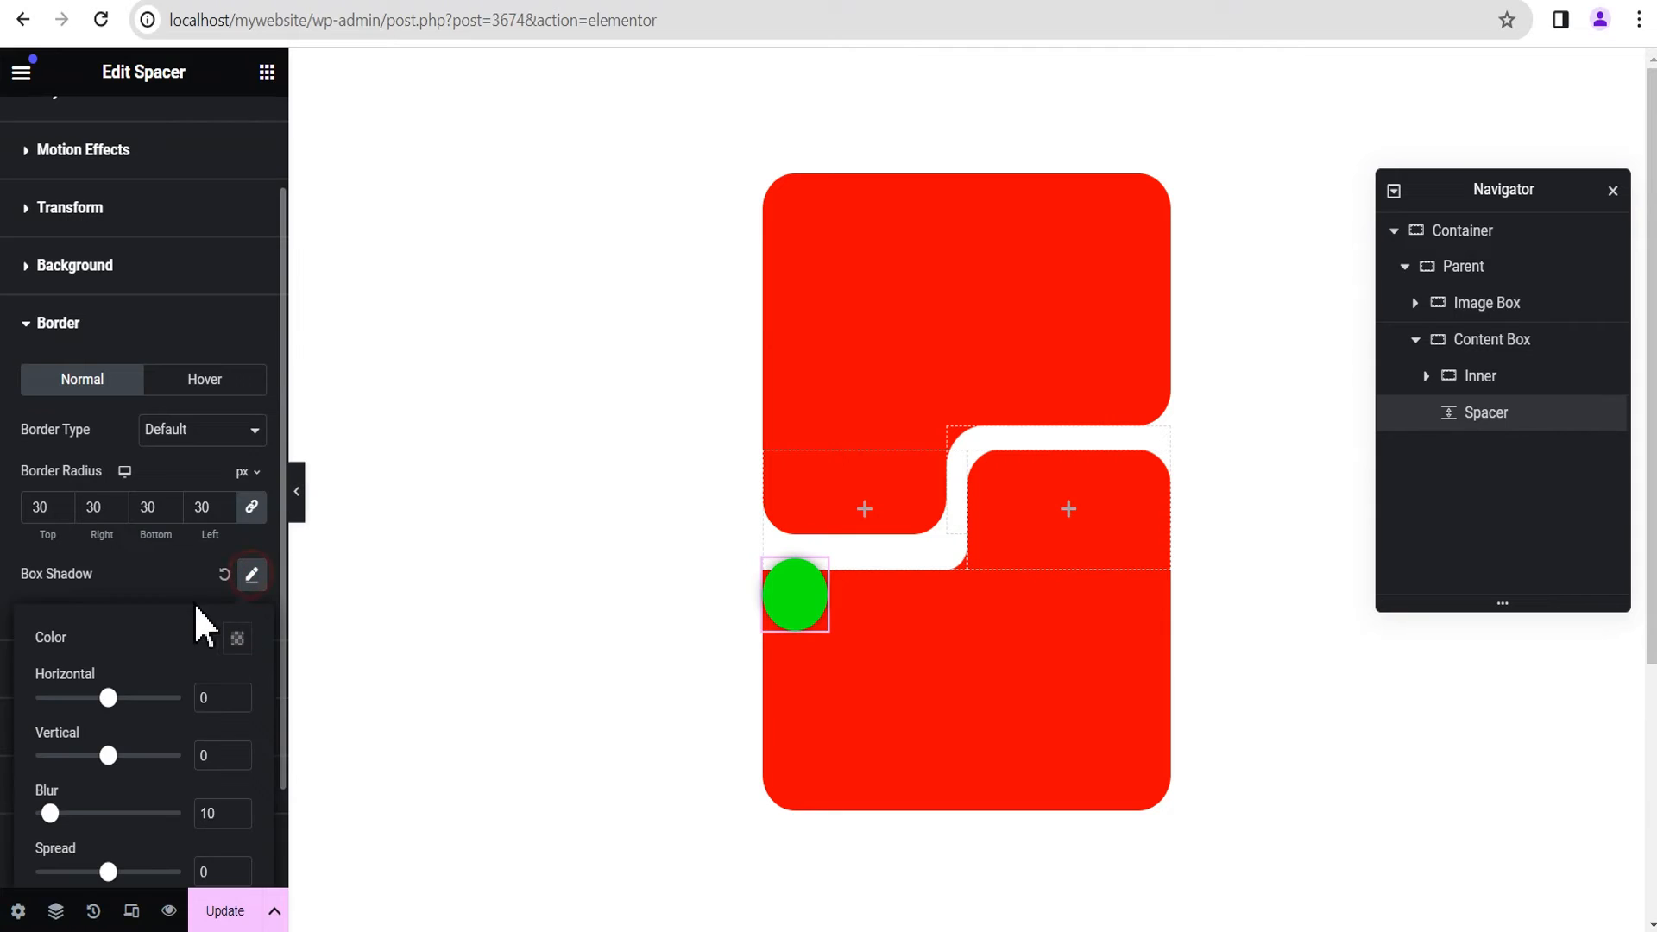
scroll(155, 648, down, 1)
click(238, 518)
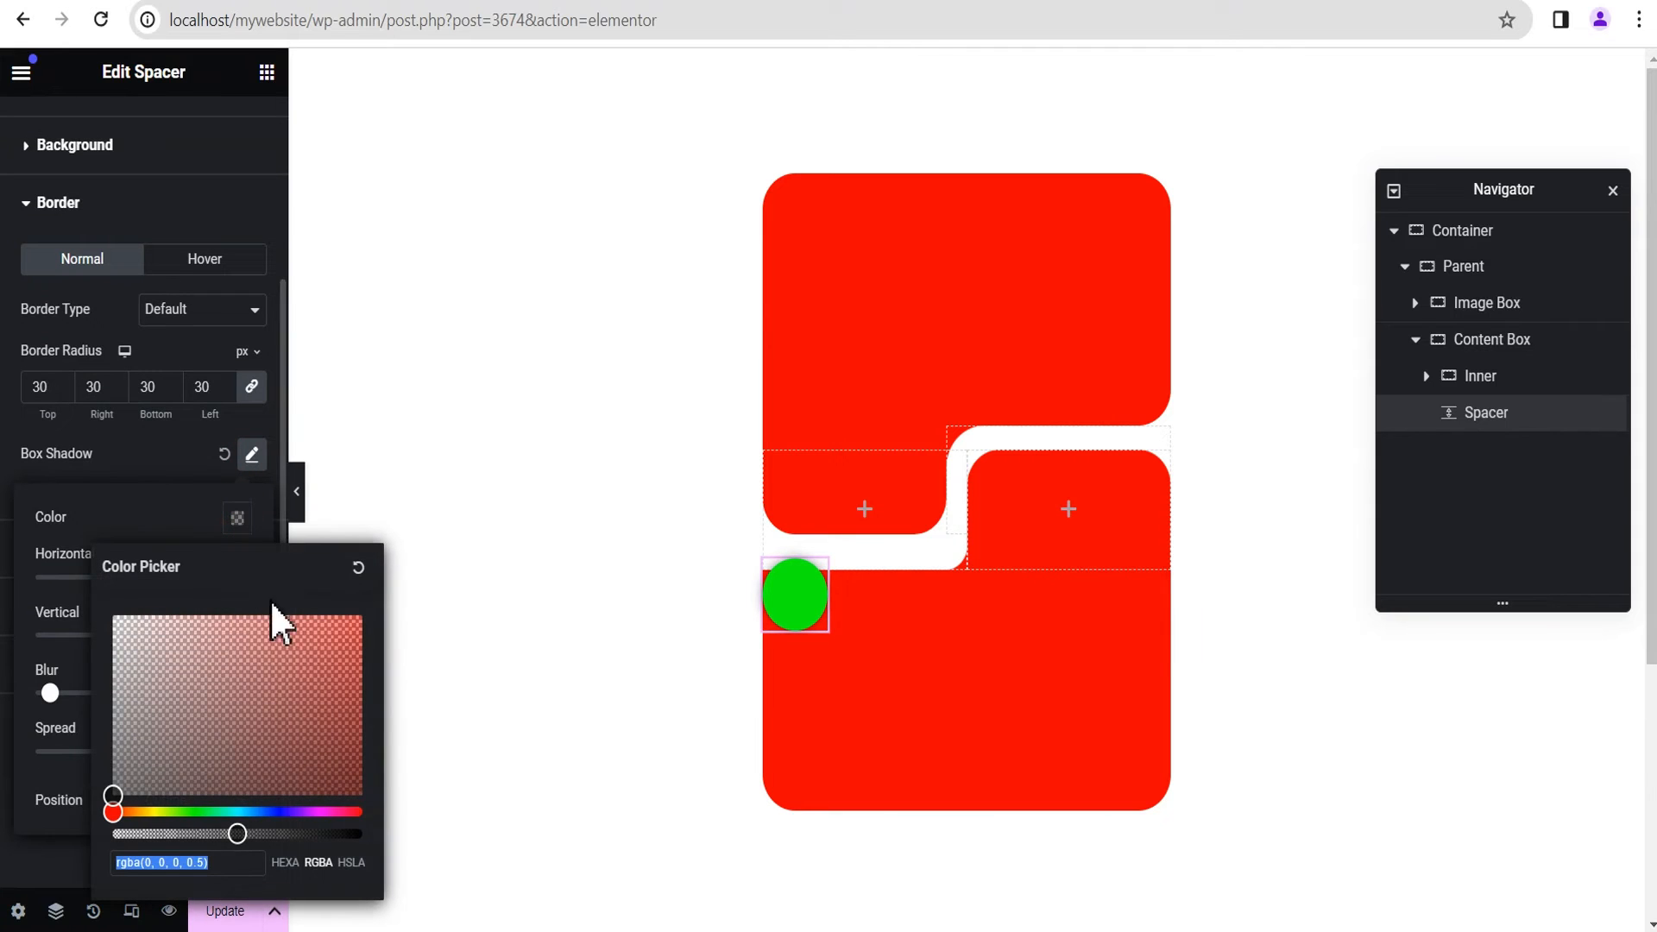
drag(232, 834, 369, 826)
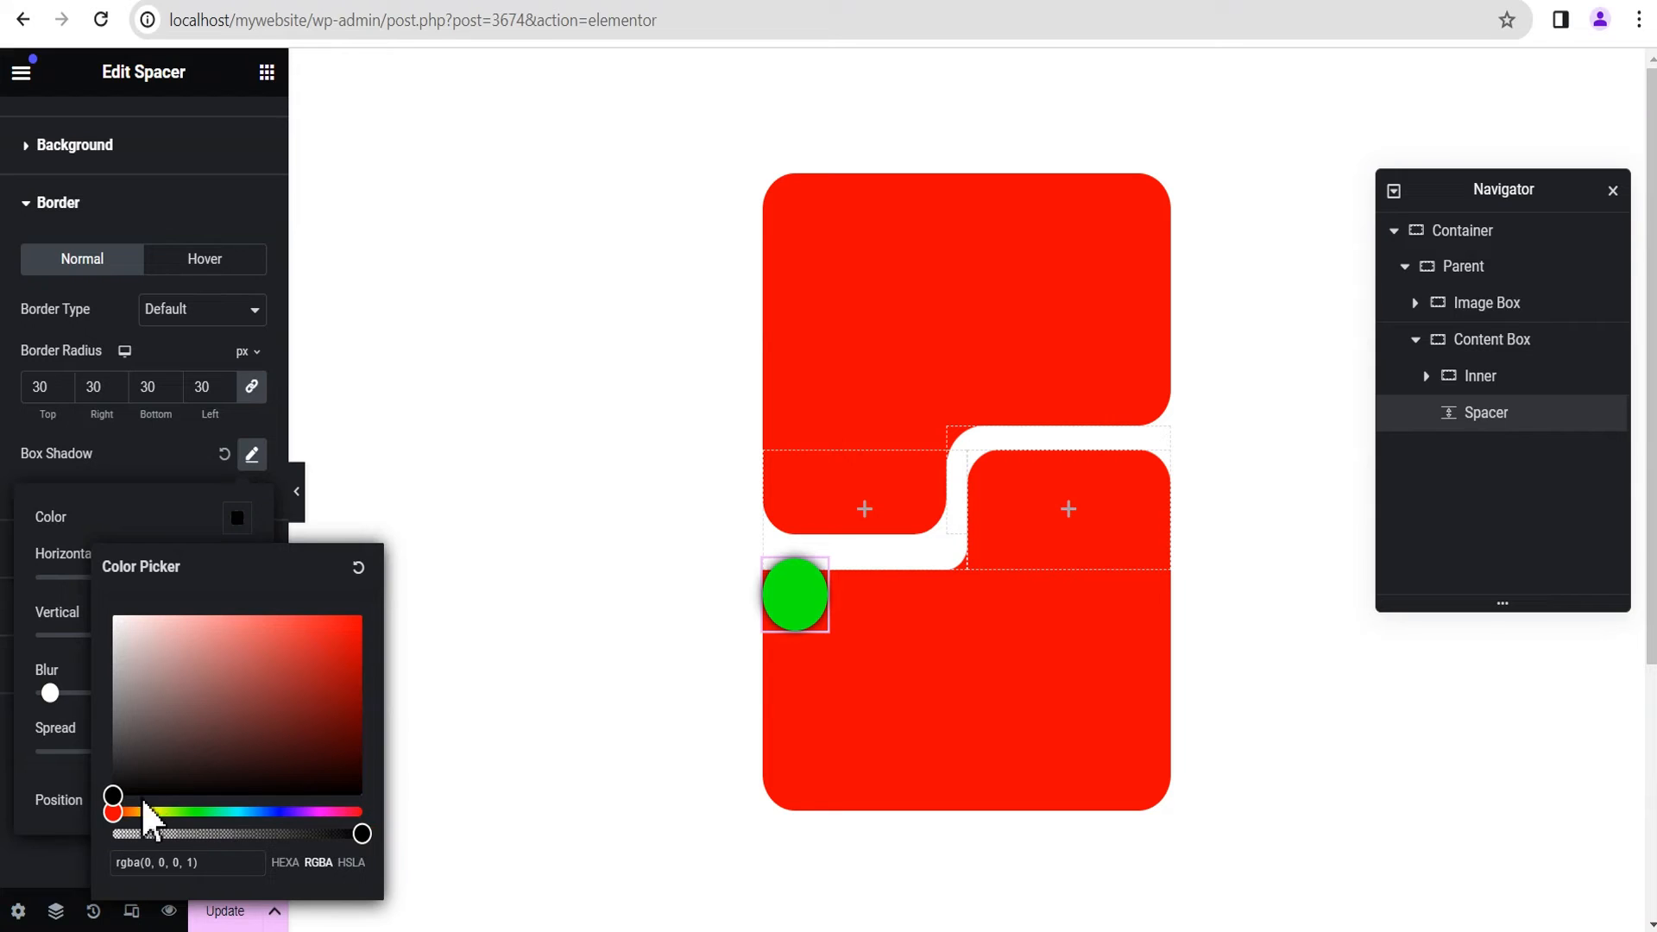
click(113, 782)
drag(109, 746, 111, 610)
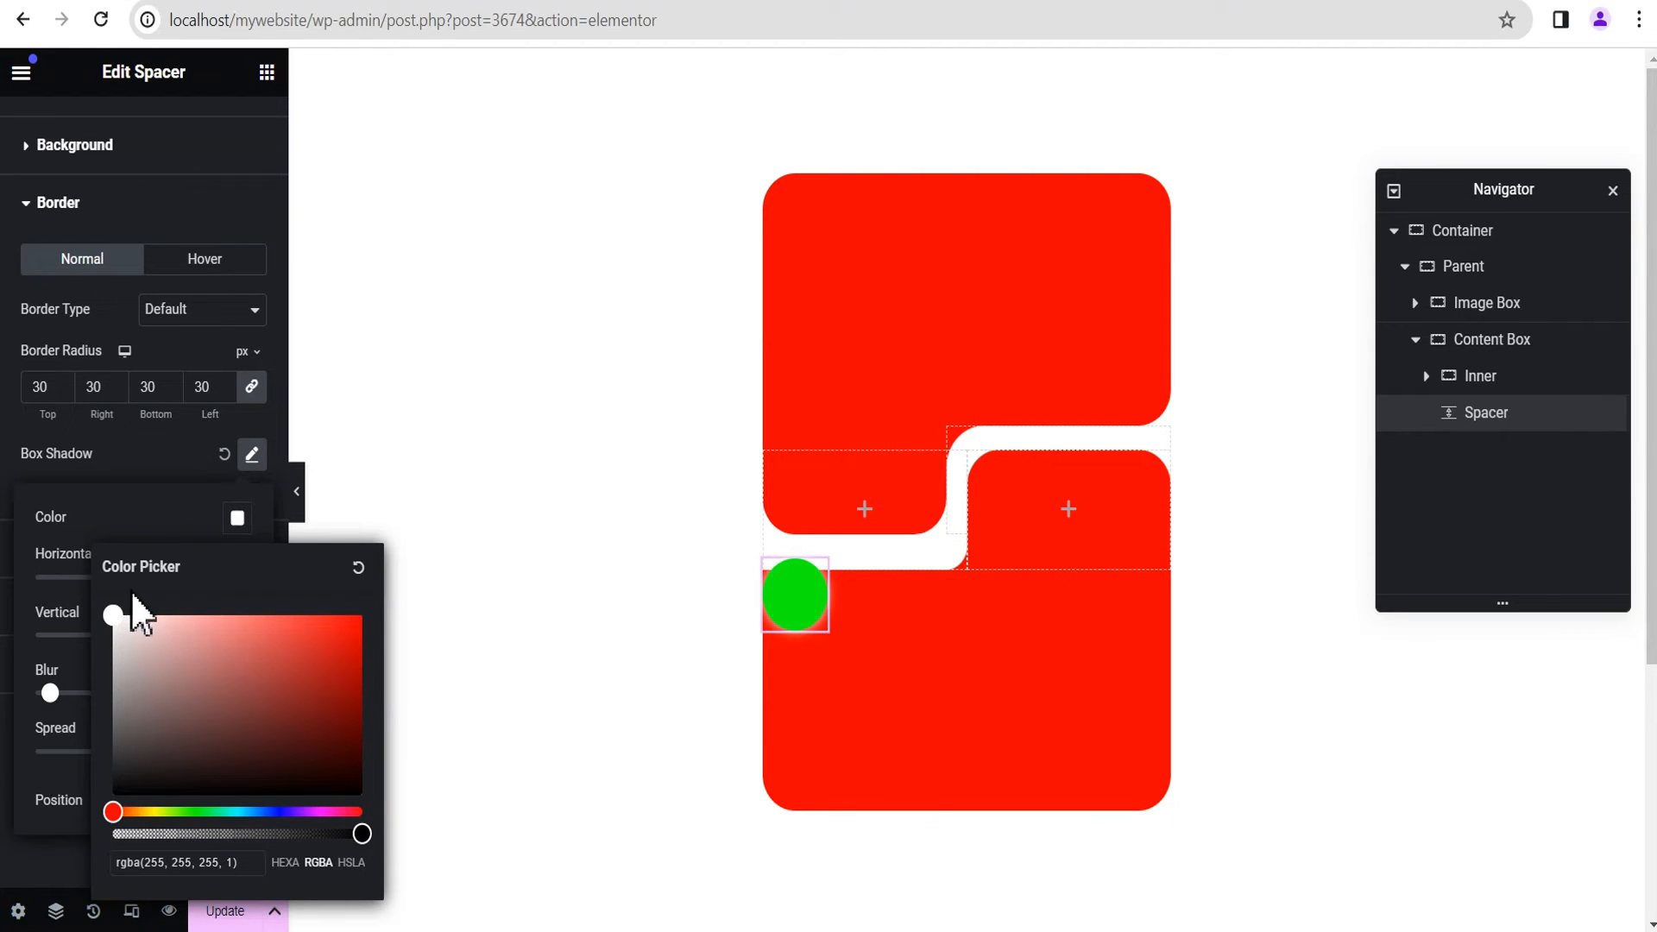
click(152, 518)
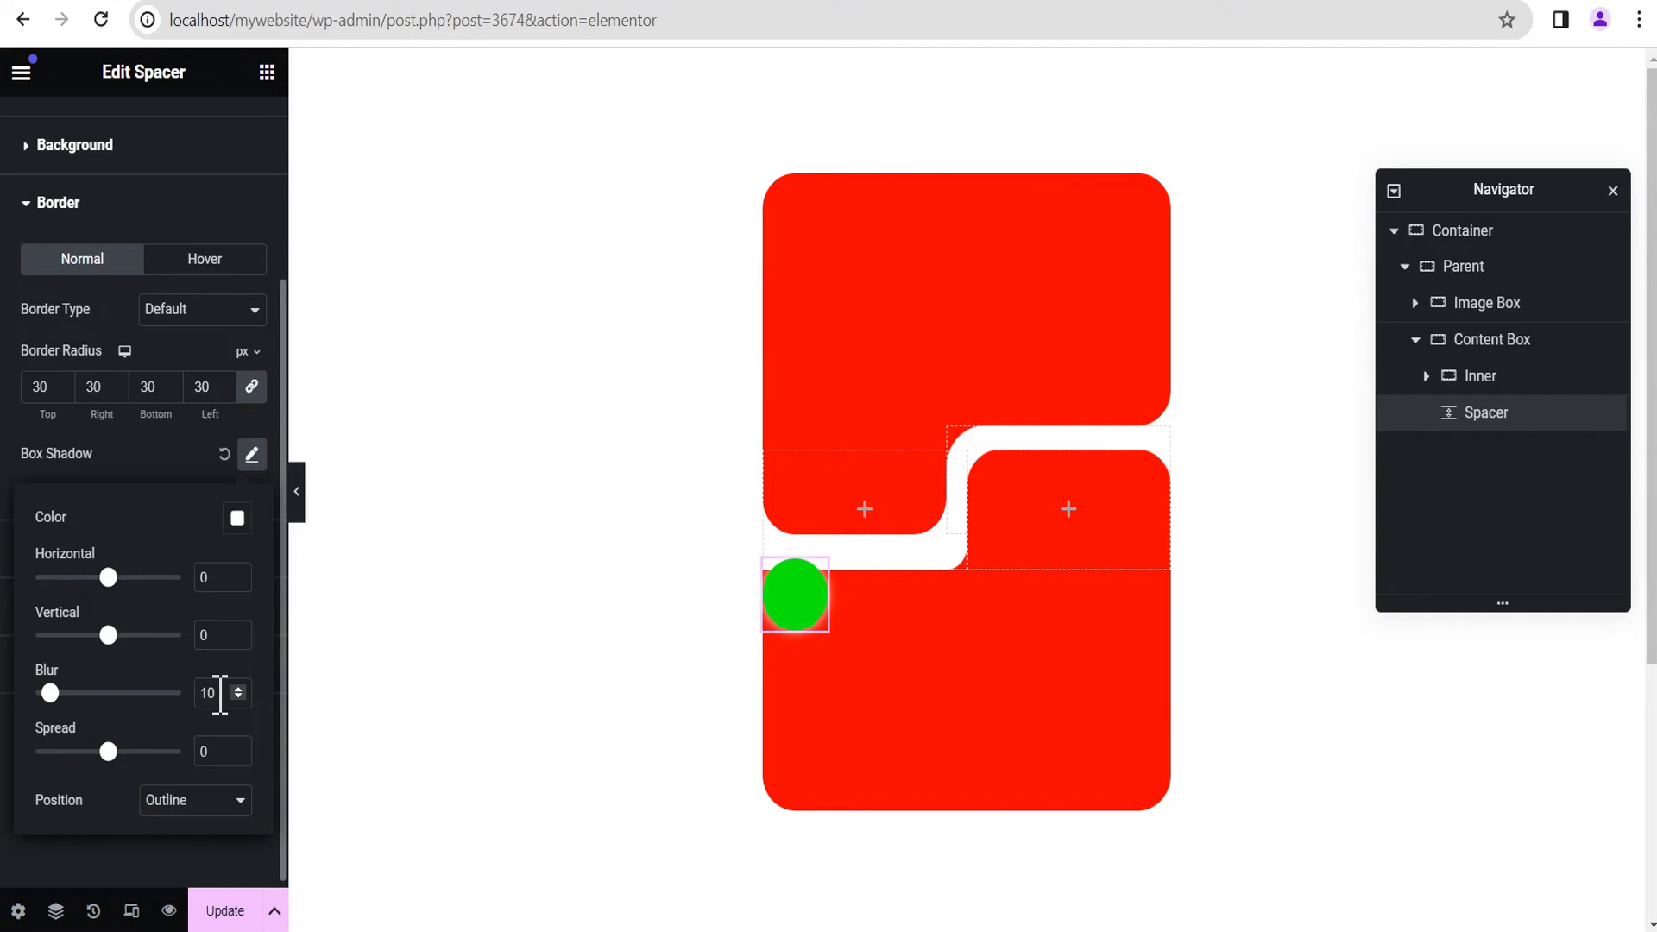
Step: Set the Spacer's box shadow to 0 blur with horizontal and vertical offsets of -30, and preview the layout
double_click(213, 693)
text(0)
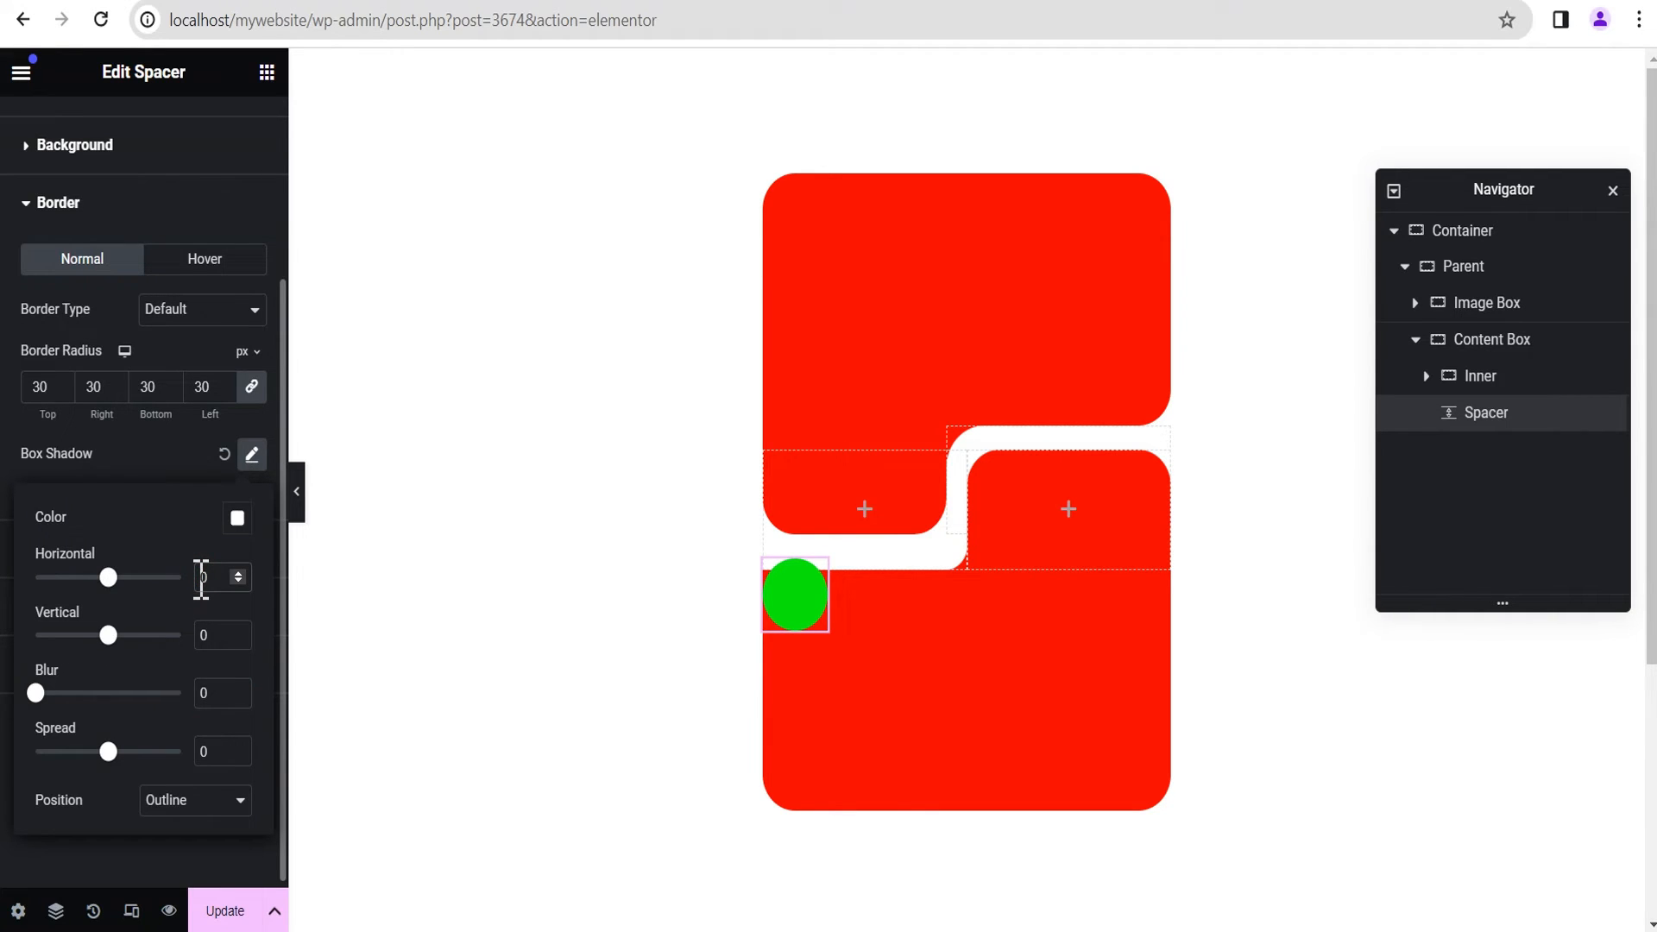
text(-30)
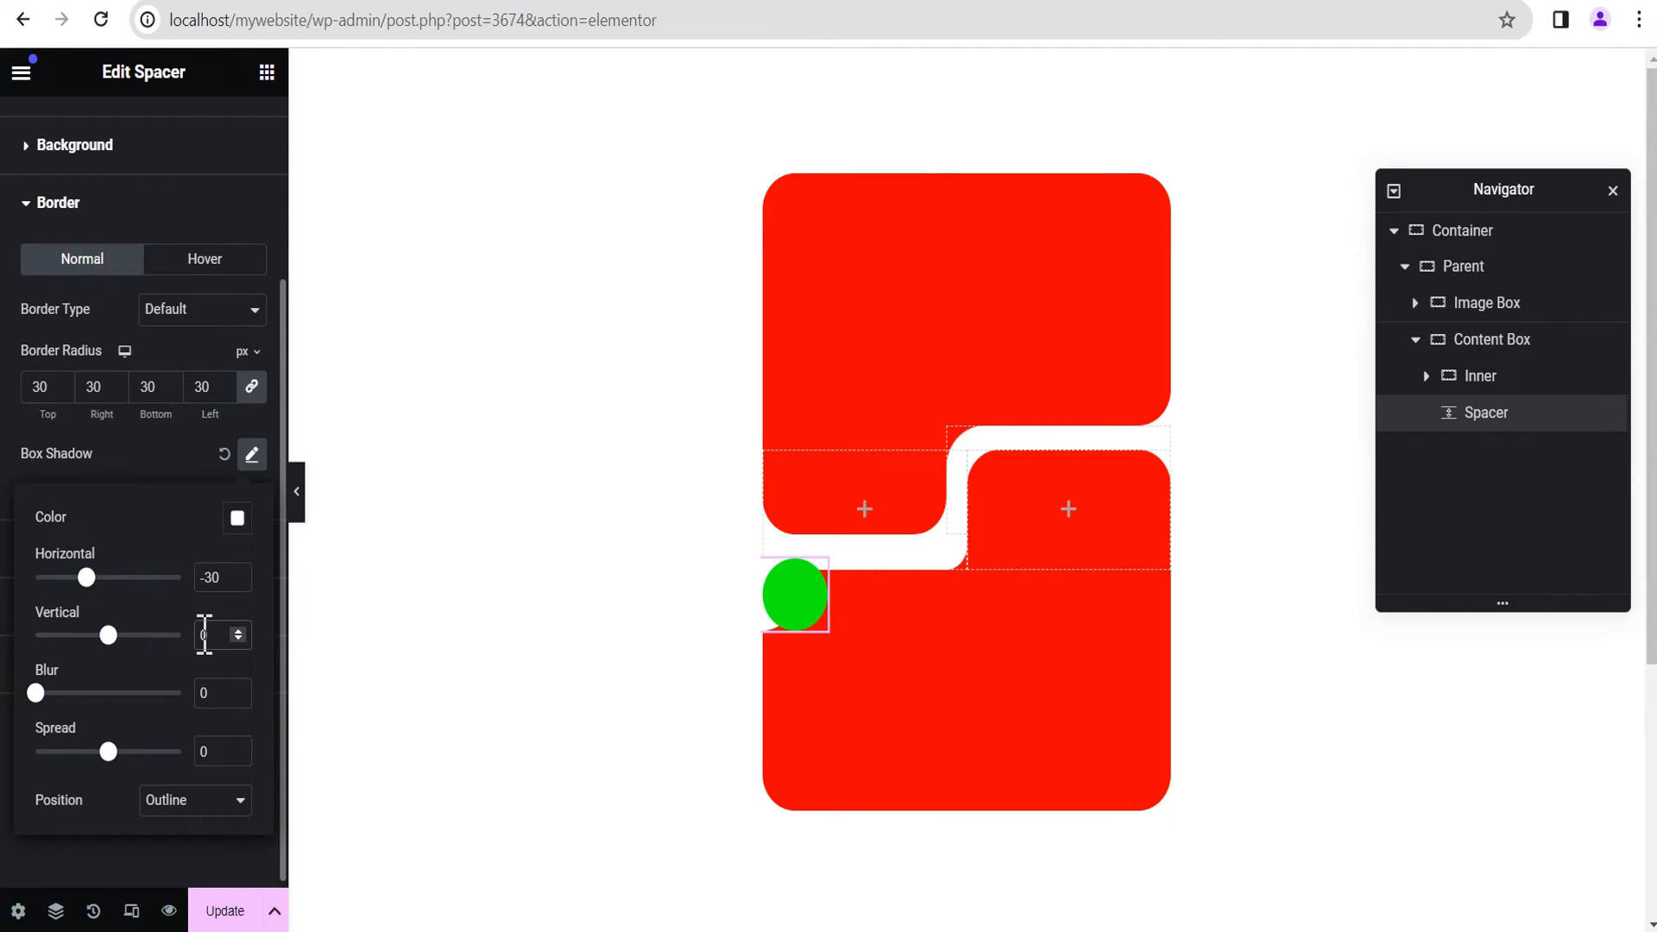
text(-3)
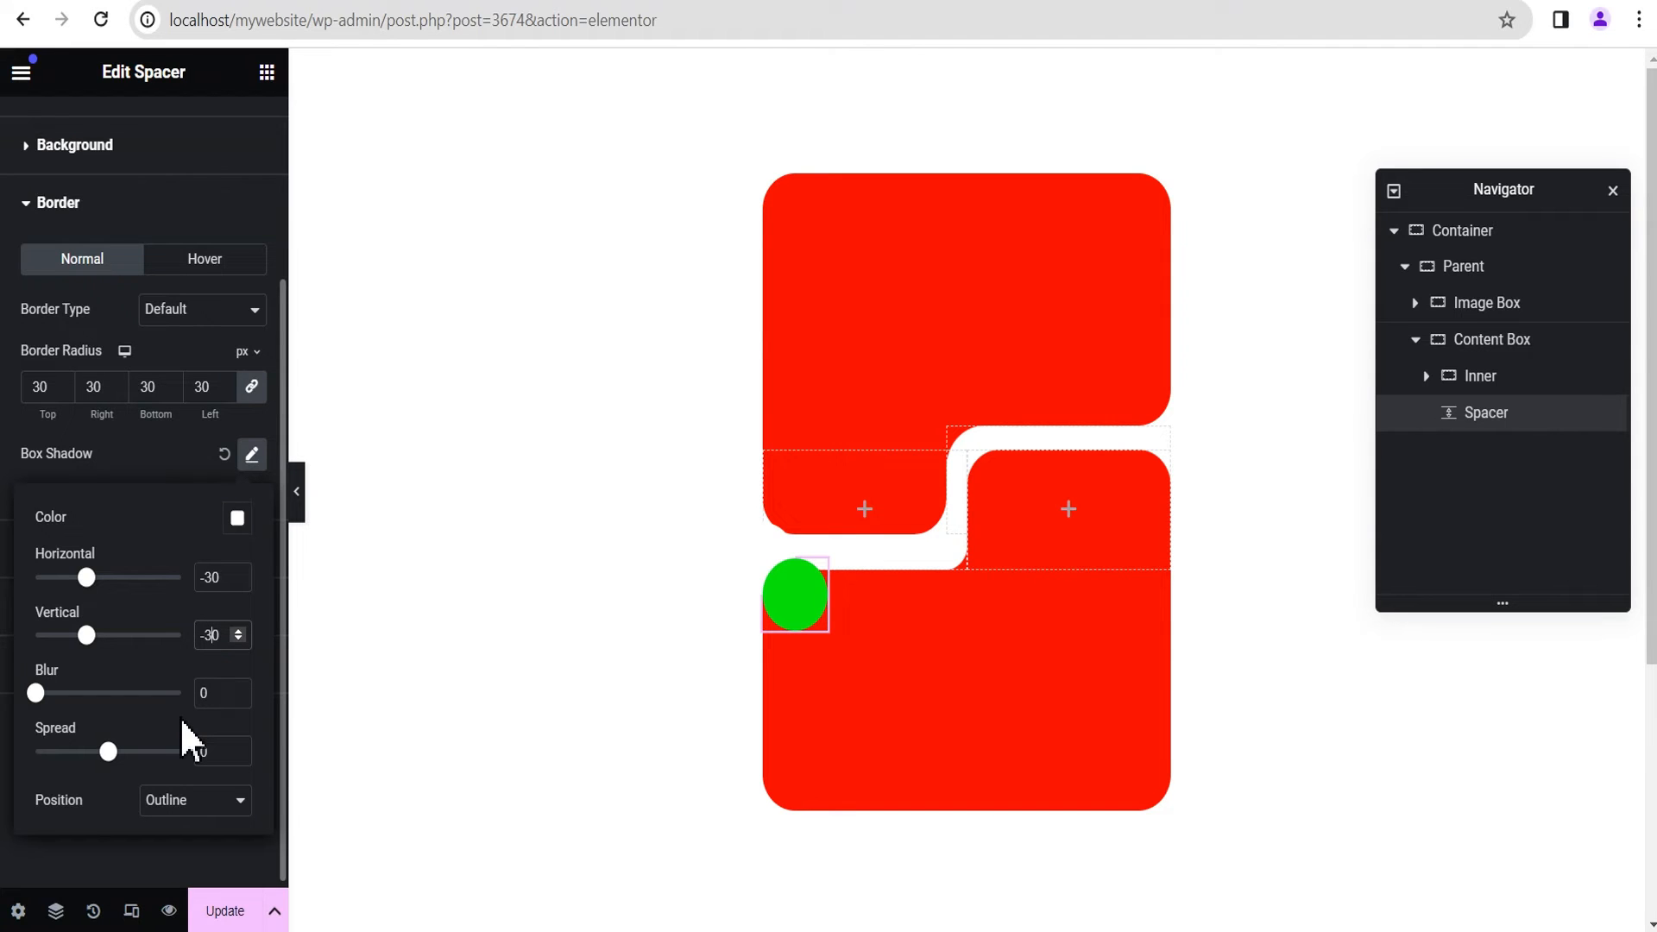
click(300, 505)
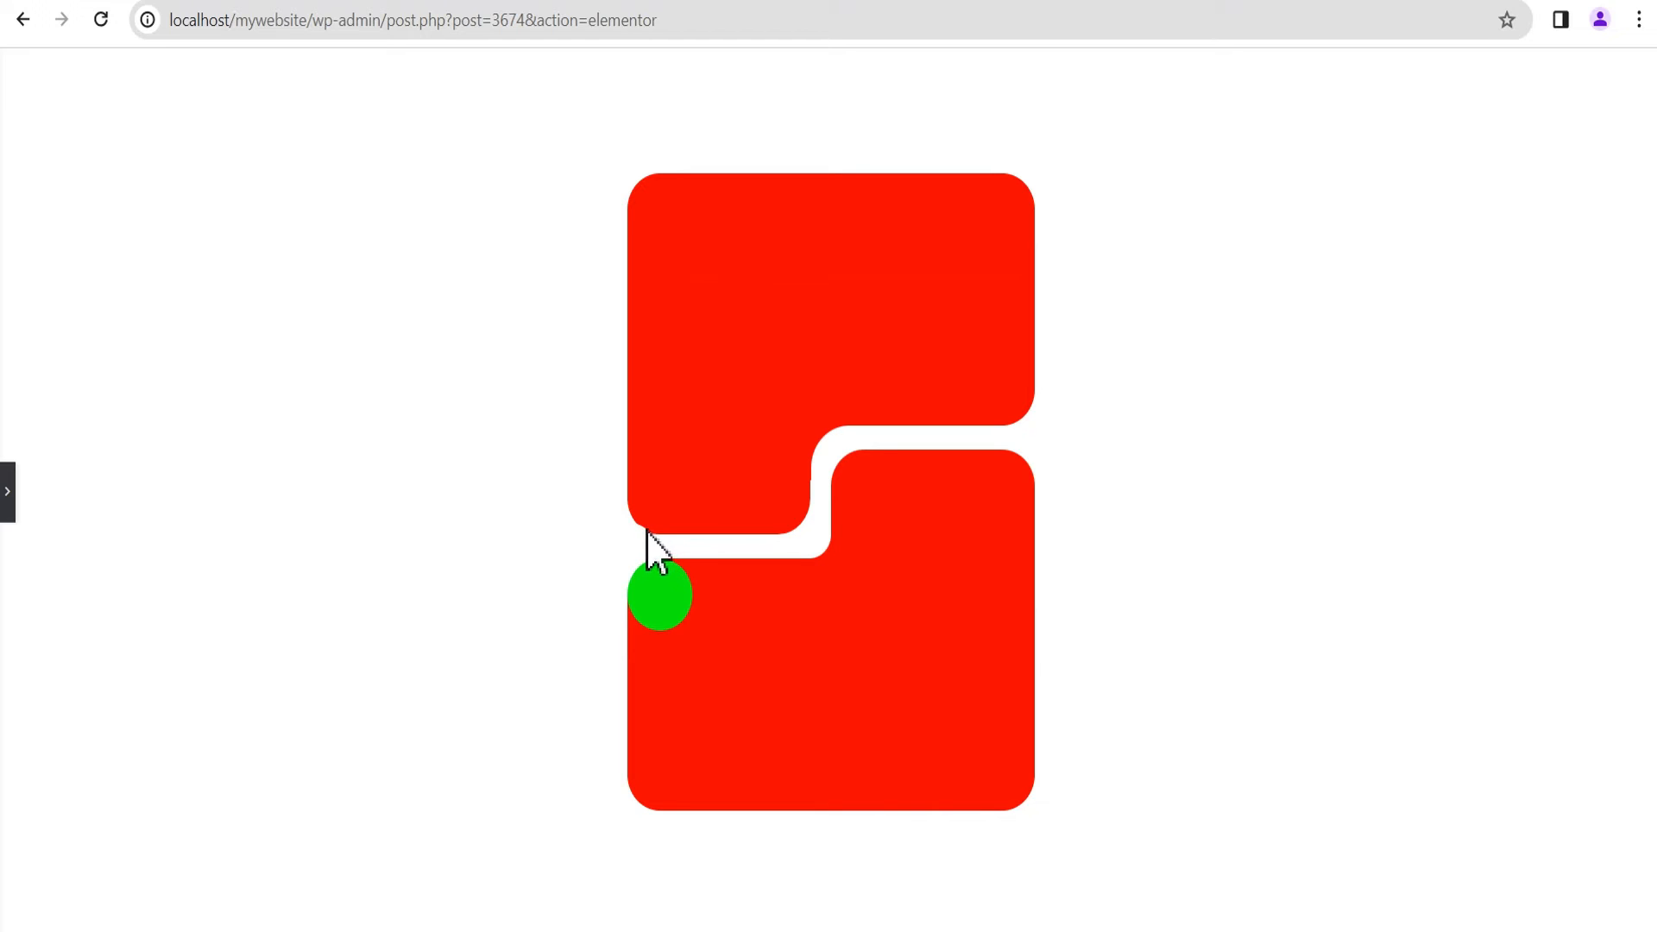
click(6, 504)
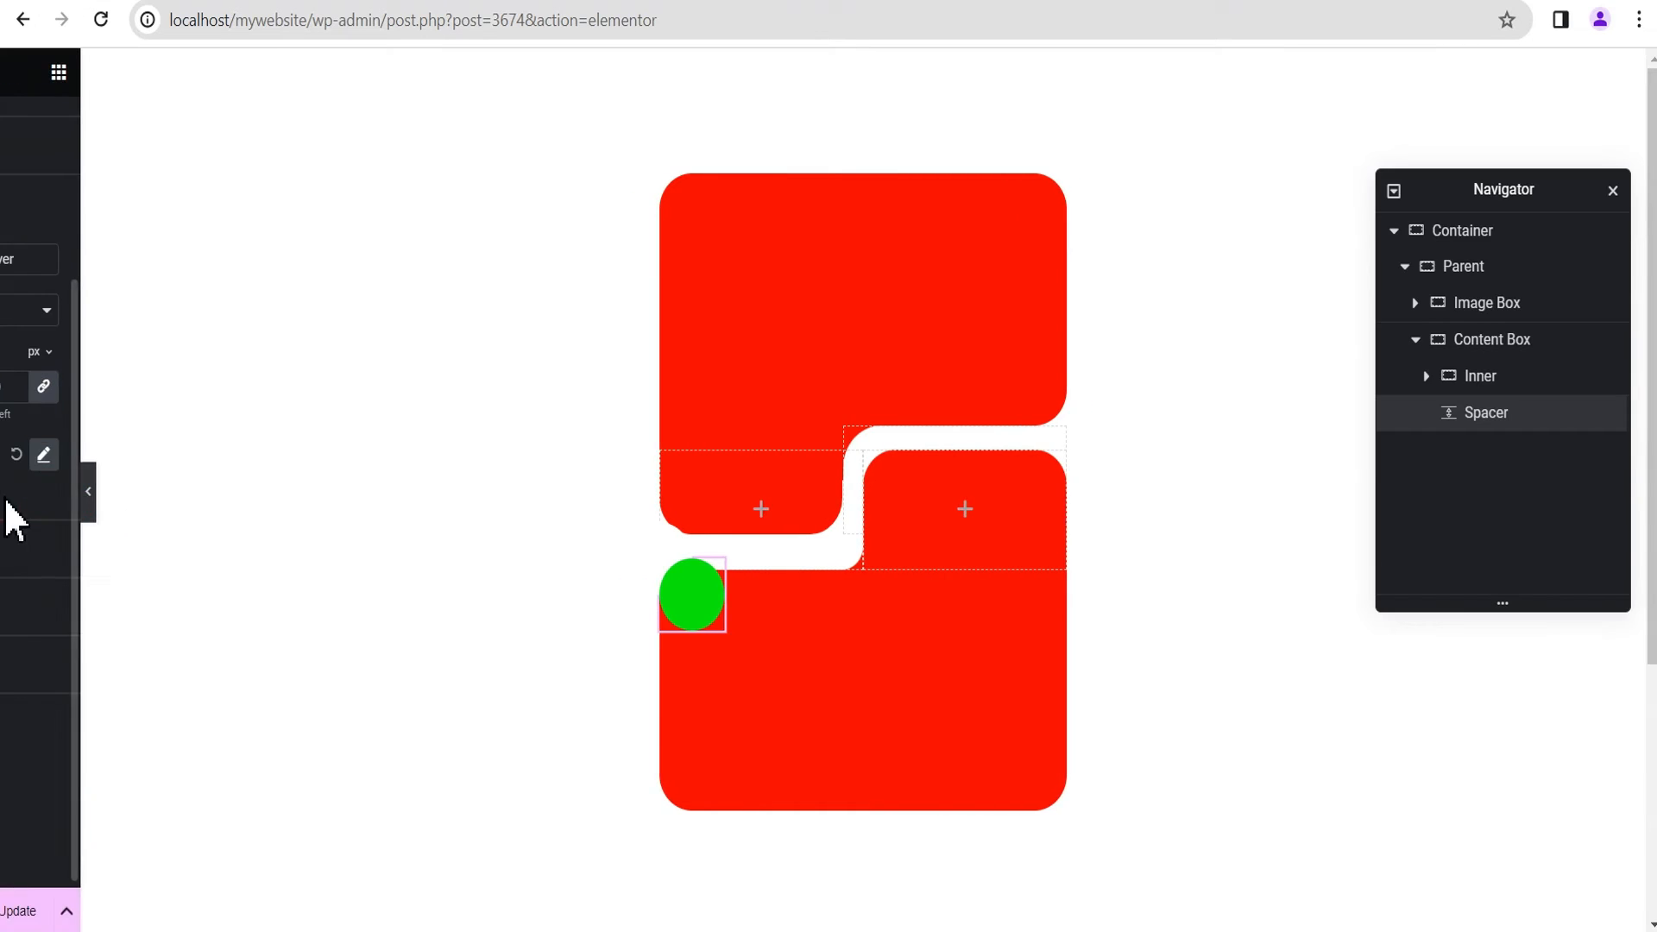
Step: Set the Content Box Spacer's box shadow spread to -6 and preview the layout
click(250, 458)
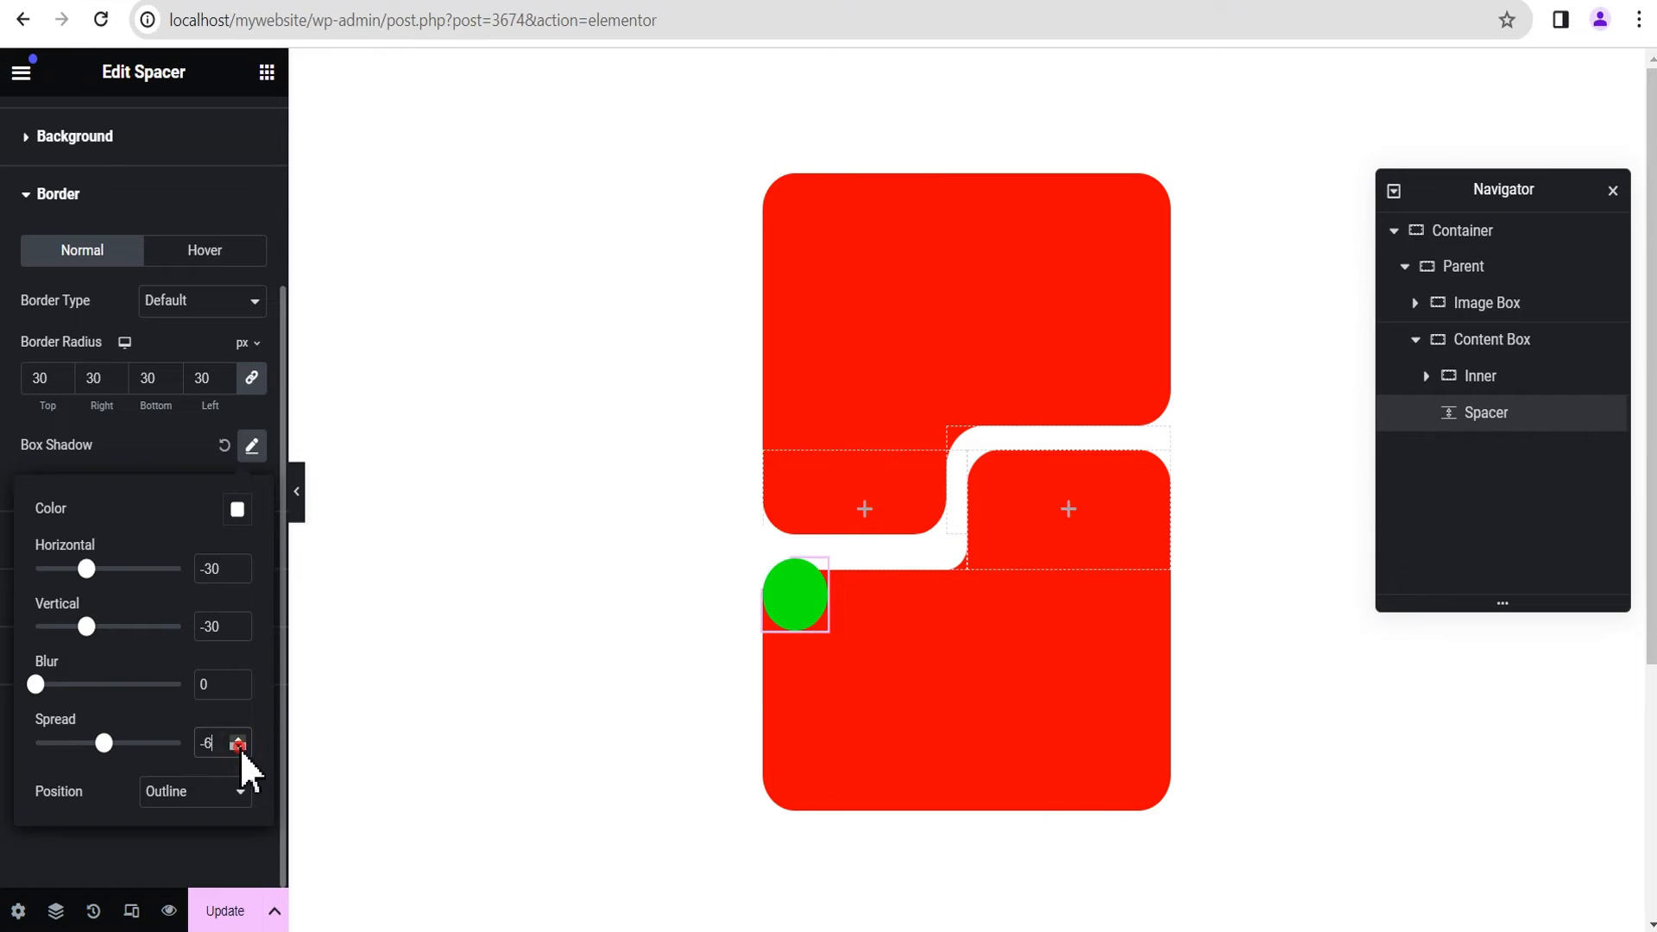
click(296, 494)
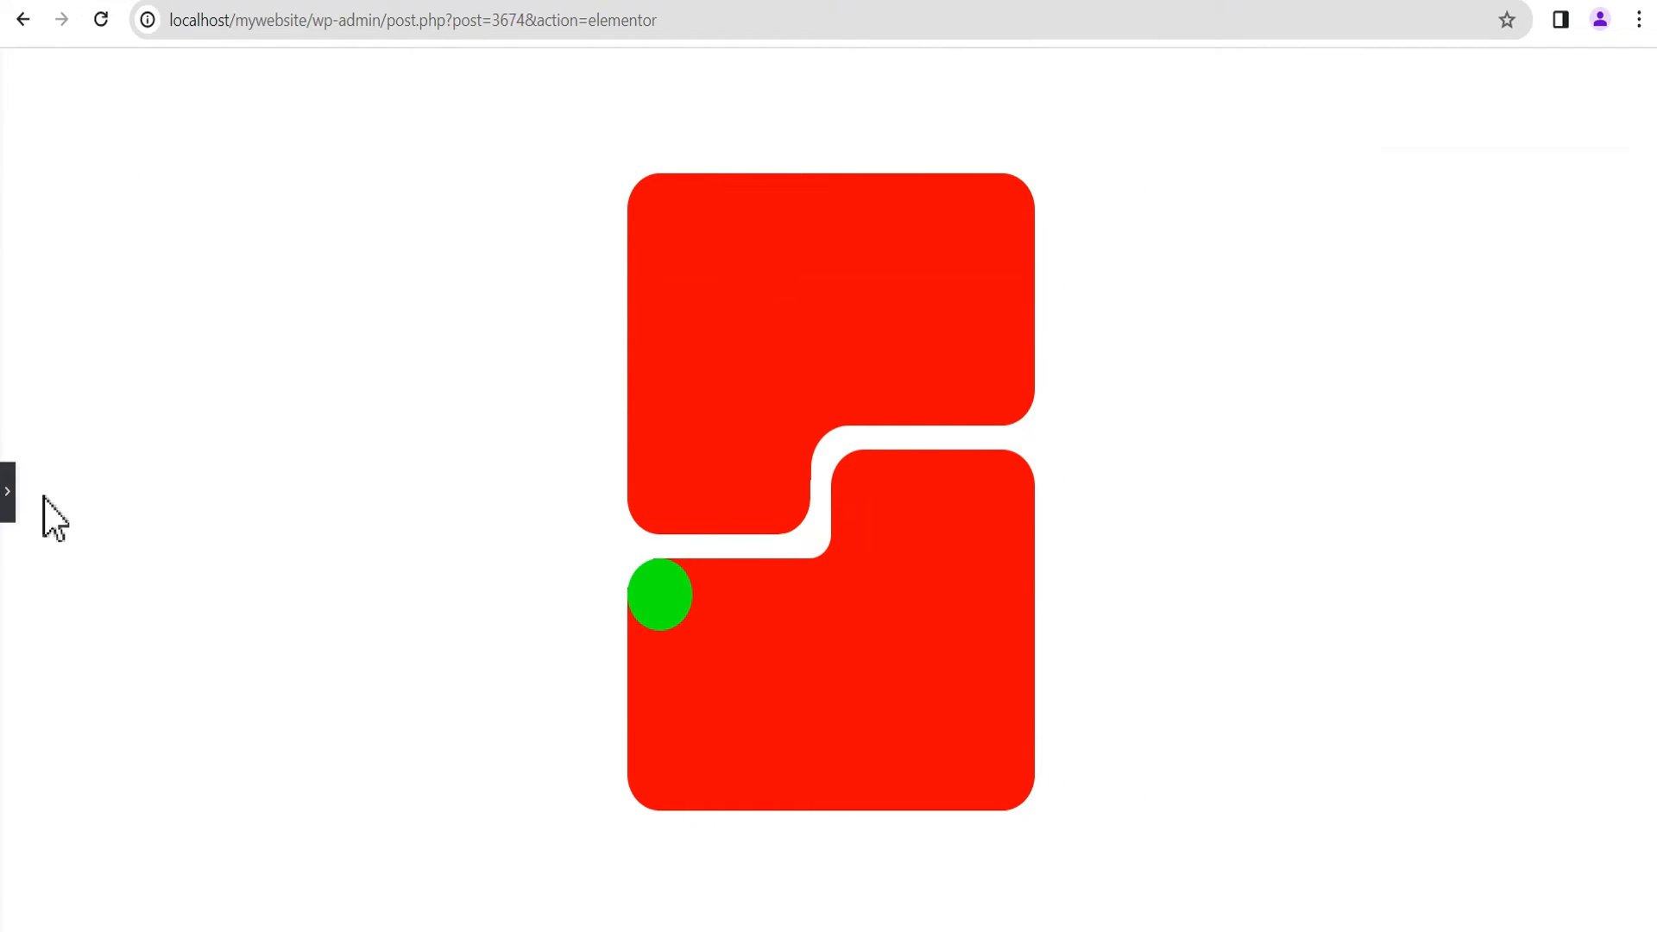
click(6, 498)
Step: Make the Content Box Spacer's green background color fully transparent and preview the layout
scroll(199, 561, up, 3)
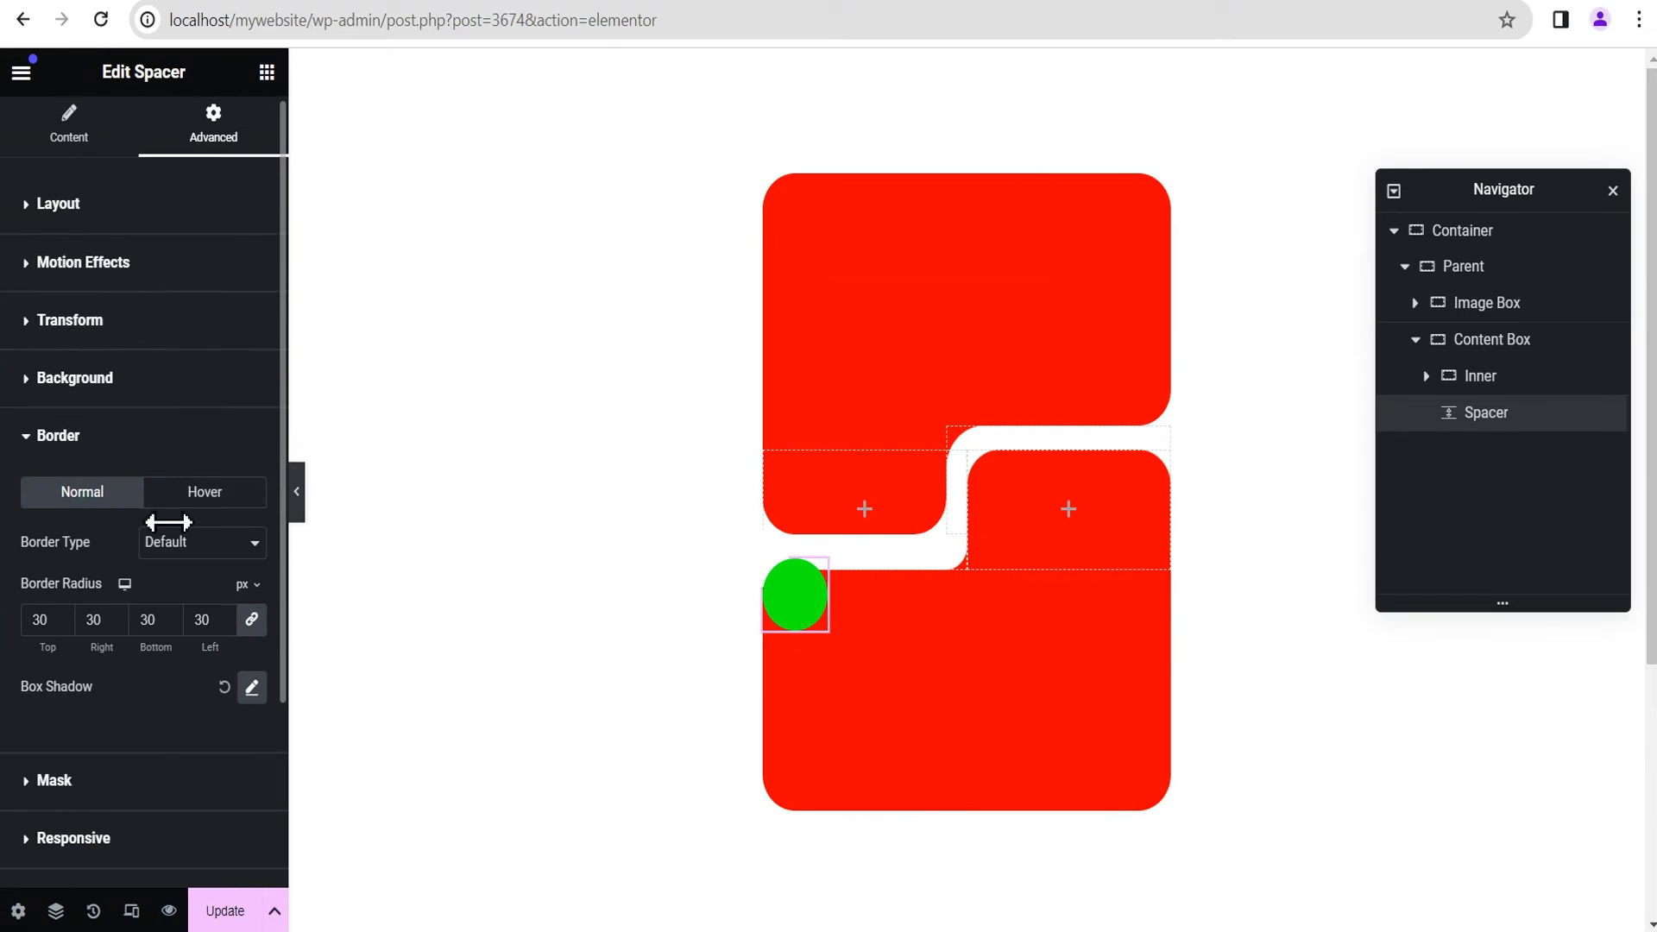
click(87, 389)
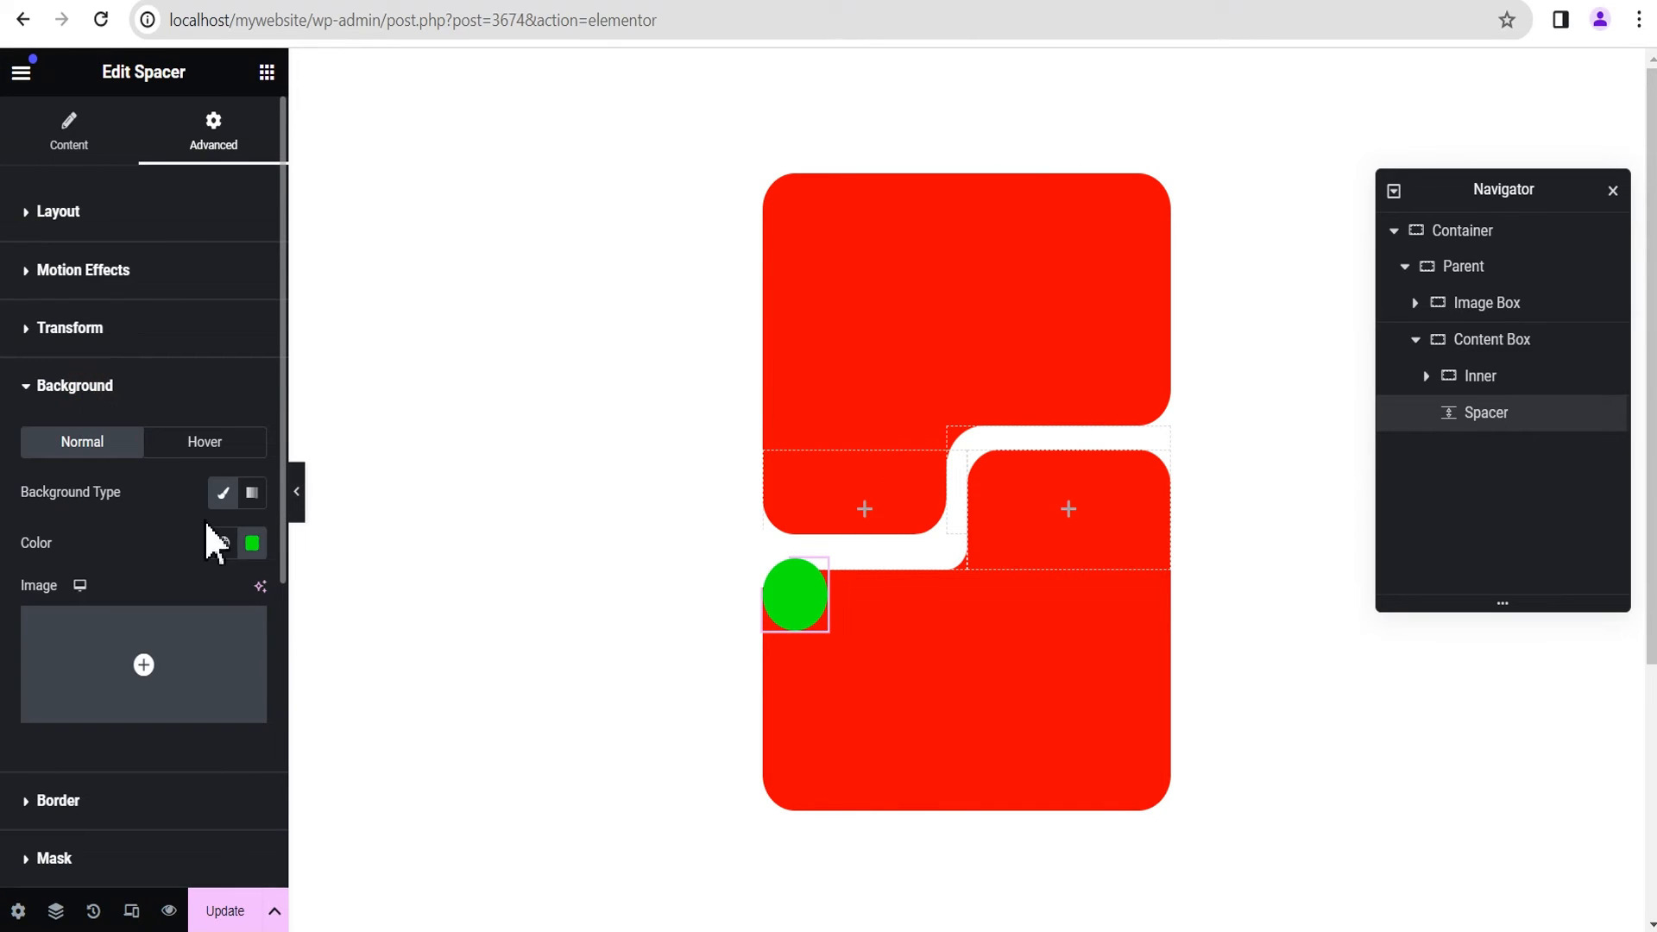
click(252, 543)
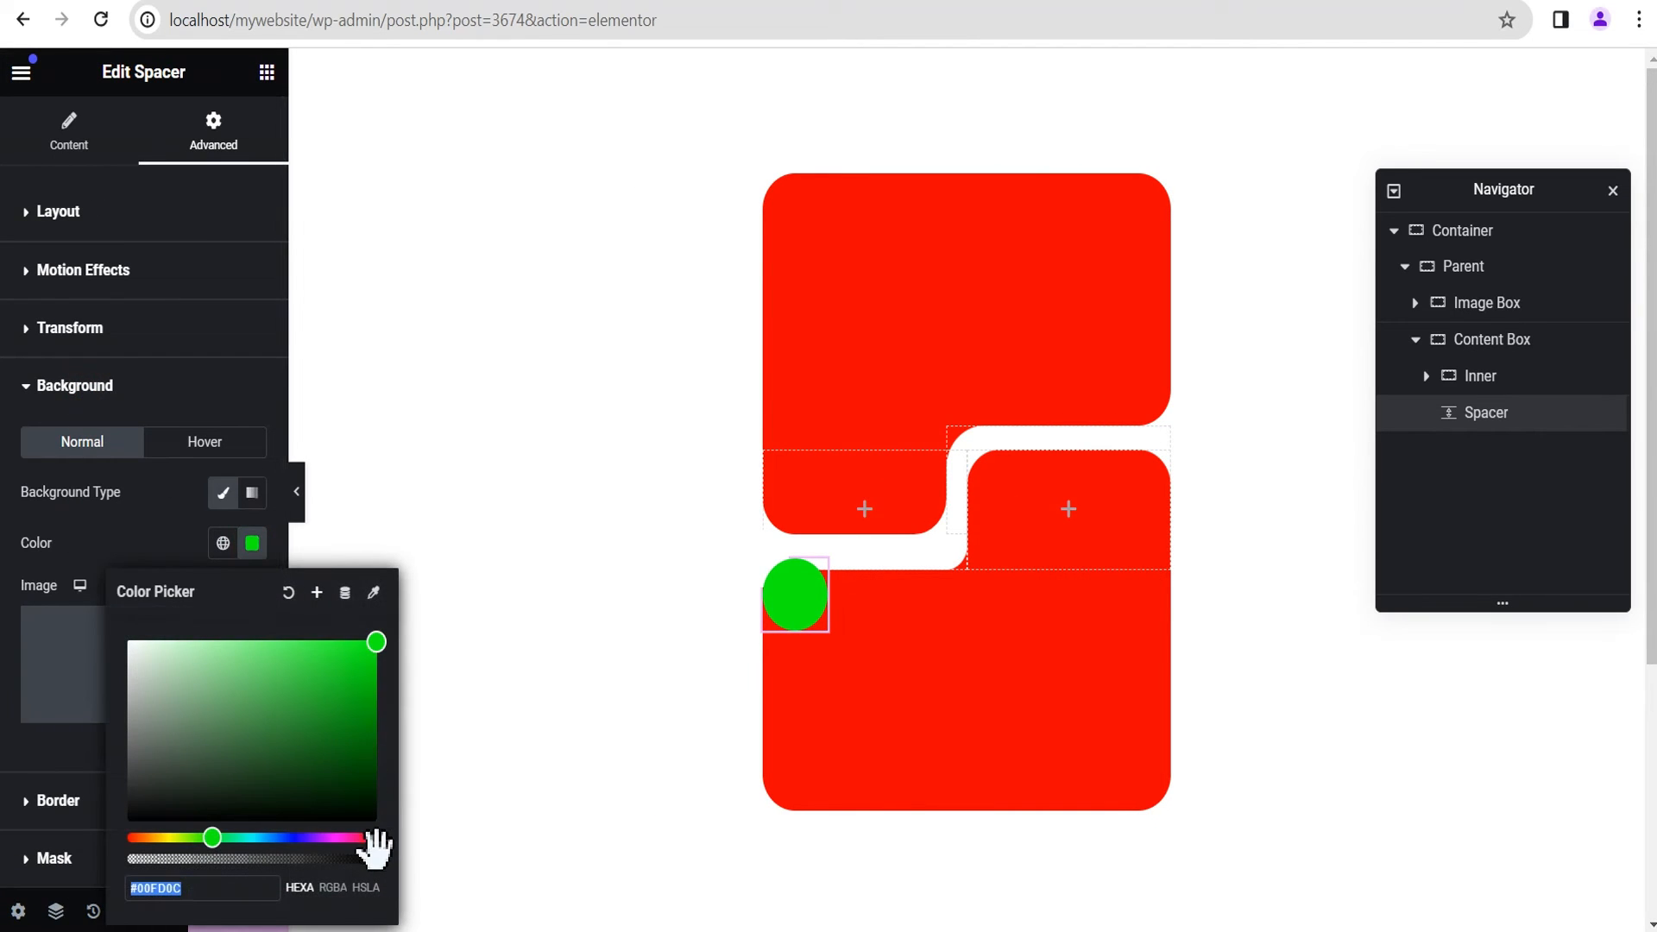
drag(374, 859, 54, 889)
click(121, 528)
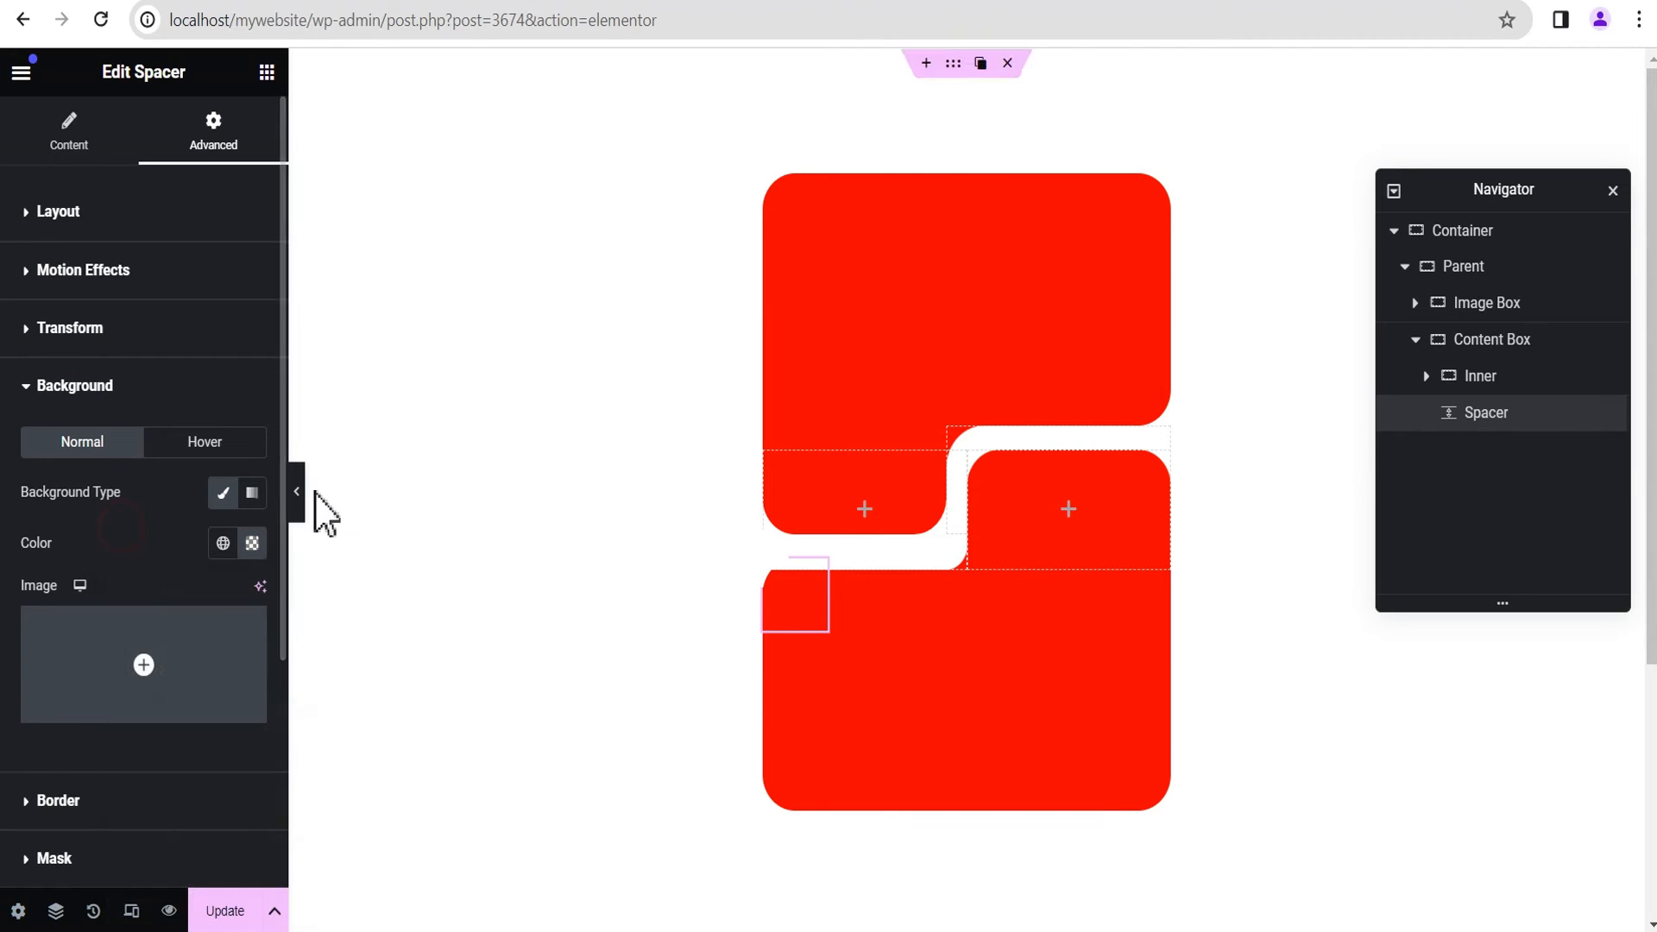
click(296, 492)
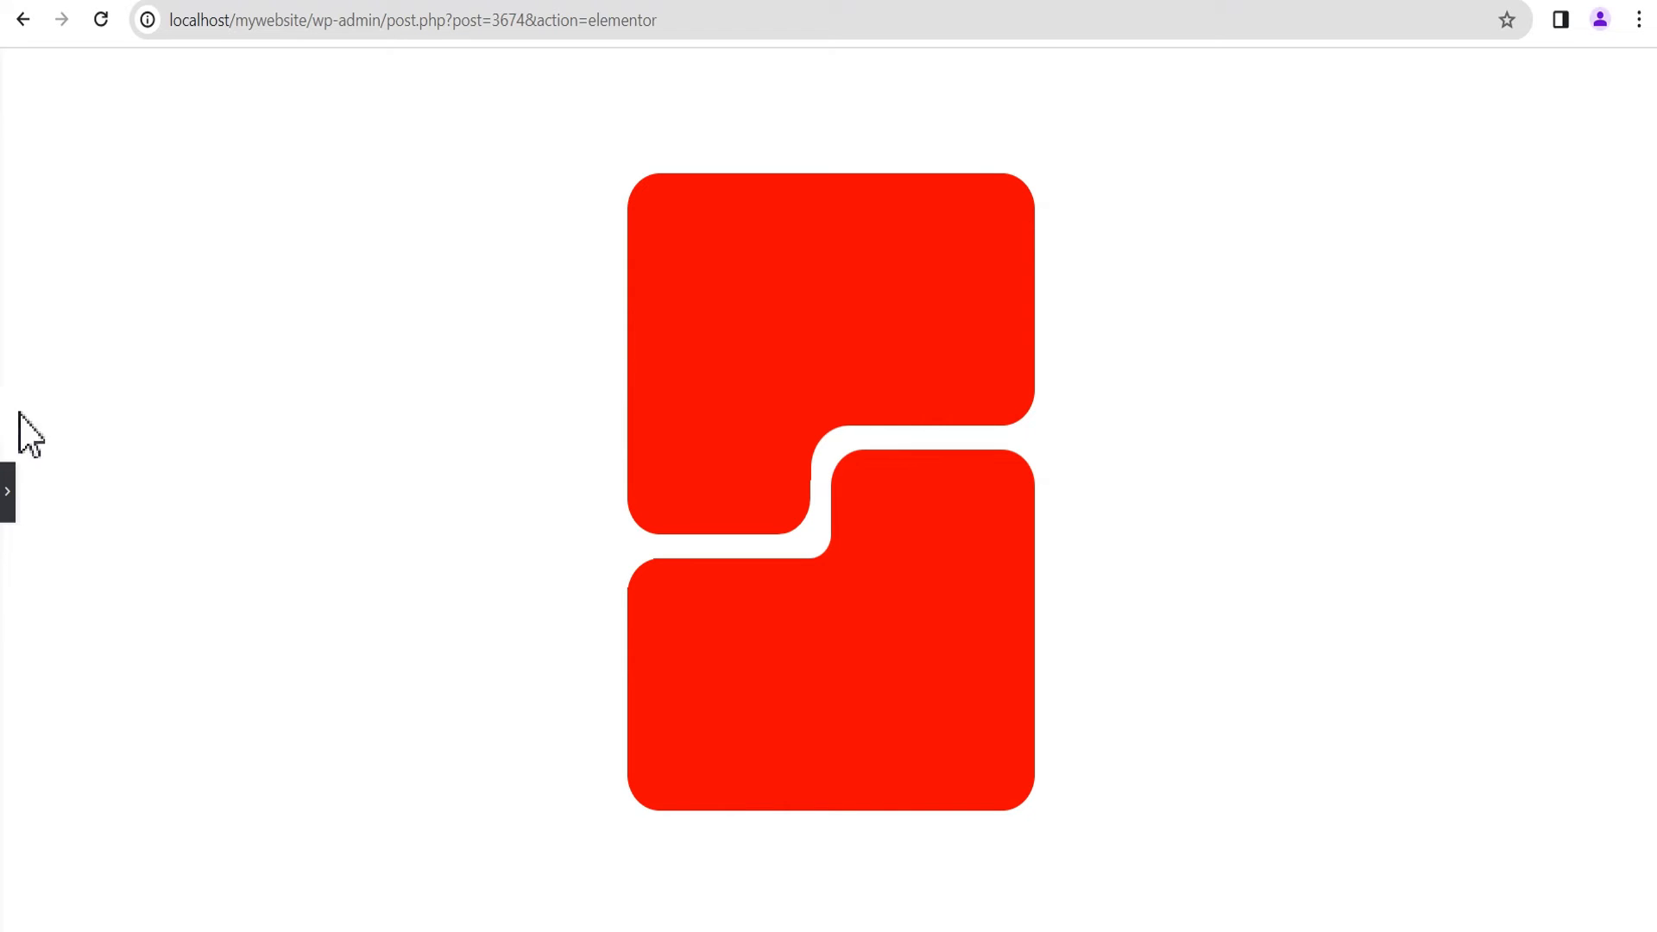
click(11, 504)
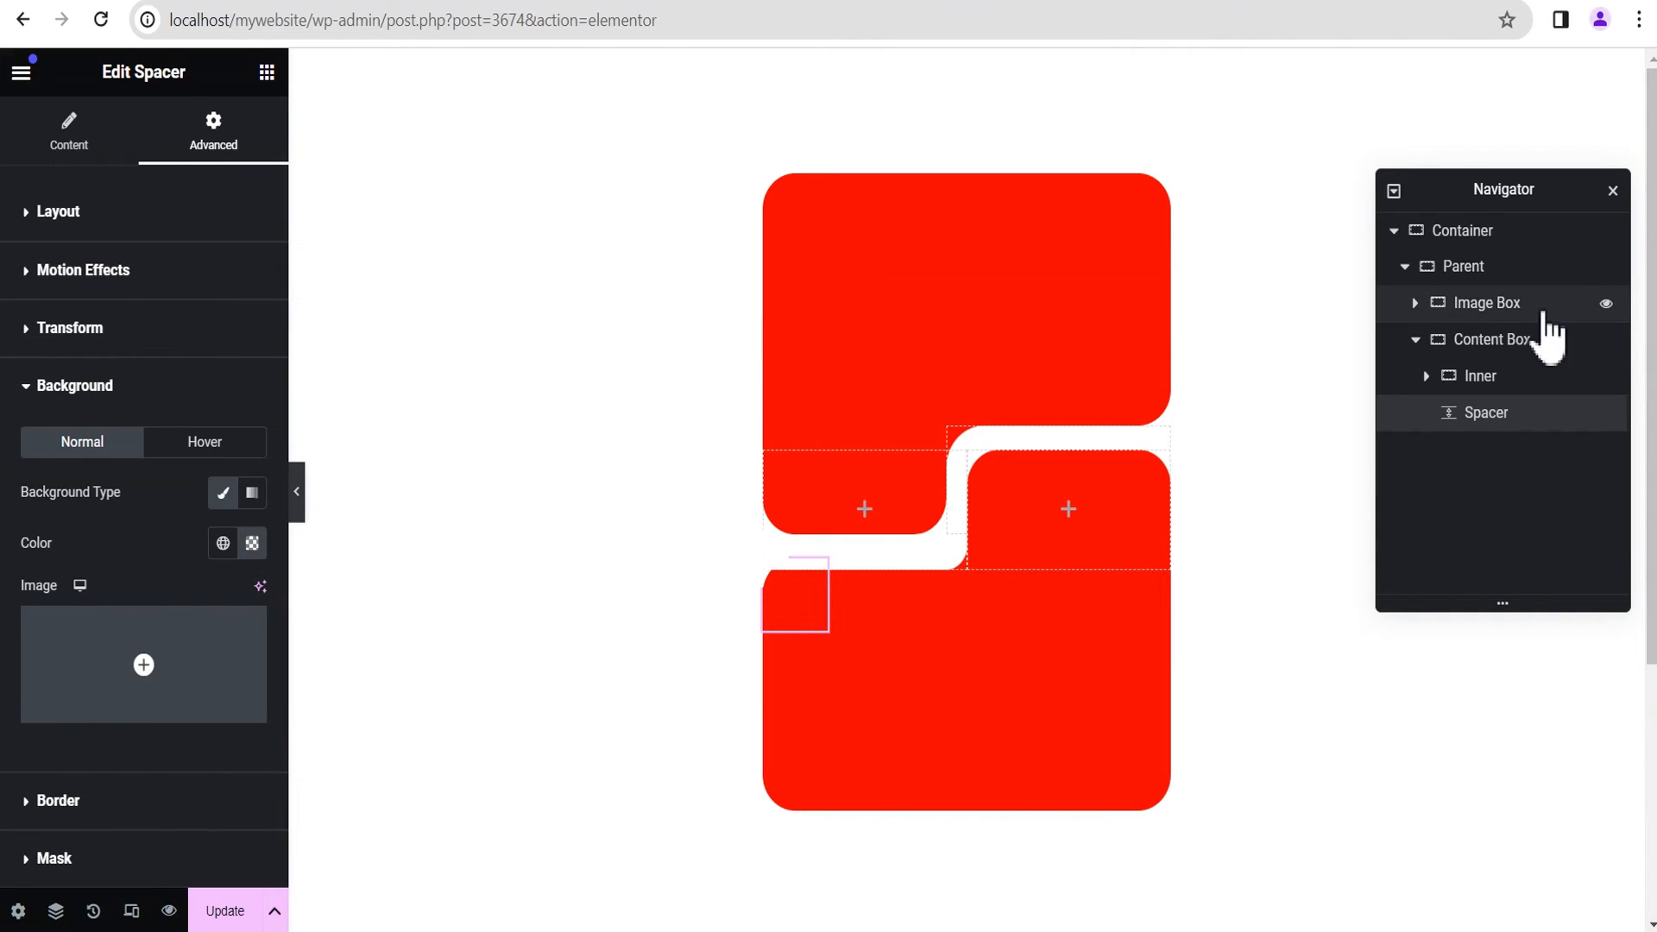
click(1393, 307)
click(778, 191)
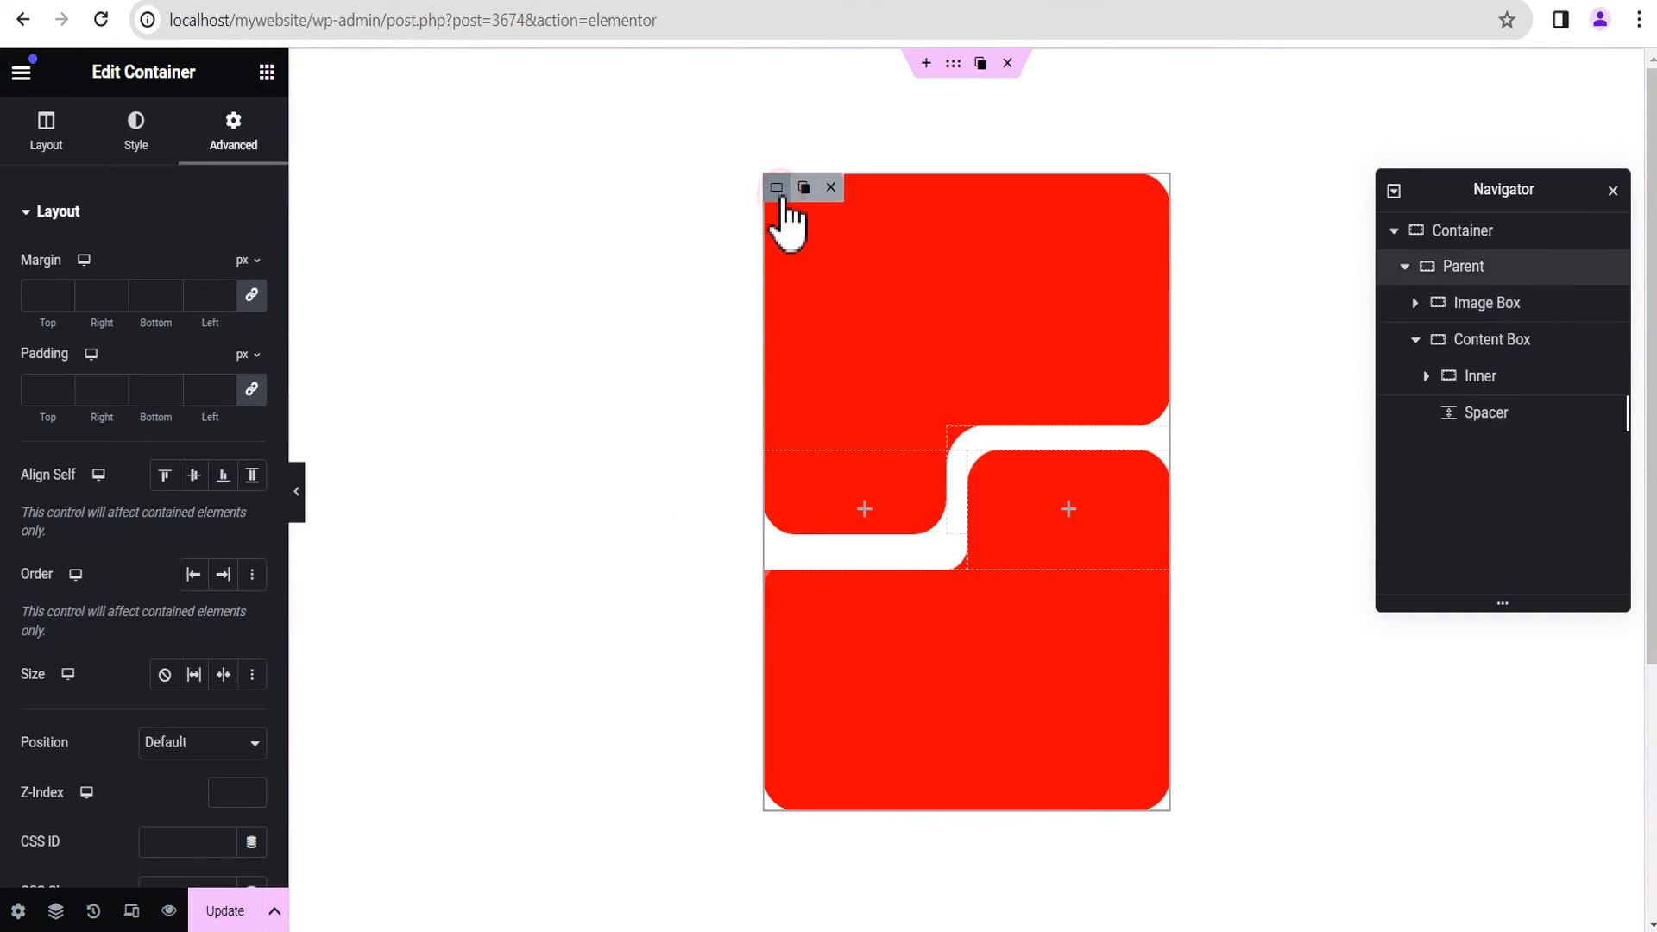
click(134, 138)
click(164, 320)
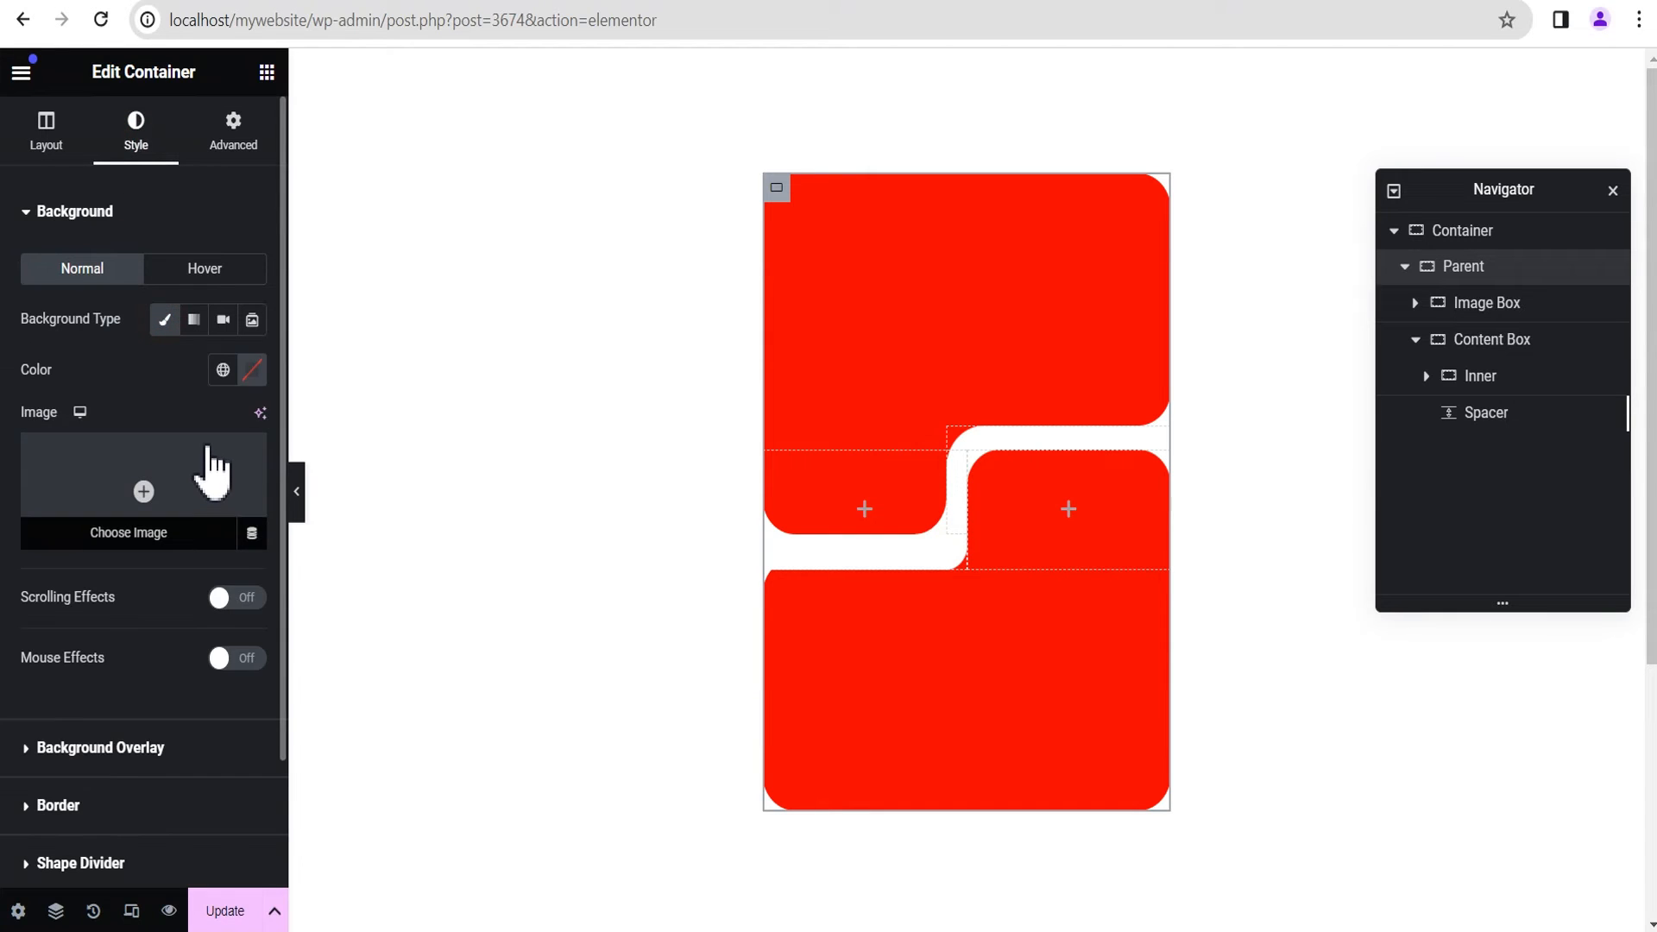
Step: Set the fire-breather photo bg-4.jpg from the media library as the Image Box container's background image
click(1493, 314)
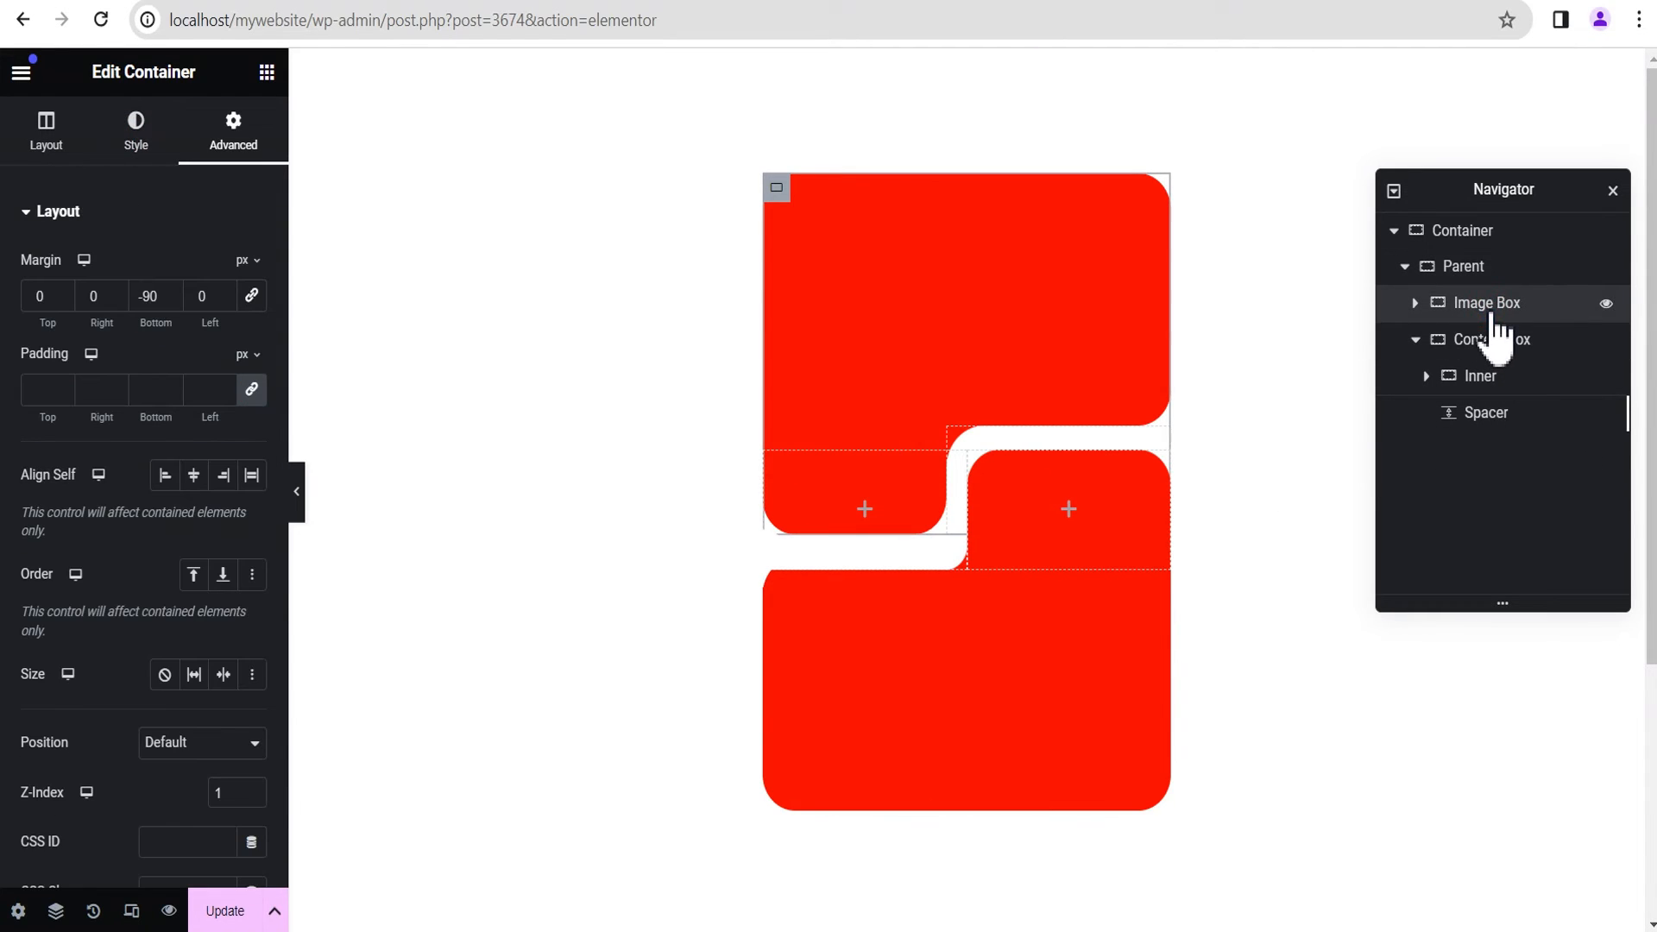
click(133, 145)
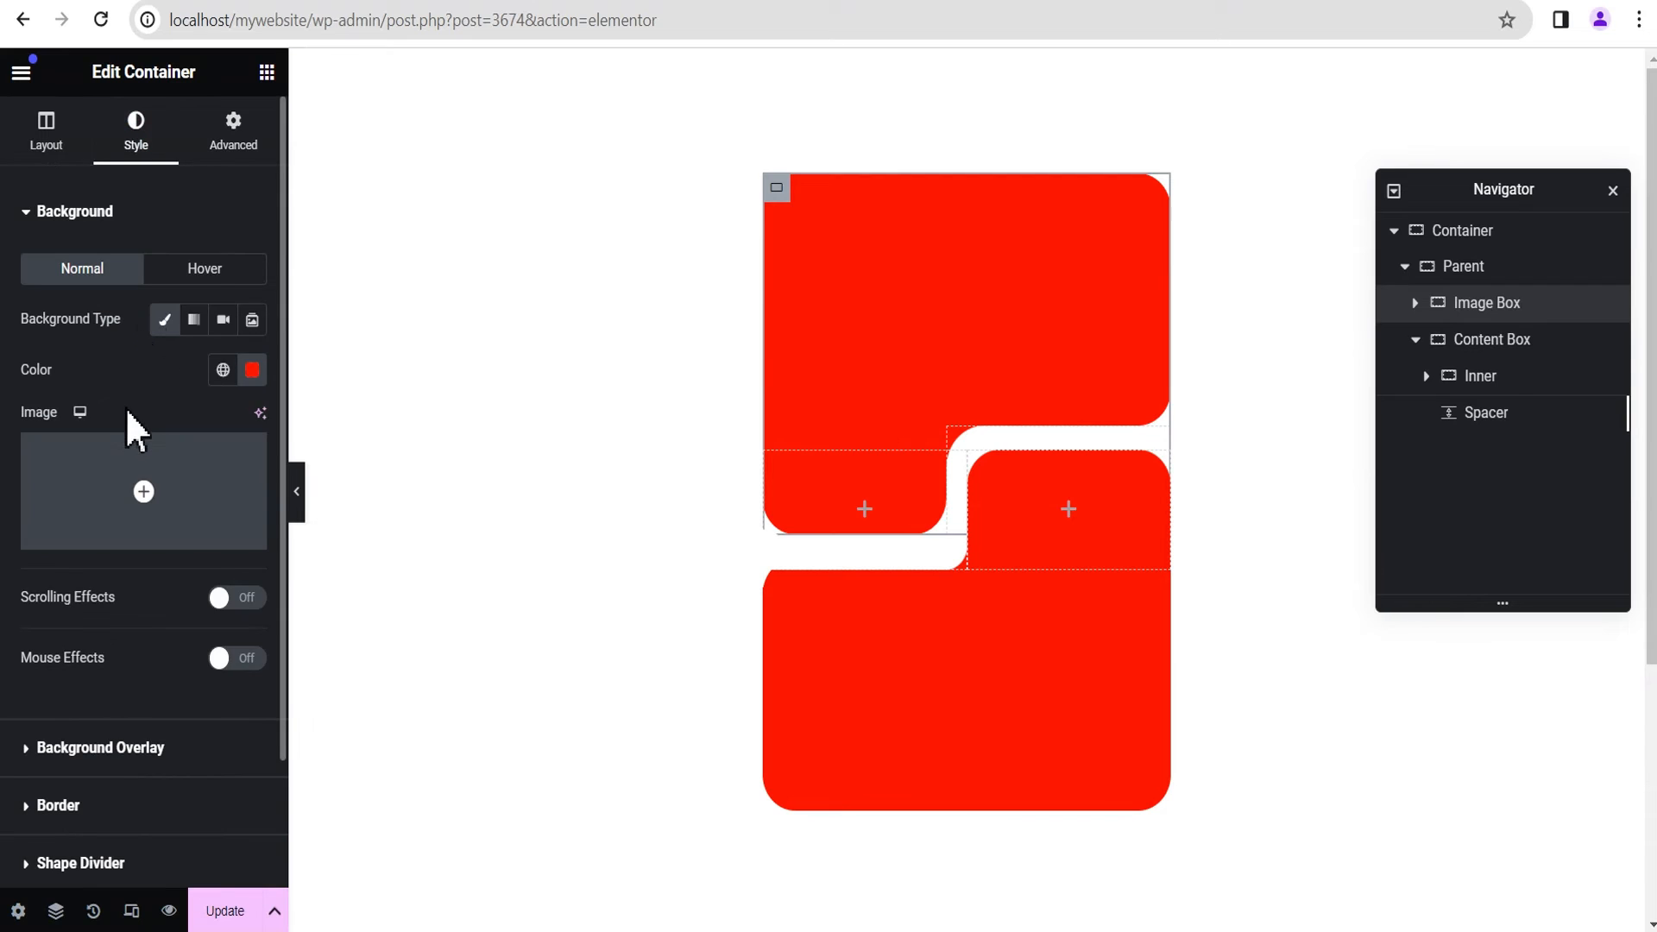
mouse_move(153, 483)
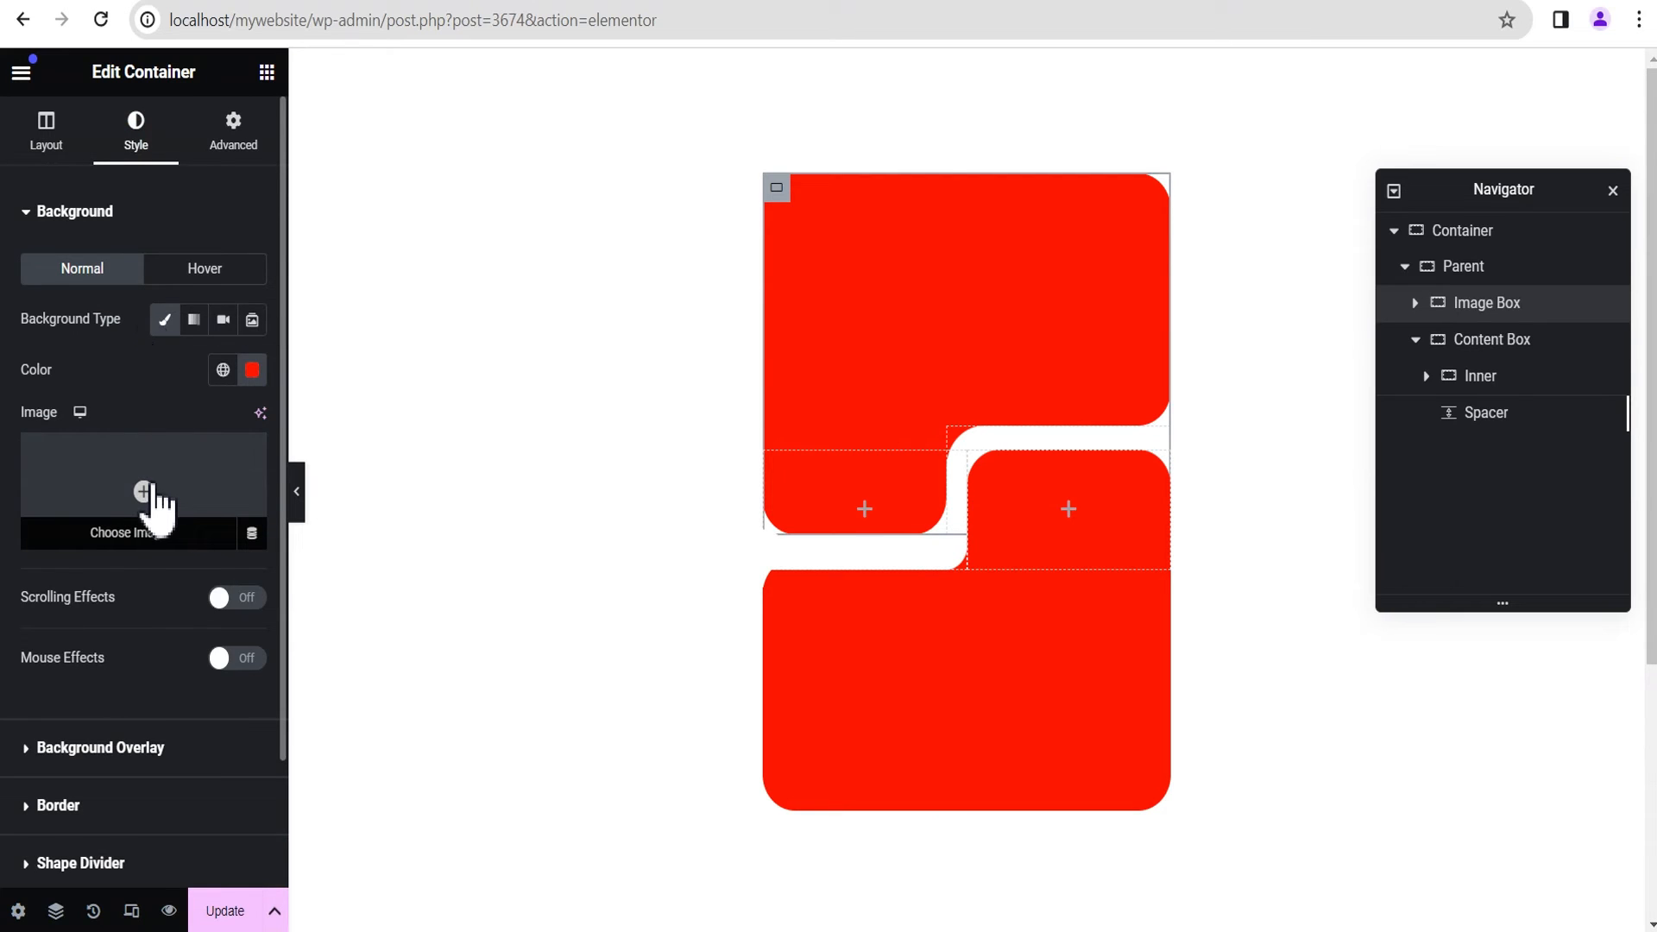
click(213, 478)
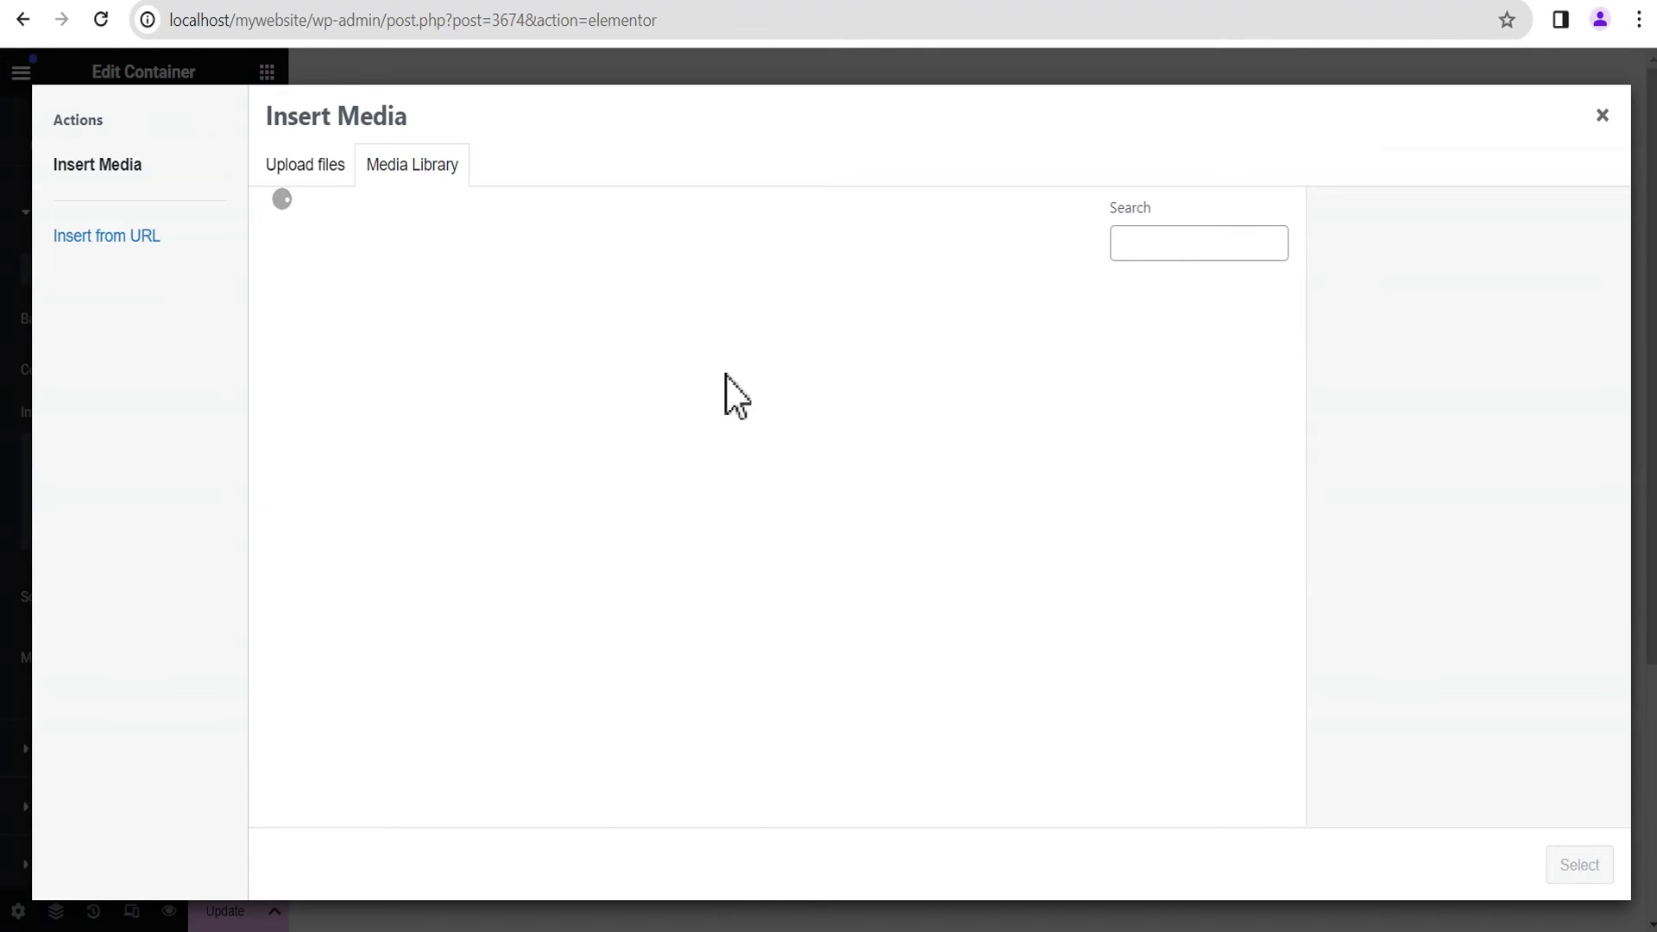
scroll(863, 431, down, 5)
scroll(872, 458, down, 12)
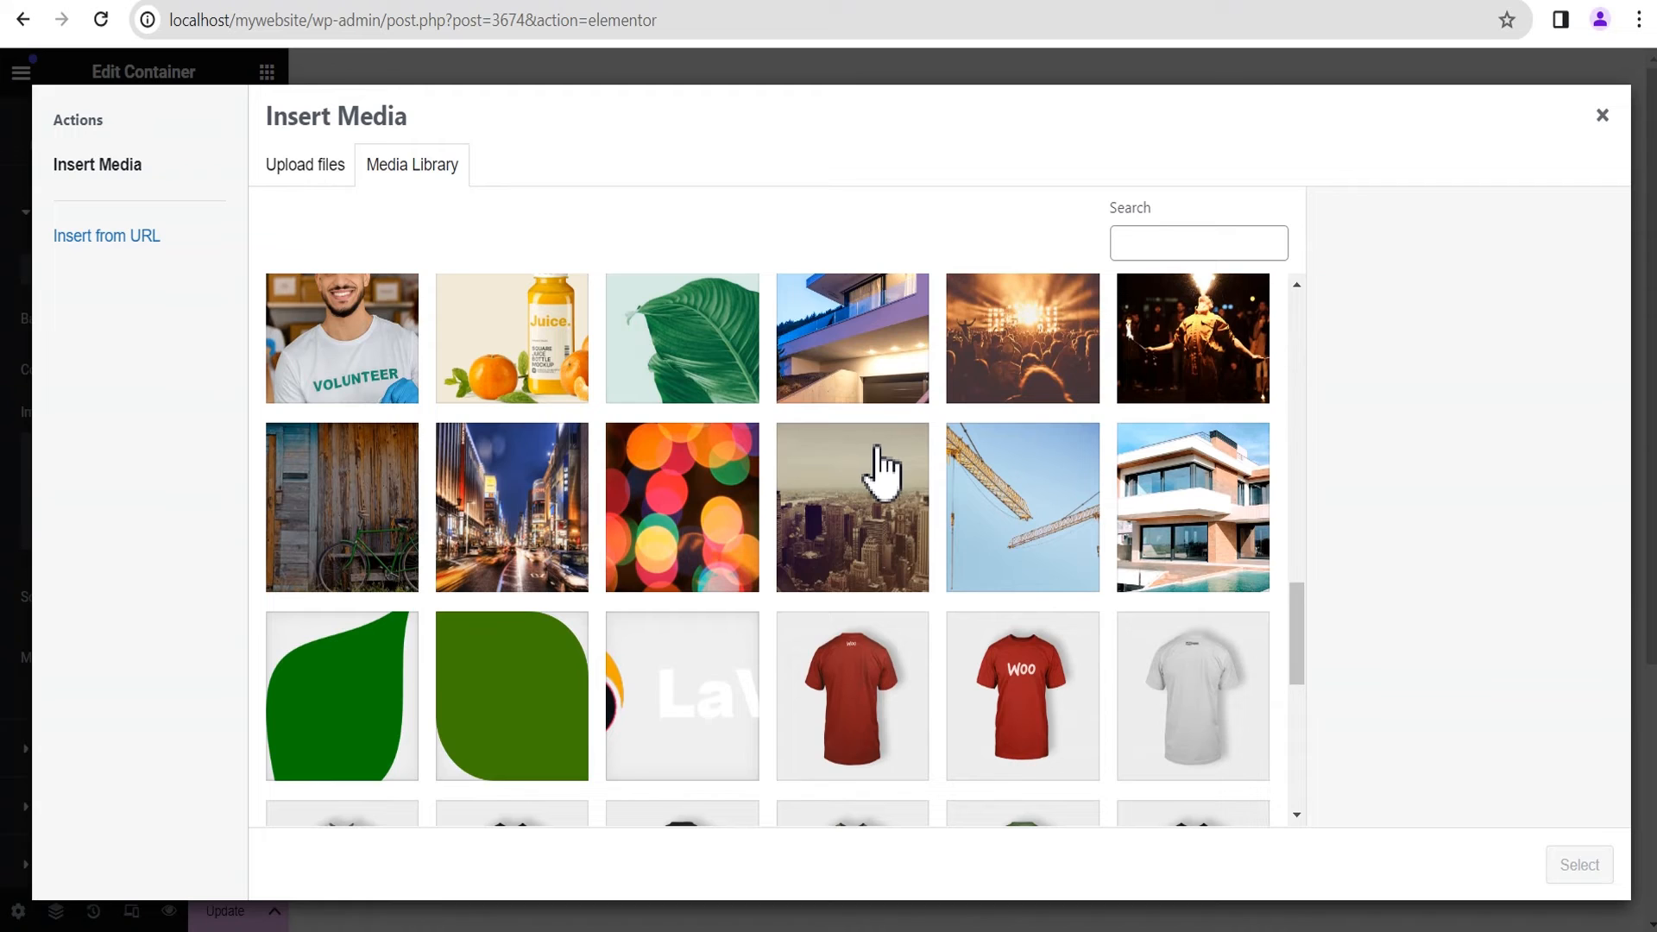
scroll(897, 470, down, 2)
scroll(913, 474, up, 5)
click(1214, 571)
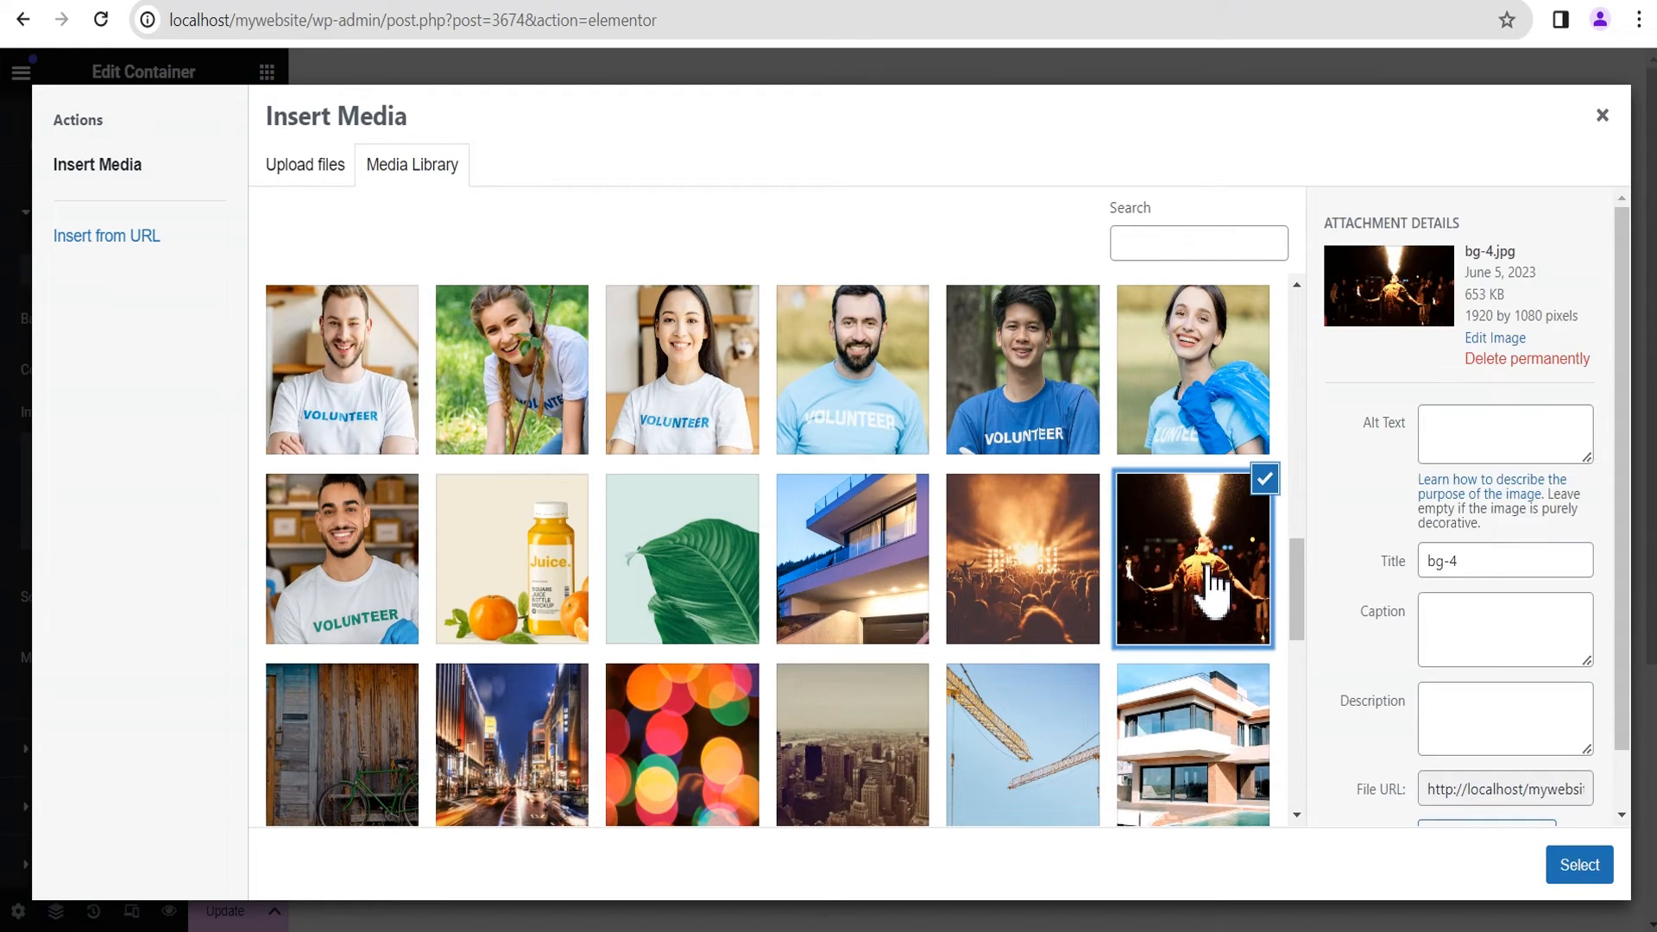
click(1579, 865)
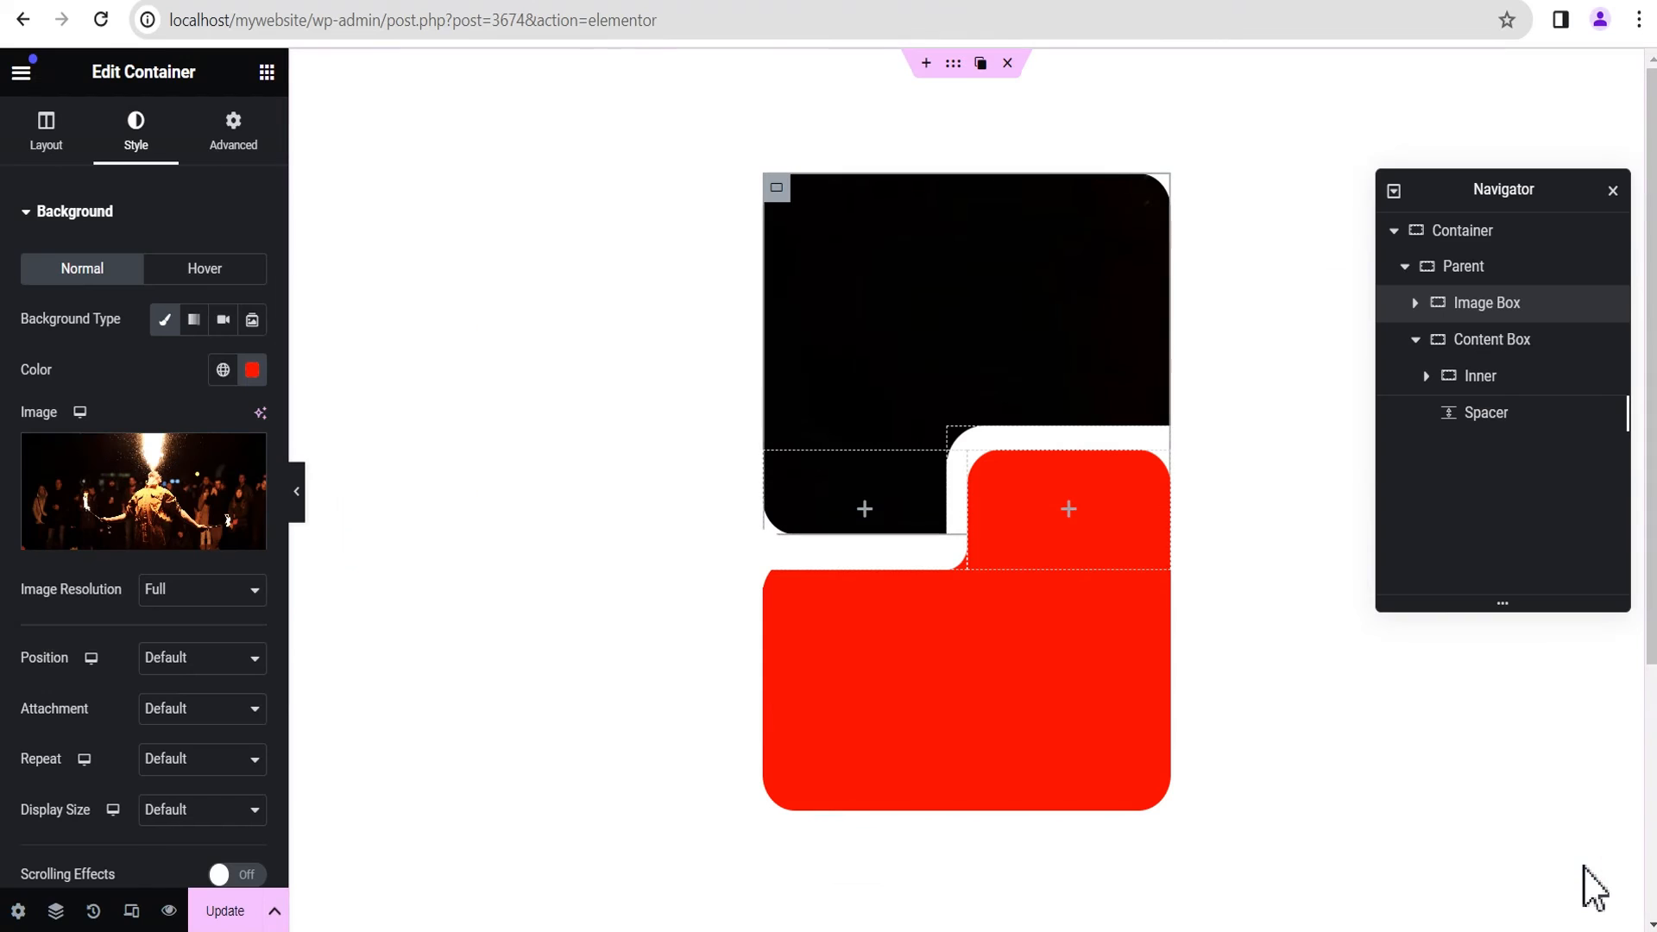
Step: Set the Image Box background image's position to Center Center, repeat to No-repeat and display size to Cover
scroll(167, 592, down, 2)
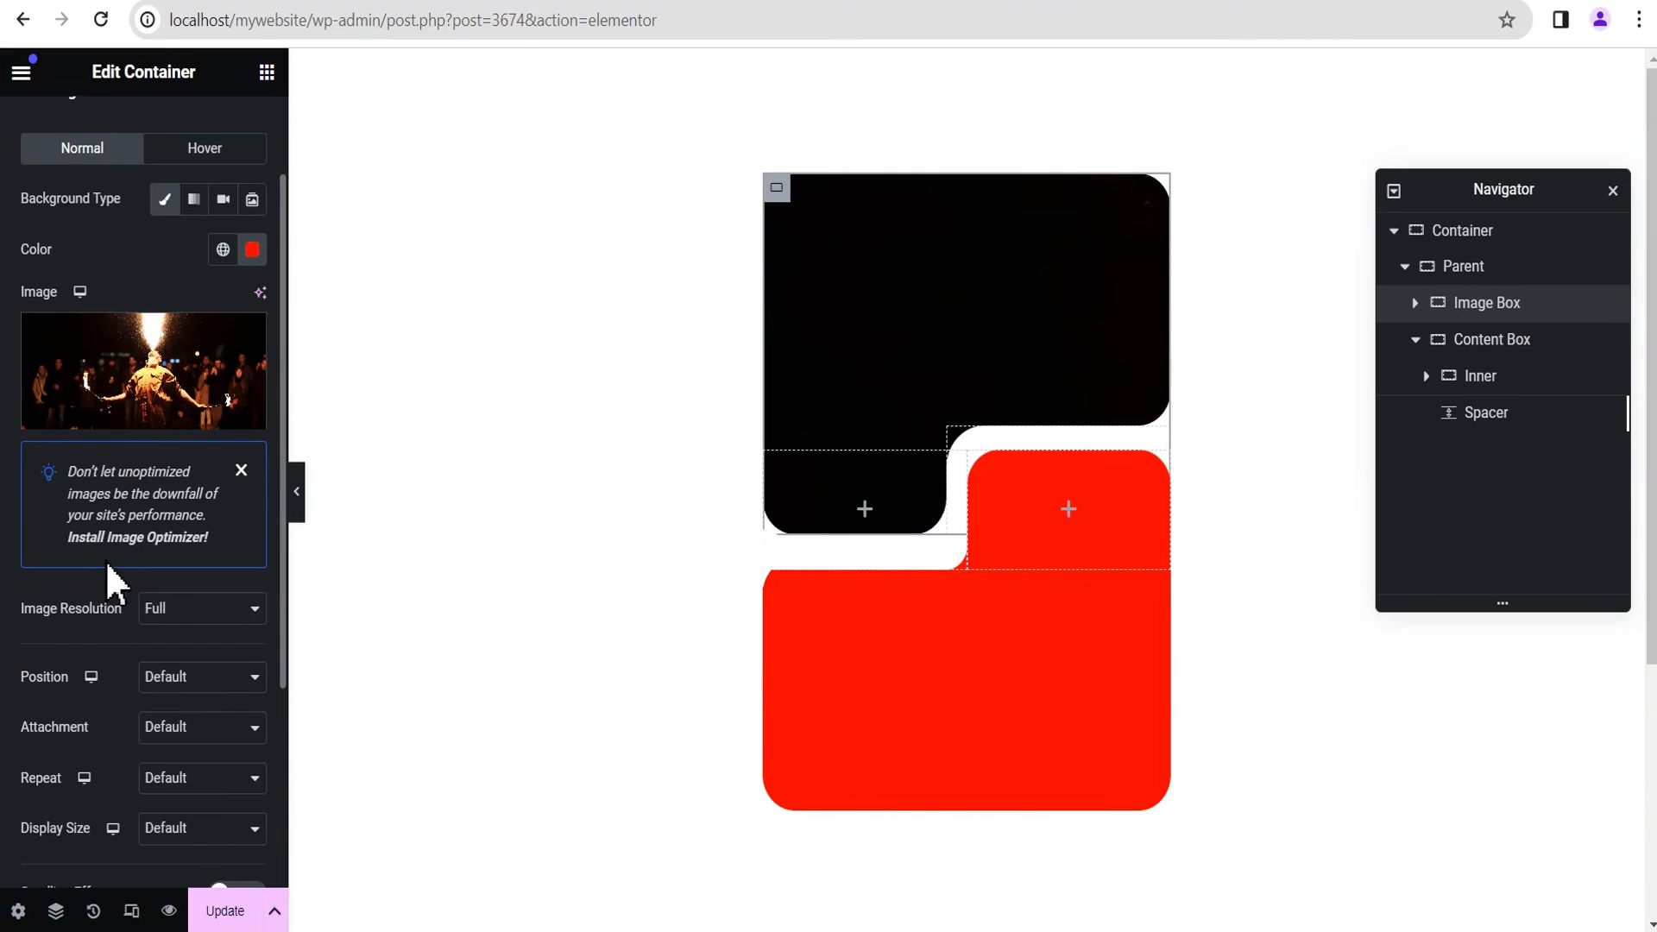
scroll(113, 583, down, 4)
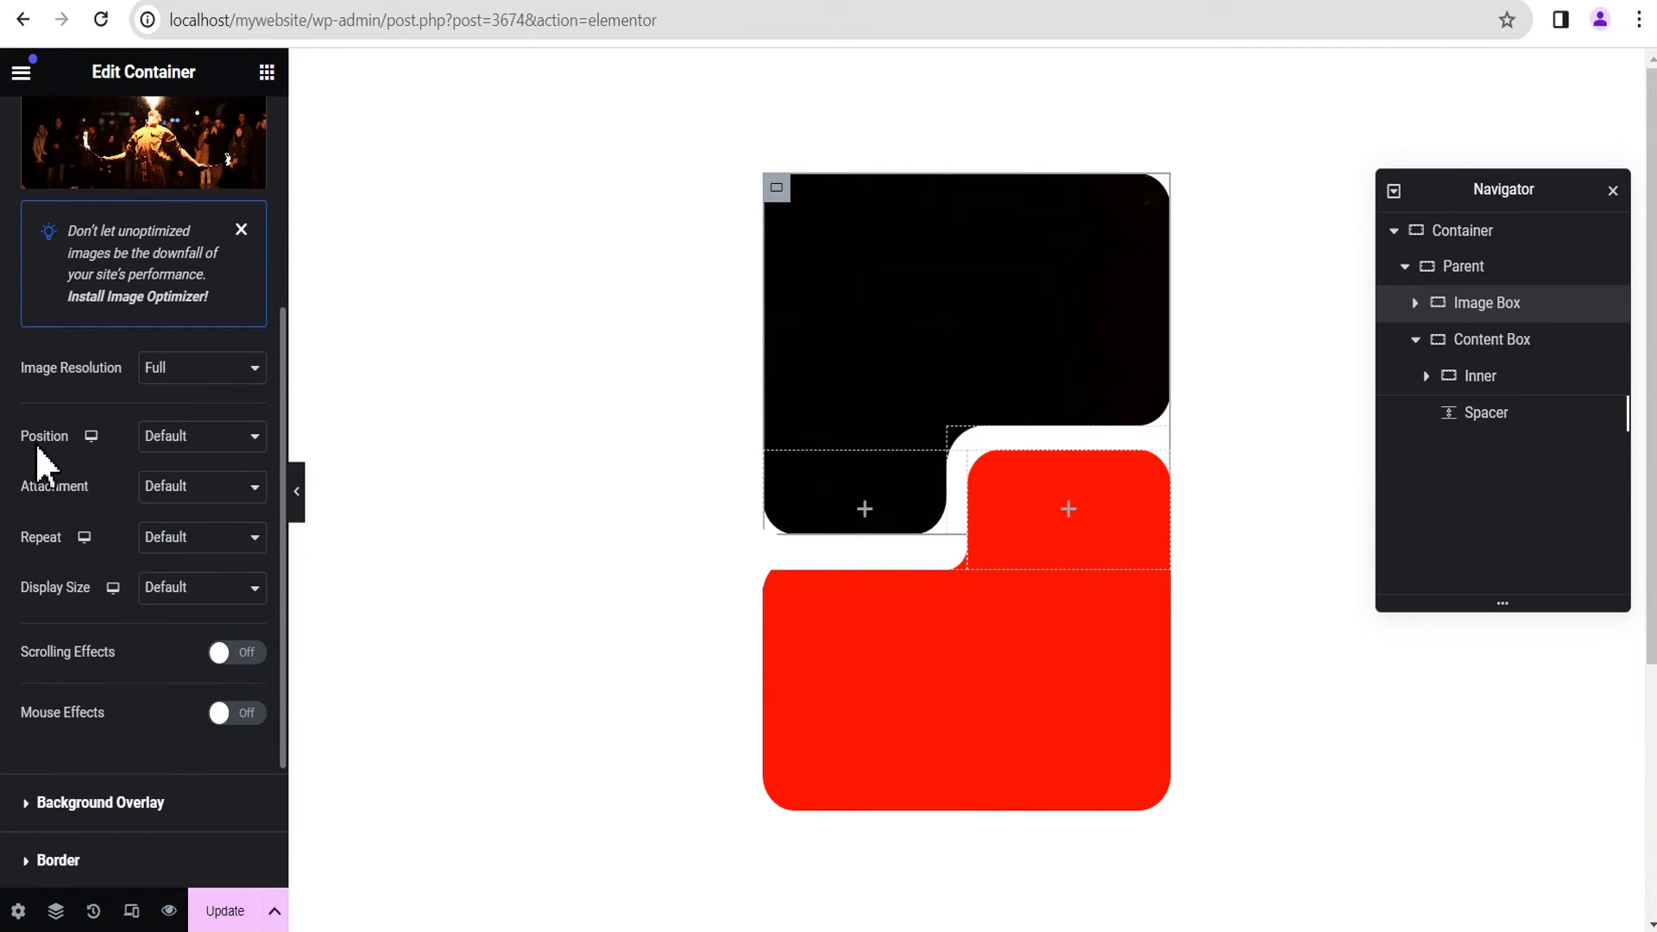
click(186, 442)
click(190, 480)
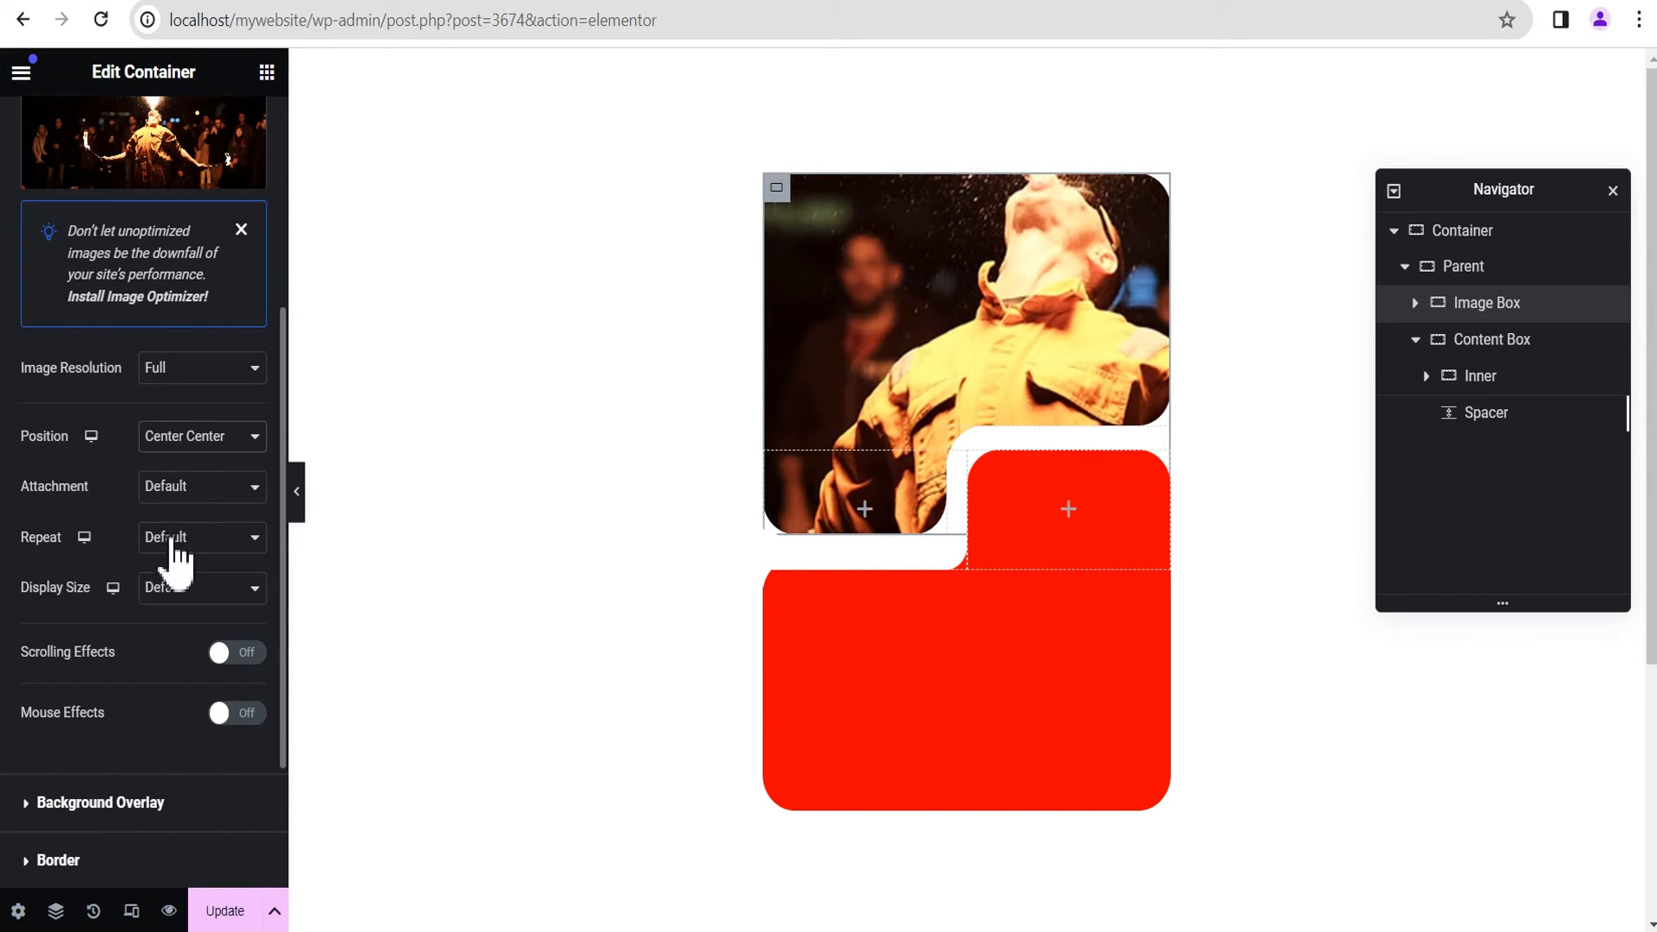
click(179, 551)
click(185, 582)
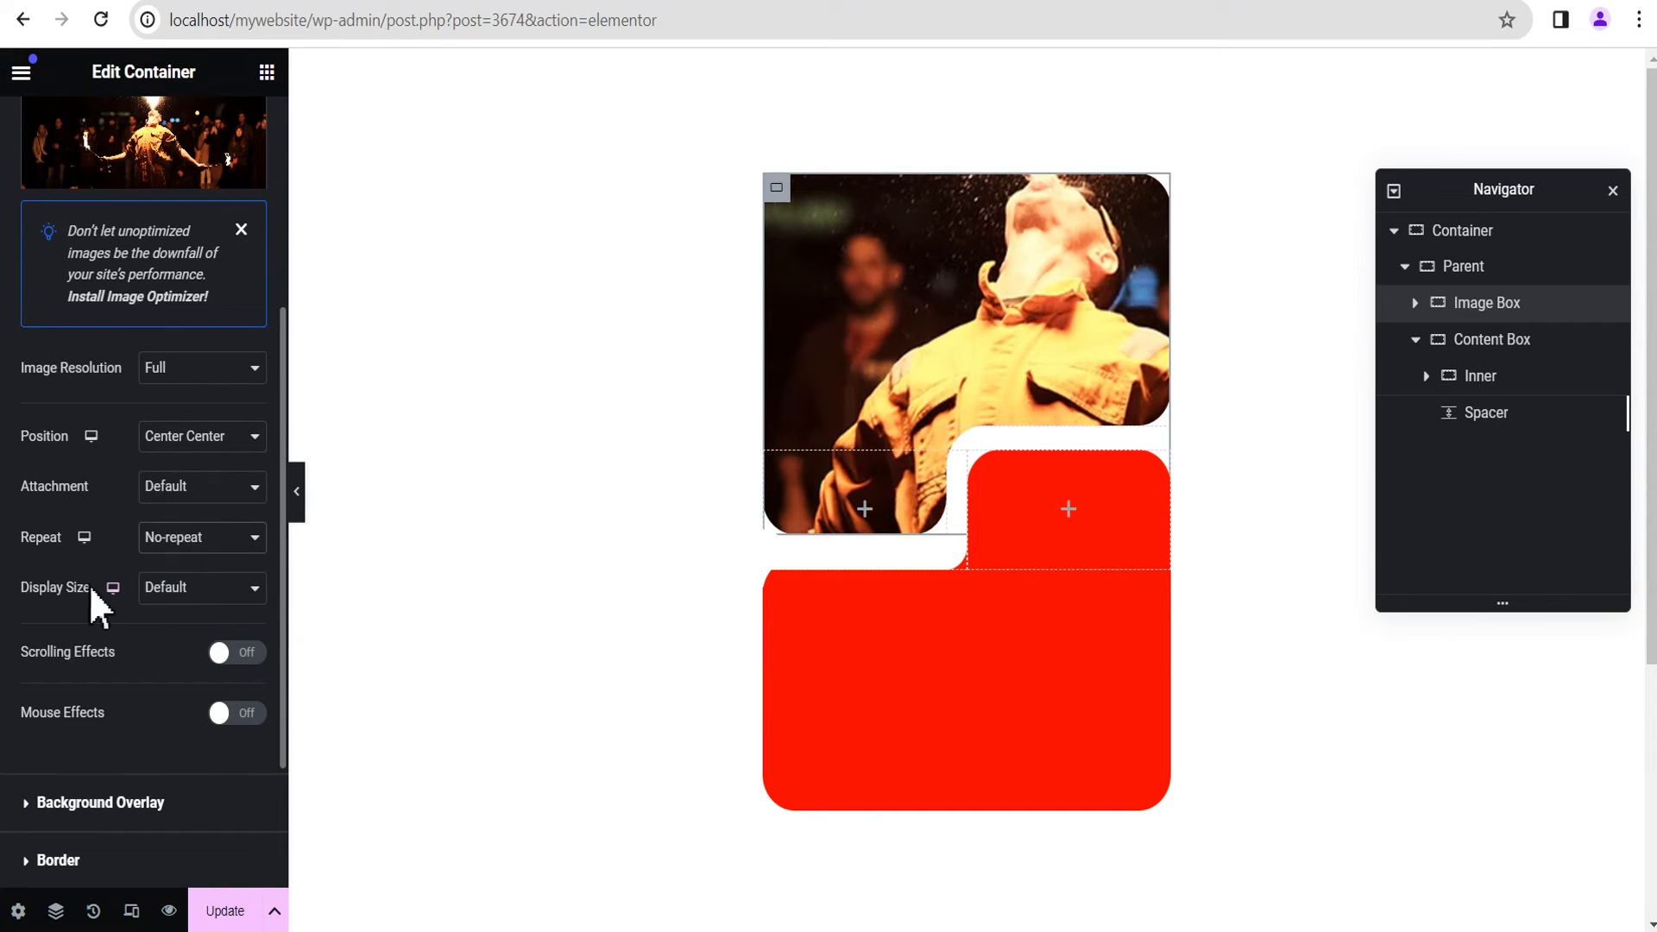
click(190, 587)
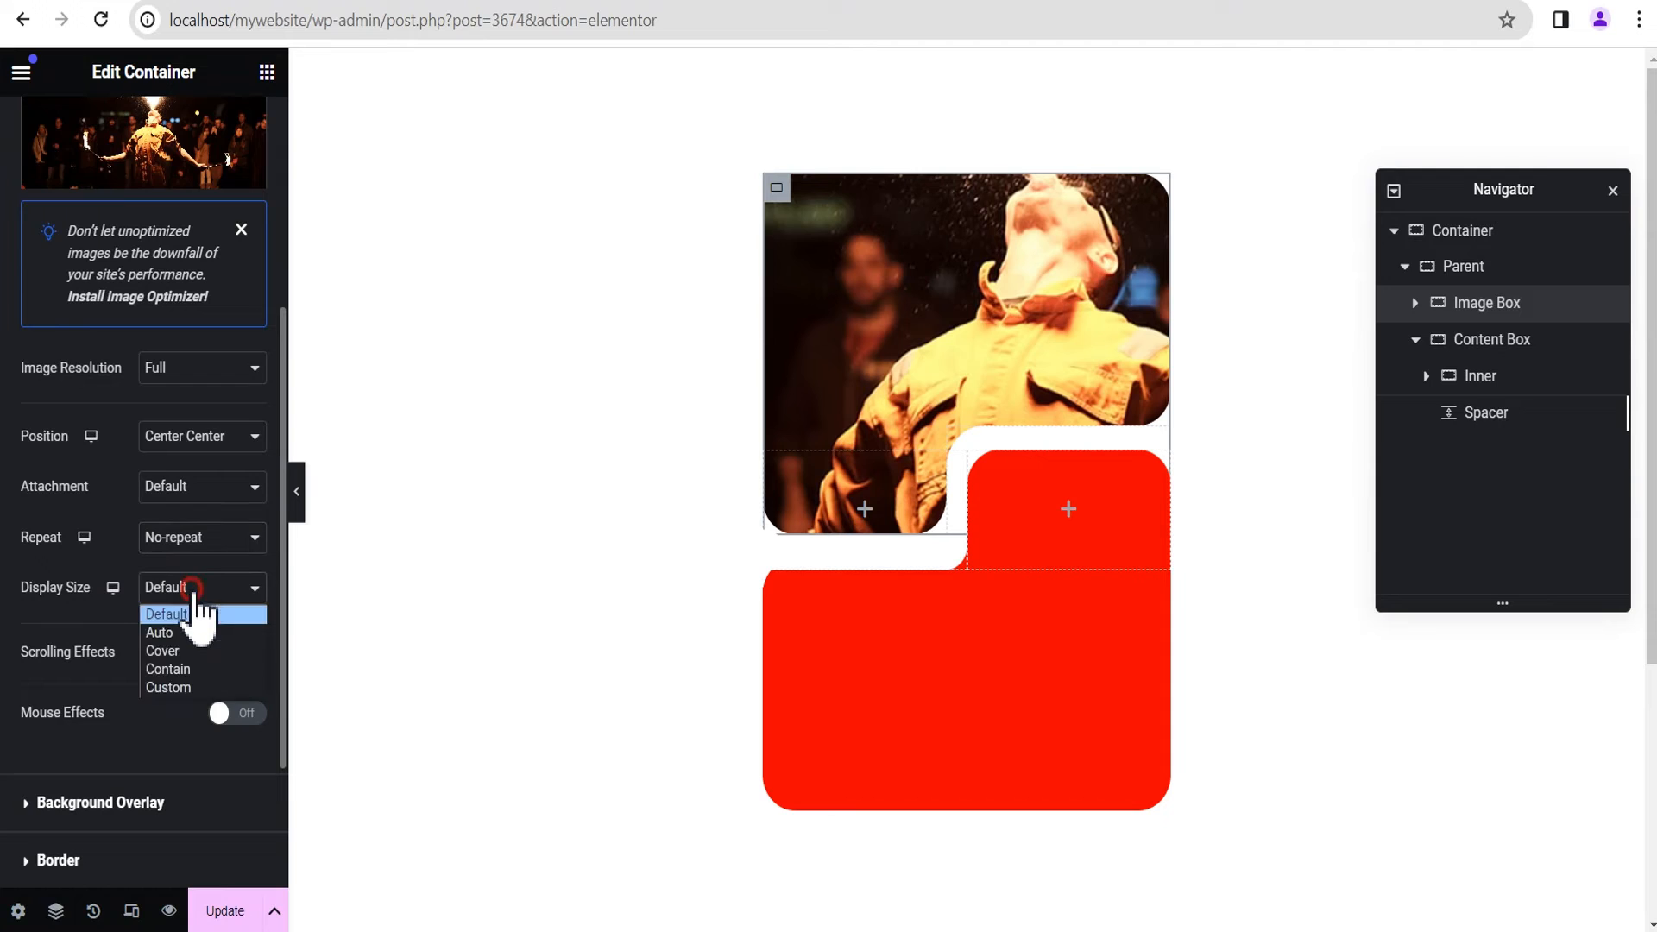
click(189, 651)
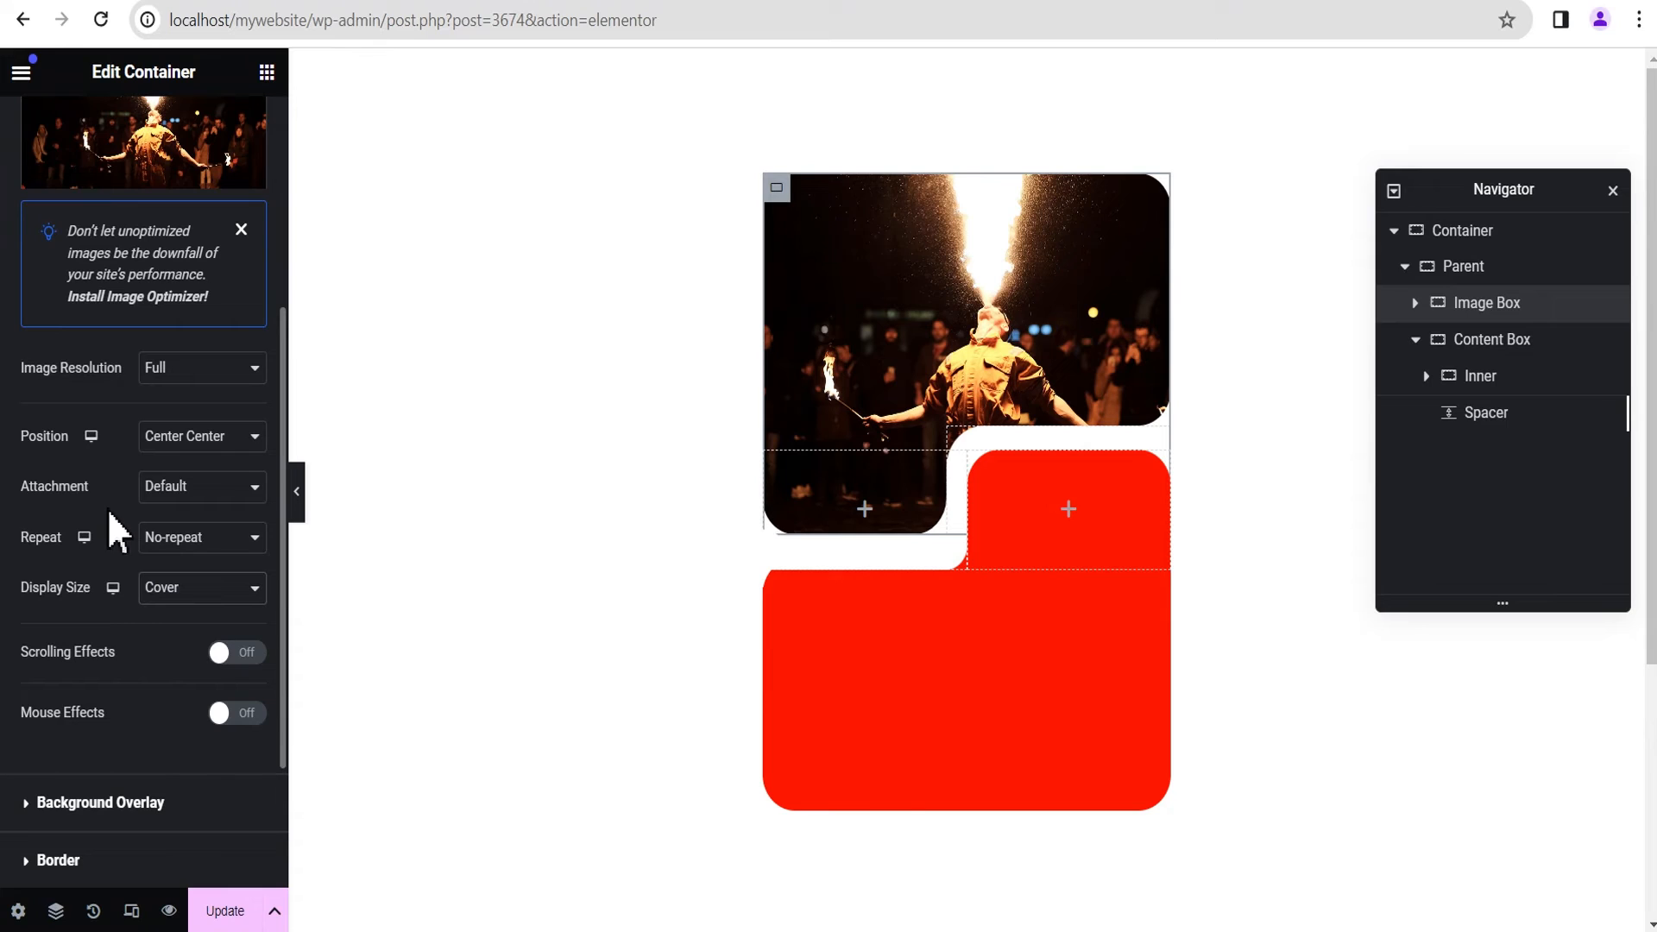
Step: Add a Button widget to the Right container inside the Content Box's Inner container
click(1480, 339)
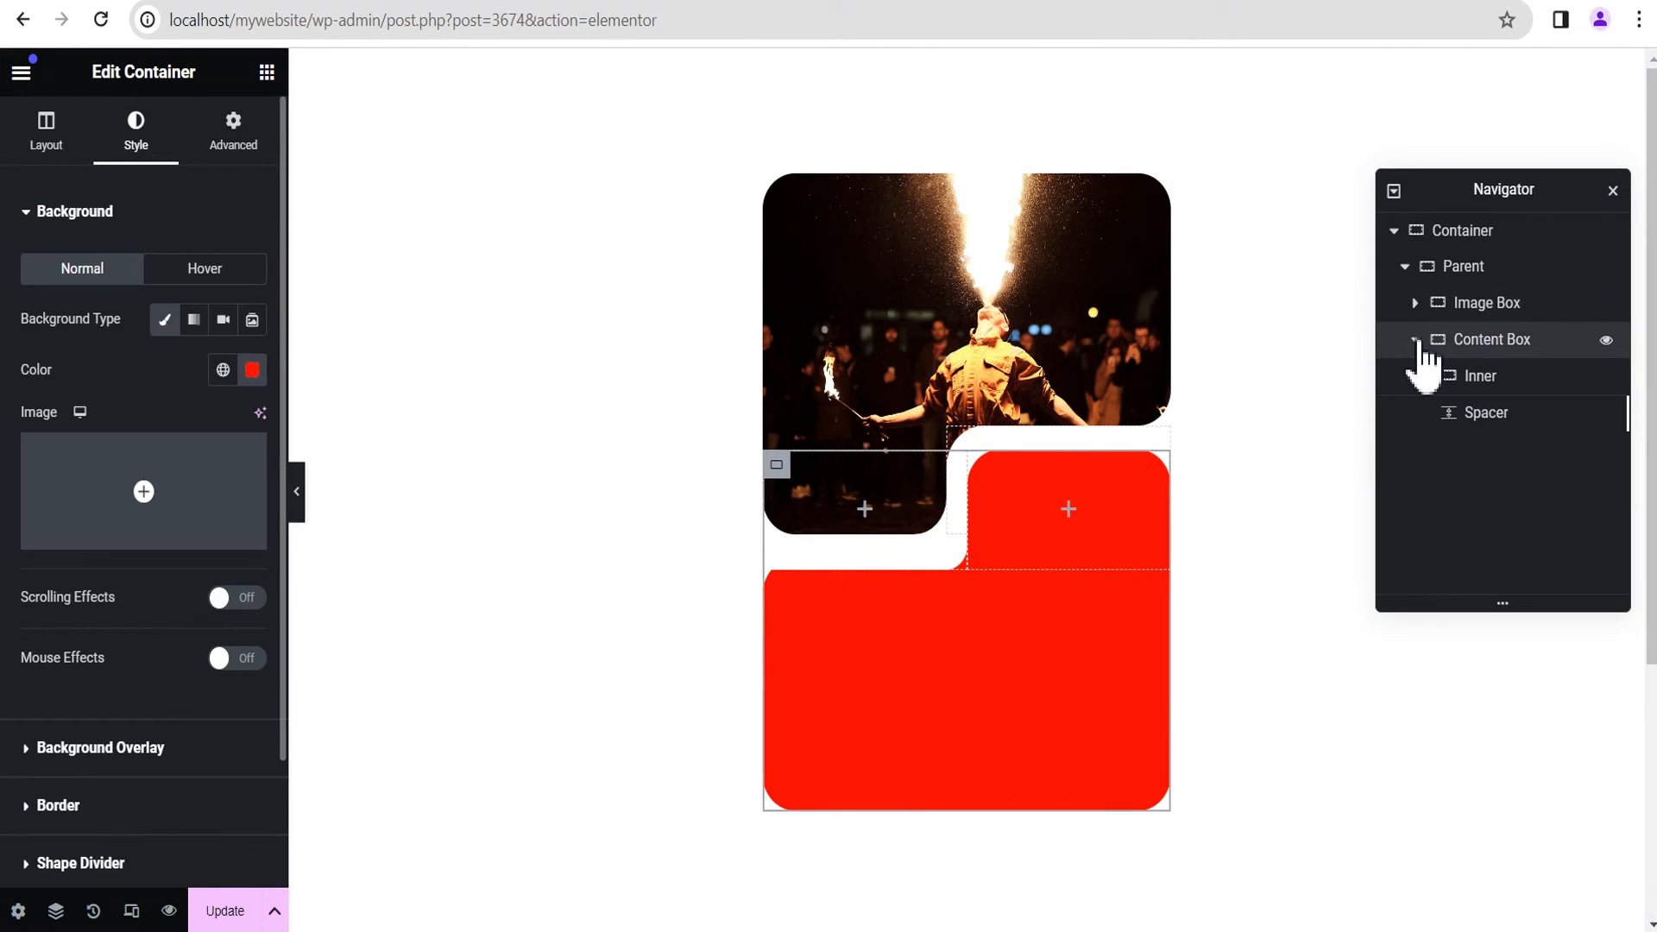
click(1416, 341)
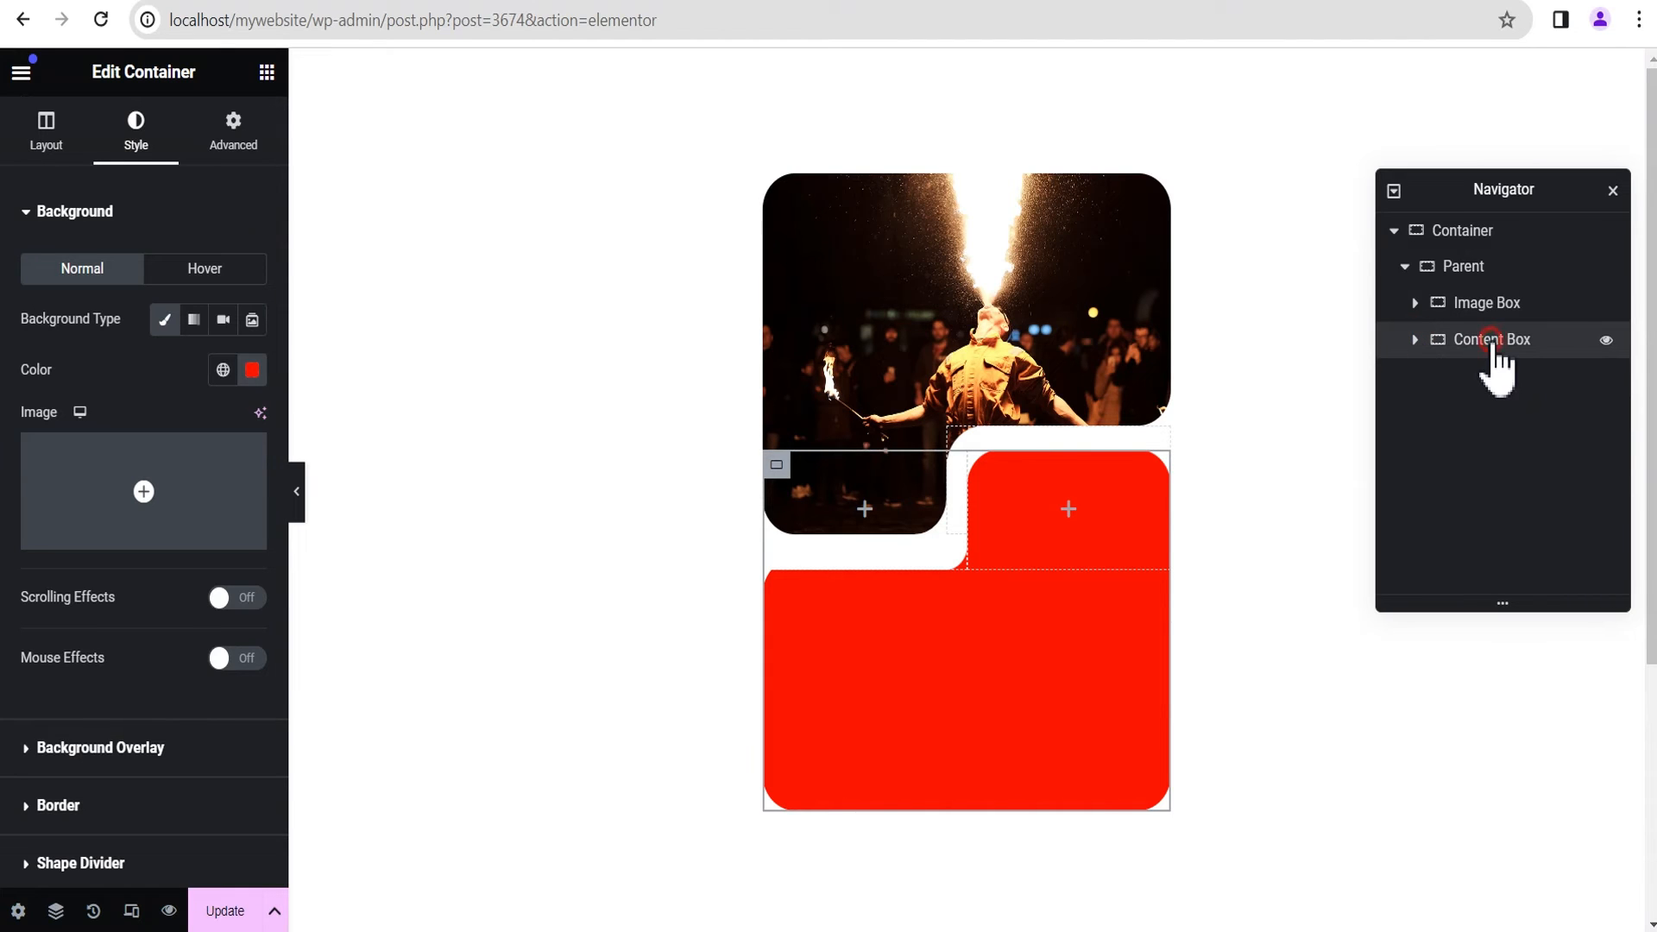
click(1415, 341)
click(1426, 376)
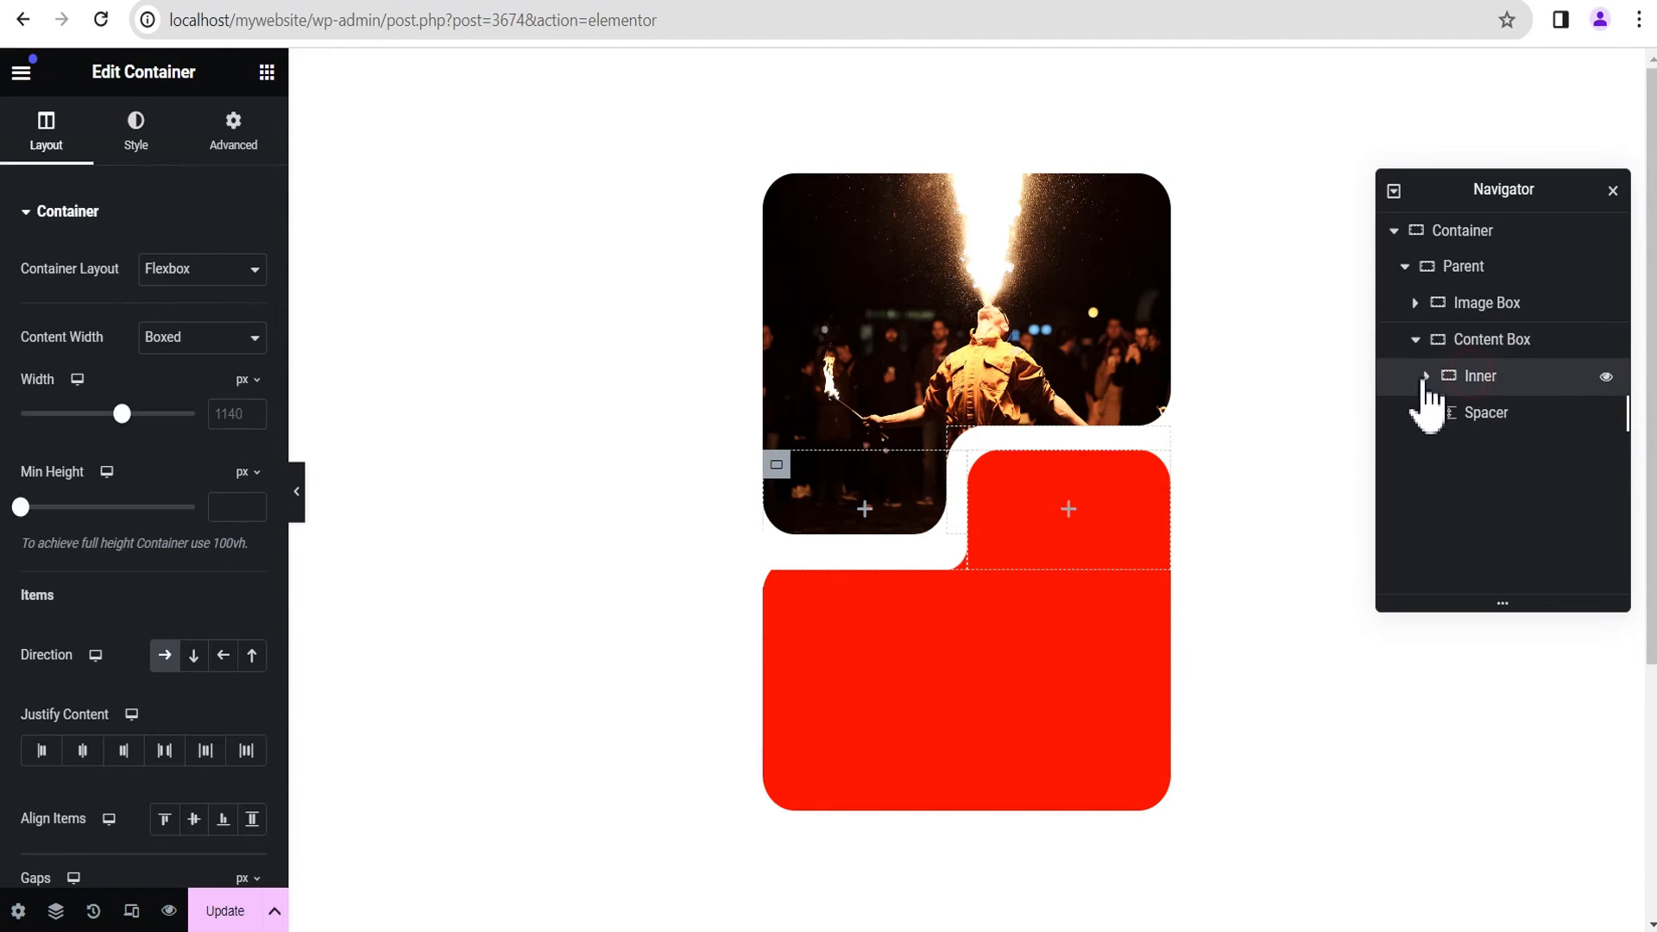
click(1437, 413)
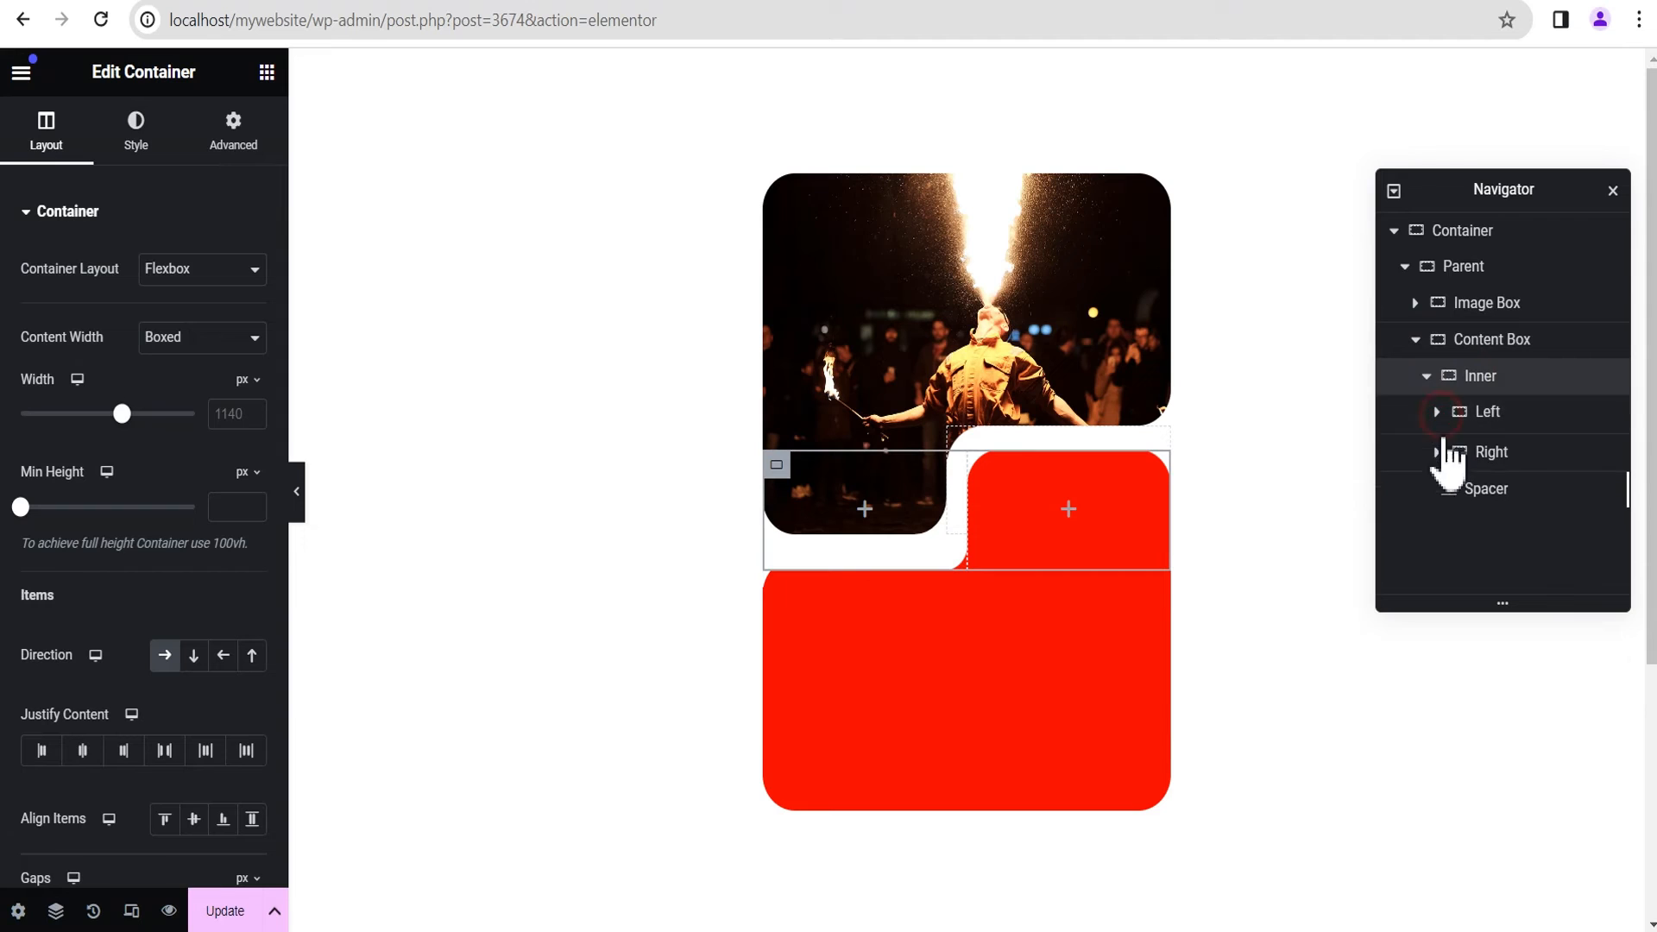
click(1491, 450)
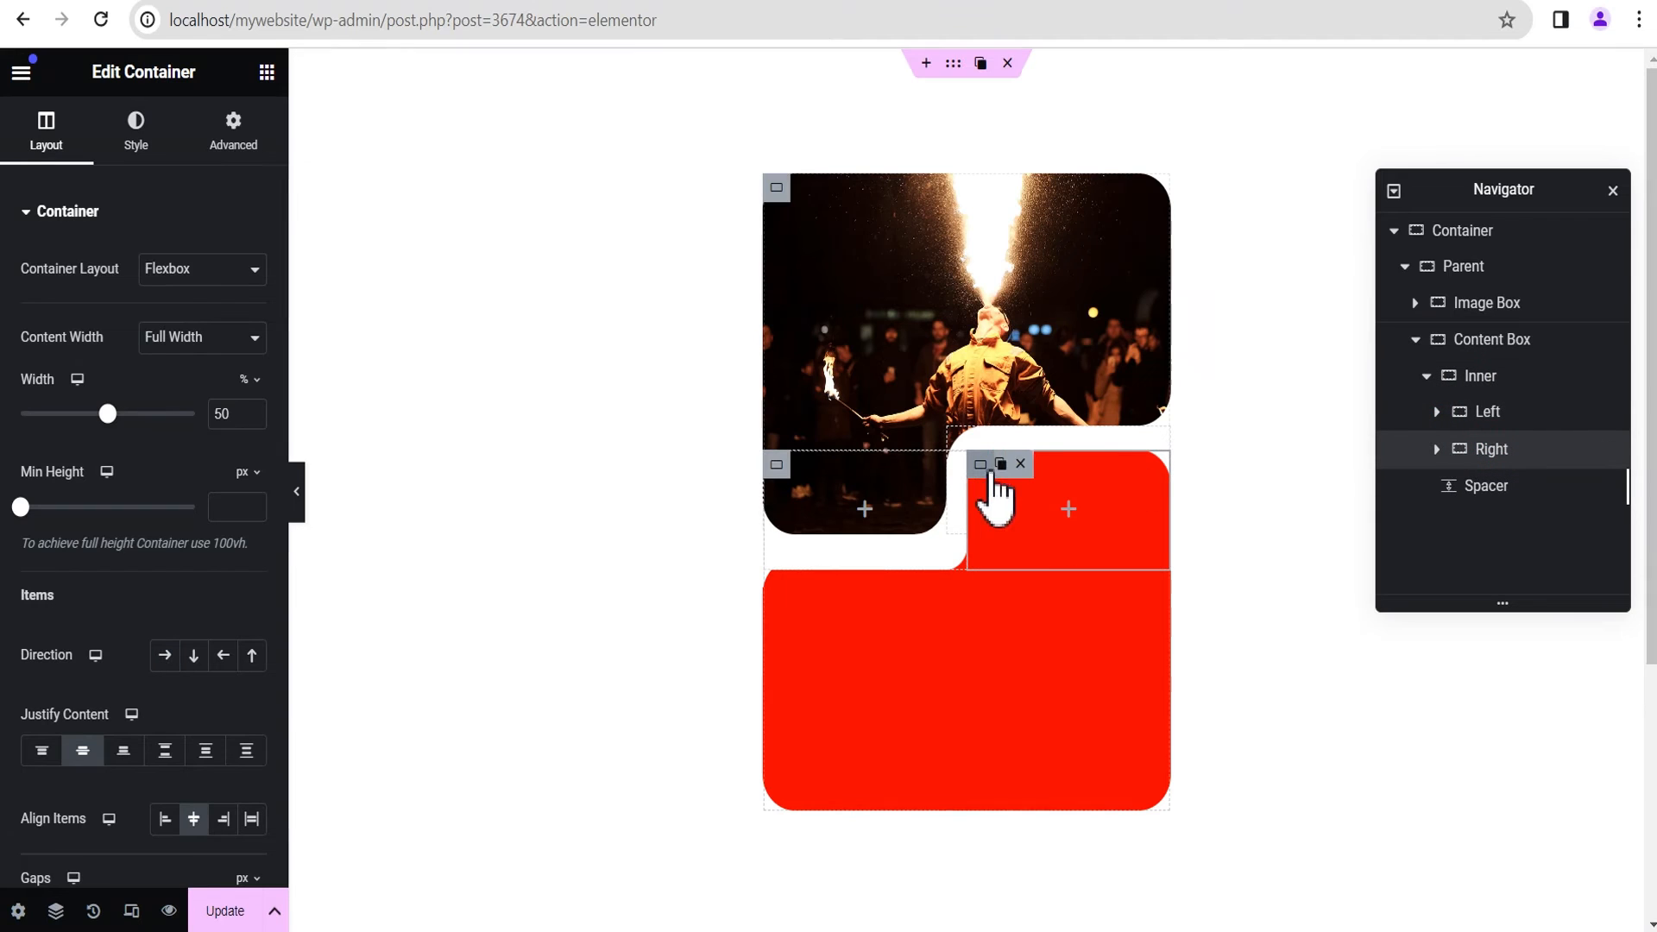
click(1068, 510)
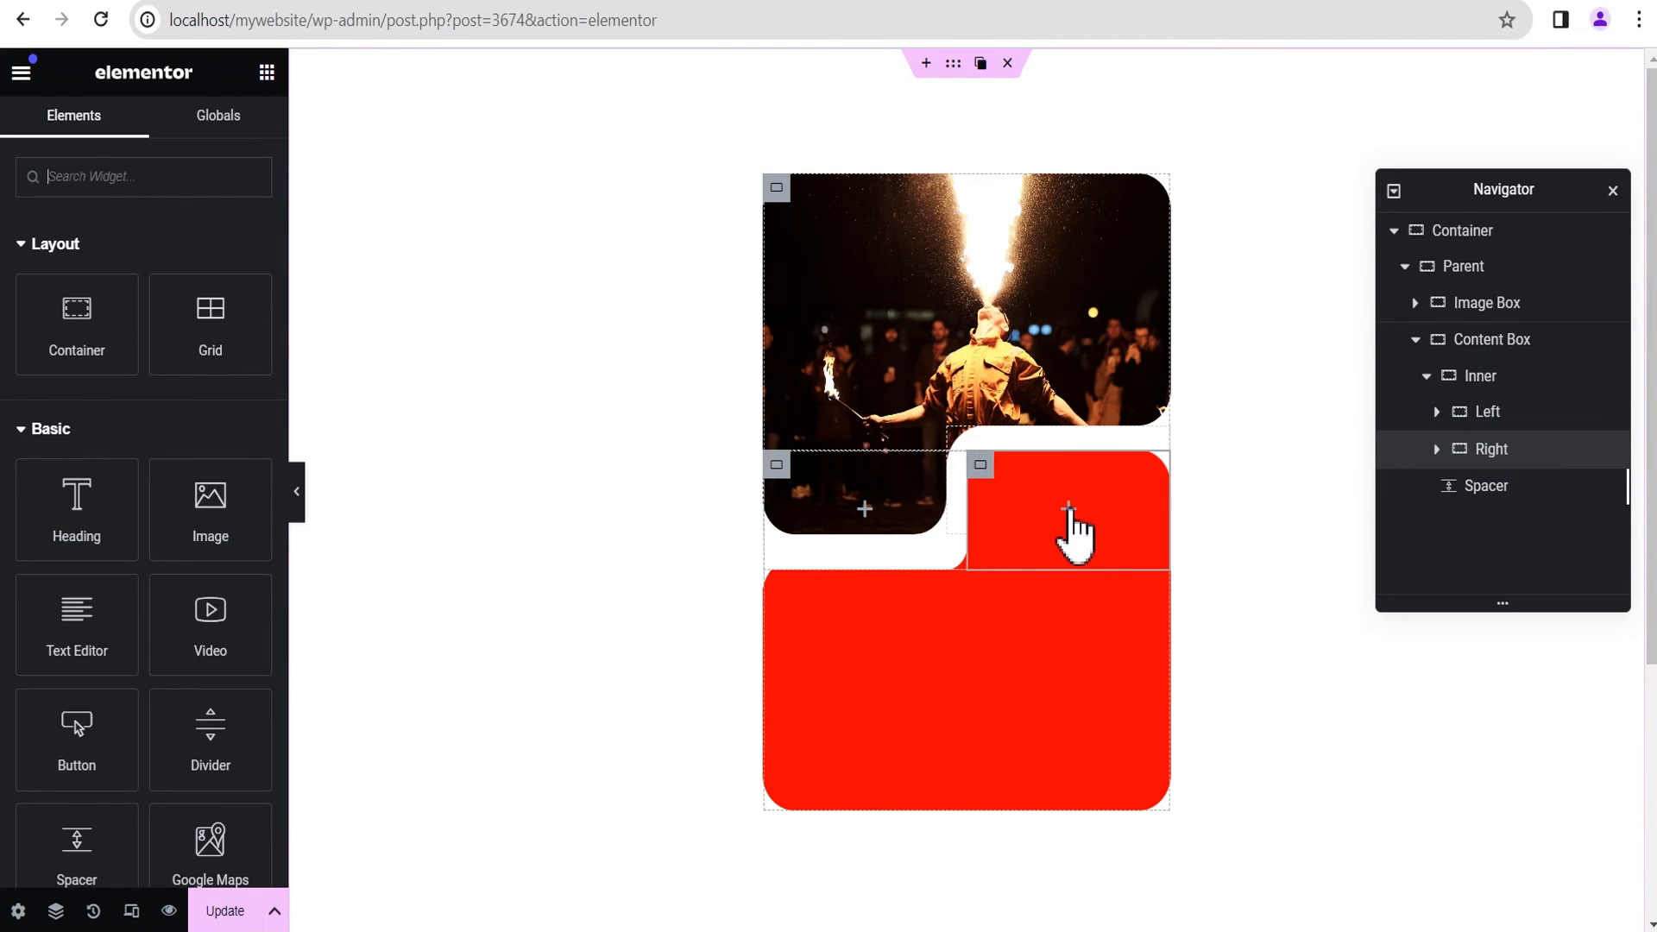
scroll(117, 604, down, 2)
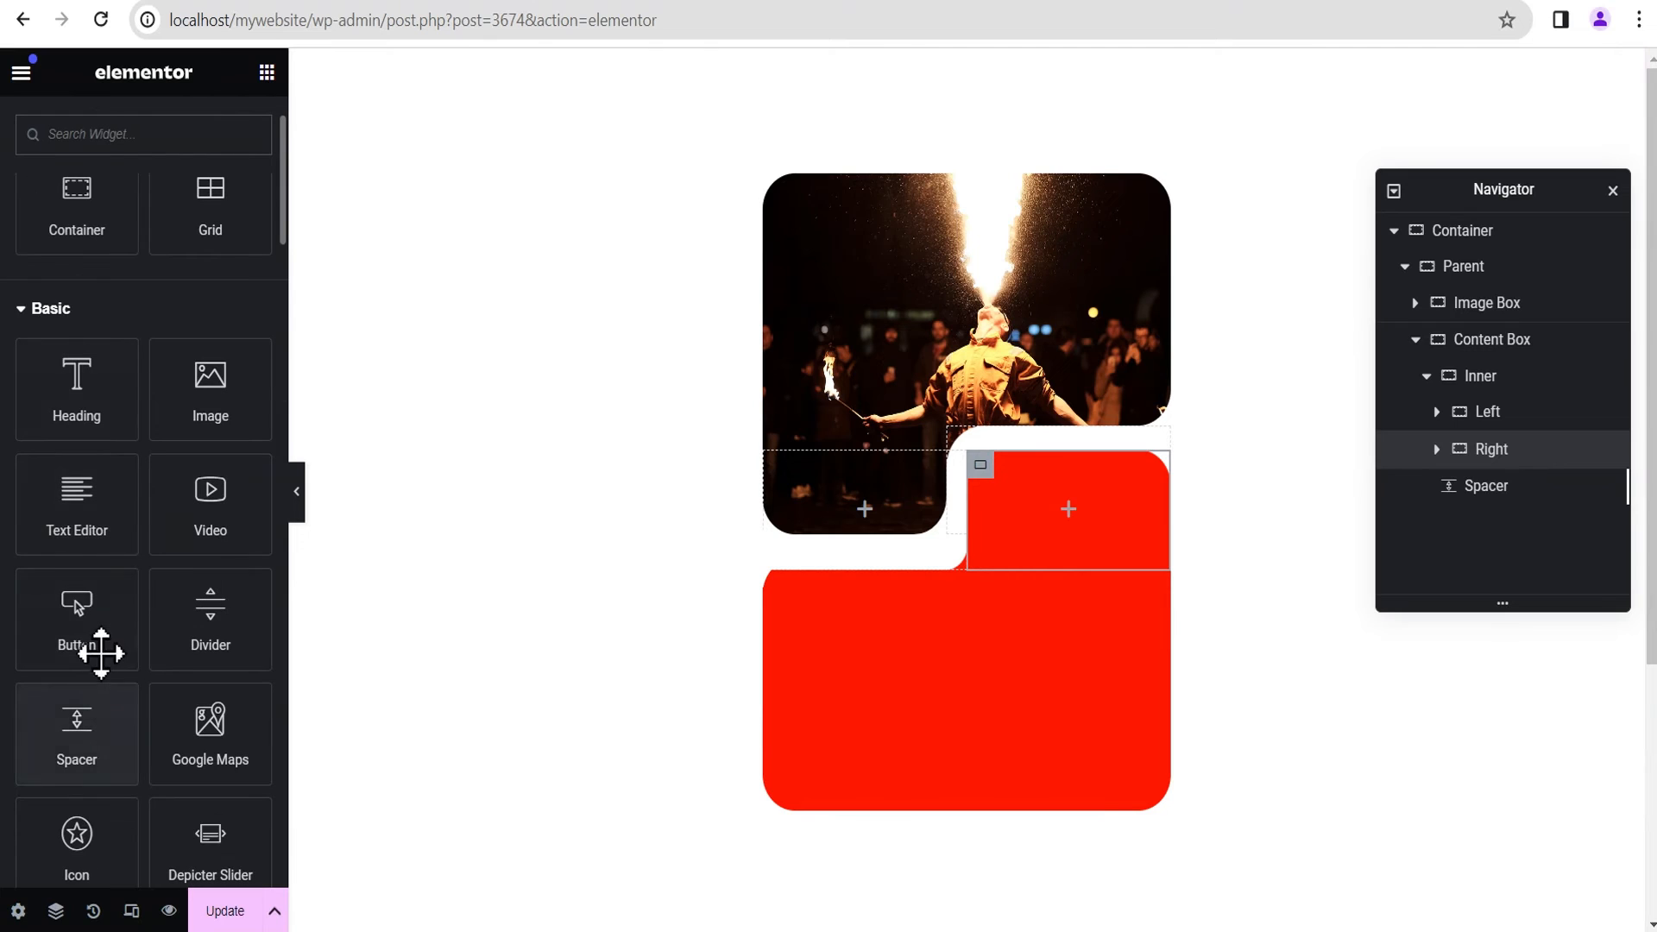
drag(100, 650, 1063, 540)
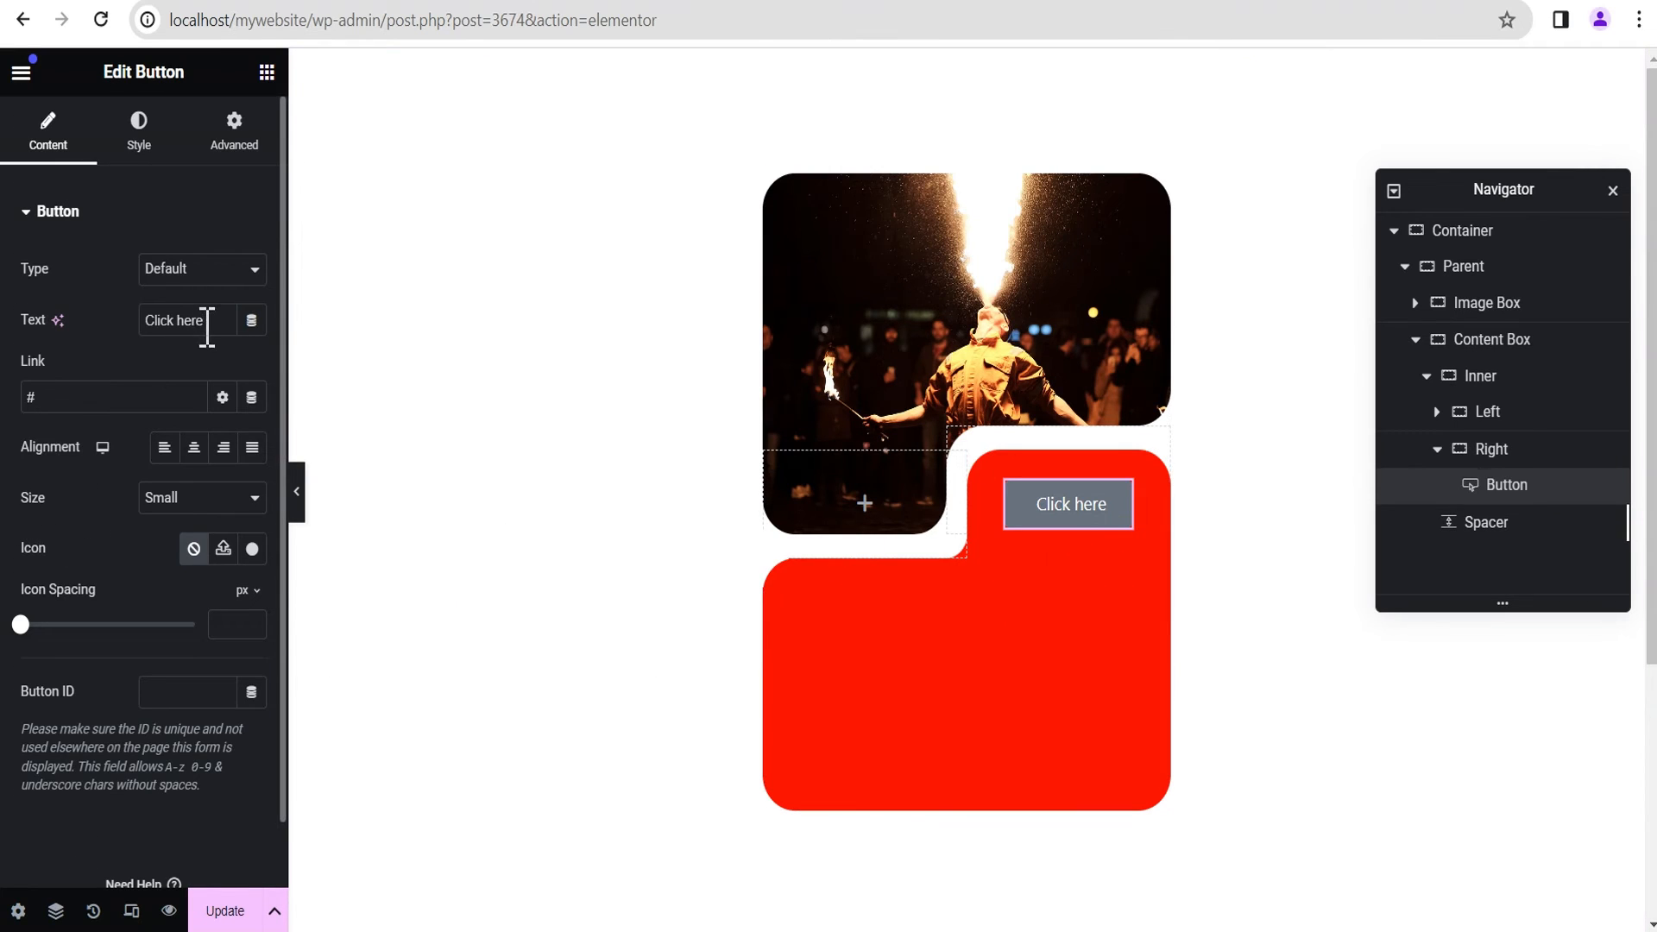
Step: Change the button's text to "Read More"
drag(216, 319, 7, 327)
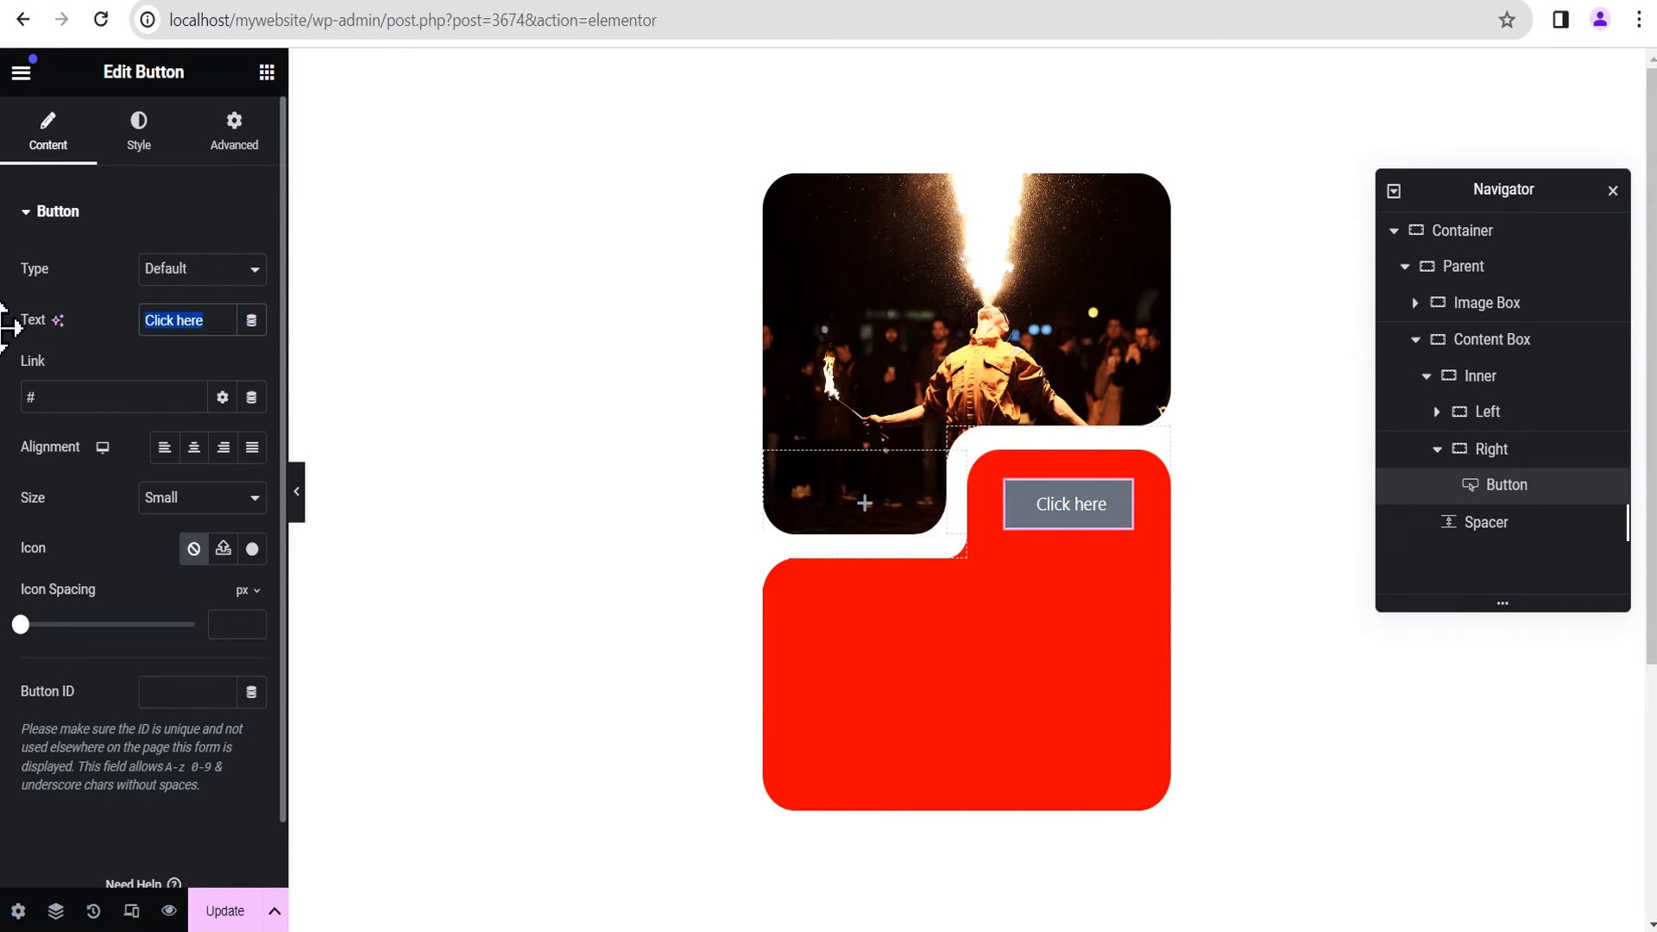
text(Read Mo)
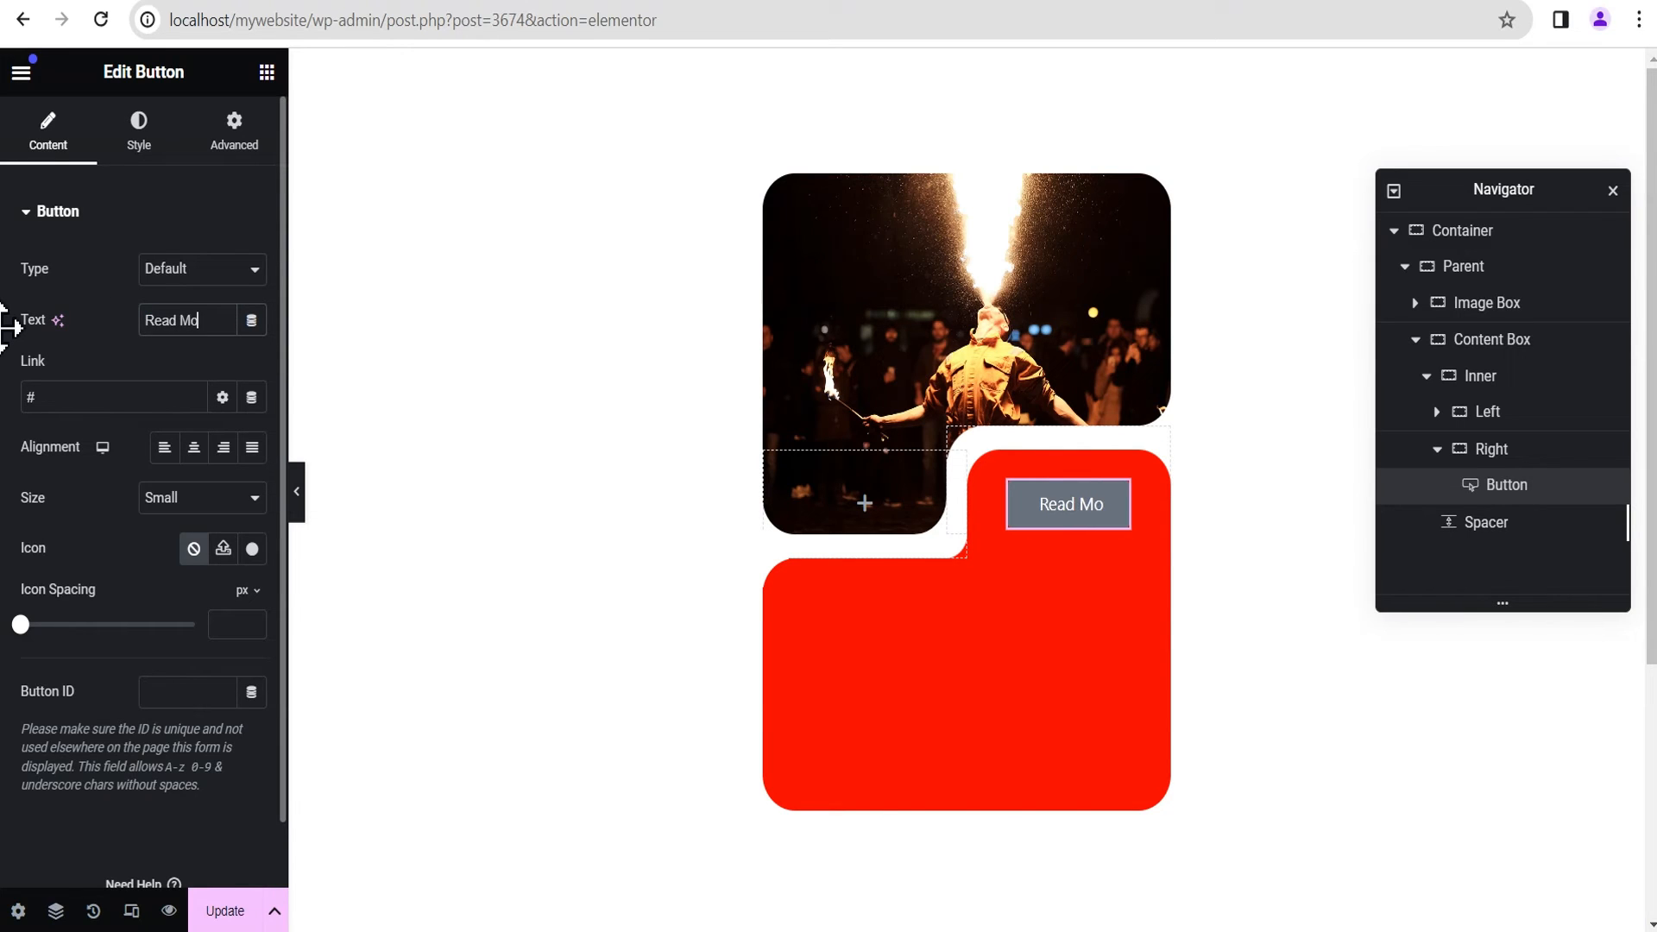
text(re)
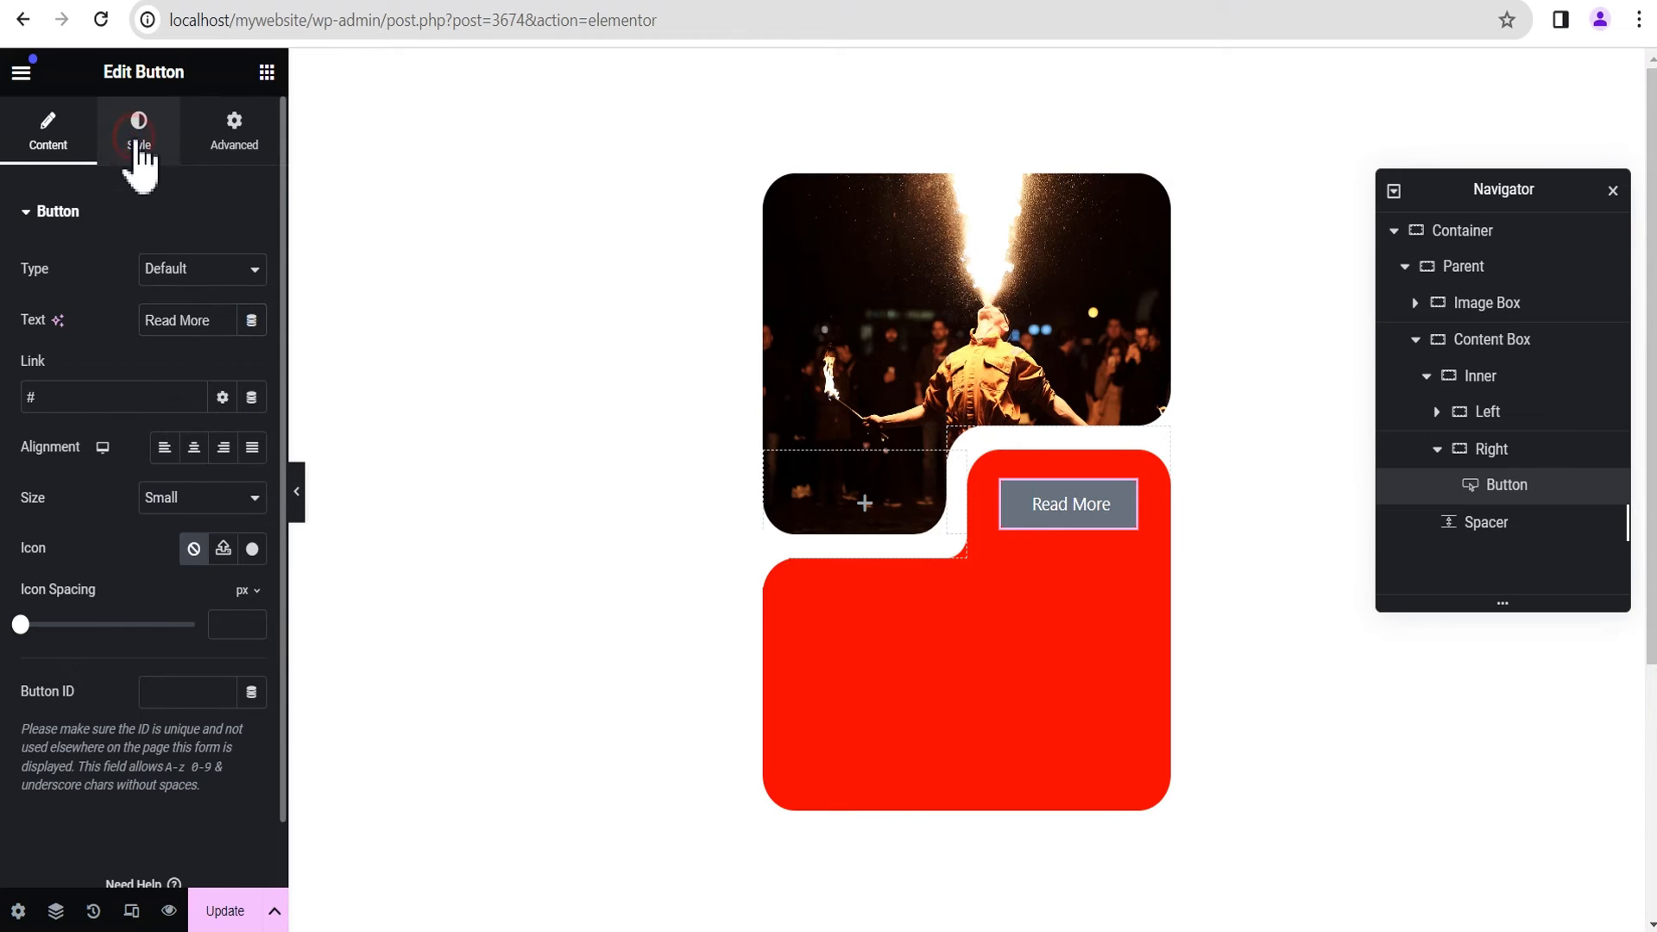
Step: Set the Read More button's background color to black (#000000) and preview the layout
click(138, 136)
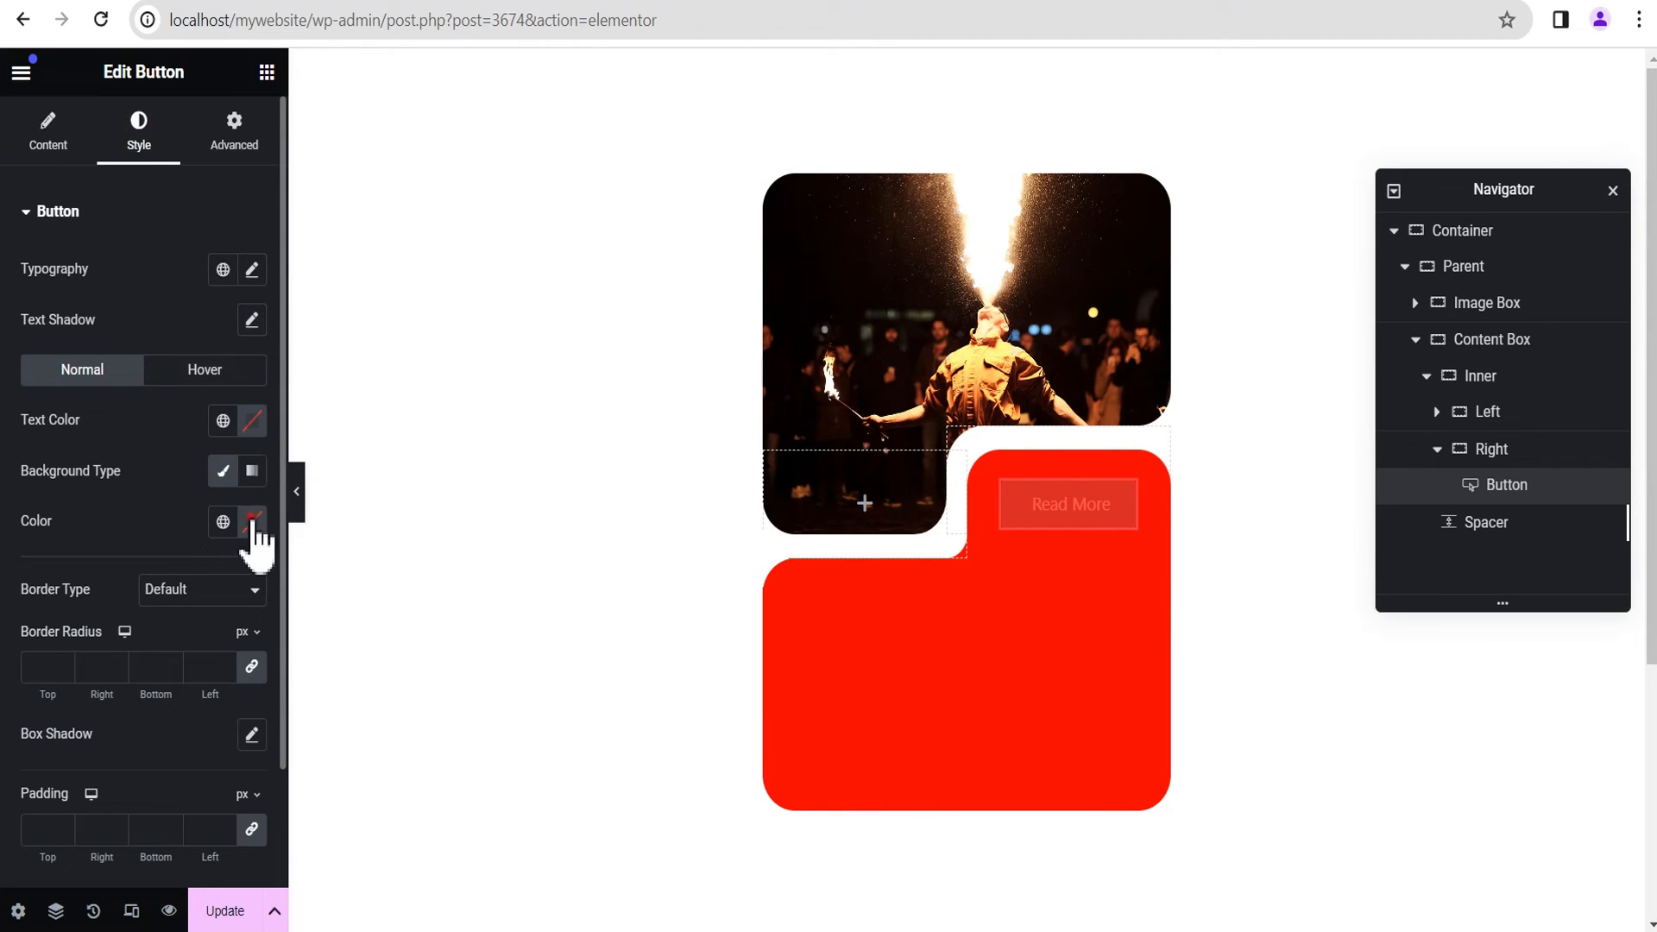
click(251, 522)
click(251, 800)
drag(250, 800, 251, 806)
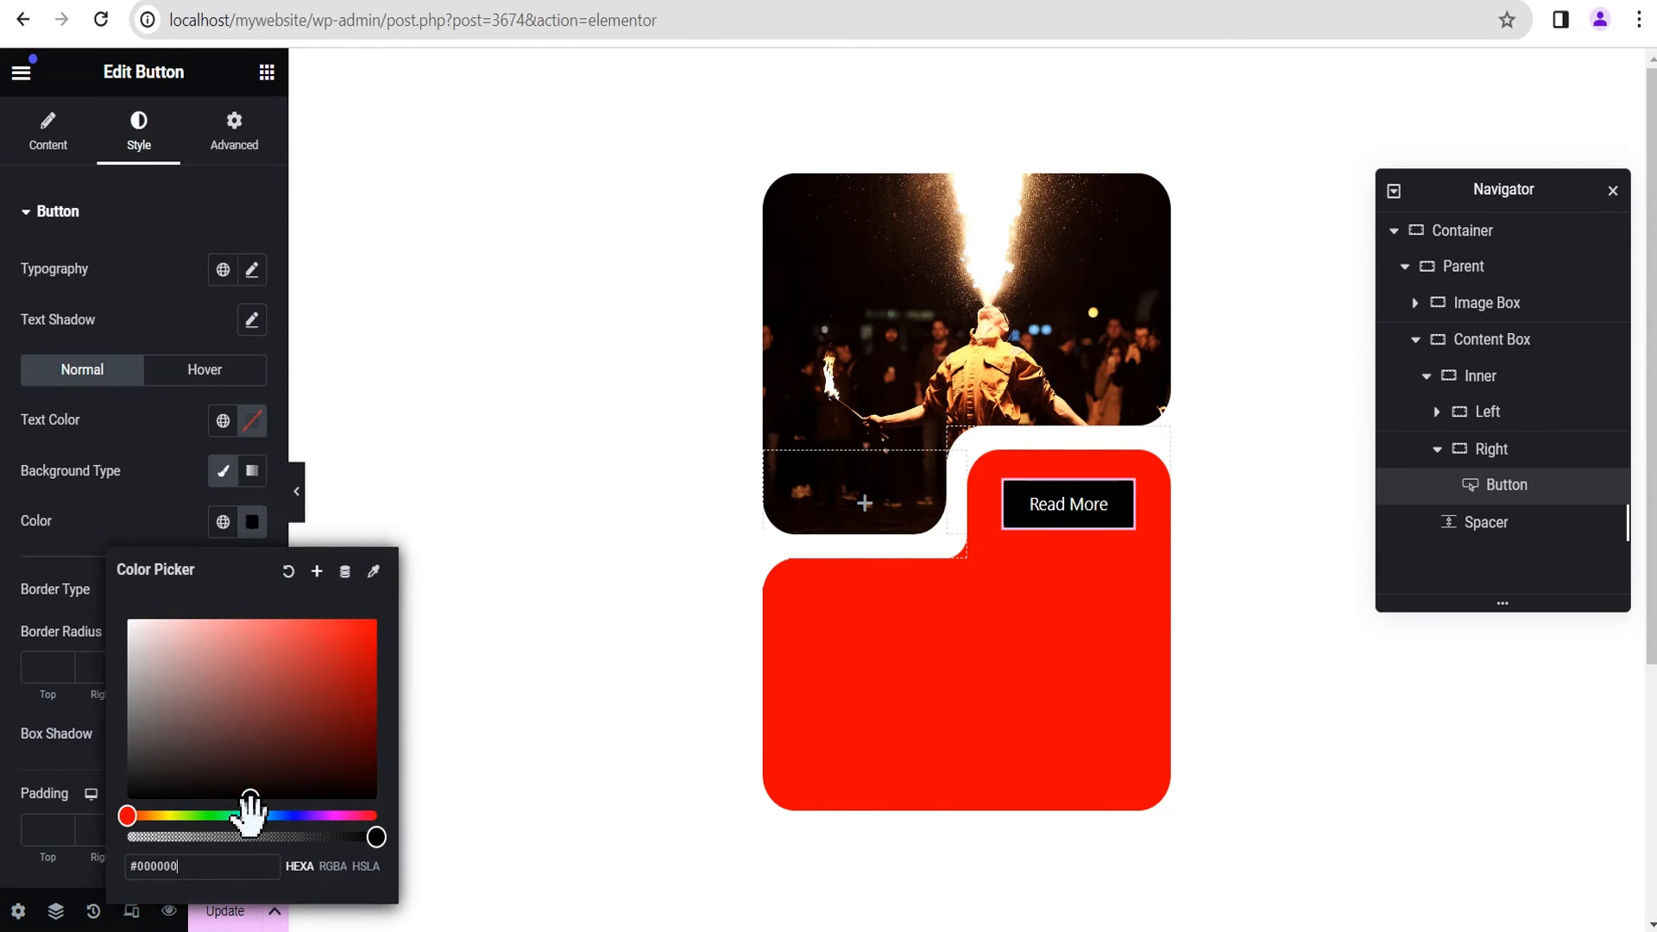
click(141, 470)
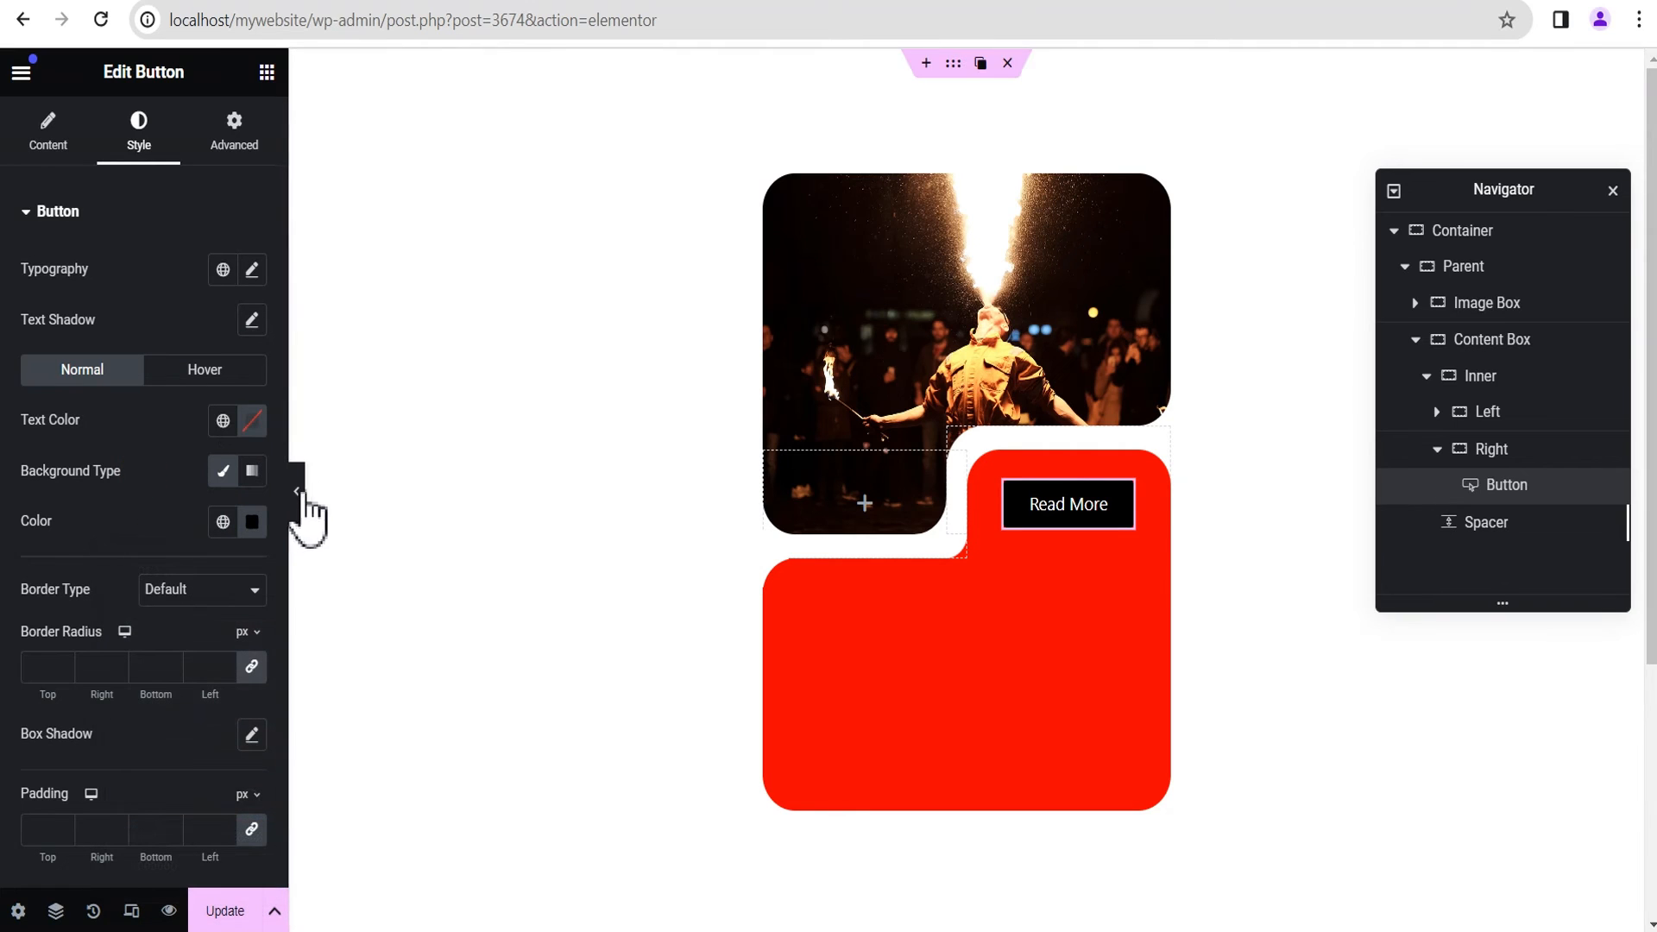
click(296, 492)
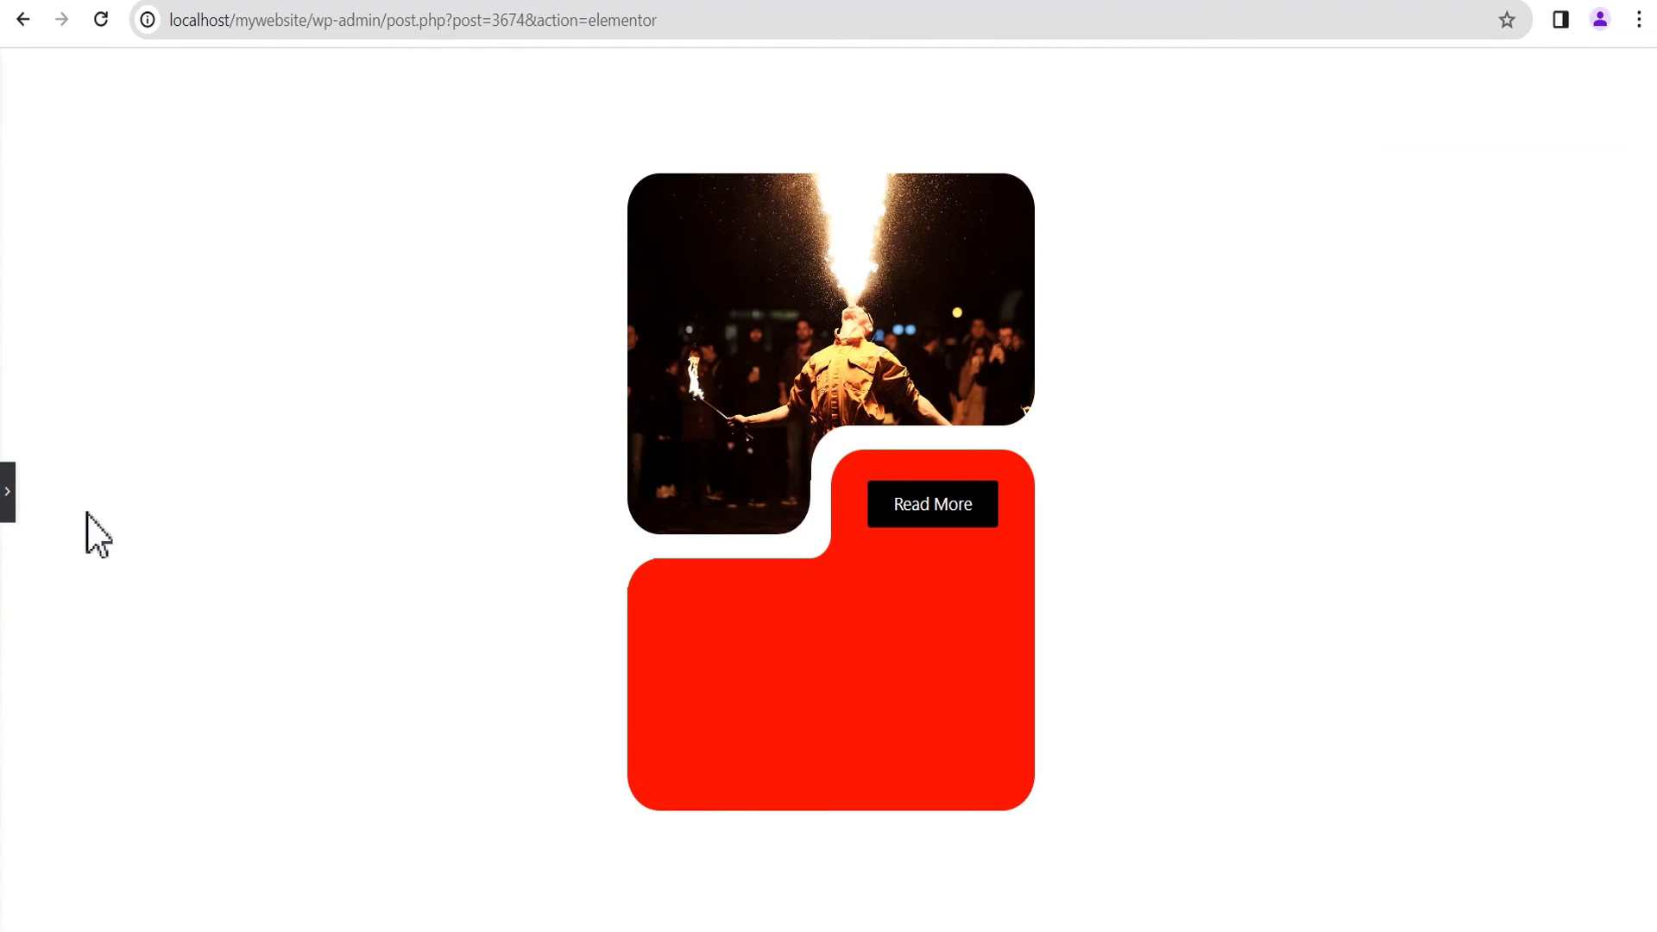
click(13, 492)
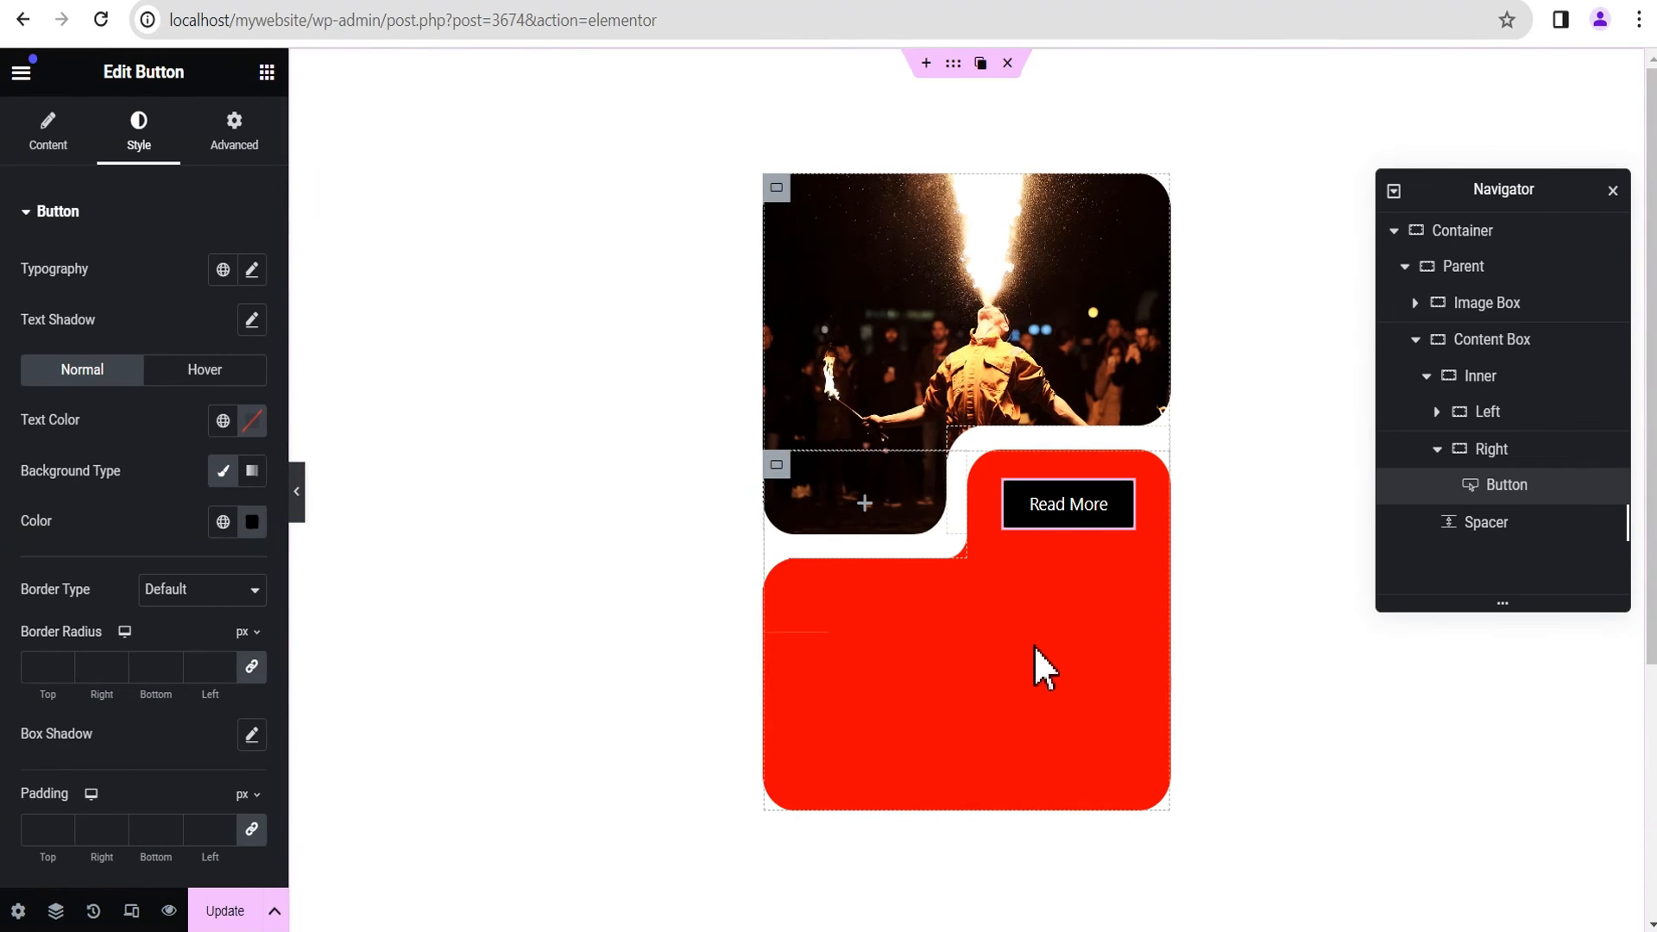
Step: Add a new container inside the Content Box, placed directly below its Spacer
click(1436, 450)
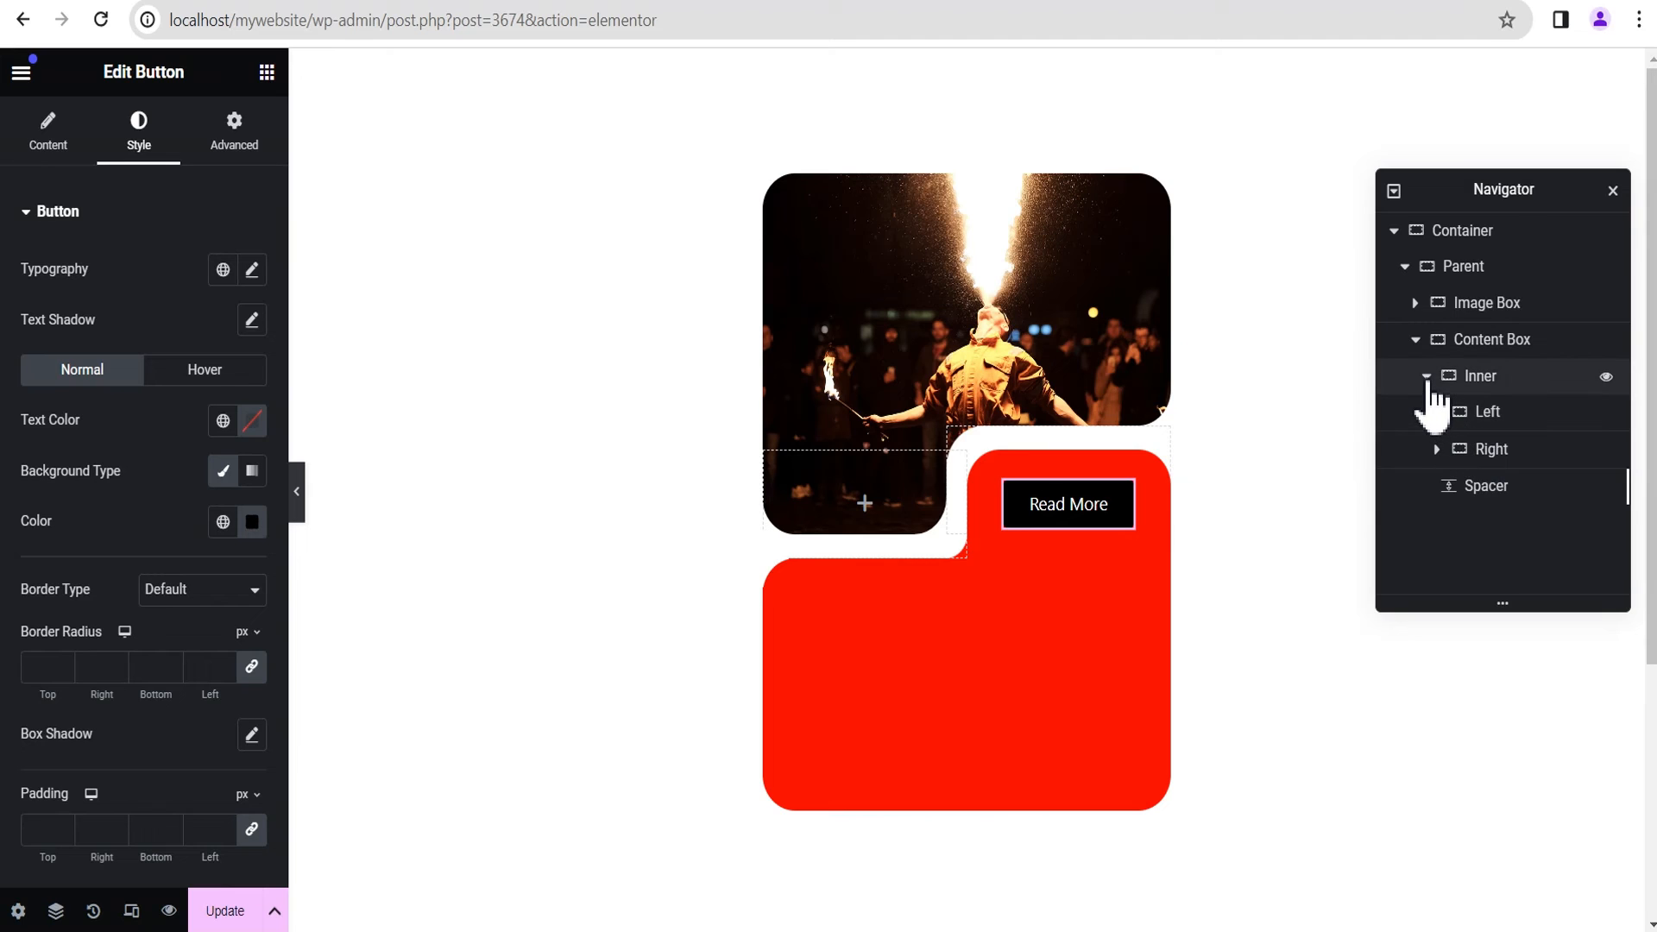
click(1427, 377)
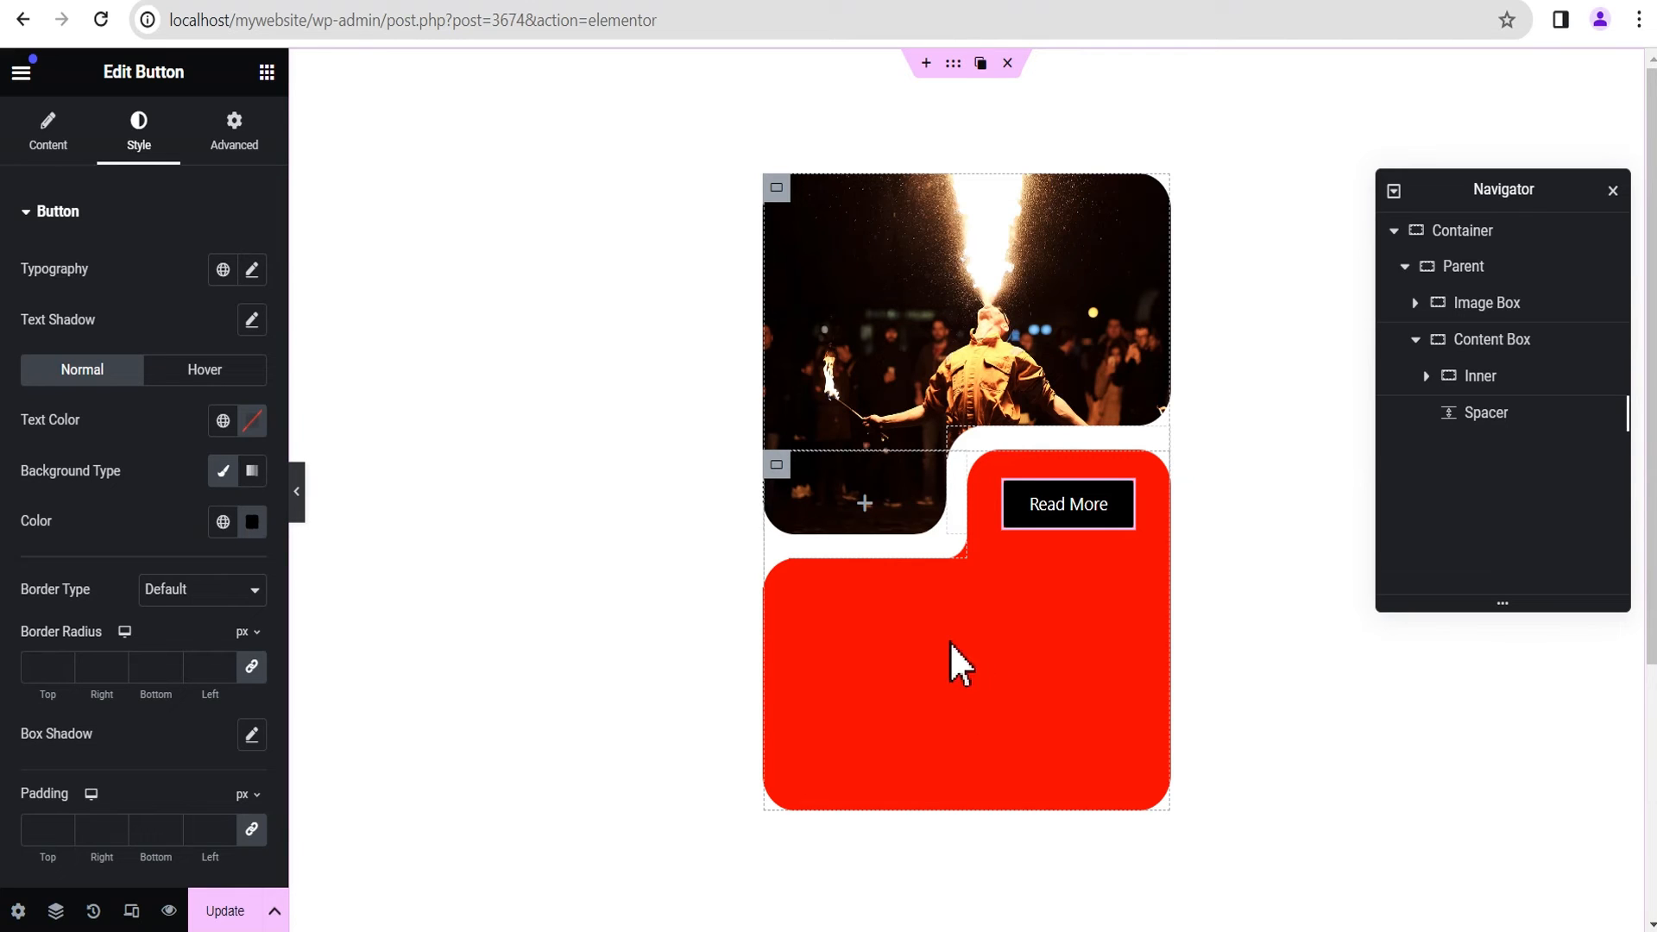
click(267, 72)
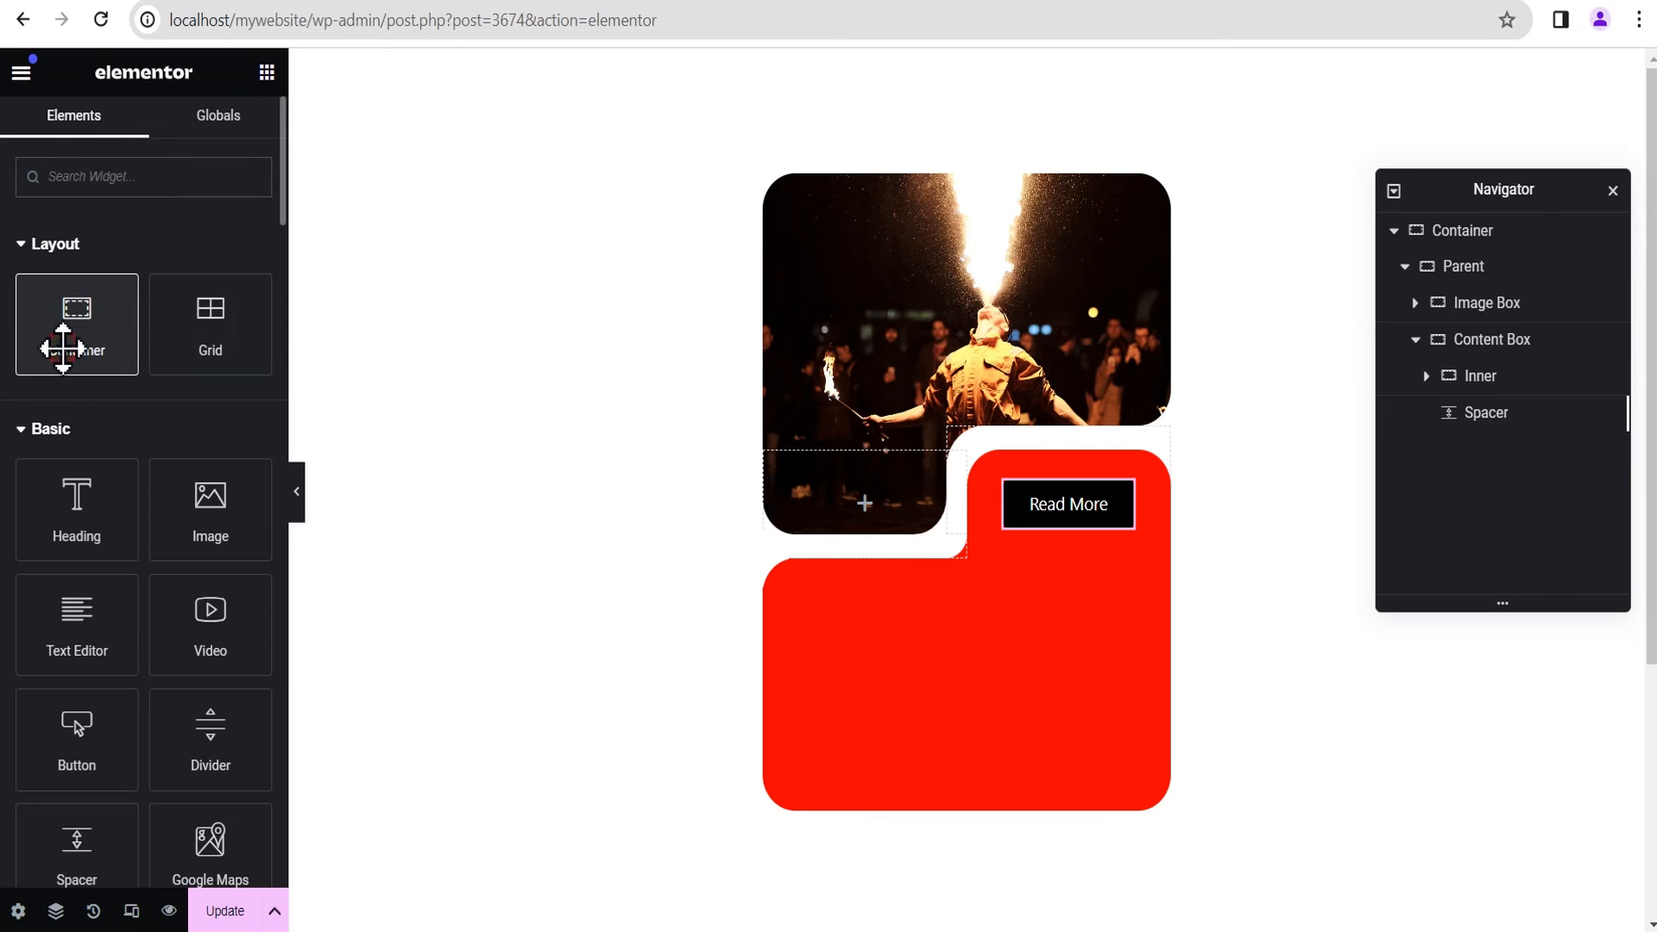
drag(63, 345, 966, 780)
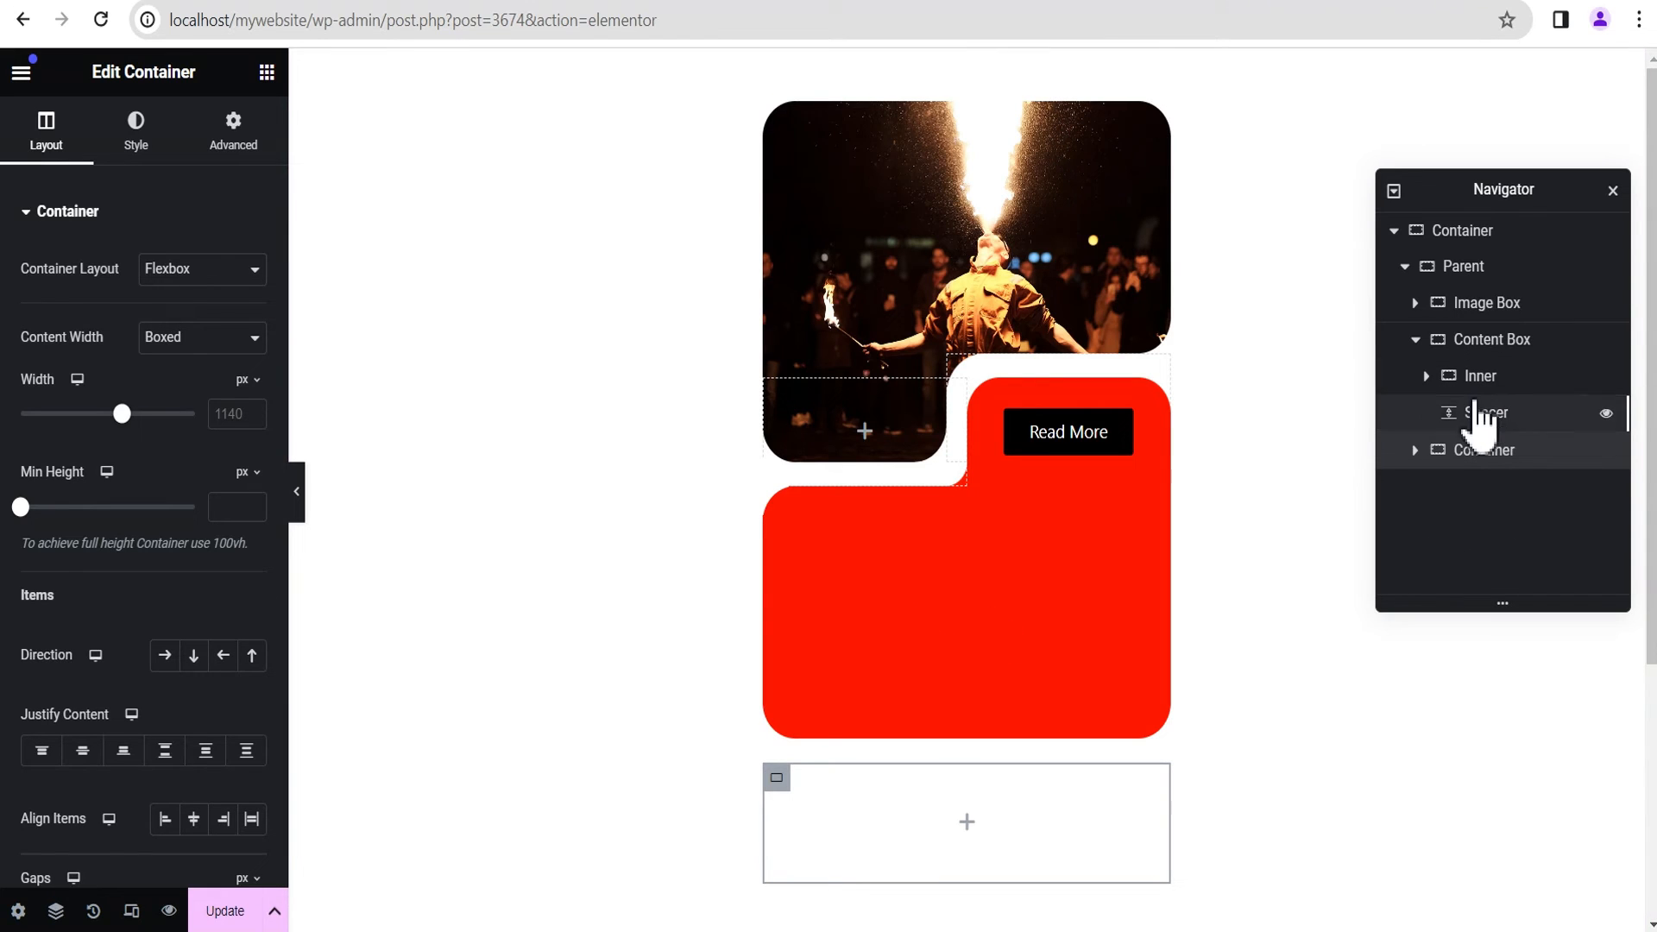
mouse_move(1472, 449)
mouse_down()
mouse_move(1507, 414)
mouse_move(1471, 460)
mouse_up()
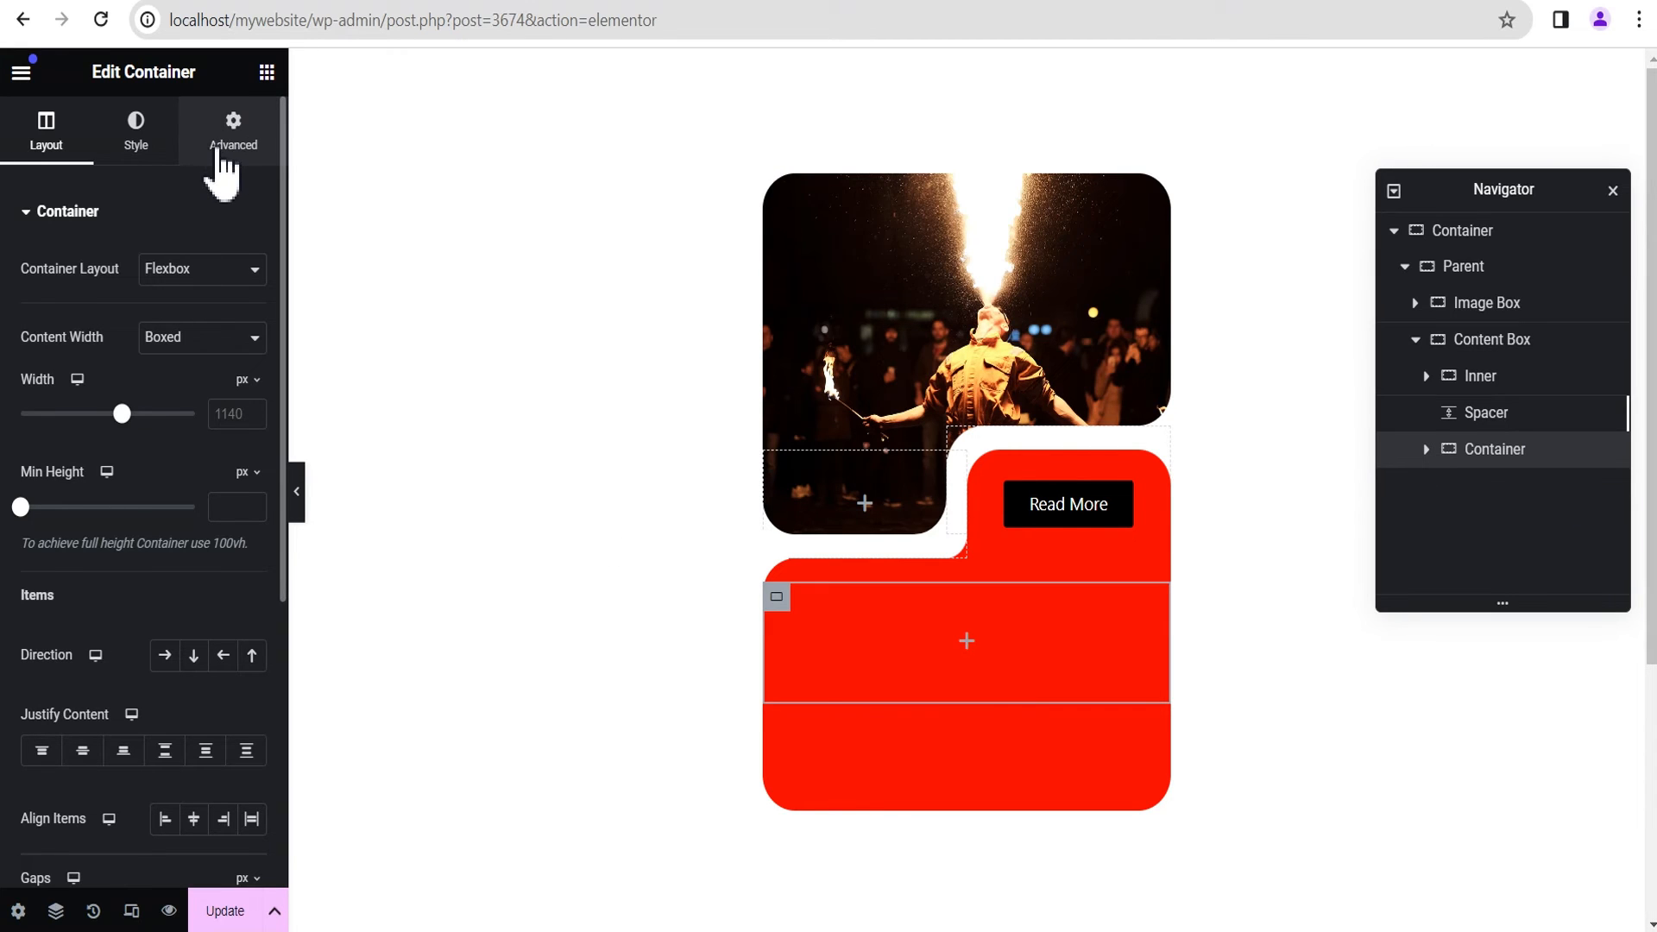
Step: Set the new container's padding to 0 px top and 20 px right, bottom and left
click(222, 163)
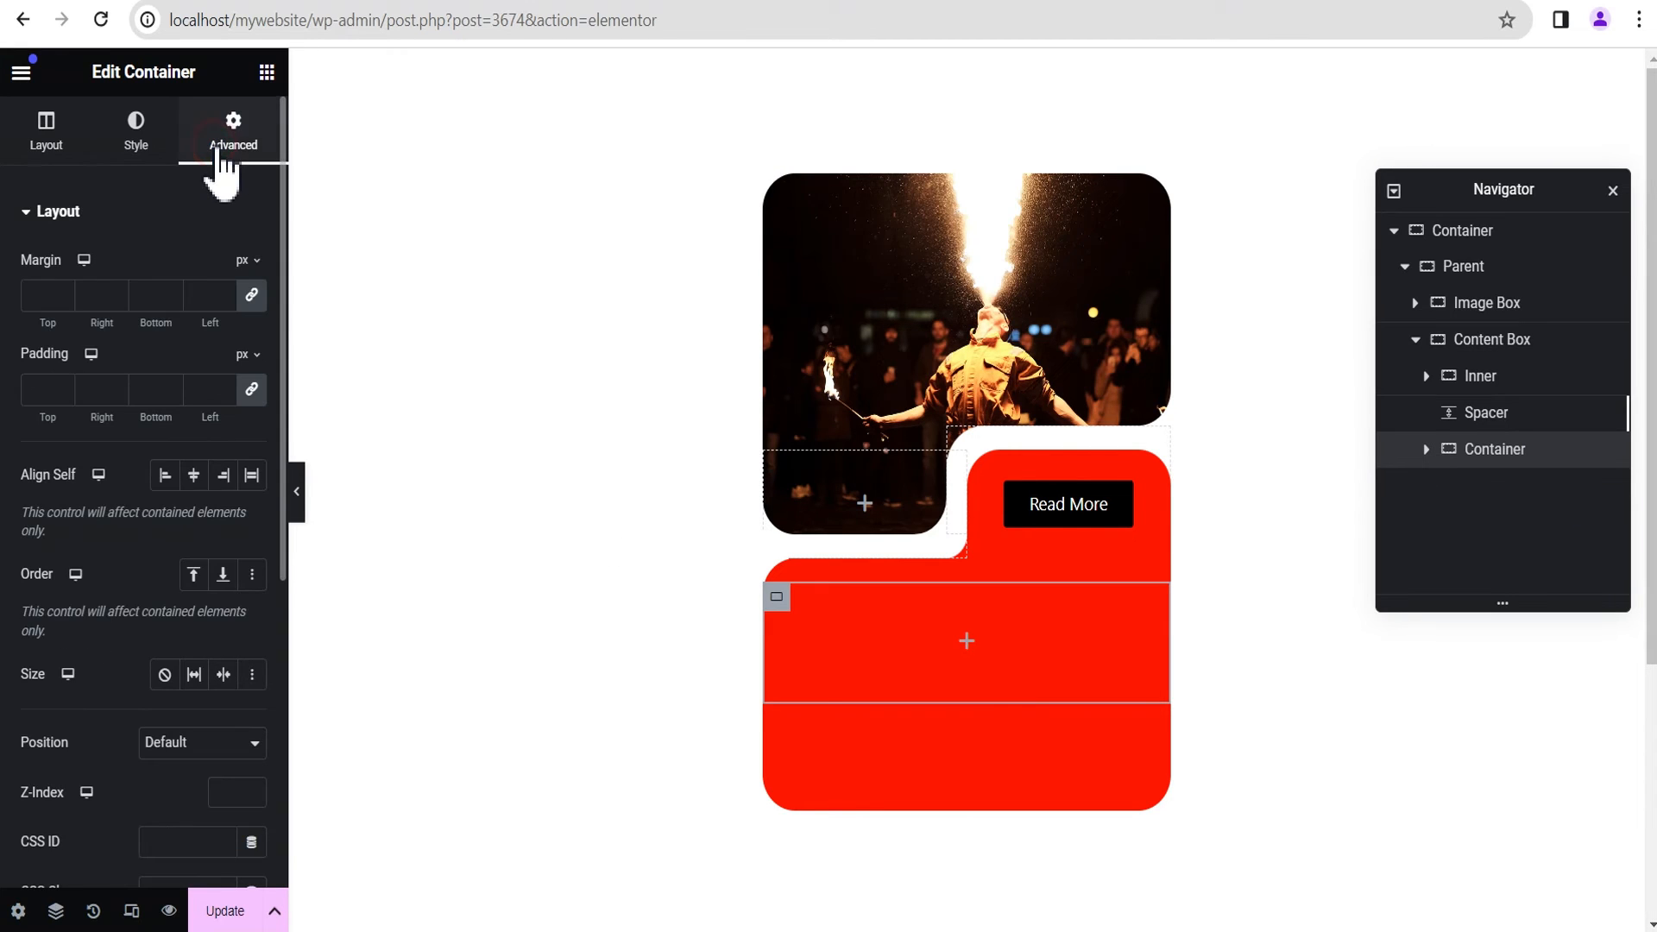
click(251, 389)
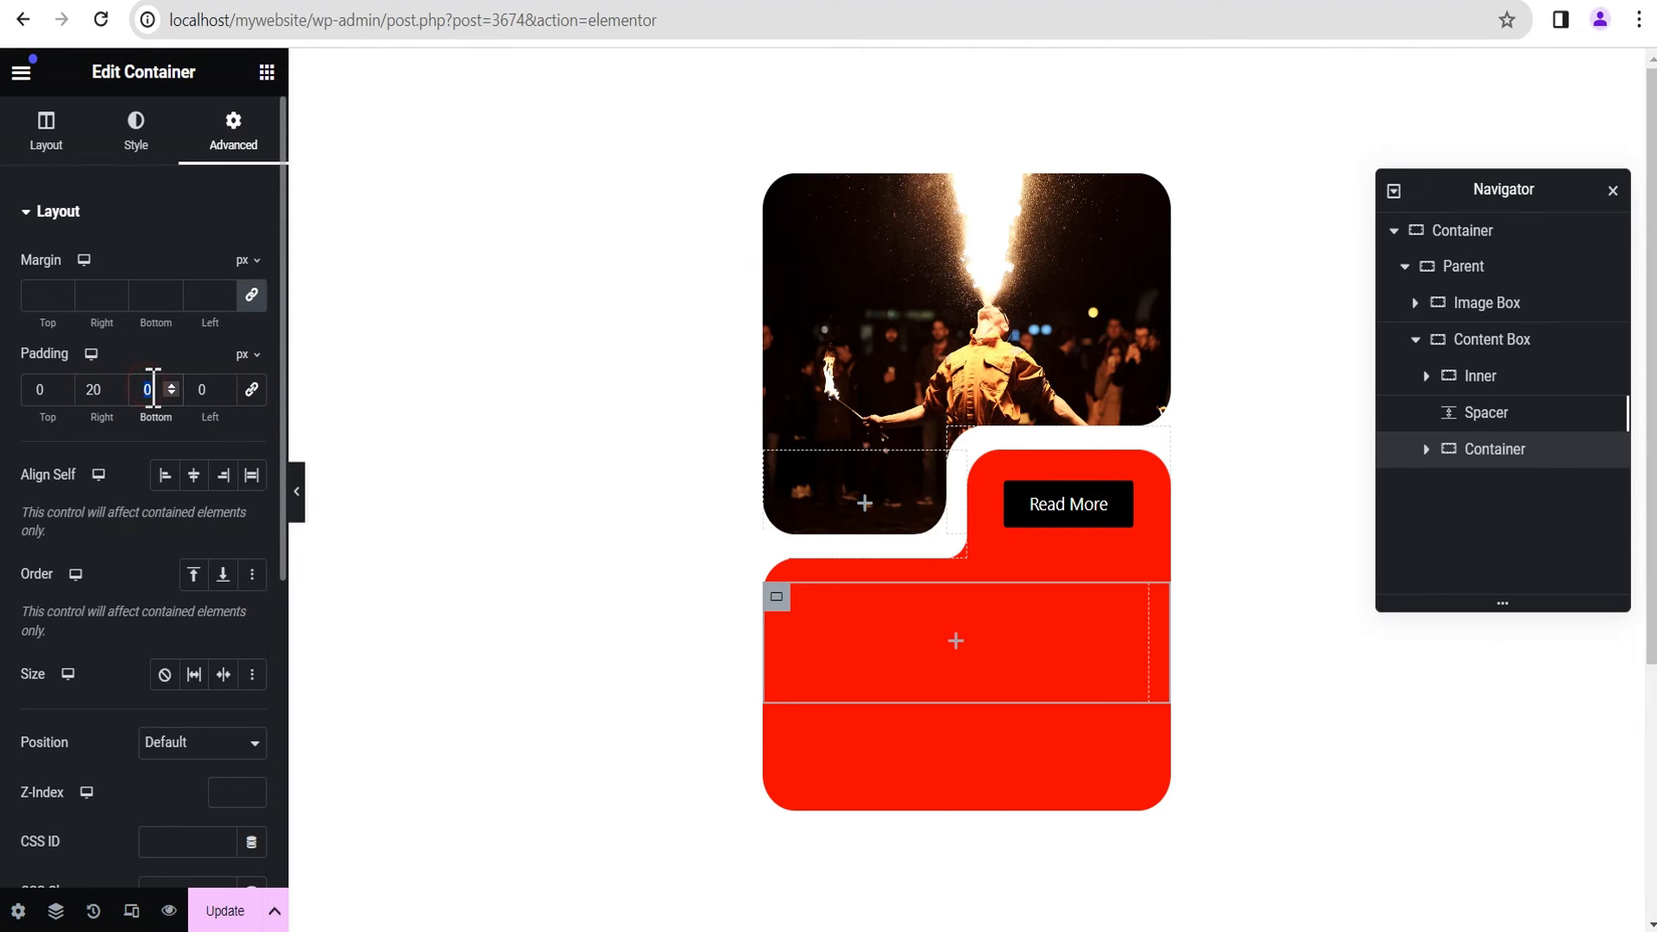
text(20)
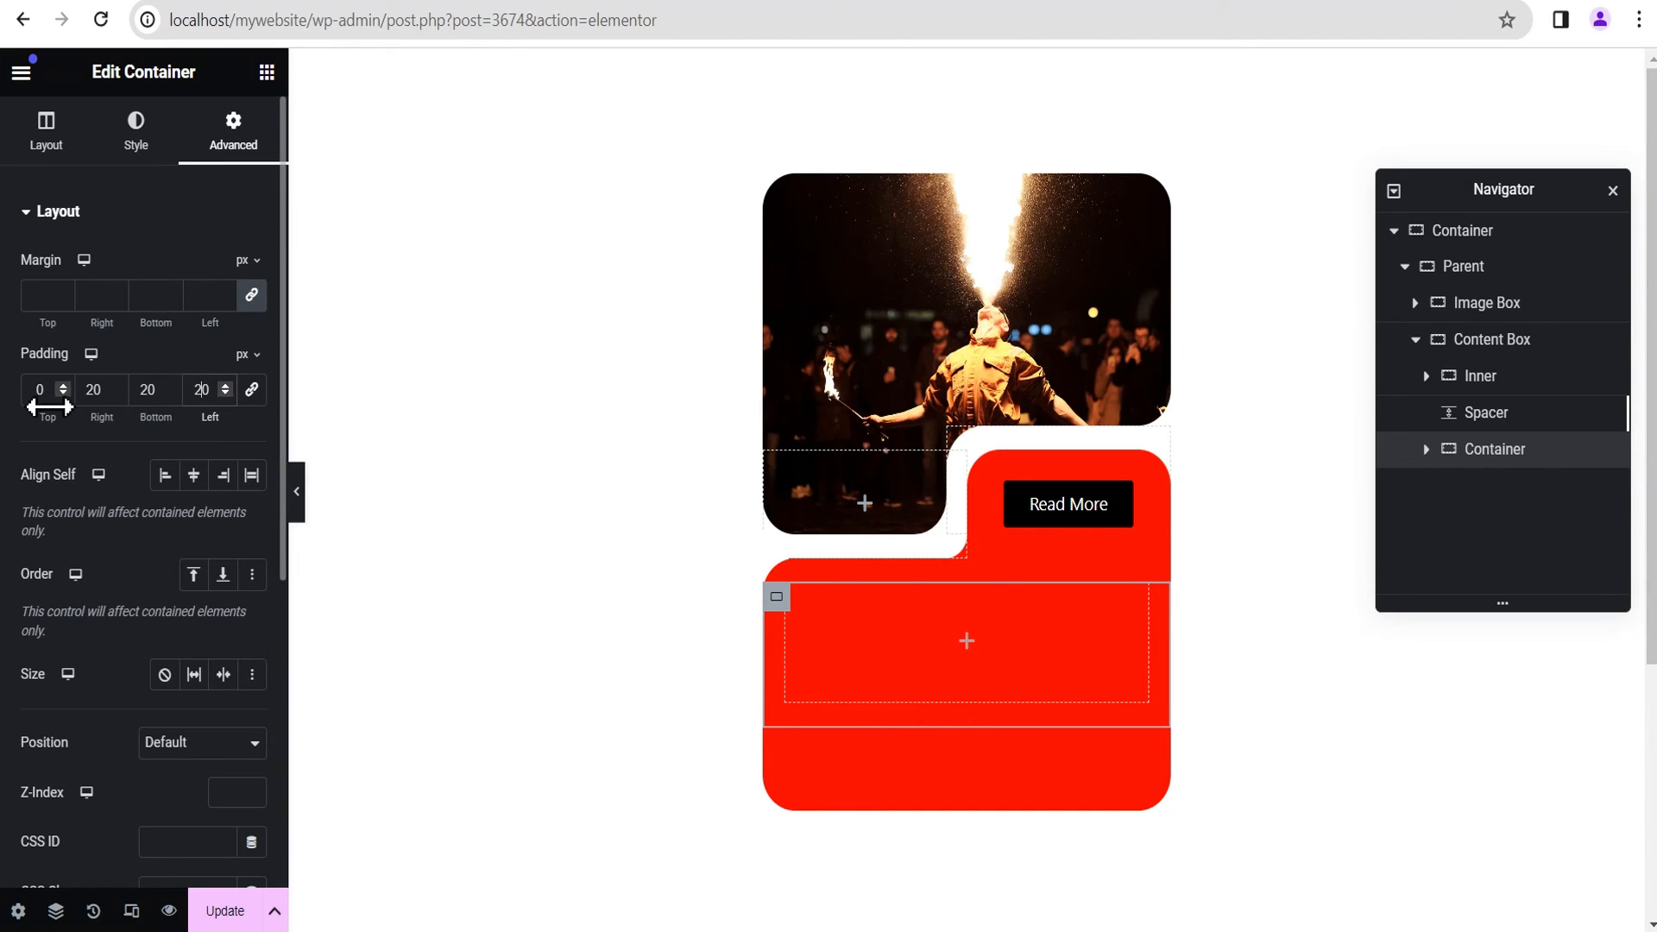
Step: Add a Heading widget to the new container and set its title to "Post Title One"
click(966, 641)
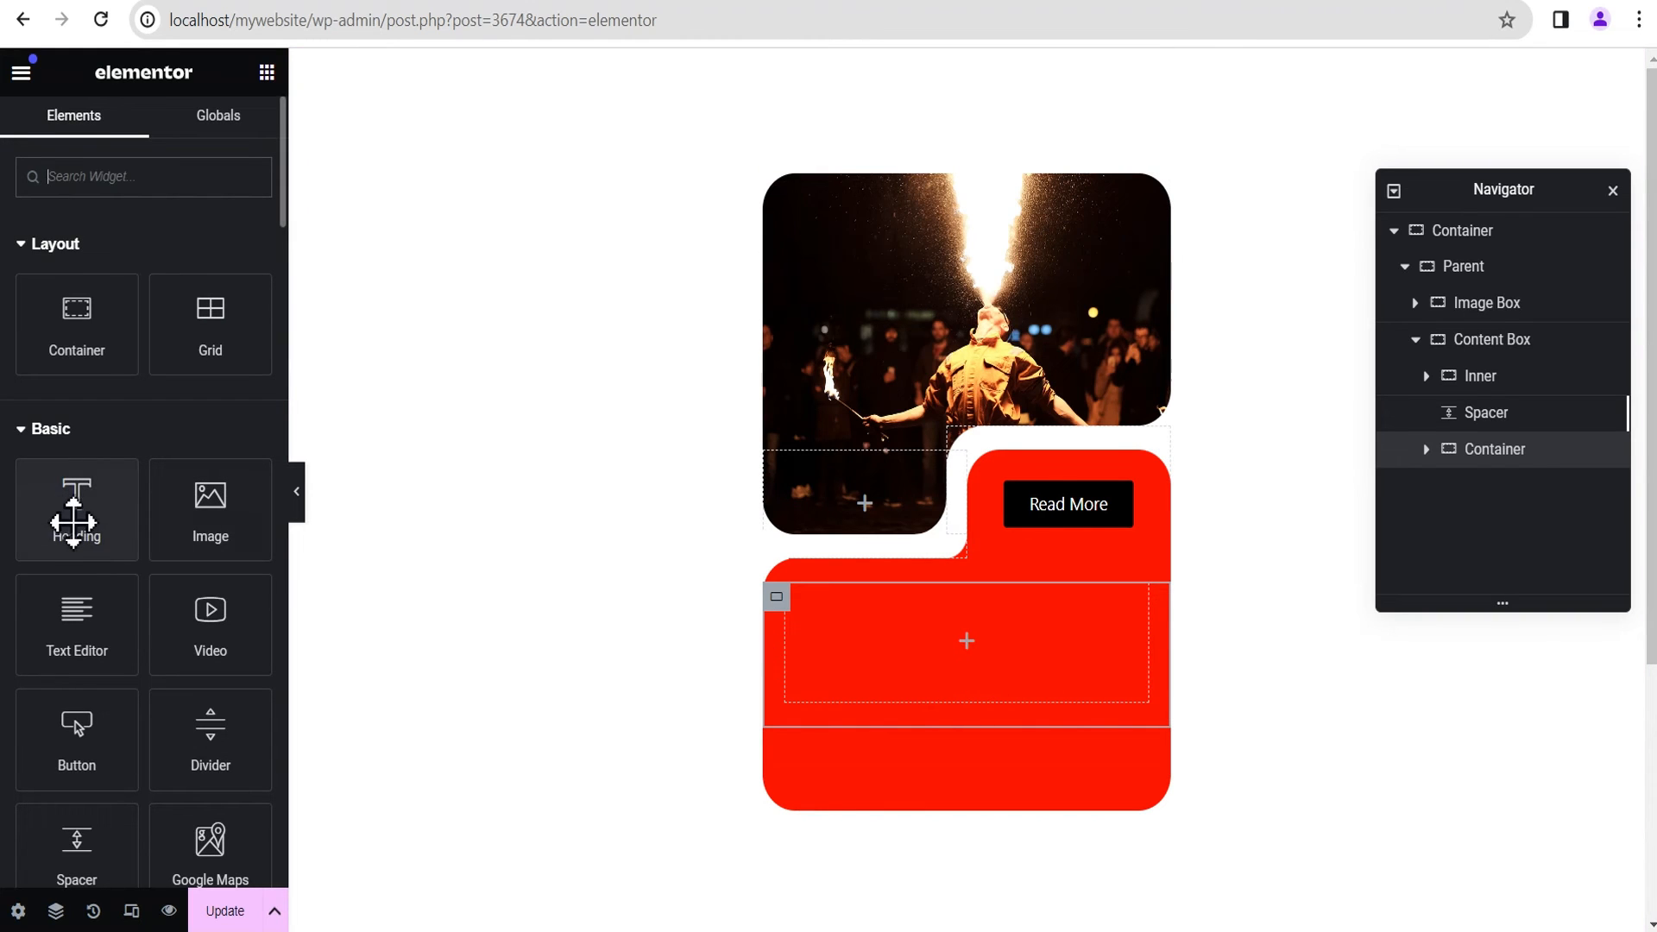
drag(71, 522, 937, 664)
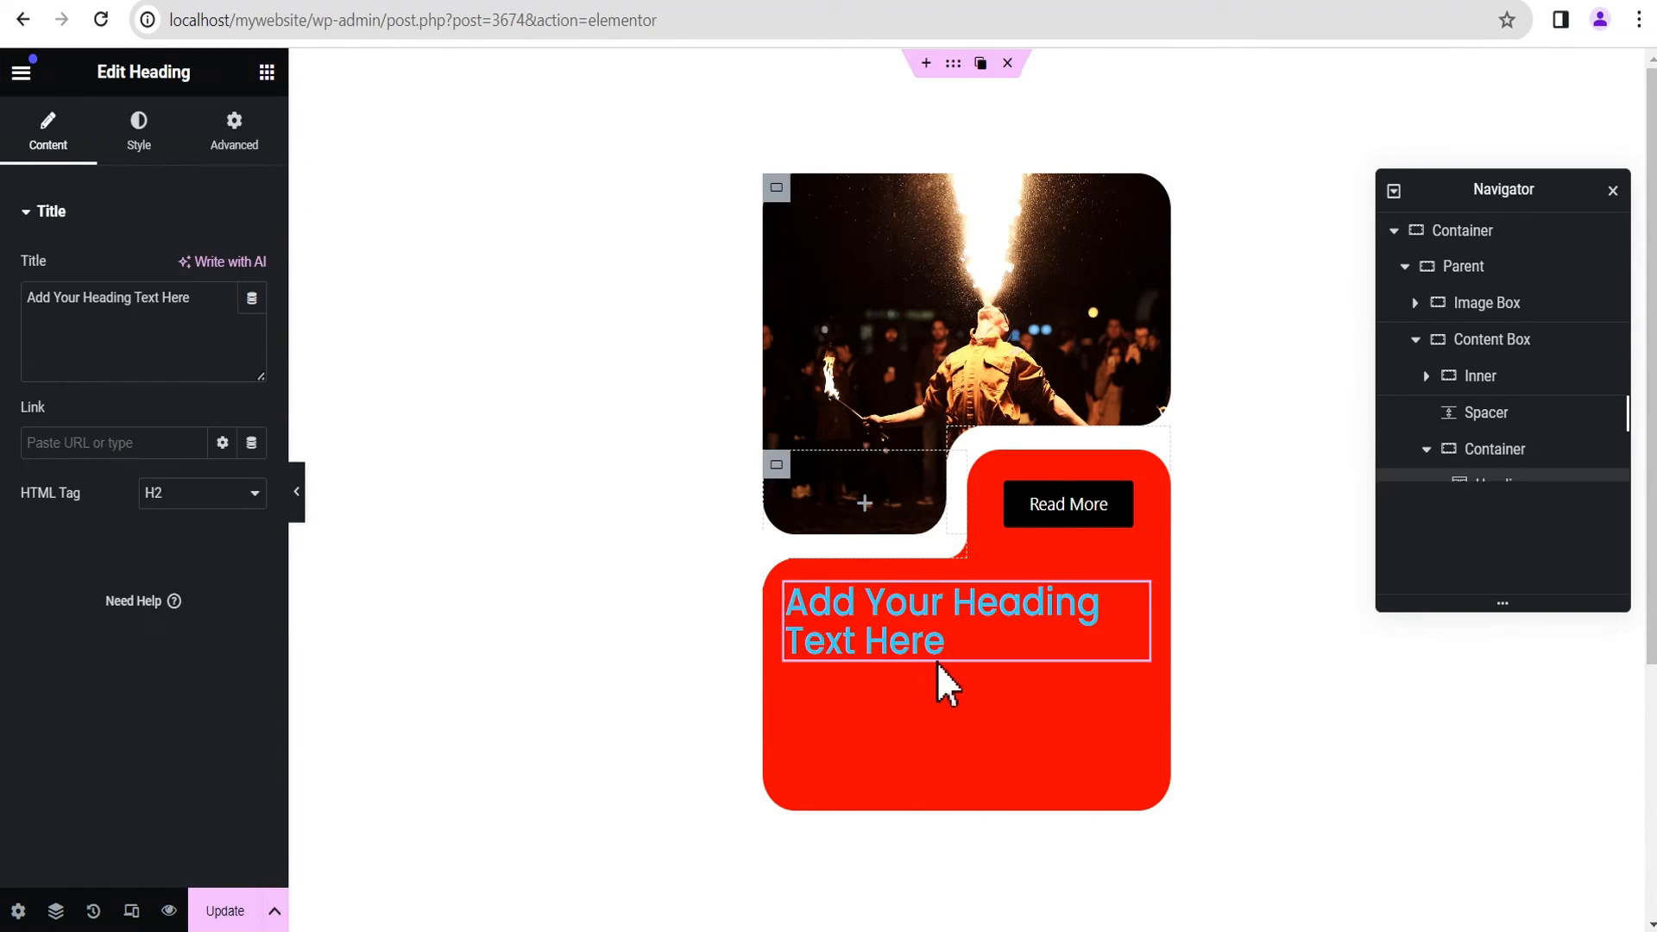
drag(203, 300, 10, 293)
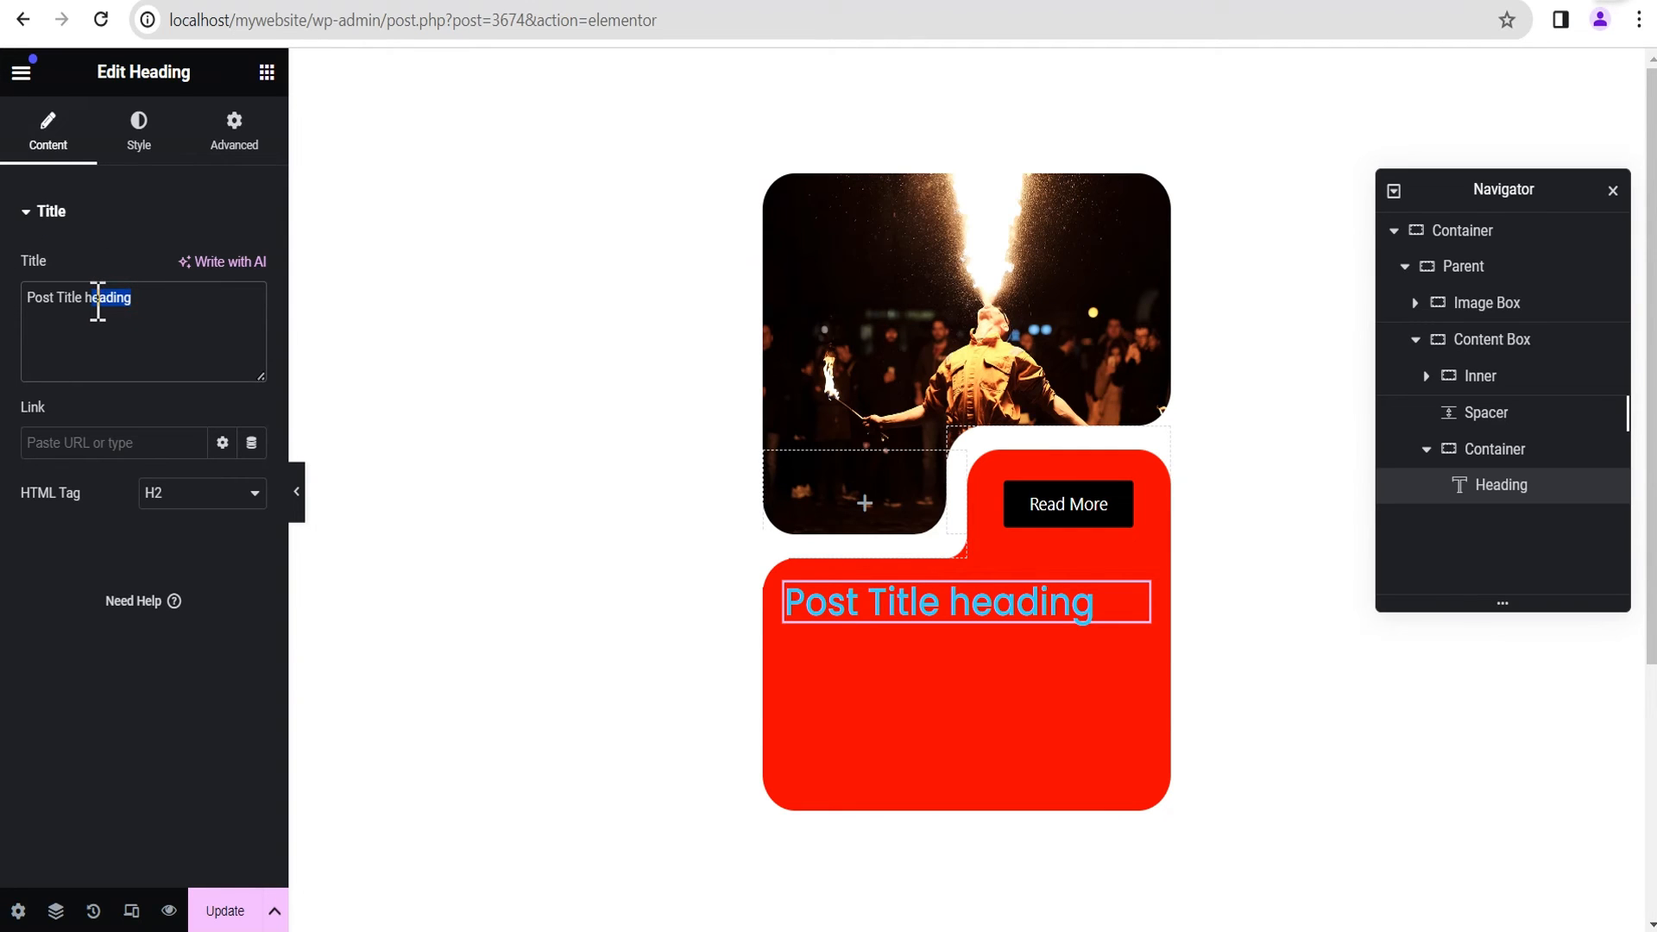
text(On)
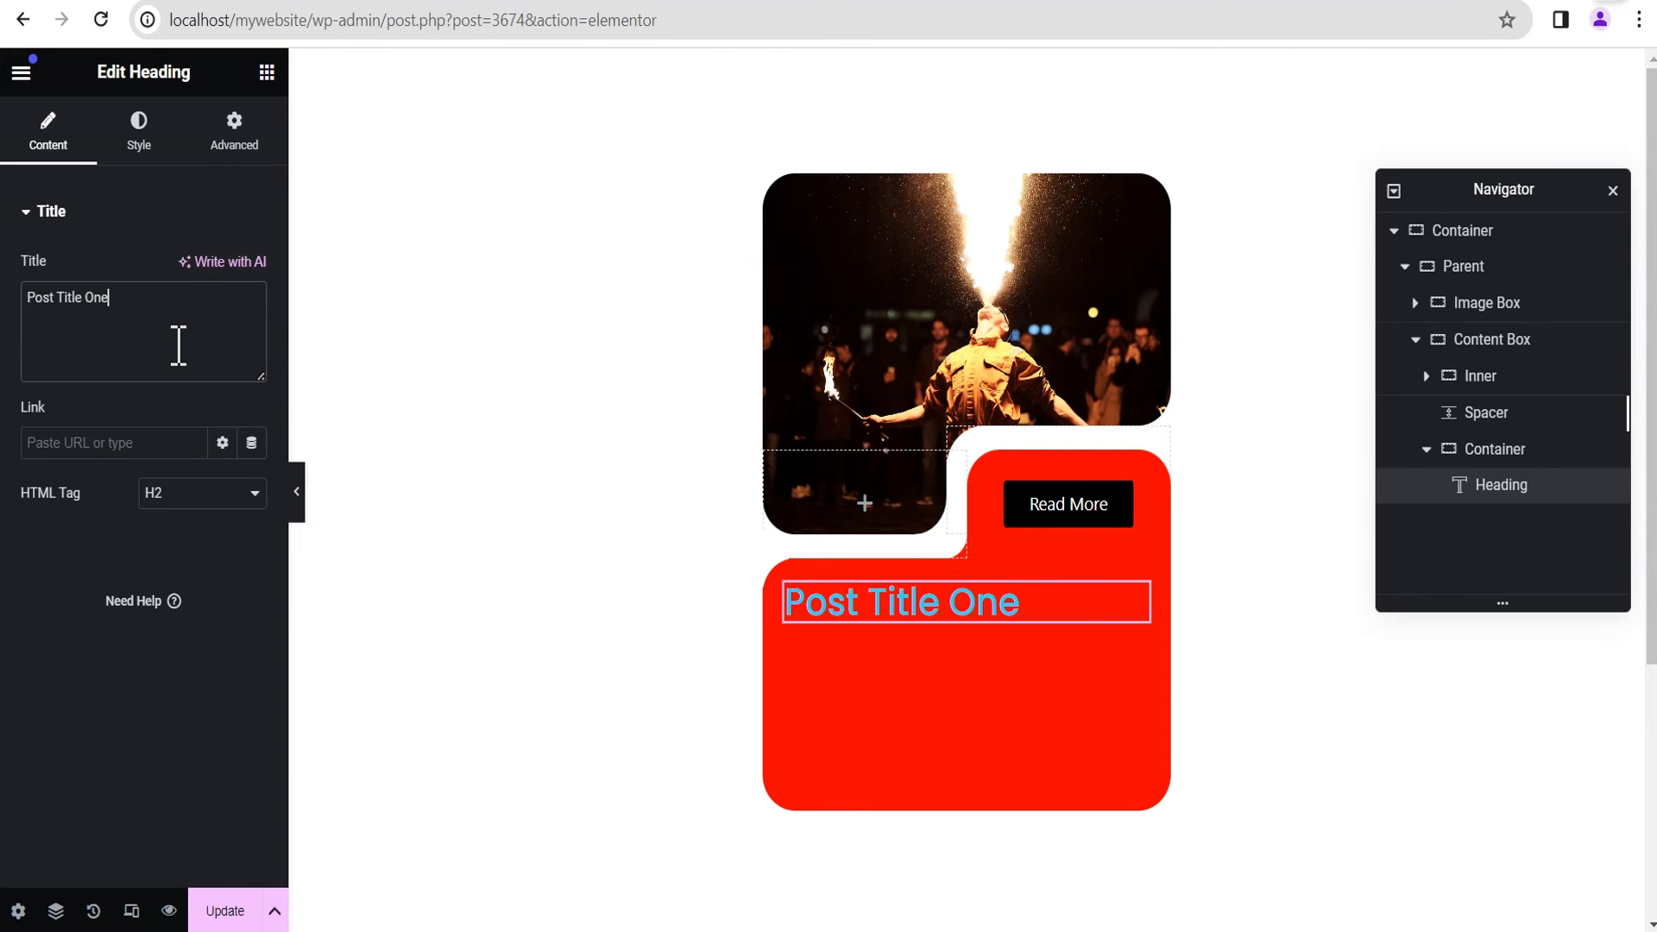
Step: Set the heading's text color to white
click(138, 130)
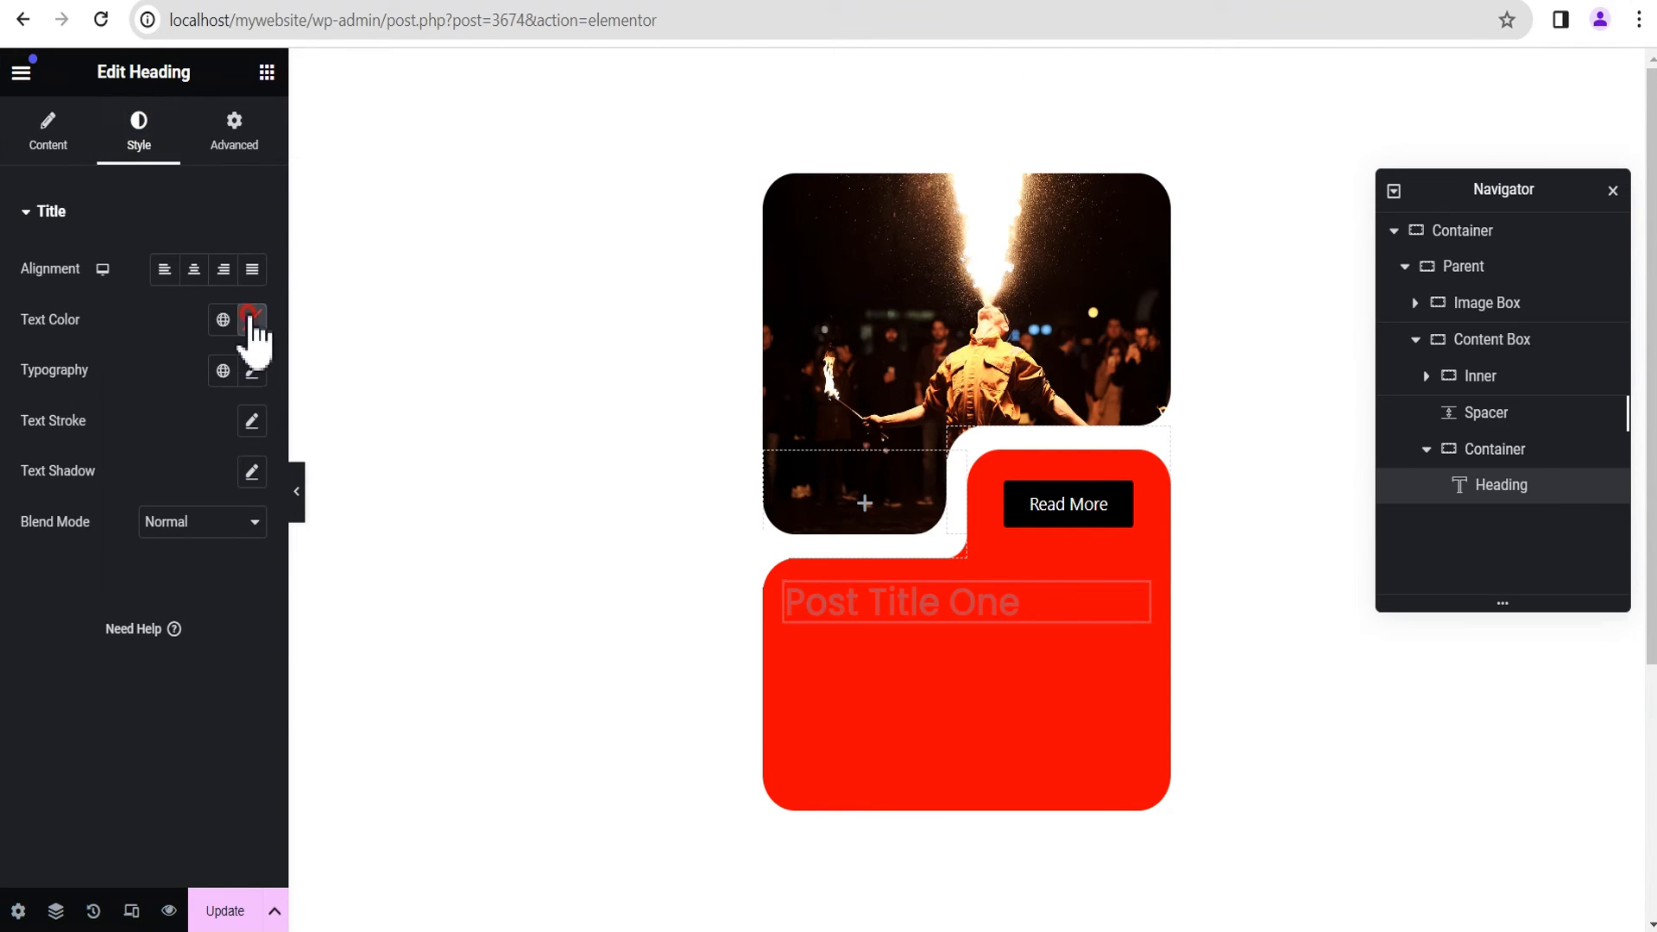
click(253, 321)
drag(251, 594, 111, 337)
click(113, 336)
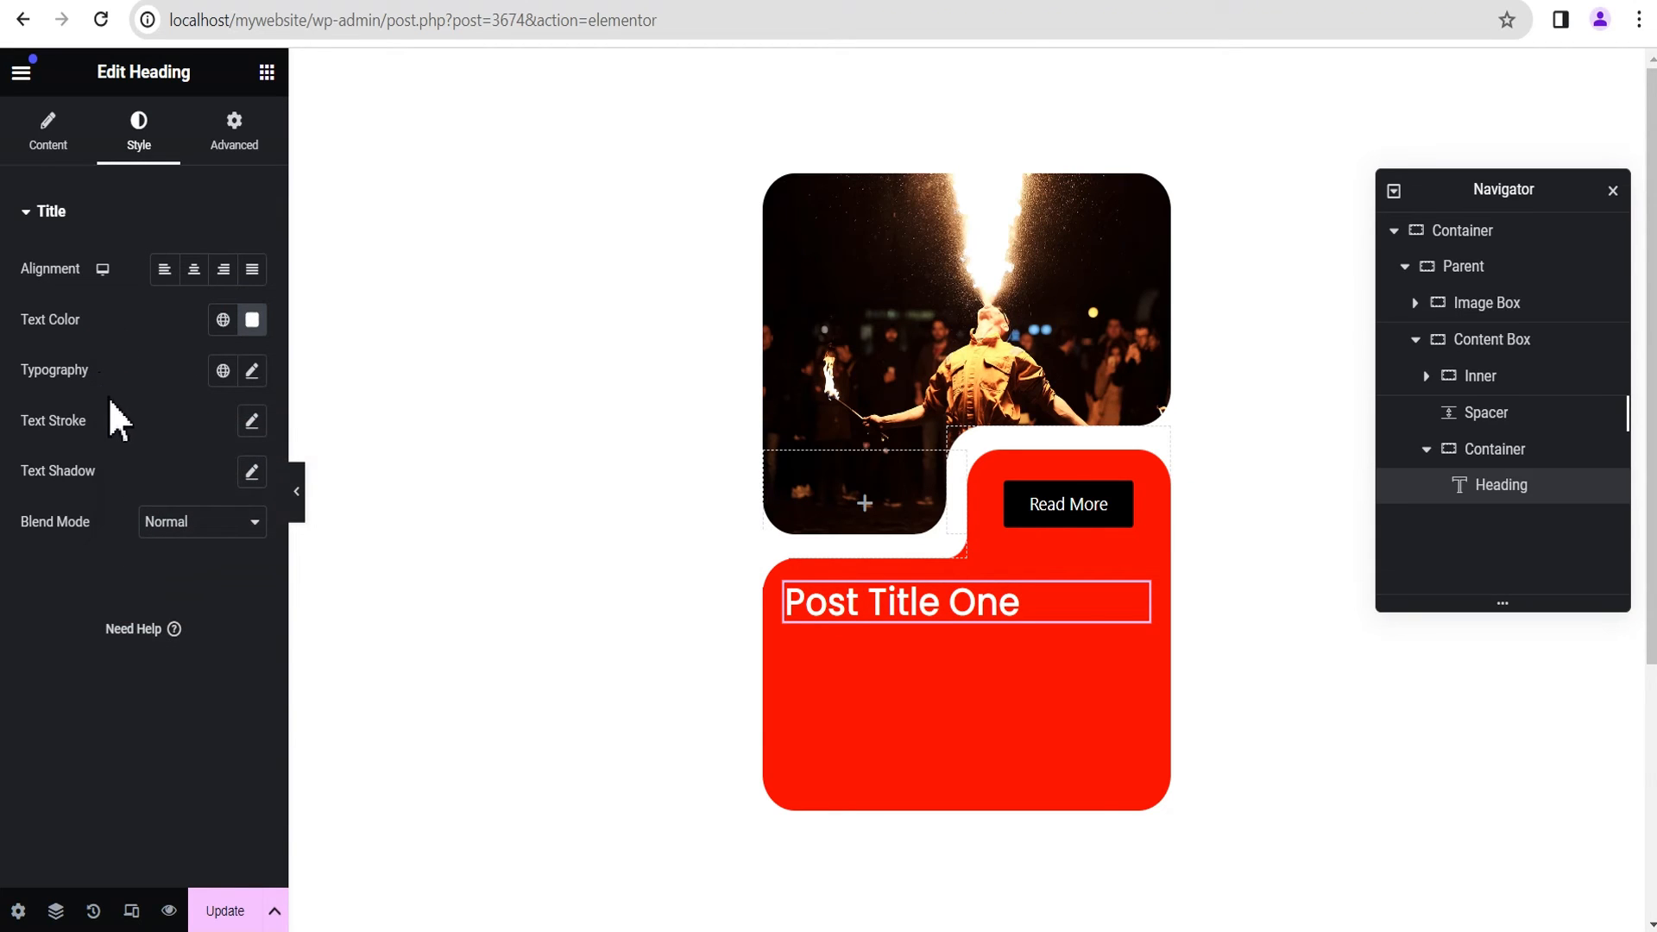
Step: Add a Text Editor widget below the "Post Title One" heading
click(277, 71)
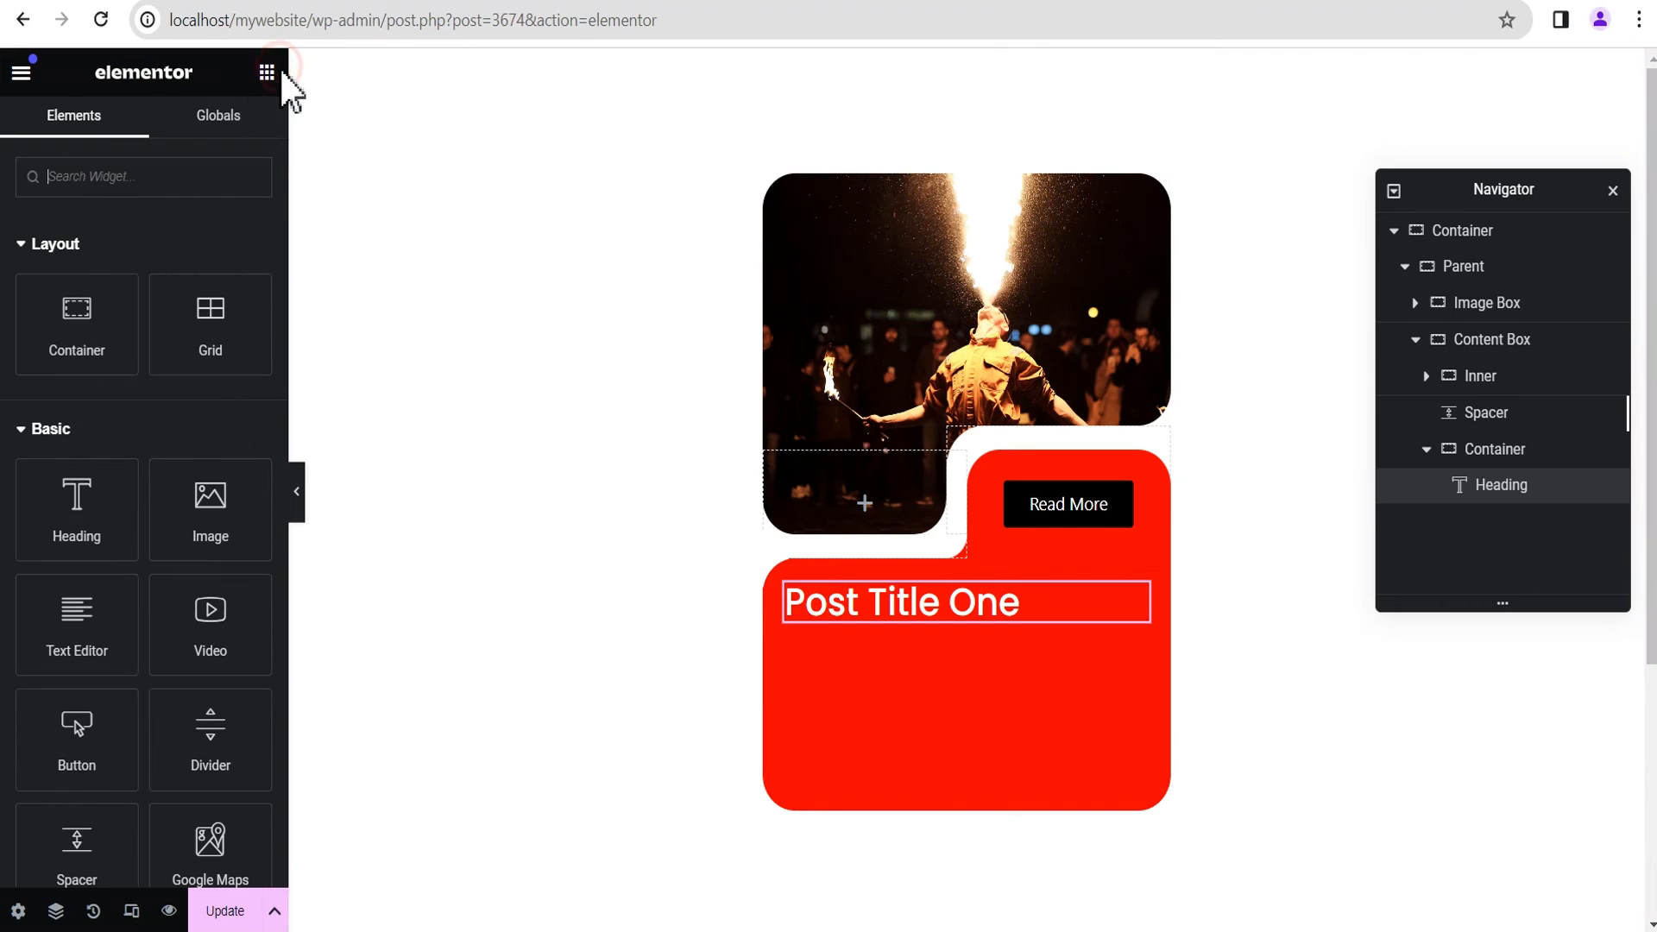
scroll(137, 604, down, 1)
drag(66, 513, 906, 634)
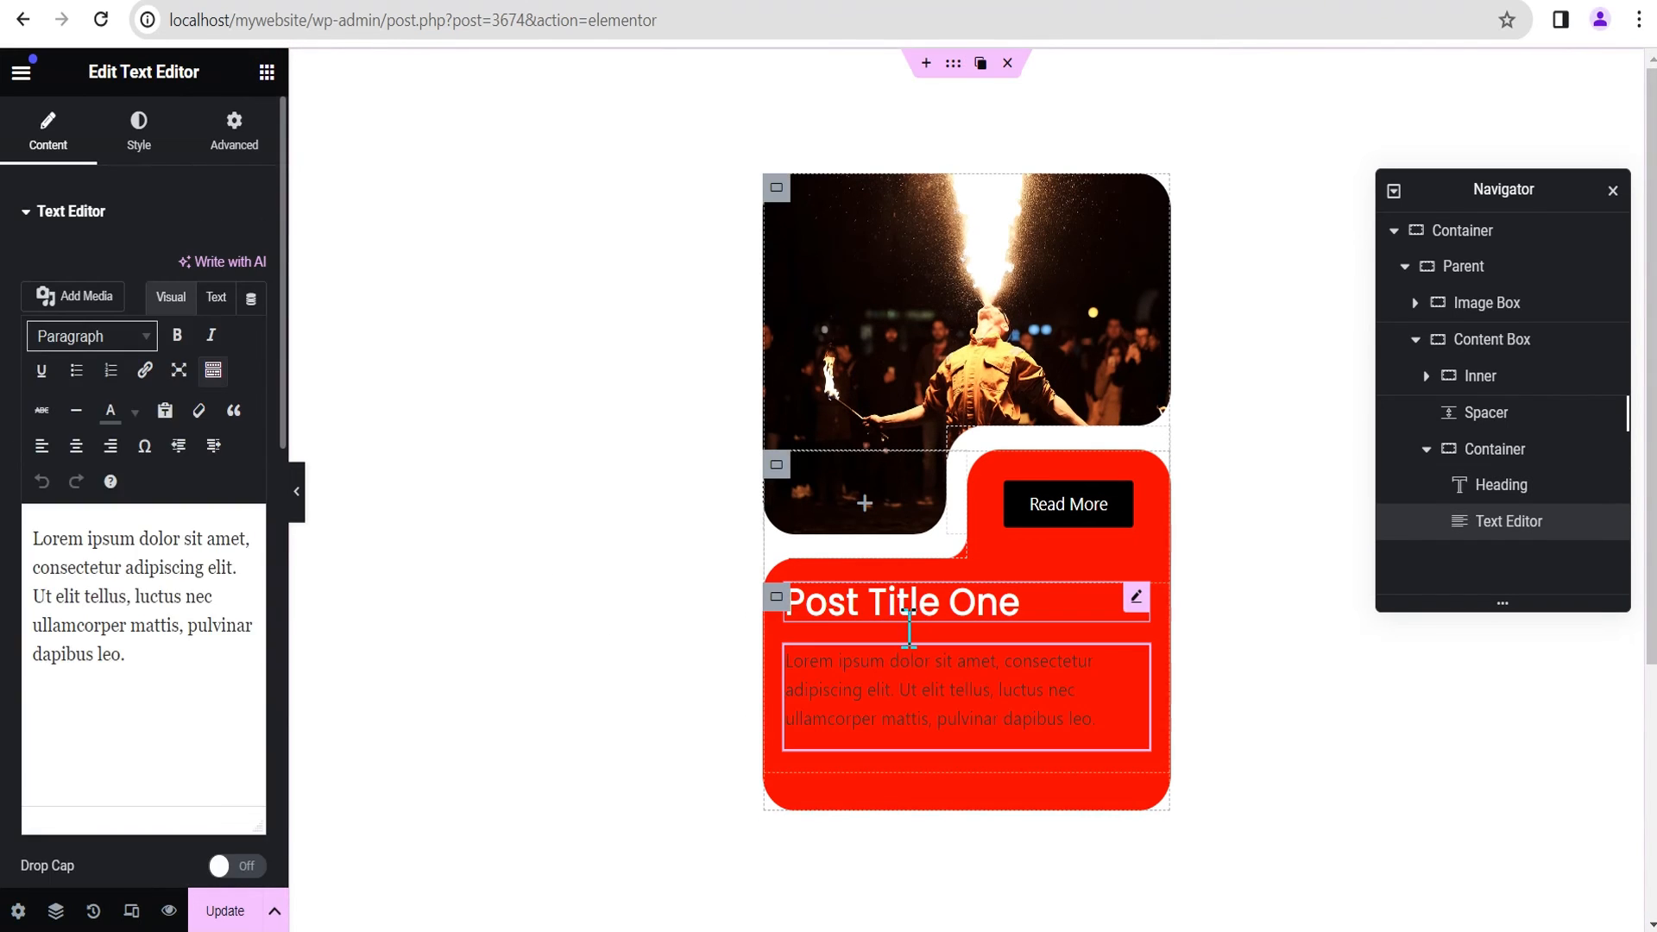
Step: Set the Text Editor's text color to white (#FFFFFF) and preview the card without the editing panel
click(136, 139)
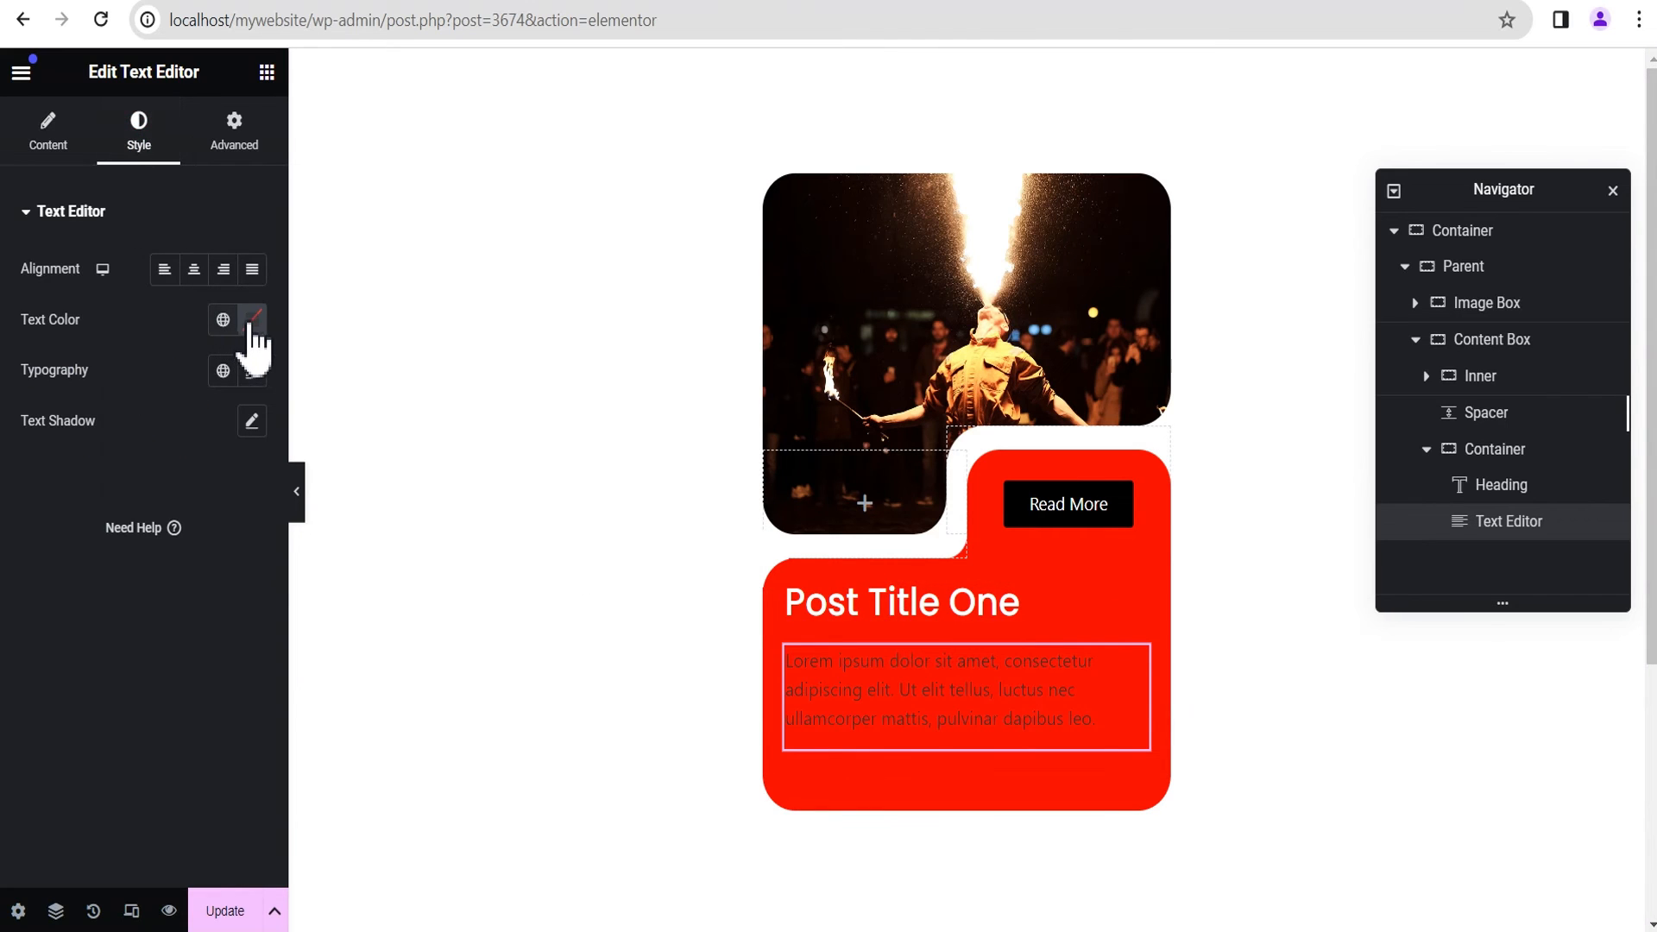
click(250, 320)
click(128, 419)
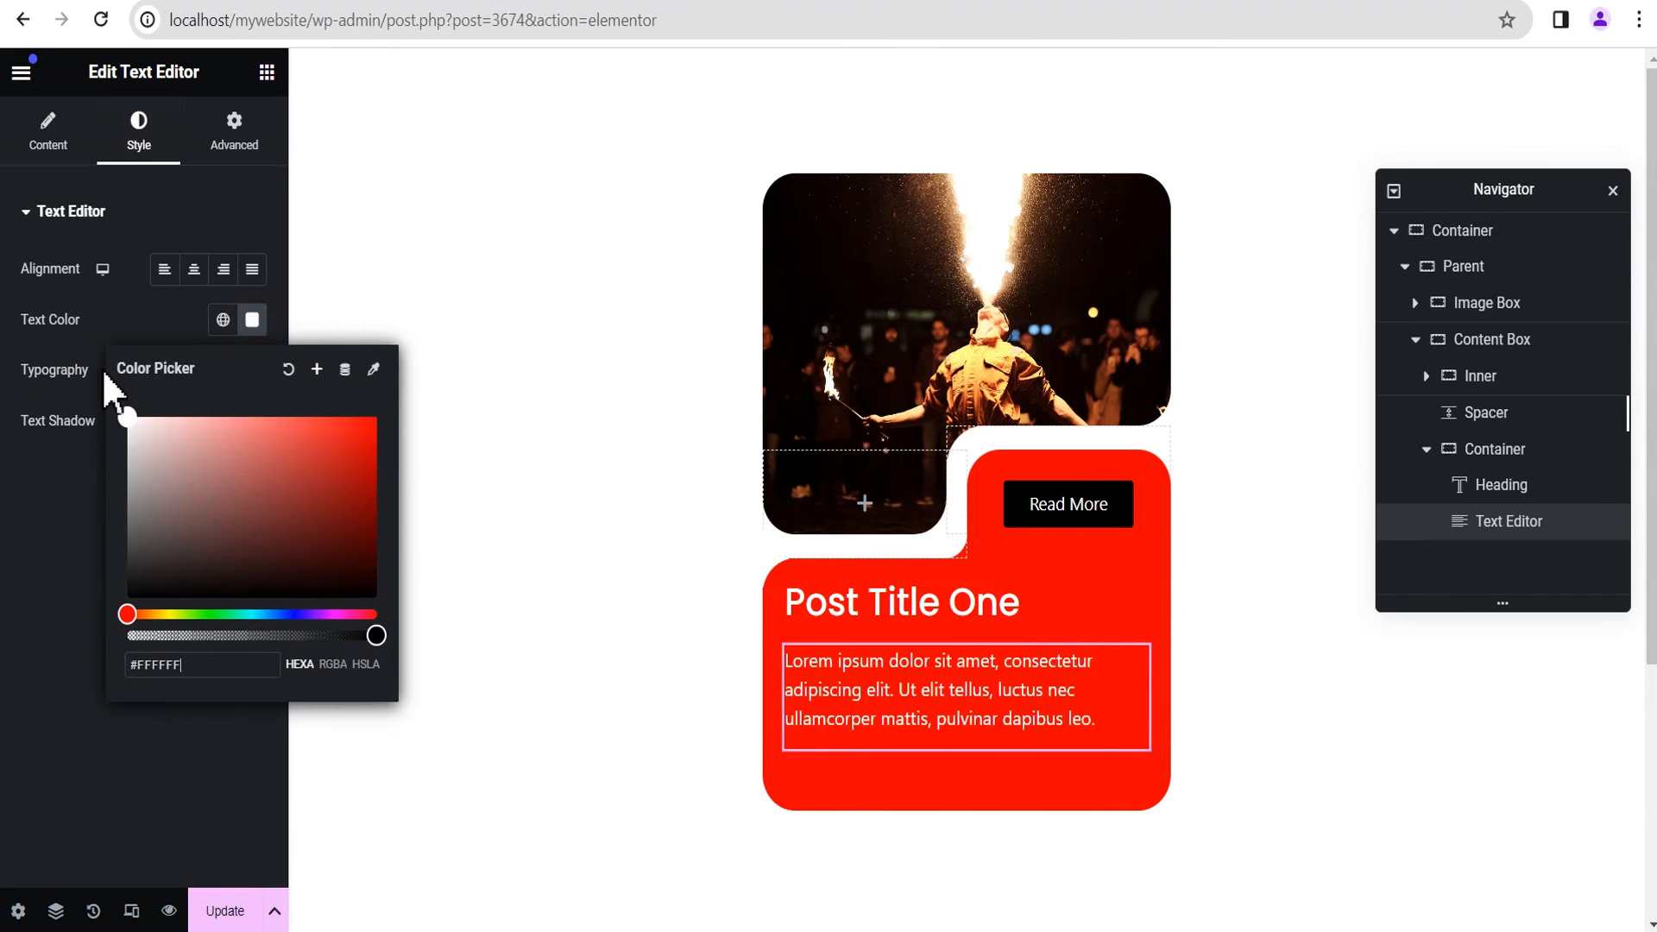
click(121, 326)
click(298, 505)
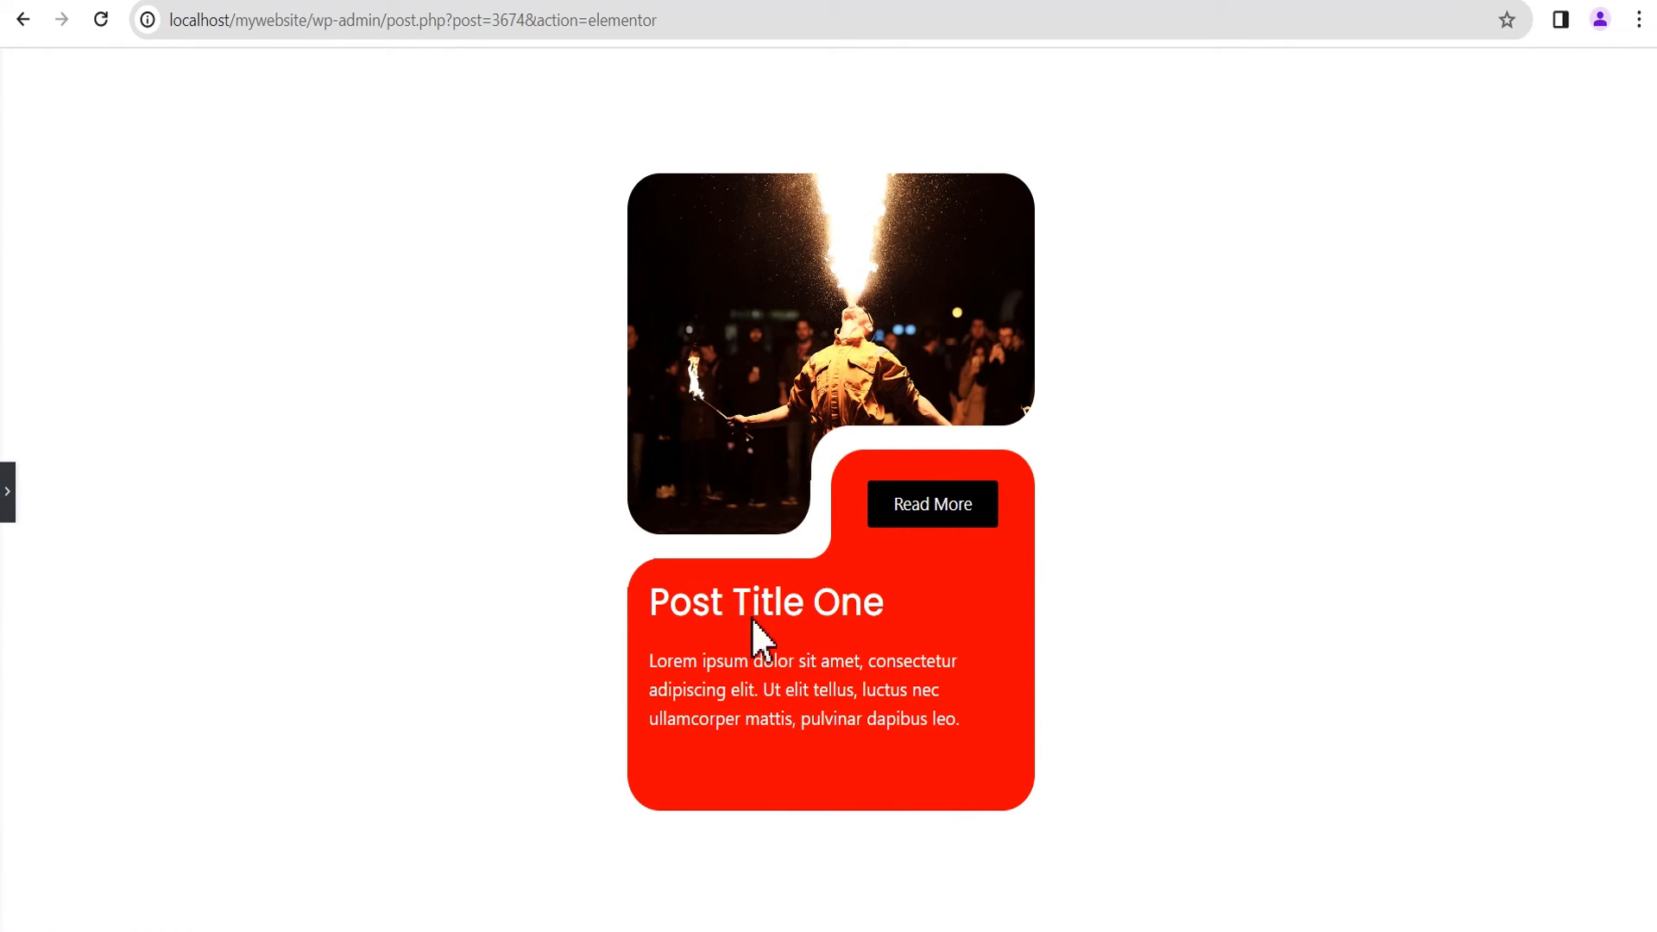
click(7, 493)
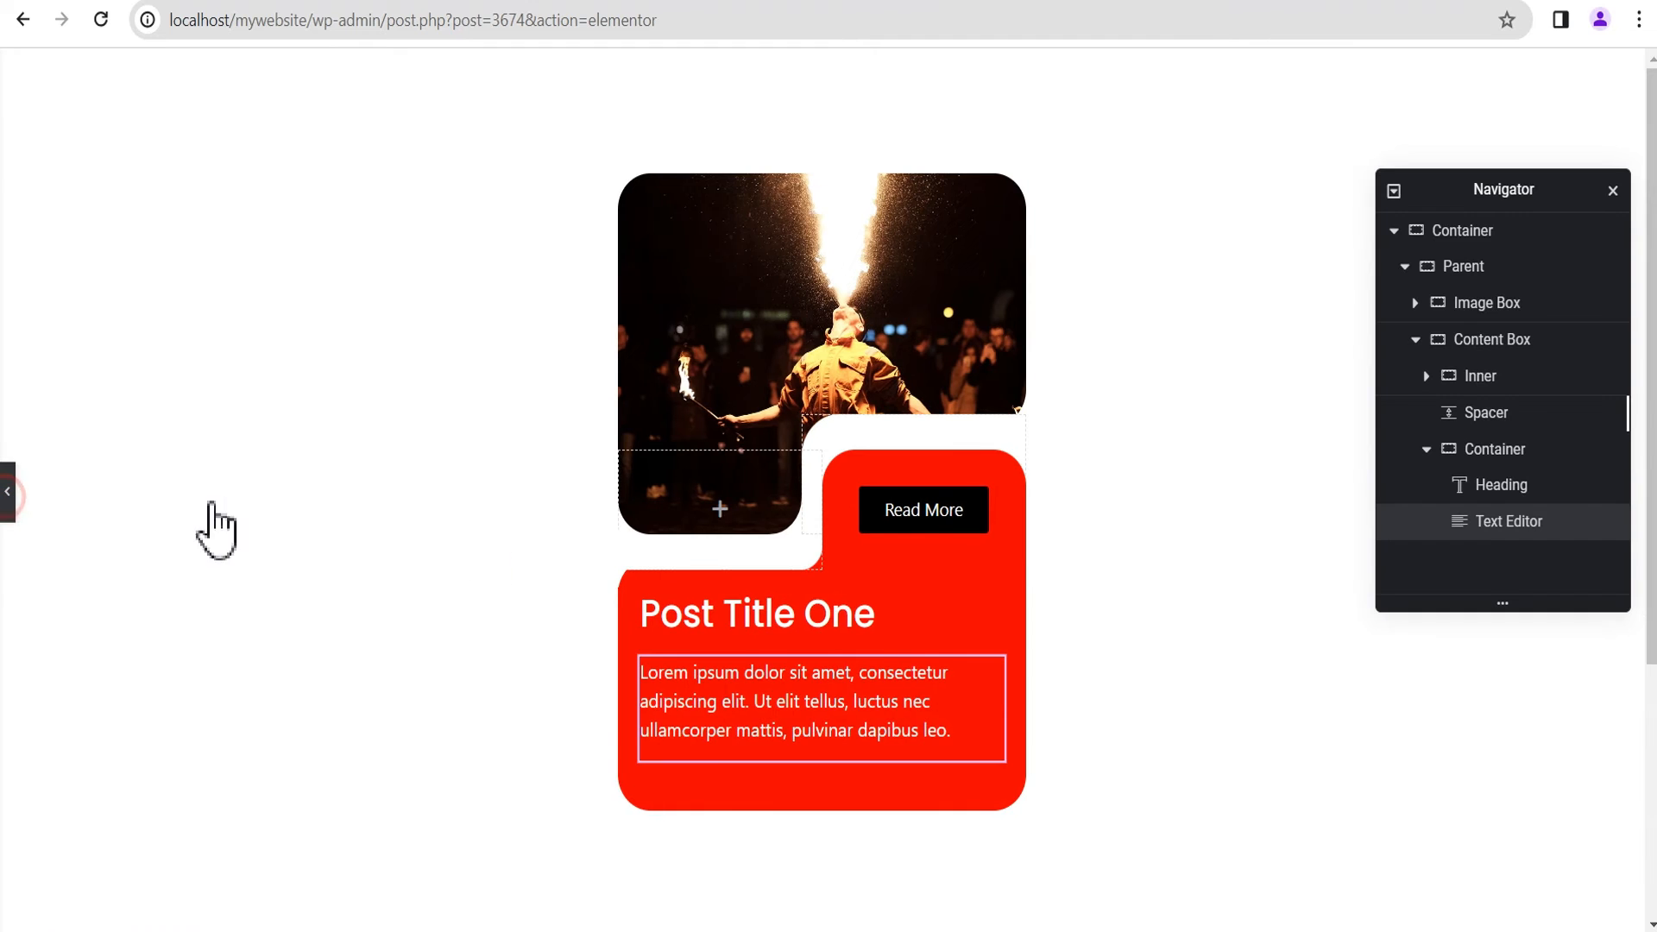
Step: Center-align the "Post Title One" heading
click(1134, 604)
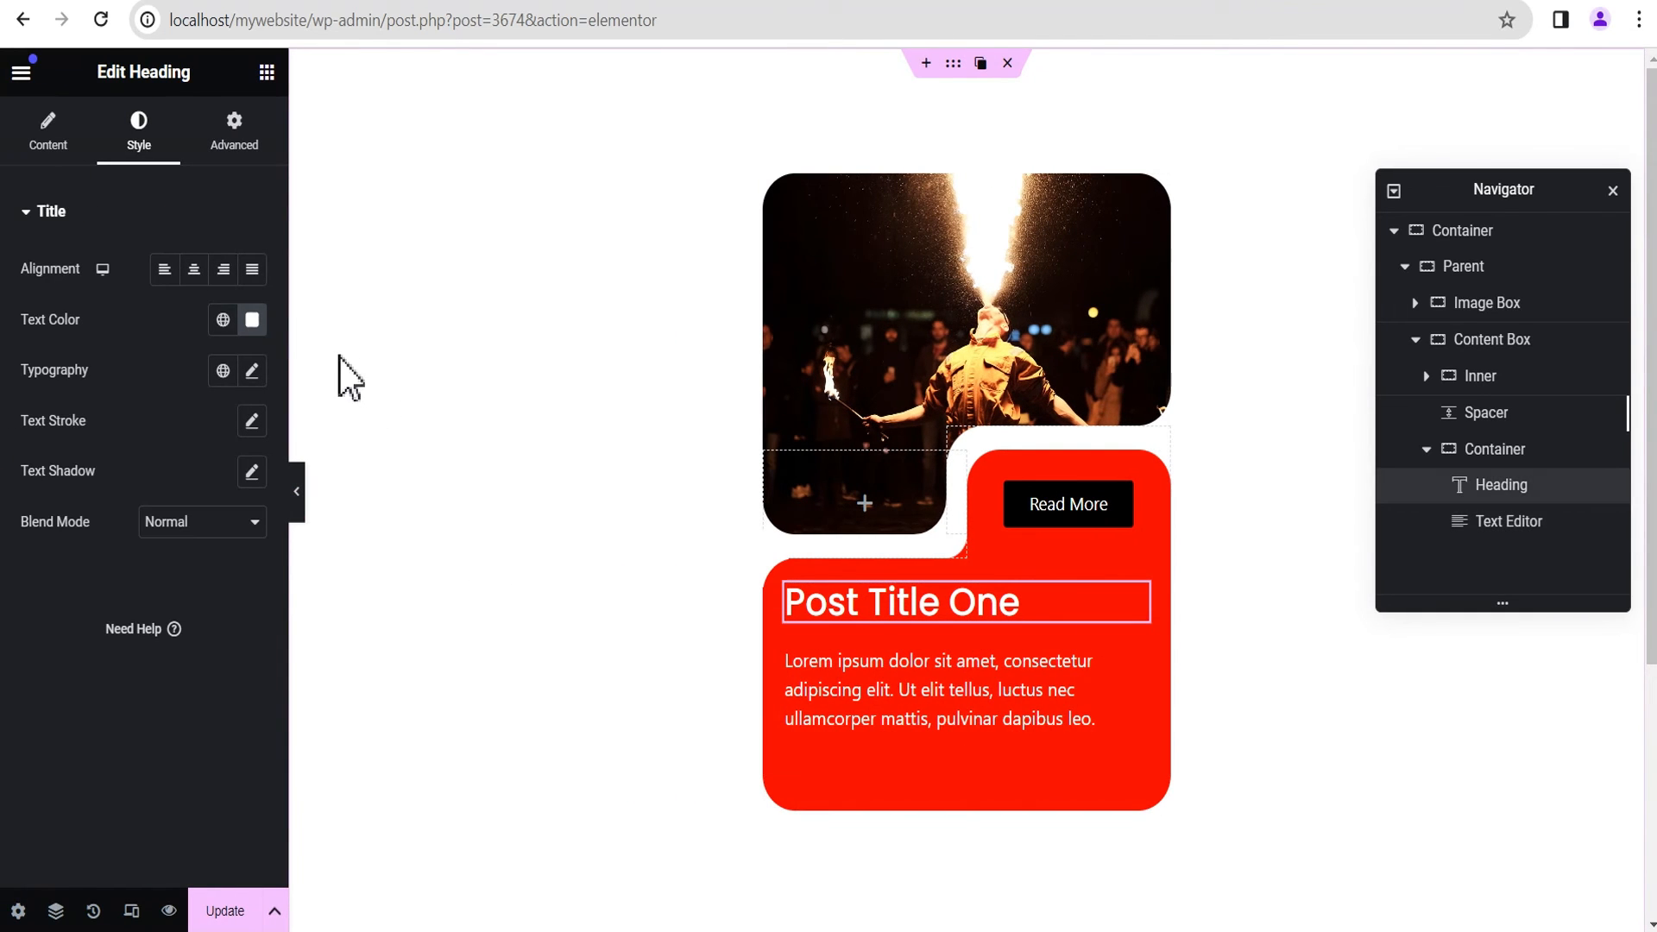
click(224, 269)
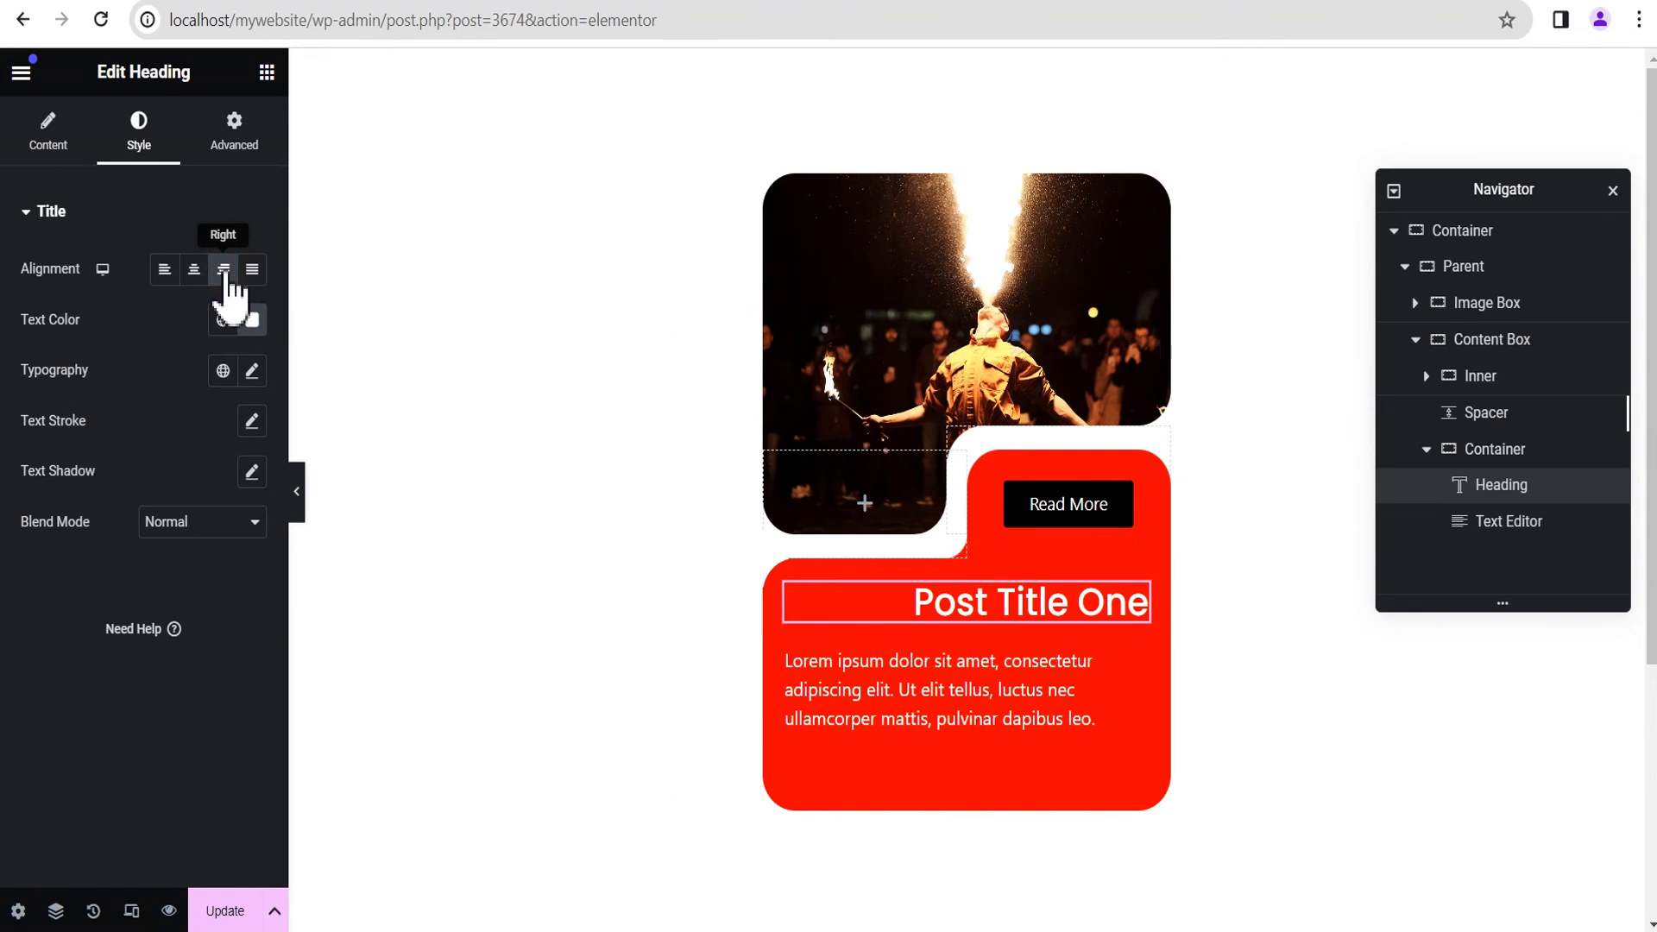
click(195, 270)
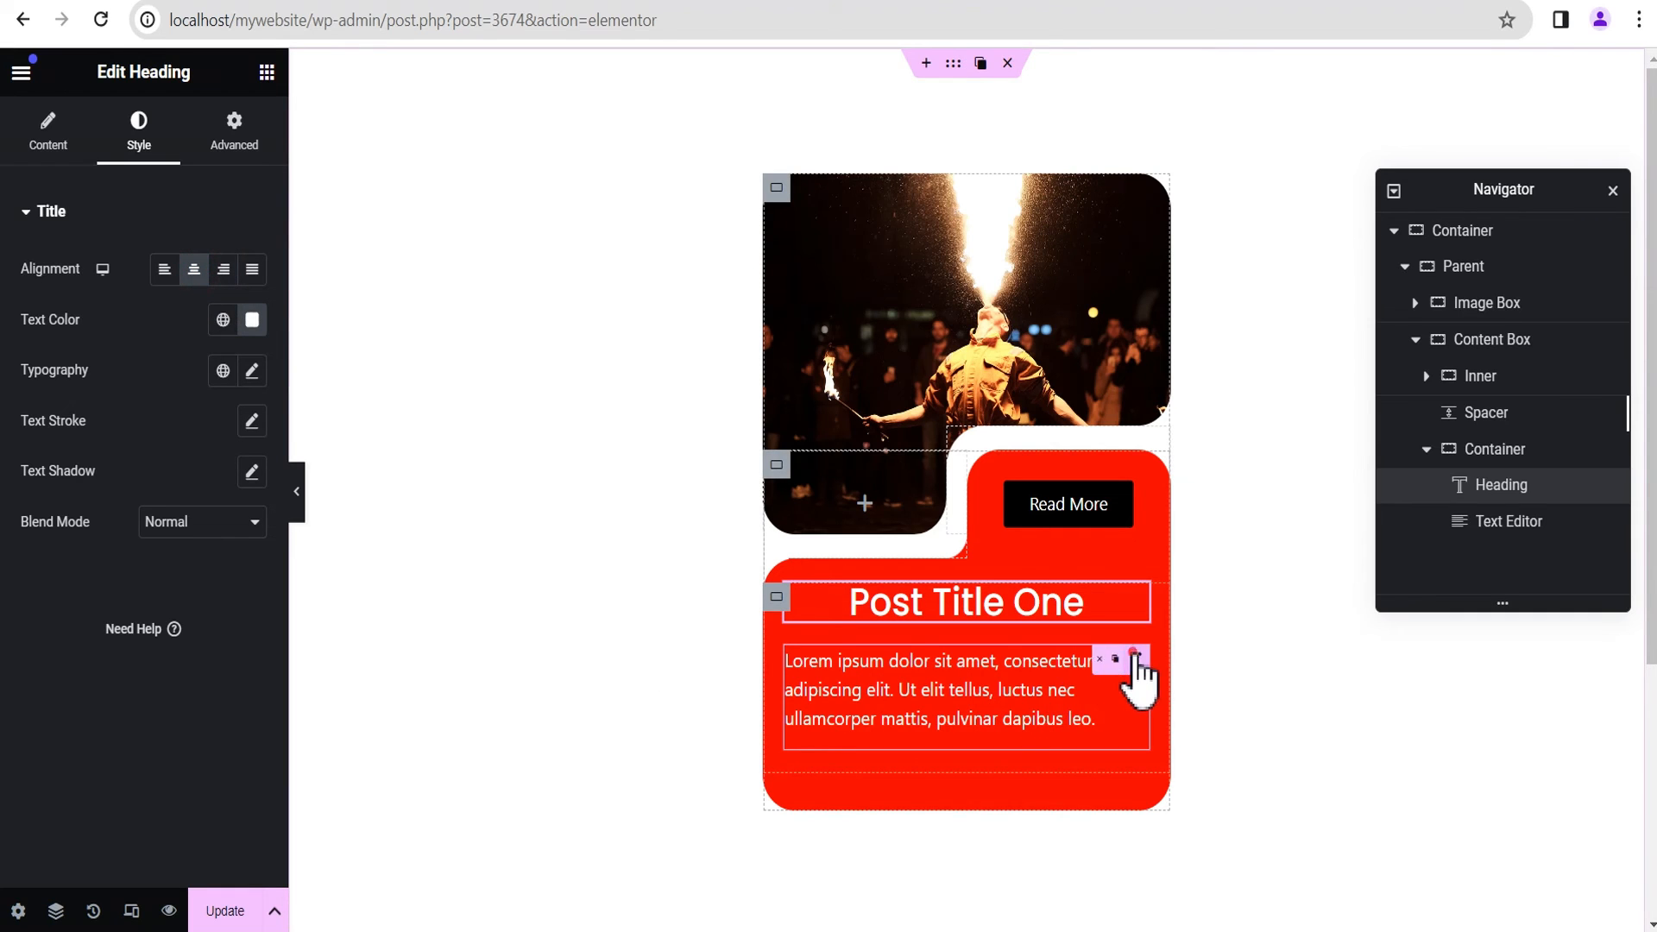
Step: Center-align the Text Editor paragraph and preview the card without the editing panel
click(1133, 657)
click(194, 269)
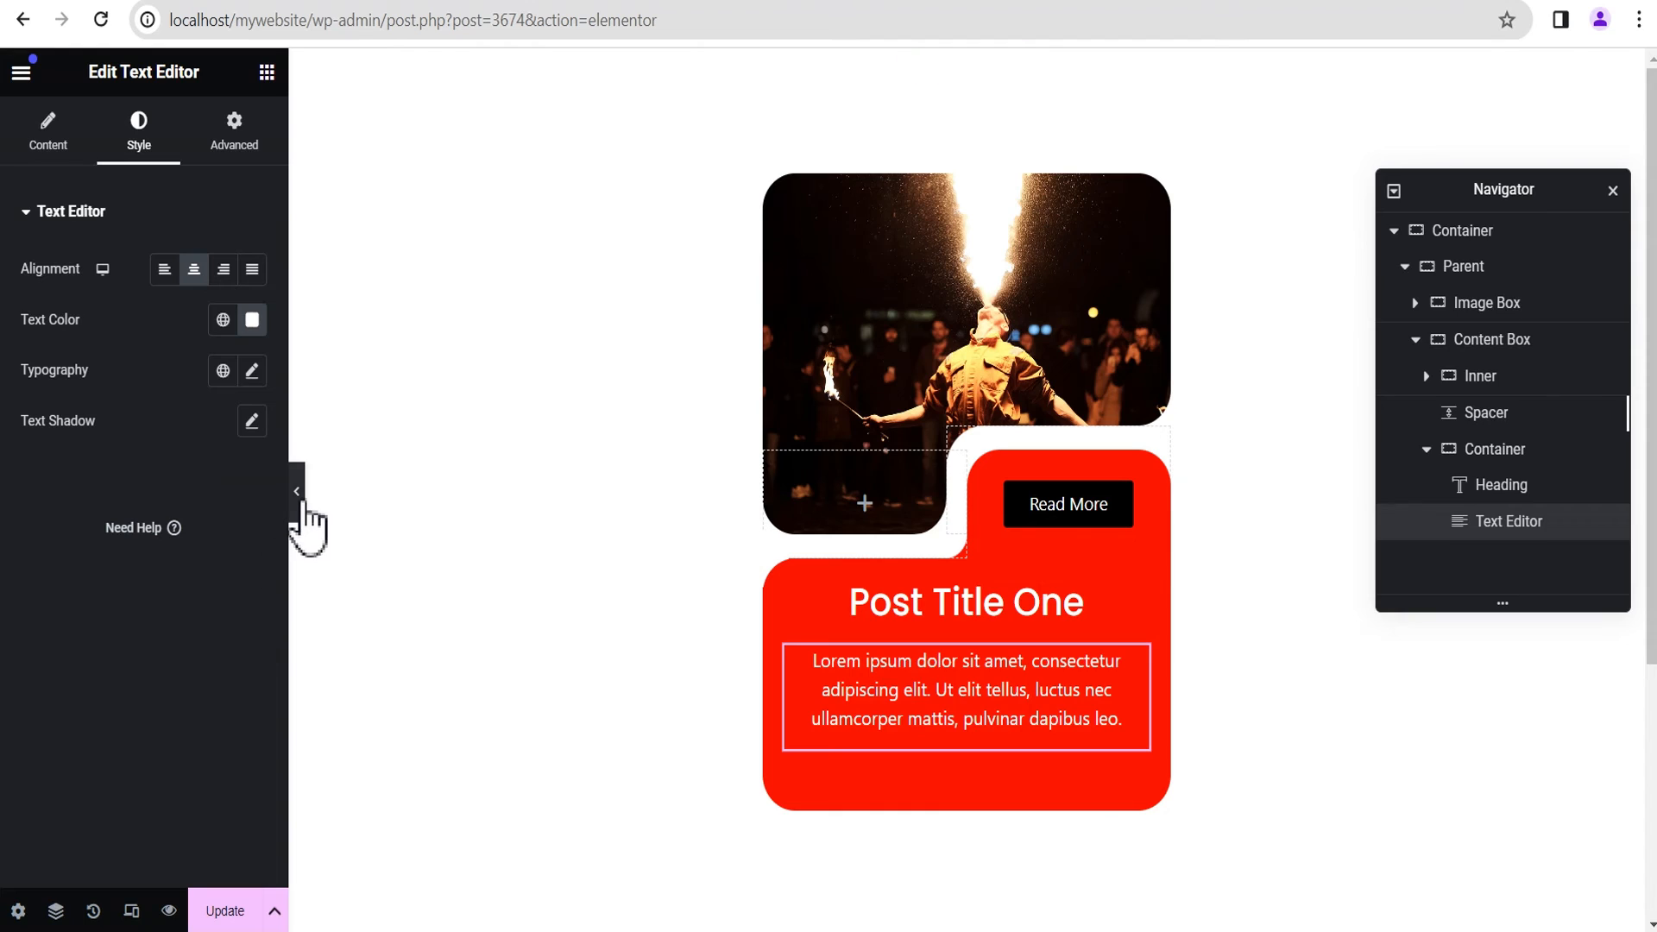
click(298, 493)
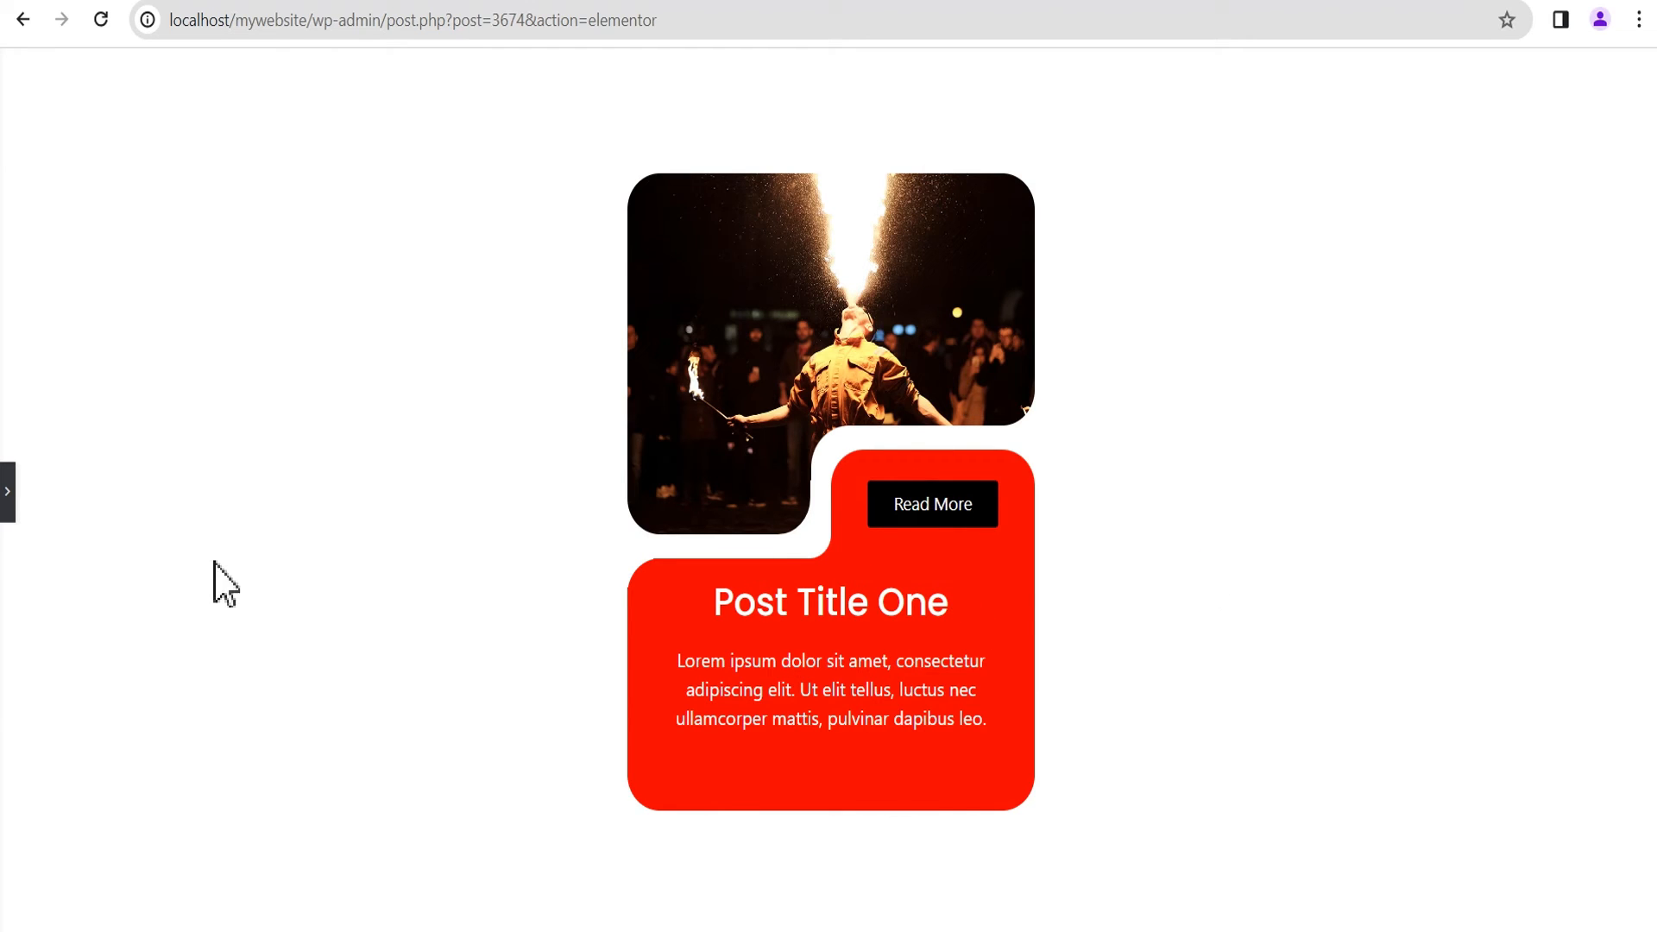
click(7, 491)
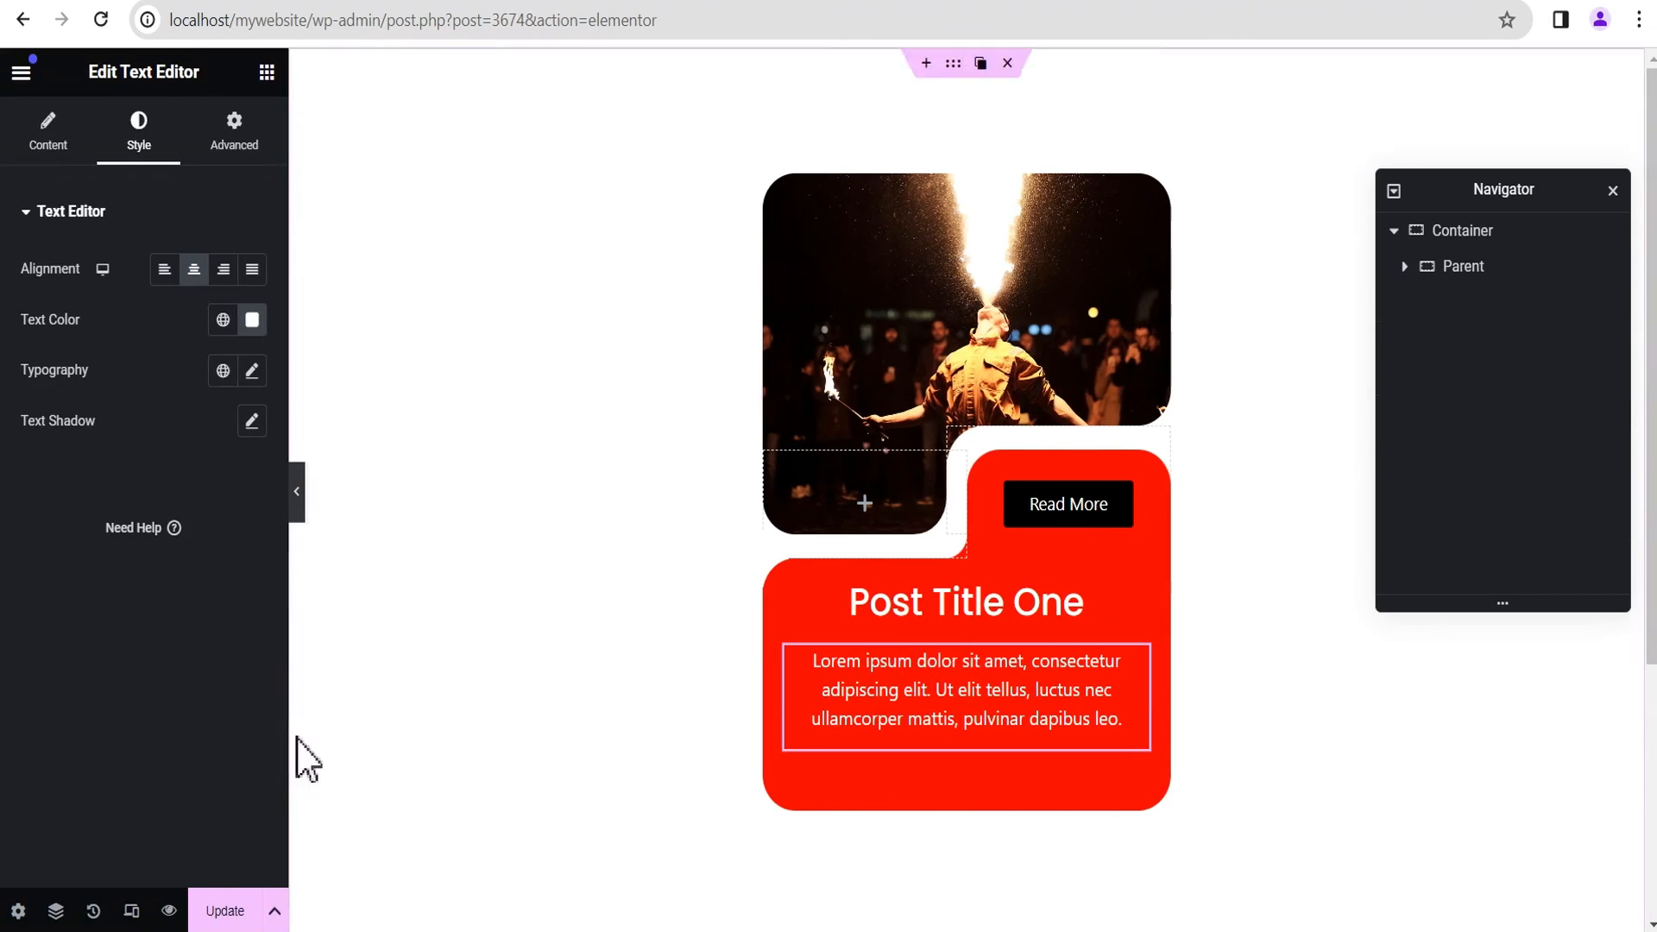
Step: In the tablet portrait view, set the Parent container's width to 45%
click(131, 913)
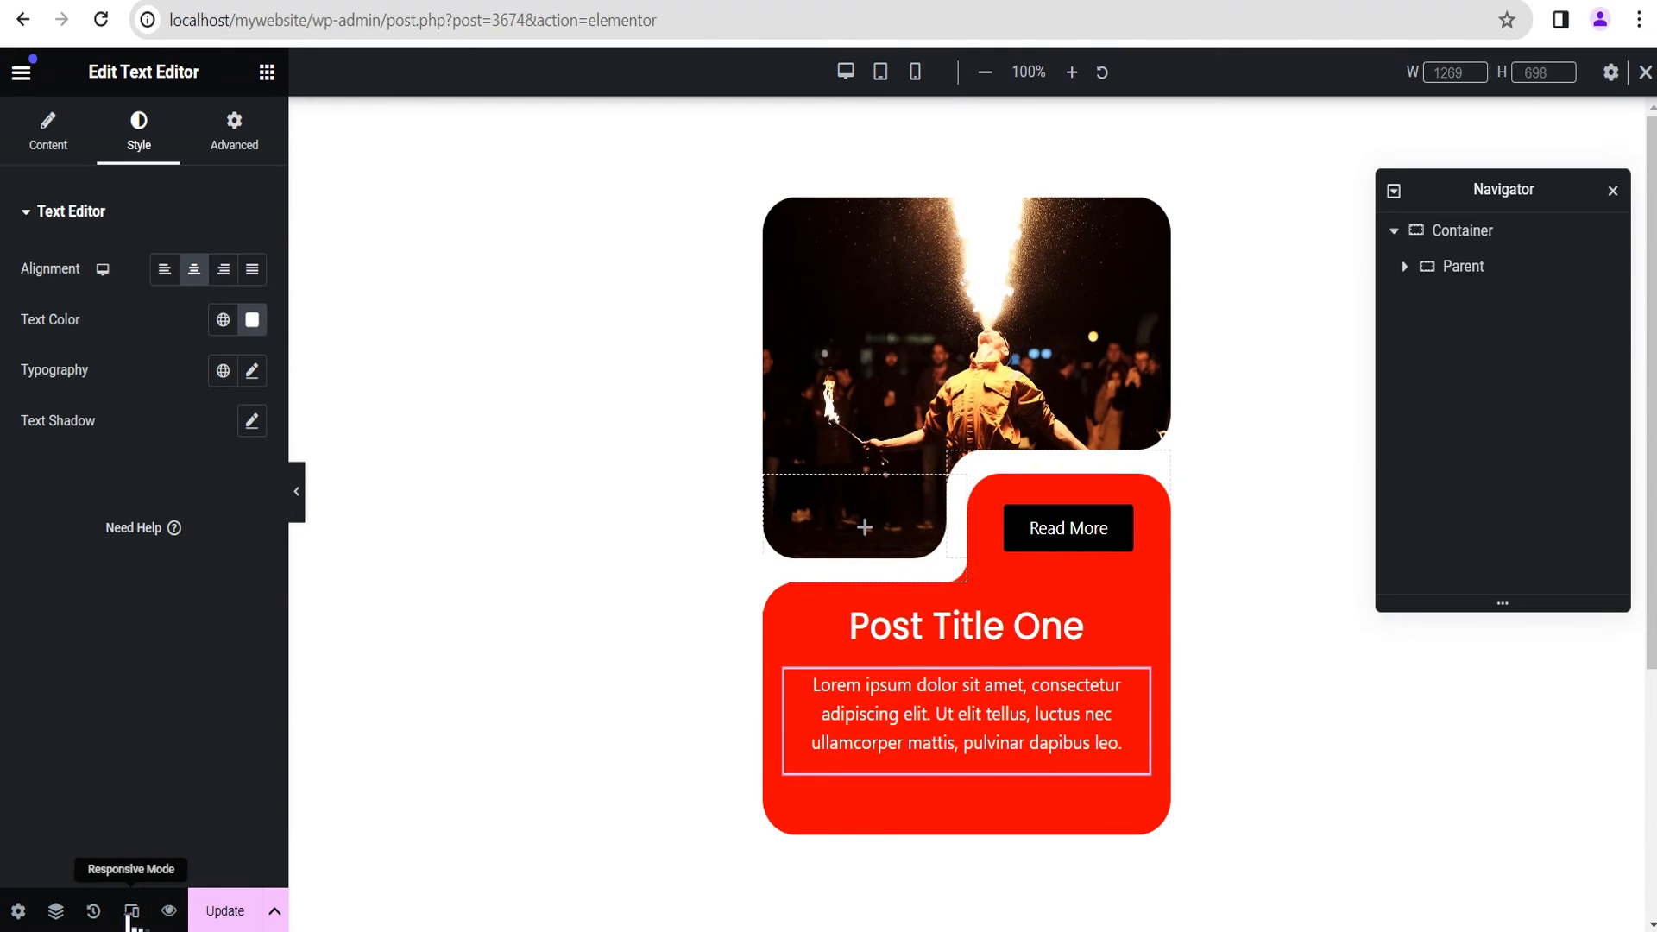
click(882, 76)
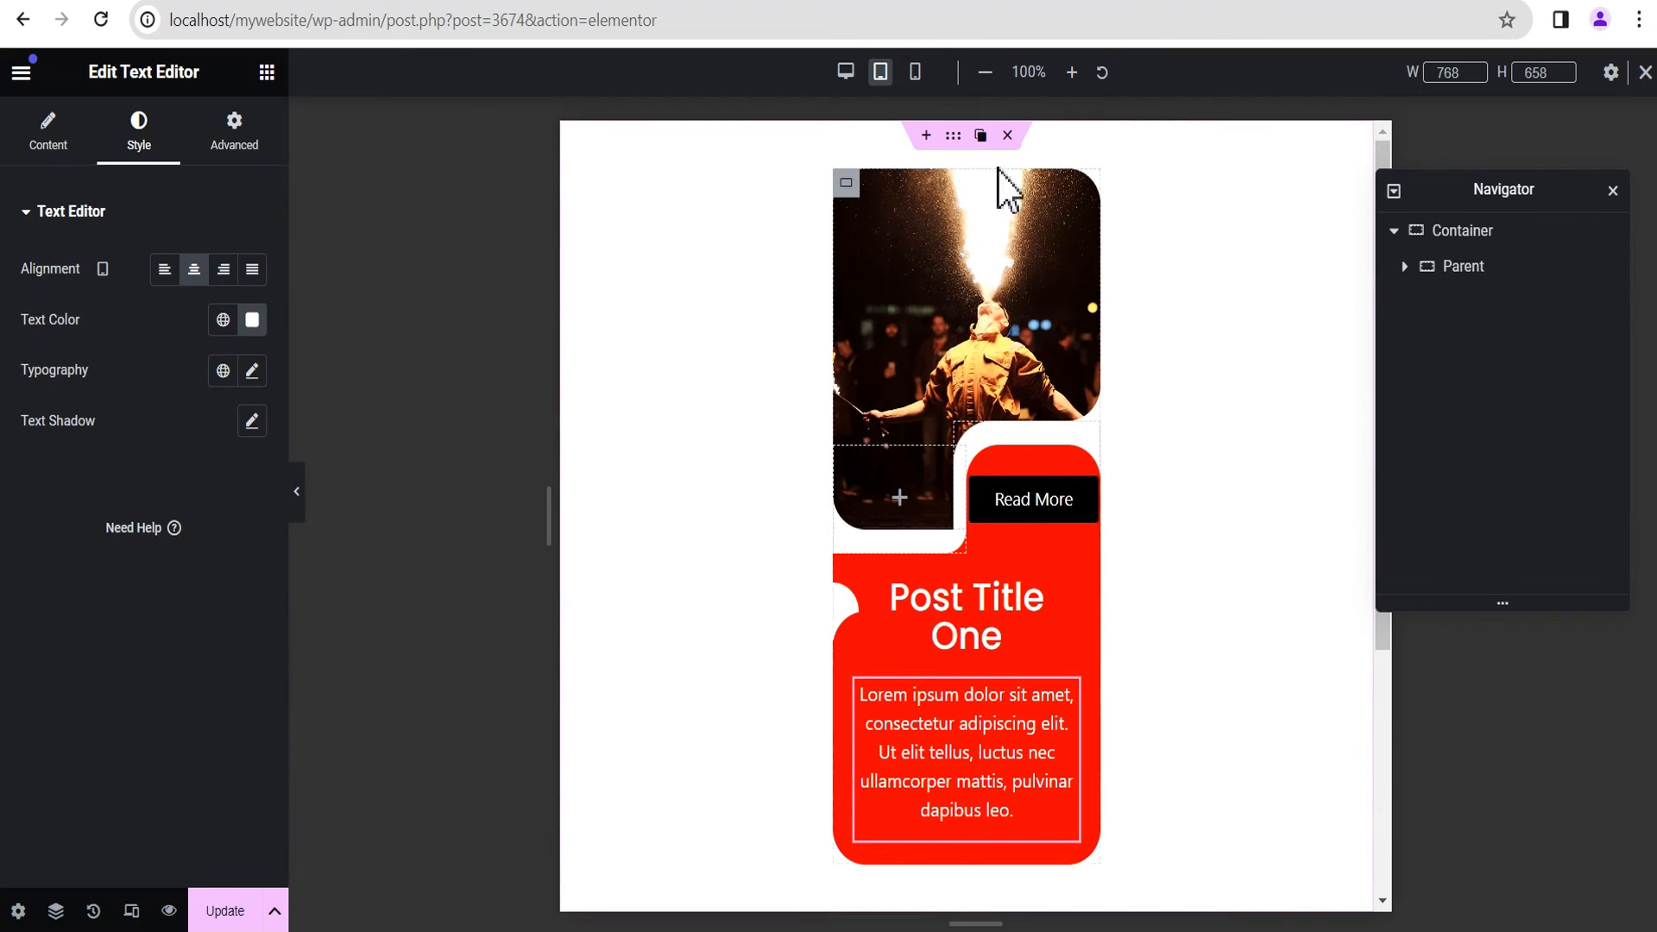
click(1490, 271)
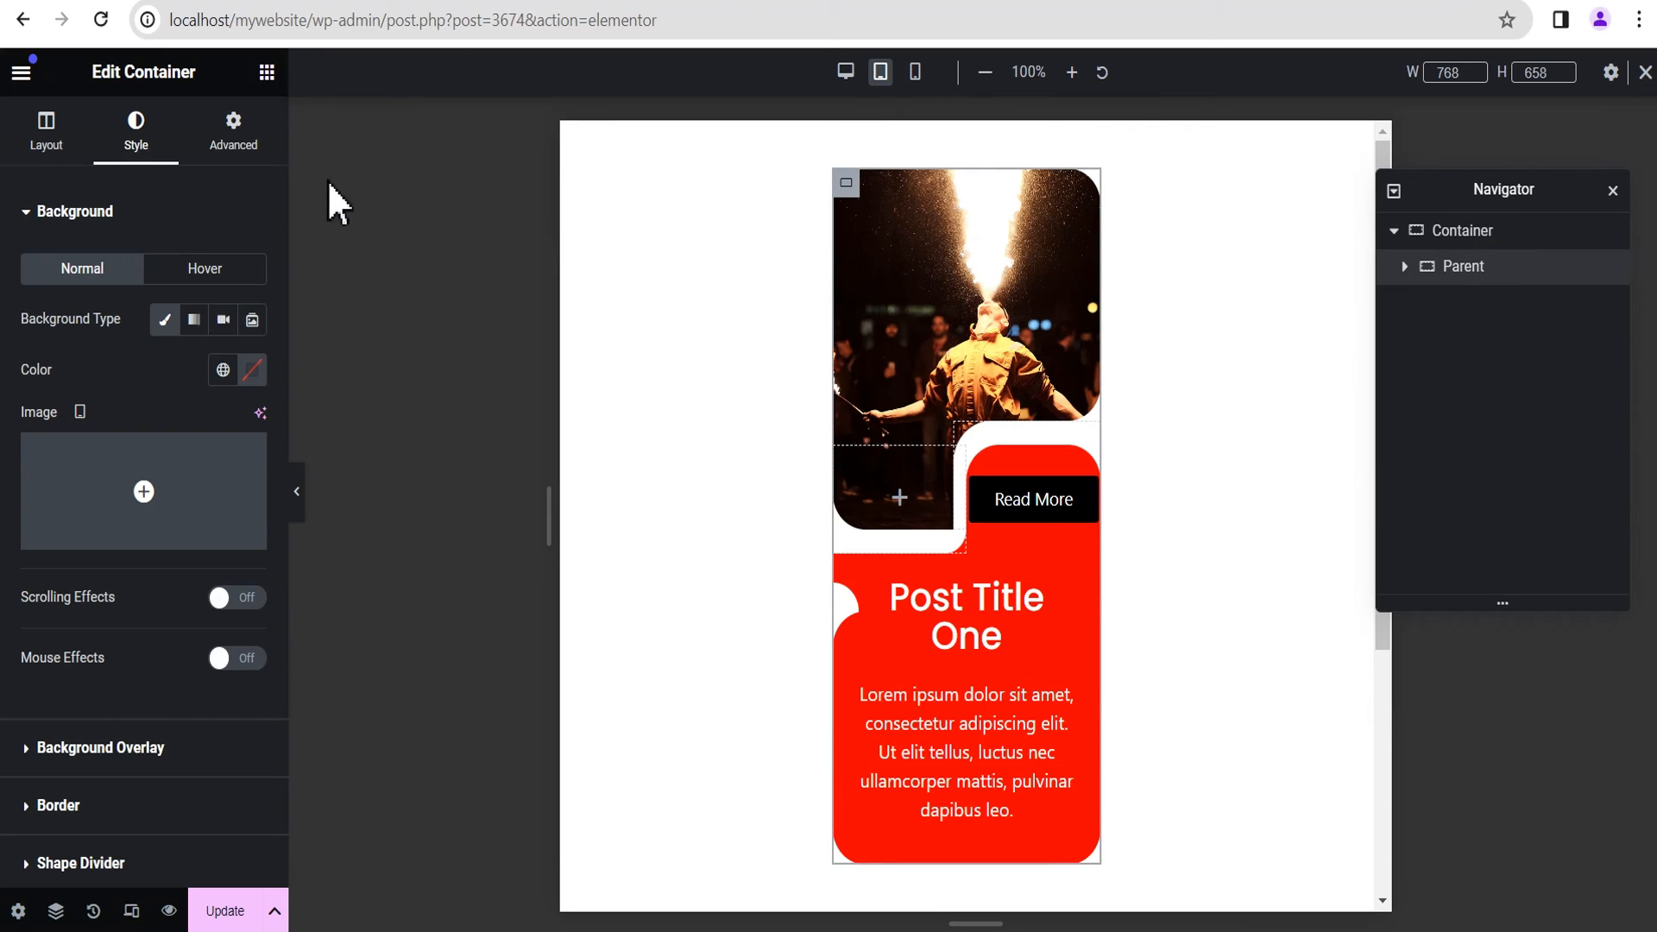
click(45, 132)
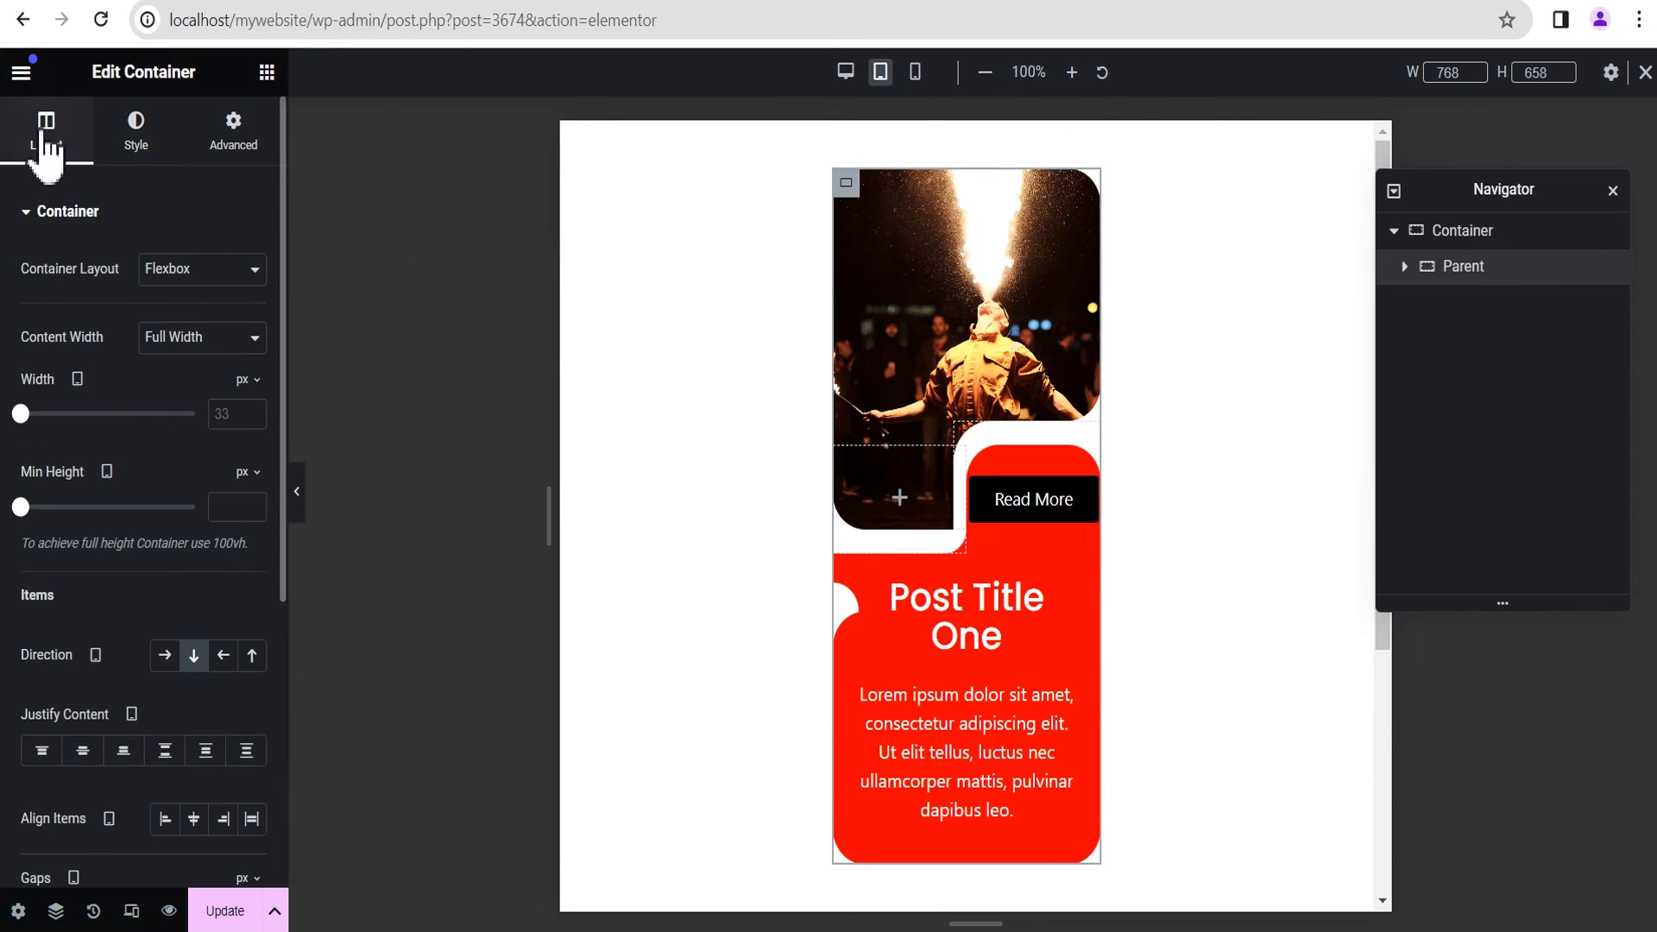
click(251, 380)
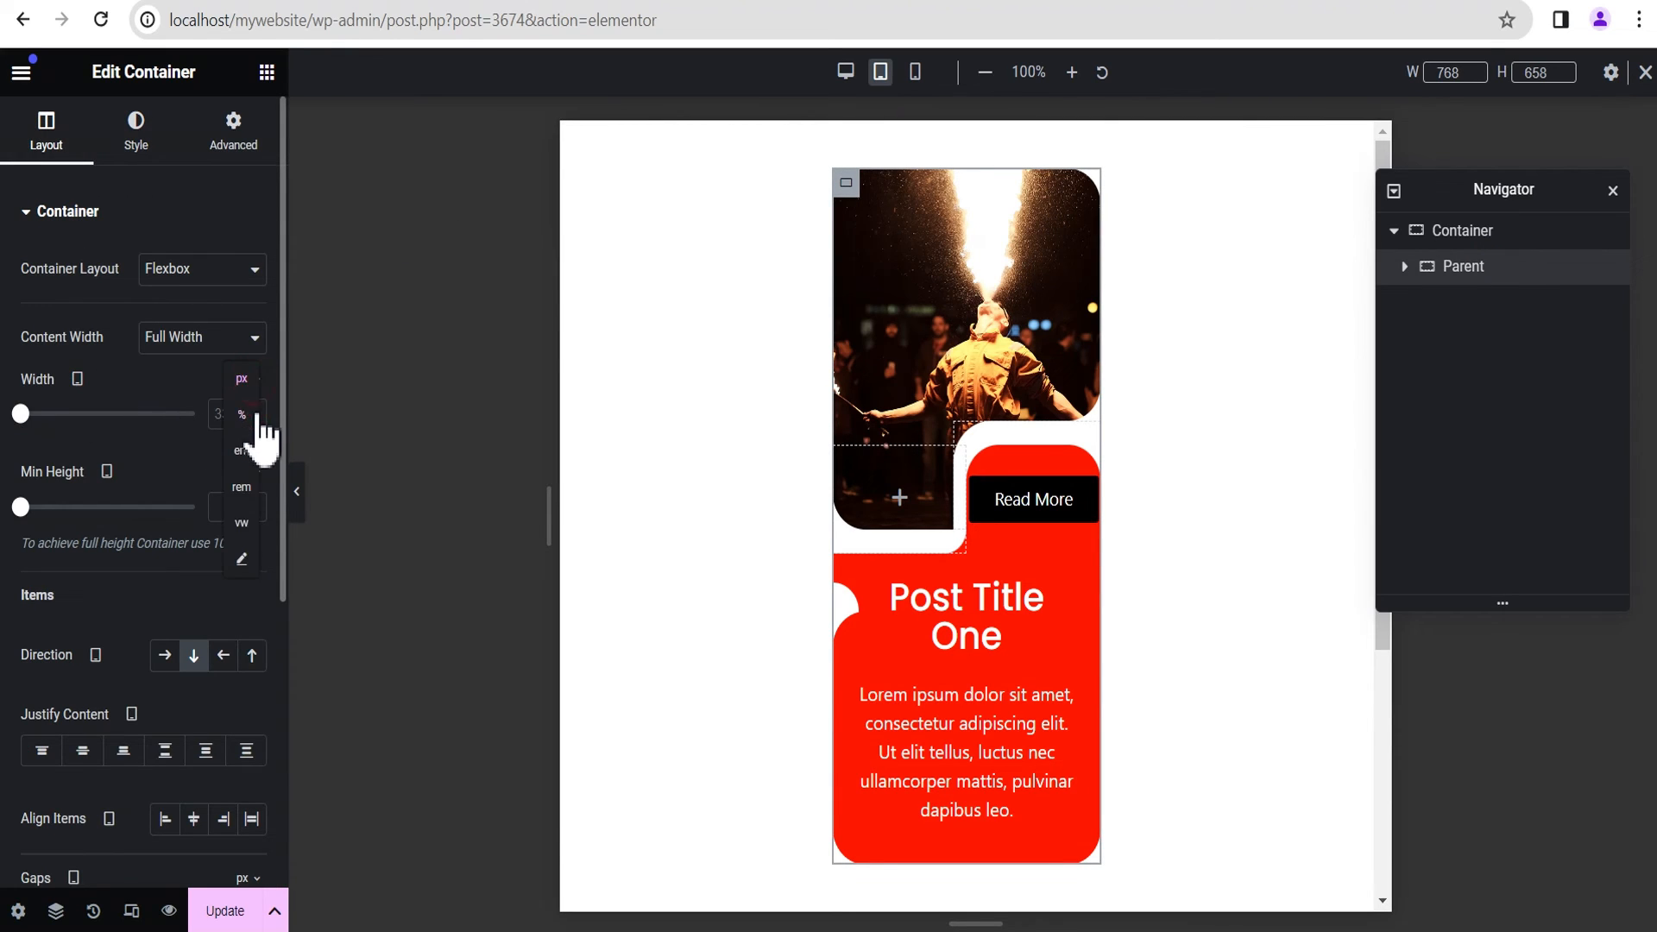
click(247, 435)
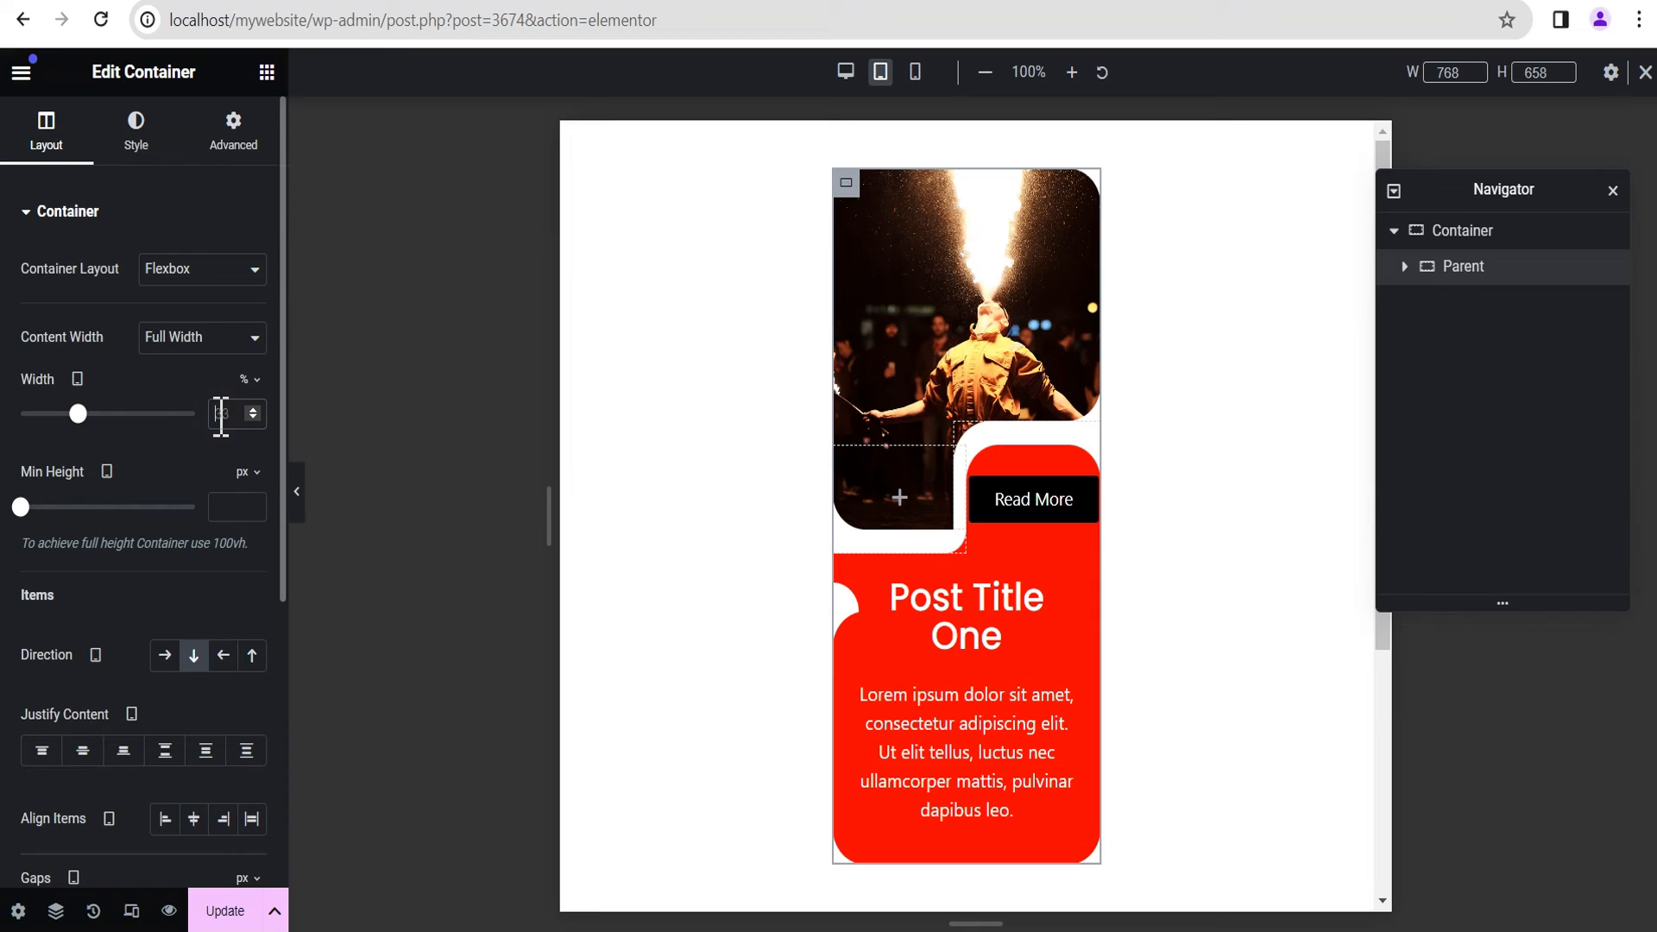
text(45)
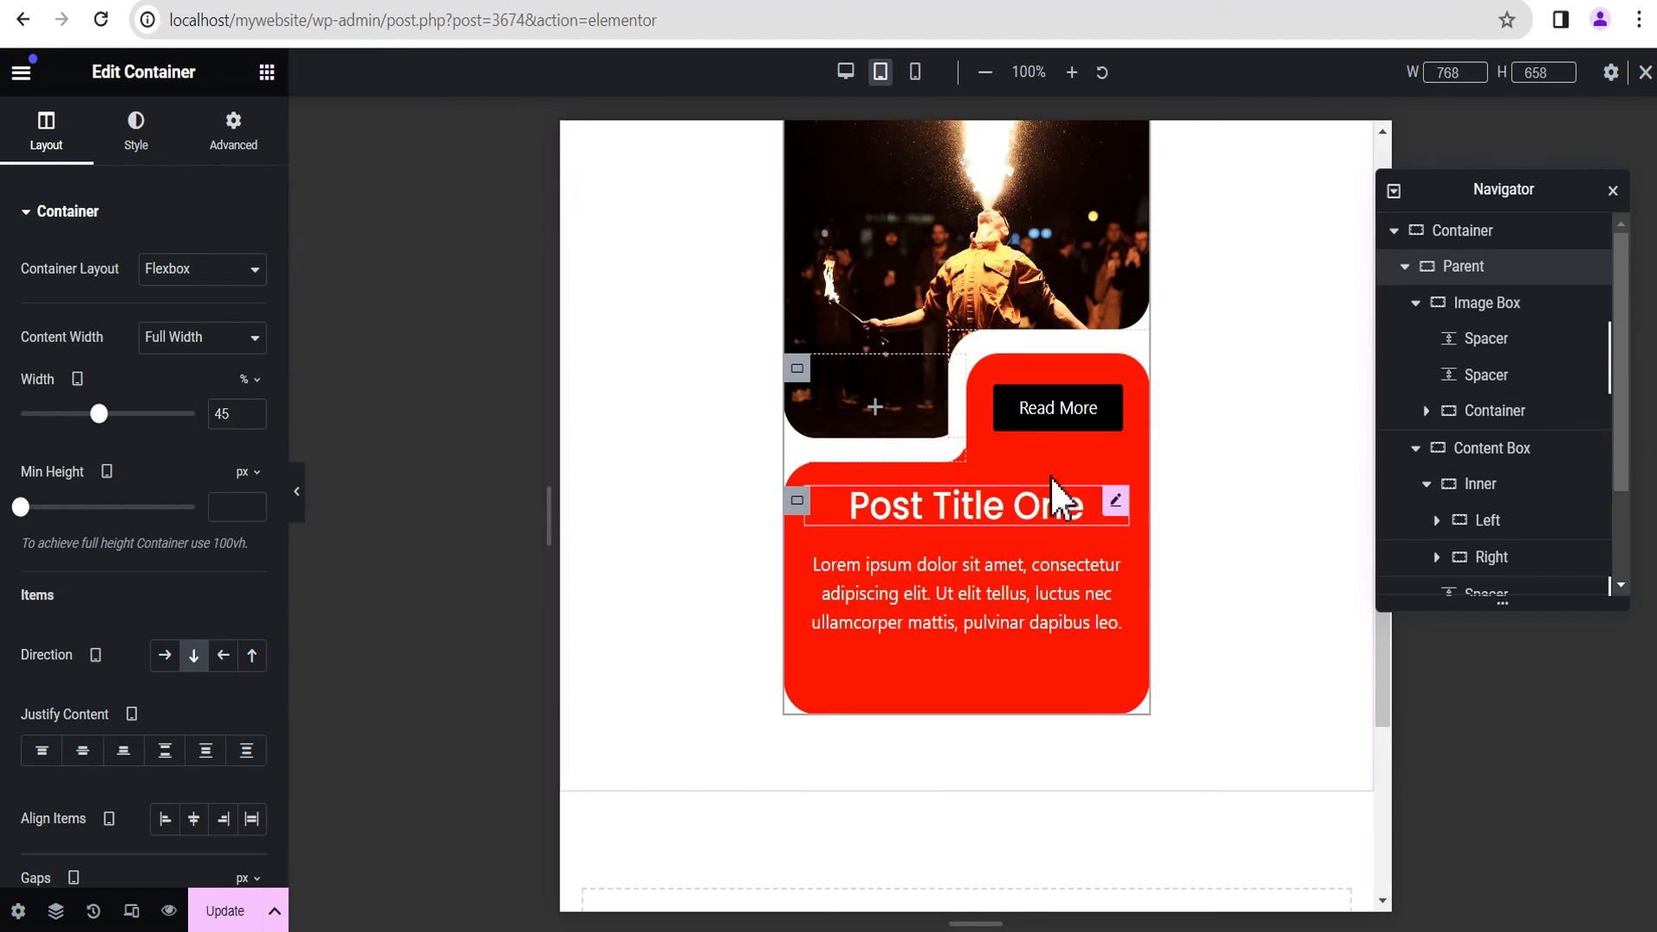
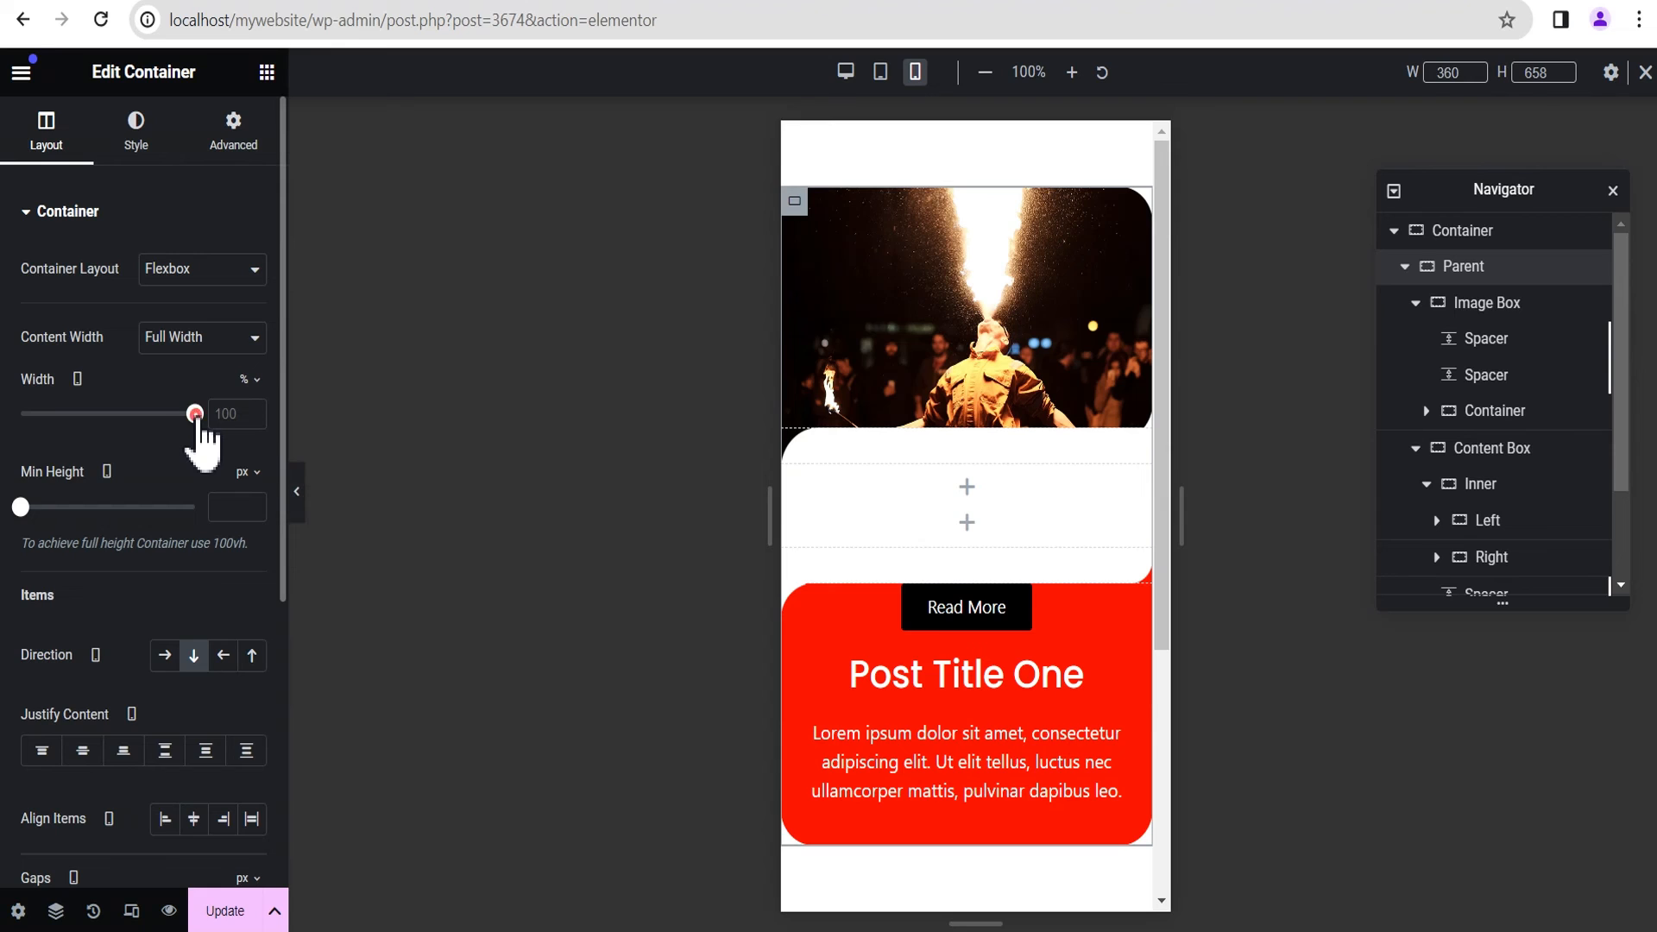
Step: In the mobile portrait view, set the Parent container's width to 85%
drag(196, 414, 177, 413)
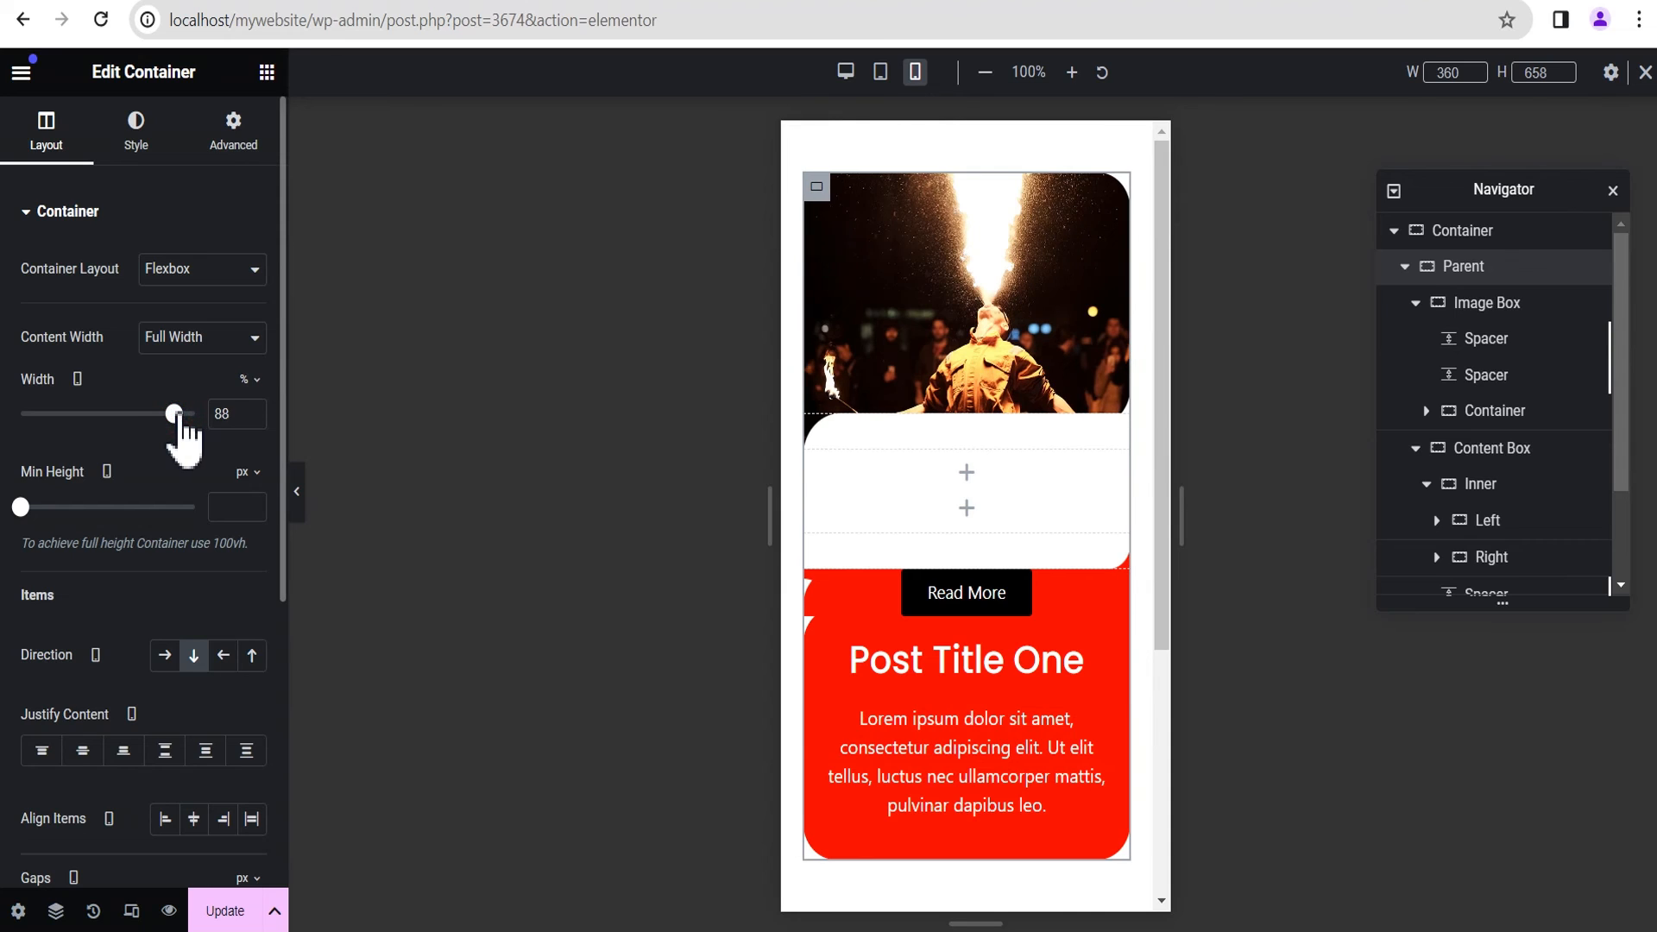
click(252, 418)
click(252, 417)
click(252, 417)
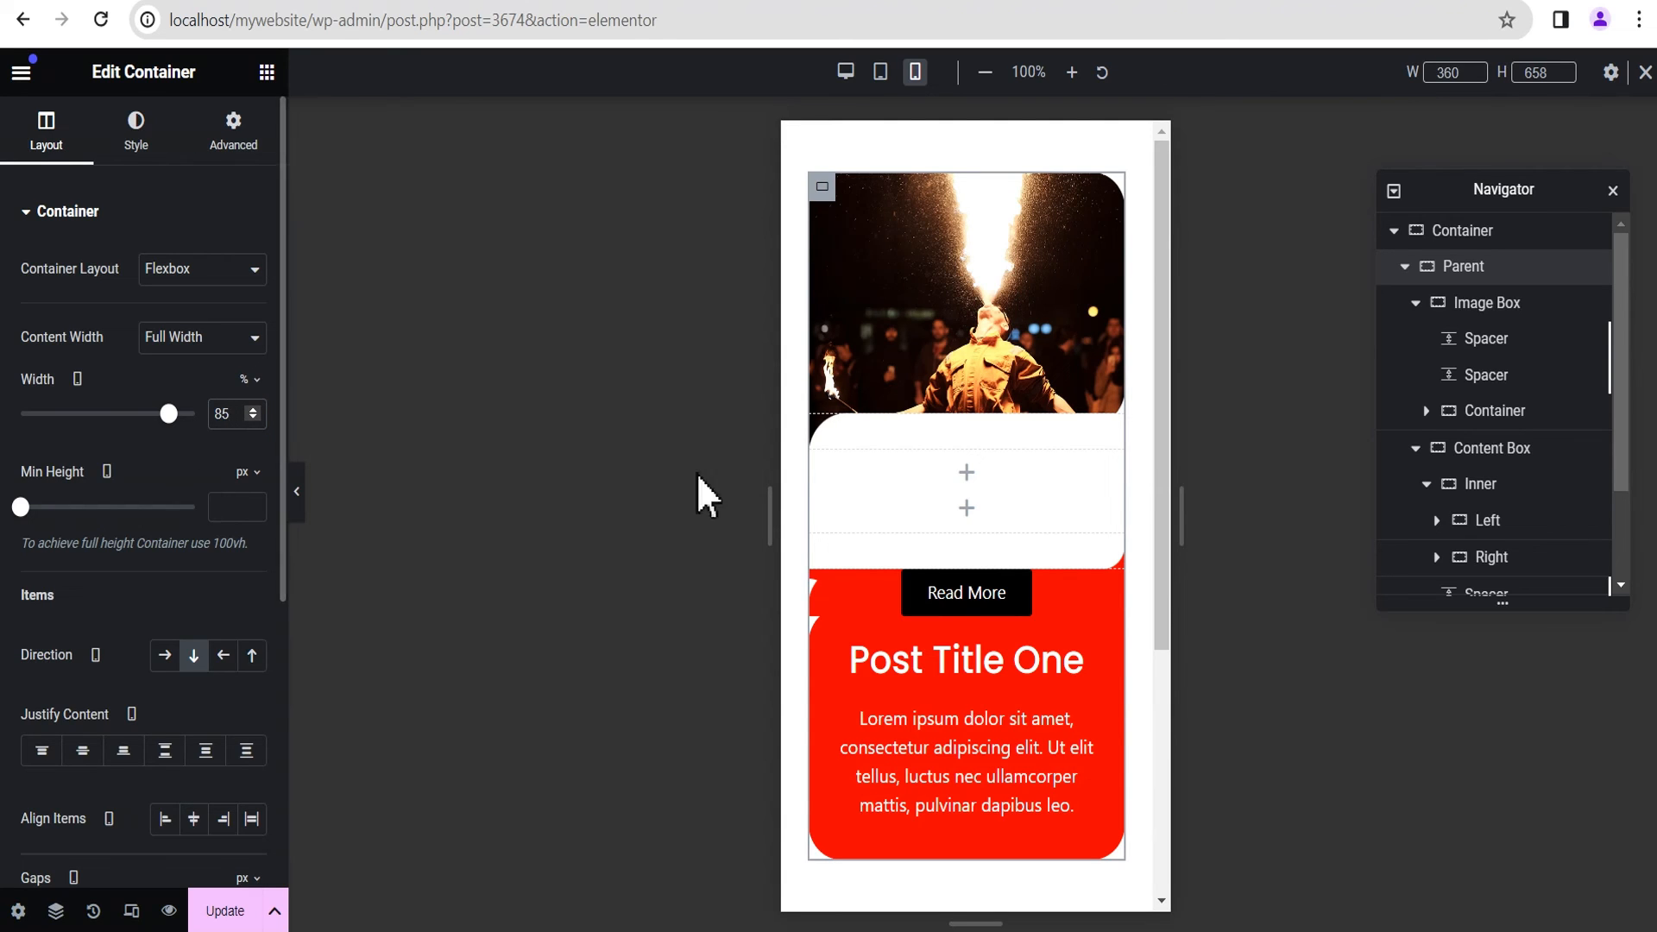
Step: Set the Image Box's minimum height to 250 px for the mobile view
click(1485, 313)
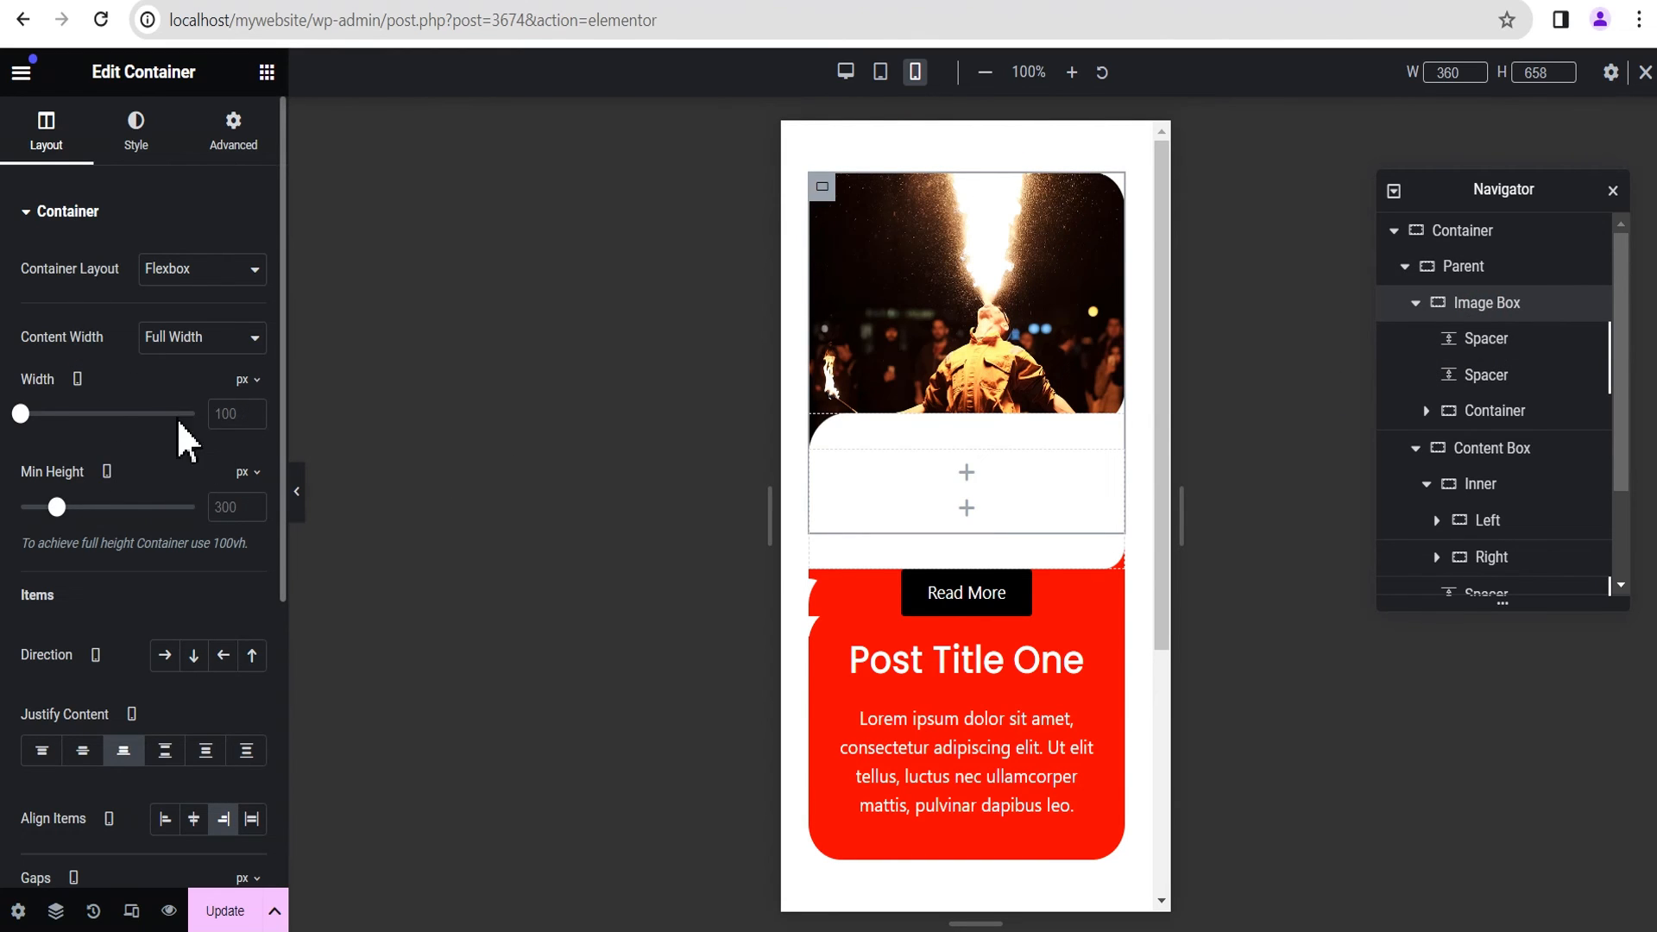
click(213, 506)
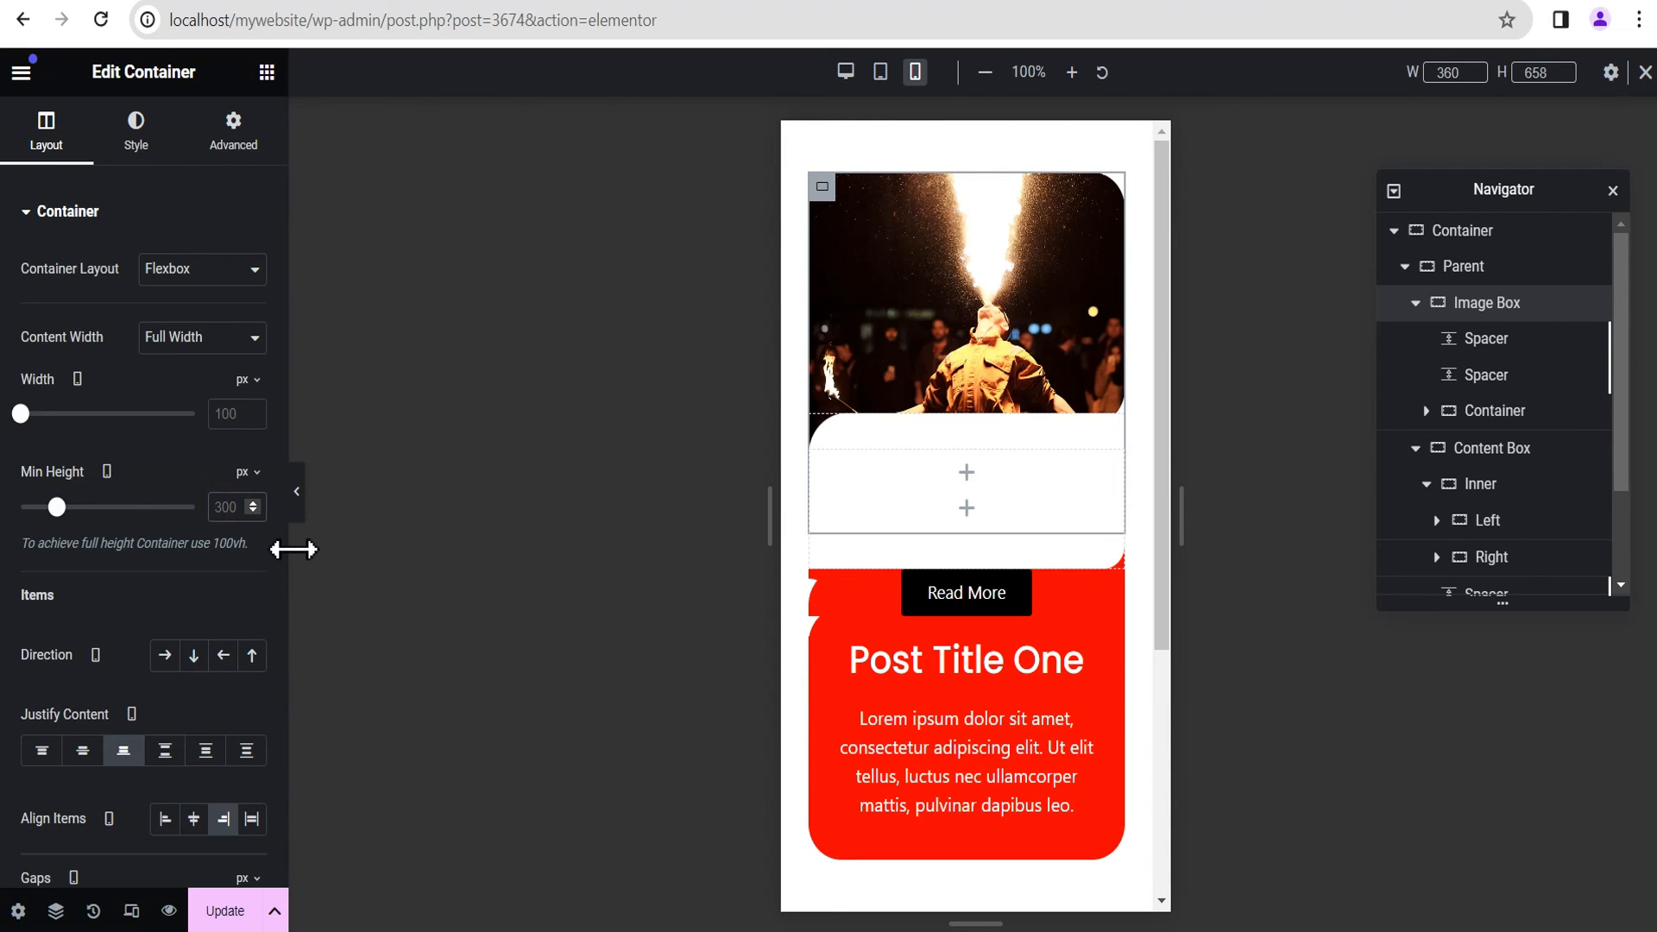
text(250)
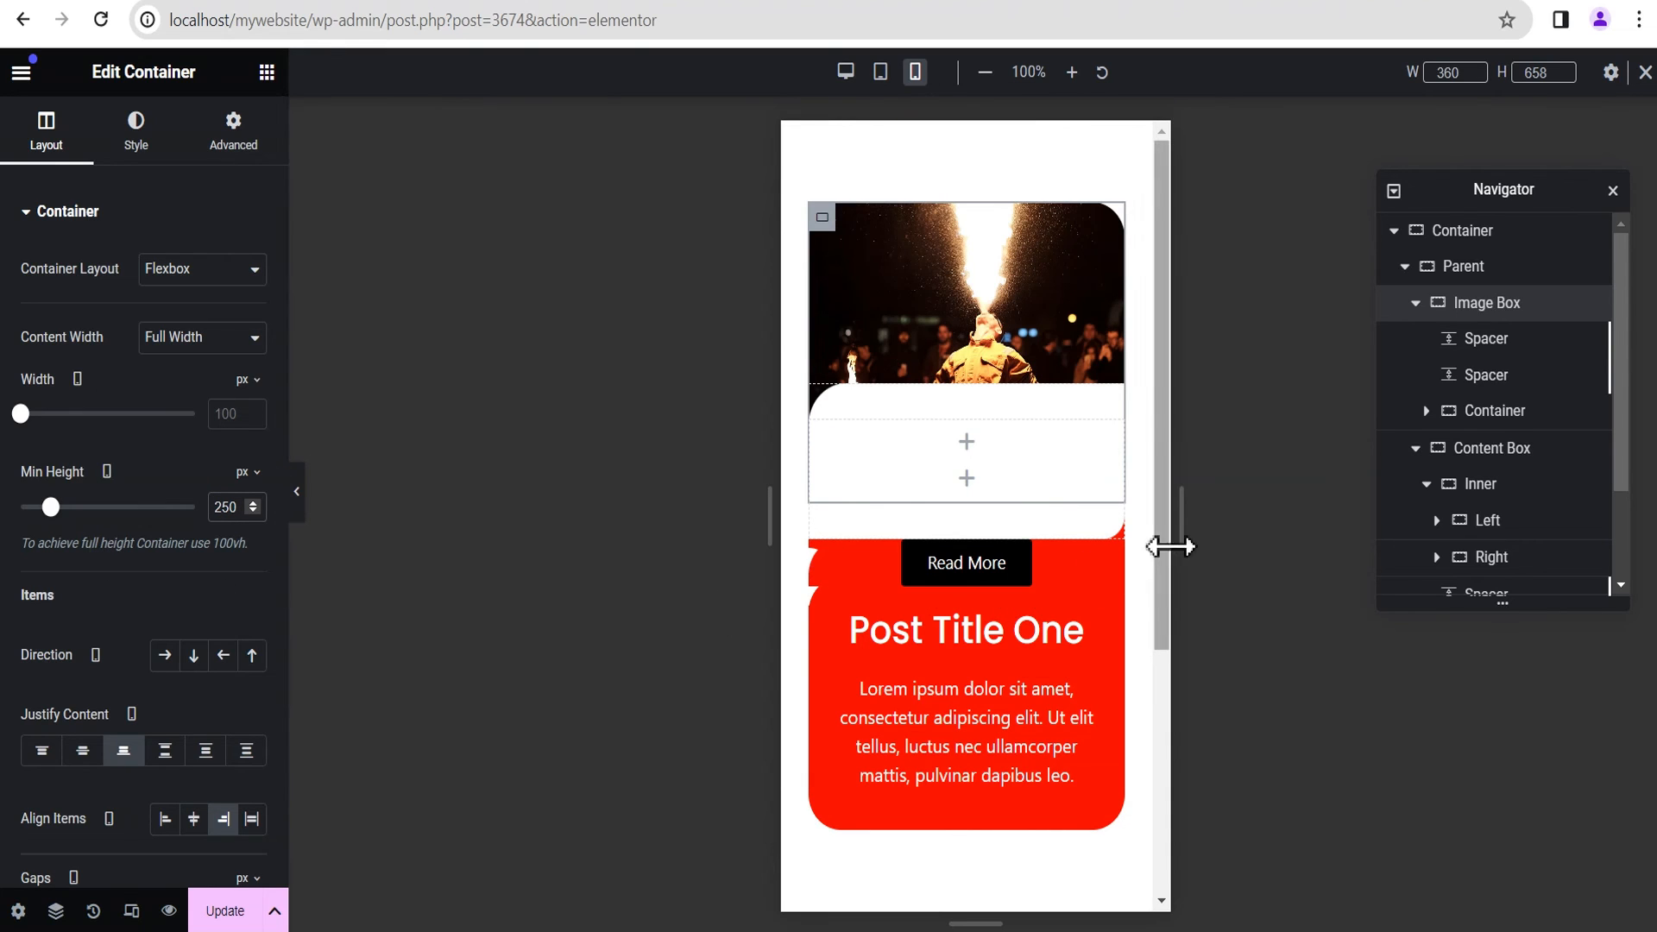
Step: Switch the width unit of the Container inside the Image Box to percent and set its mobile width to 60%
click(1486, 415)
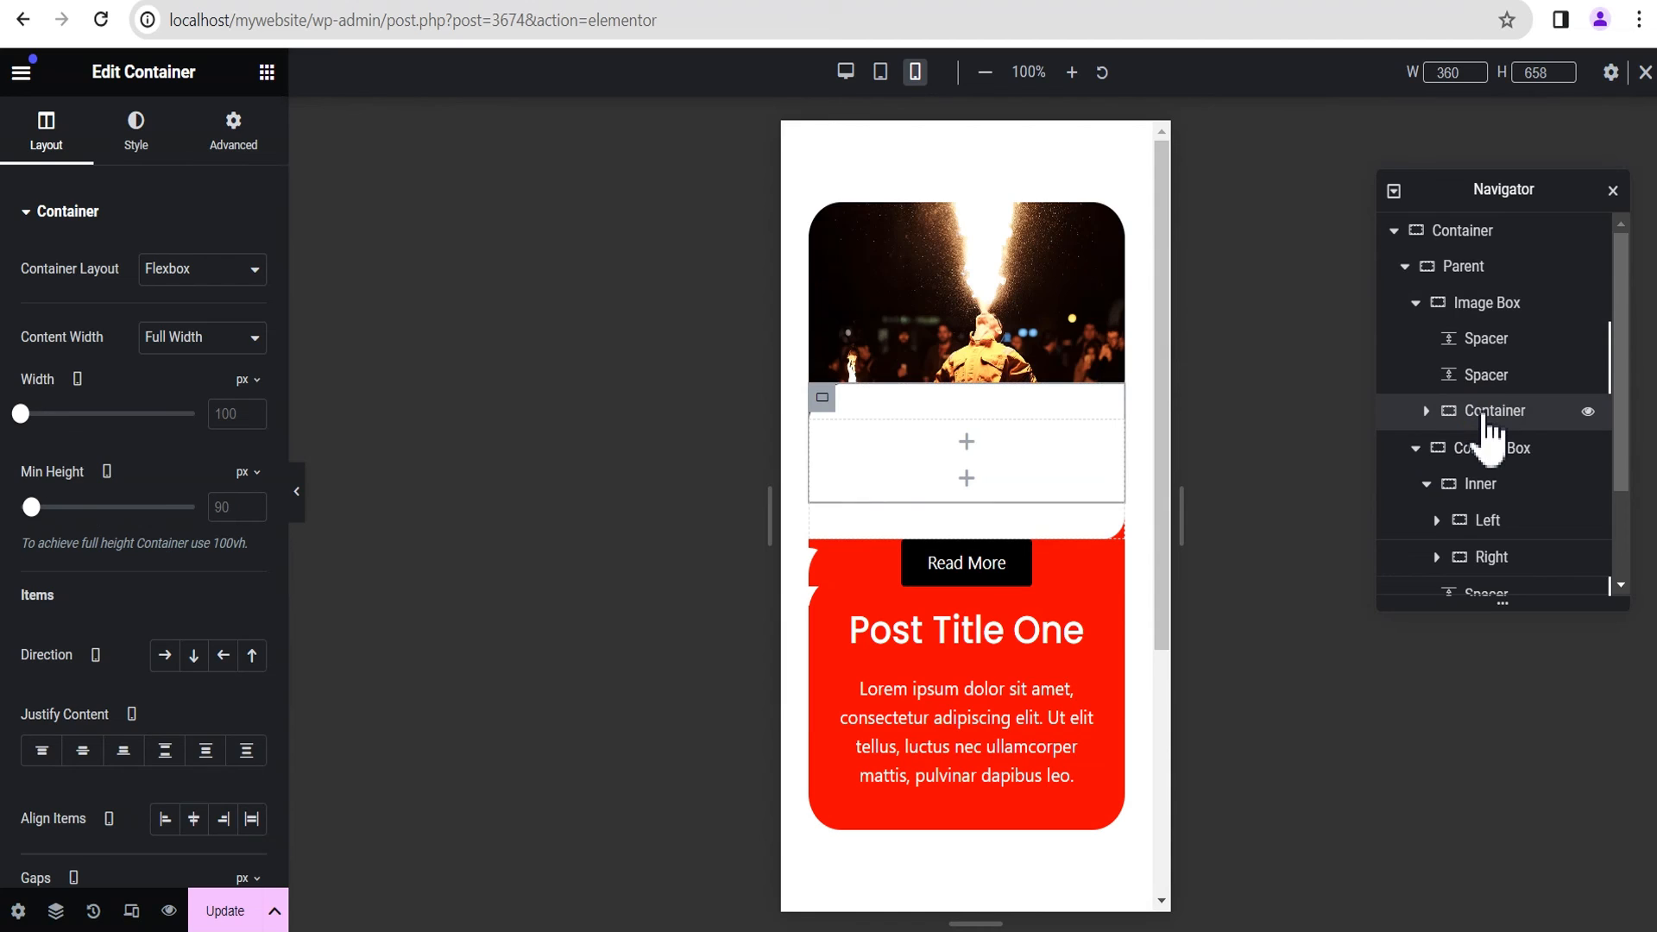
click(245, 381)
click(244, 416)
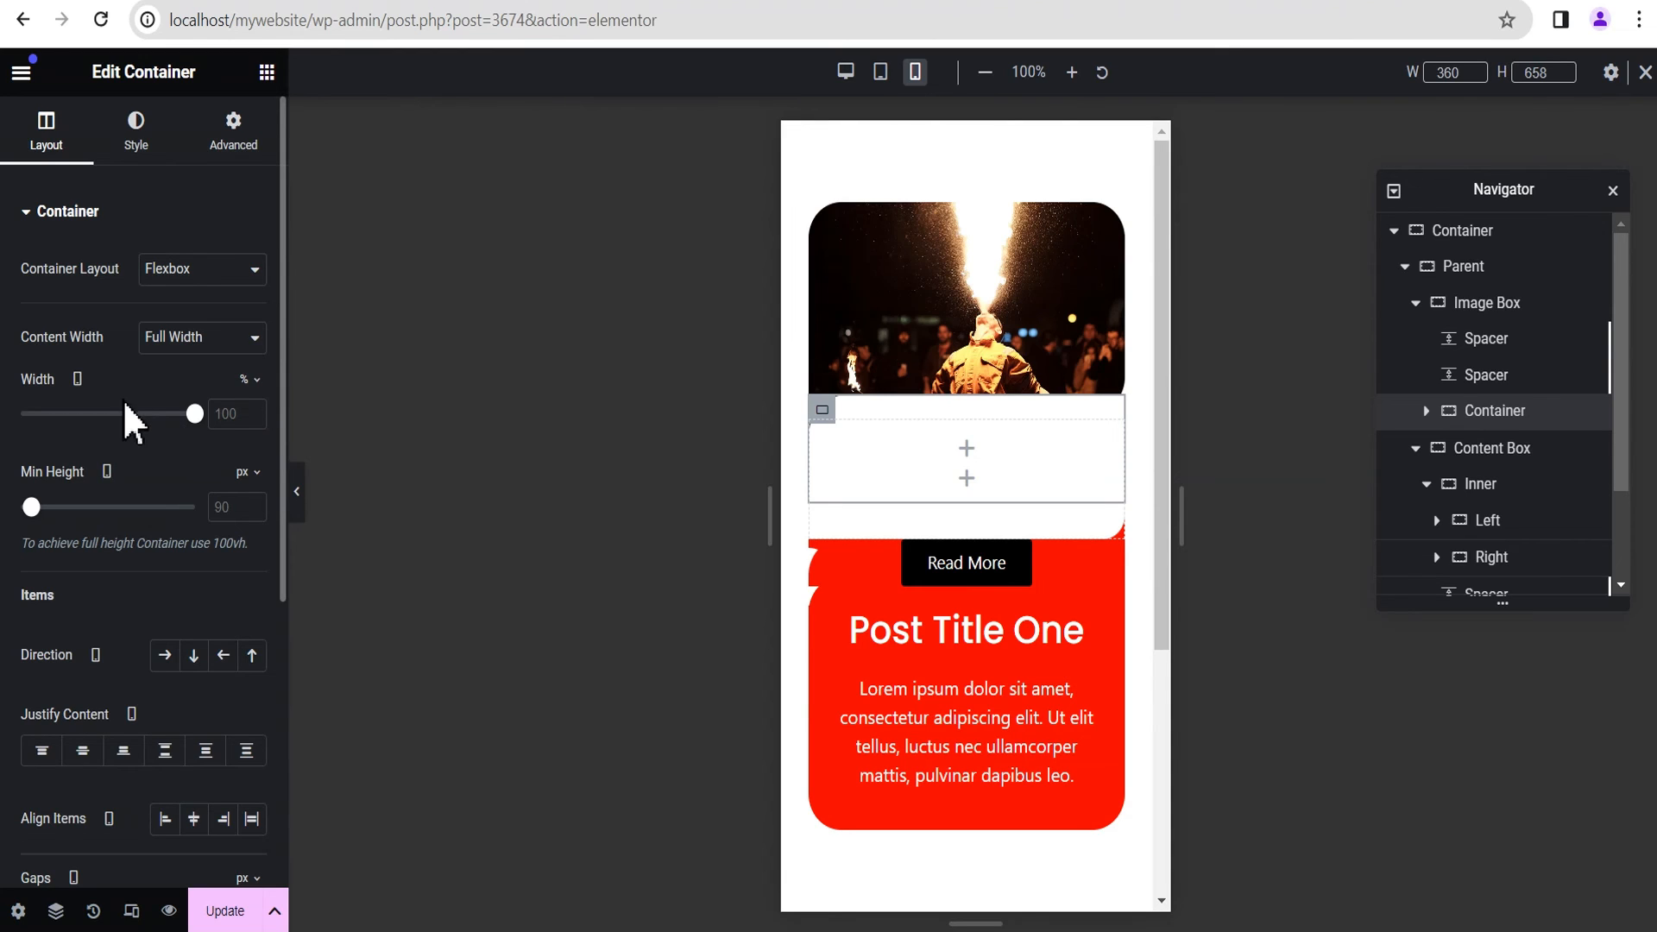
drag(195, 414, 128, 414)
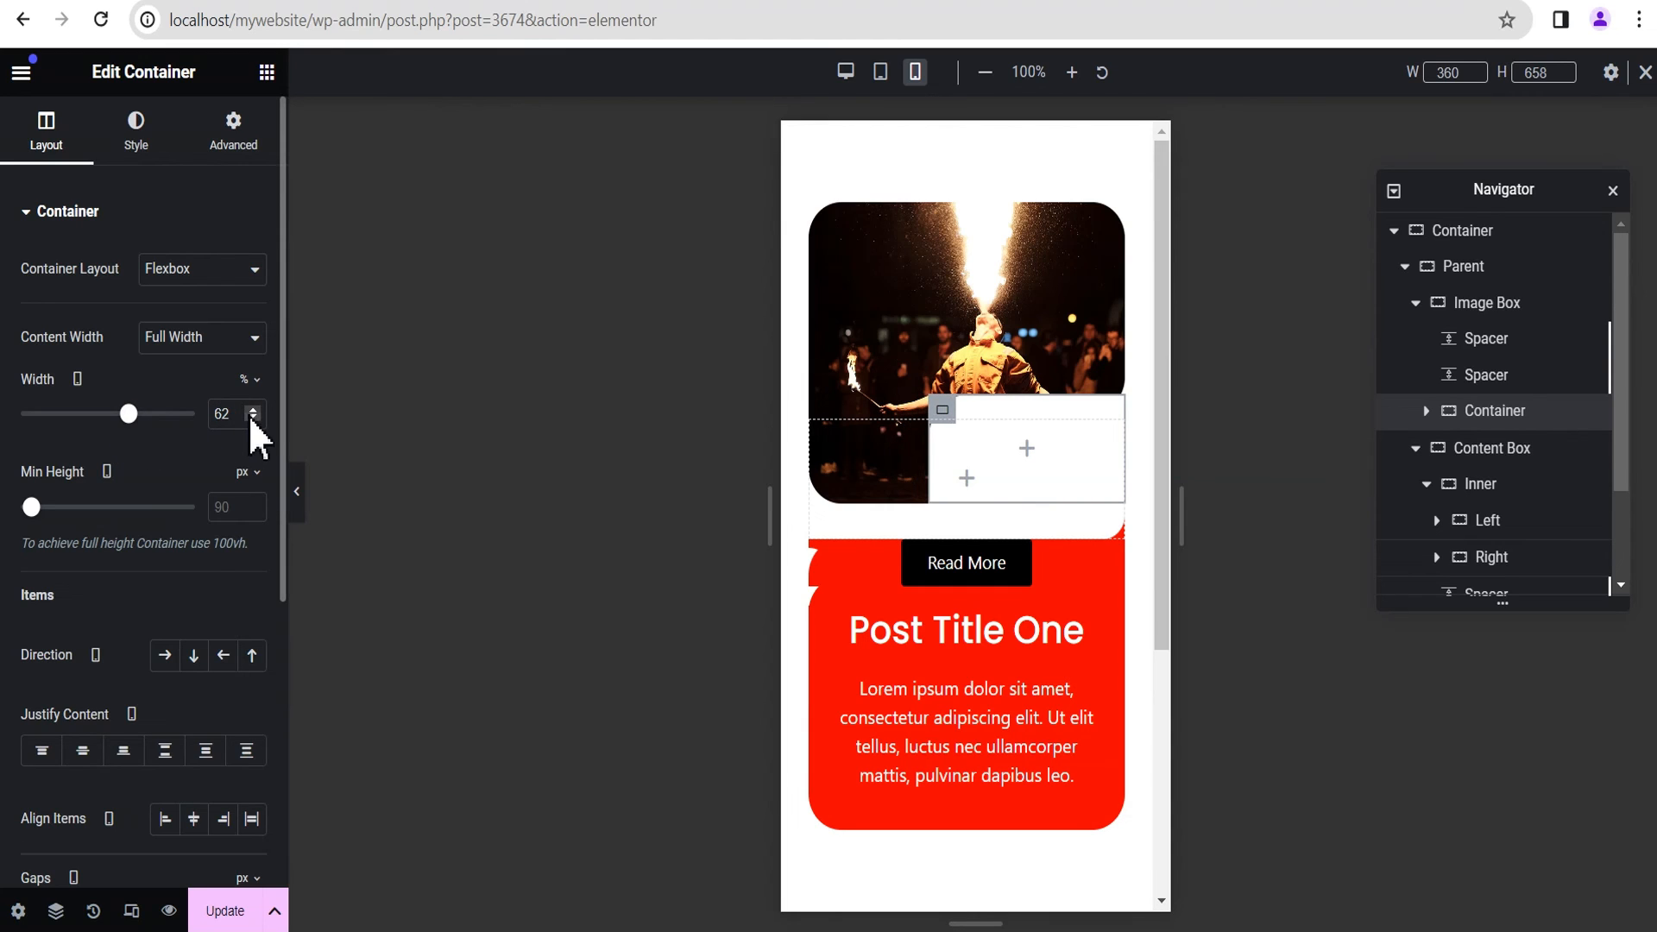
click(252, 419)
click(252, 418)
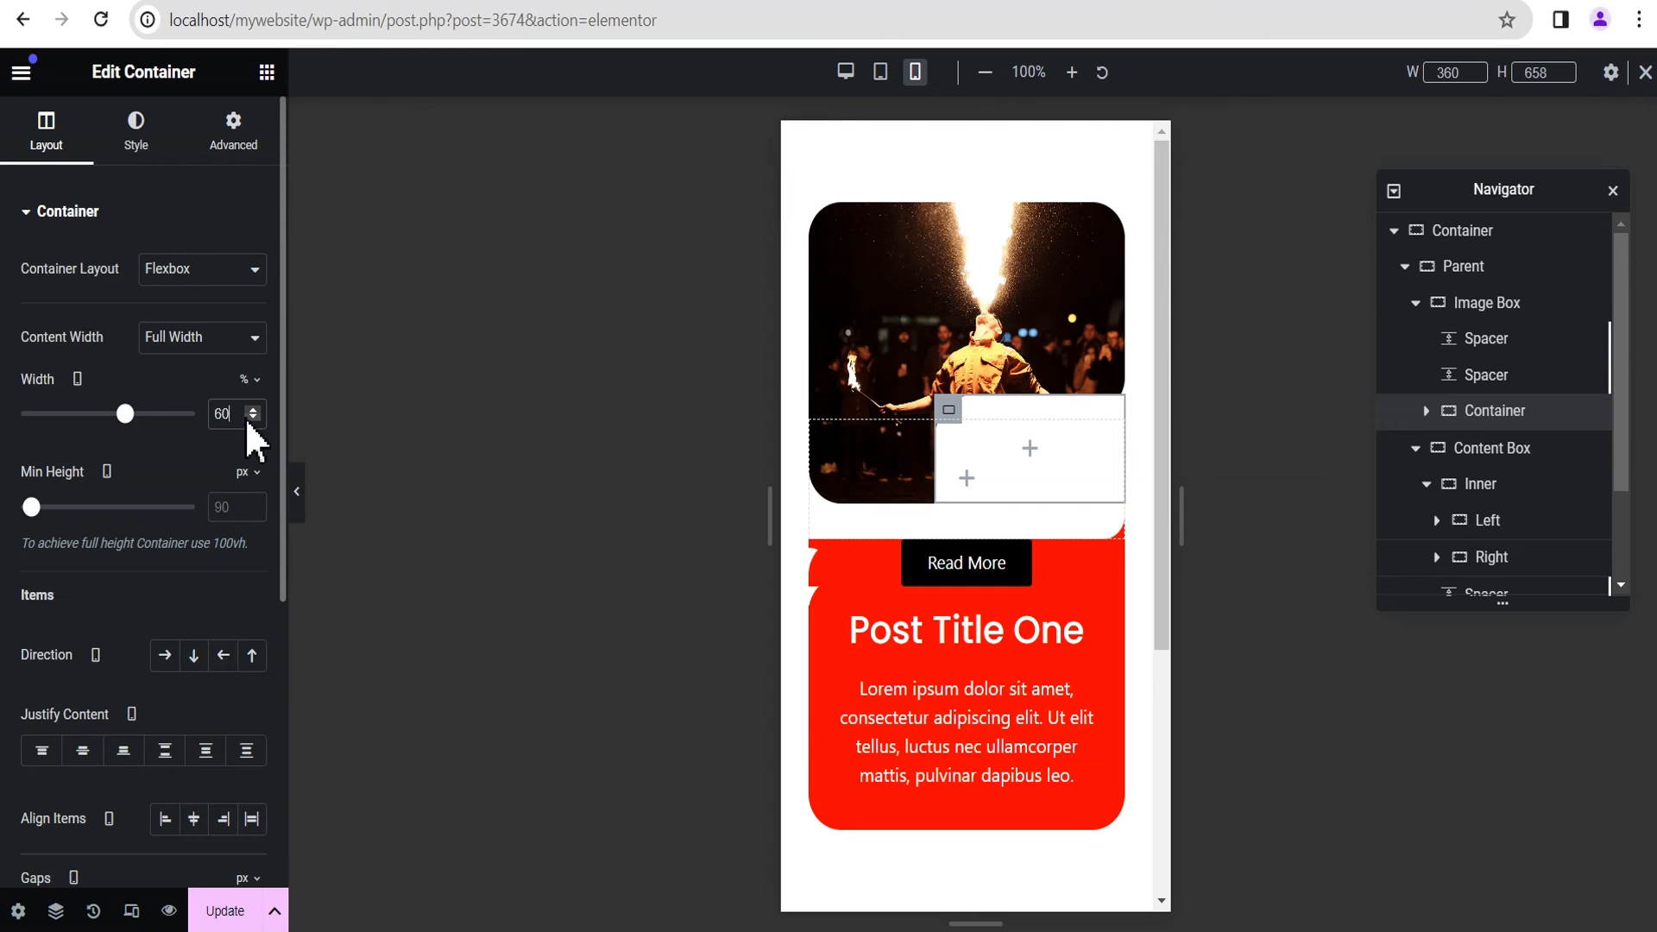
click(180, 445)
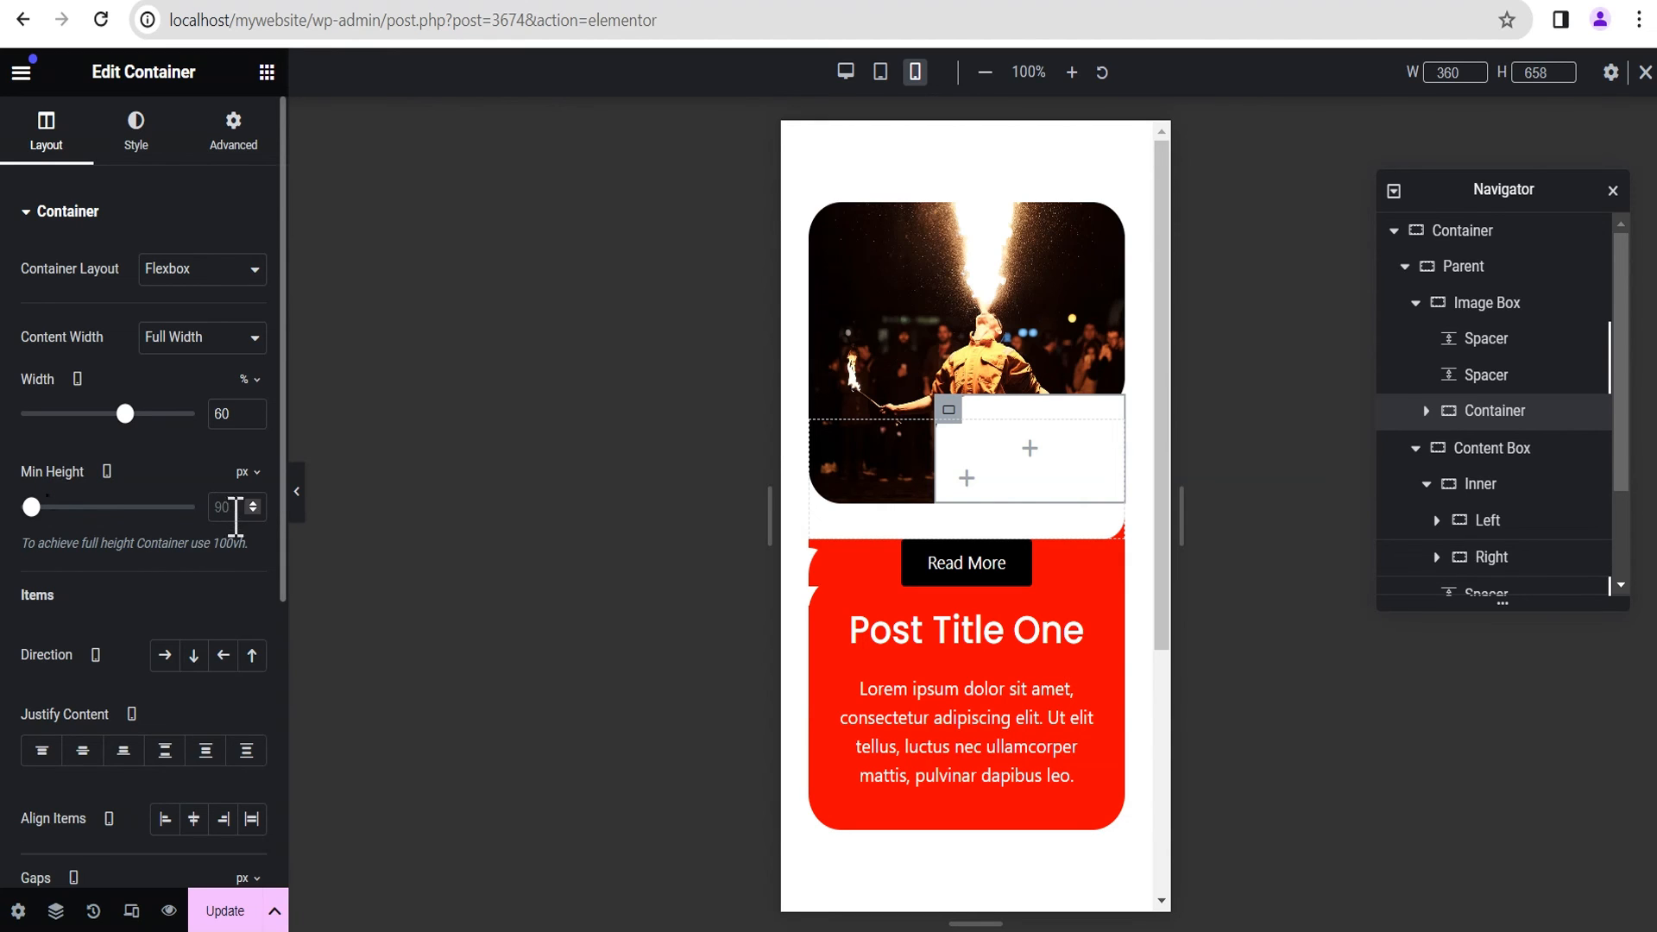
Step: Set the minimum height of the Image Box's inner Container to 75 px and preview the card without the editing panel
drag(32, 507, 31, 507)
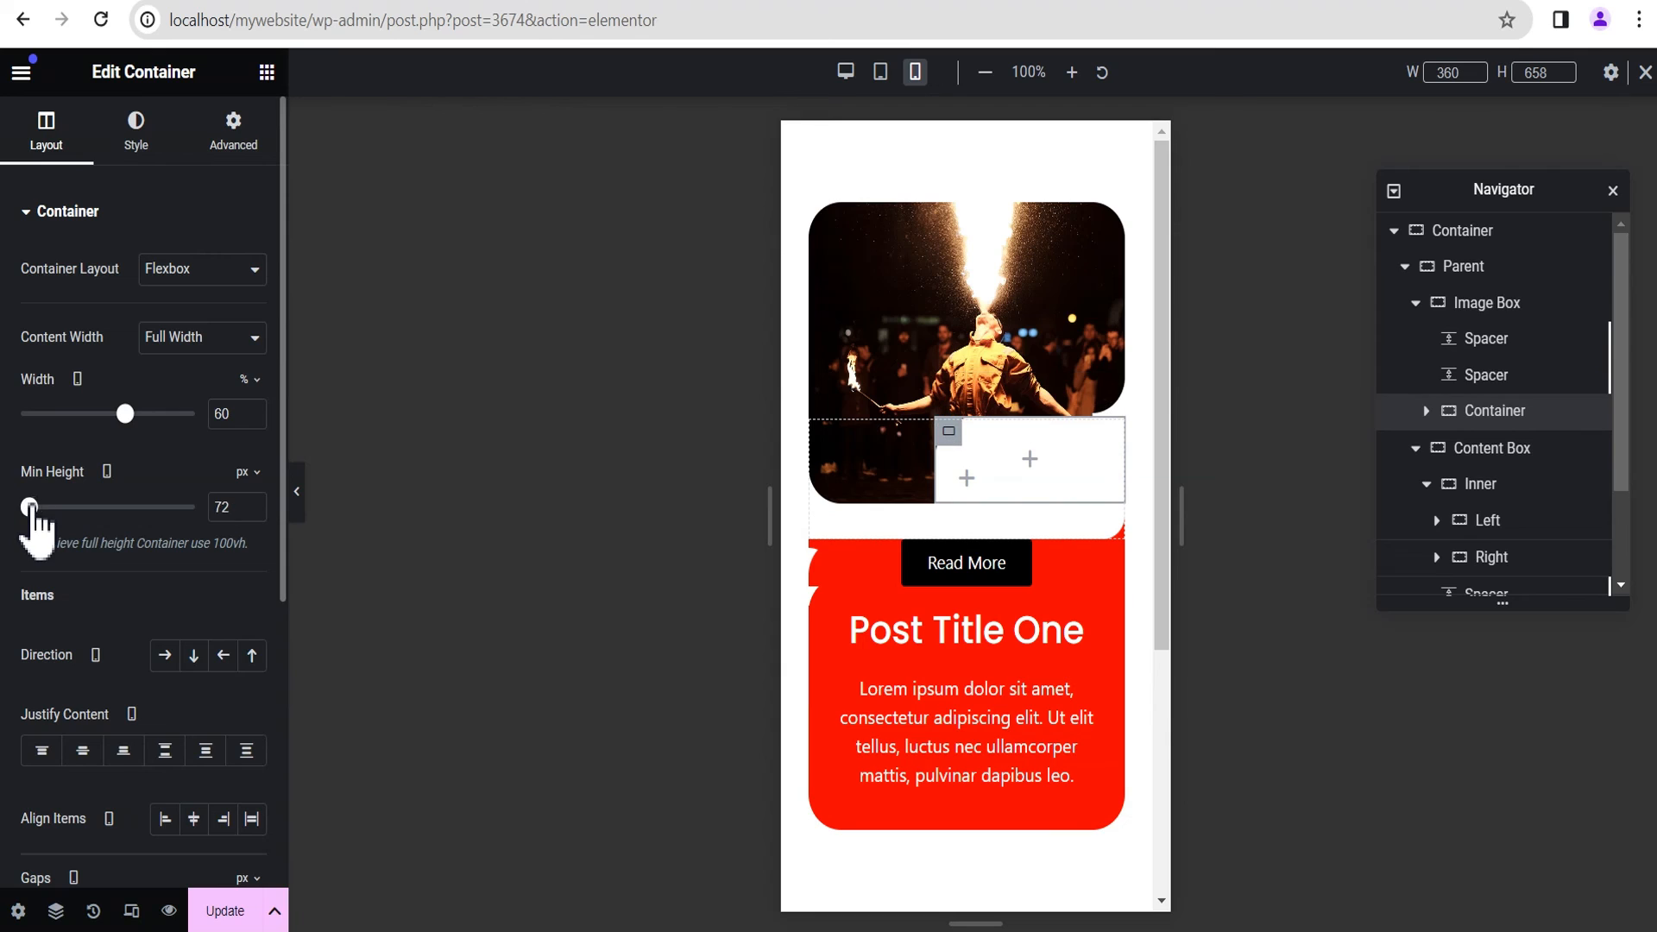
click(254, 503)
click(254, 503)
click(253, 503)
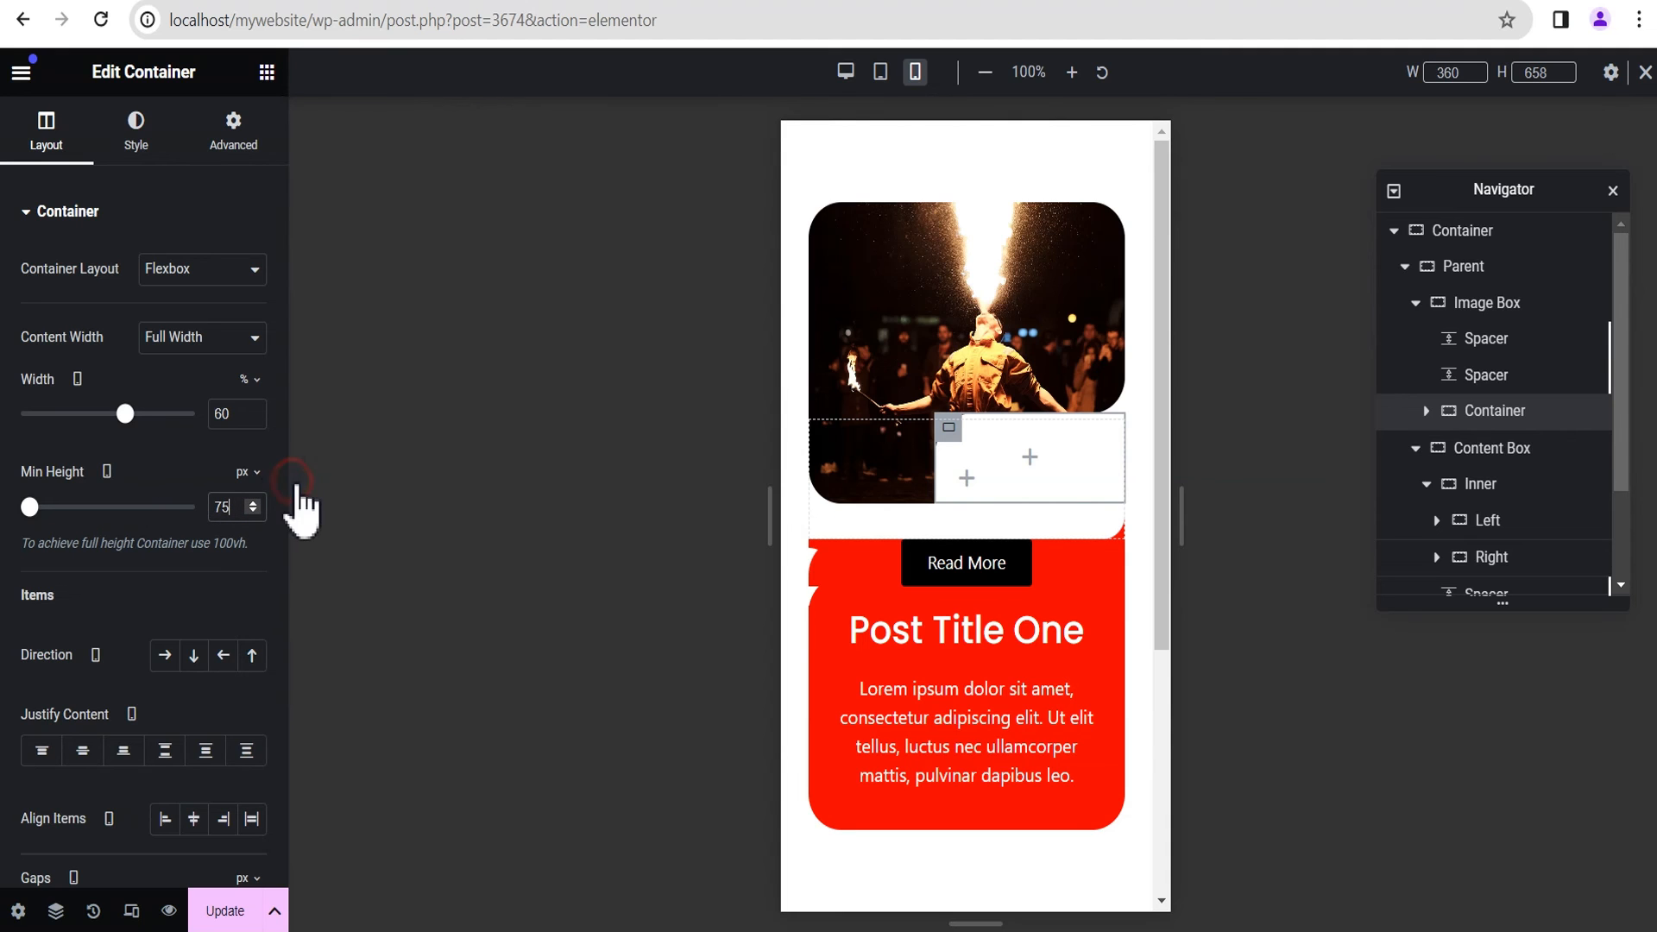
click(296, 485)
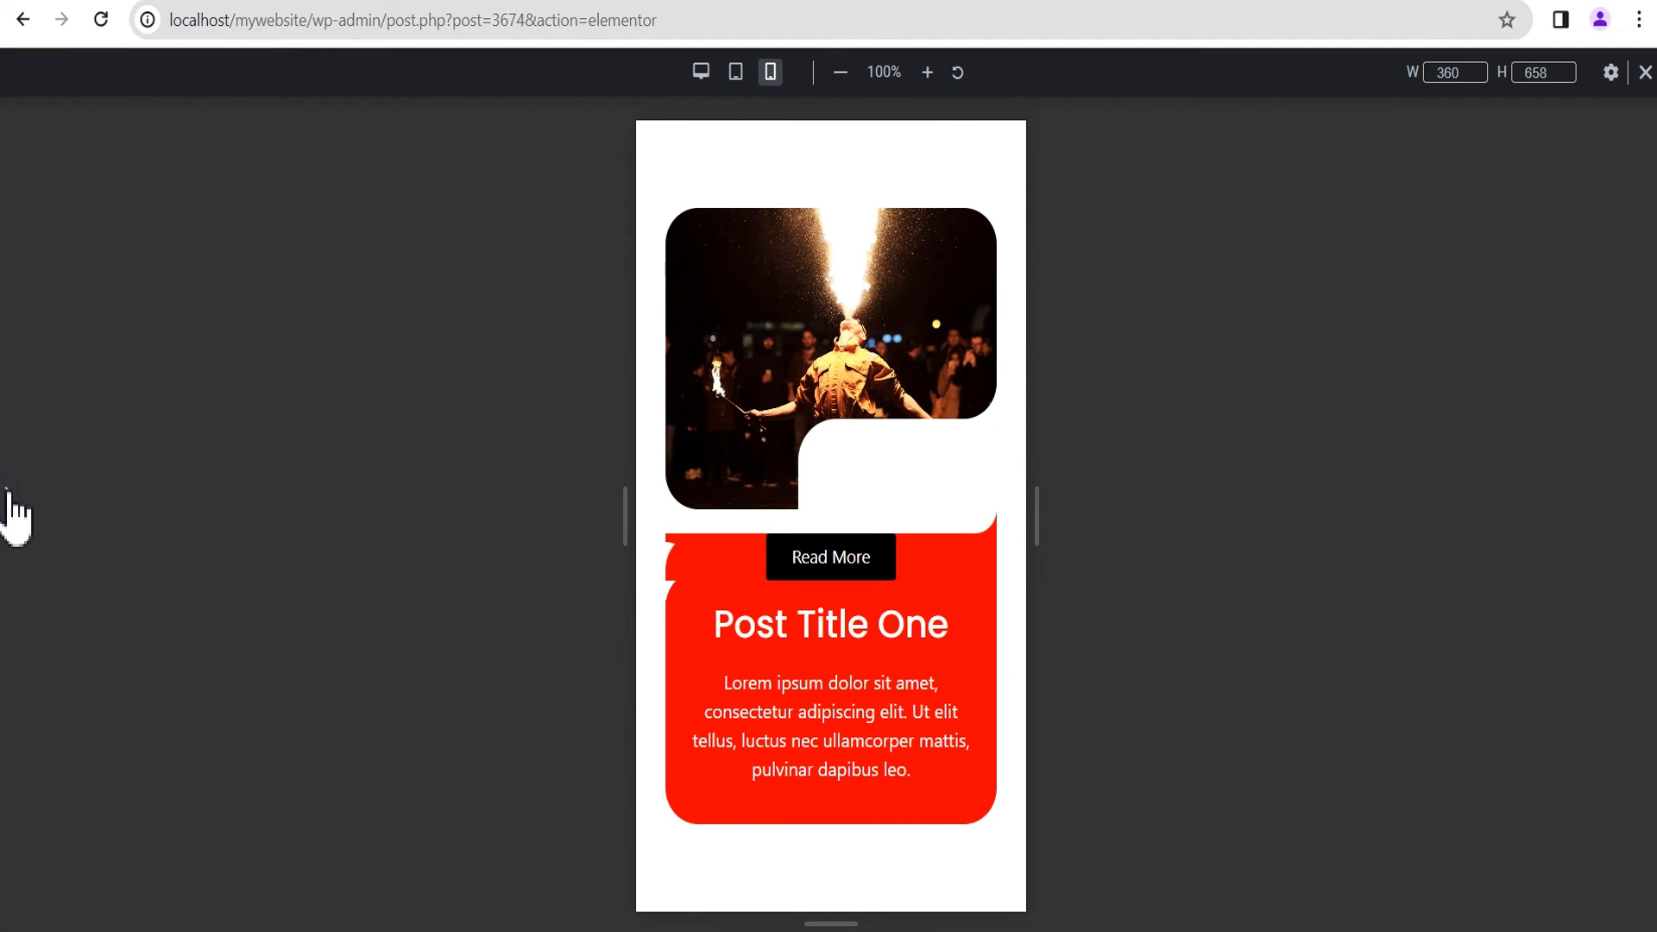
click(7, 491)
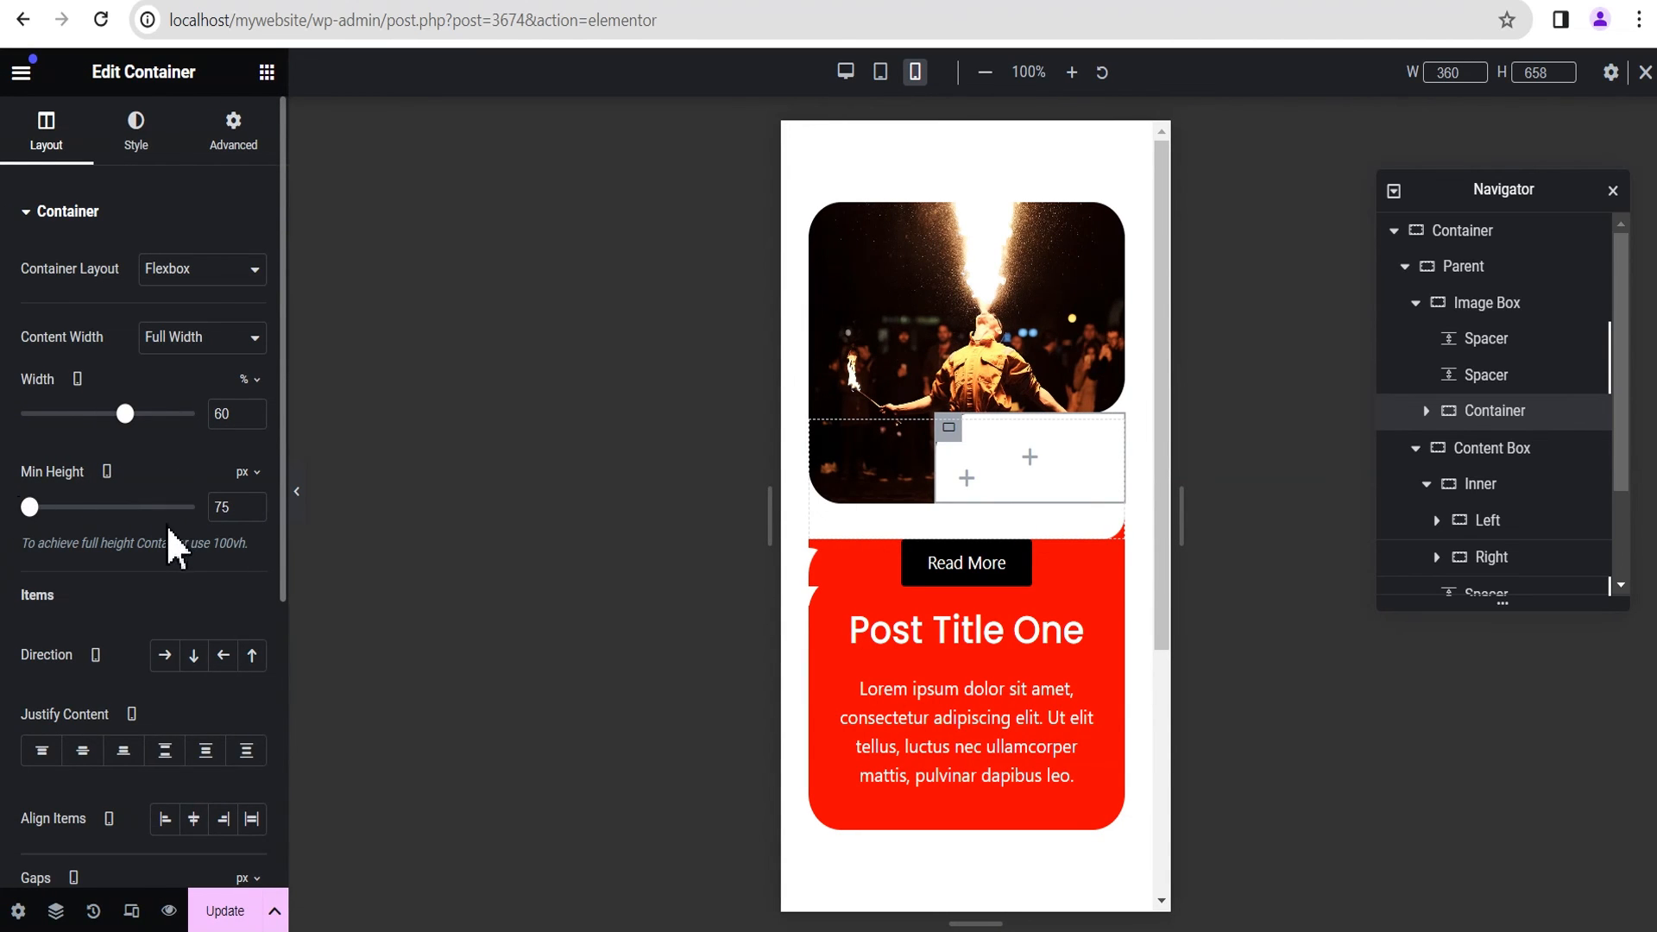
scroll(195, 558, down, 2)
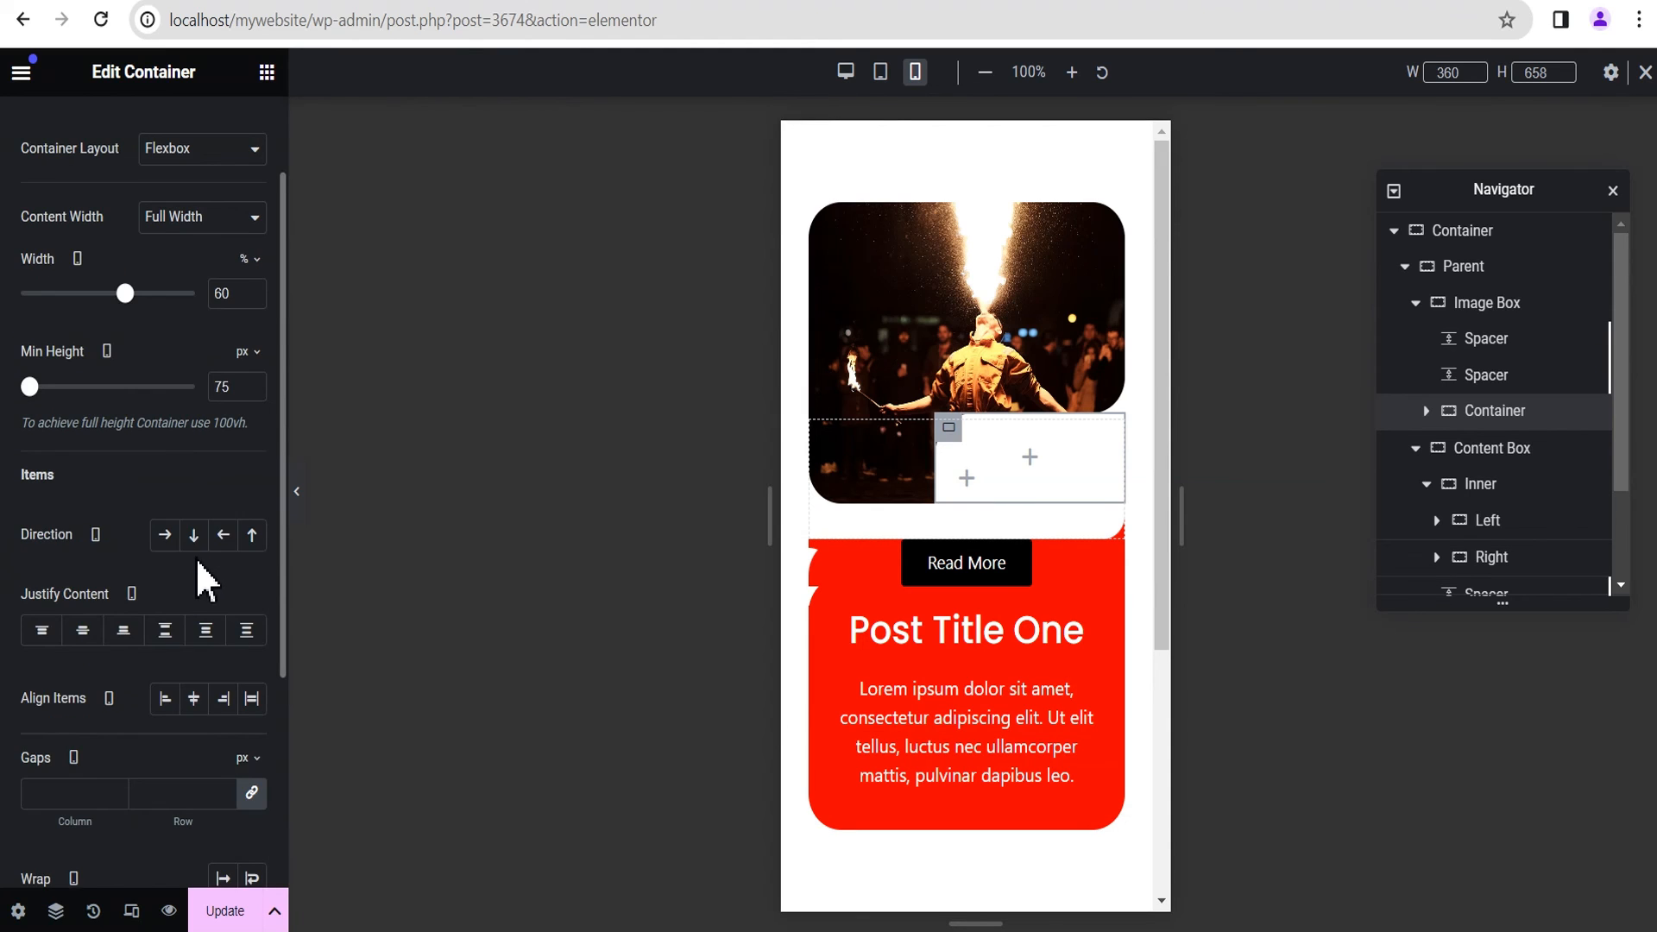
scroll(197, 508, up, 2)
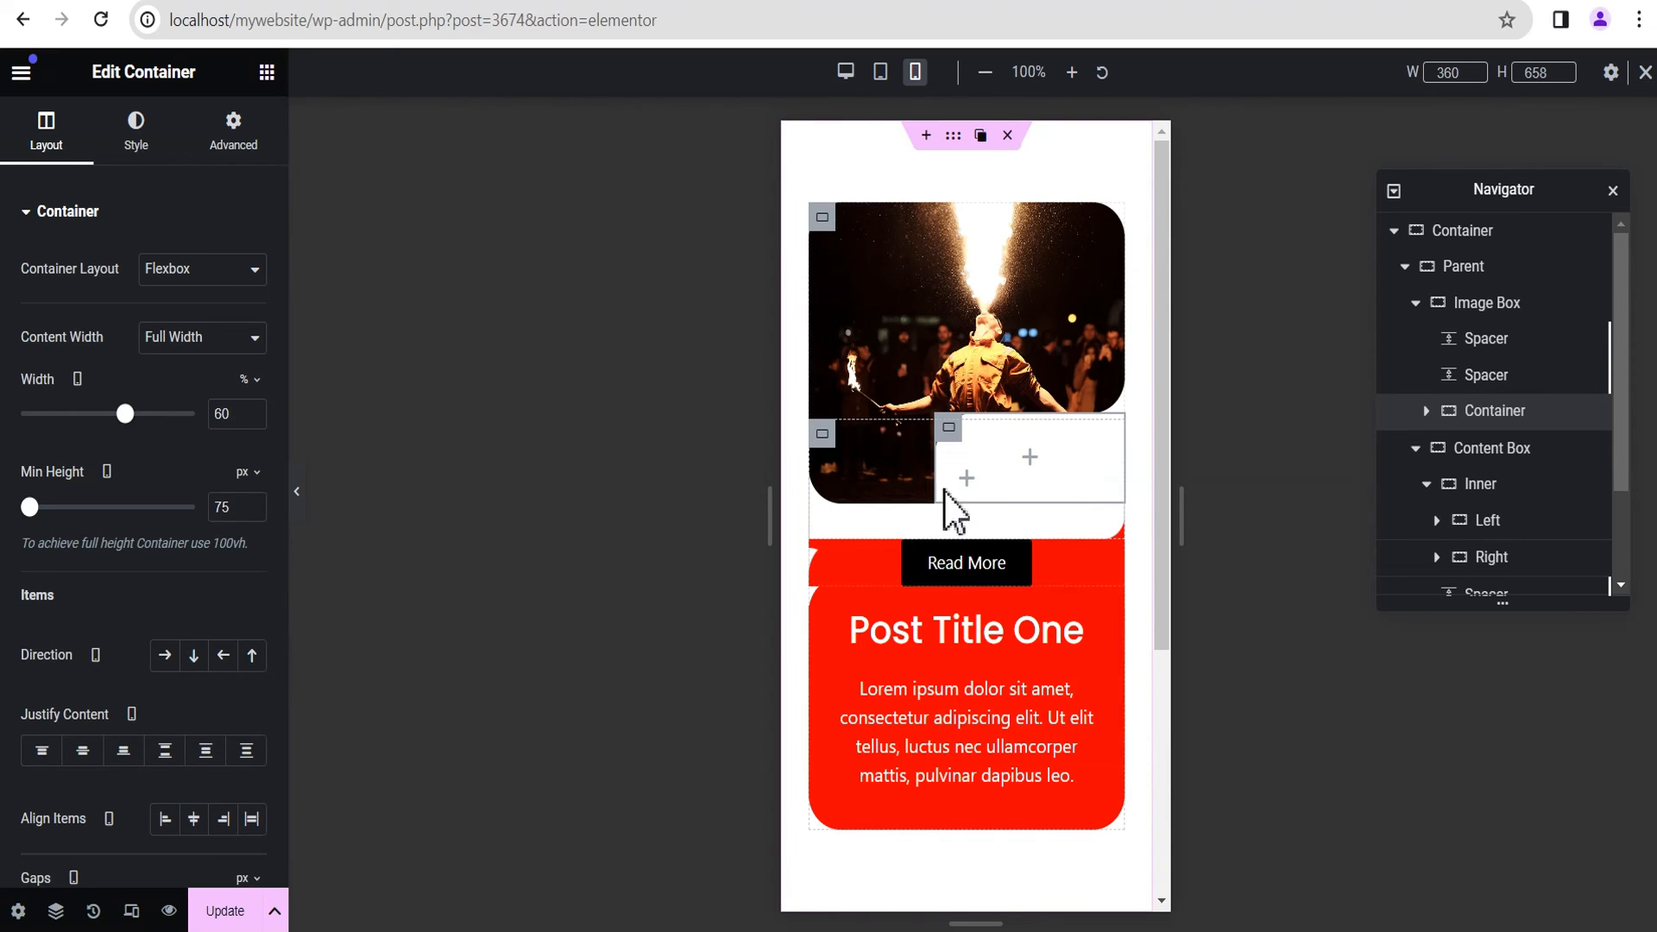
Step: Set the horizontal offset of the Image Box's second Spacer to 57 px for mobile and preview the card
click(1481, 382)
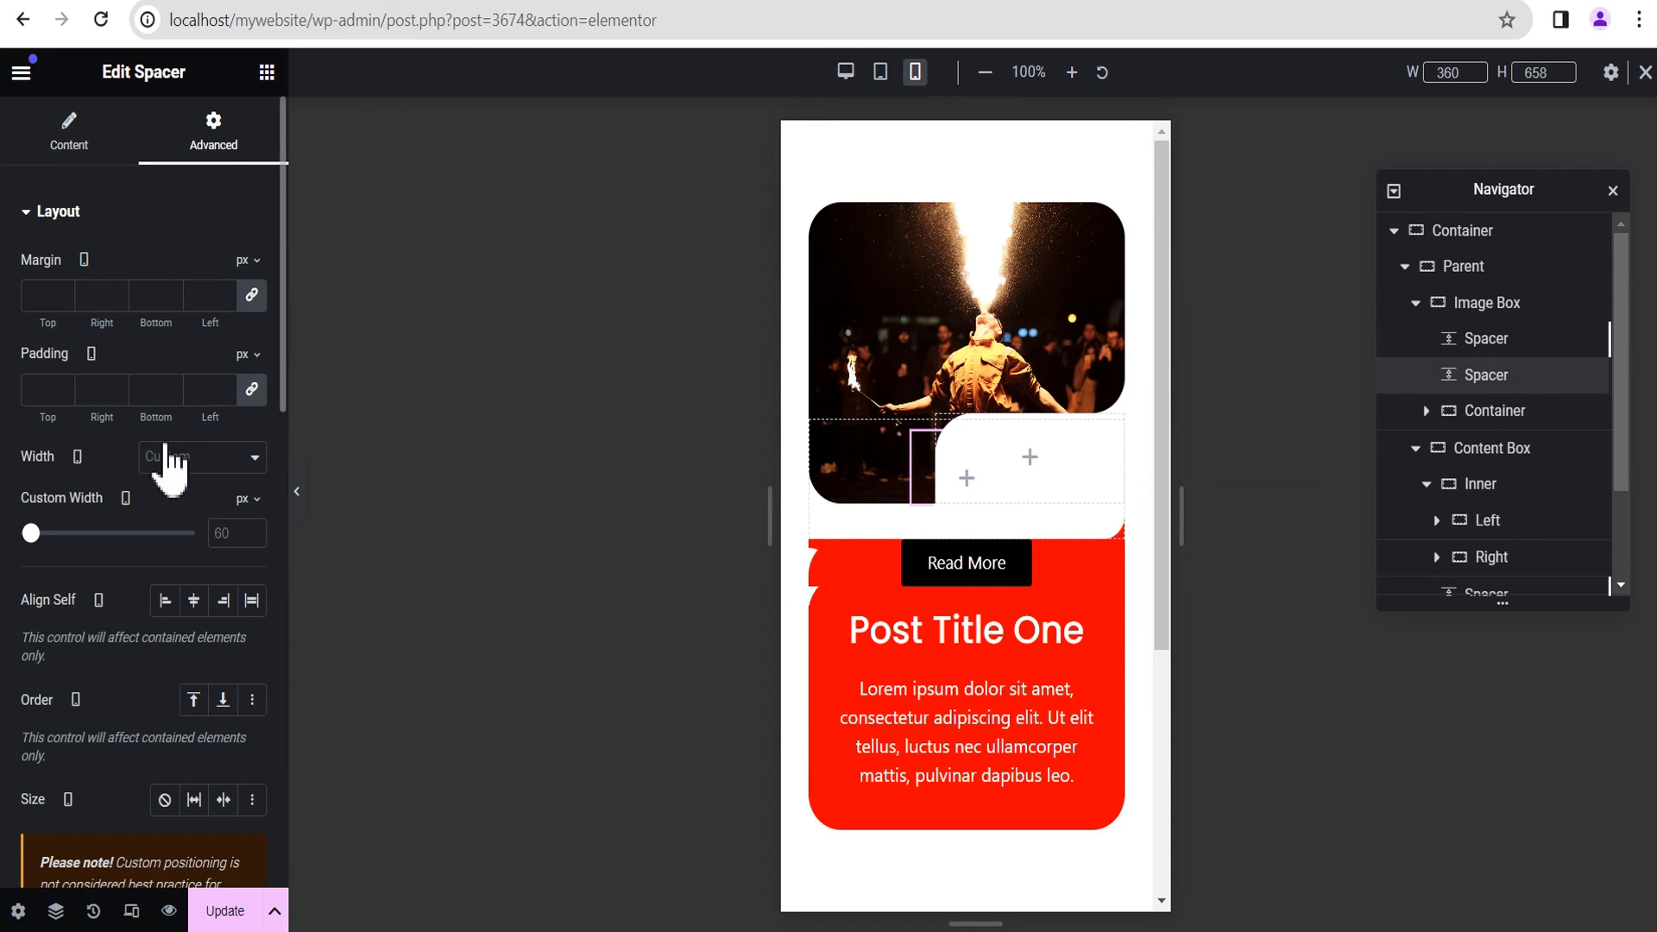
scroll(173, 436, down, 8)
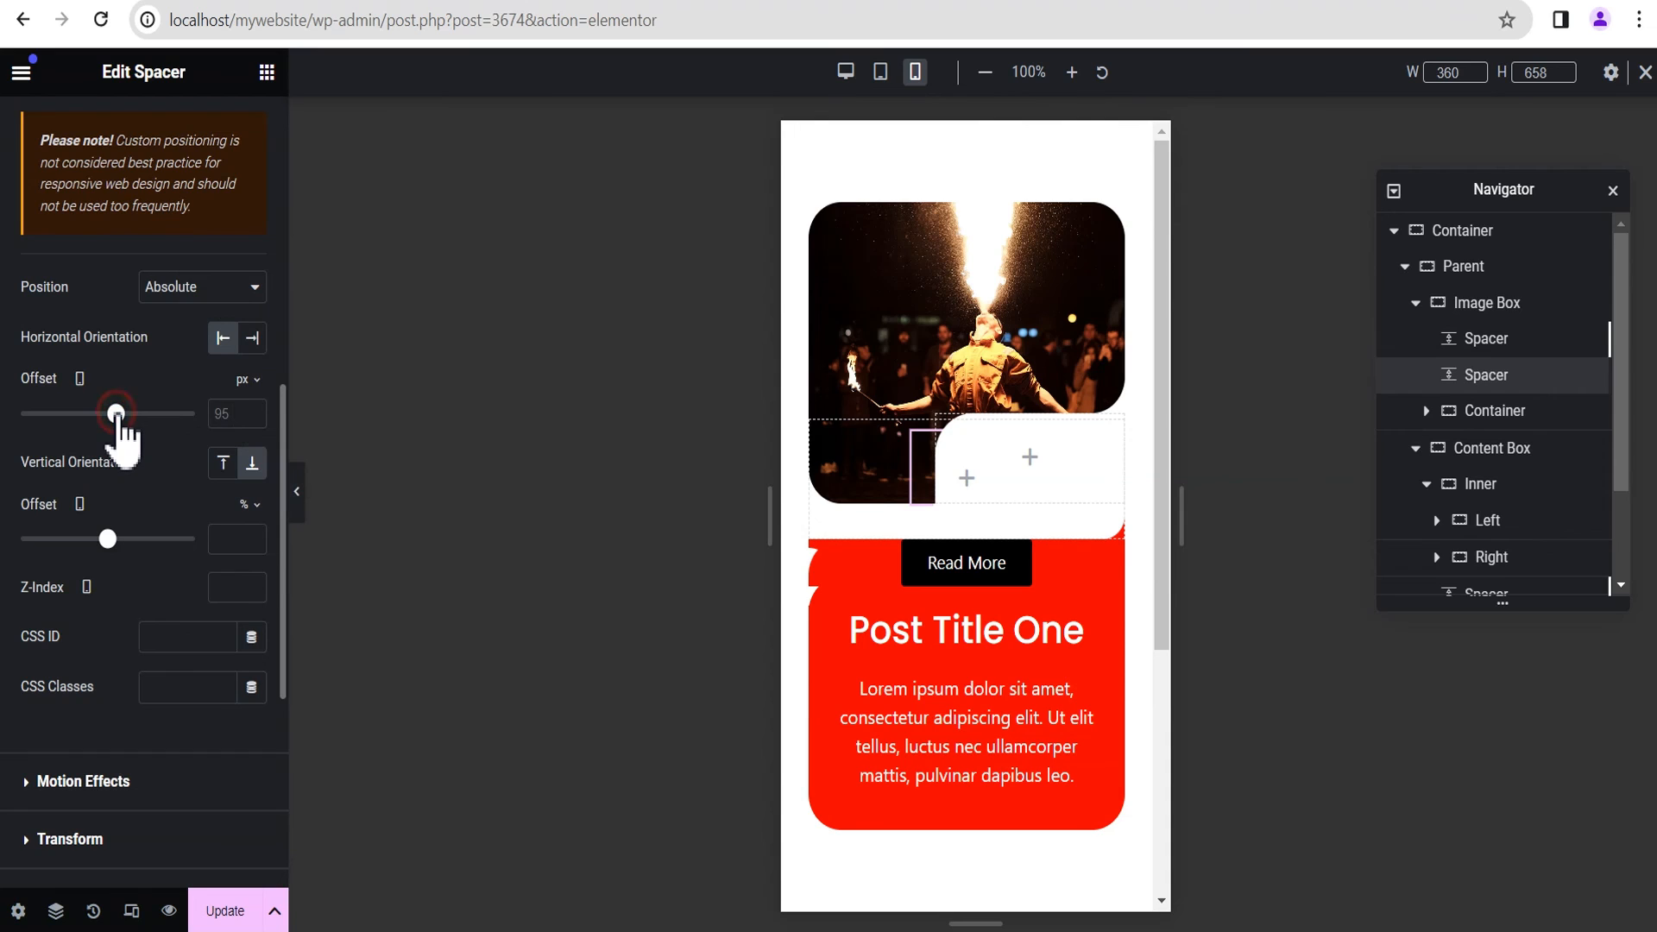
drag(117, 413, 112, 414)
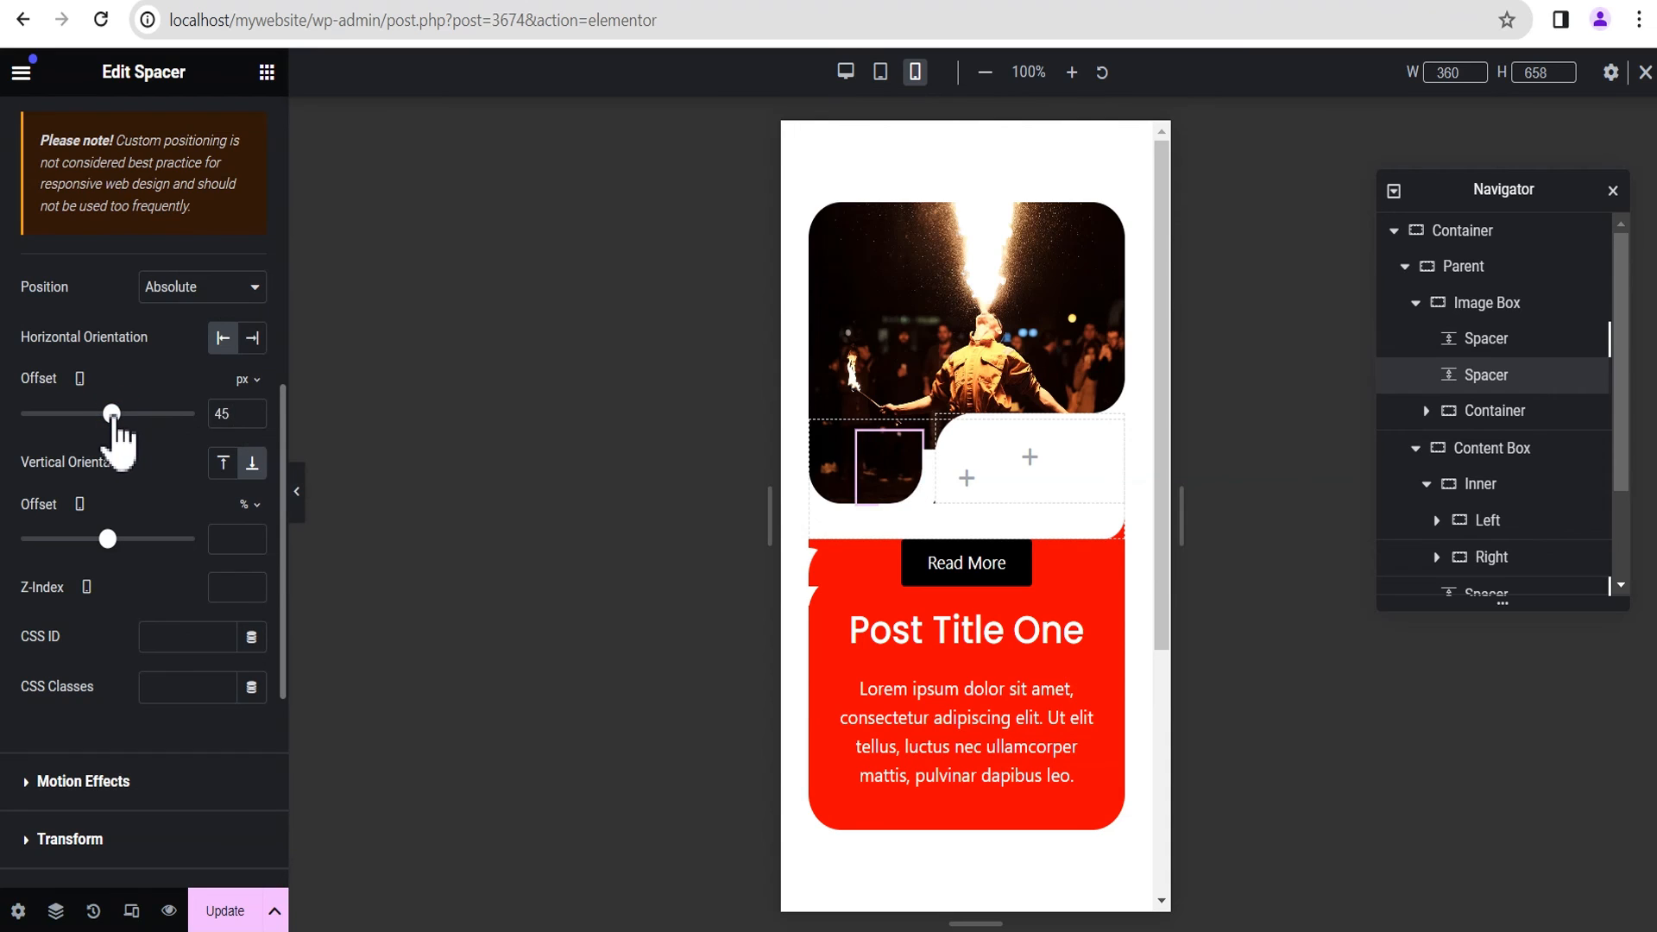
click(252, 410)
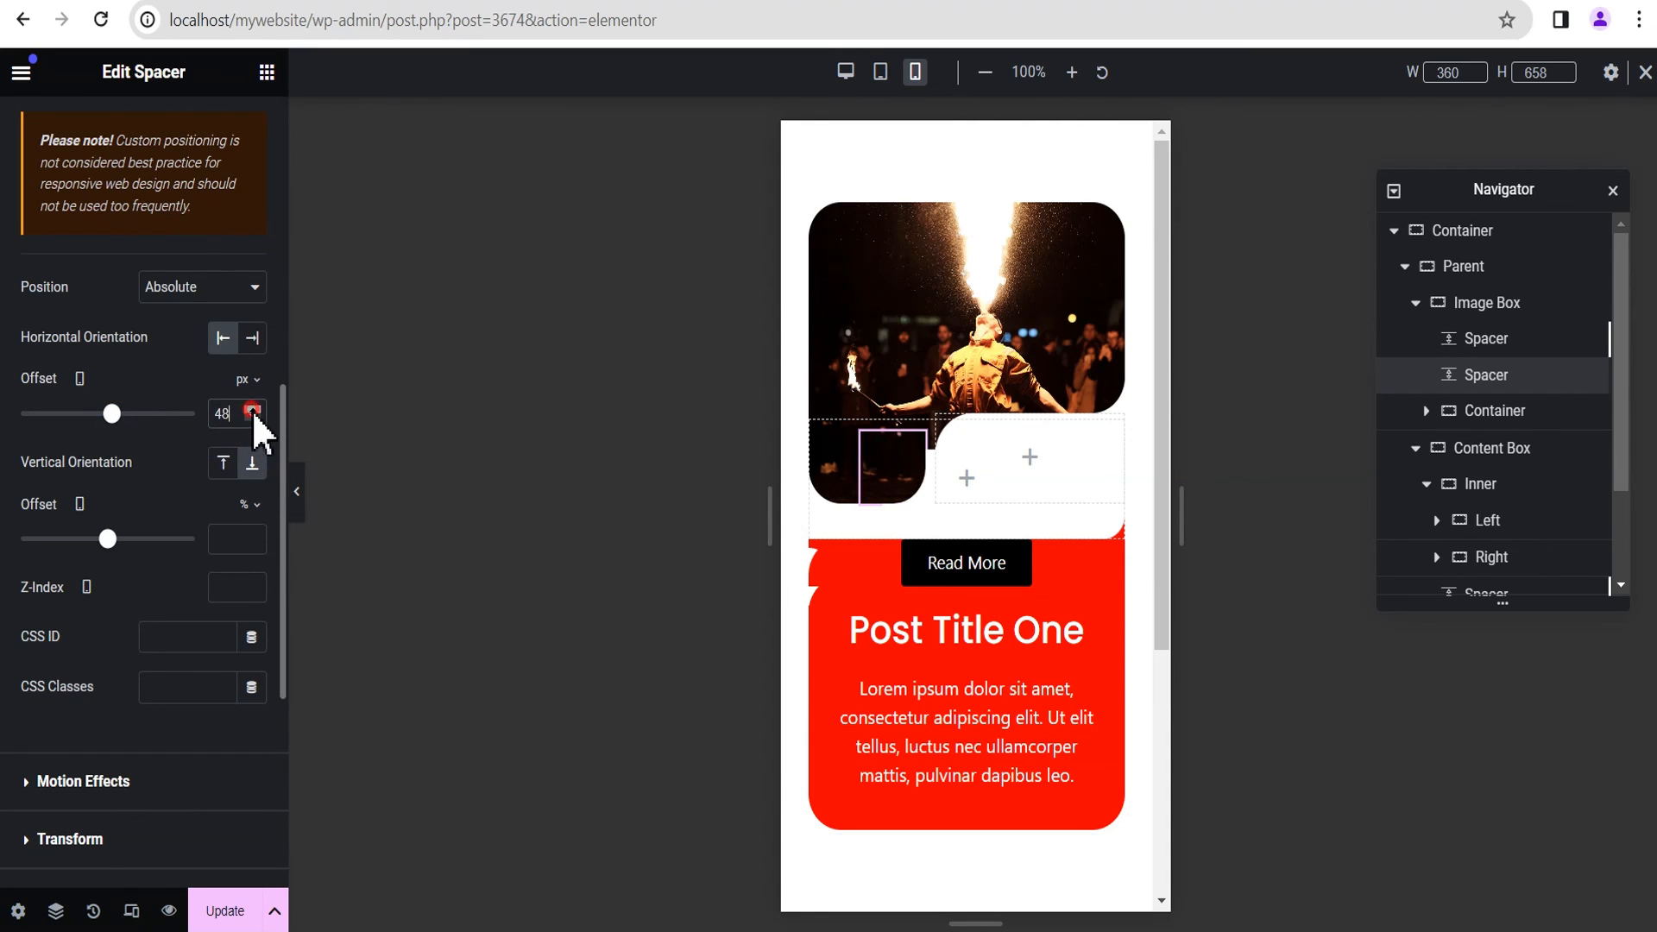
click(251, 411)
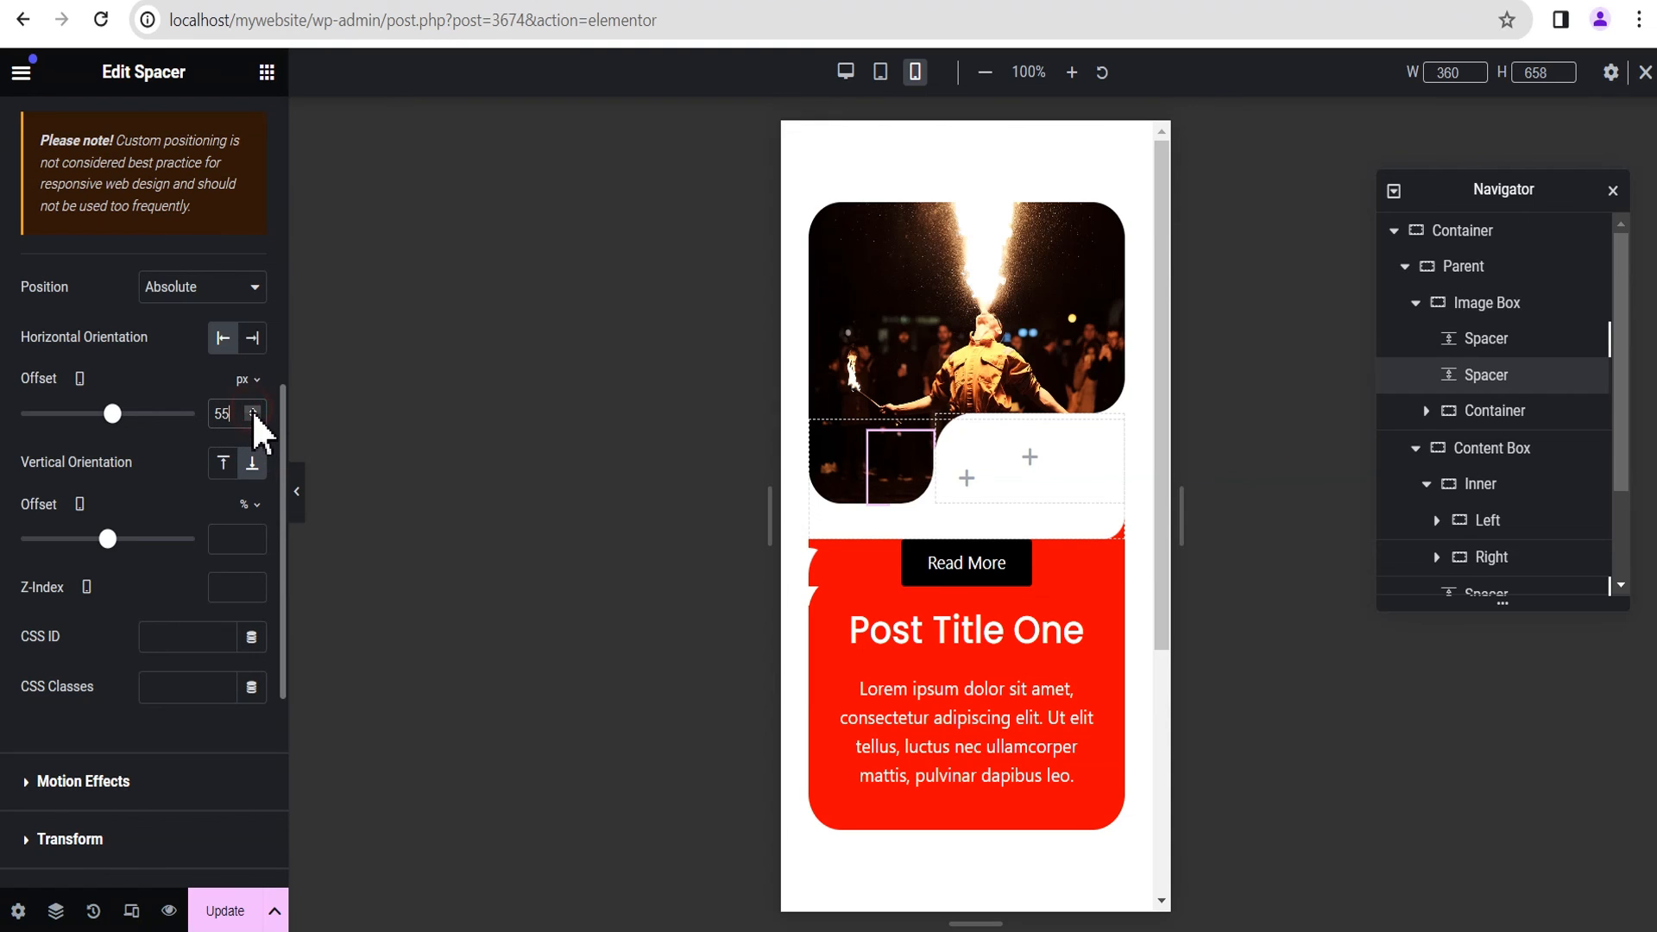
click(251, 411)
click(251, 411)
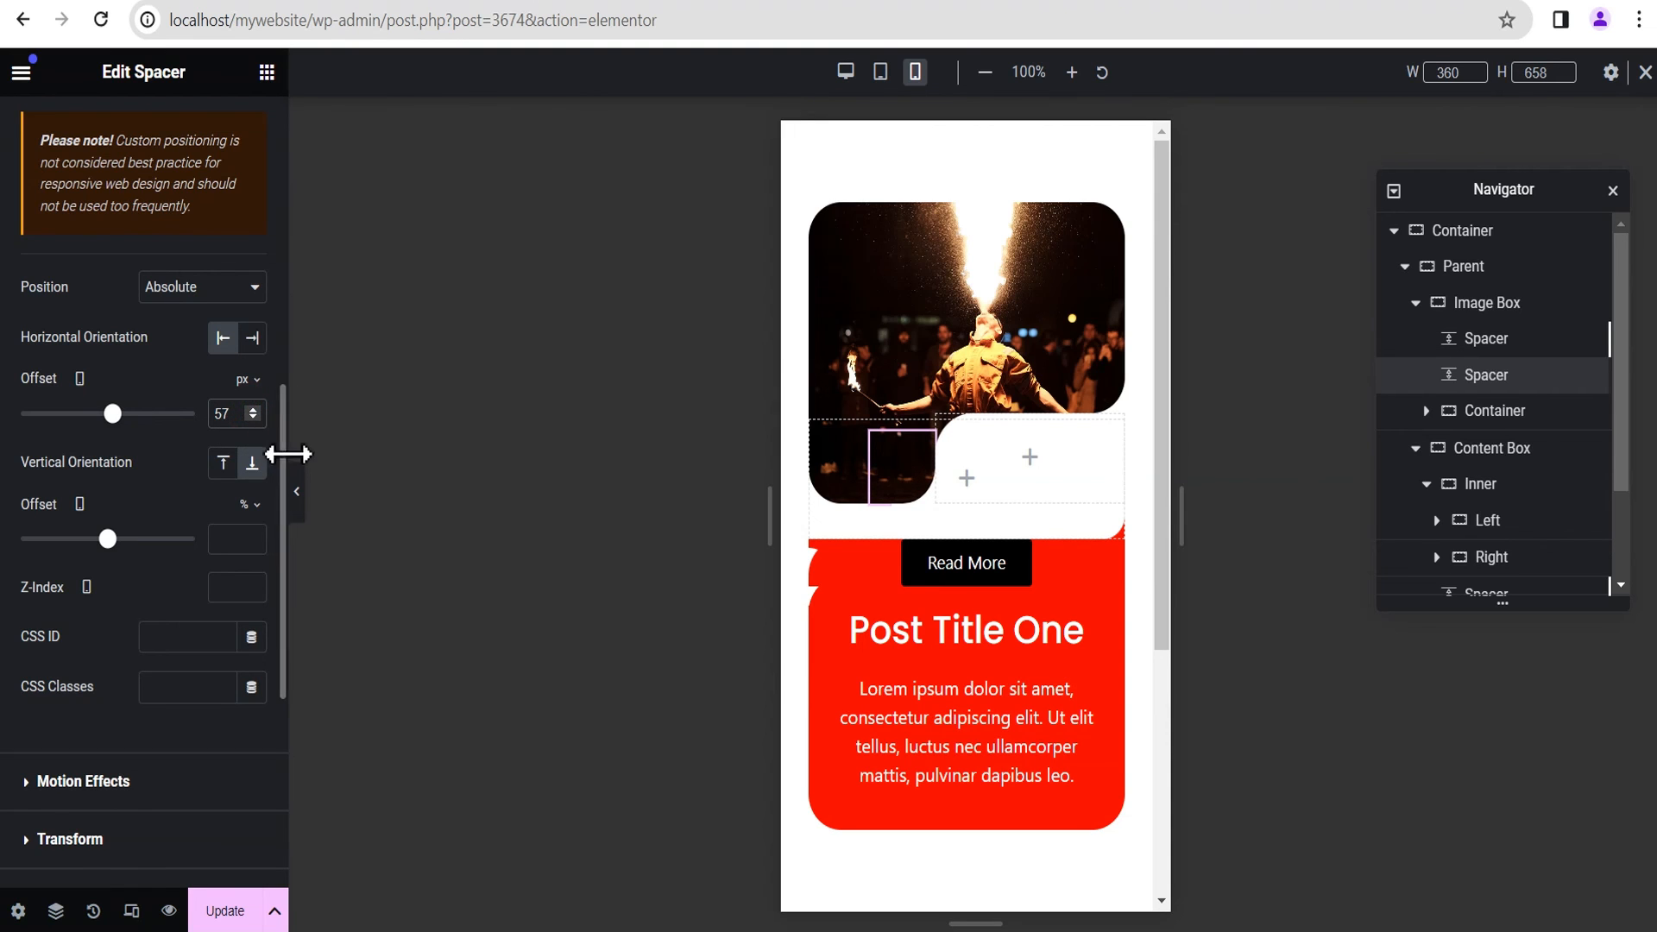
click(300, 496)
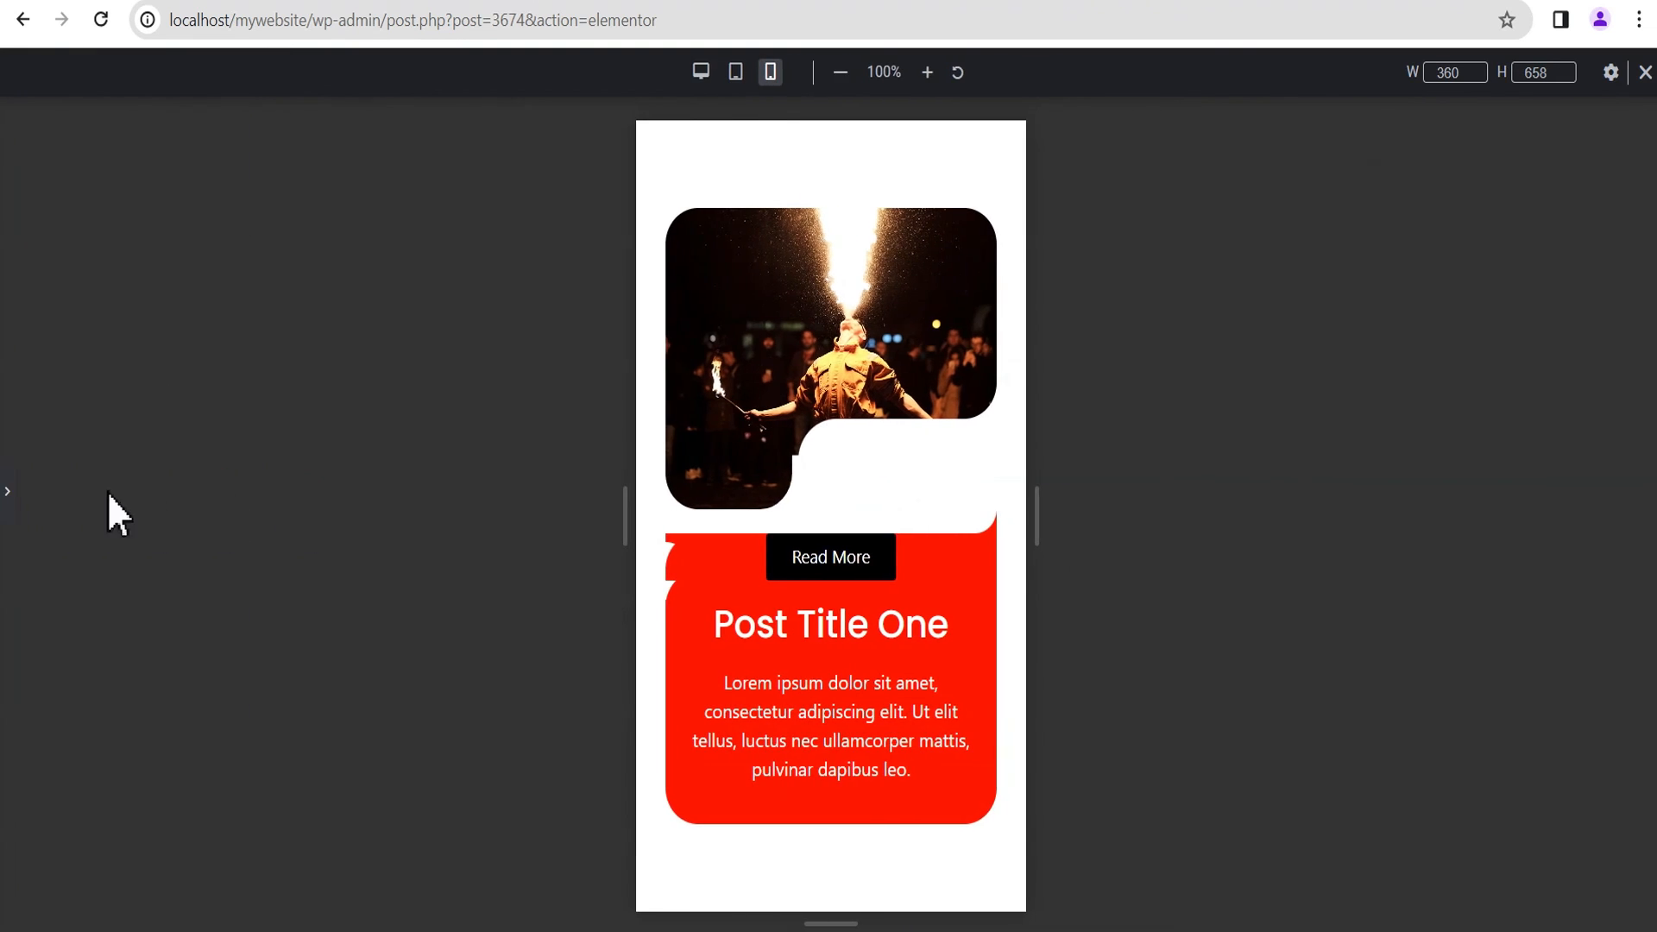
click(9, 494)
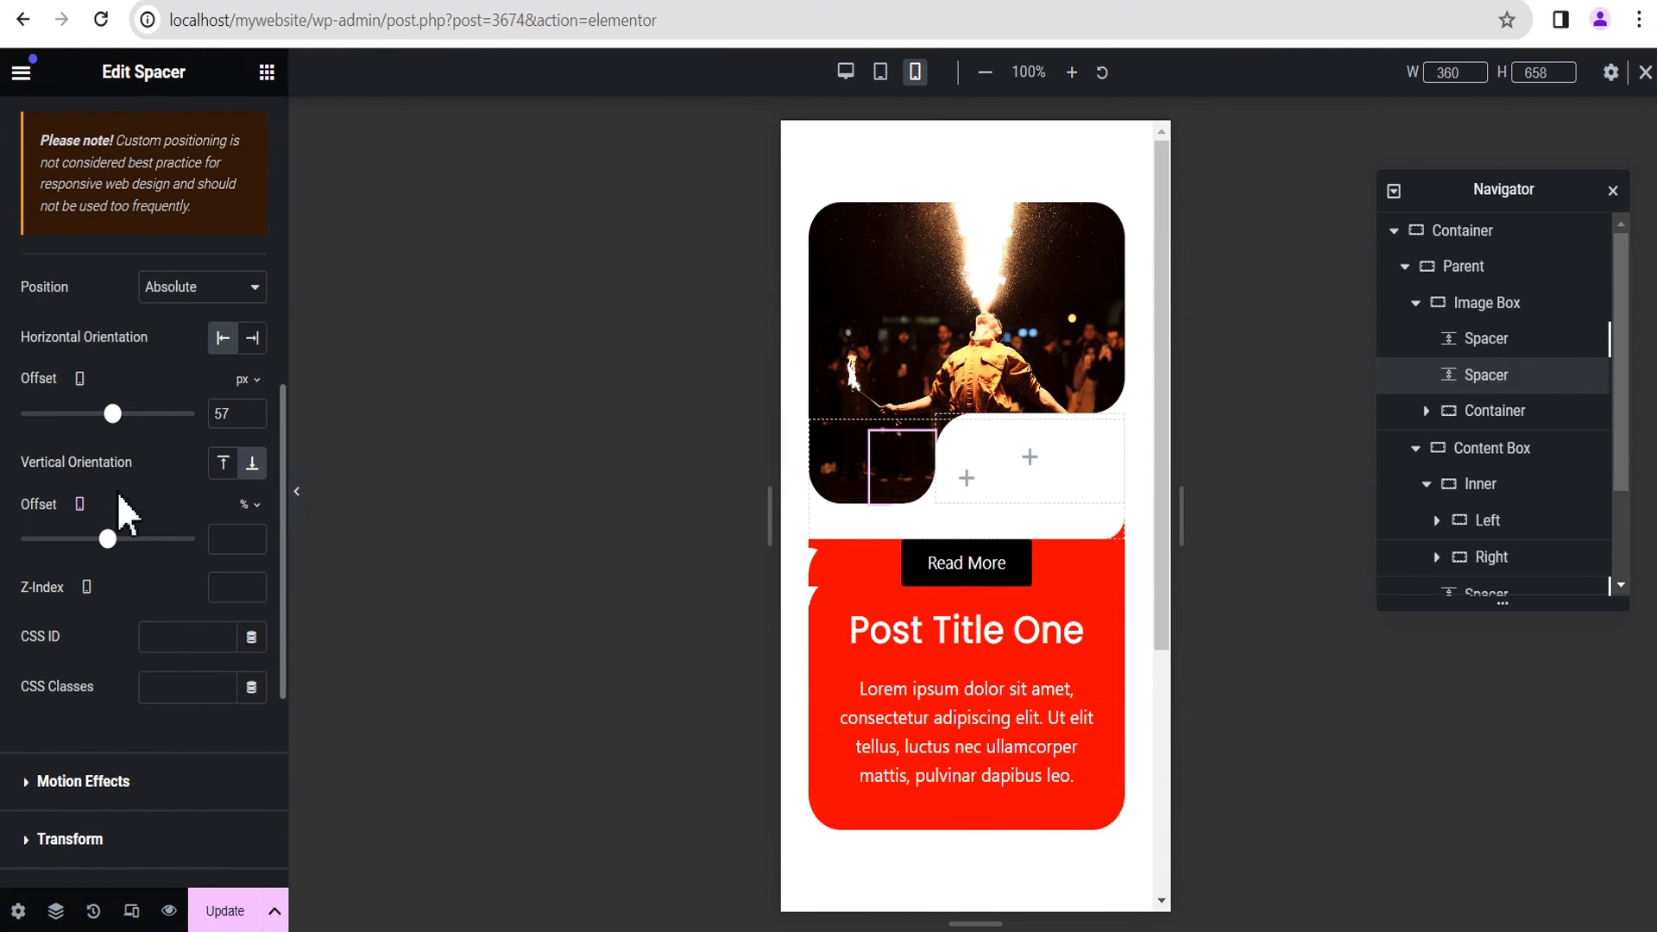
Step: Fine-tune the second Spacer's horizontal offset to 63 px, previewing the card's inner corner between adjustments
click(252, 411)
click(252, 411)
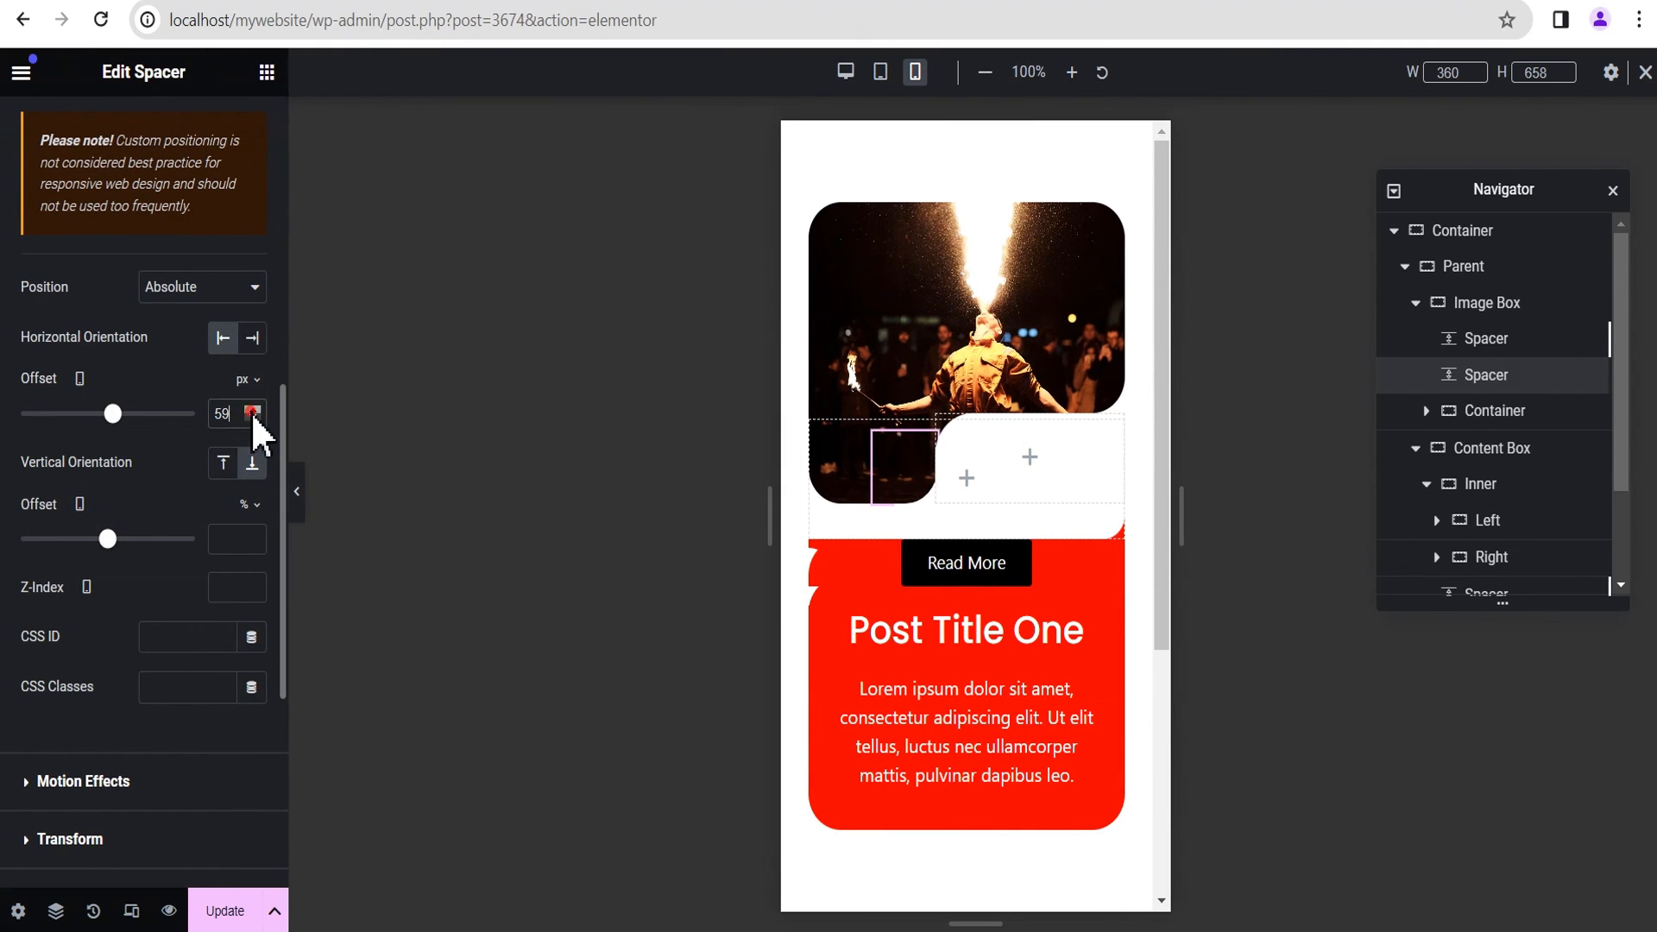
click(301, 507)
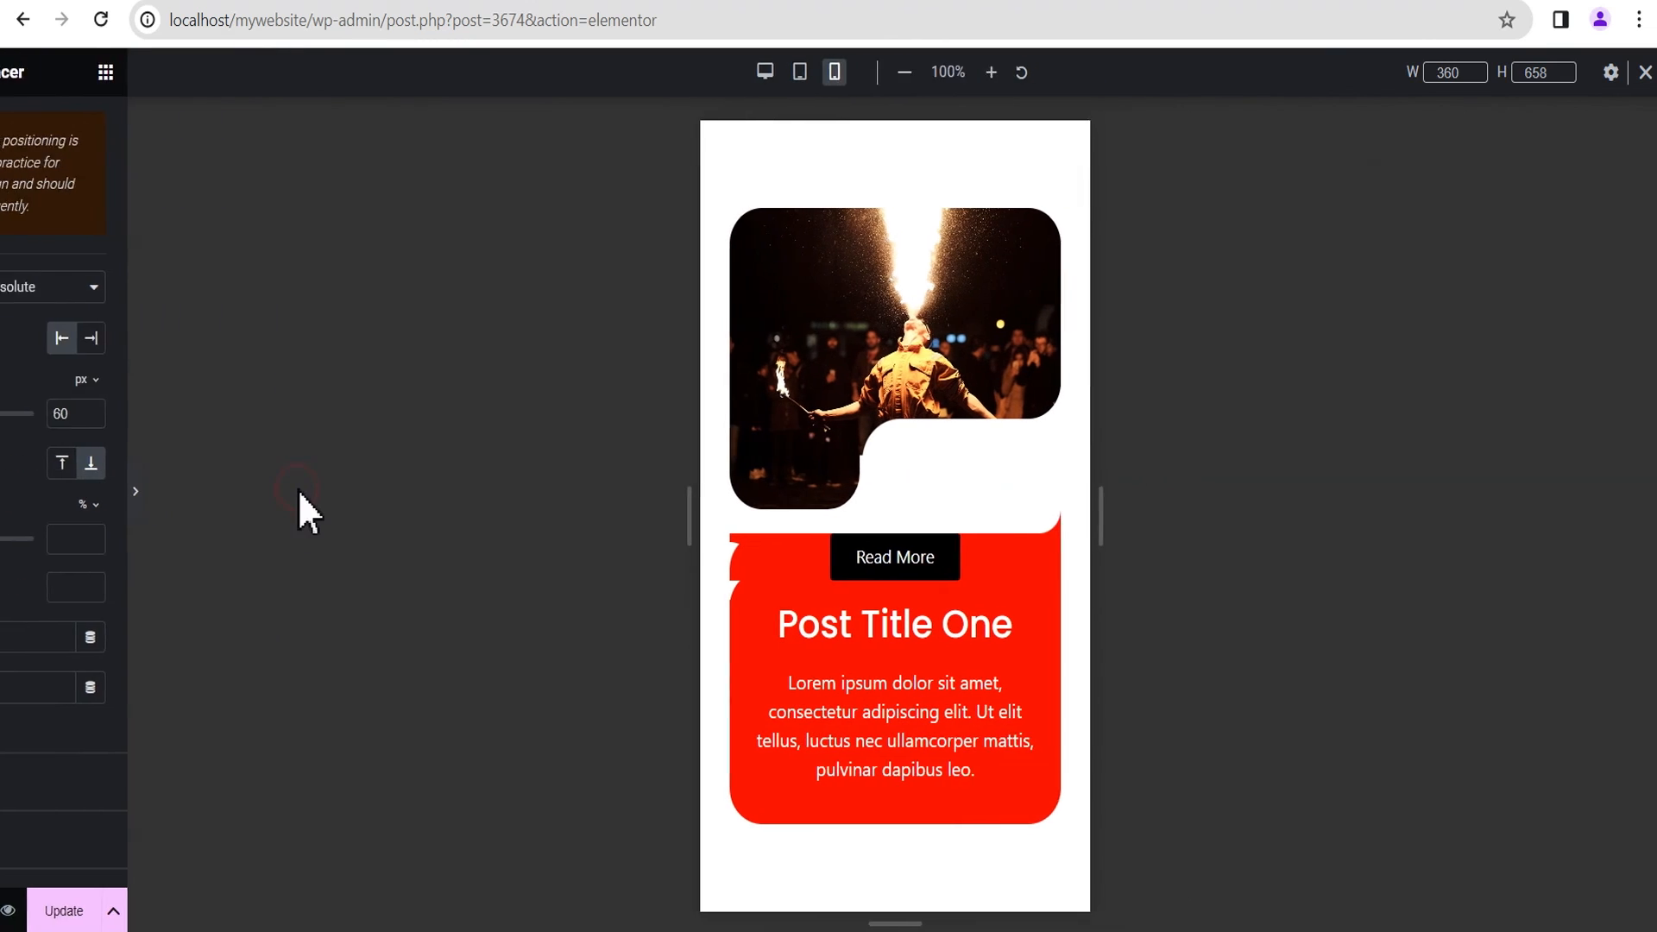
click(7, 494)
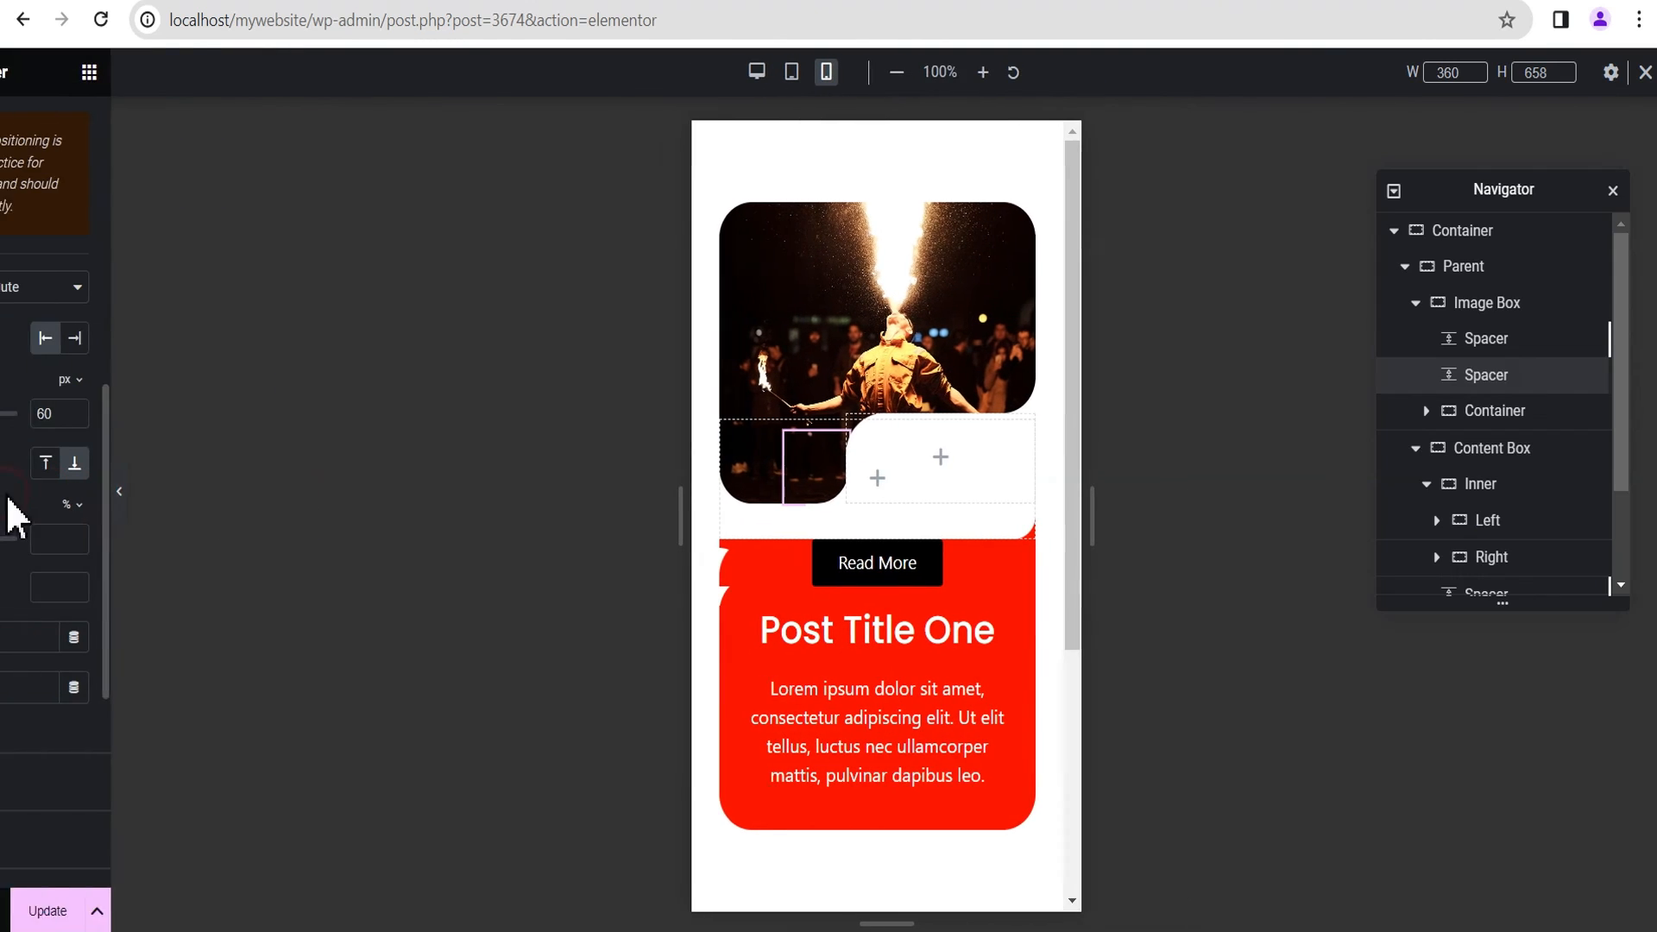
click(252, 410)
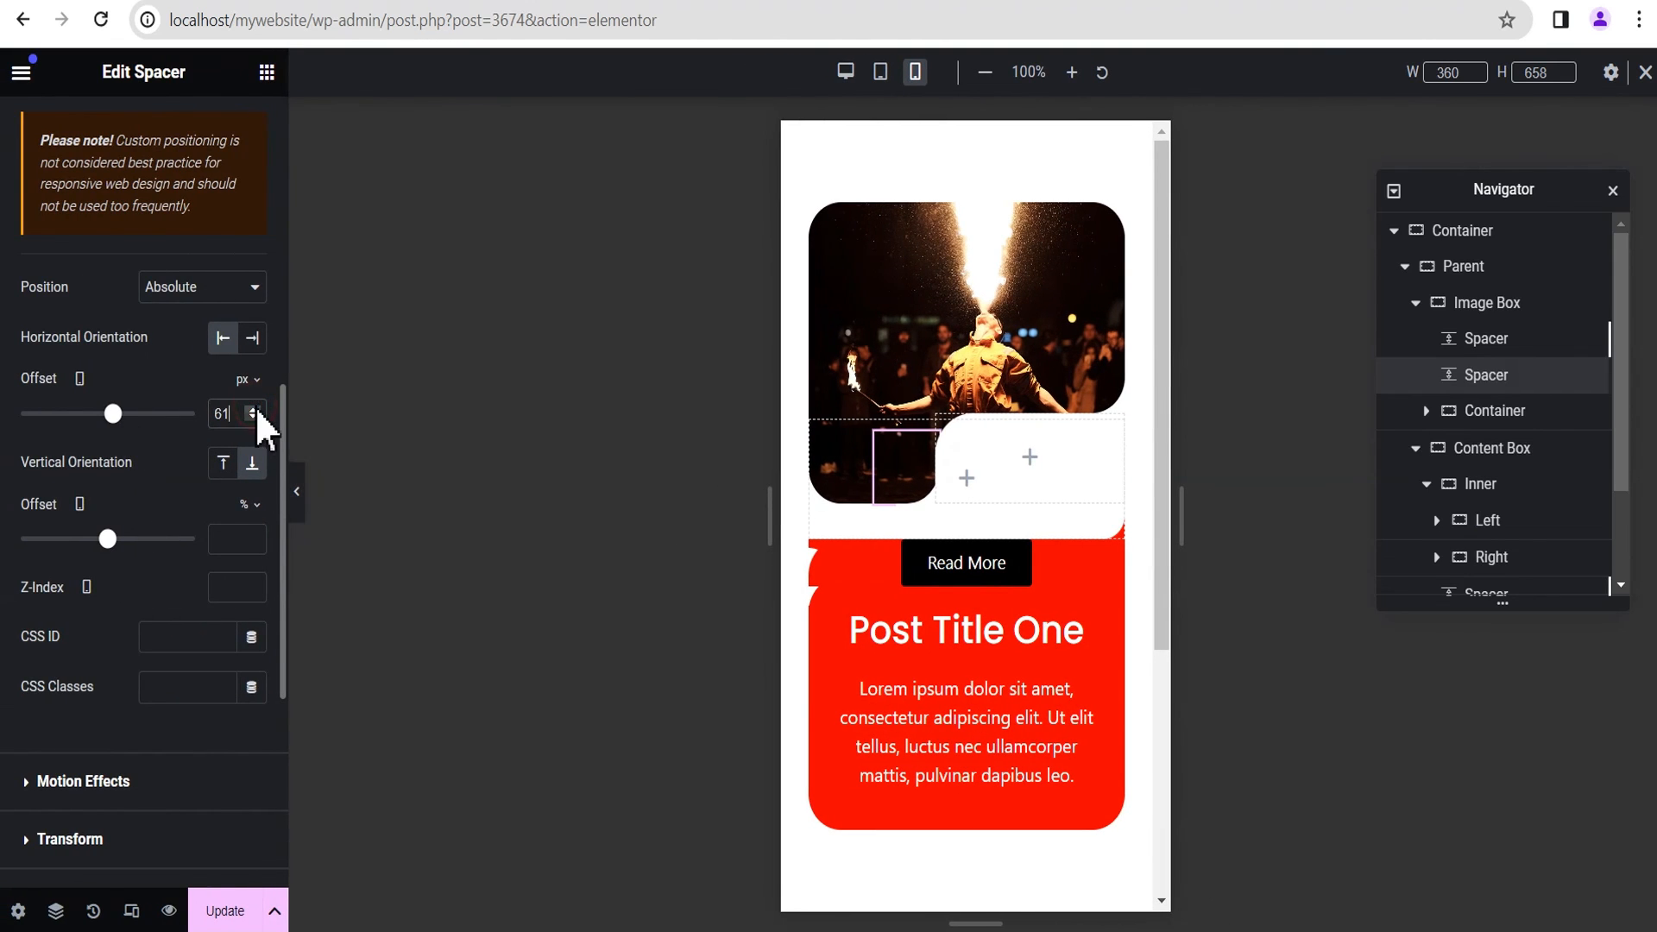
click(301, 509)
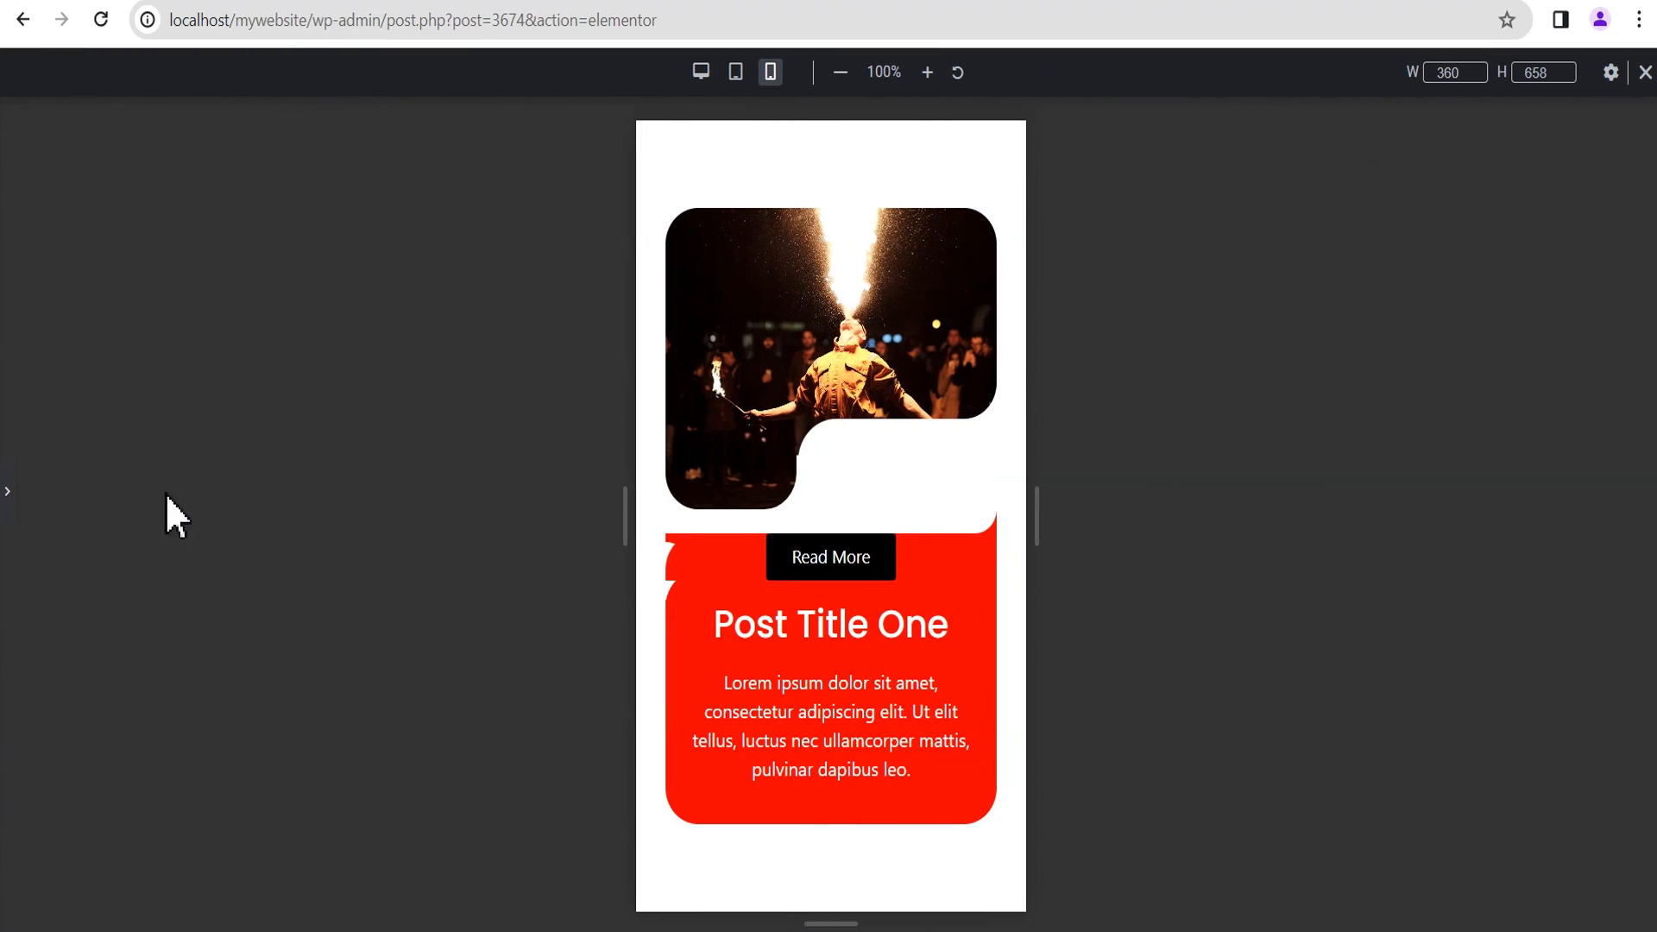
click(7, 496)
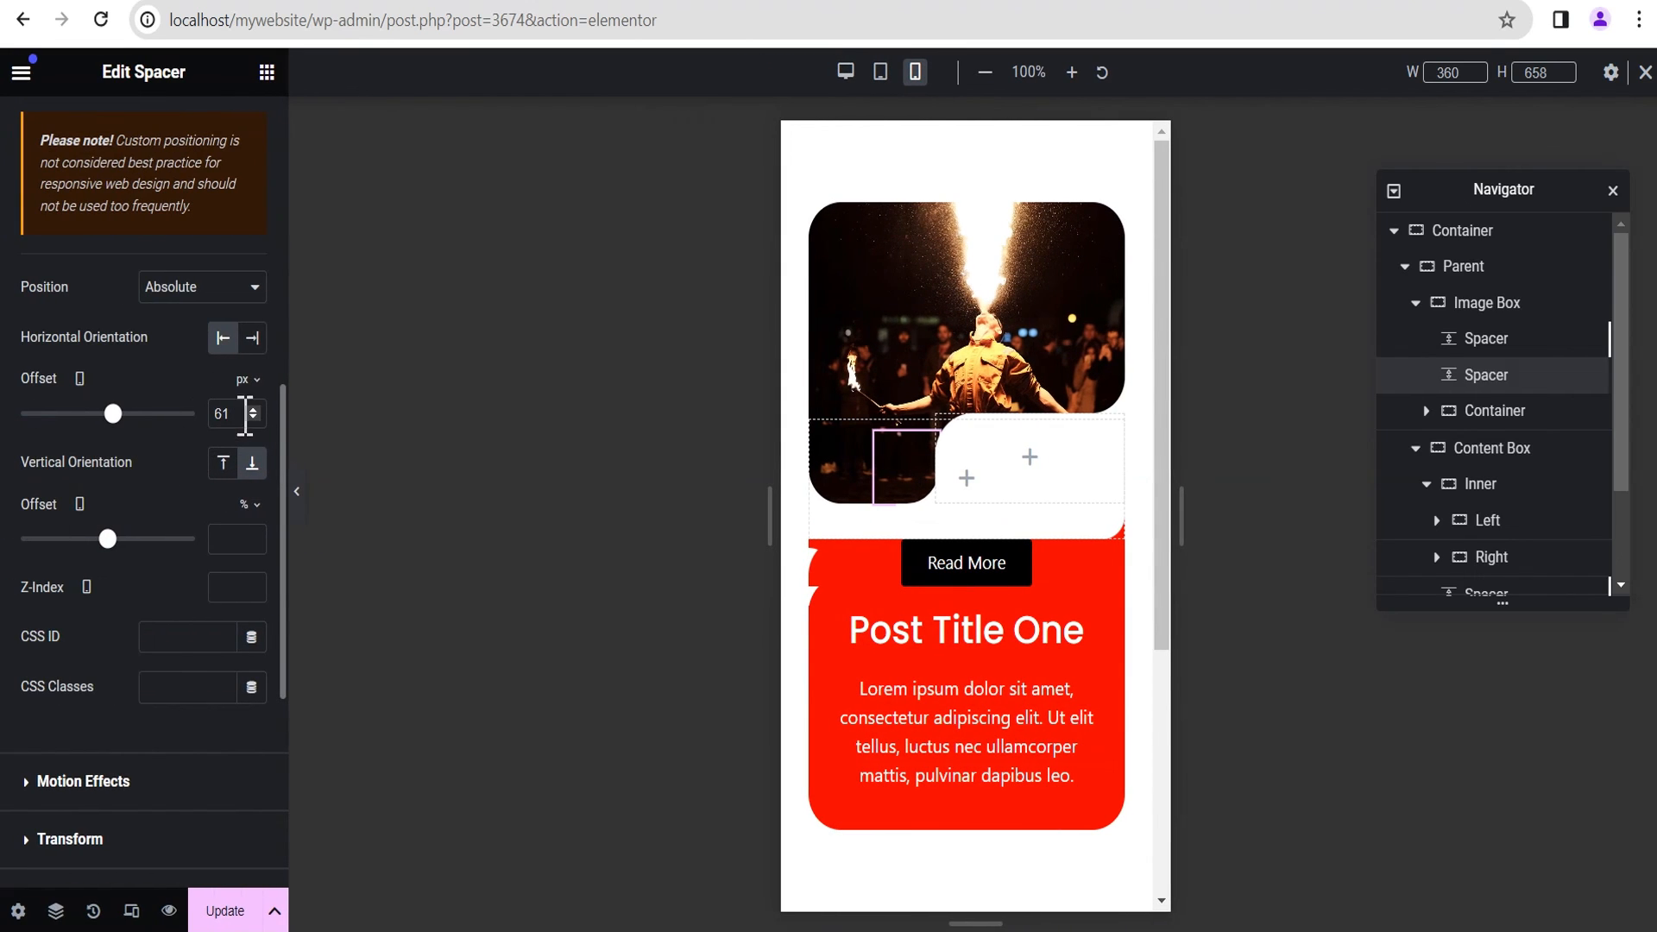
click(254, 409)
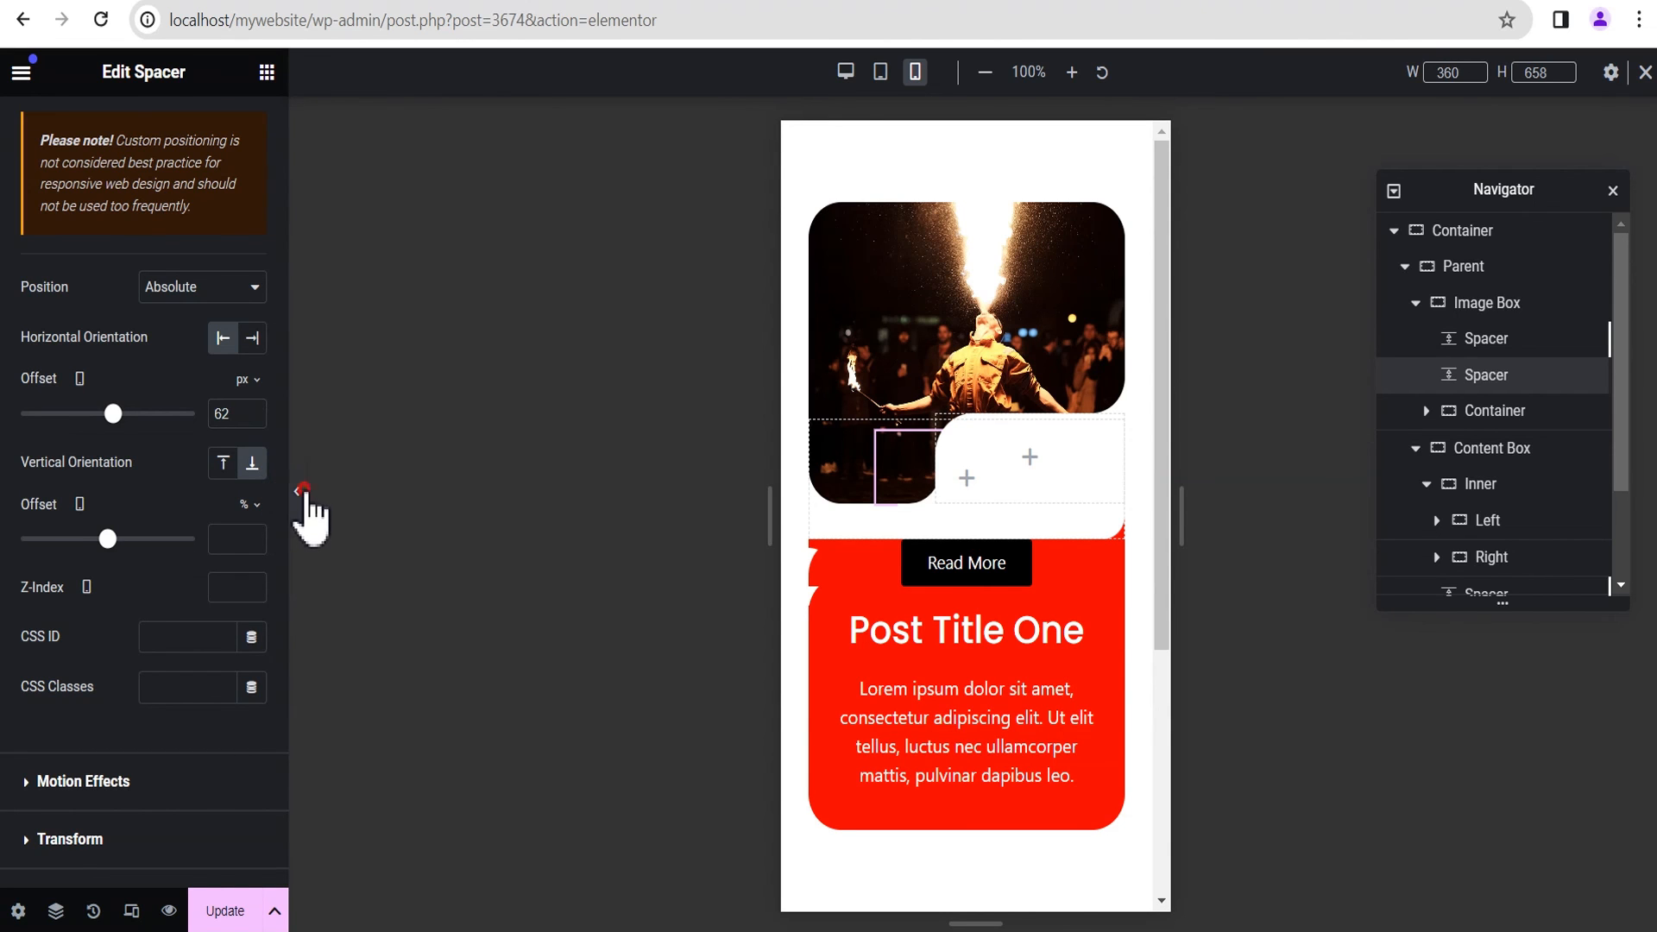
click(297, 500)
click(8, 493)
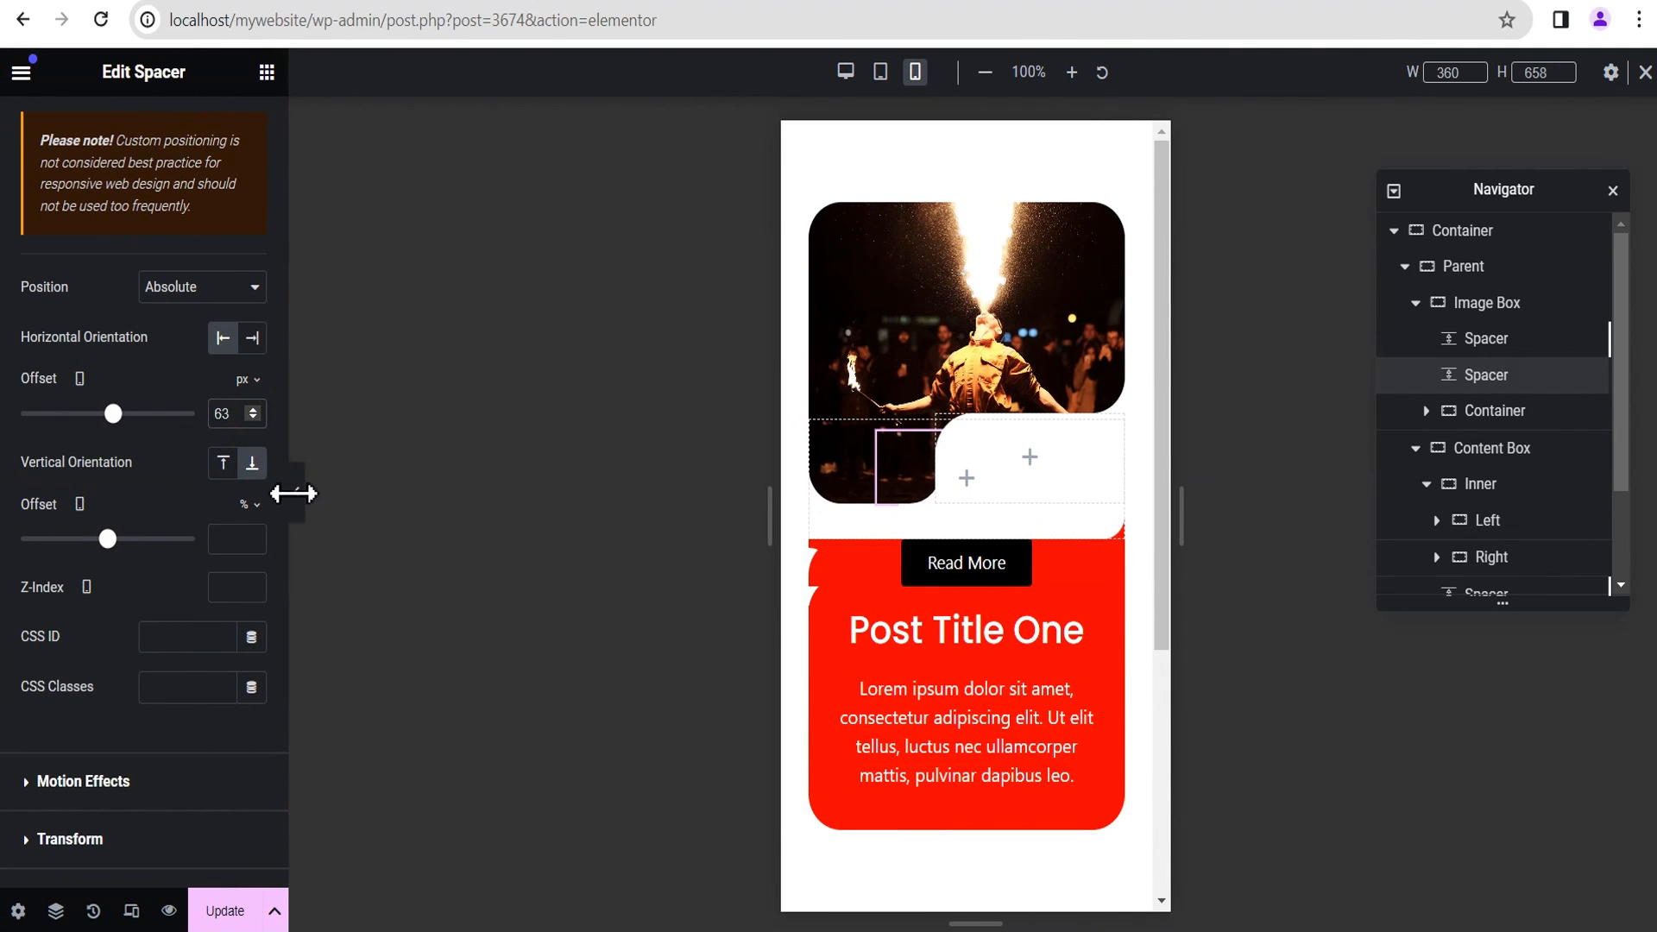
click(299, 501)
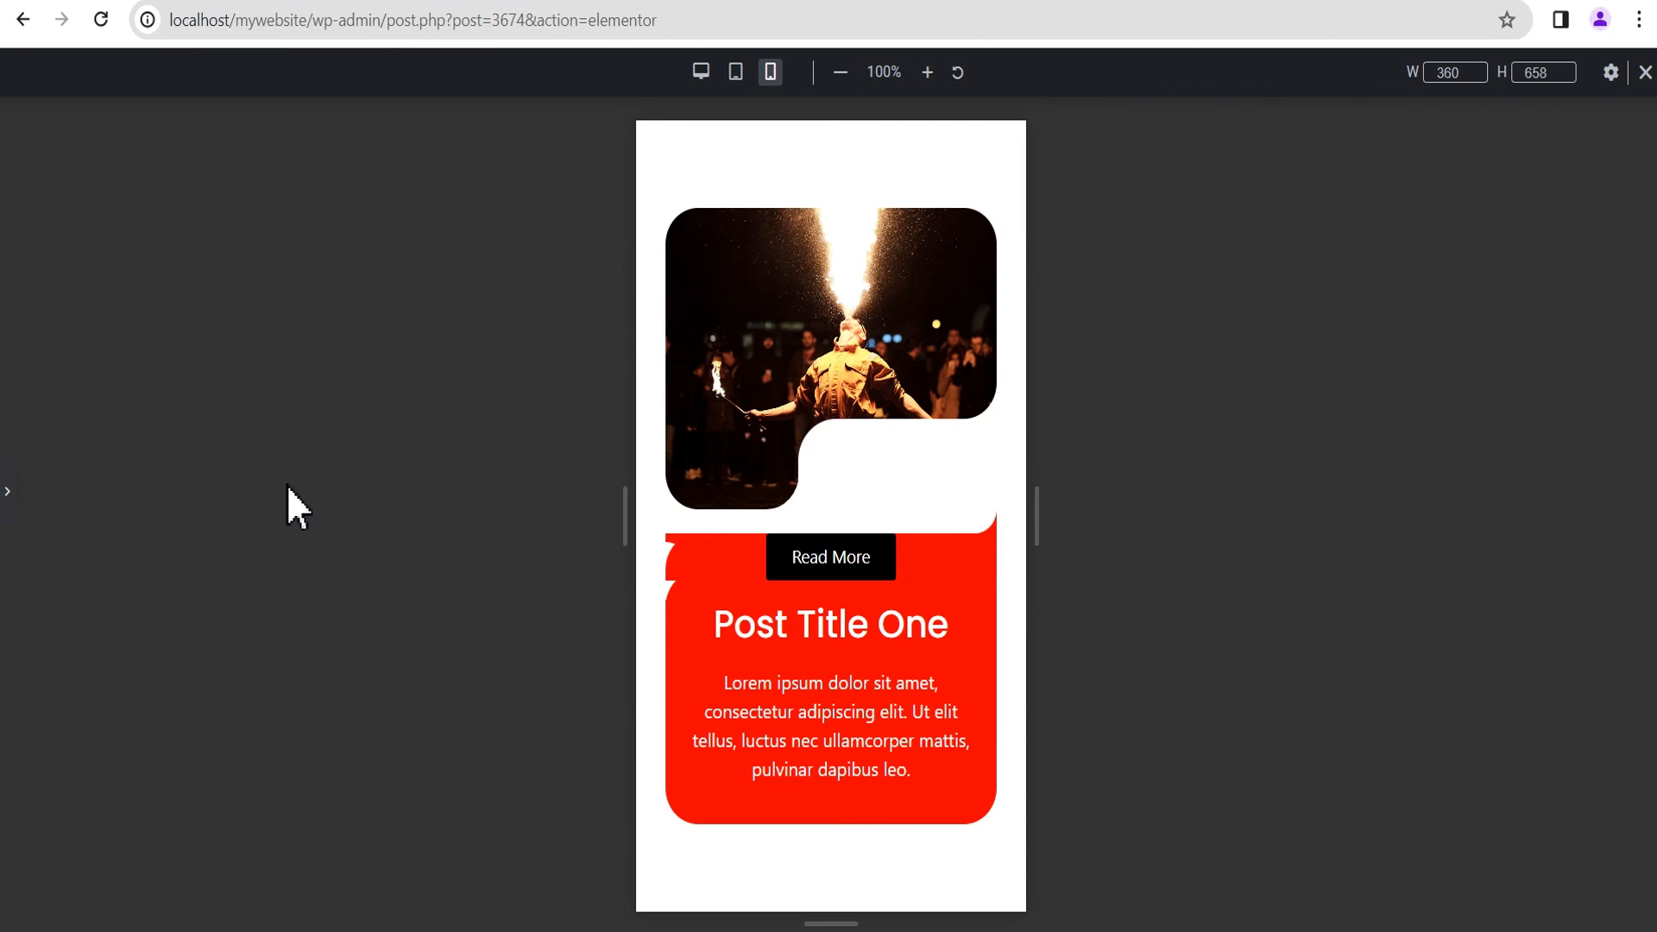
click(5, 492)
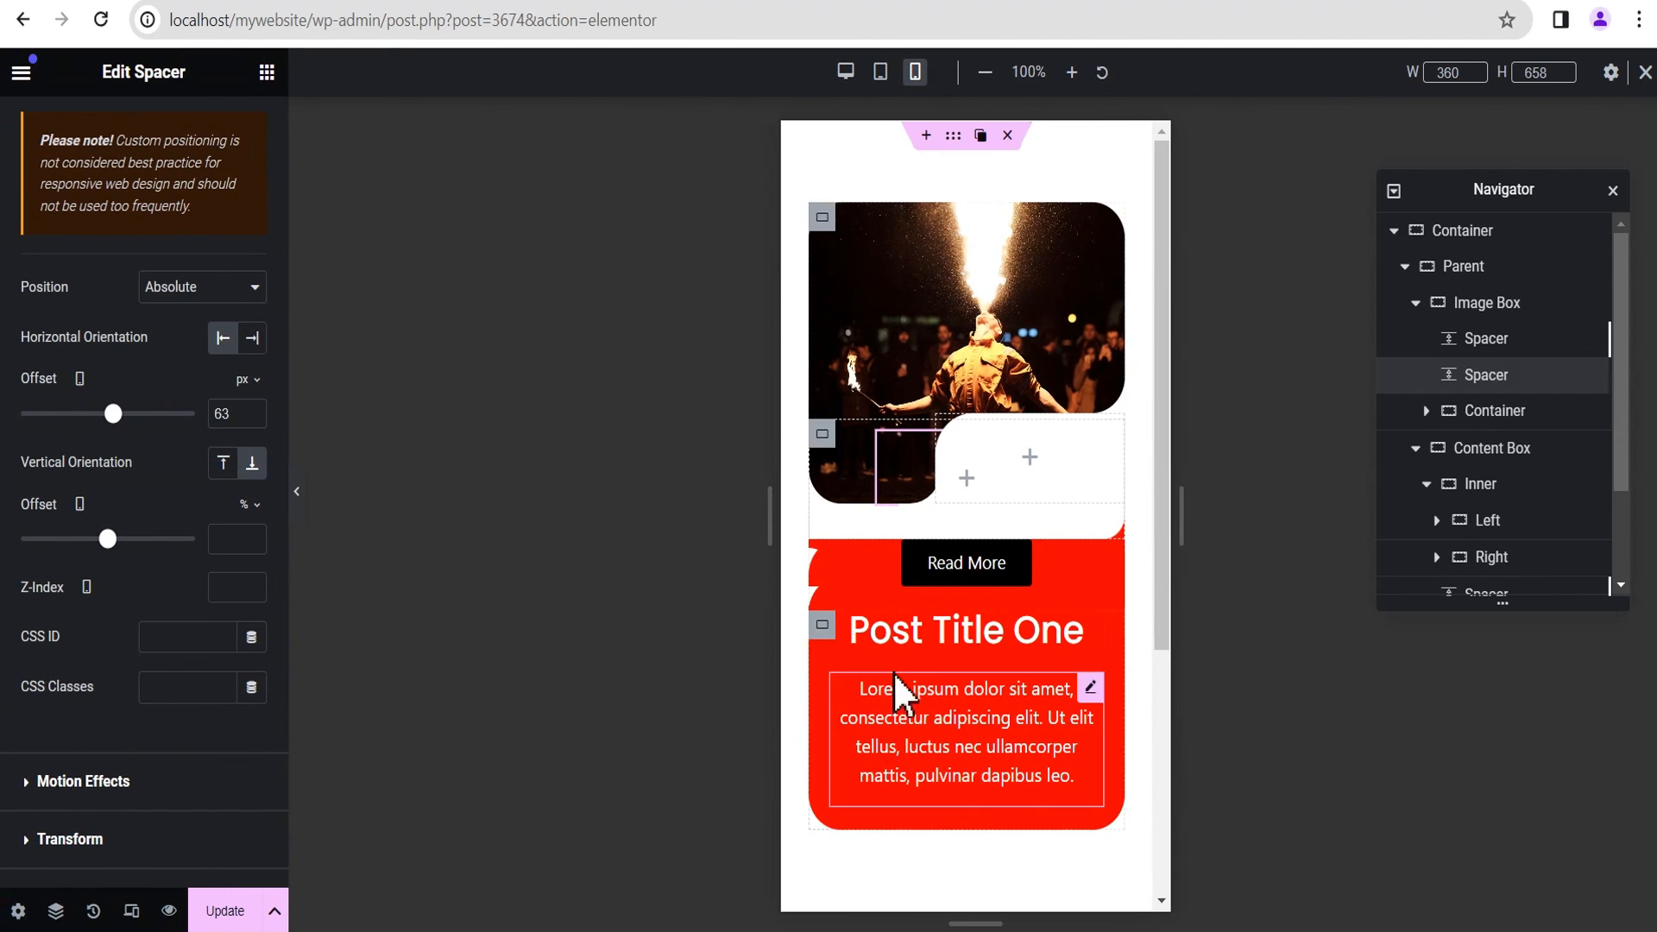
Step: Set the mobile width of the Content Box's Left container to 45% and its minimum height to 70 px
click(1515, 453)
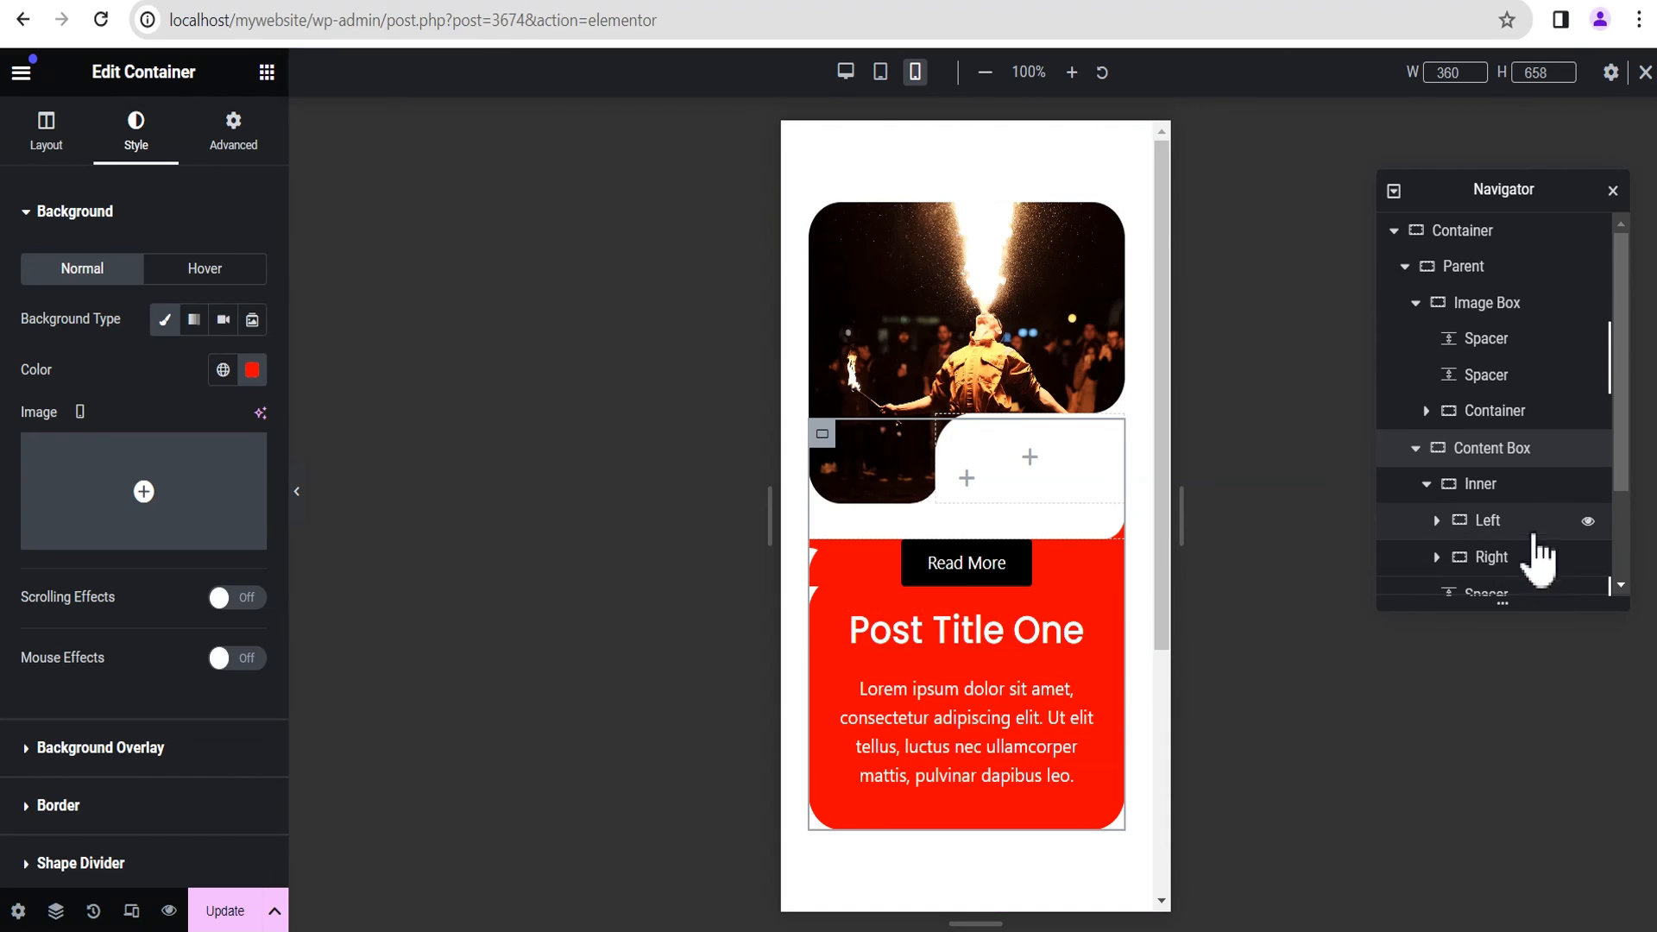
click(1499, 526)
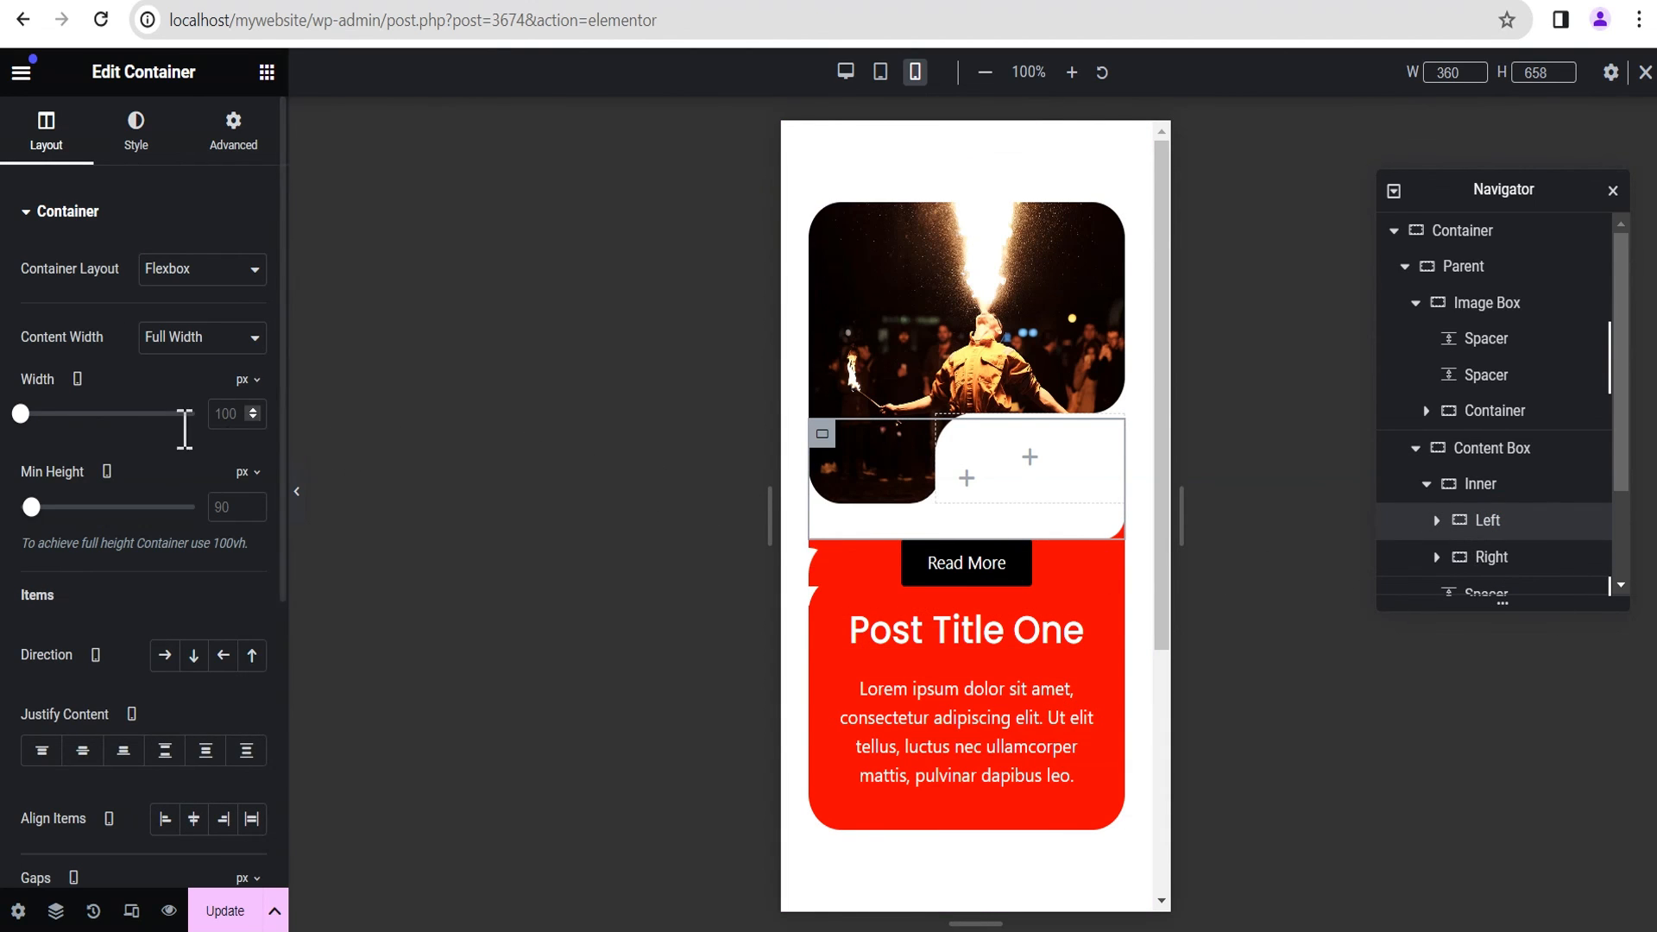
click(249, 380)
click(238, 398)
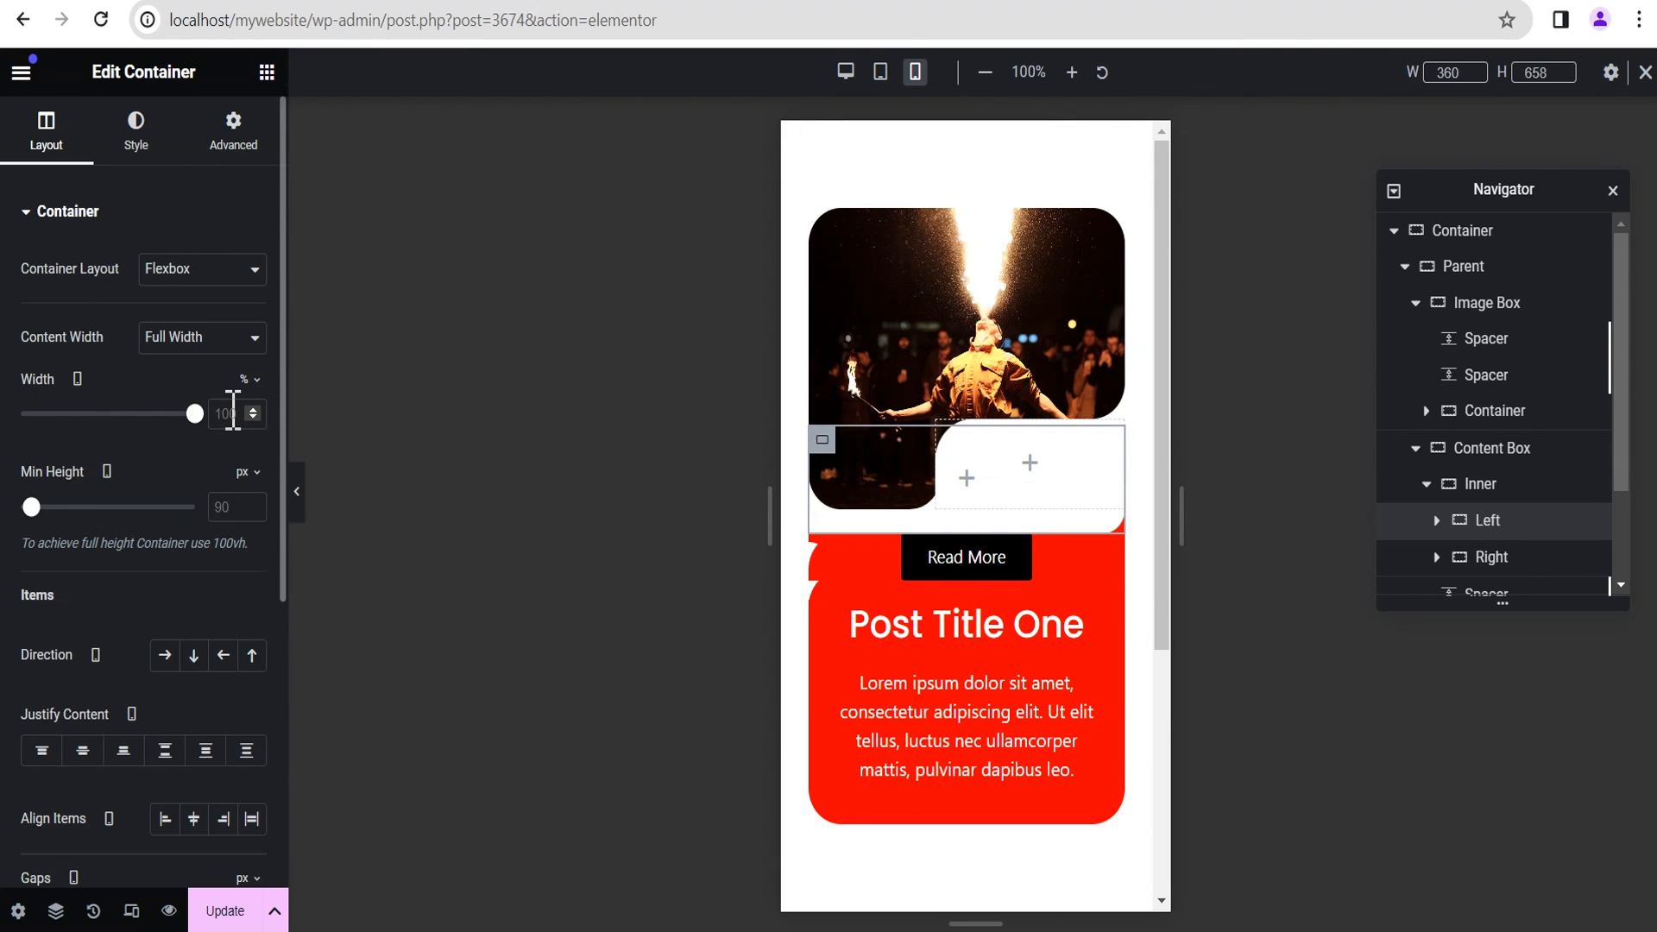
double_click(226, 414)
text(45)
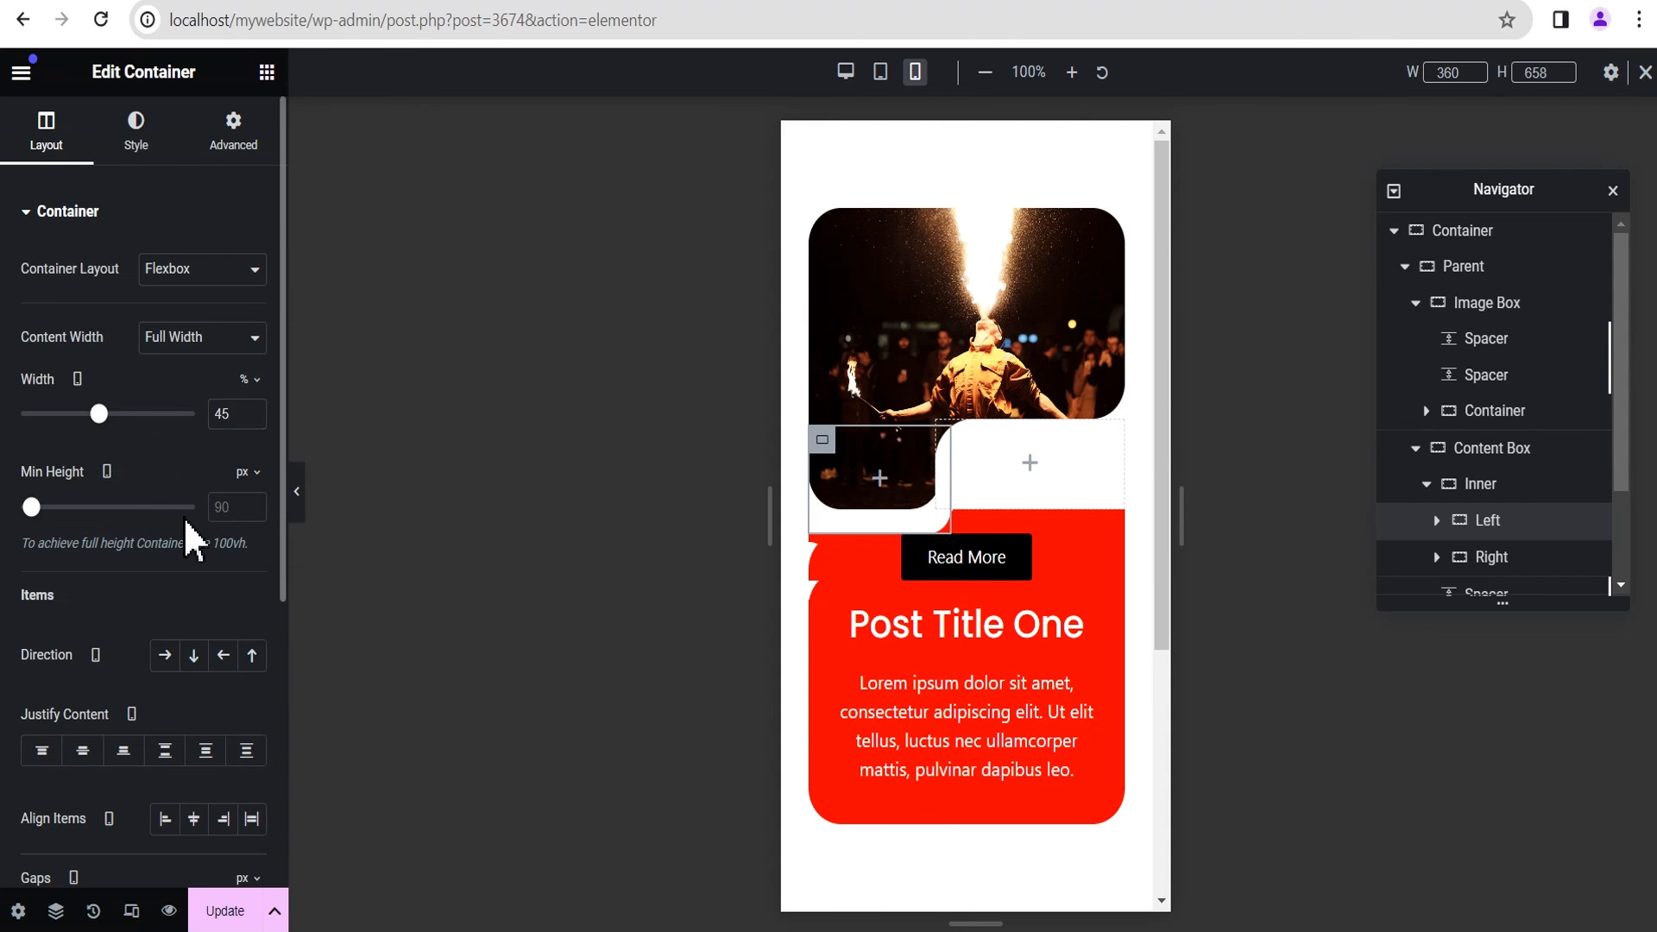
click(226, 507)
text(70)
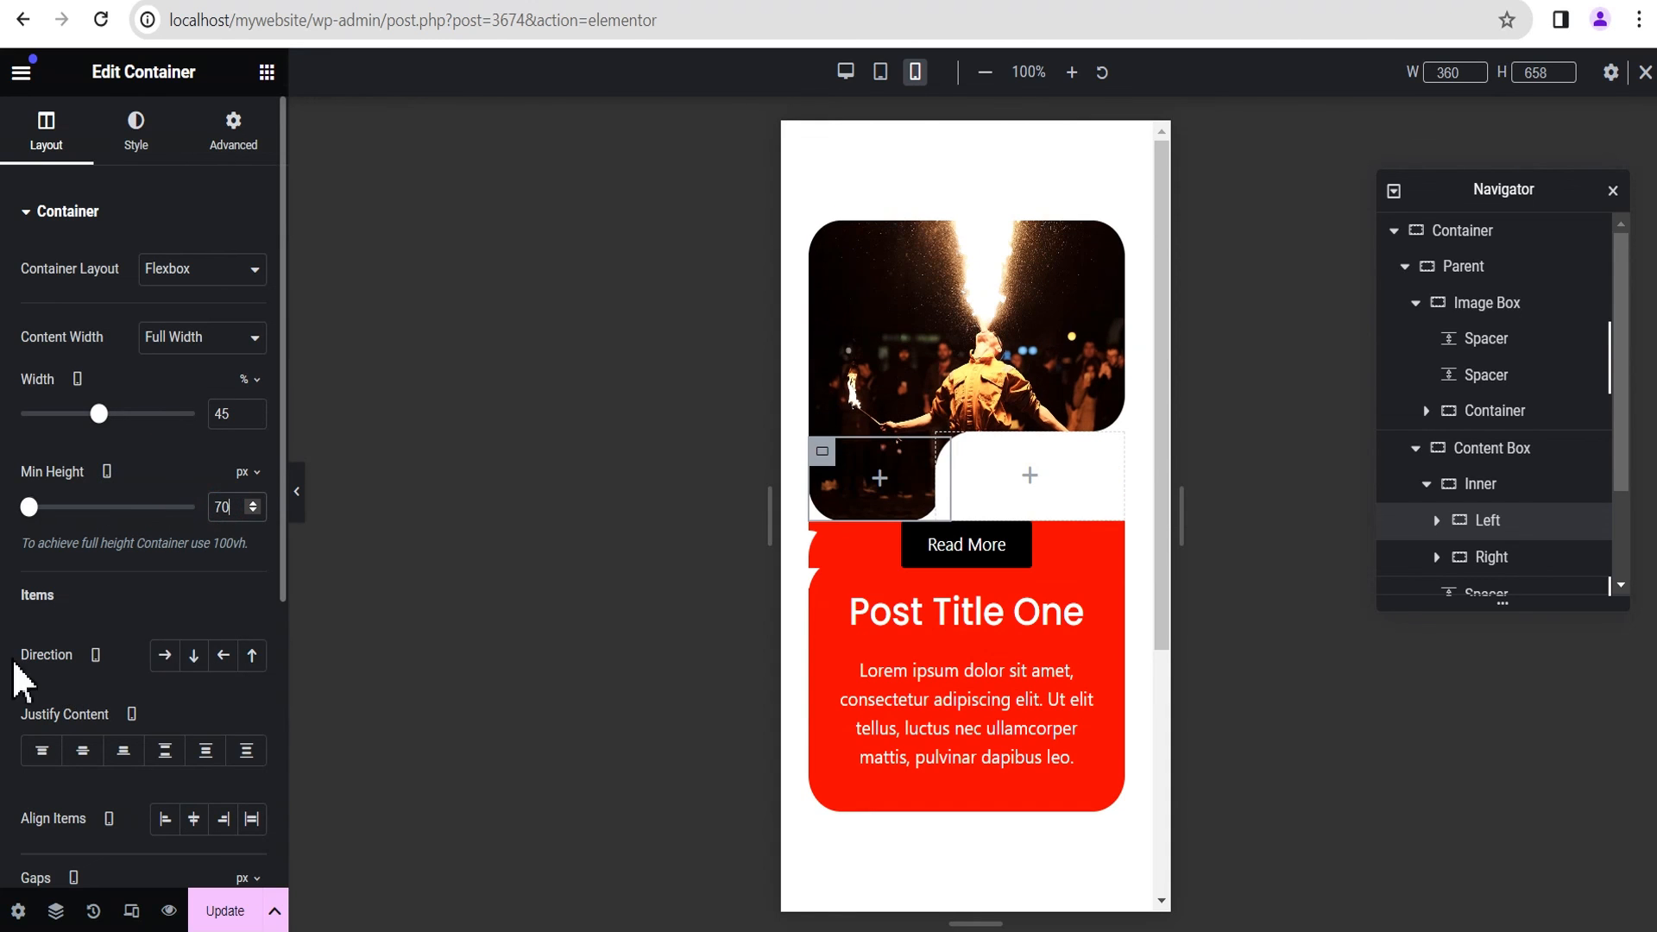
Step: Set the mobile width of the Content Box's Right container to 55% and its minimum height to 75 px
click(1488, 562)
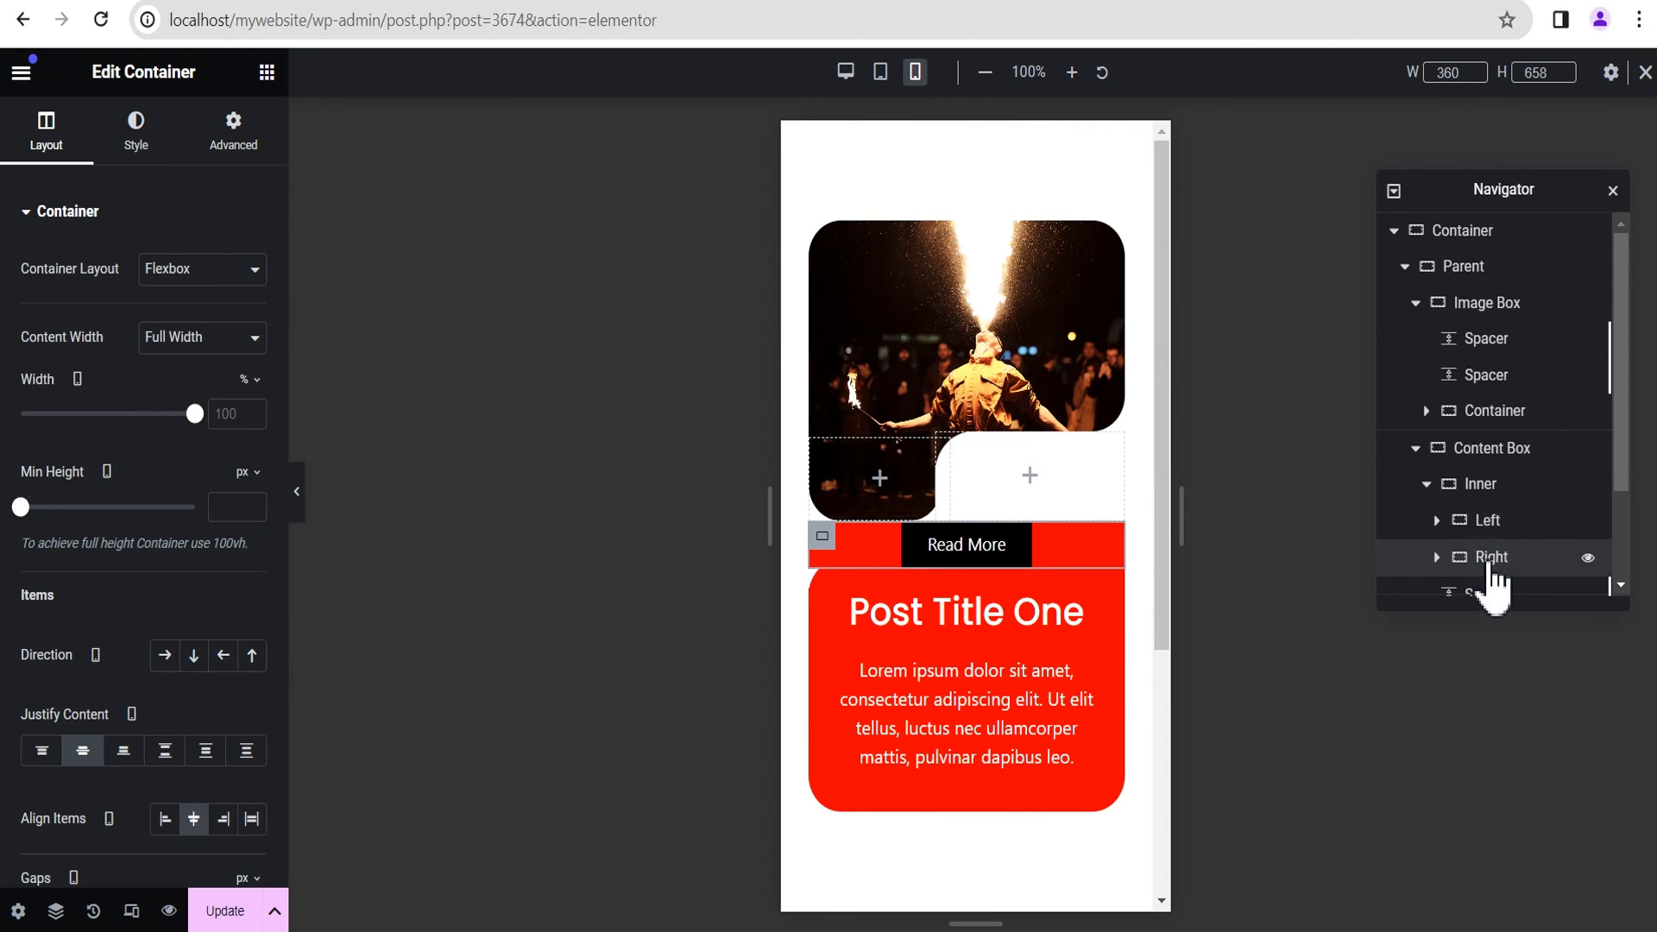
click(220, 421)
text(55)
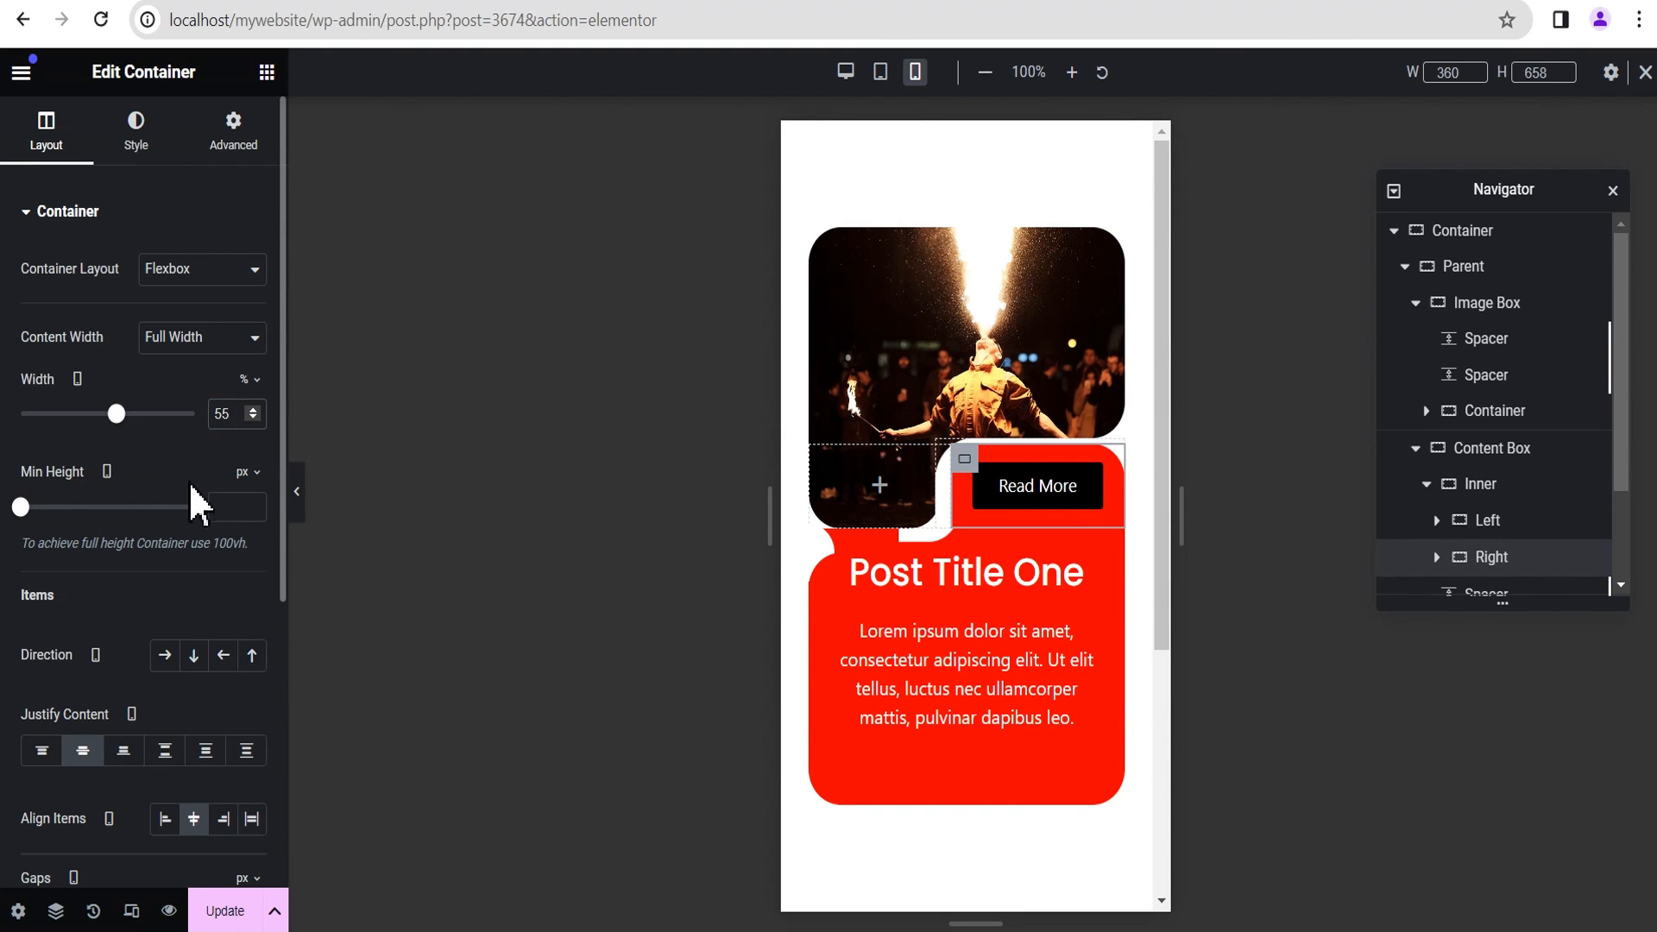
click(224, 512)
text(75)
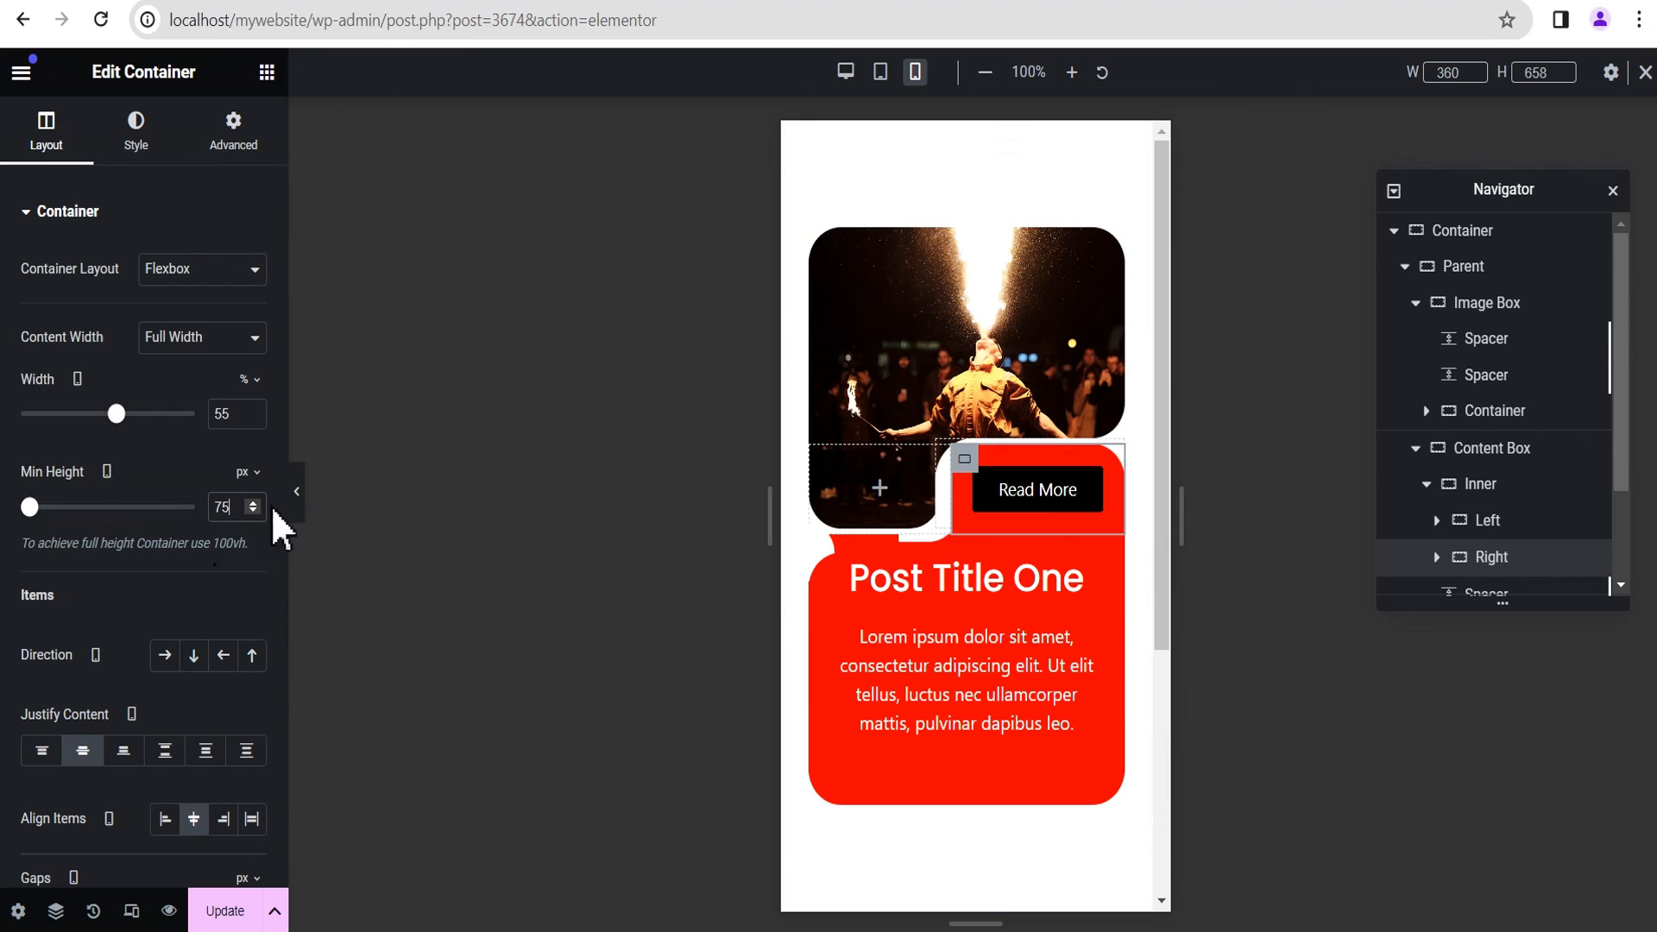
Step: Set the mobile minimum height of both the Left container and its parent Inner container to 75 px
click(1506, 522)
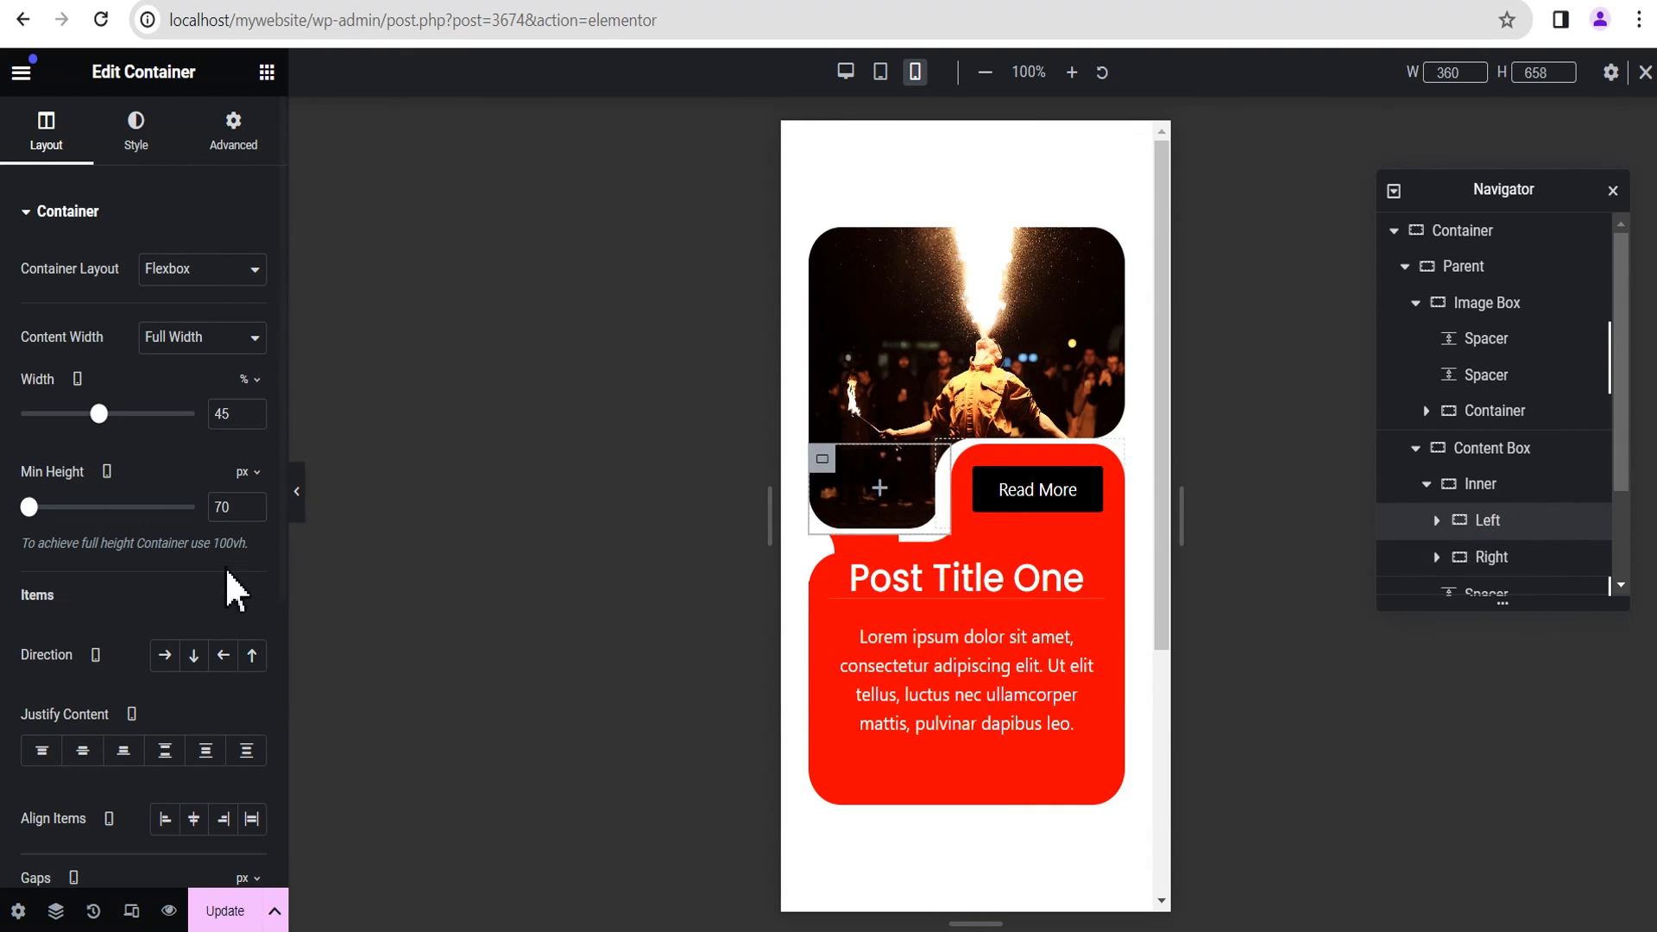
click(253, 503)
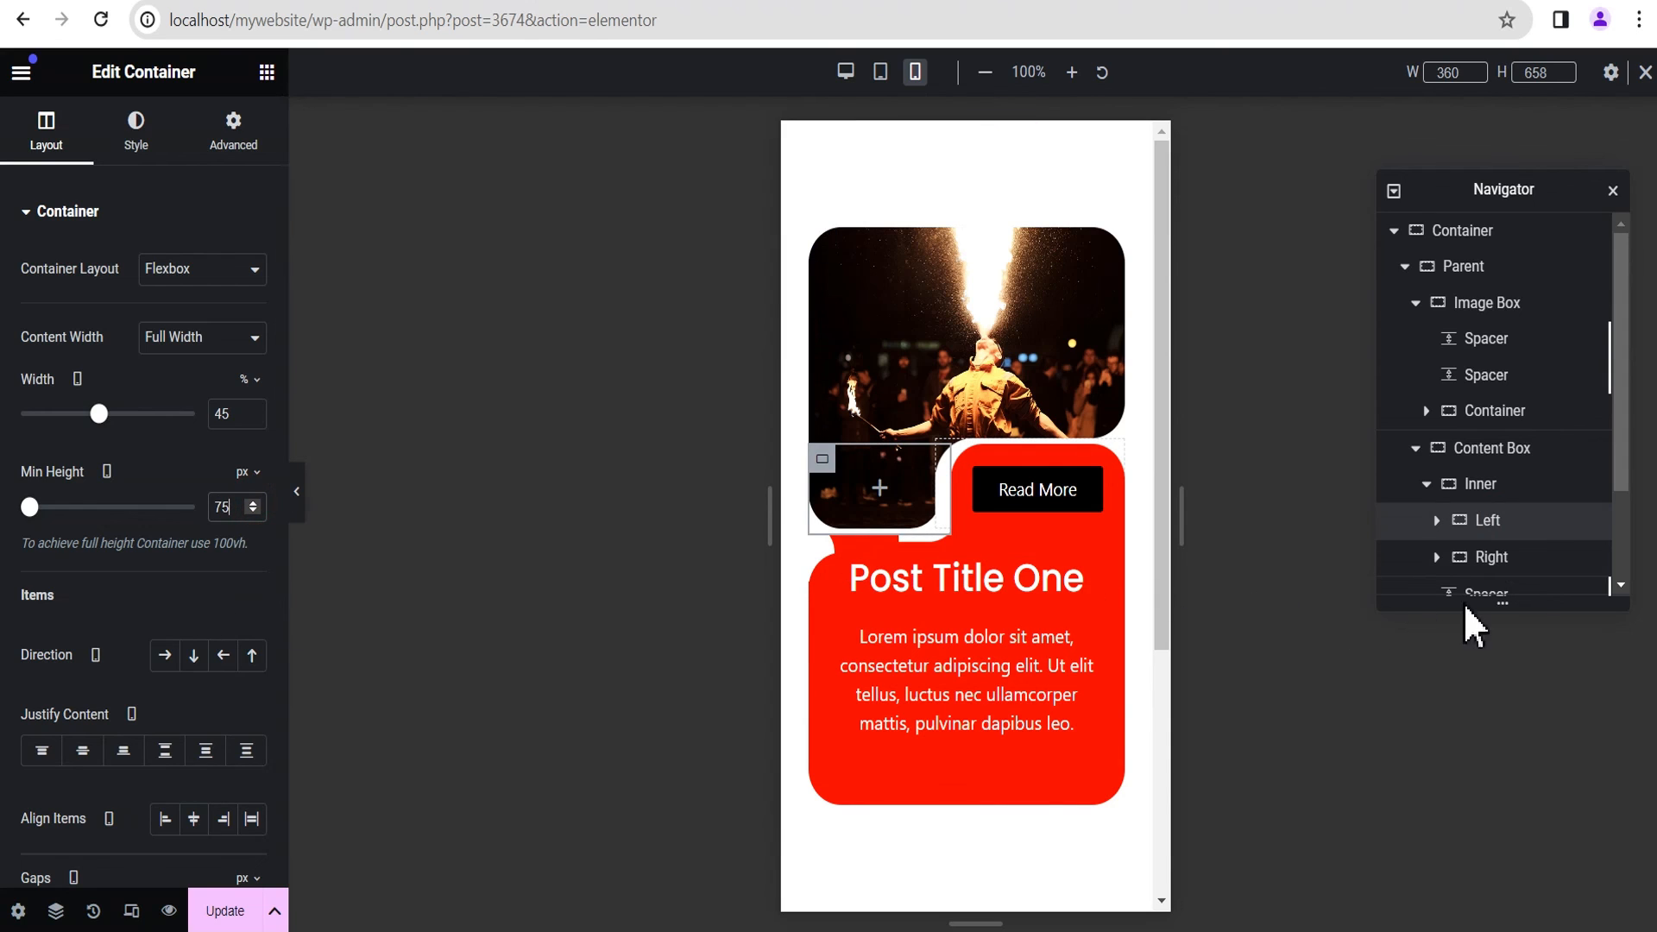
click(1483, 499)
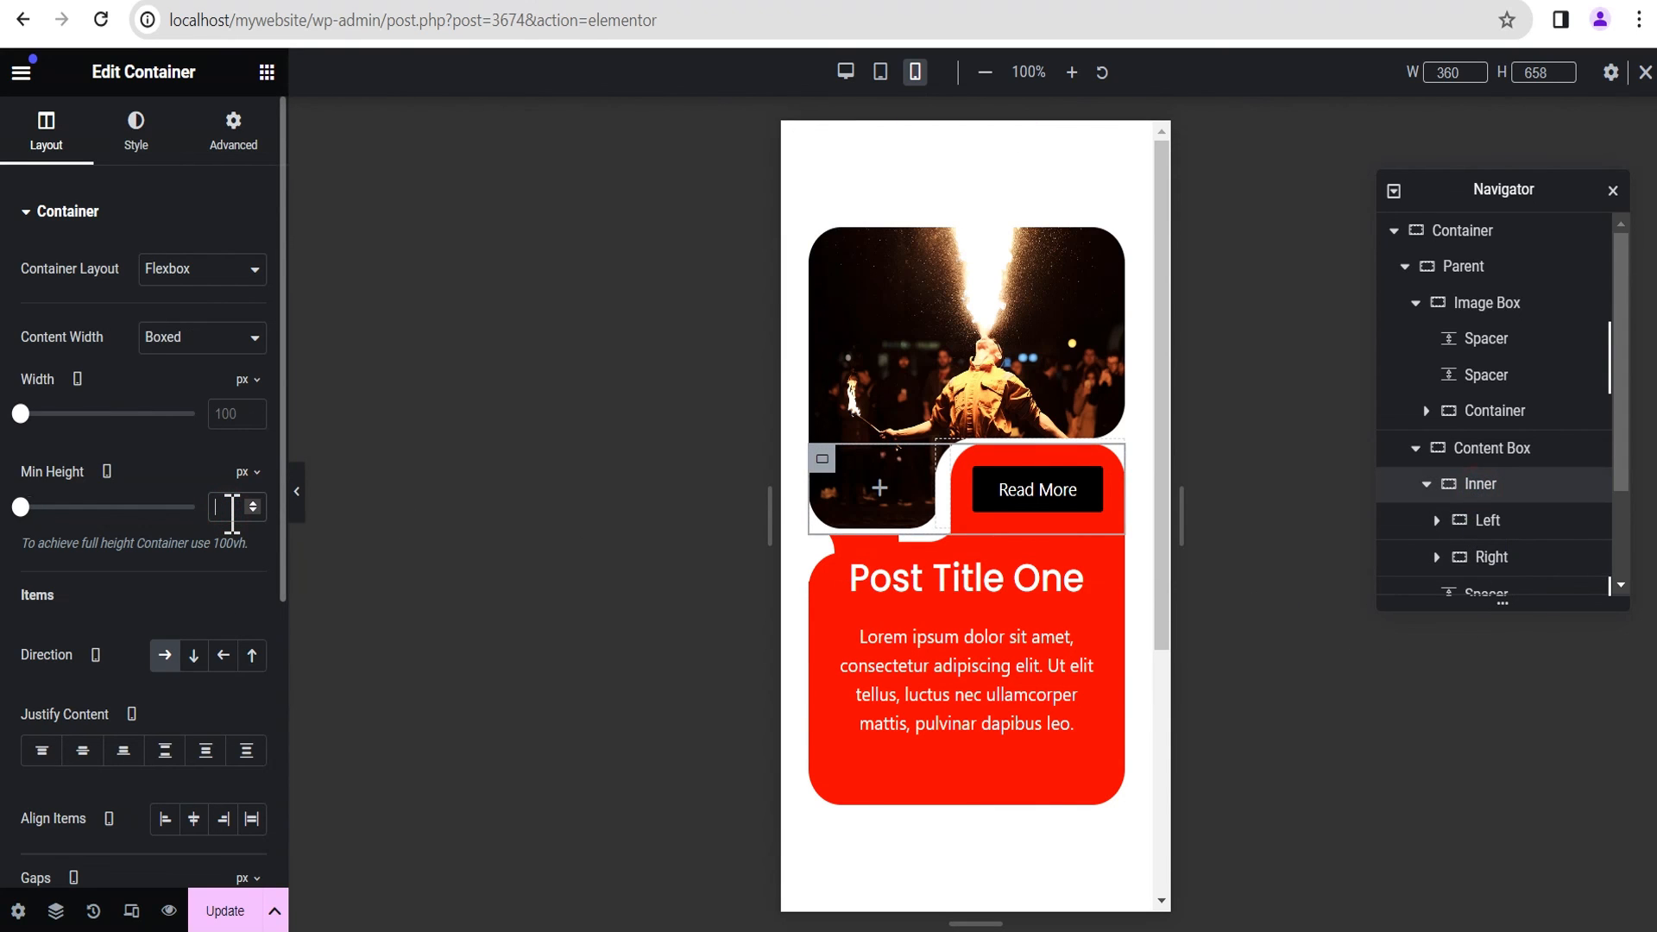
text(75)
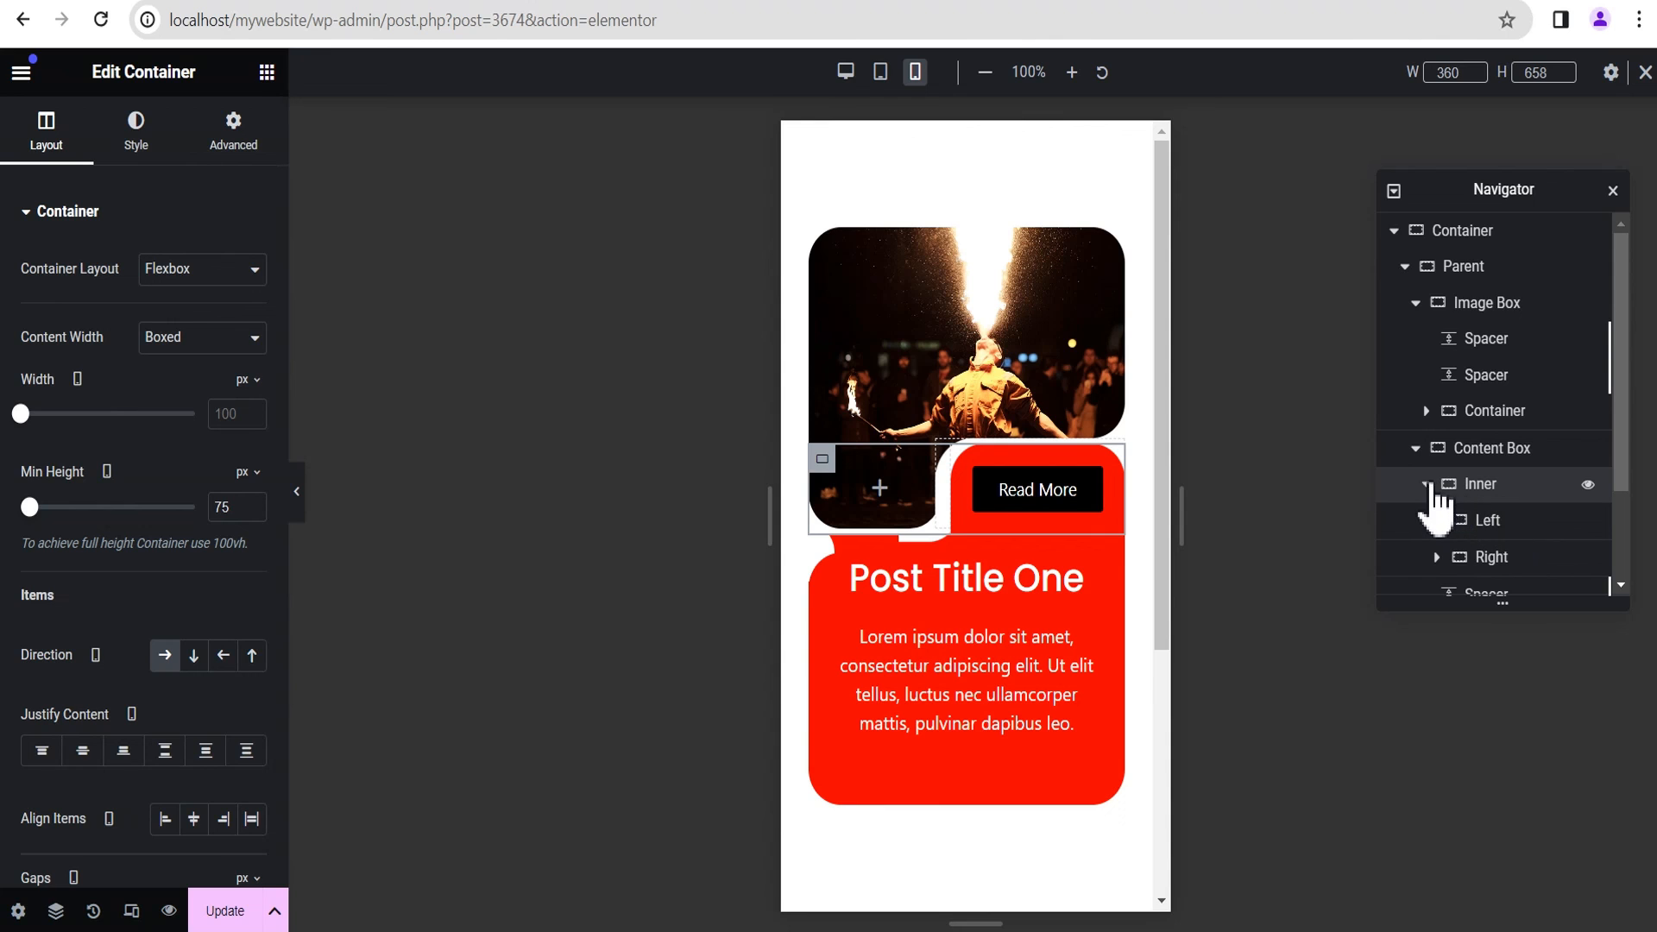
Step: Unlink the Image Box's mobile margin values, set the bottom margin to -80 px and preview the card without the editing panel
click(1415, 448)
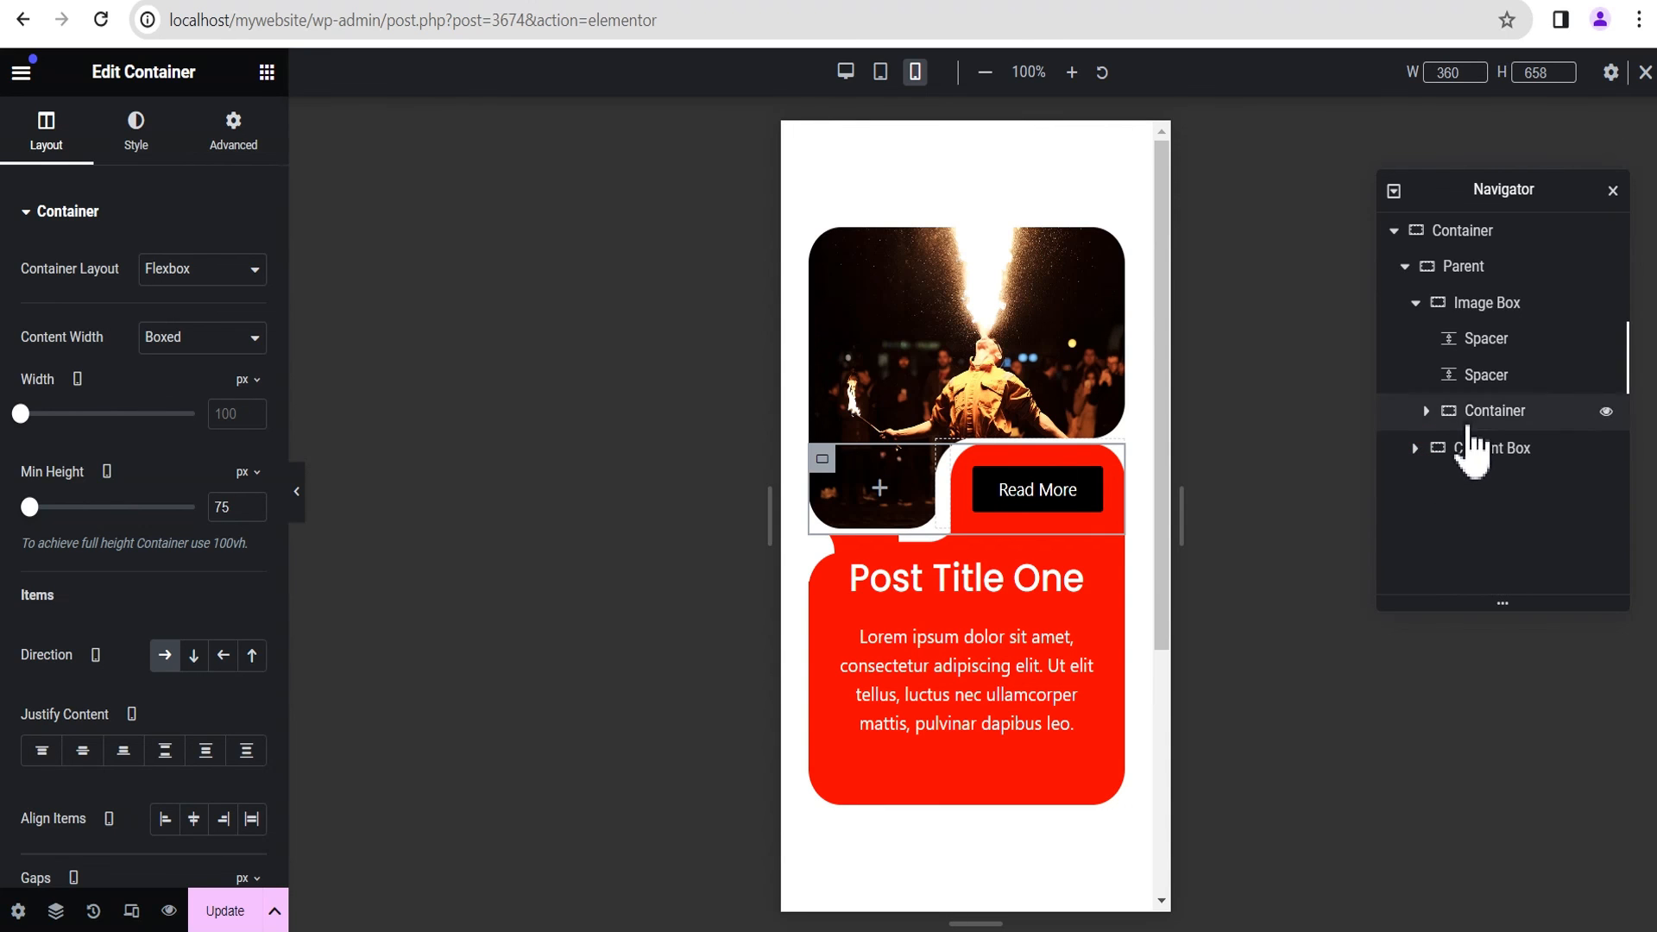
click(1480, 309)
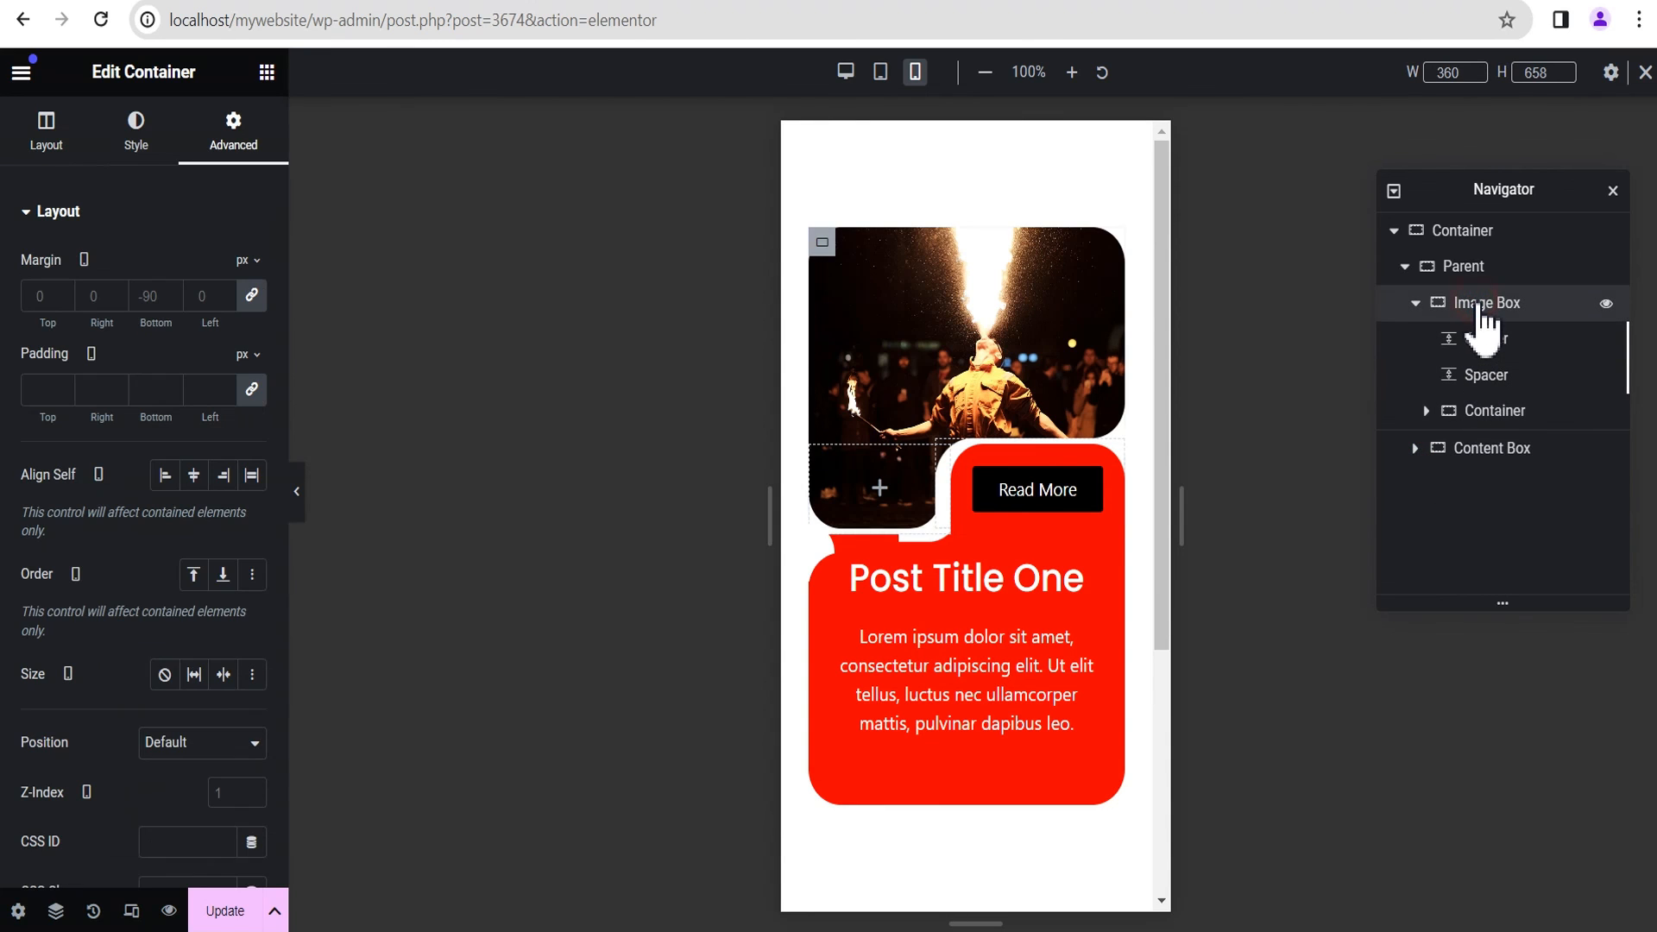
click(253, 296)
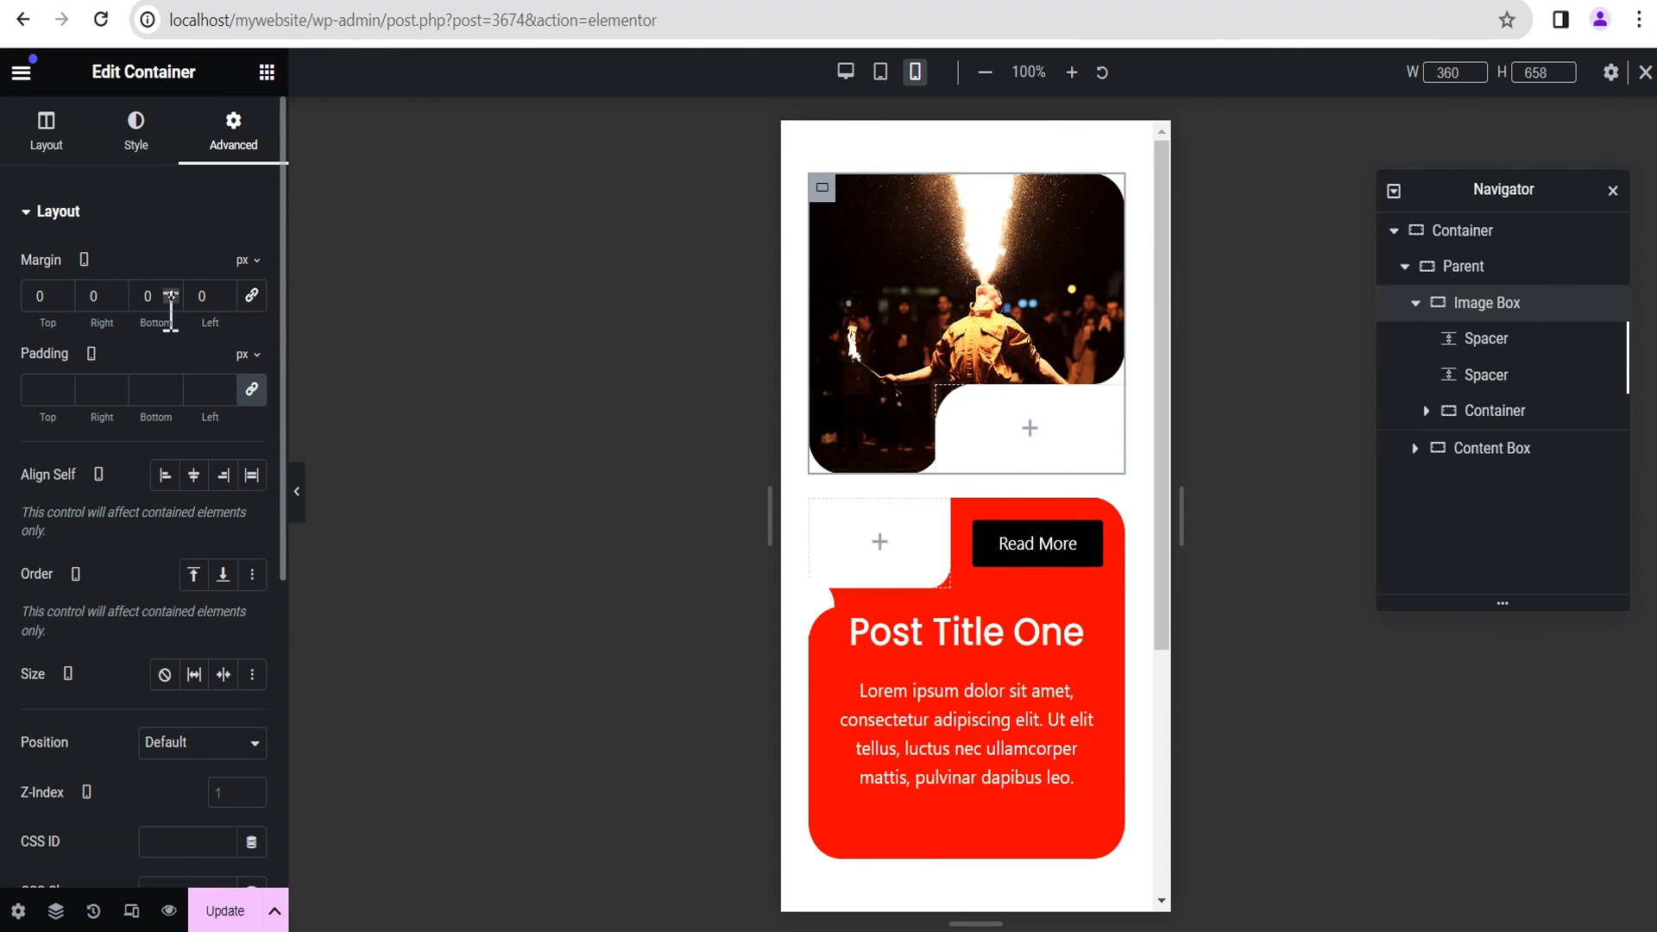
click(171, 300)
click(171, 300)
click(171, 301)
click(172, 300)
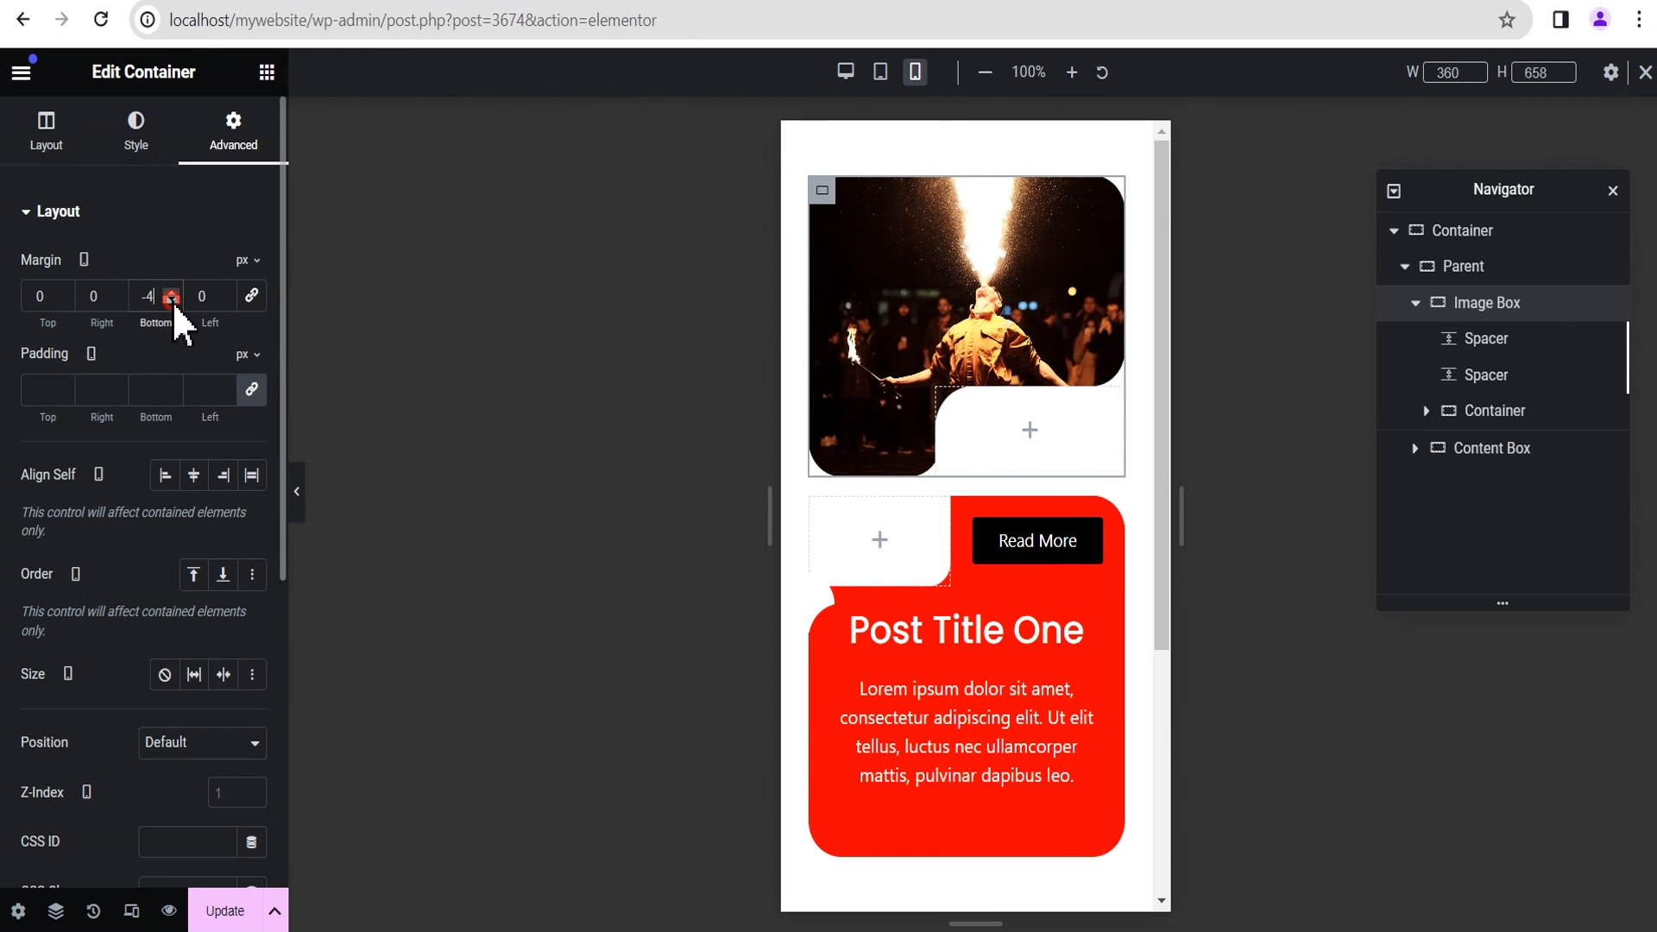
click(171, 301)
click(172, 300)
click(171, 300)
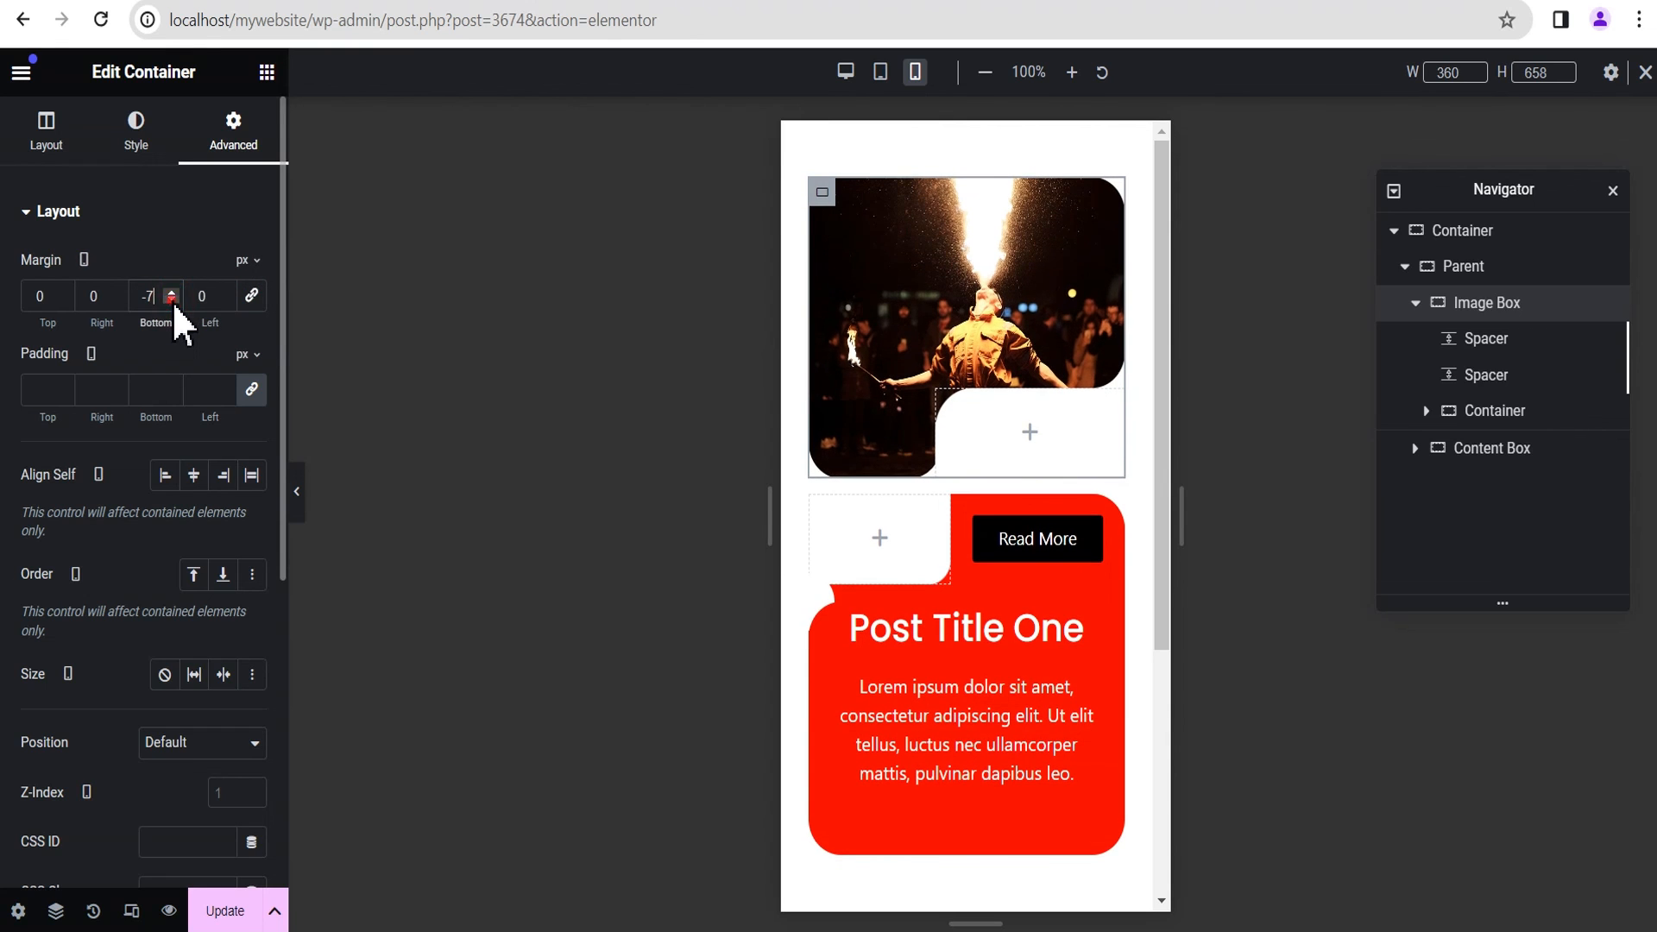
click(172, 300)
text(0)
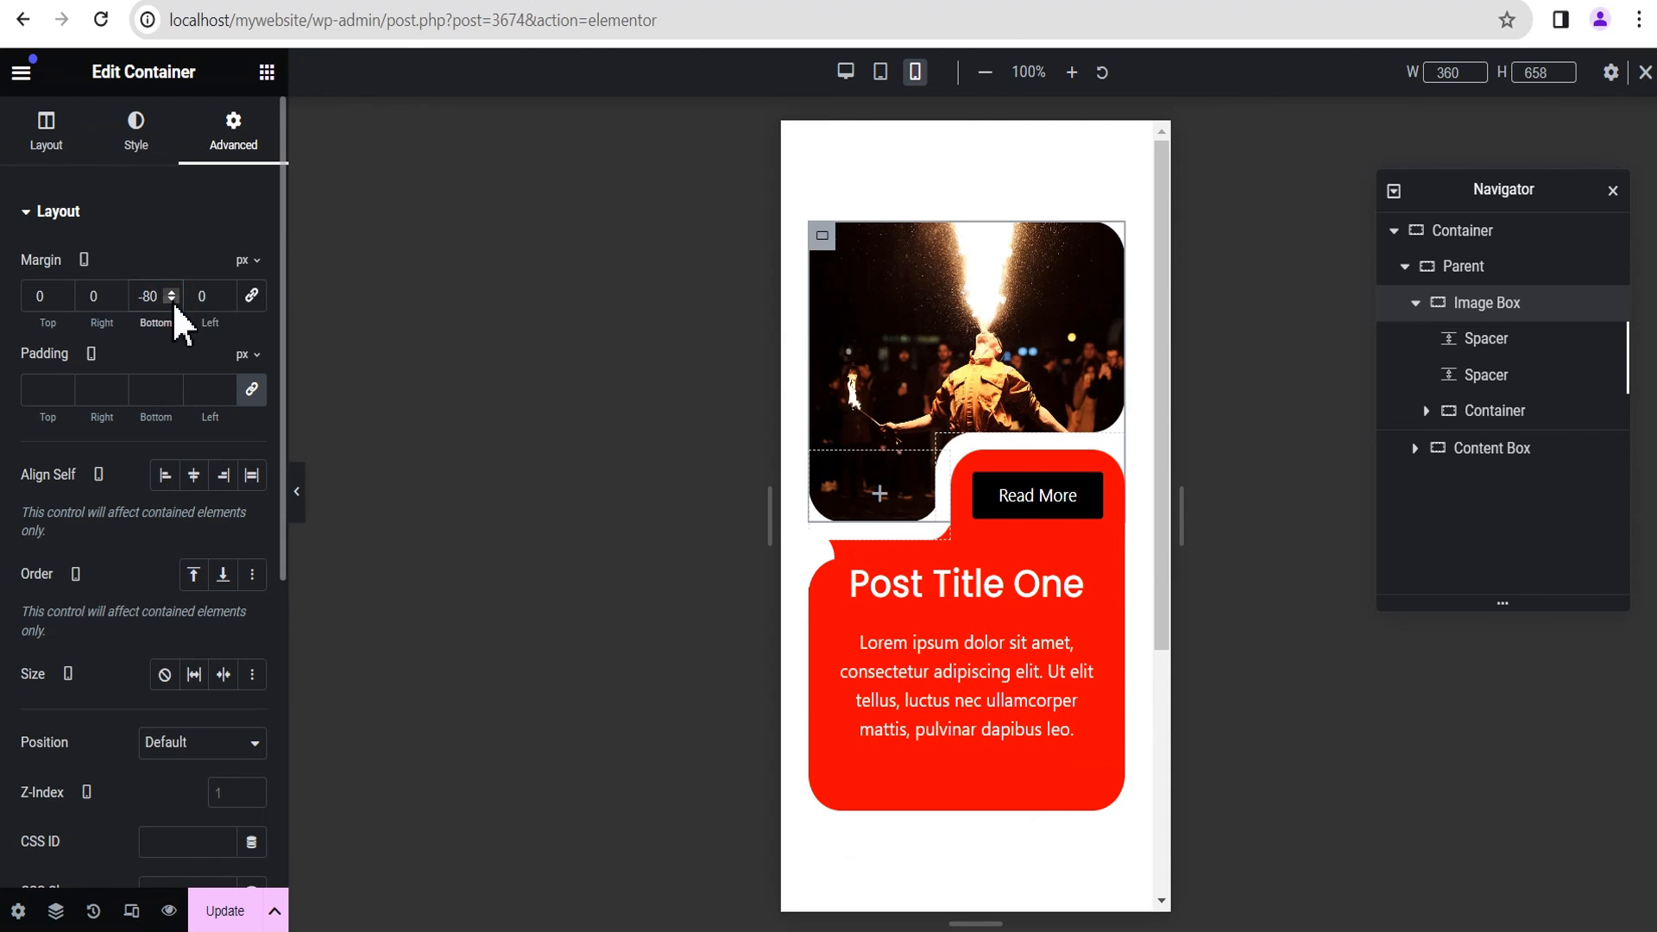
click(296, 491)
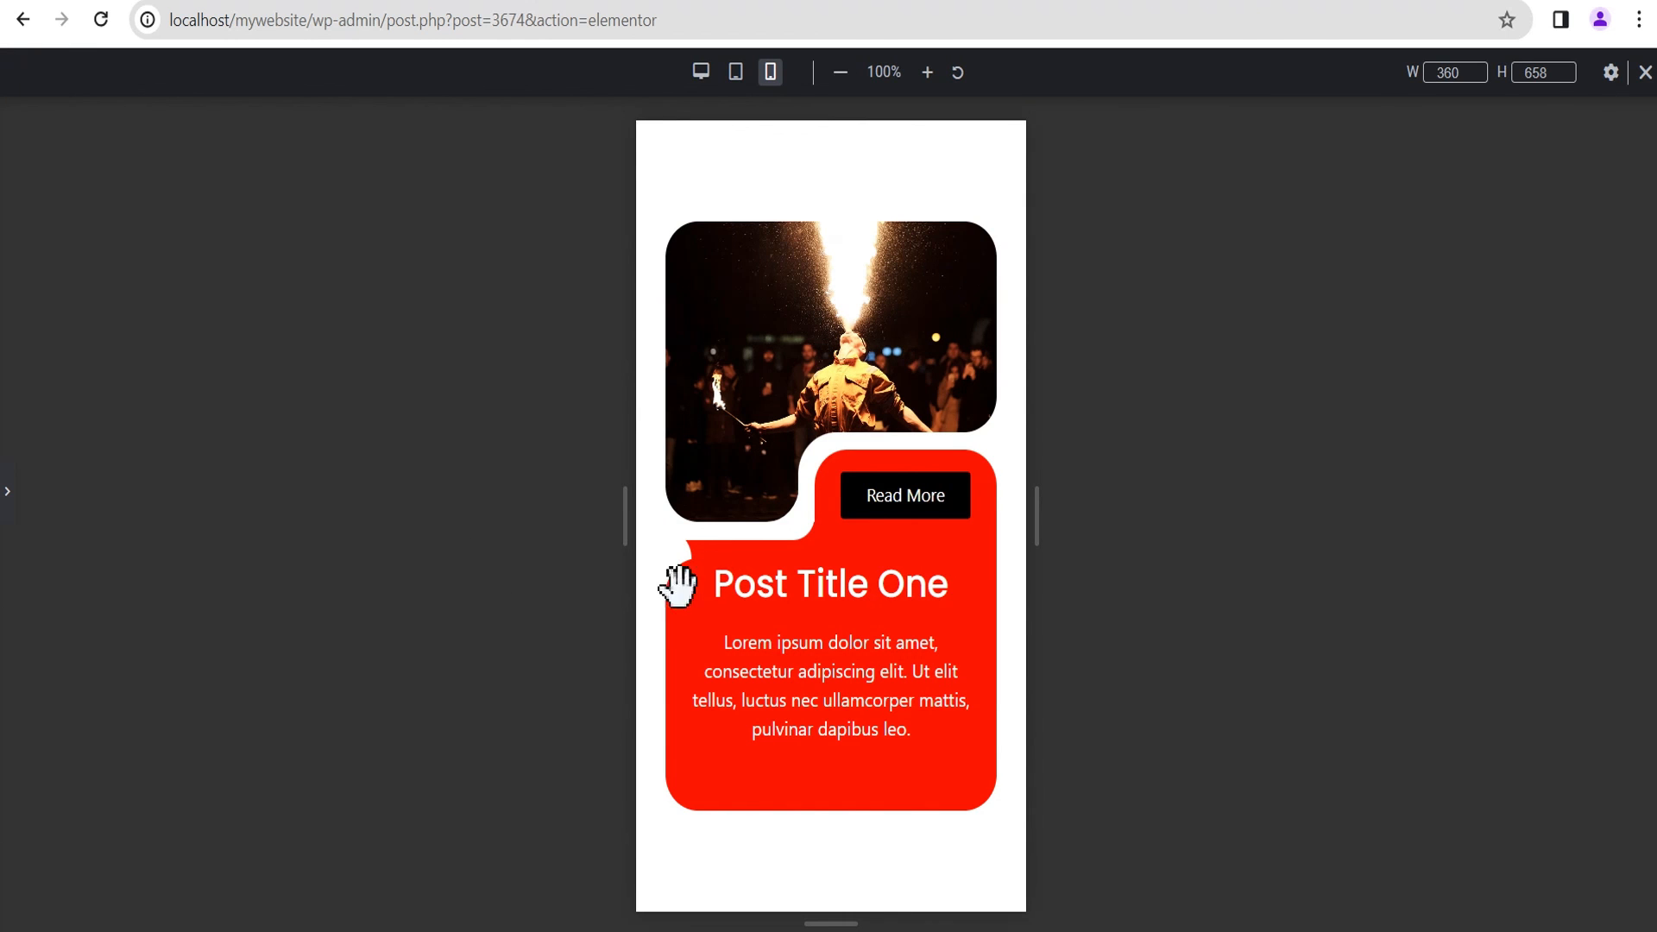
click(7, 501)
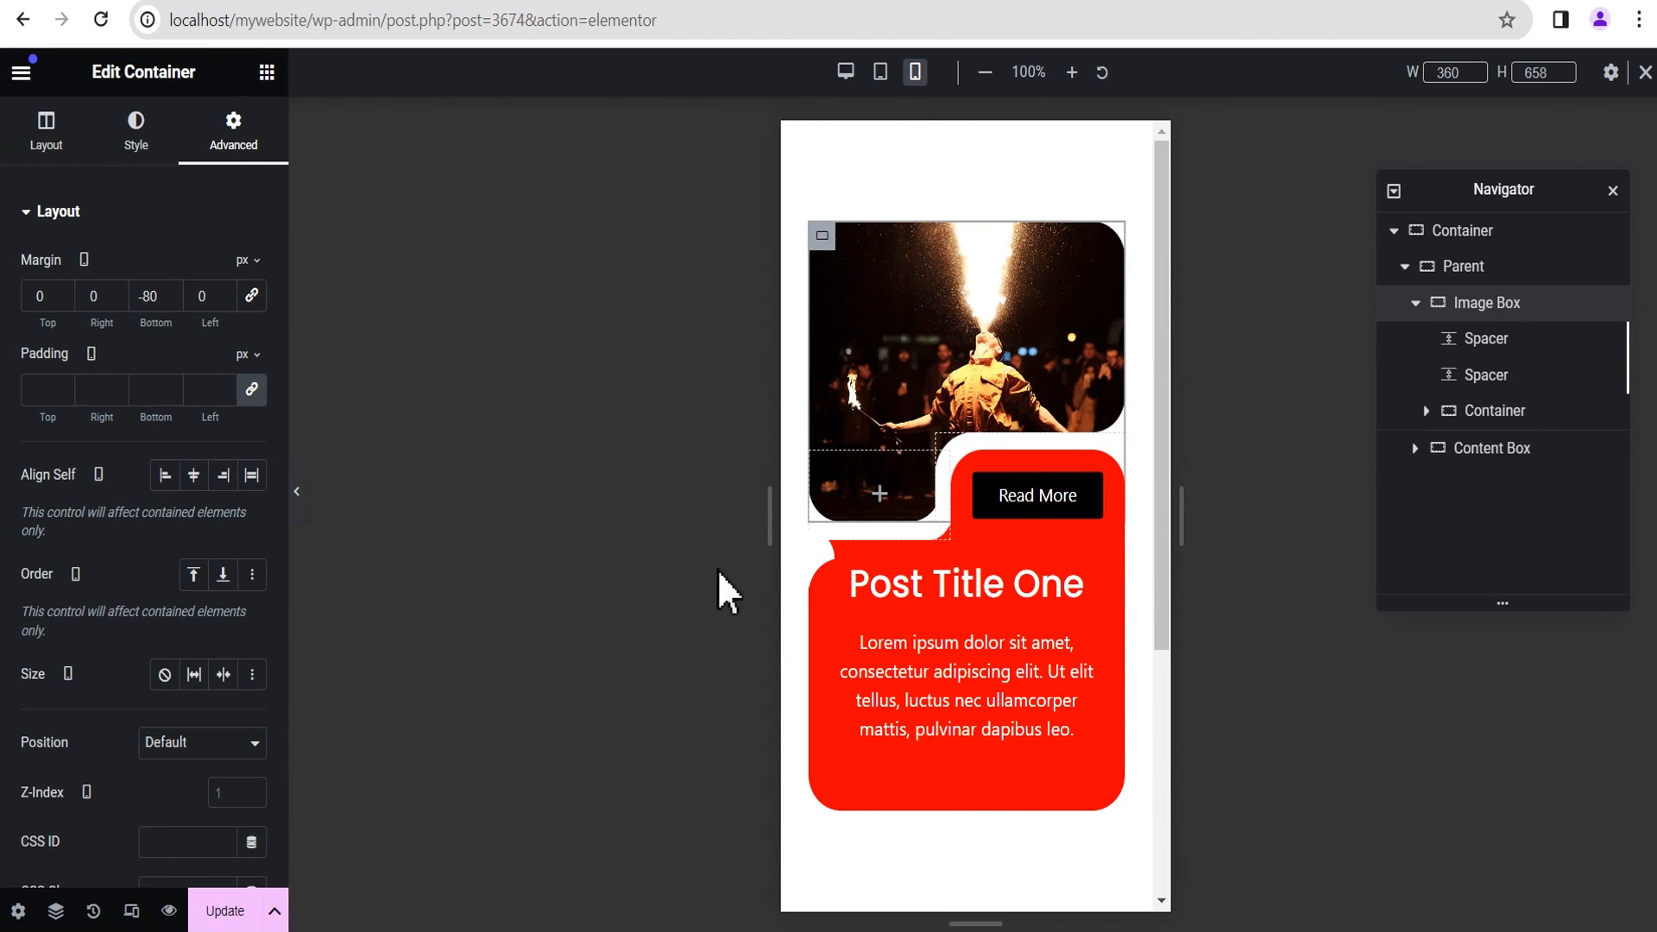
Step: Set the mobile horizontal offset of the Spacer directly inside the Content Box to -1 px
click(1450, 462)
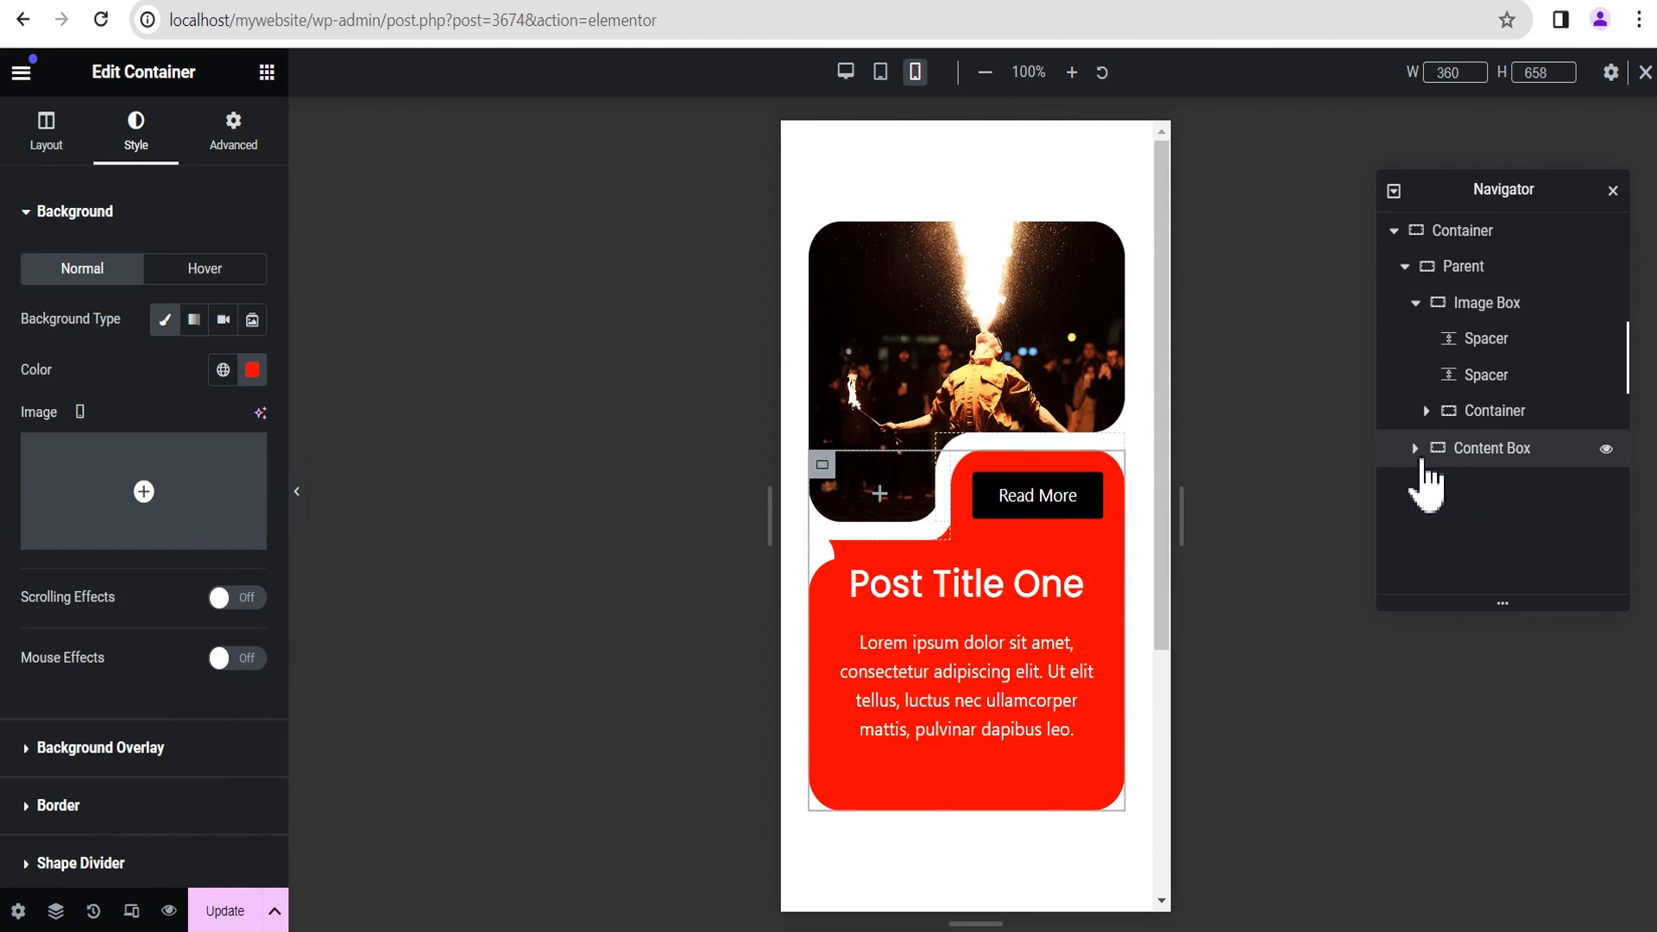
click(1415, 448)
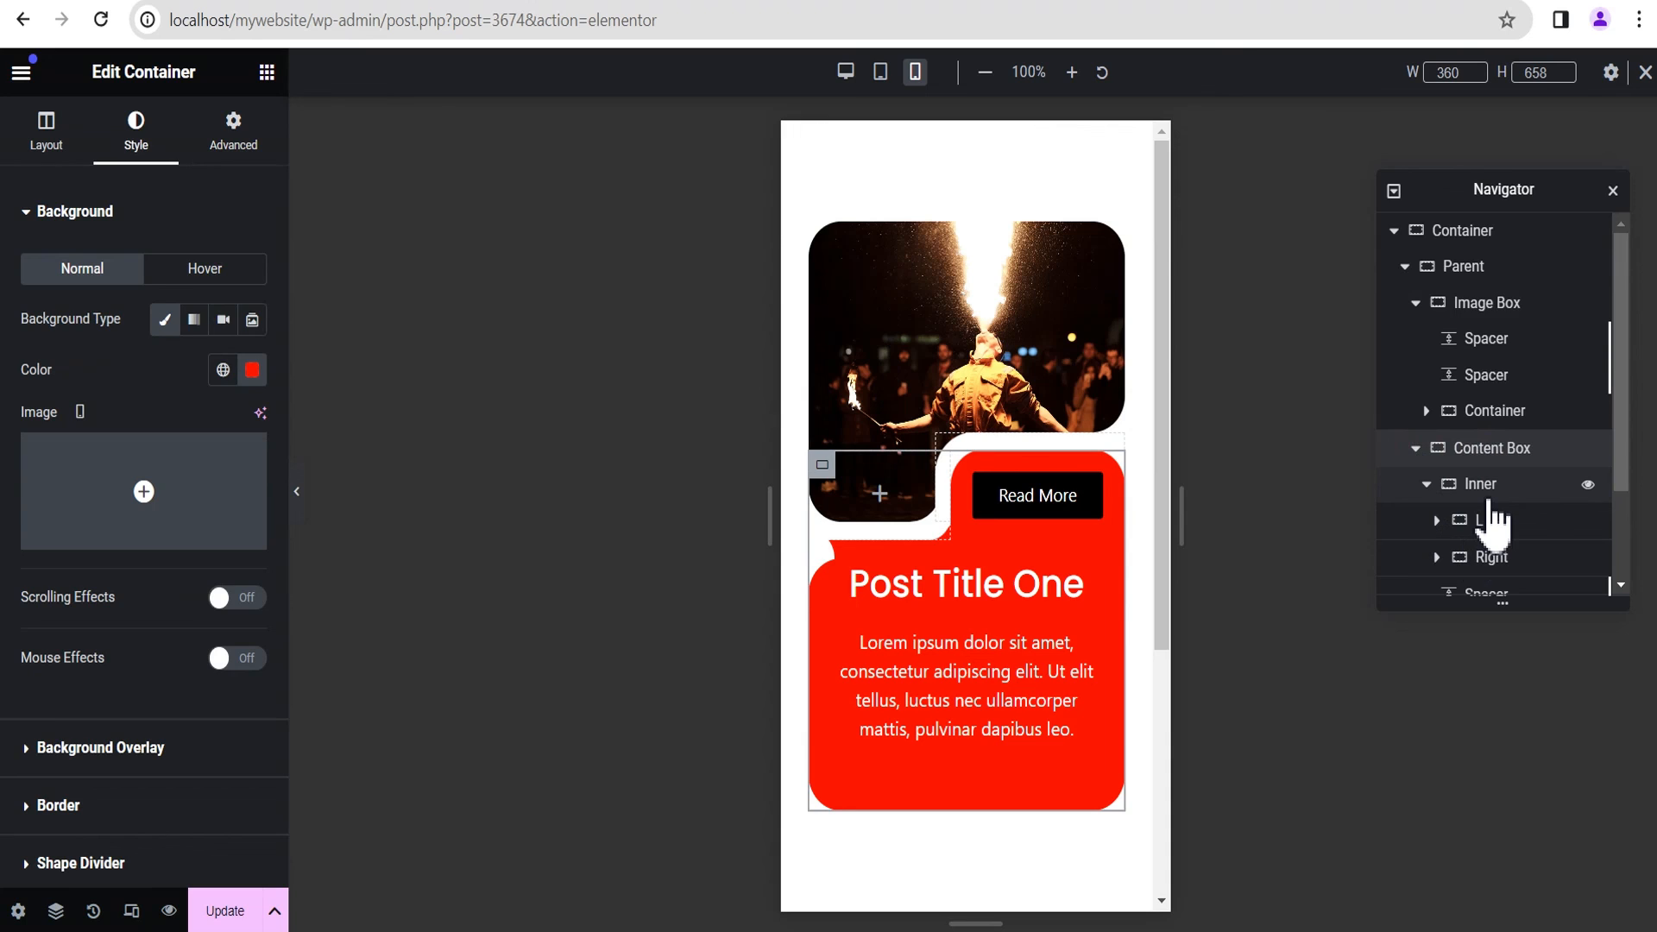
scroll(1491, 520, down, 3)
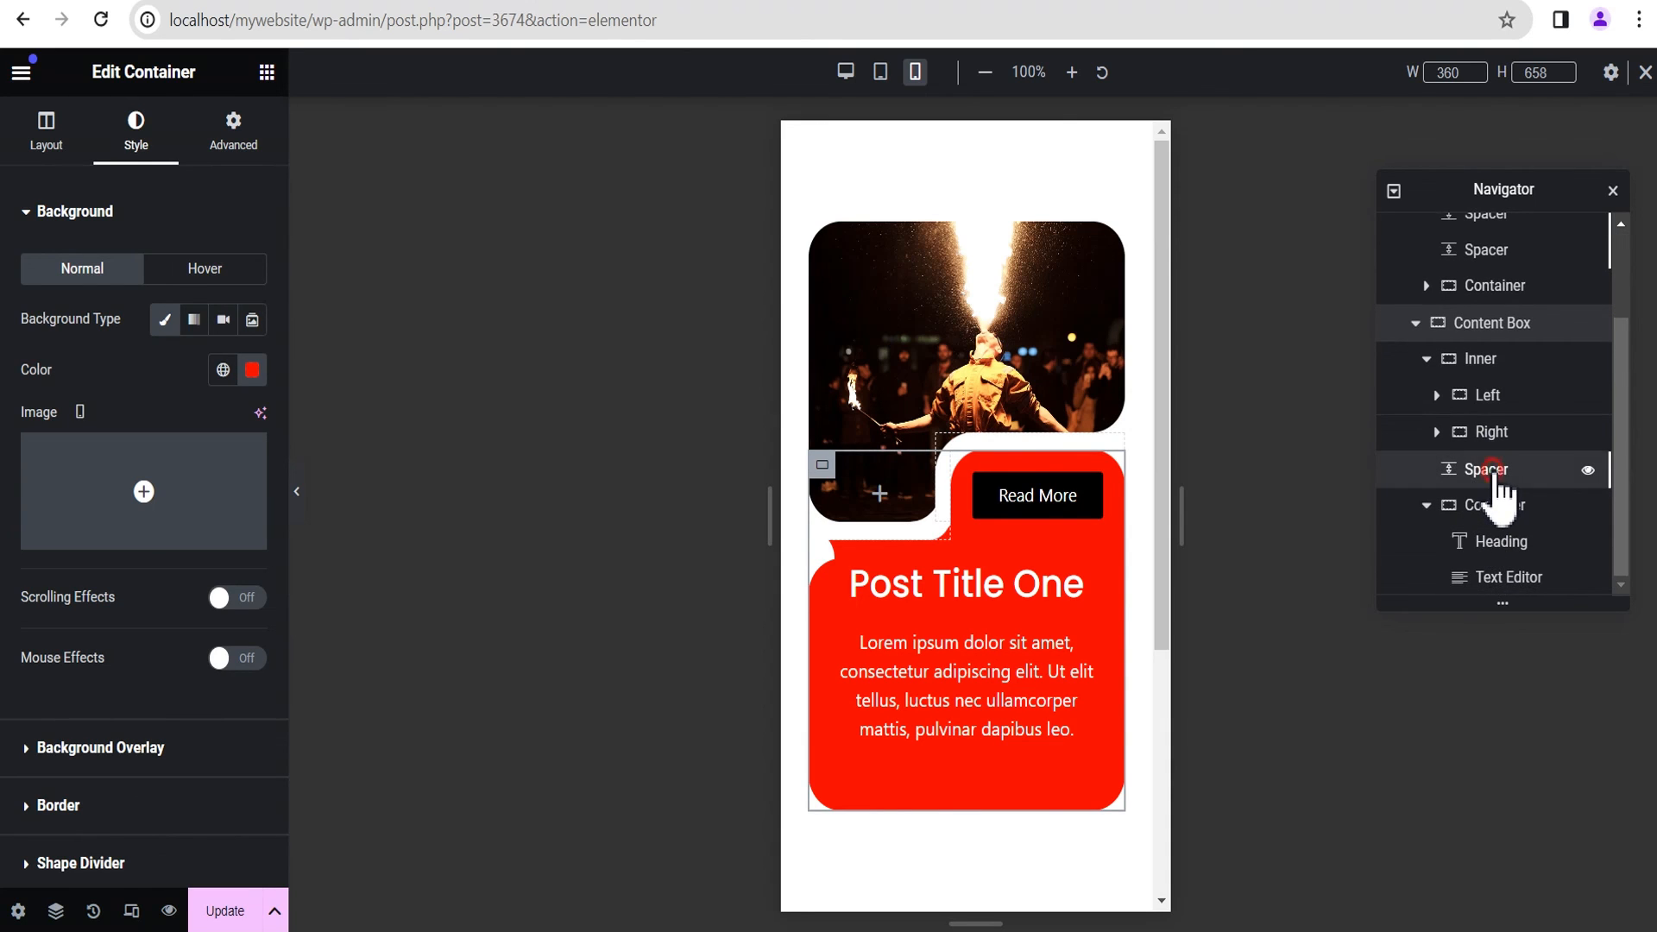
click(1497, 475)
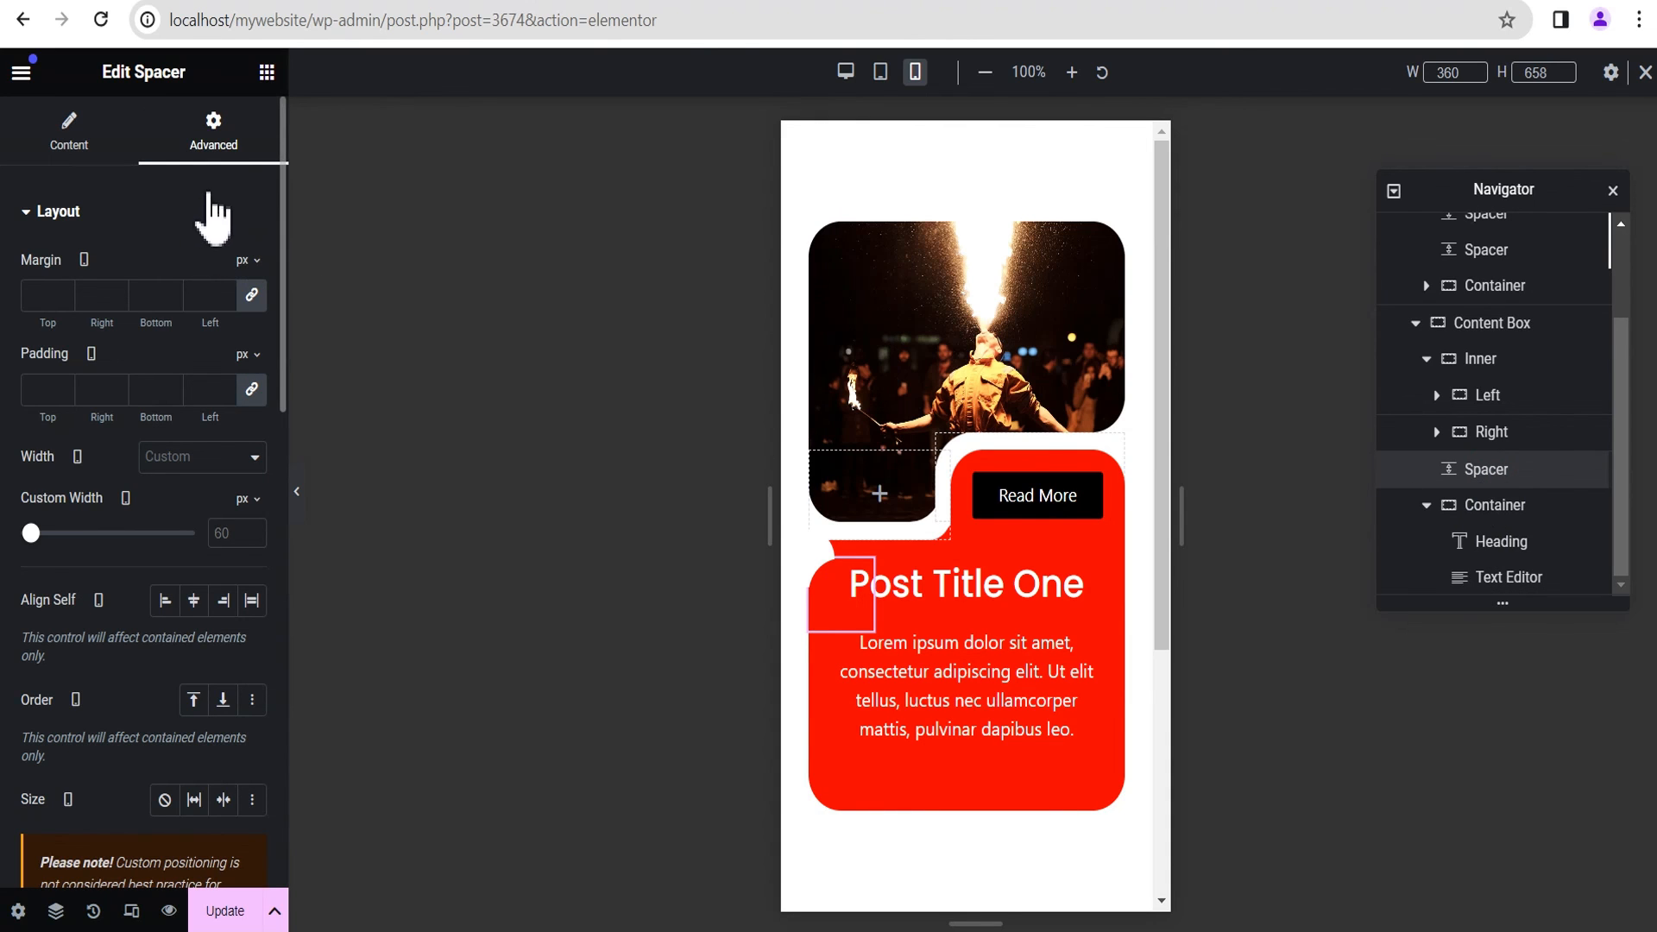
scroll(215, 397, down, 4)
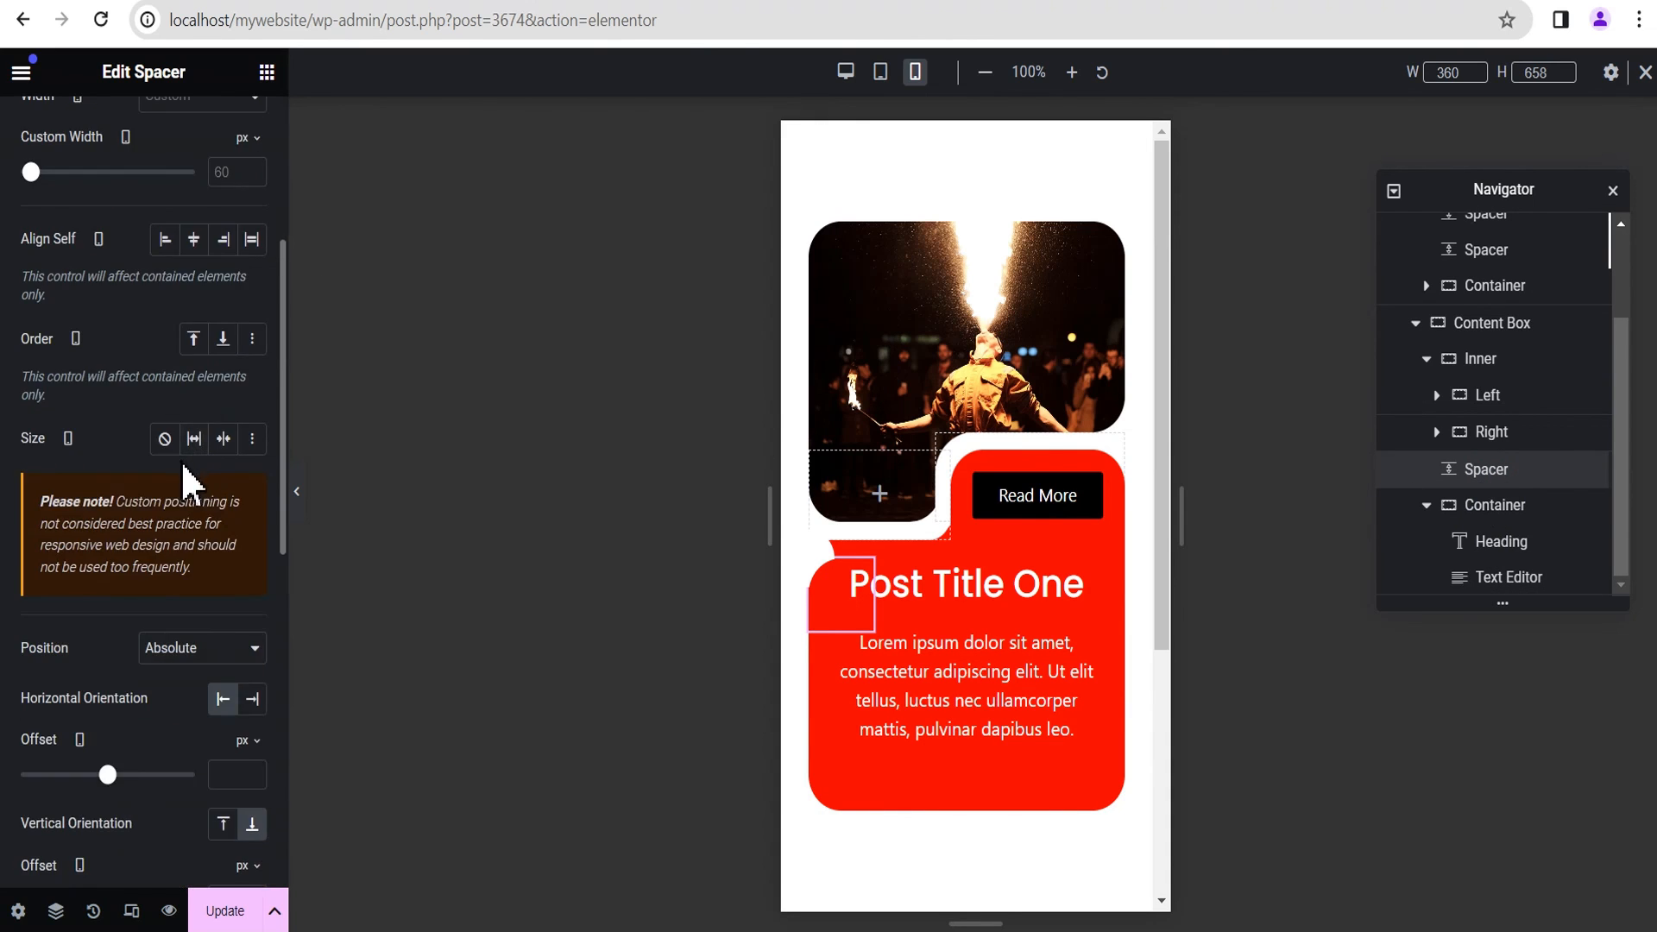
scroll(188, 489, down, 1)
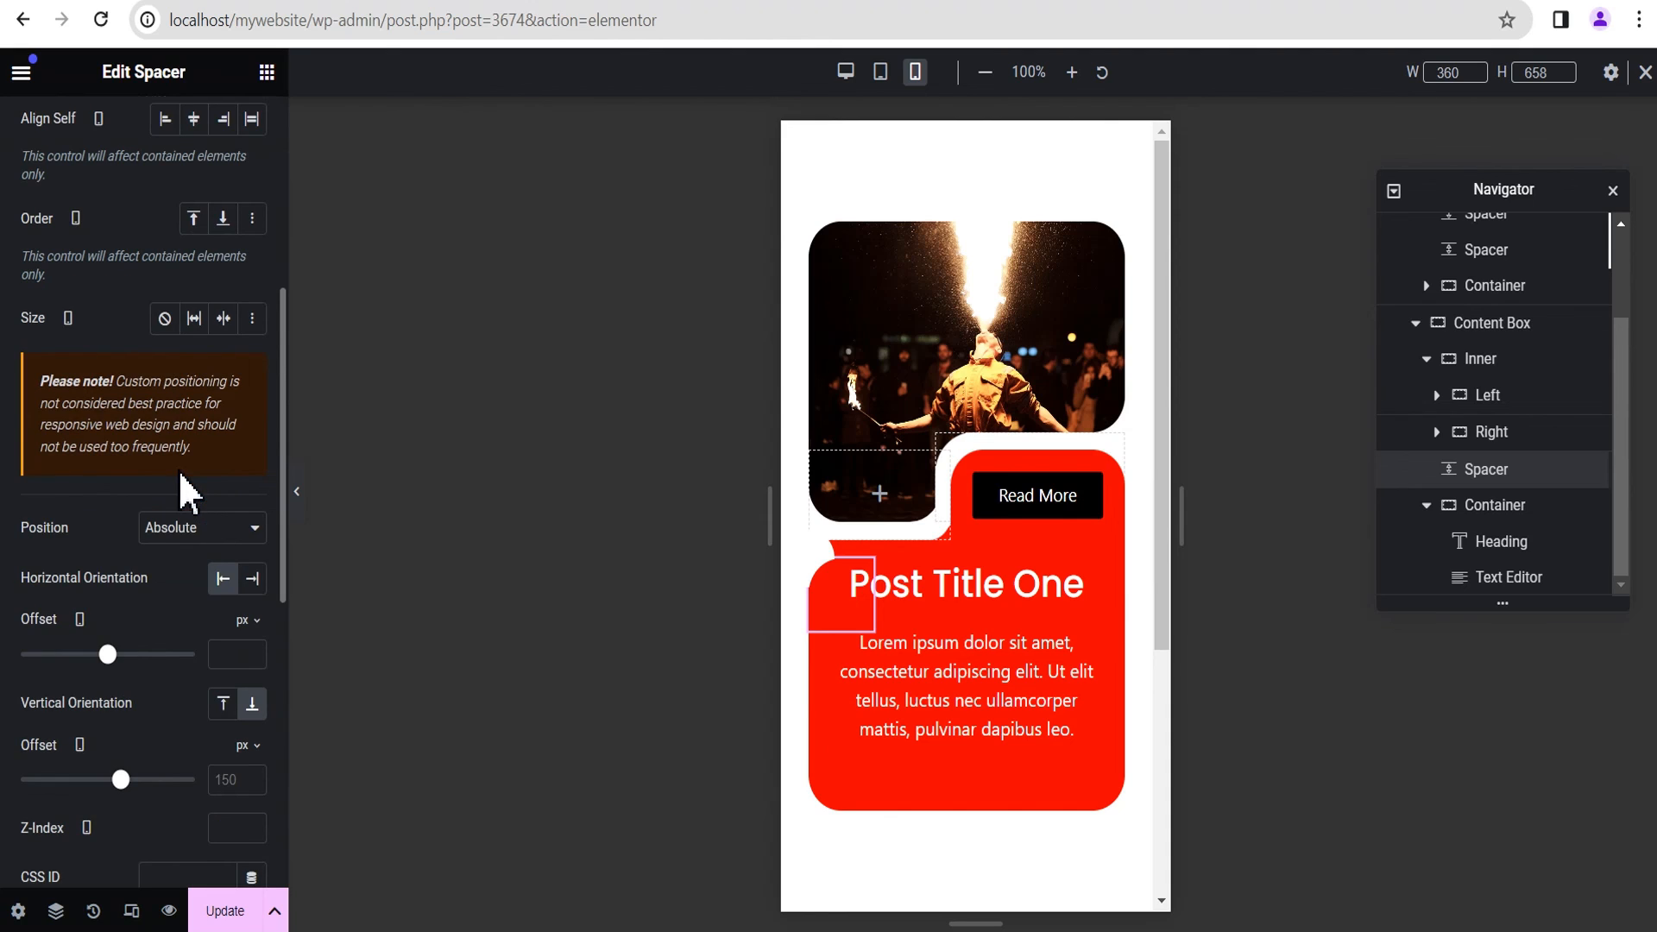
scroll(188, 492, down, 1)
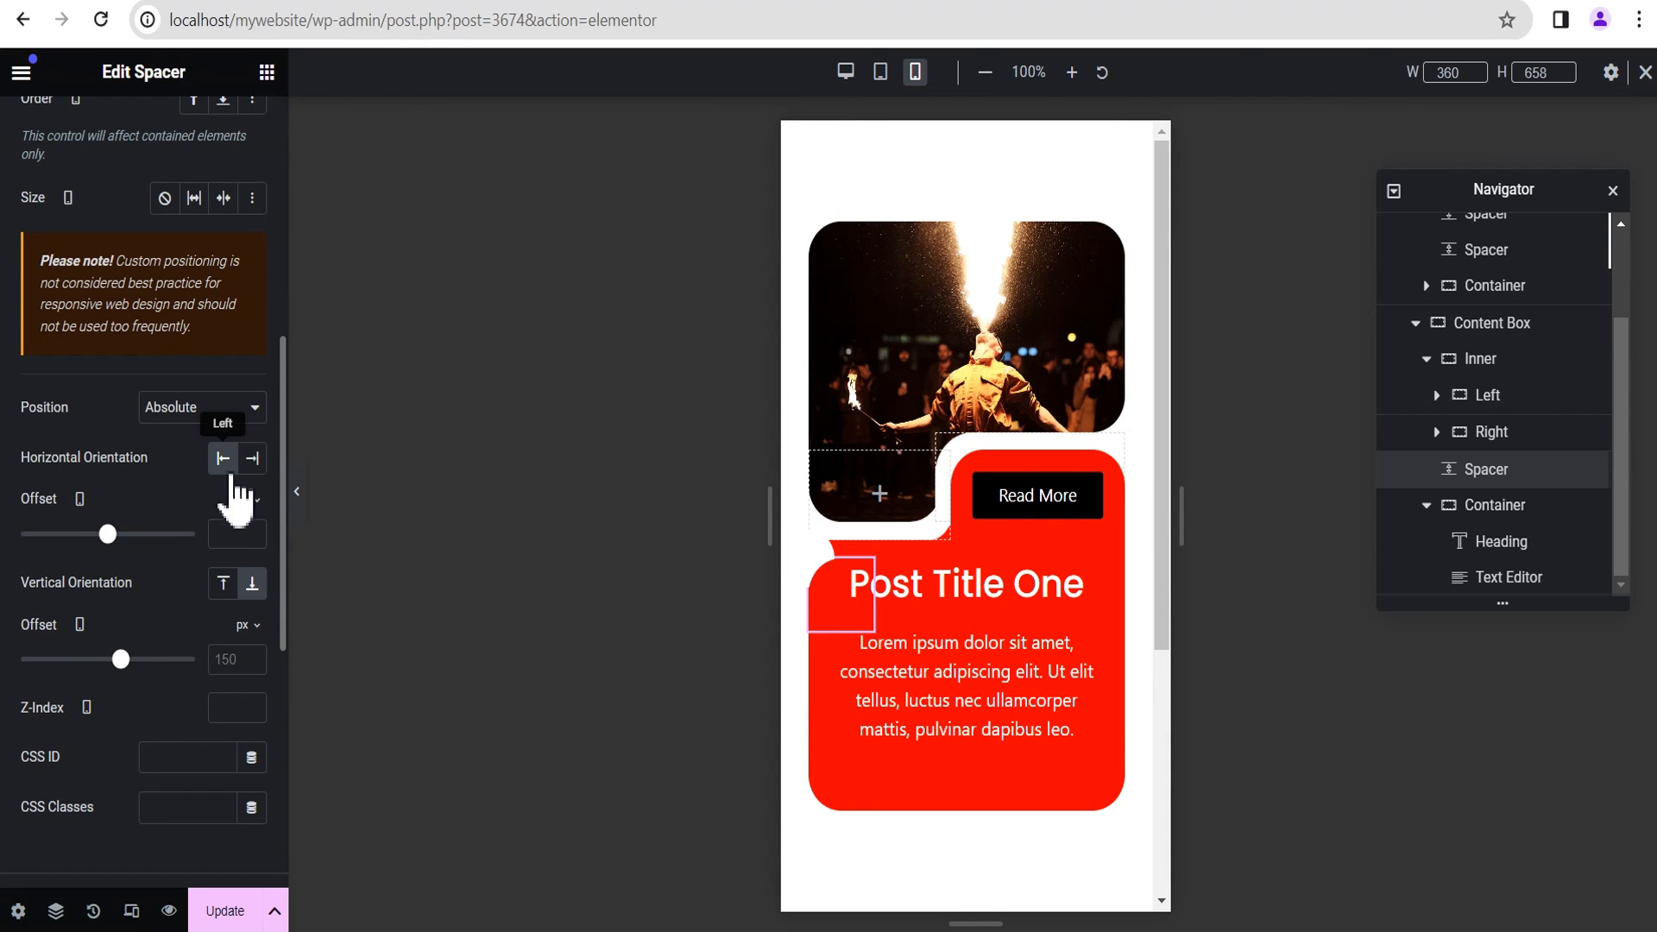
click(253, 539)
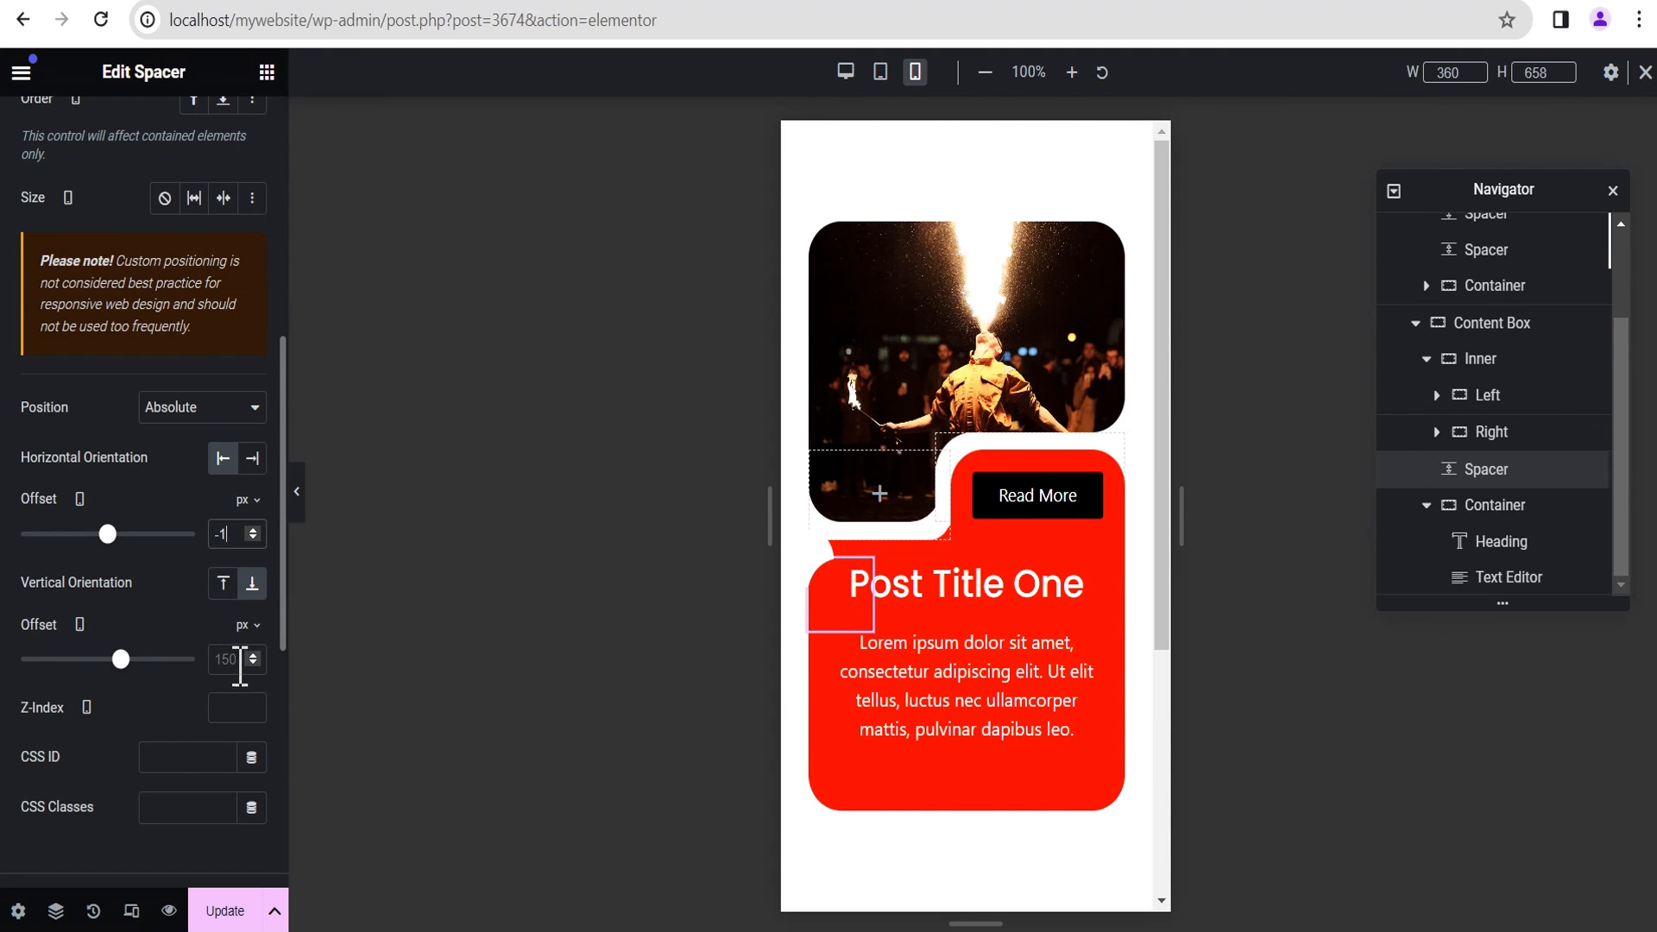
Step: Set the vertical offset of the Content Box's Spacer to 165 px for mobile and preview the card without the editing panel
click(121, 658)
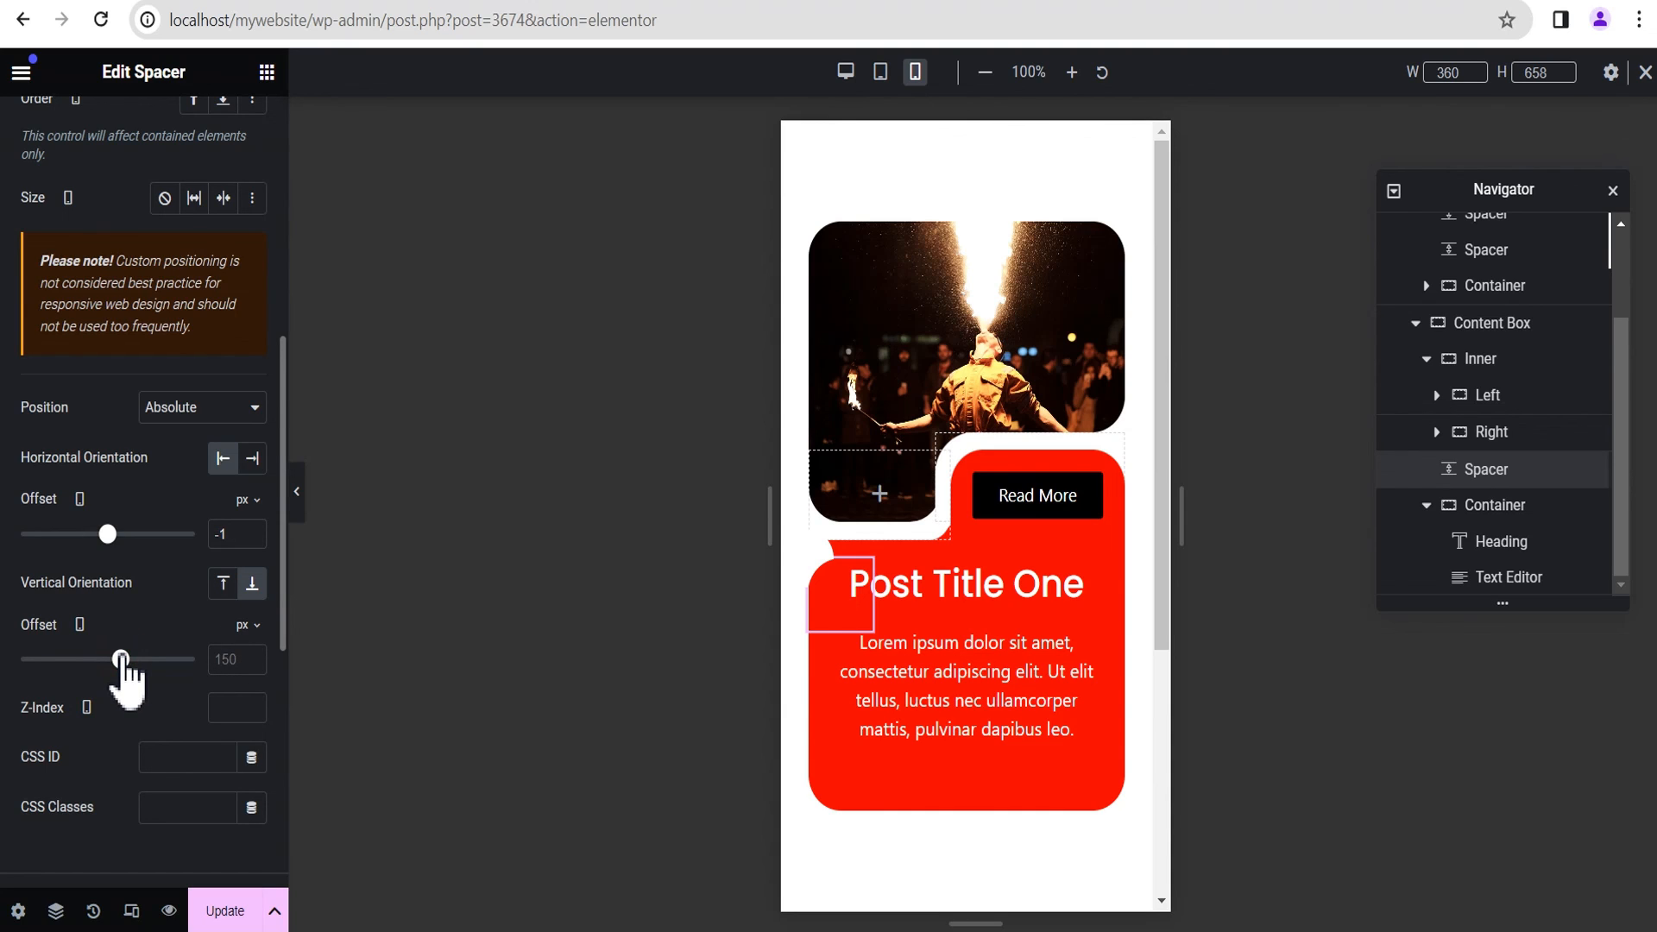
drag(121, 658, 125, 658)
click(252, 655)
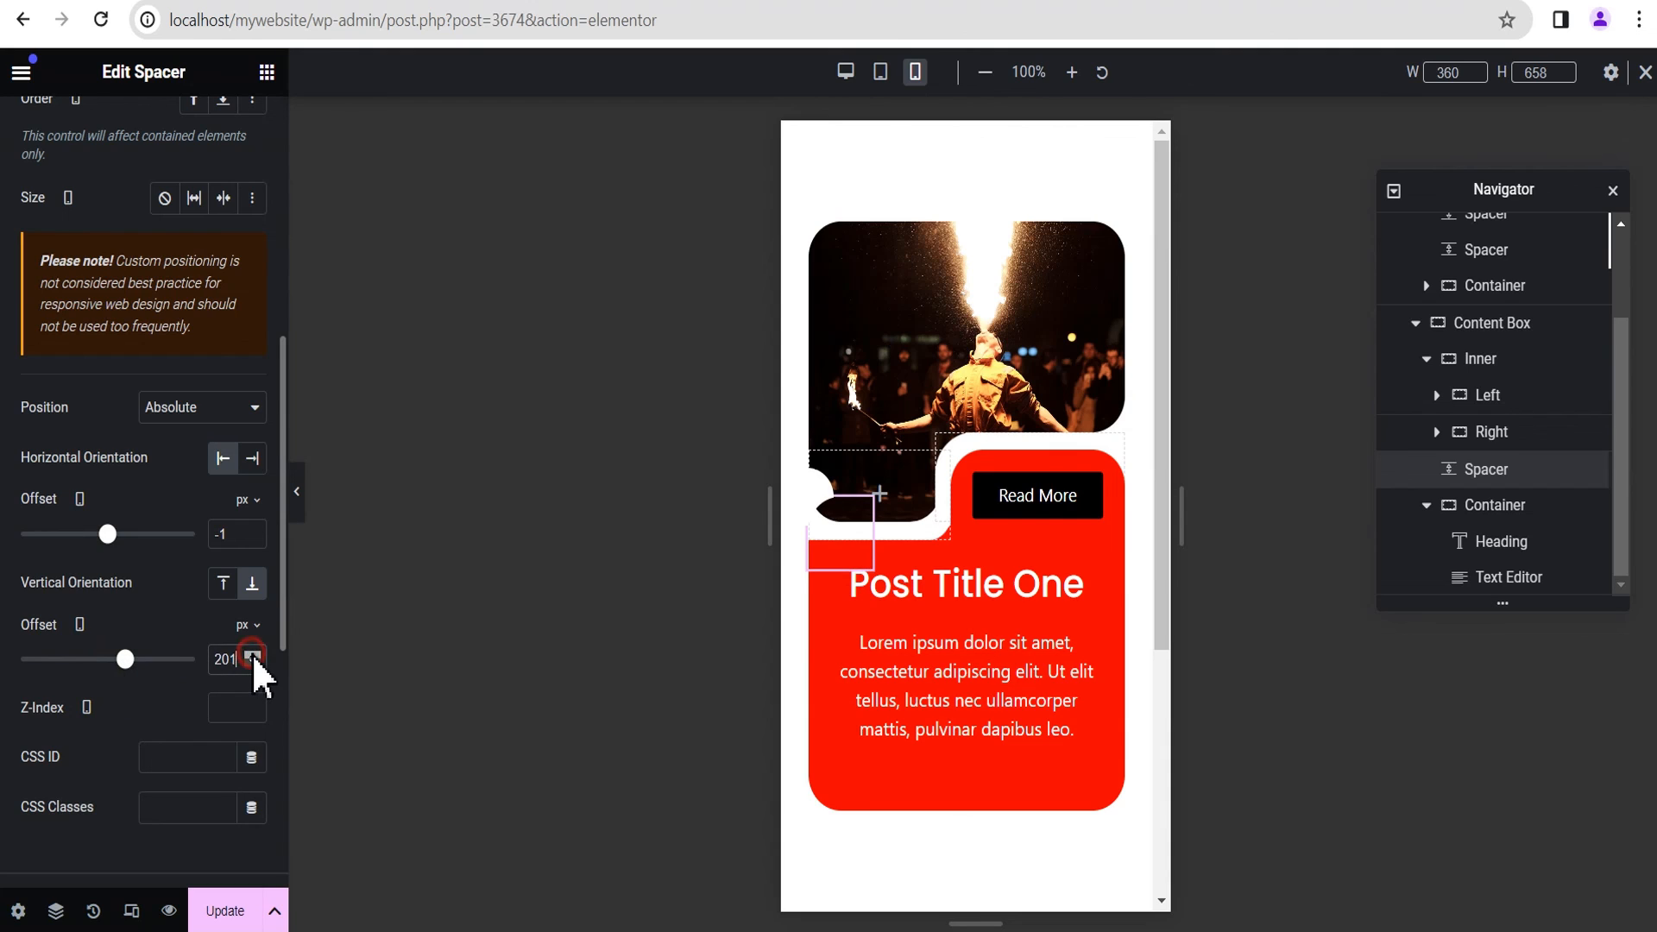
click(252, 662)
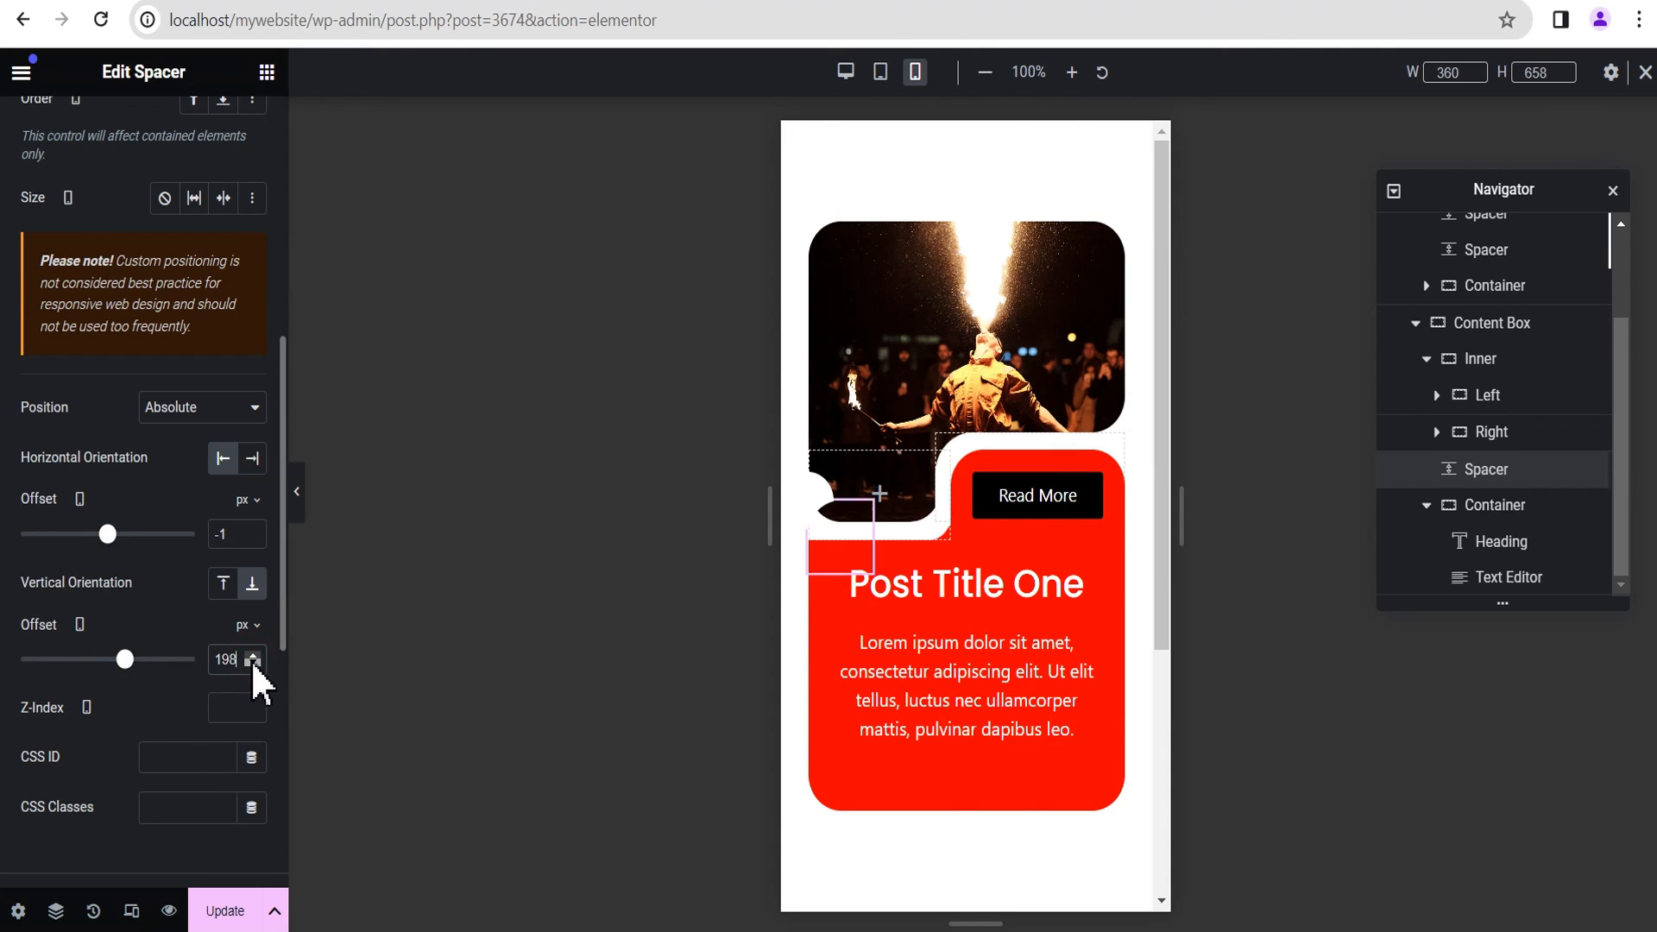
click(252, 662)
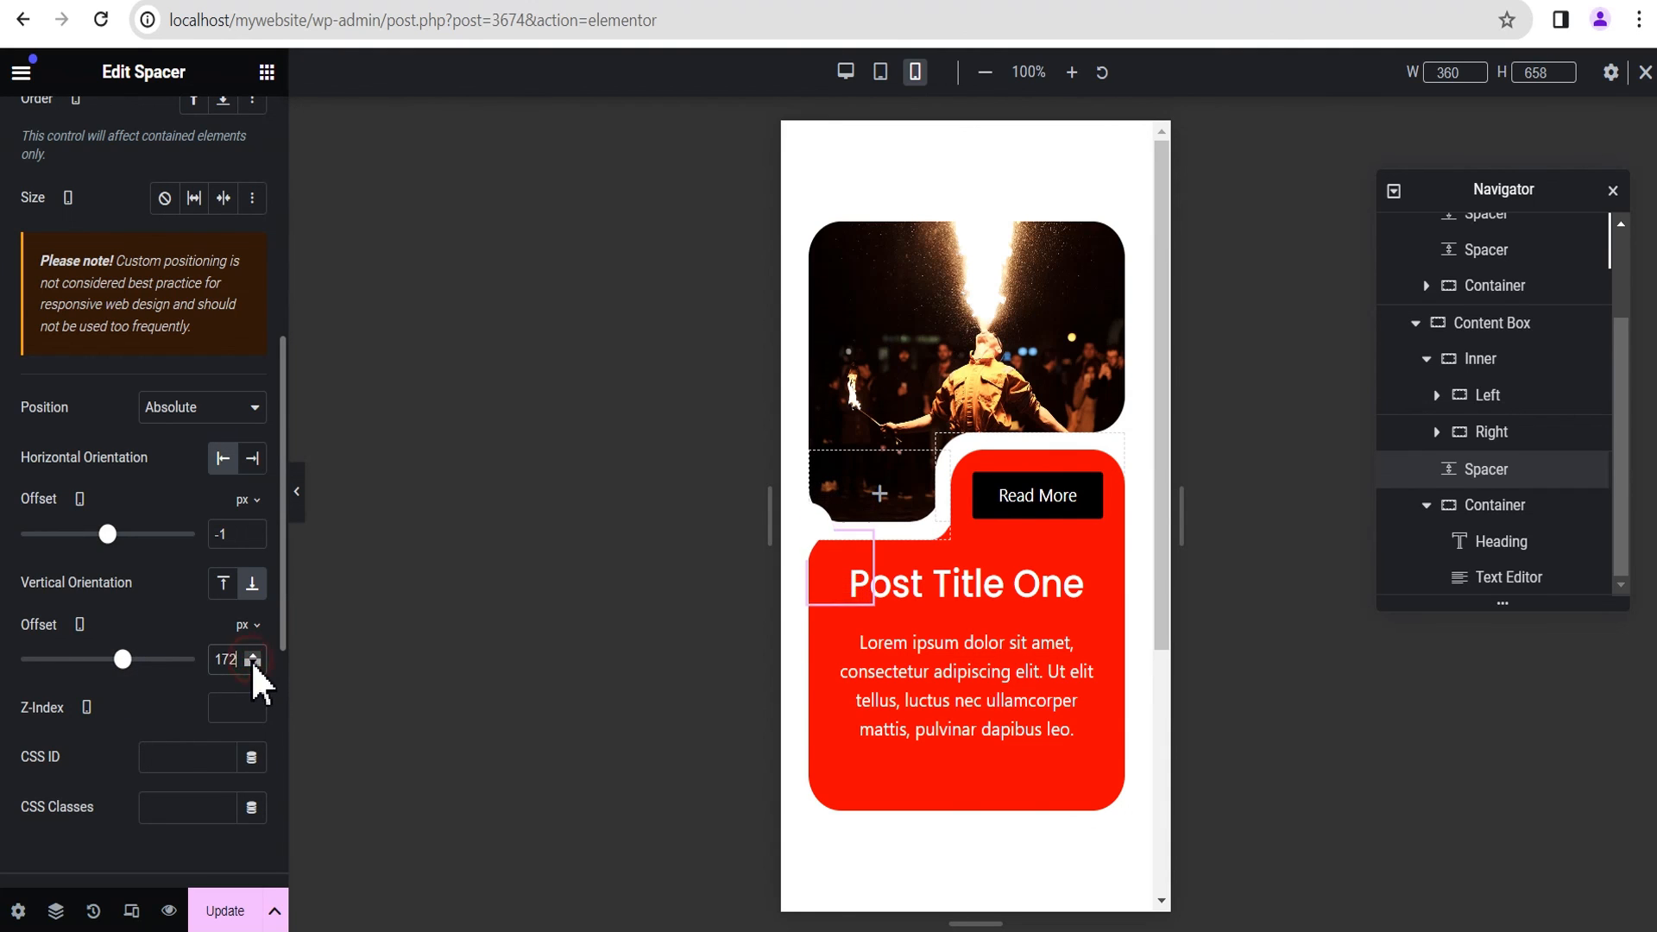
click(252, 662)
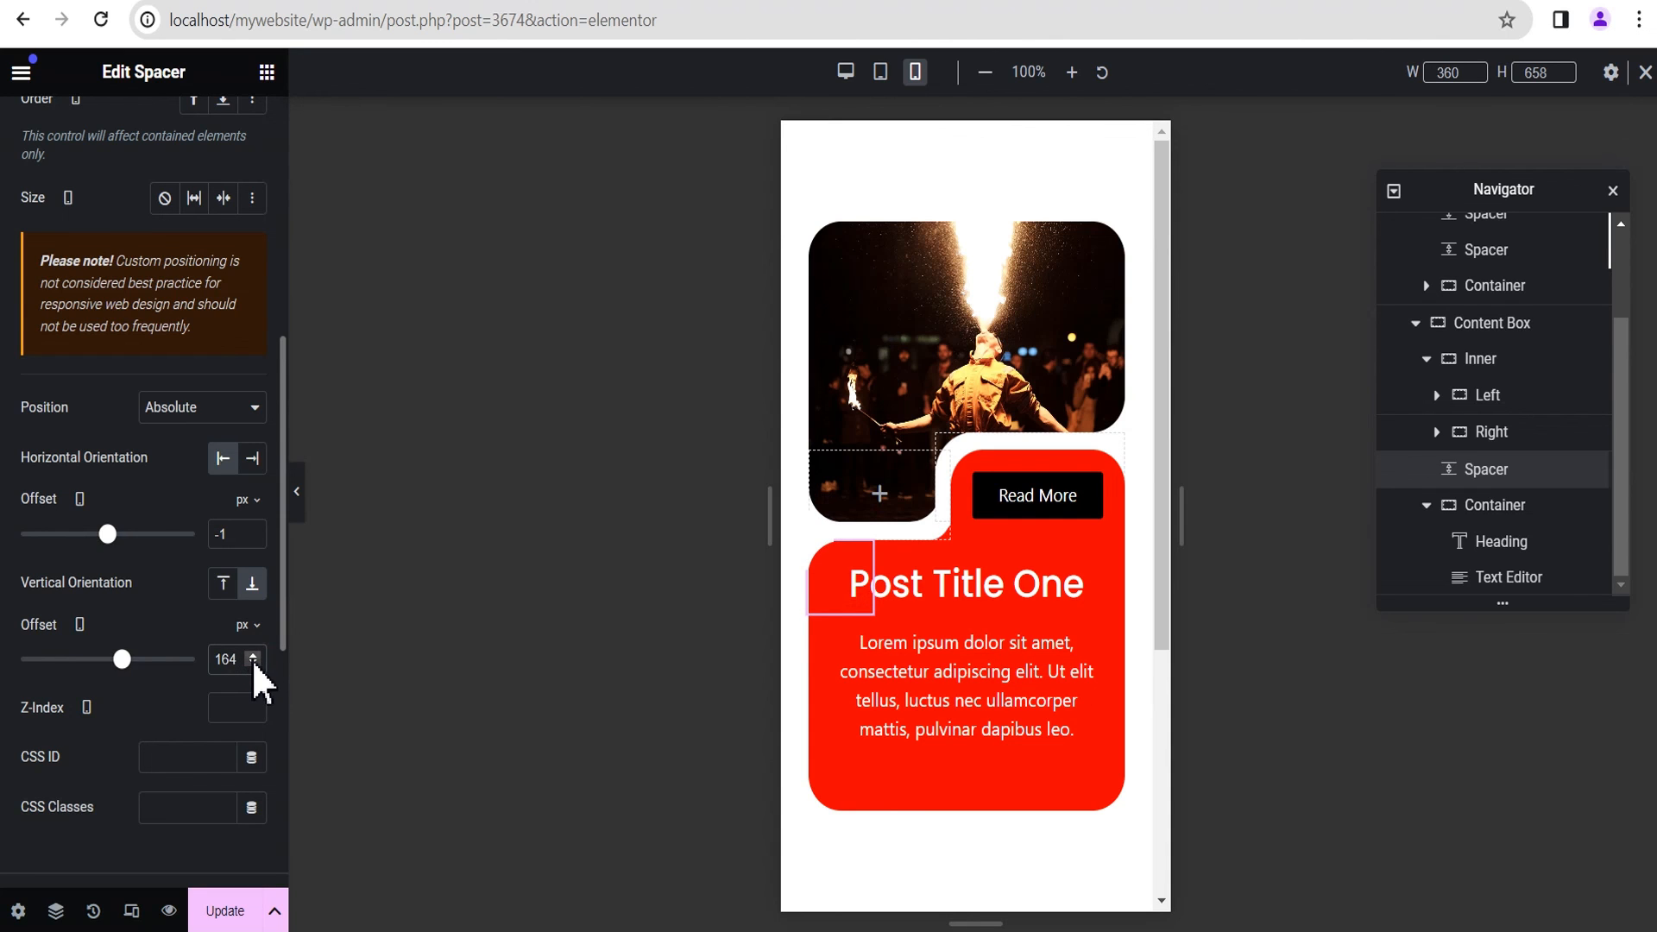
click(252, 656)
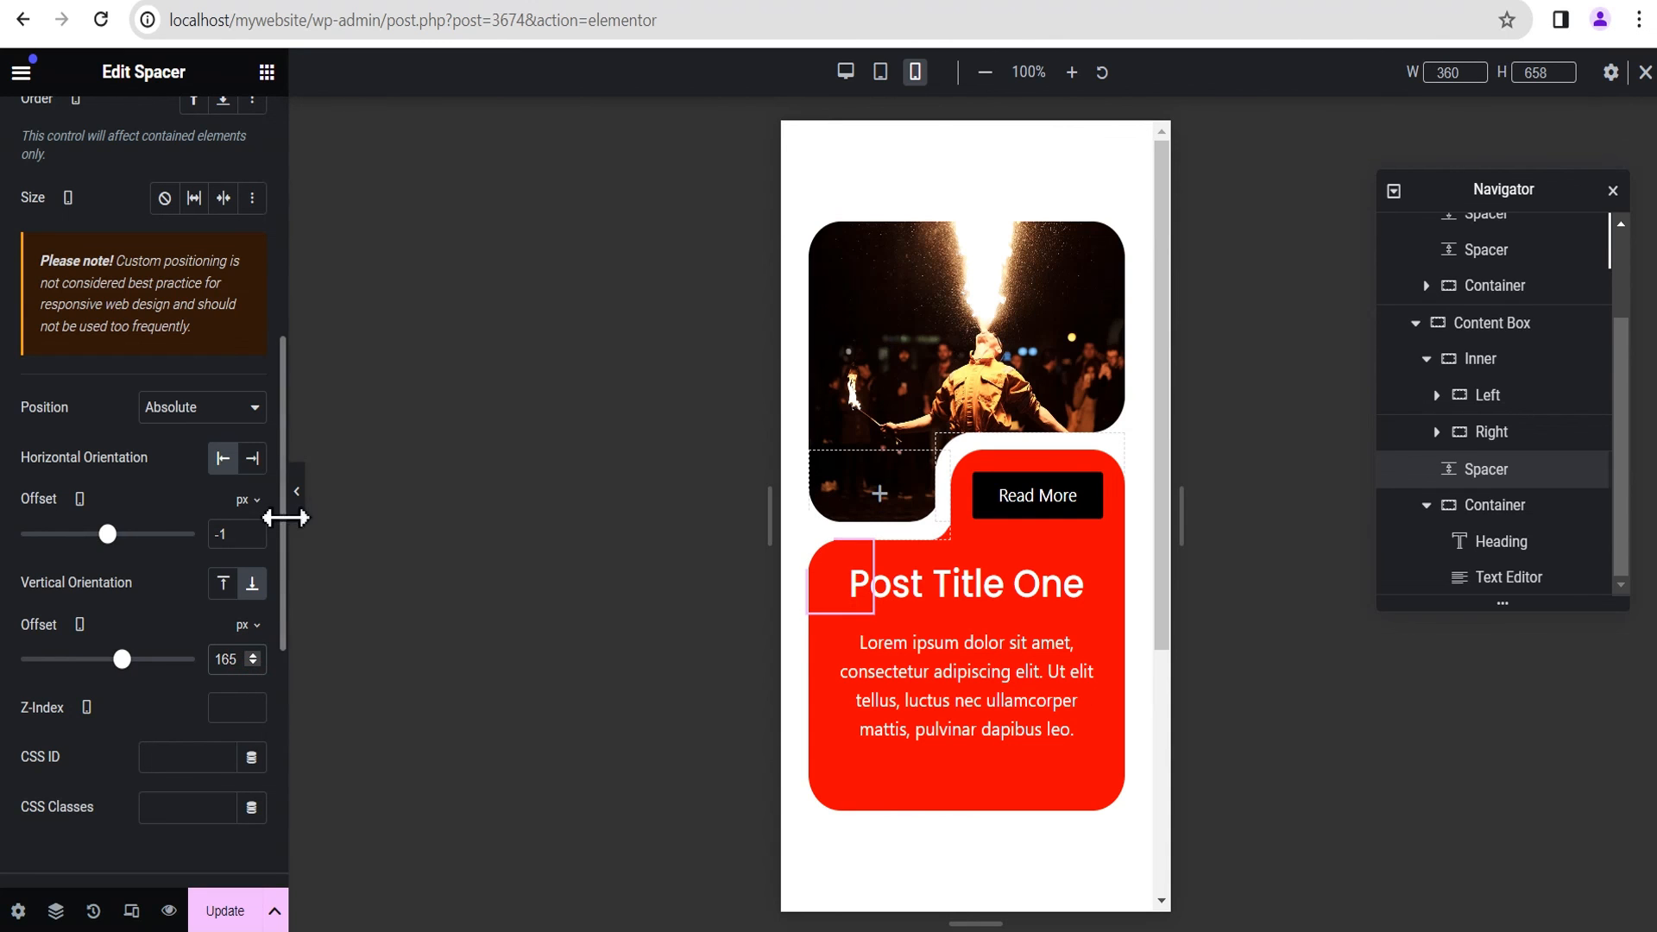
click(297, 505)
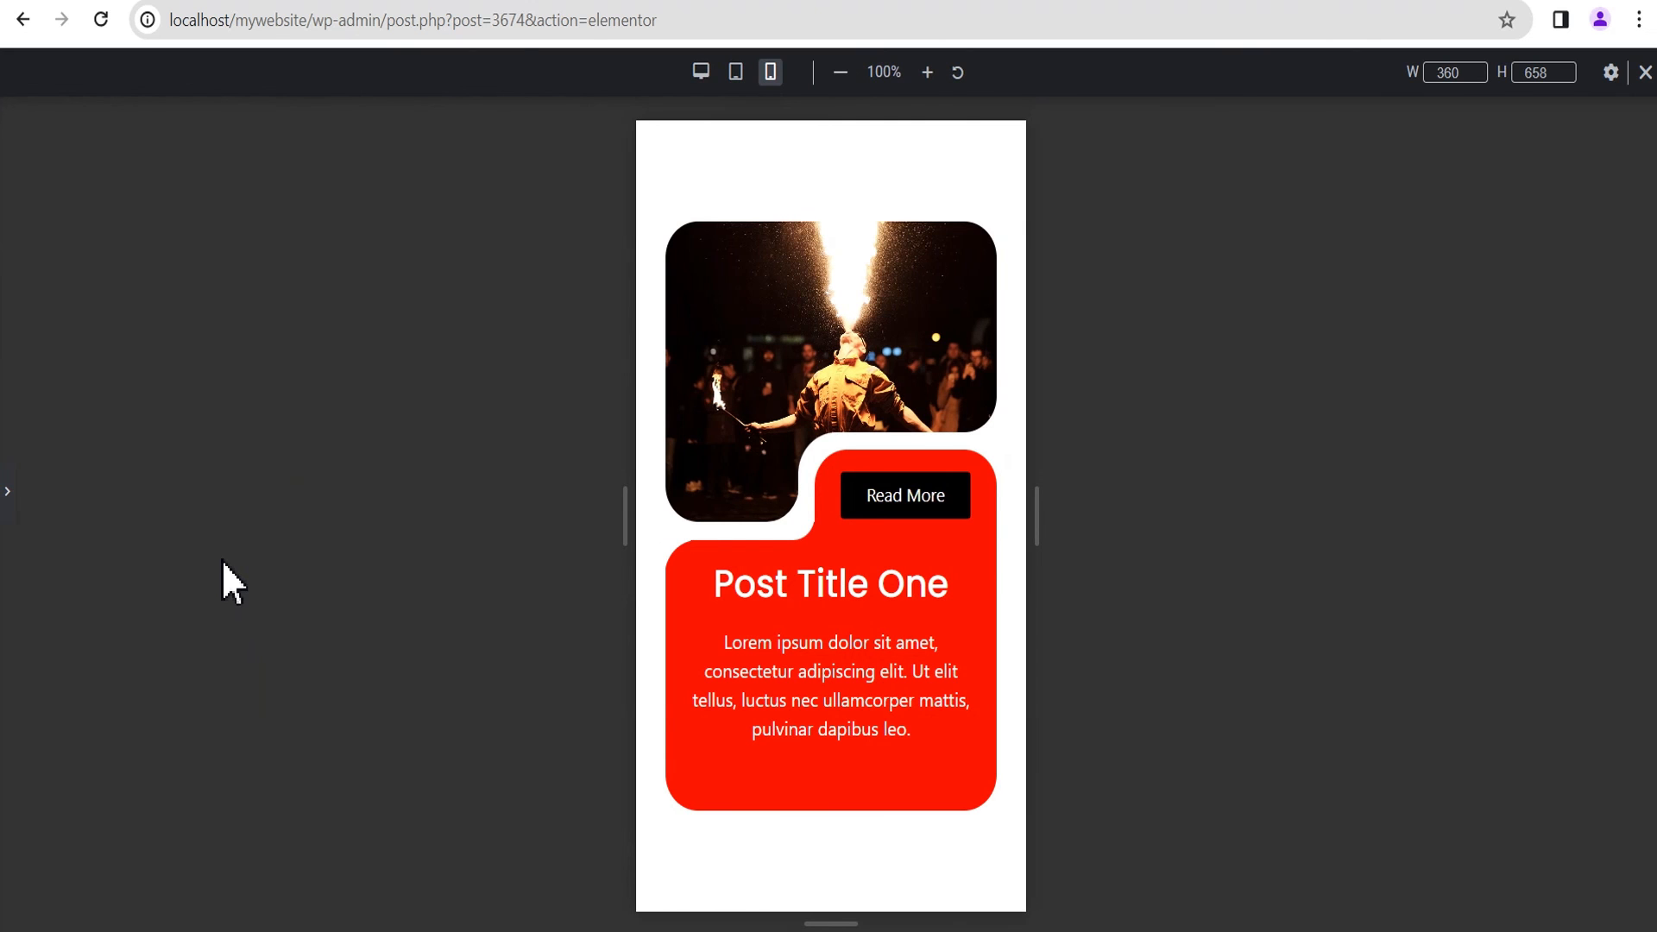
Step: Restore the editing panel and set the mobile font size of the Post Title One heading to 23 px
click(7, 501)
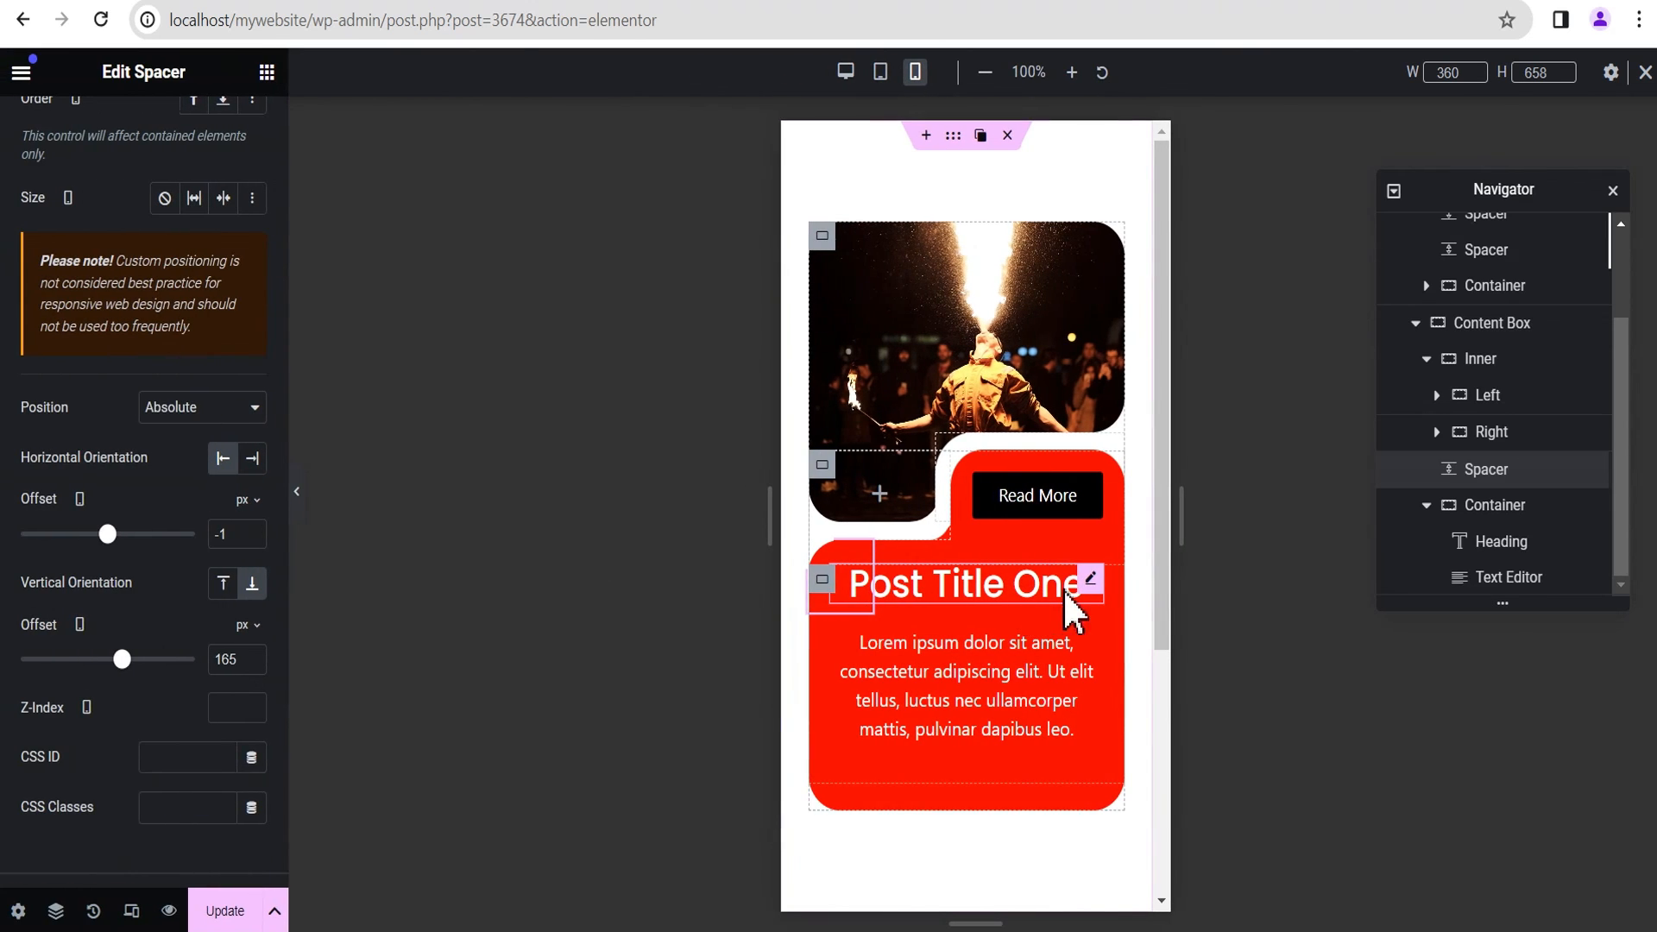
click(1090, 580)
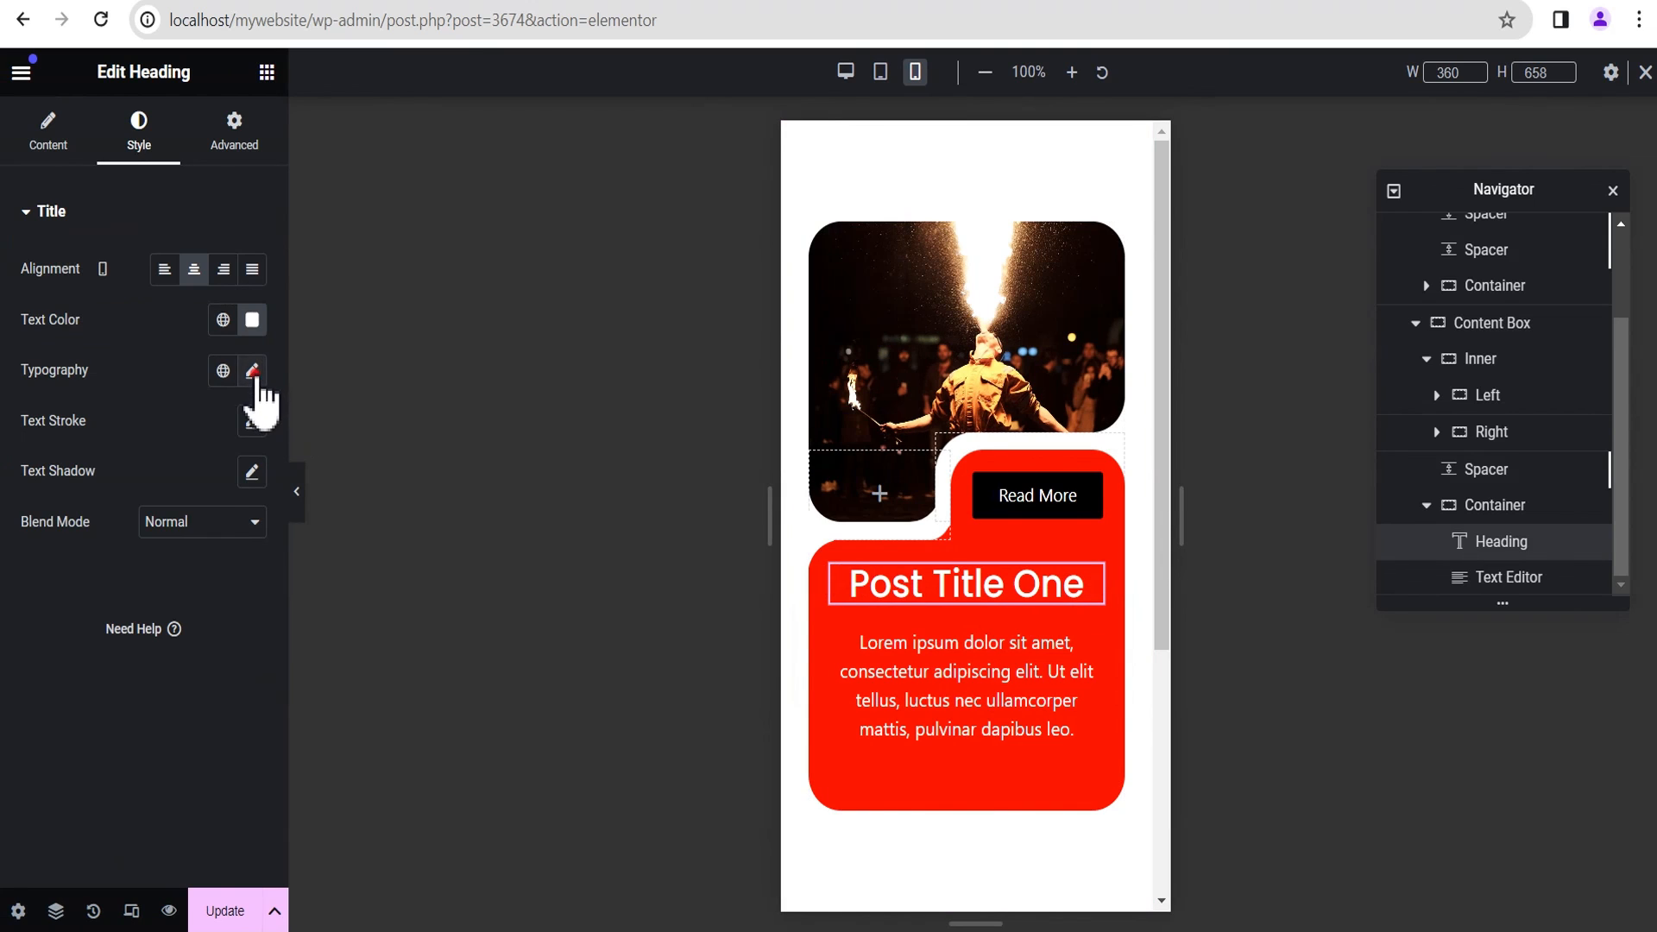
click(253, 373)
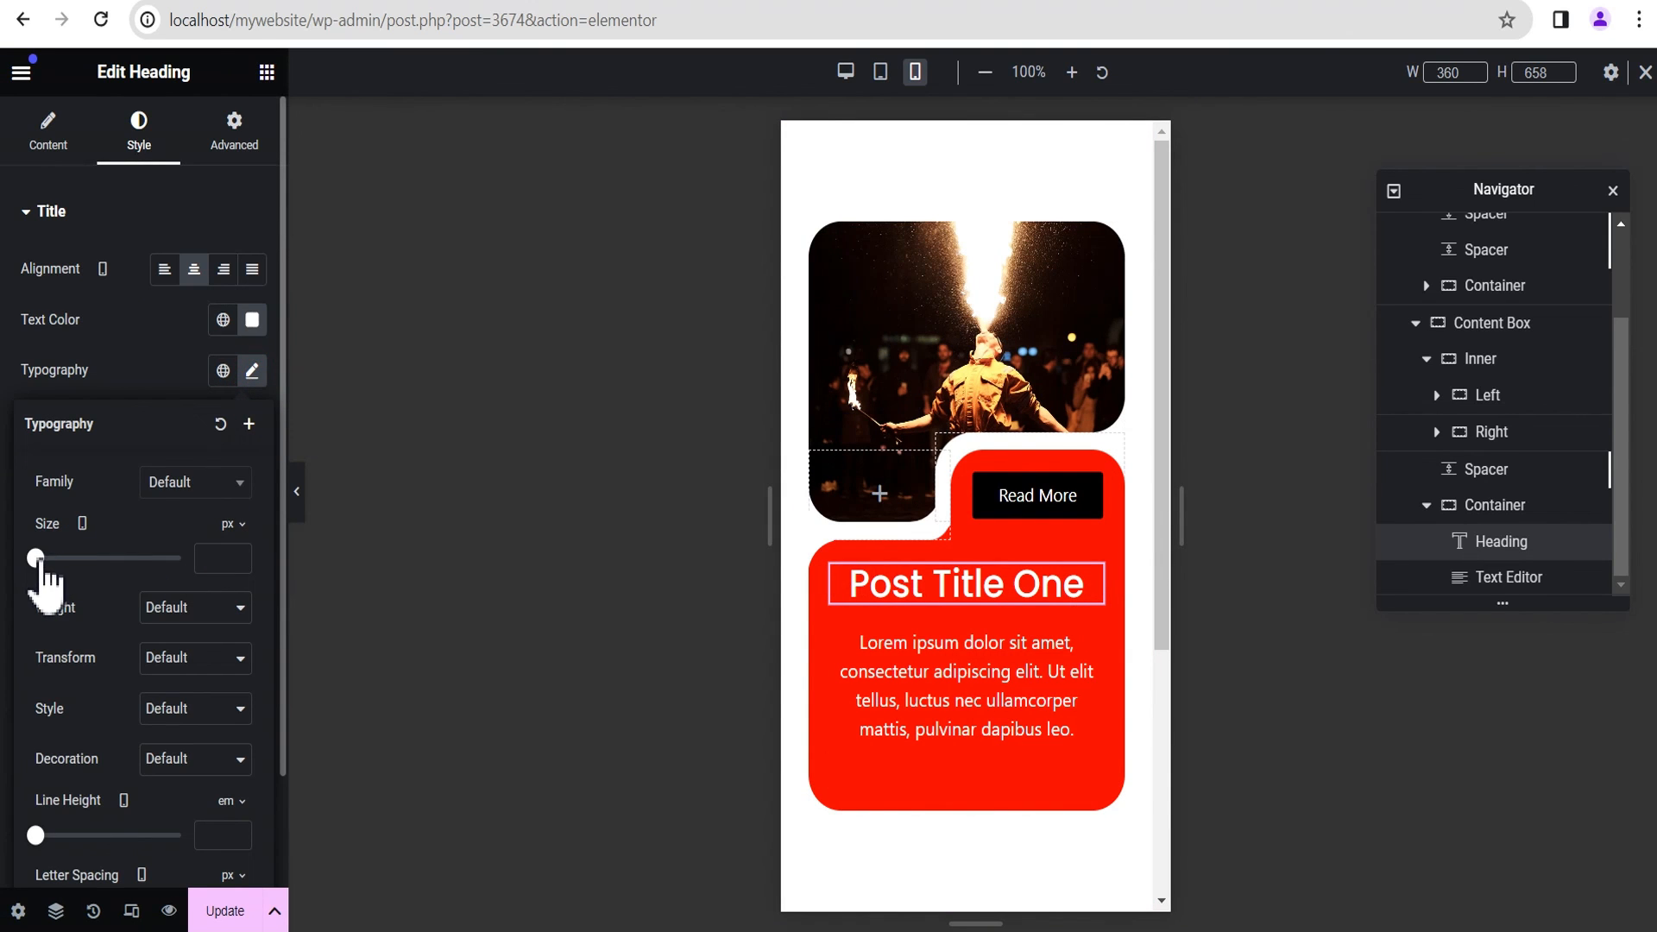
drag(38, 559, 43, 559)
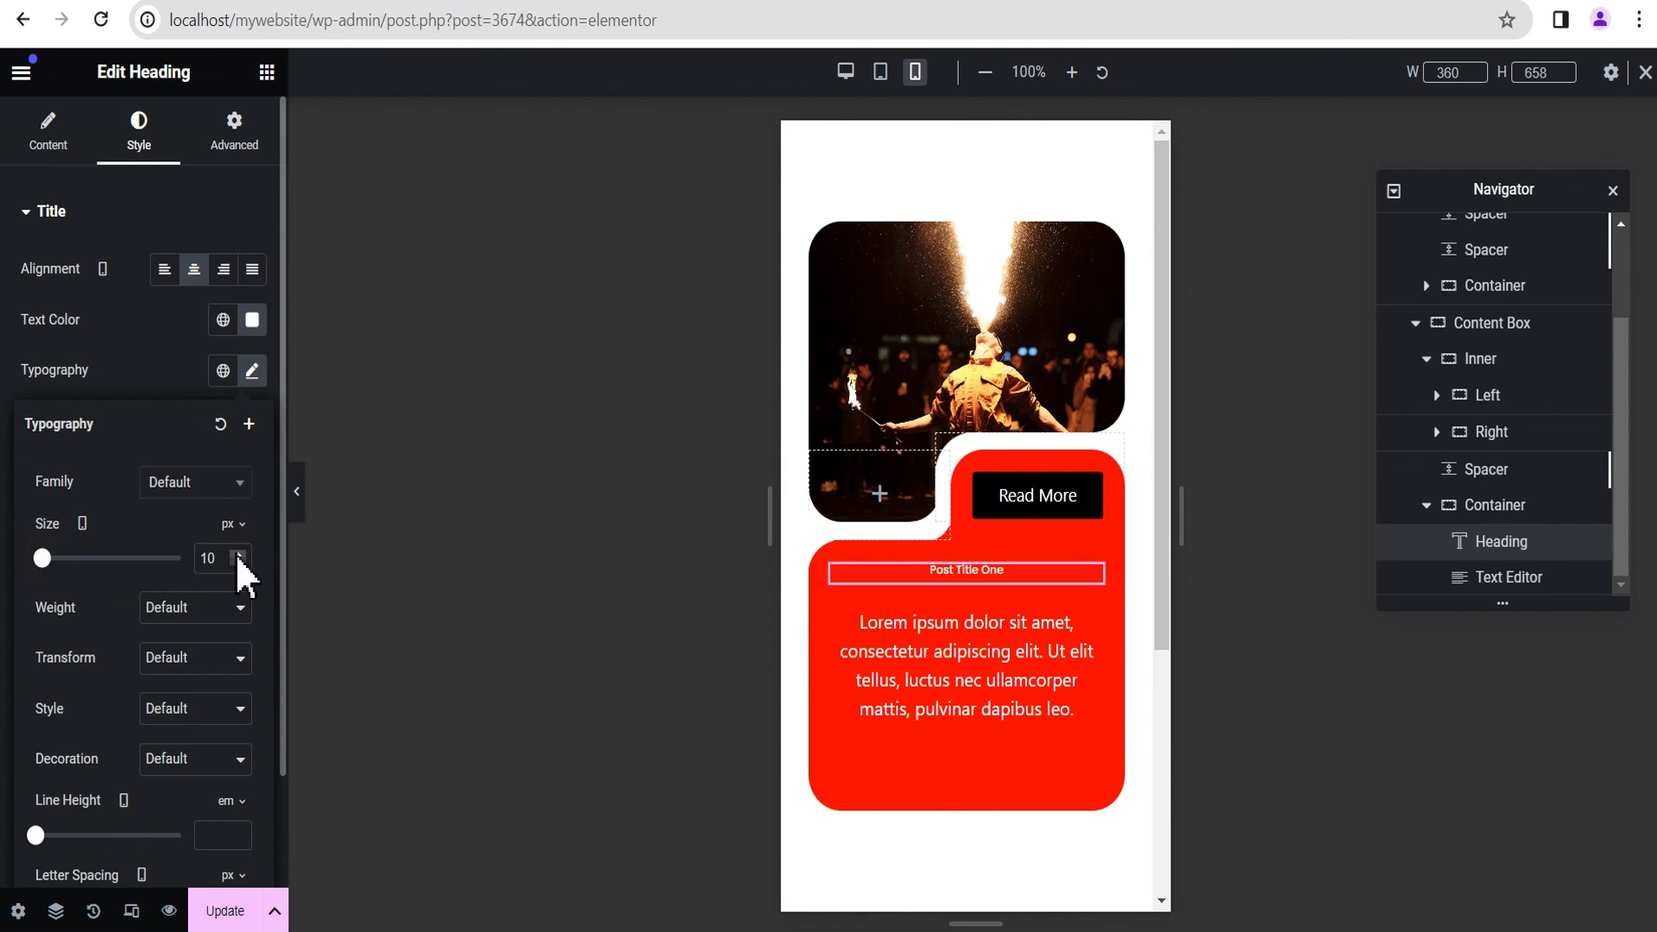
click(208, 557)
drag(208, 557, 178, 573)
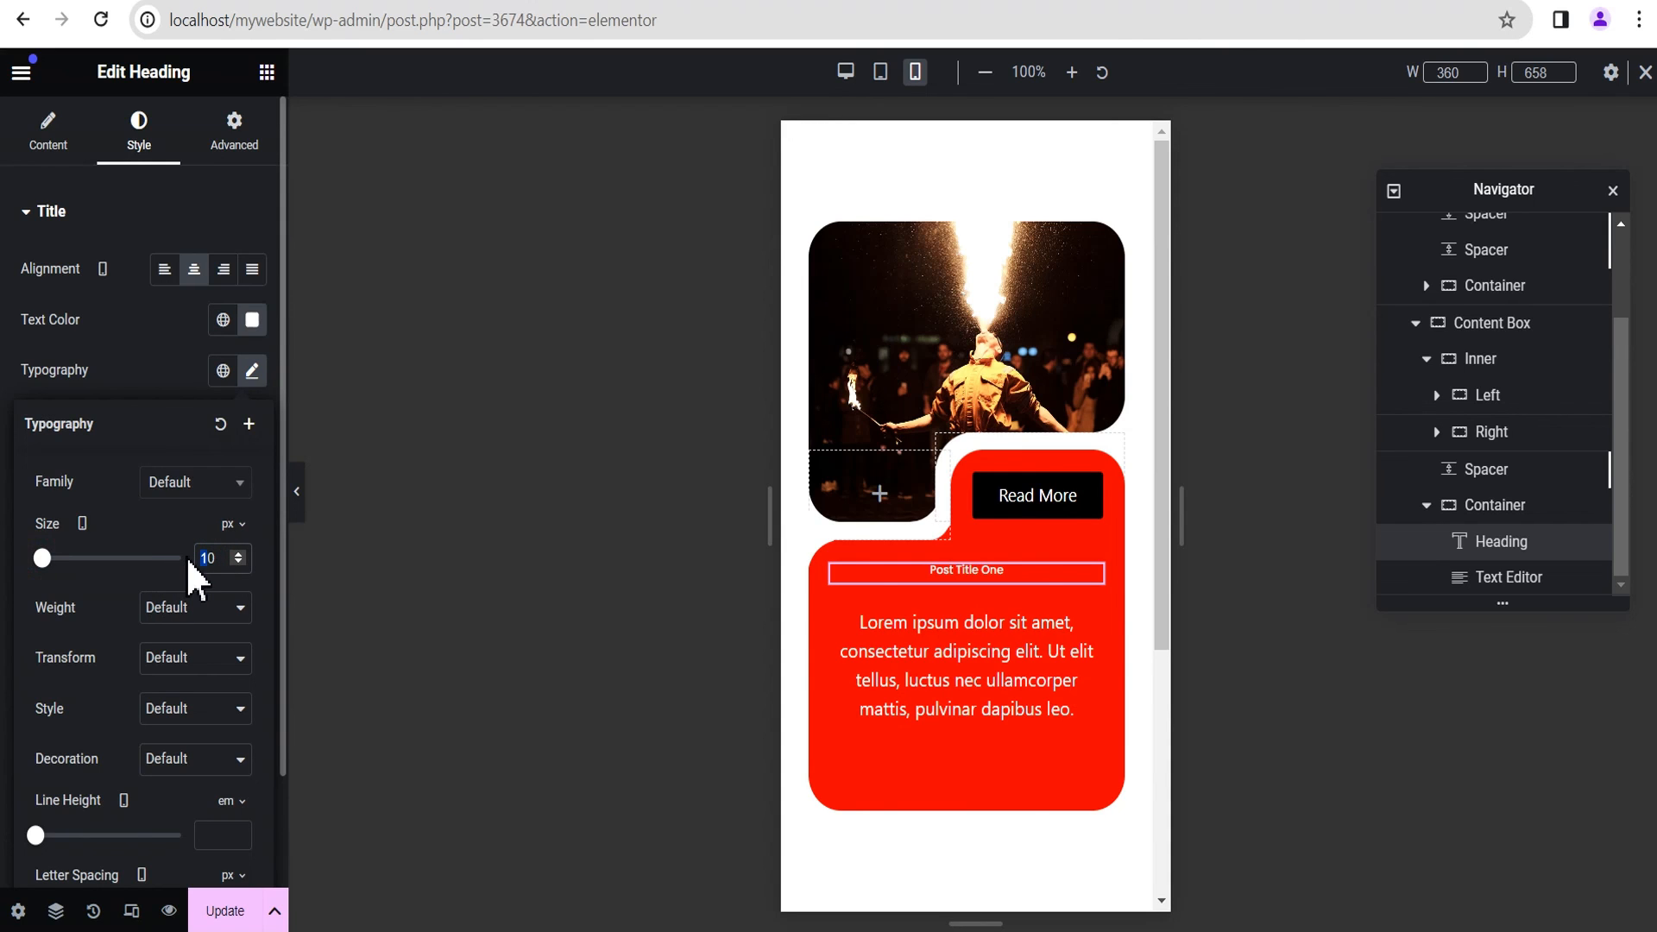
text(2)
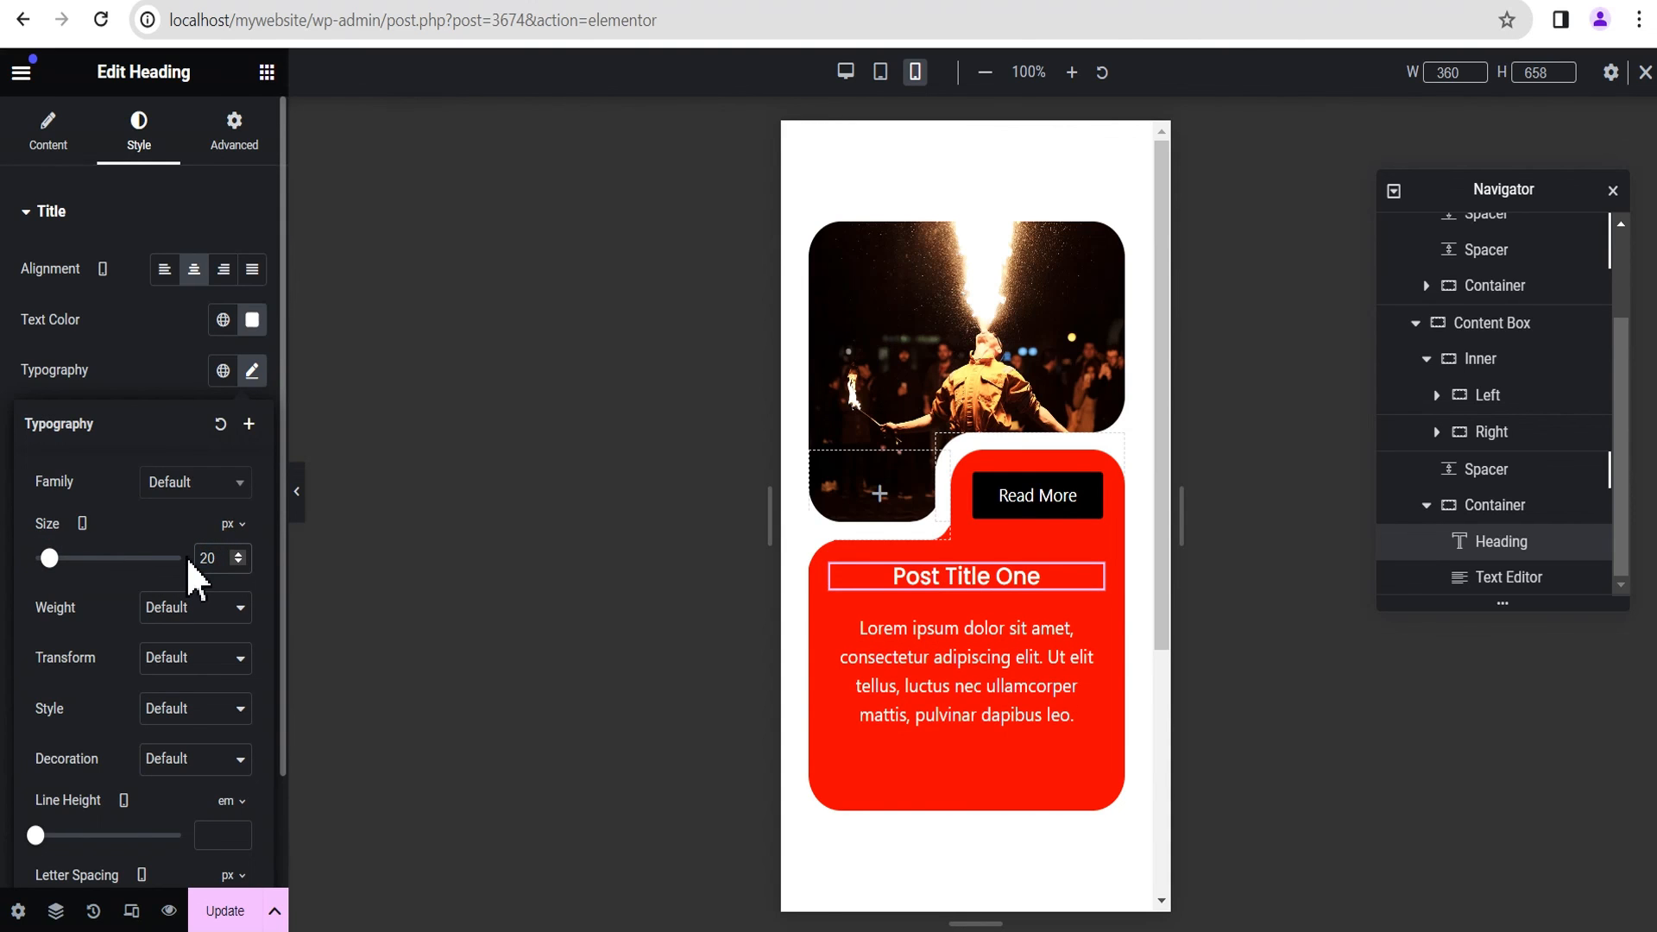
click(238, 554)
click(238, 555)
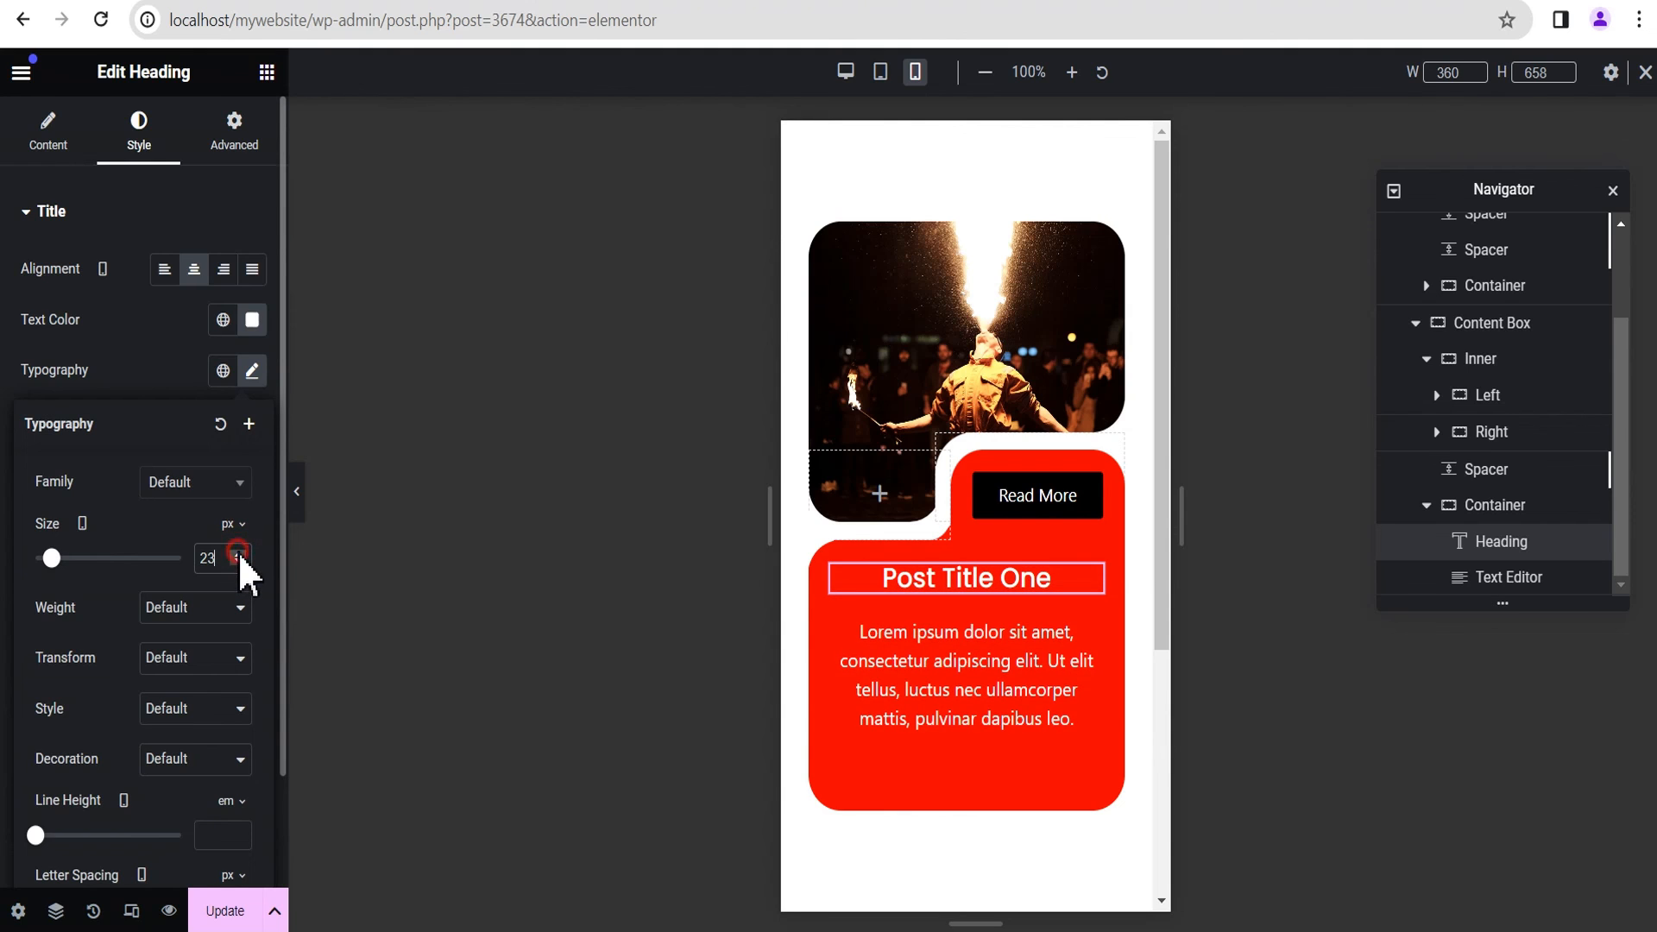
Step: Set the mobile font size of the Lorem ipsum text below the heading to 16 px
click(1090, 630)
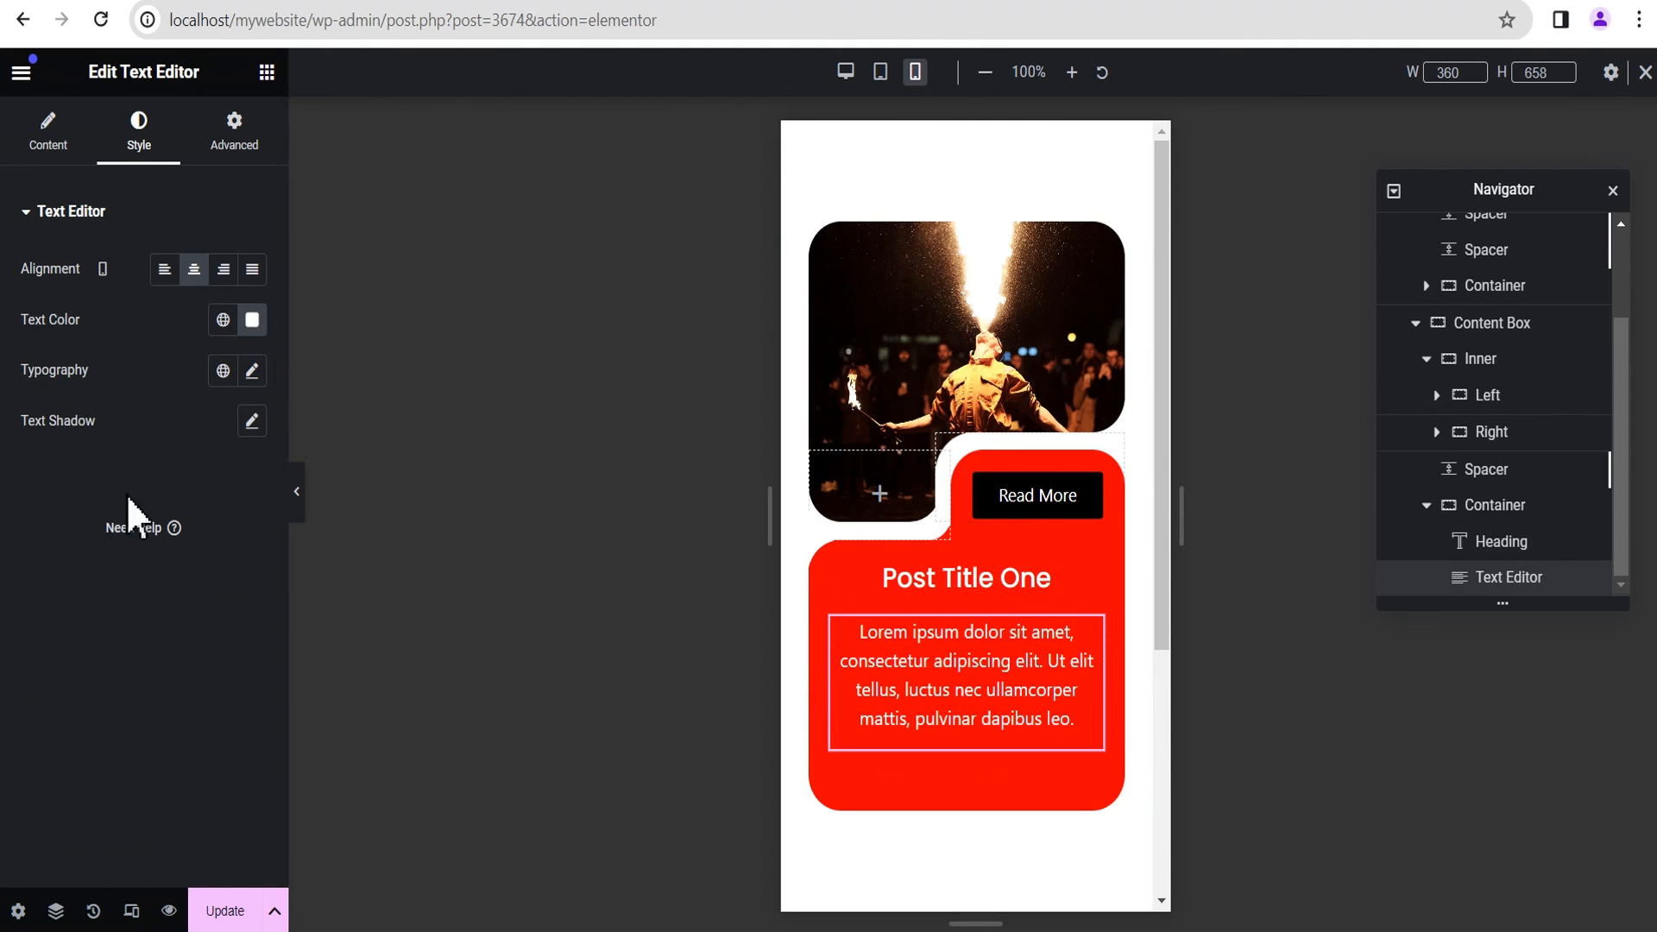
click(256, 381)
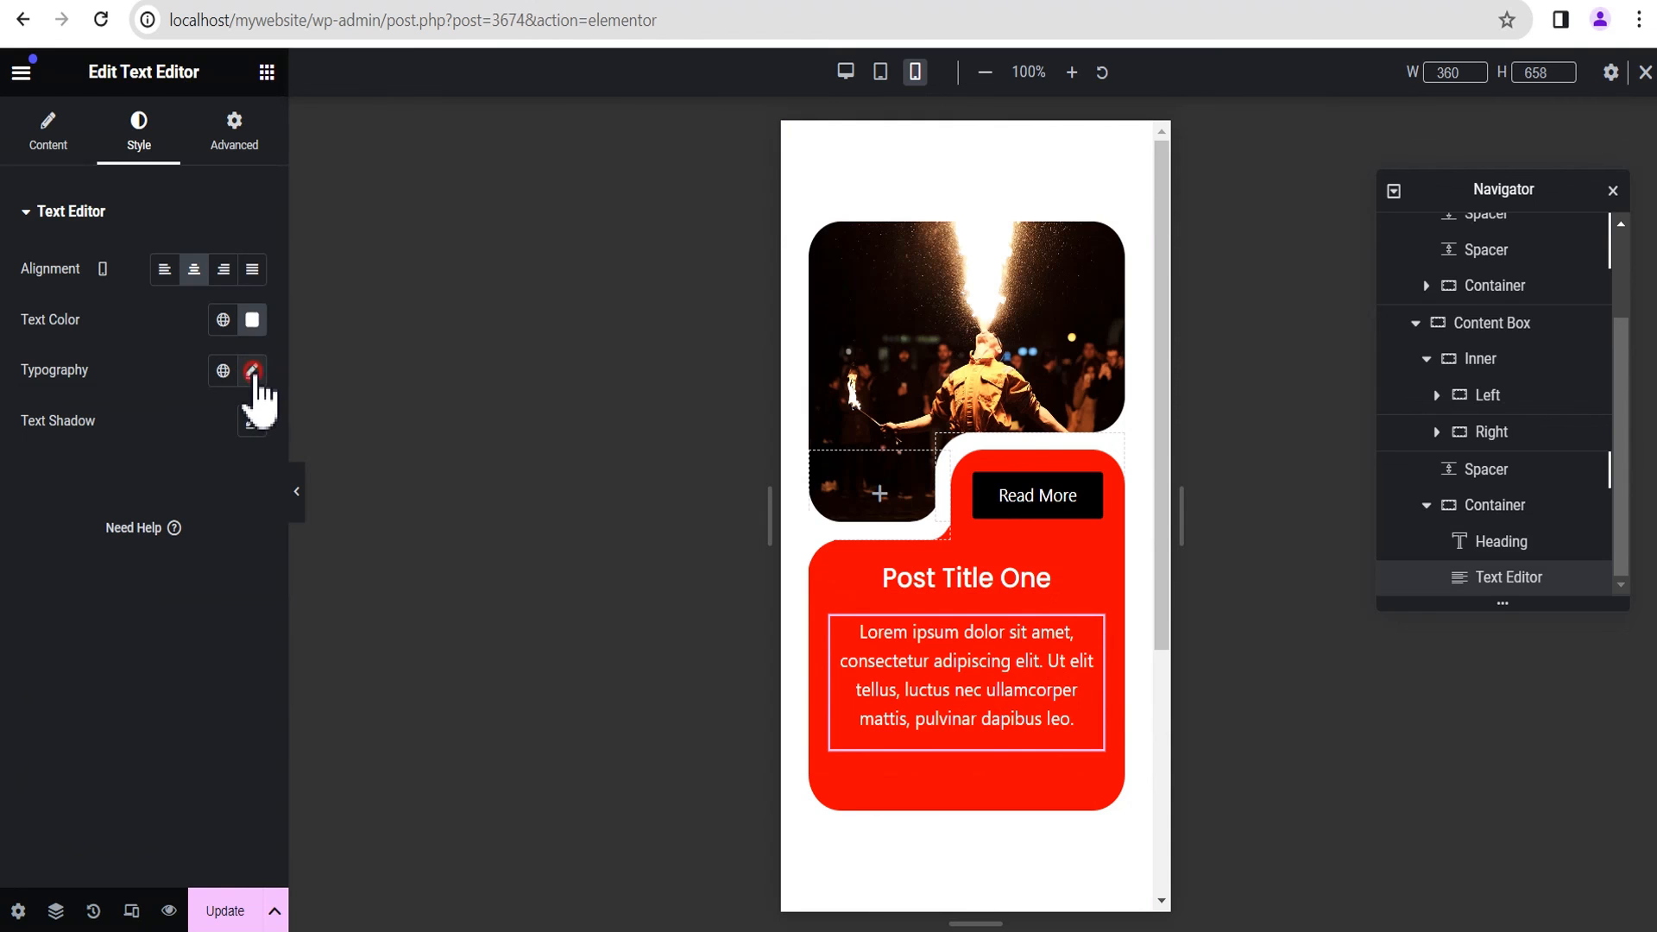
click(211, 560)
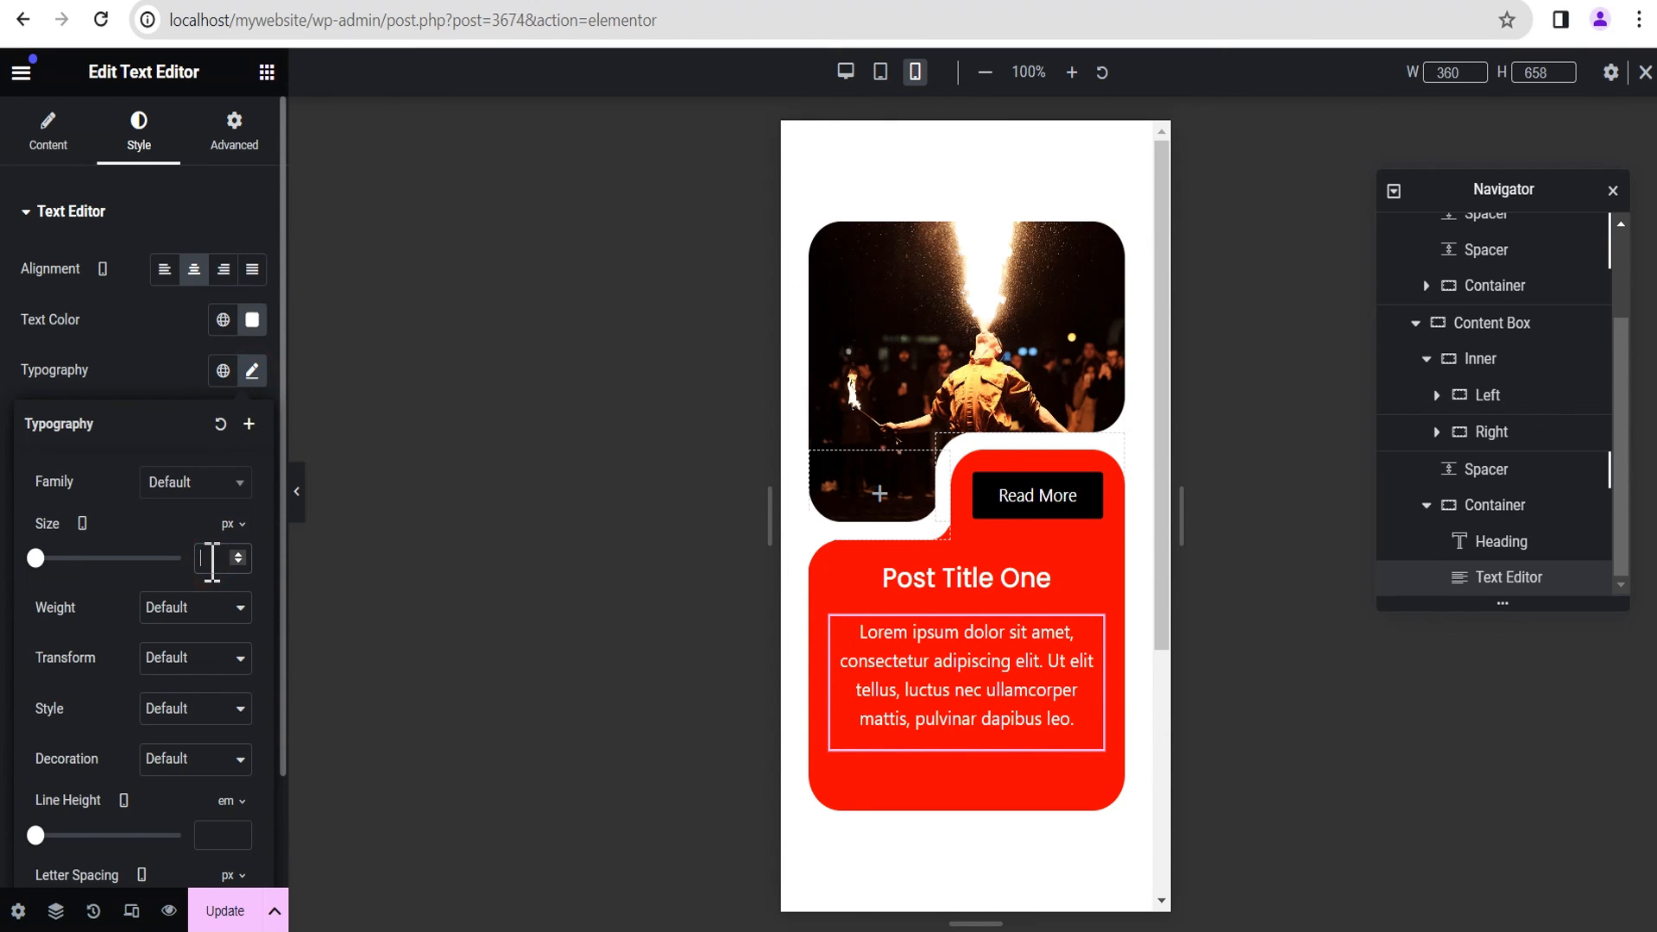
text(16)
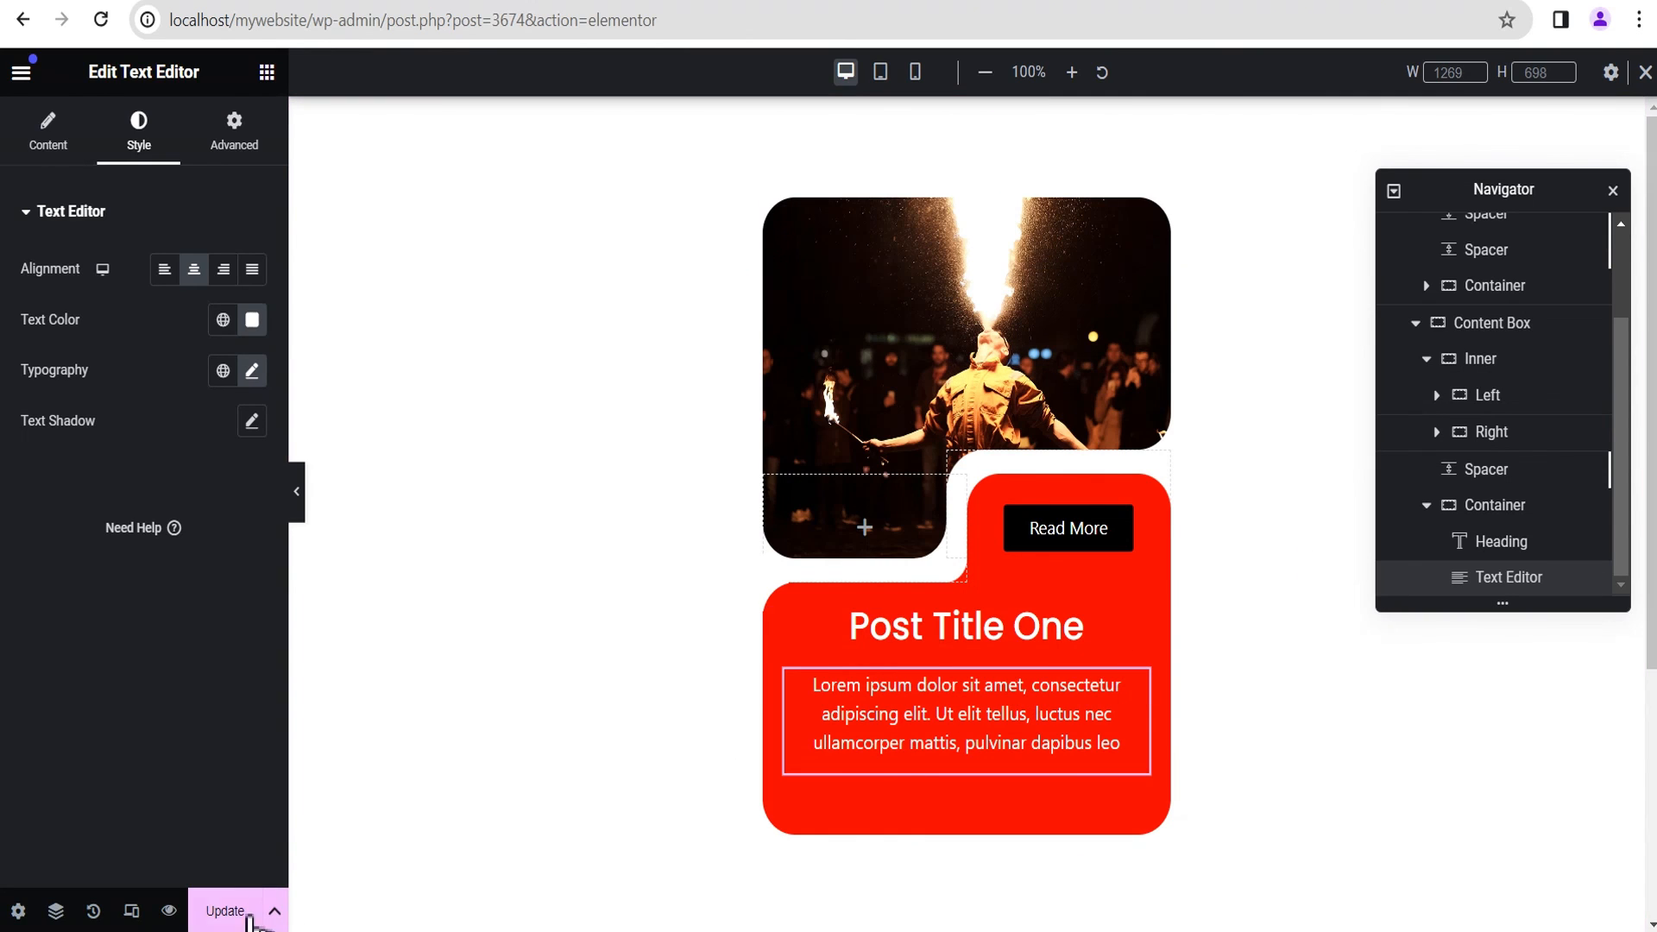
Step: Update the page with the card changes and check the finished card in the page preview
click(224, 913)
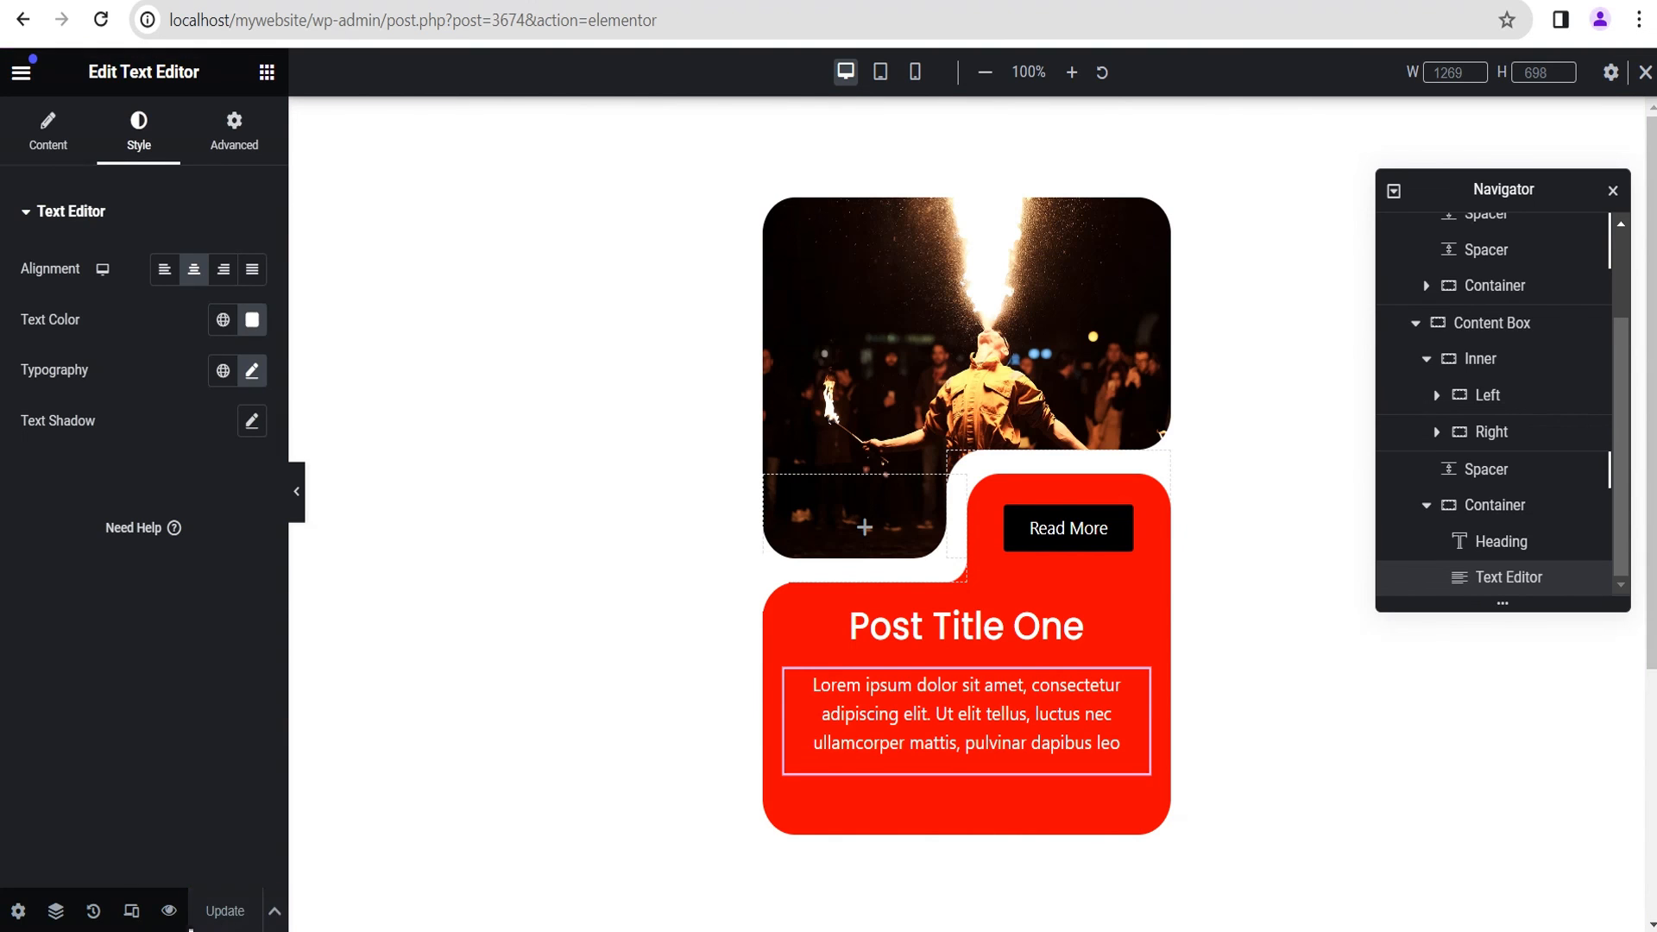
click(169, 911)
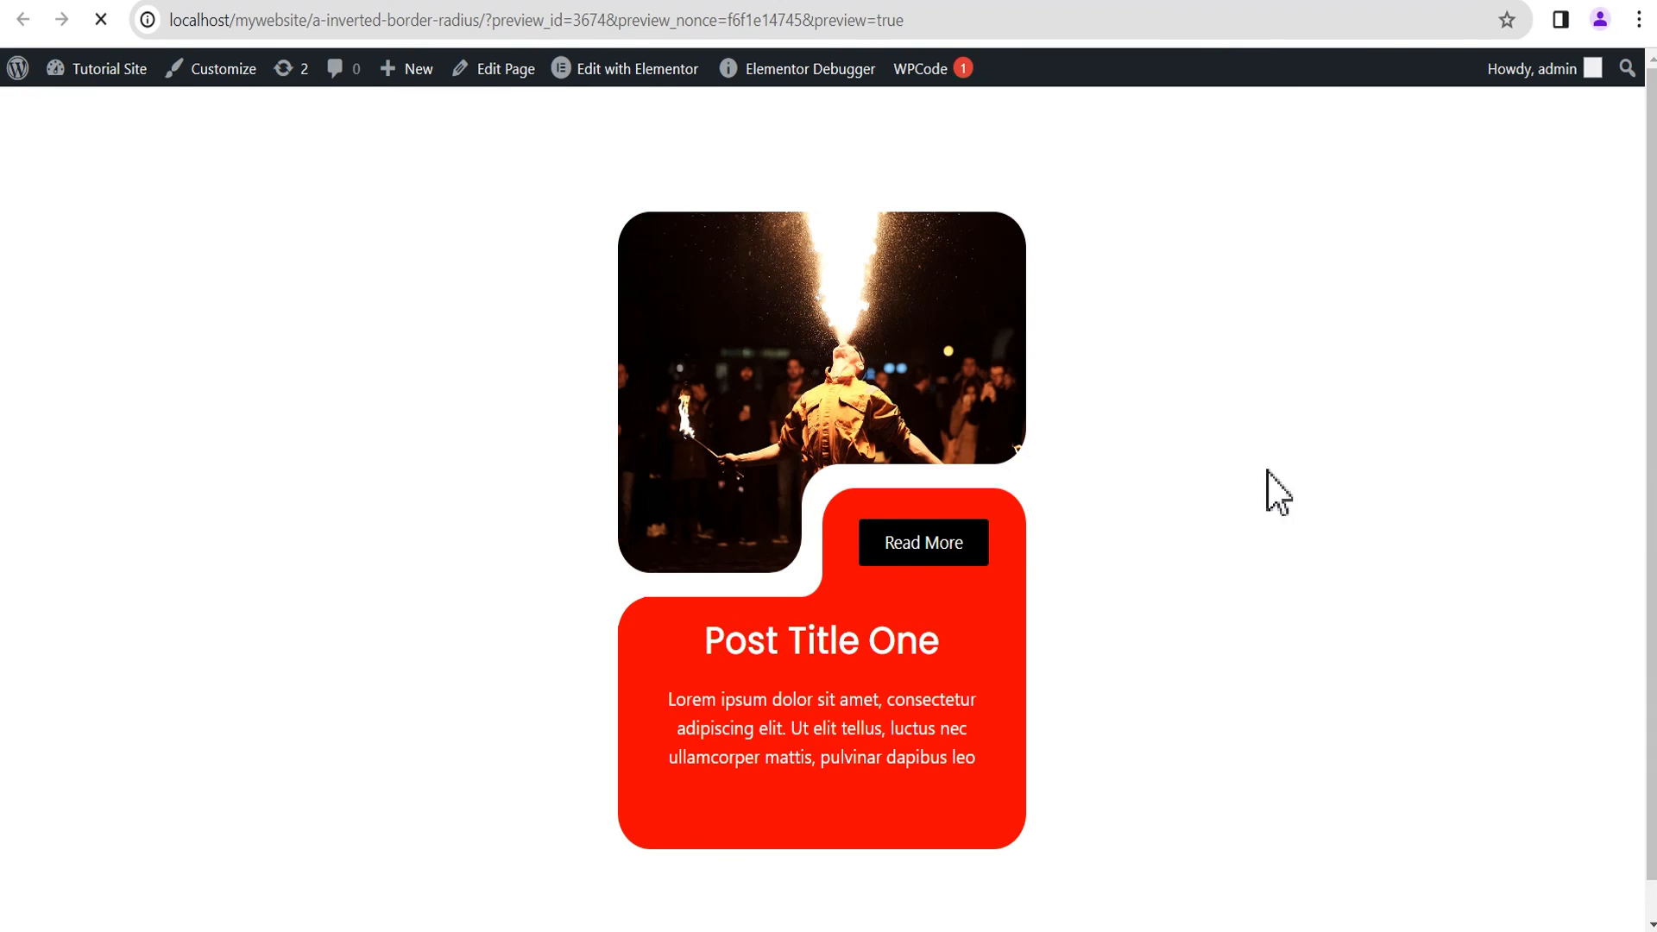
scroll(1235, 499, down, 1)
scroll(1172, 515, up, 1)
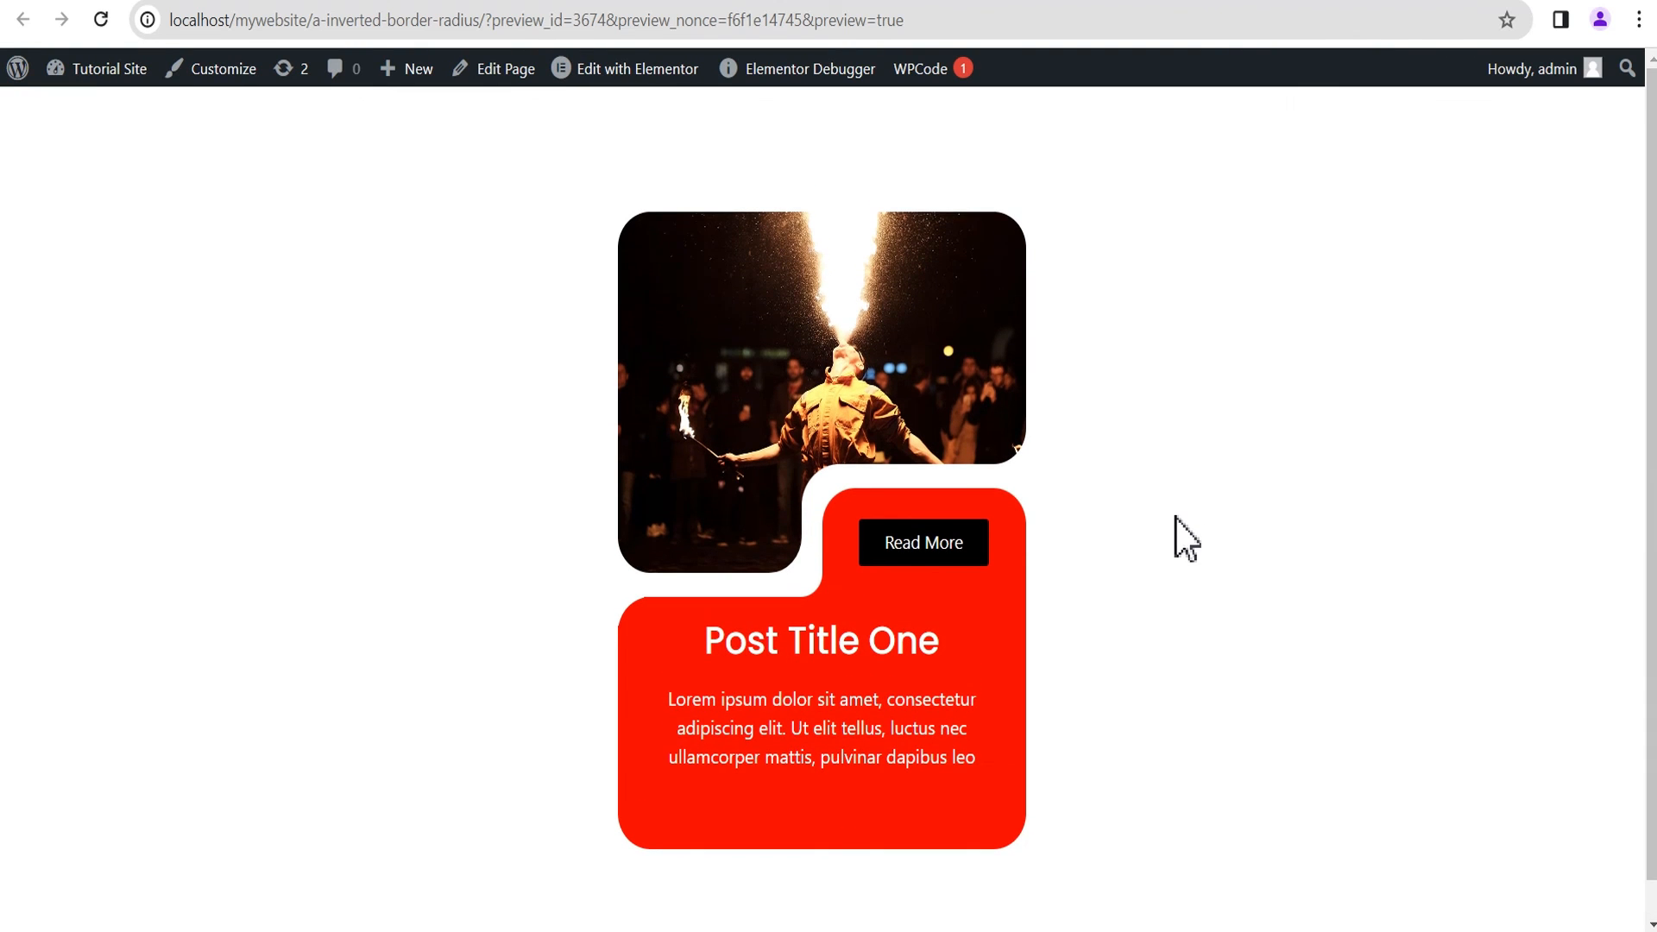